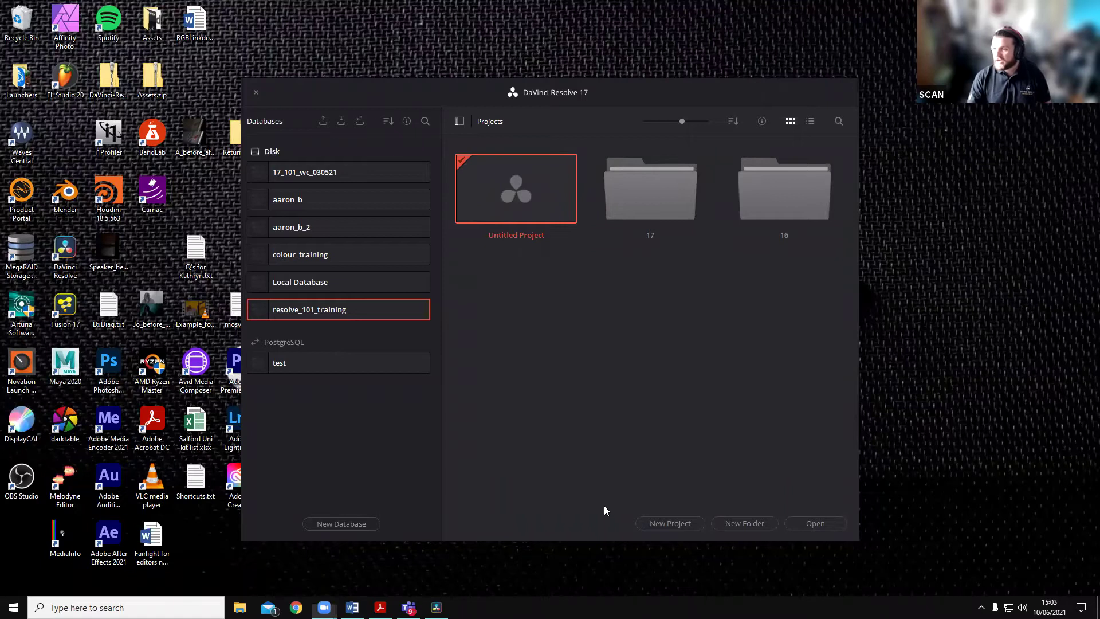
# Step: Restore the project archive Fairlight for Editors.dra from the Training > DaVinci Resolve > Fairlight for Editors folder on the RAID (F:) drive
pyautogui.click(788, 436)
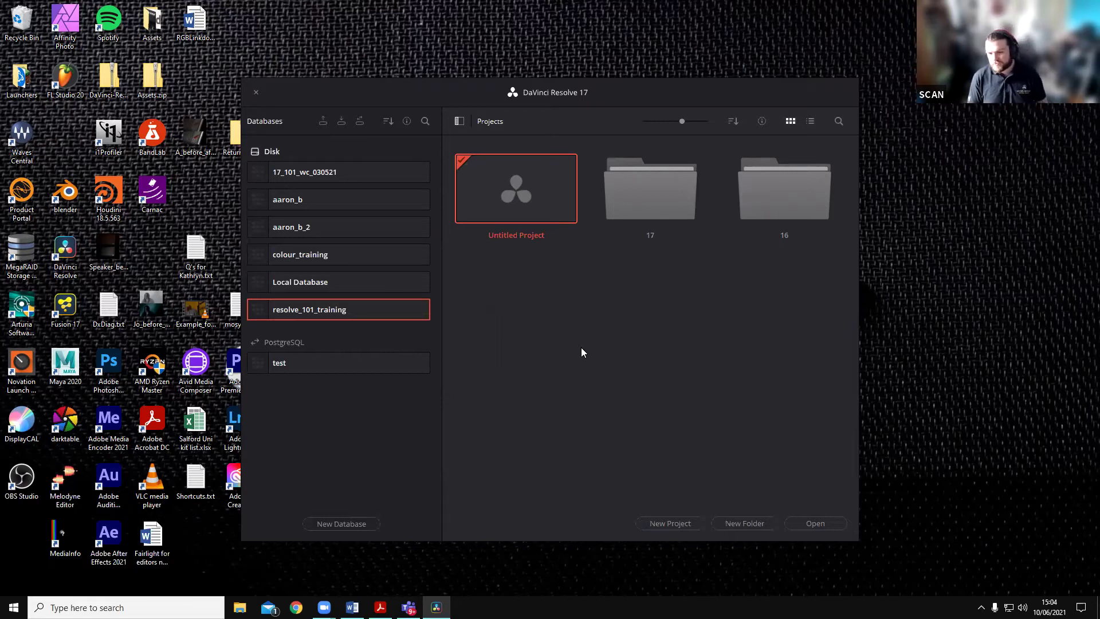
pyautogui.rightClick(575, 288)
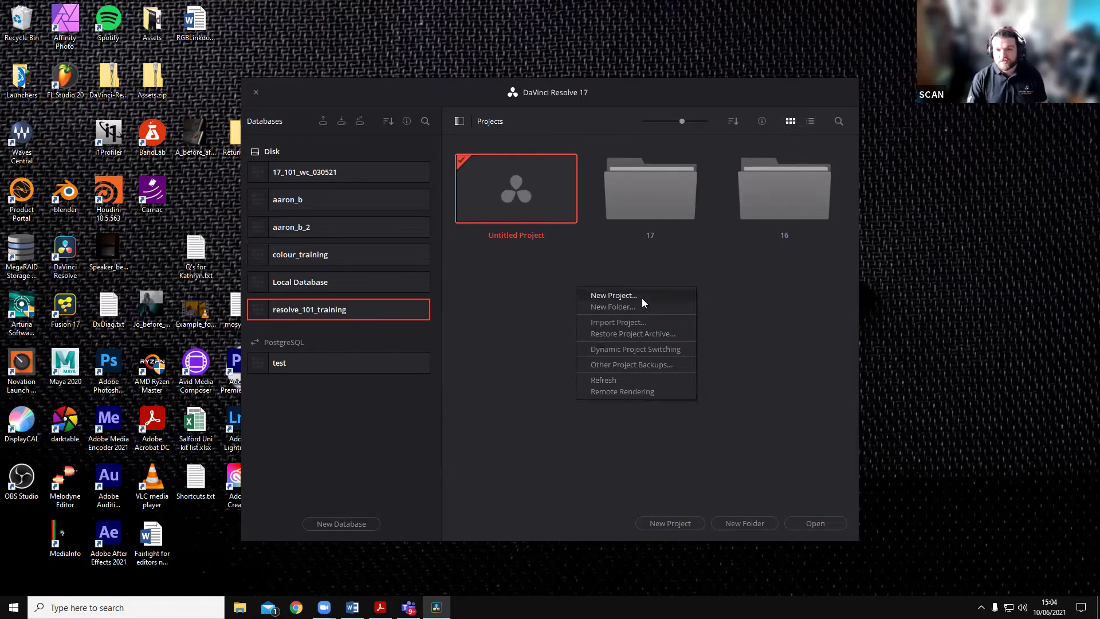
pyautogui.click(666, 335)
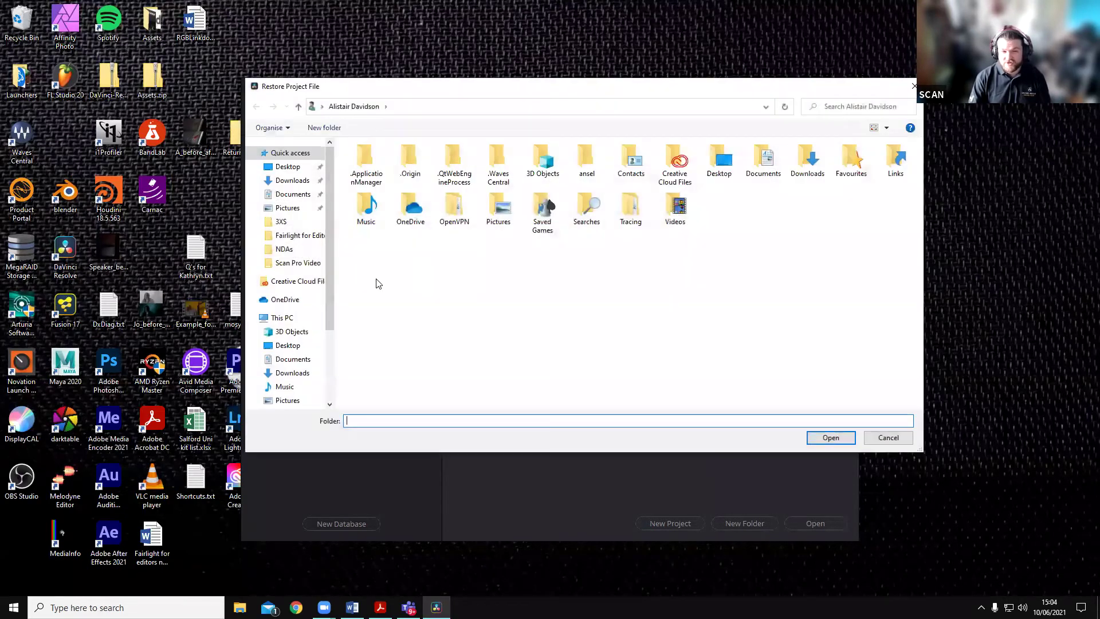
pyautogui.scroll(-1, 289, 338)
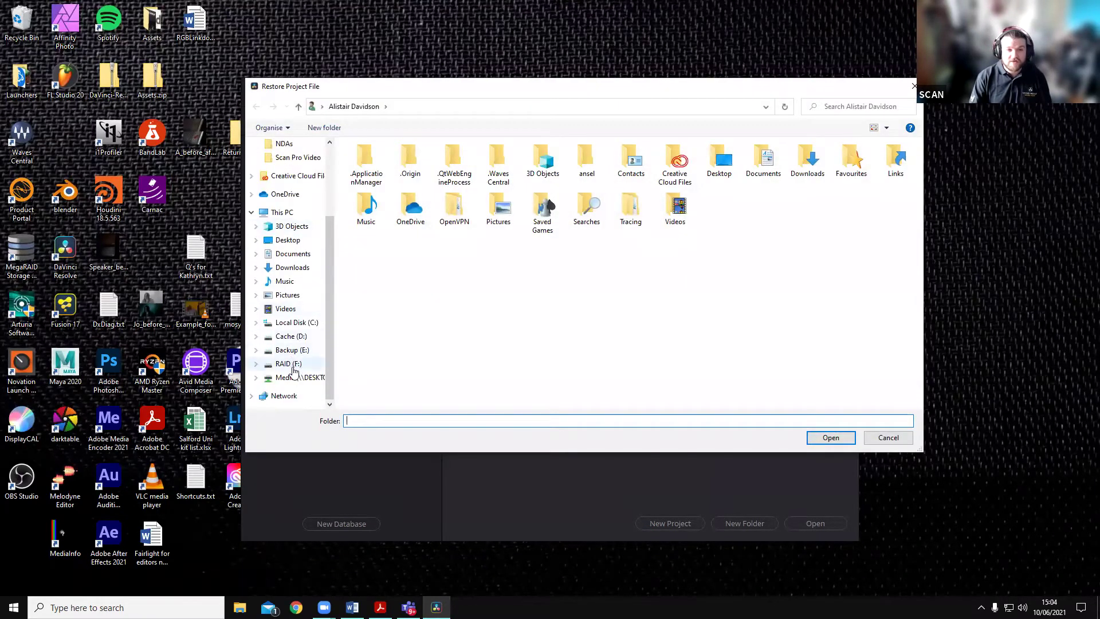
pyautogui.click(287, 363)
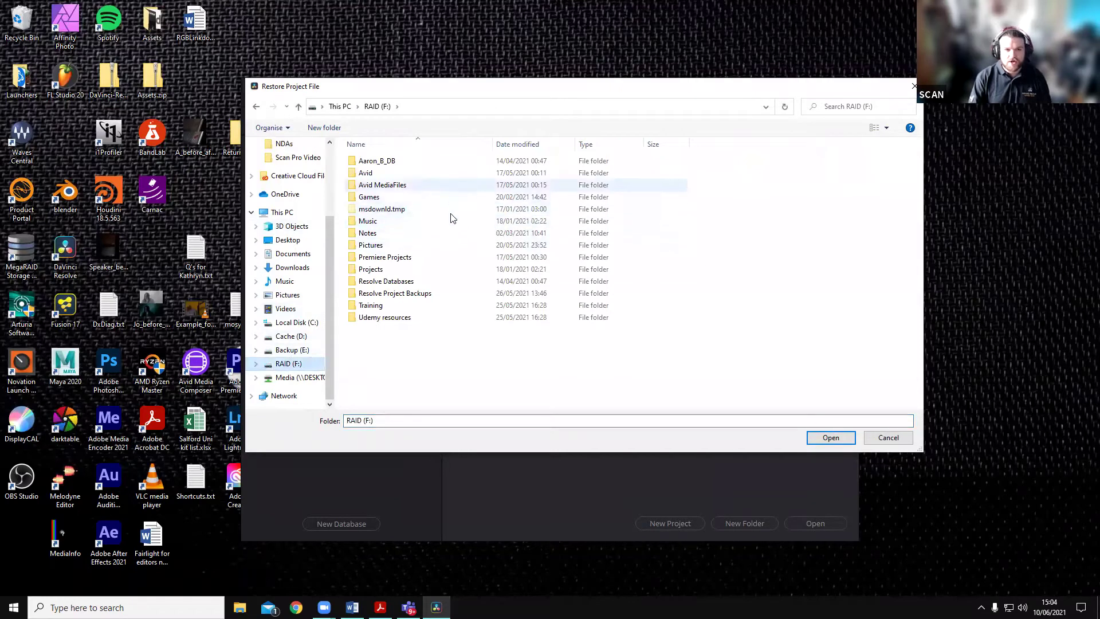
pyautogui.doubleClick(431, 305)
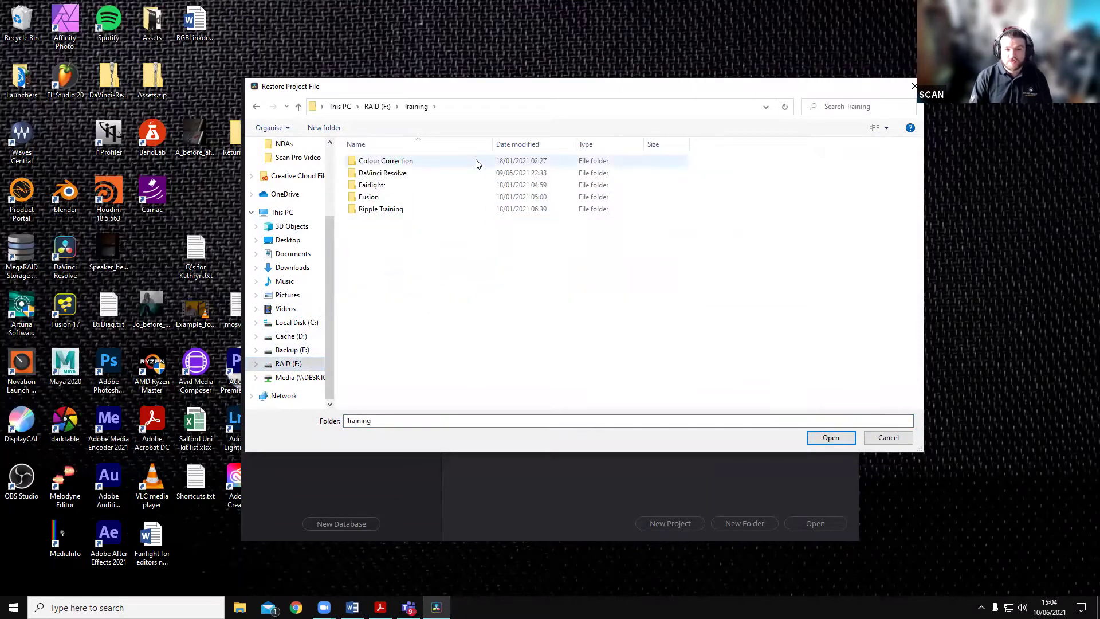
pyautogui.doubleClick(436, 174)
pyautogui.doubleClick(422, 211)
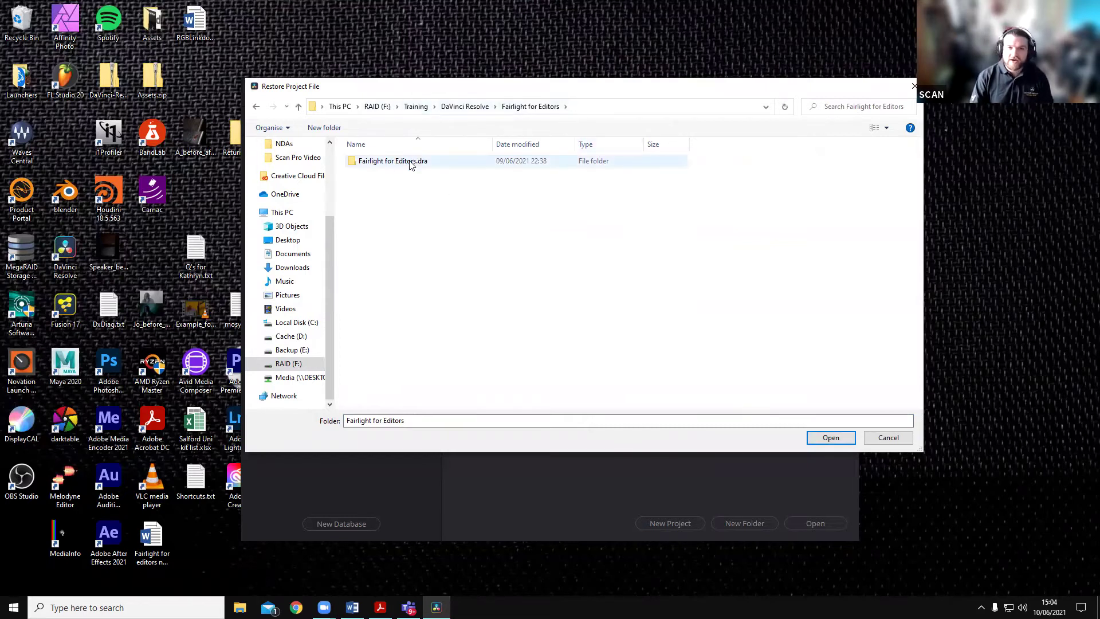
pyautogui.moveTo(416, 168)
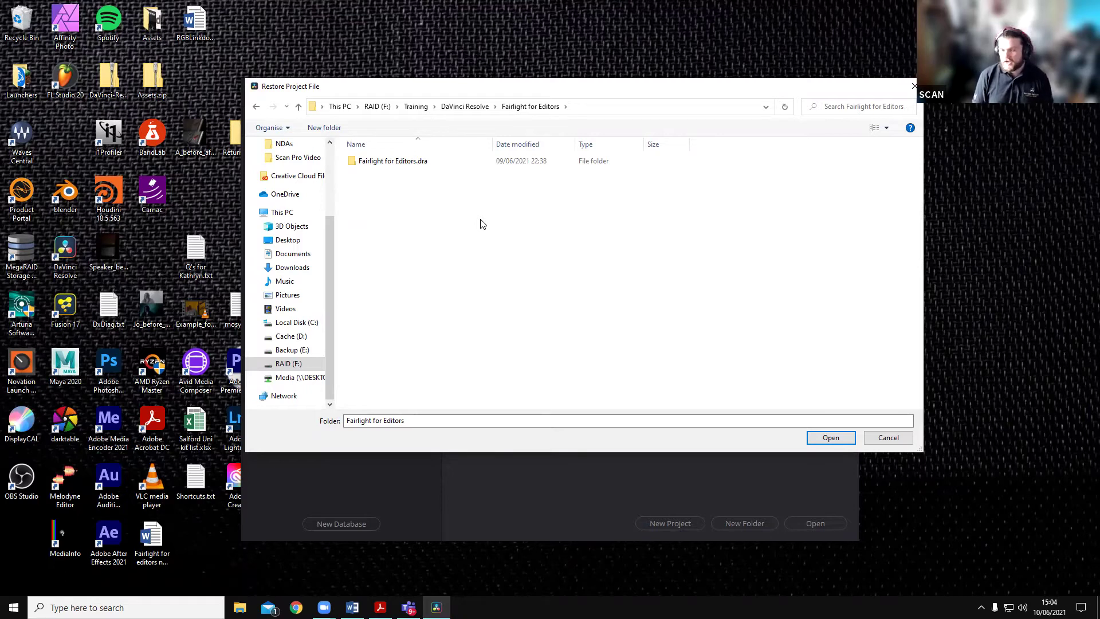
pyautogui.click(450, 166)
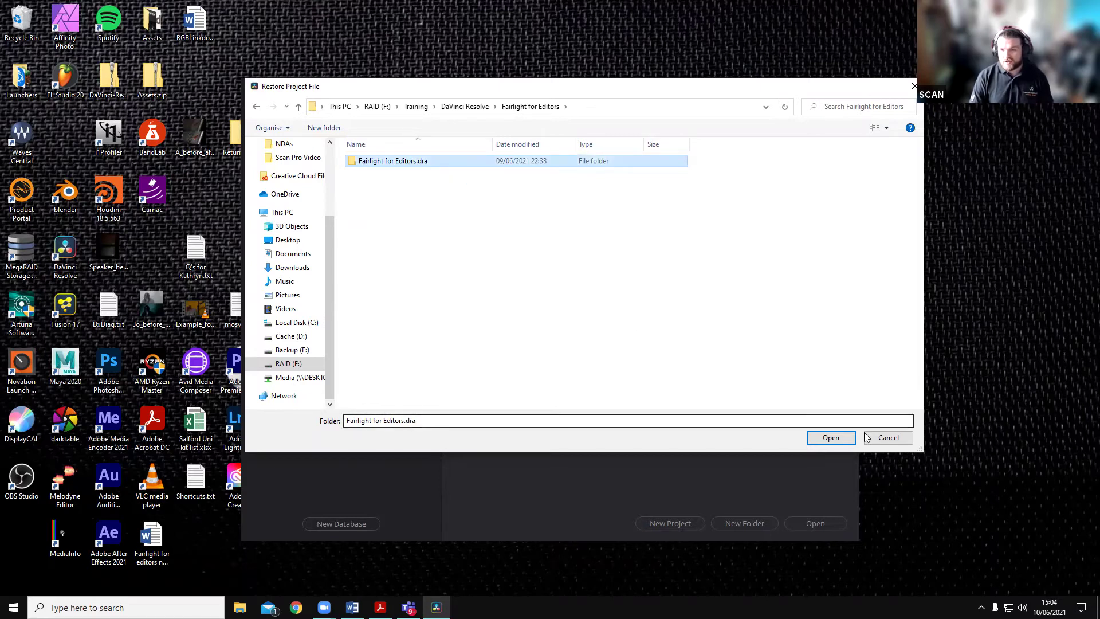
pyautogui.click(831, 438)
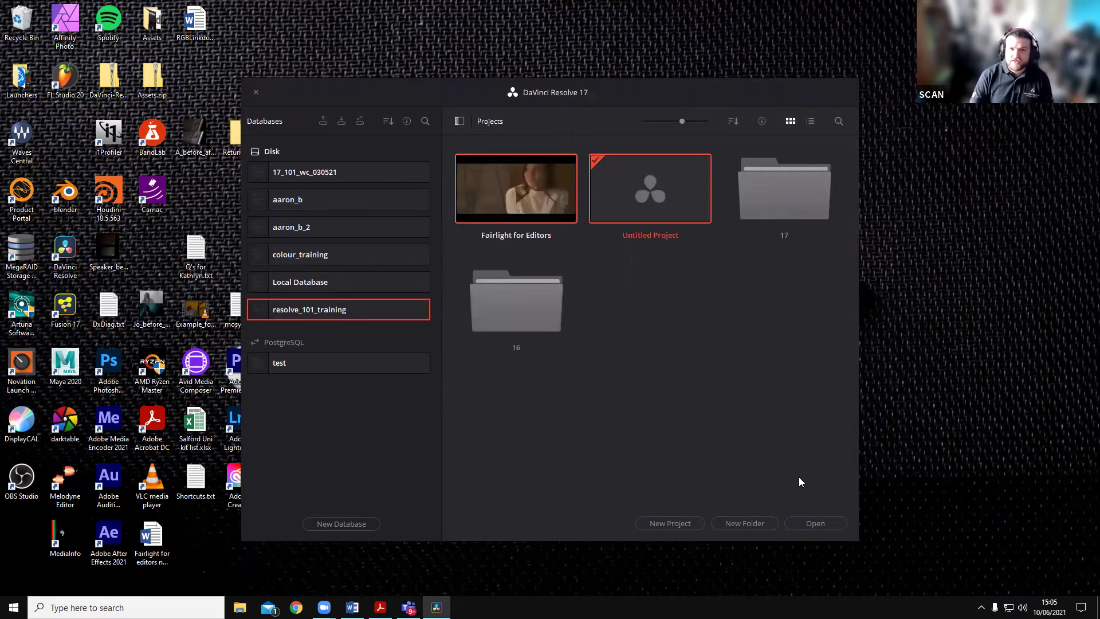
# Step: Open the Fairlight for Editors project on the Edit page and move the playhead to about 01:00:21:13
pyautogui.doubleClick(501, 192)
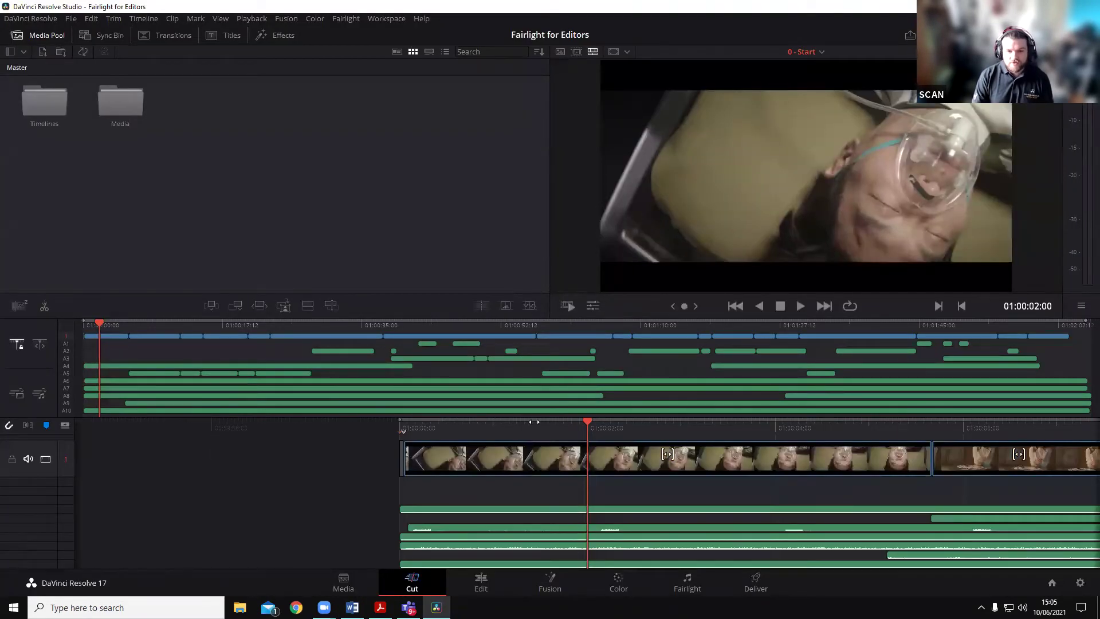
pyautogui.click(499, 583)
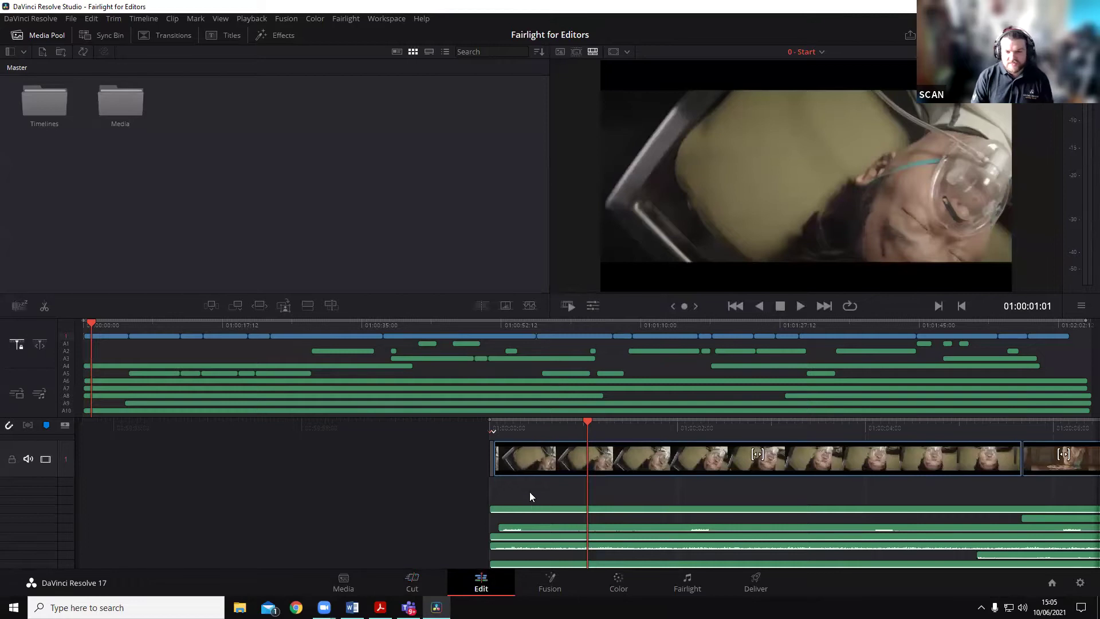
pyautogui.moveTo(503, 344); pyautogui.dragTo(690, 351)
# Step: Mute the timeline's audio monitoring and switch the monitored bus to Mix
pyautogui.click(997, 321)
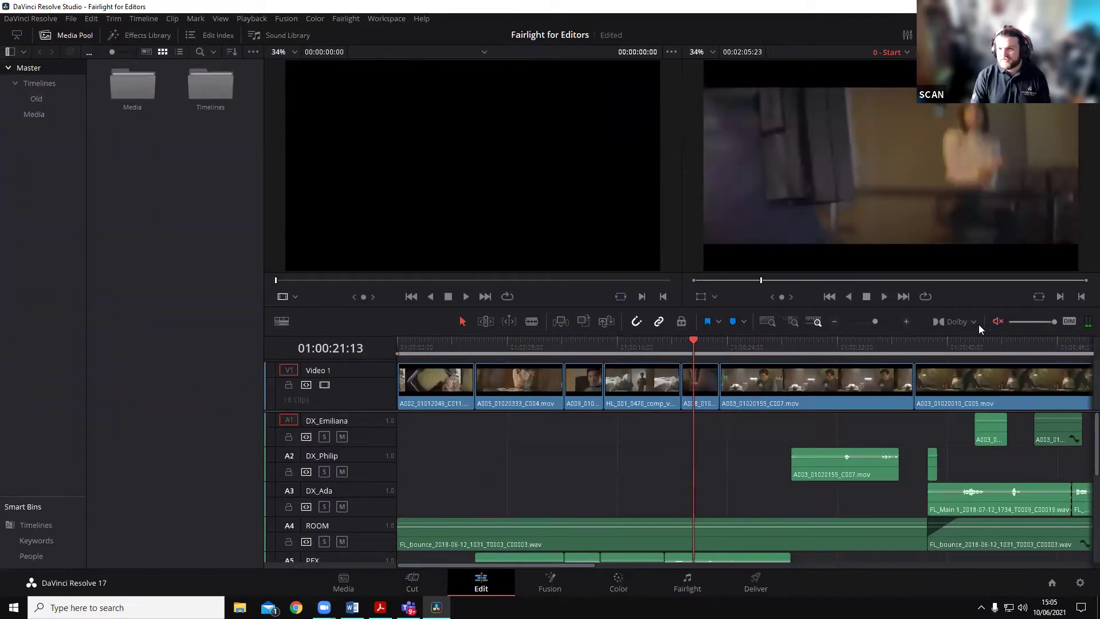
pyautogui.click(971, 325)
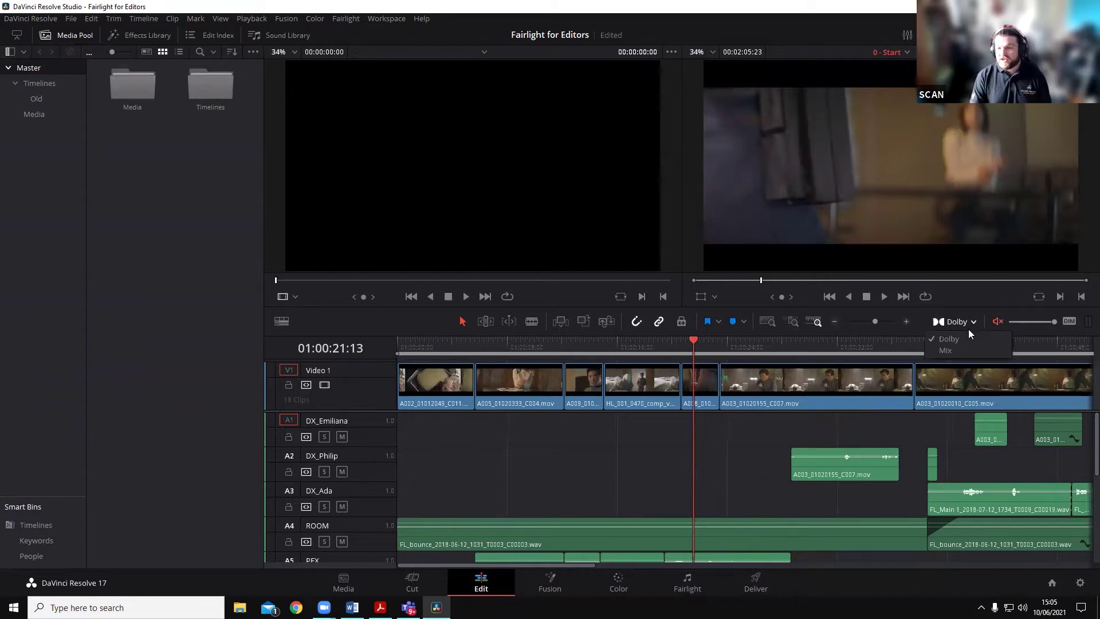
pyautogui.click(969, 344)
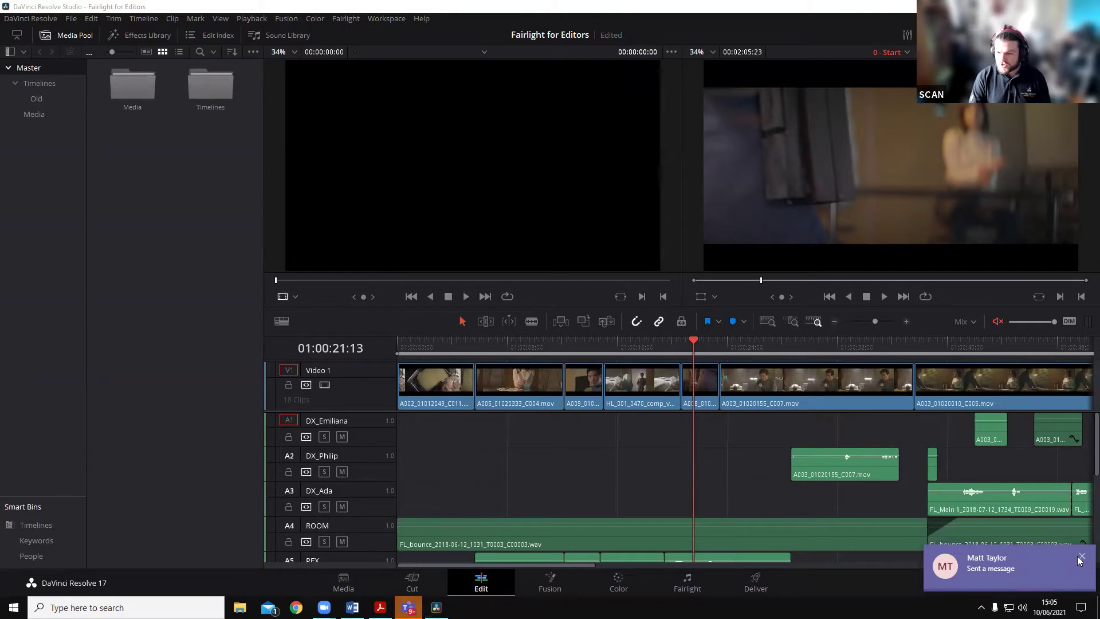
# Step: Dismiss the incoming chat notification, quit Microsoft Teams and return to DaVinci Resolve
pyautogui.click(1079, 560)
pyautogui.click(980, 607)
pyautogui.rightClick(957, 542)
pyautogui.click(991, 518)
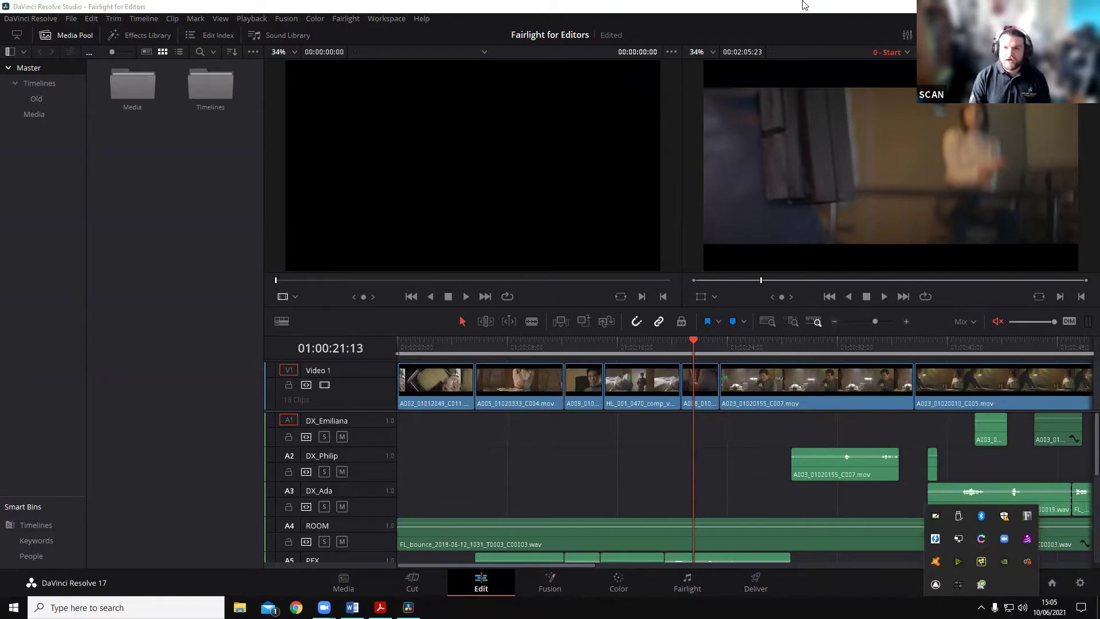
pyautogui.click(146, 5)
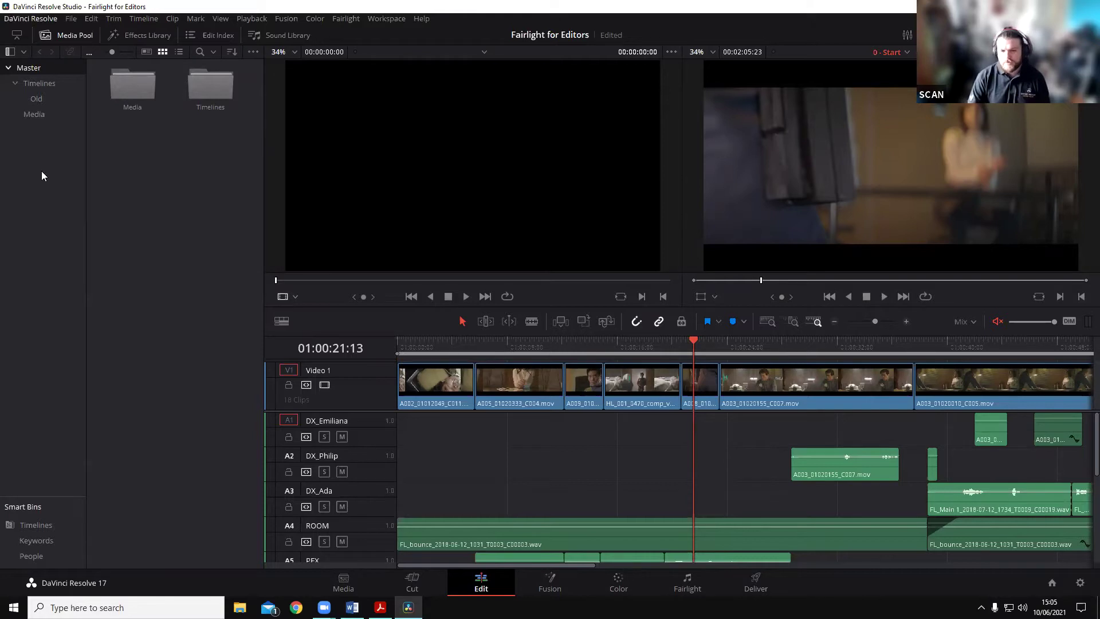
# Step: Open the Media bin on the Media page and preview the clip A003_01020155_C007_V1-0001.mov
pyautogui.click(343, 582)
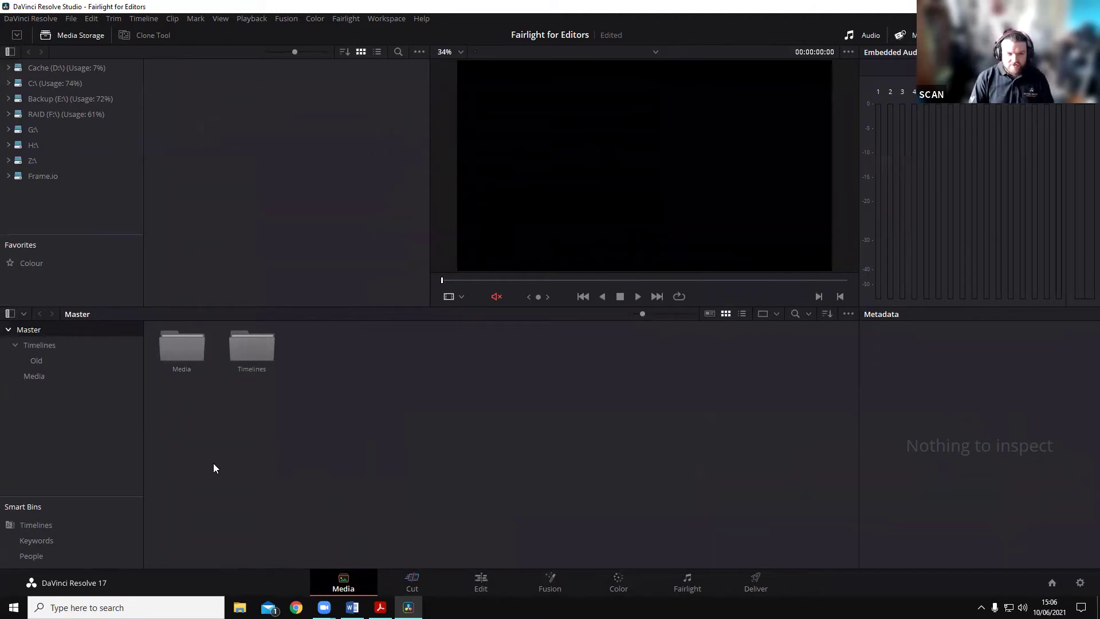
pyautogui.click(53, 375)
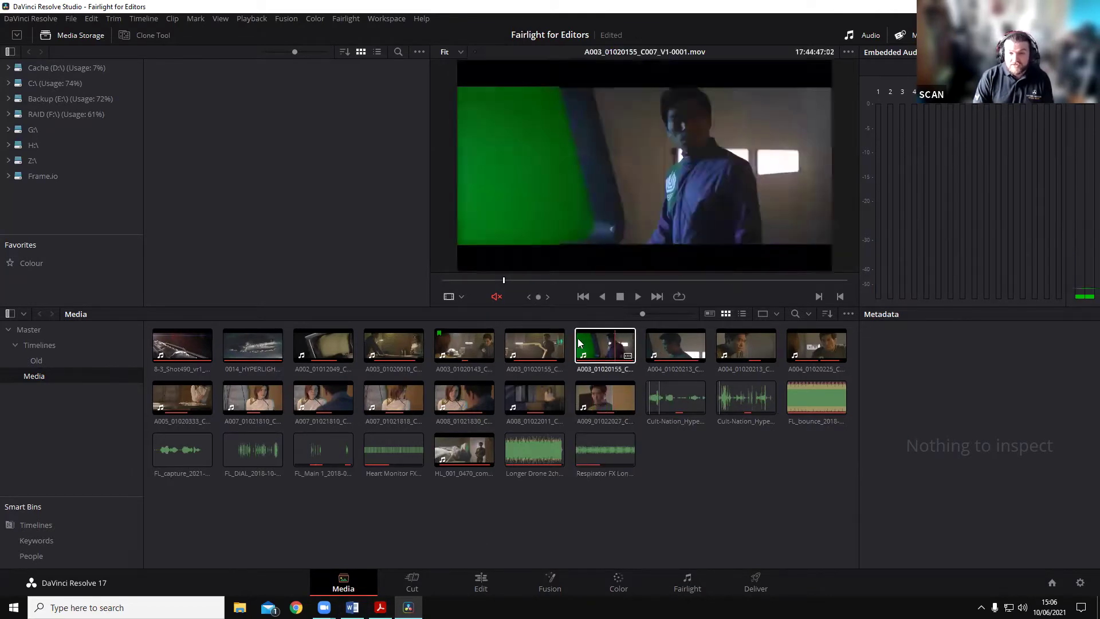
pyautogui.click(597, 342)
pyautogui.press('space')
pyautogui.click(619, 295)
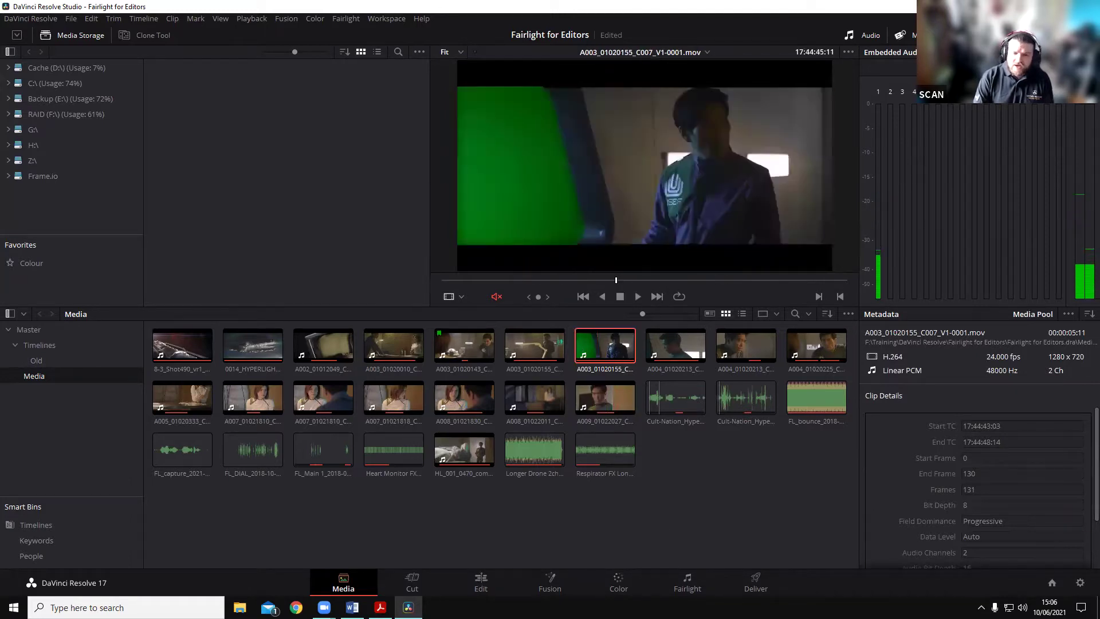
# Step: Unmute the monitoring on the Edit page, and play part of Cult-Nation_Hyperlight_STEREO_STEM_MUS.wav on the Media page
pyautogui.click(460, 584)
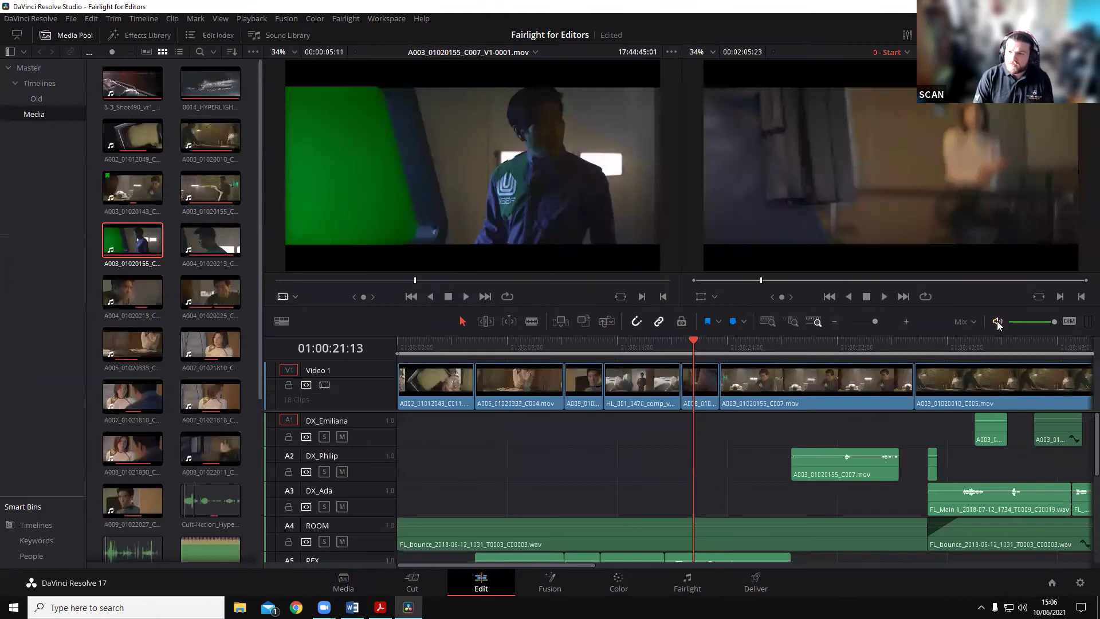
pyautogui.click(343, 584)
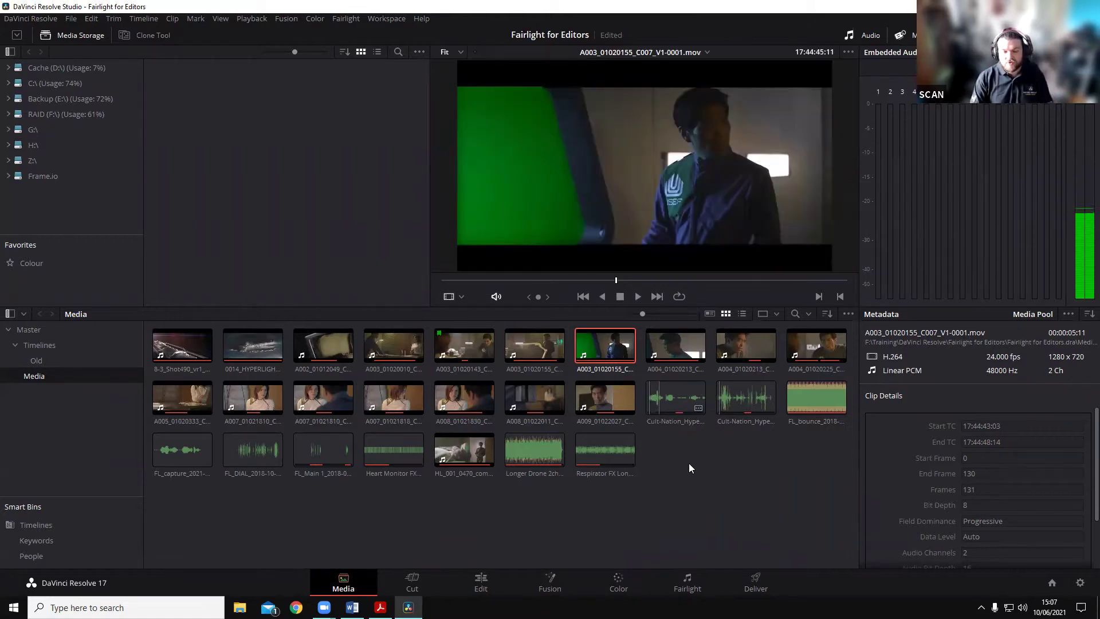
pyautogui.click(669, 410)
pyautogui.press('space')
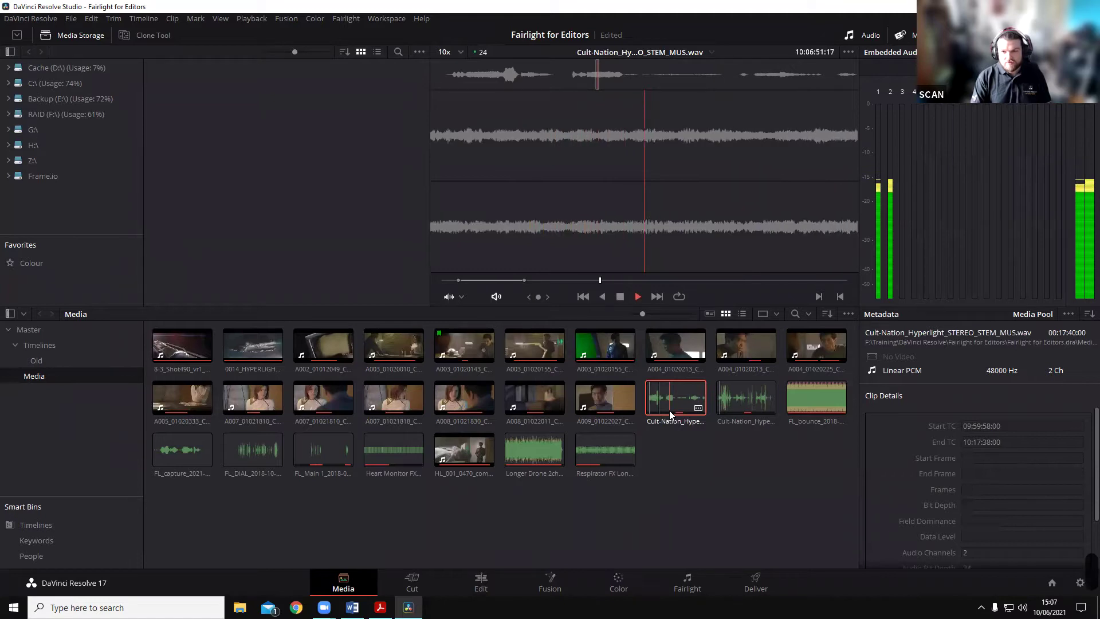
pyautogui.press('space')
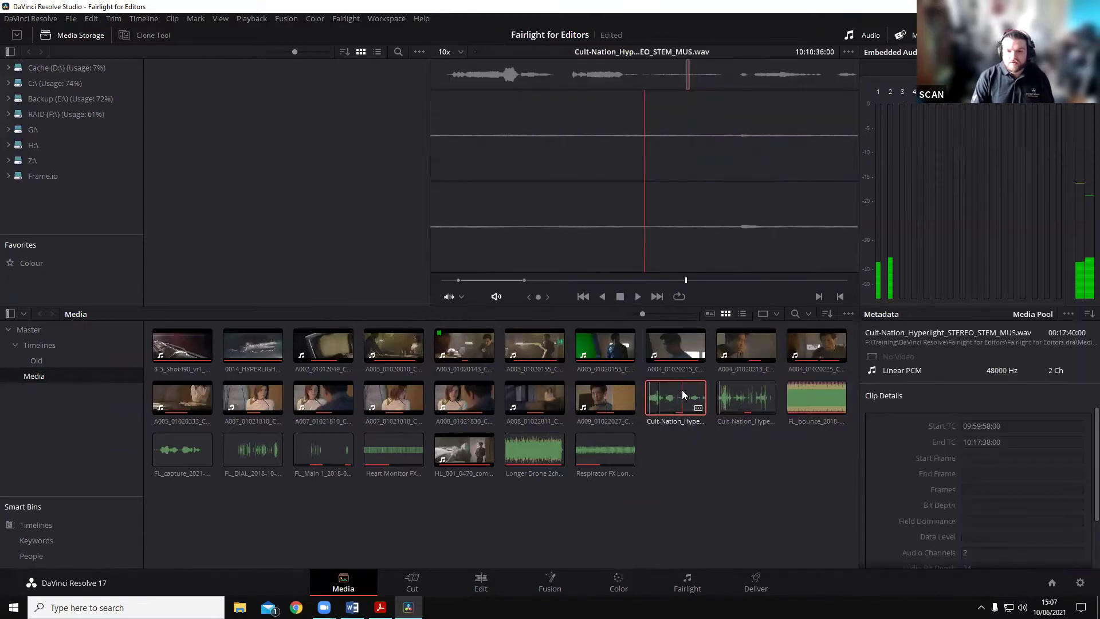
# Step: Scrub through the stereo music stem and the FL_bounce clip to compare their waveforms, and examine the stem's channel and bit-depth metadata
pyautogui.moveTo(713, 280); pyautogui.dragTo(615, 296)
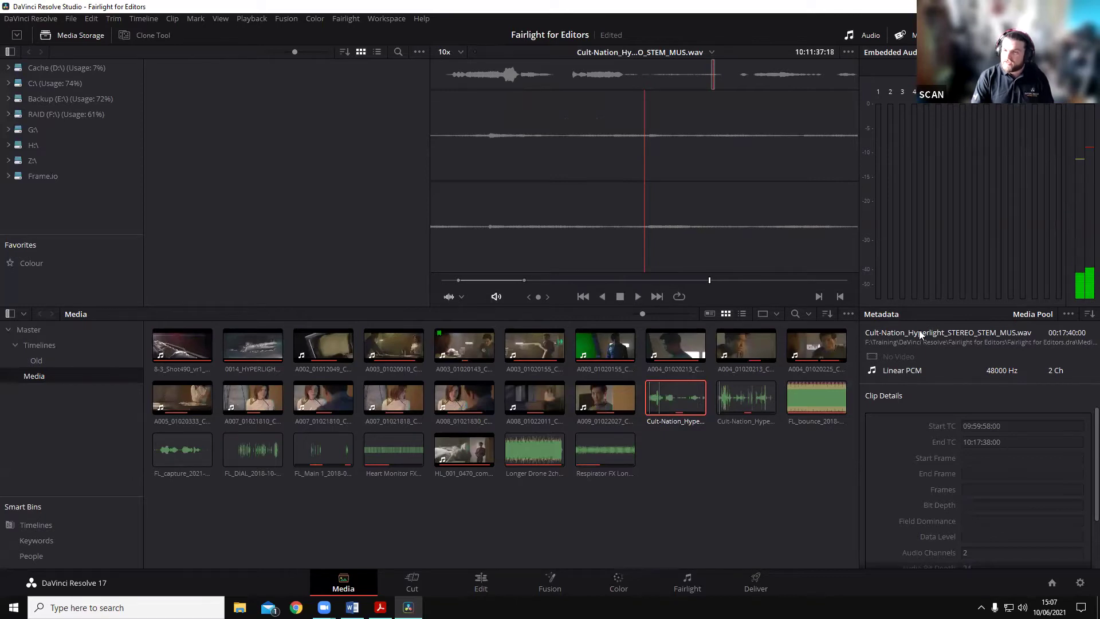
pyautogui.click(848, 52)
pyautogui.click(866, 67)
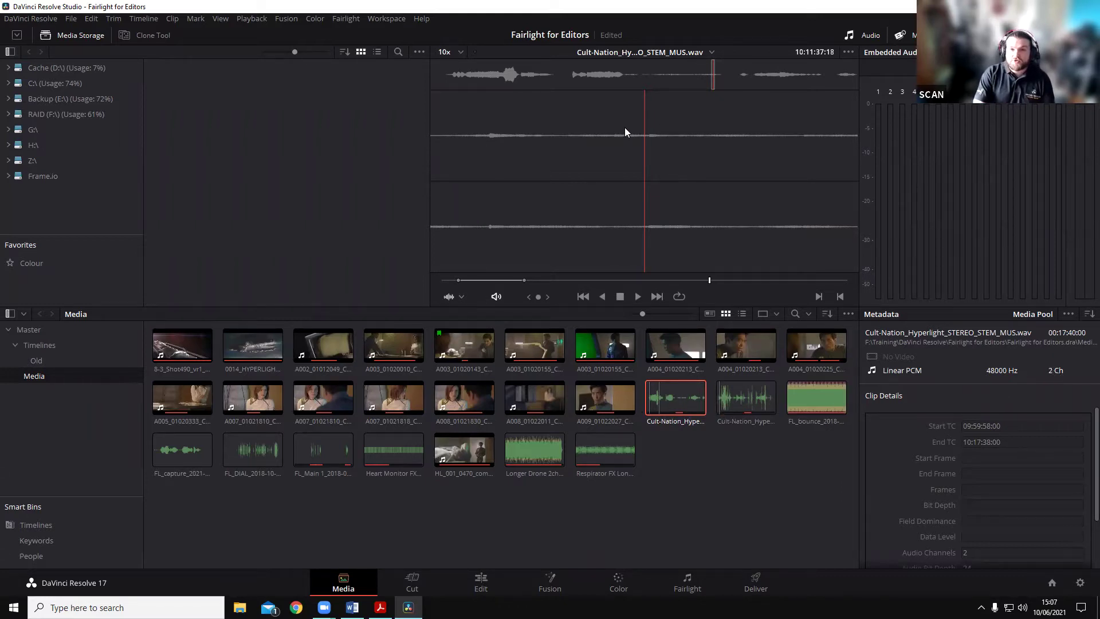
pyautogui.click(818, 396)
pyautogui.moveTo(554, 280)
pyautogui.mouseDown()
pyautogui.moveTo(672, 281)
pyautogui.moveTo(534, 280)
pyautogui.mouseUp()
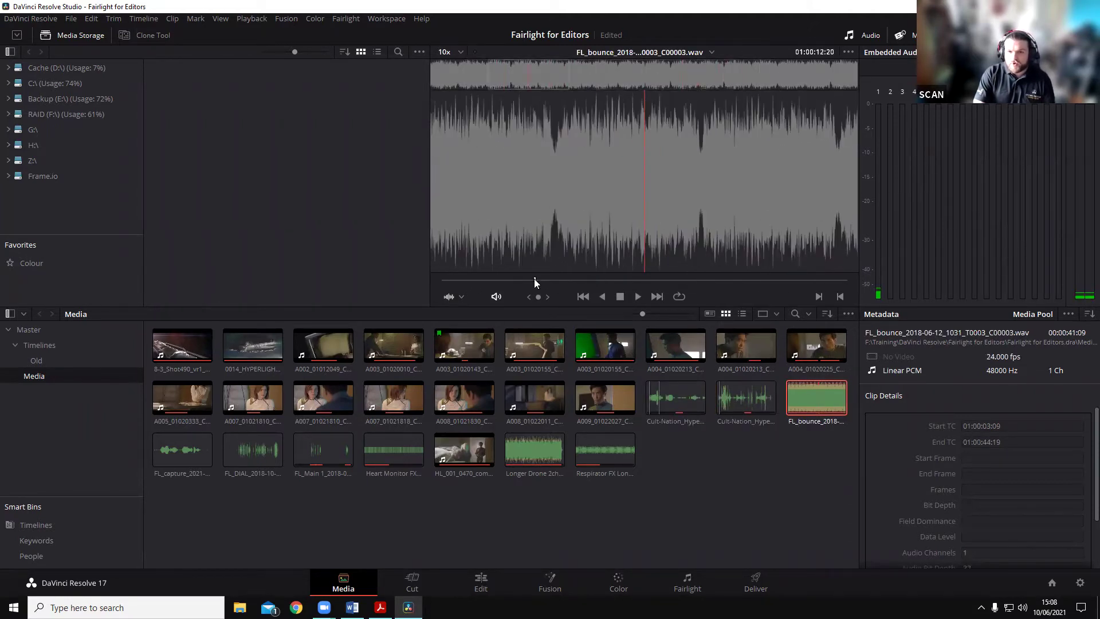
pyautogui.click(685, 391)
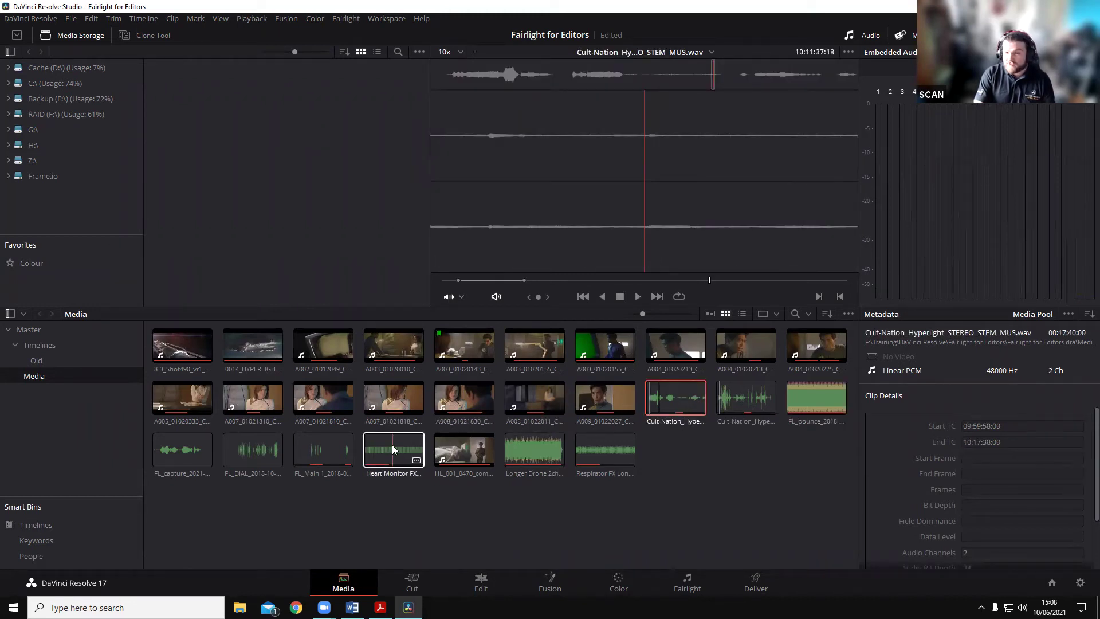
pyautogui.scroll(-2, 1034, 500)
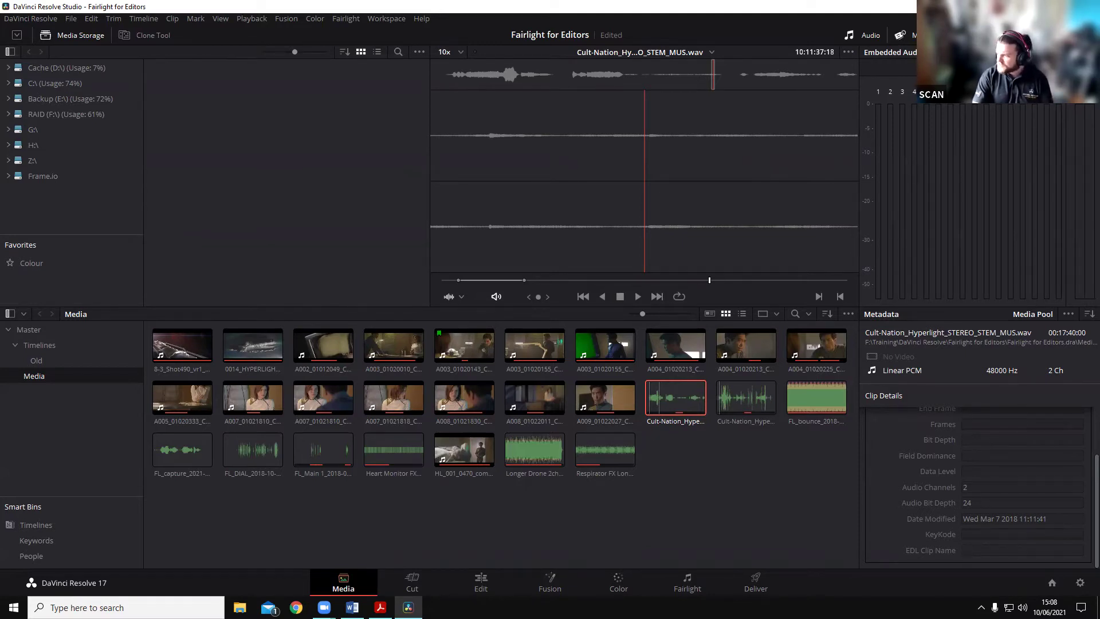
# Step: Add two mono tracks in the audio clip attributes of Cult-Nation_Hyperlight_STEREO_STEM_MUS.wav
pyautogui.rightClick(663, 404)
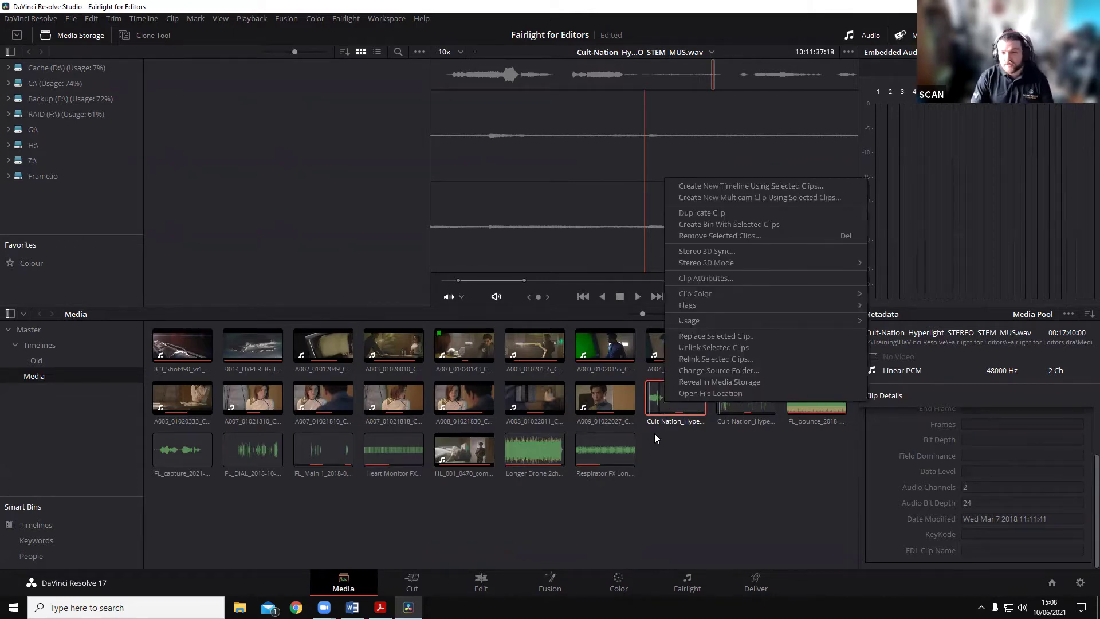
pyautogui.click(736, 278)
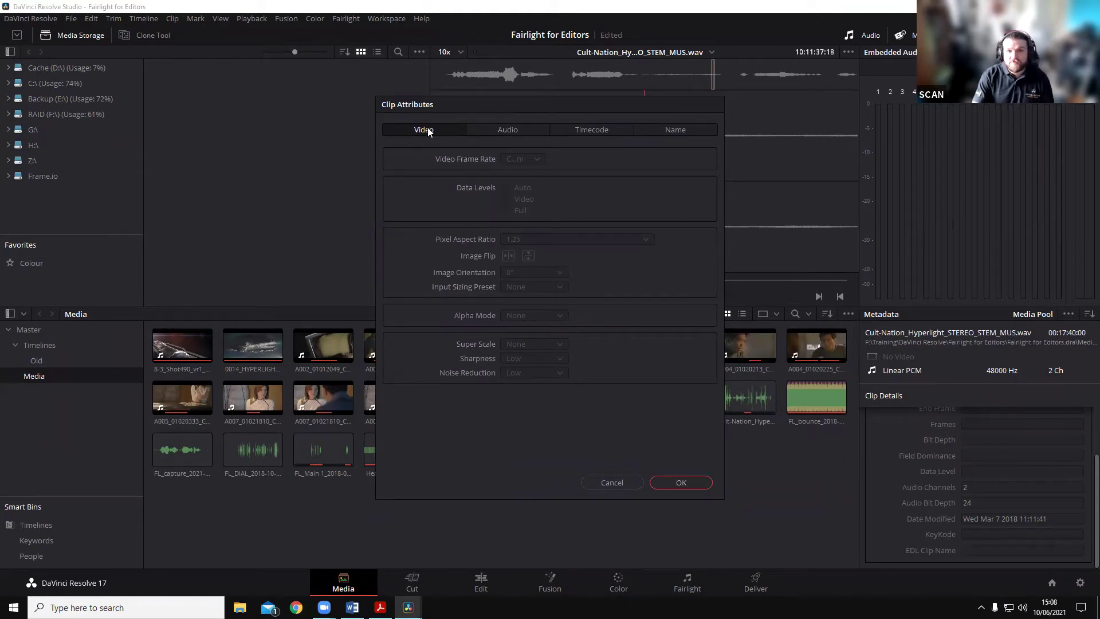
pyautogui.click(516, 132)
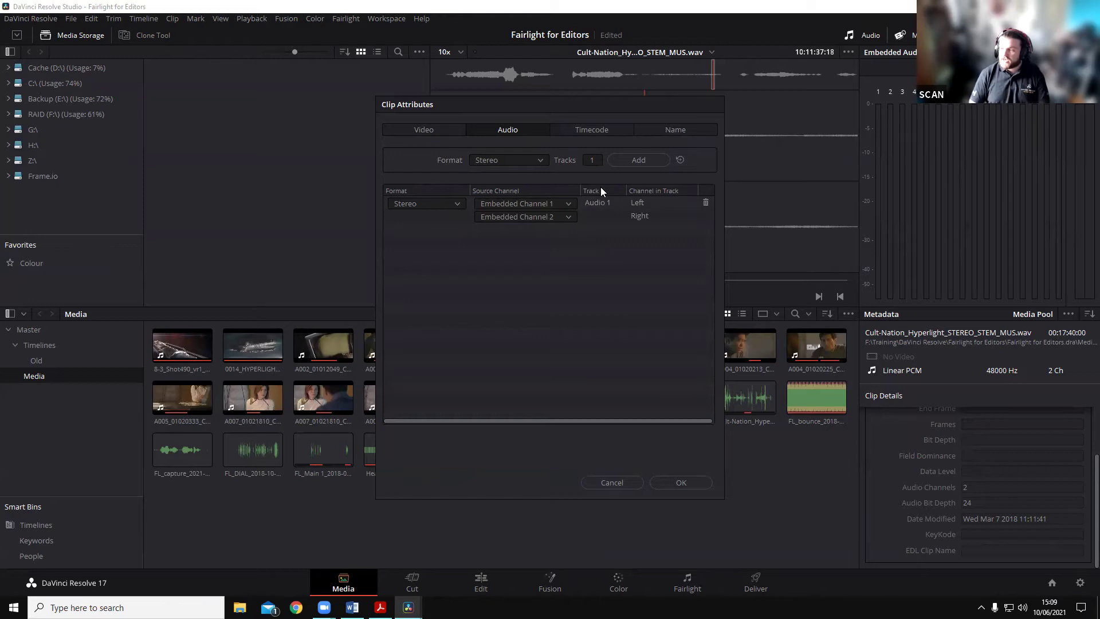
pyautogui.click(592, 160)
pyautogui.click(542, 160)
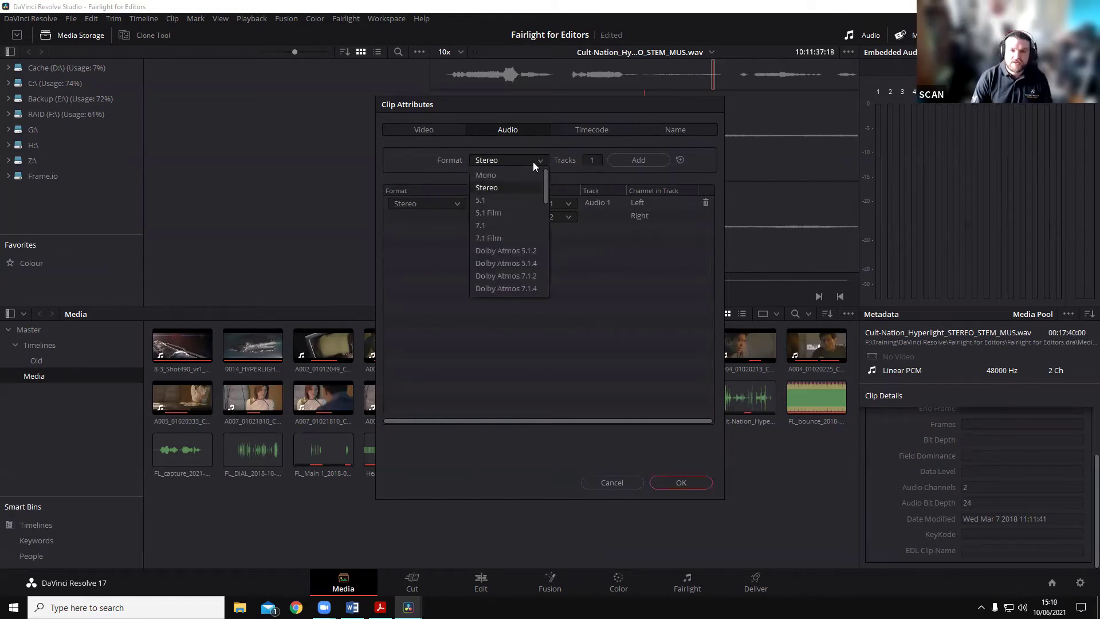
pyautogui.click(491, 174)
pyautogui.click(586, 159)
pyautogui.write('2')
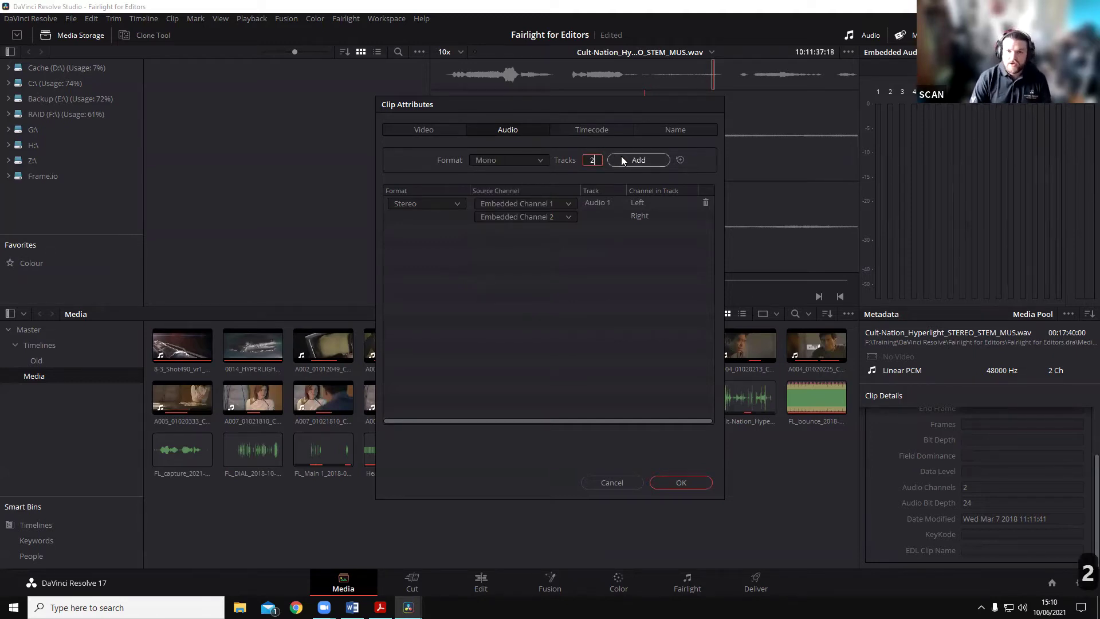
pyautogui.click(623, 159)
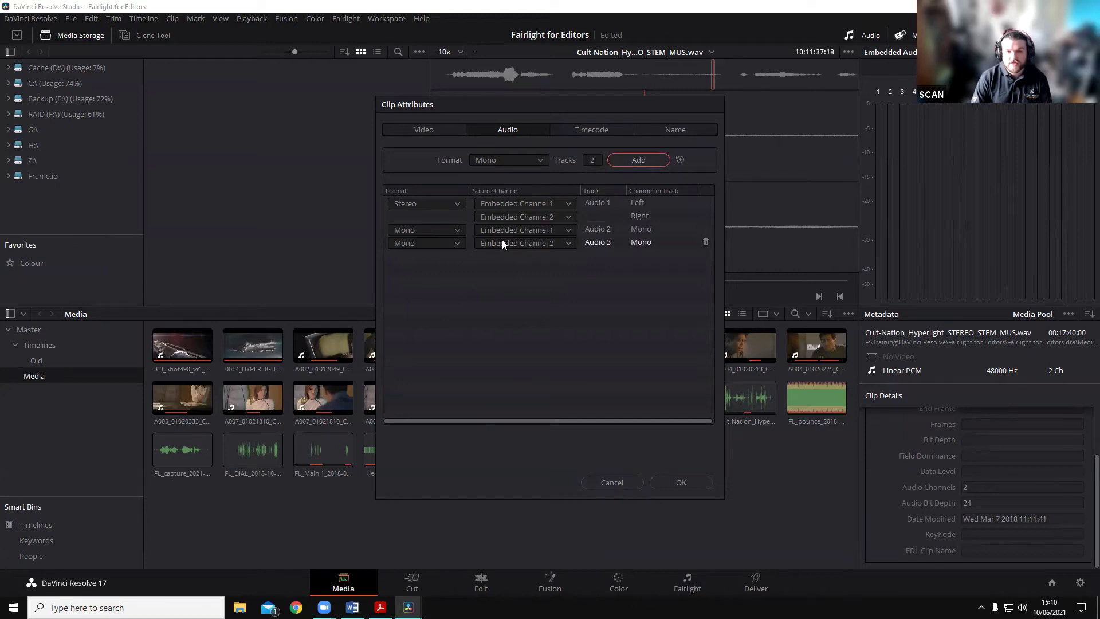
# Step: Delete the stereo track and the second mono track, keeping one mono track on Embedded Channel 1, and apply the clip attributes
pyautogui.click(705, 203)
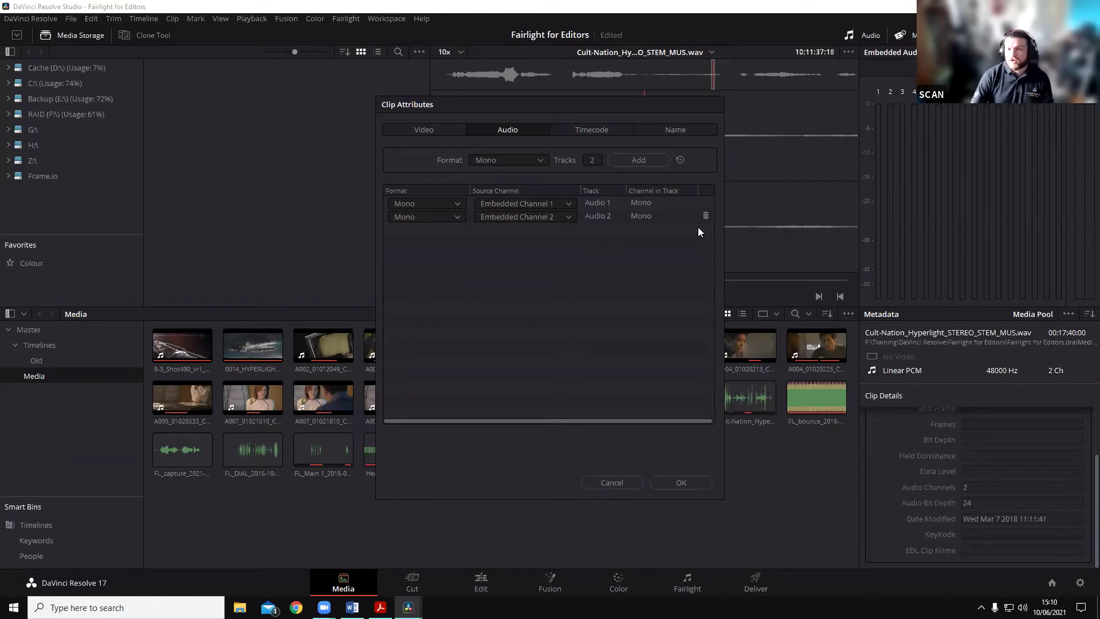
pyautogui.click(705, 215)
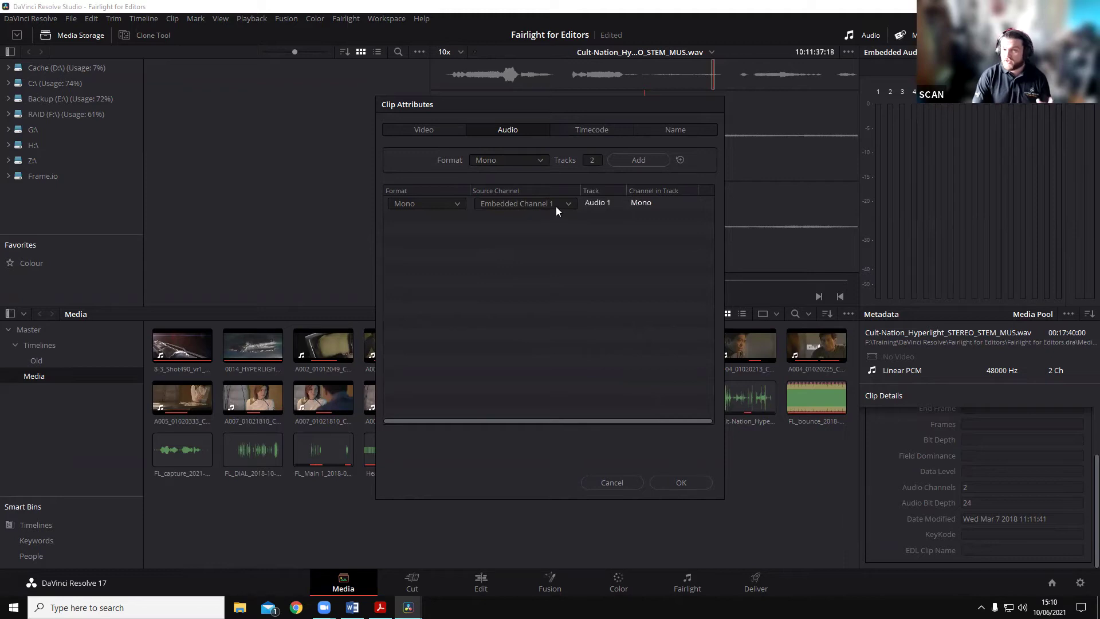
pyautogui.click(681, 484)
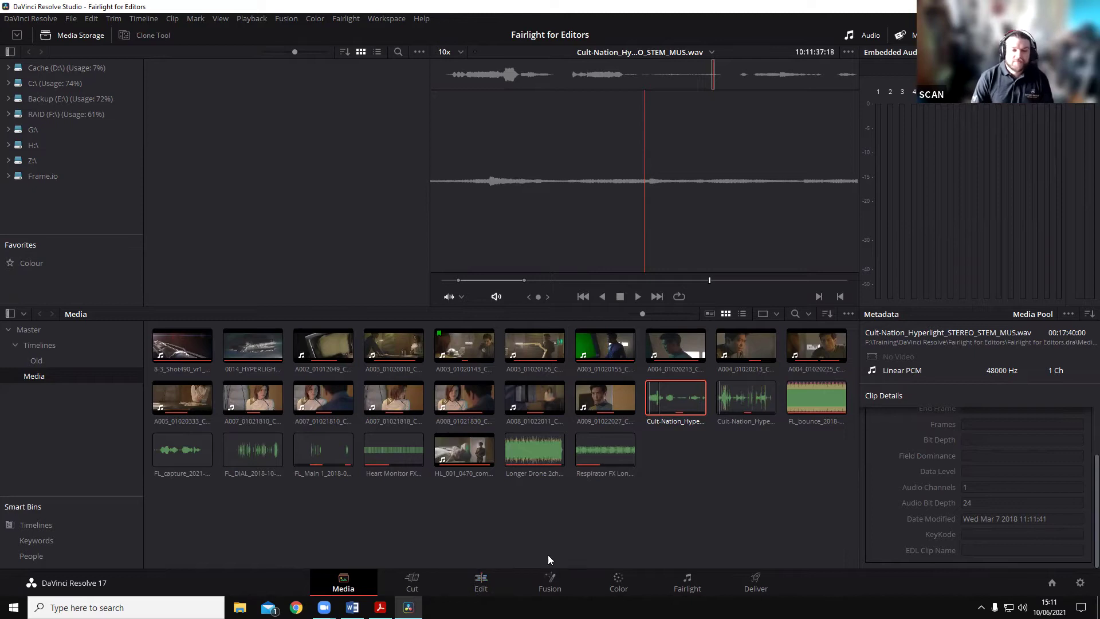
pyautogui.click(628, 515)
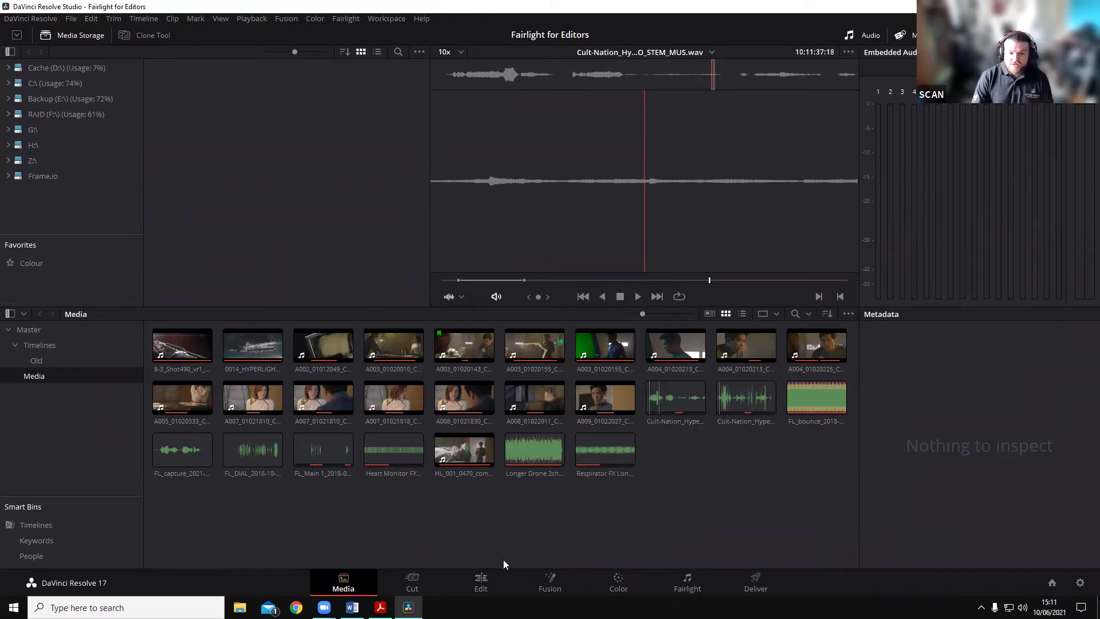
# Step: Switch to the Edit page, narrow the media pool, and examine the channel formats of the timeline's audio tracks from A1 to A9
pyautogui.click(480, 585)
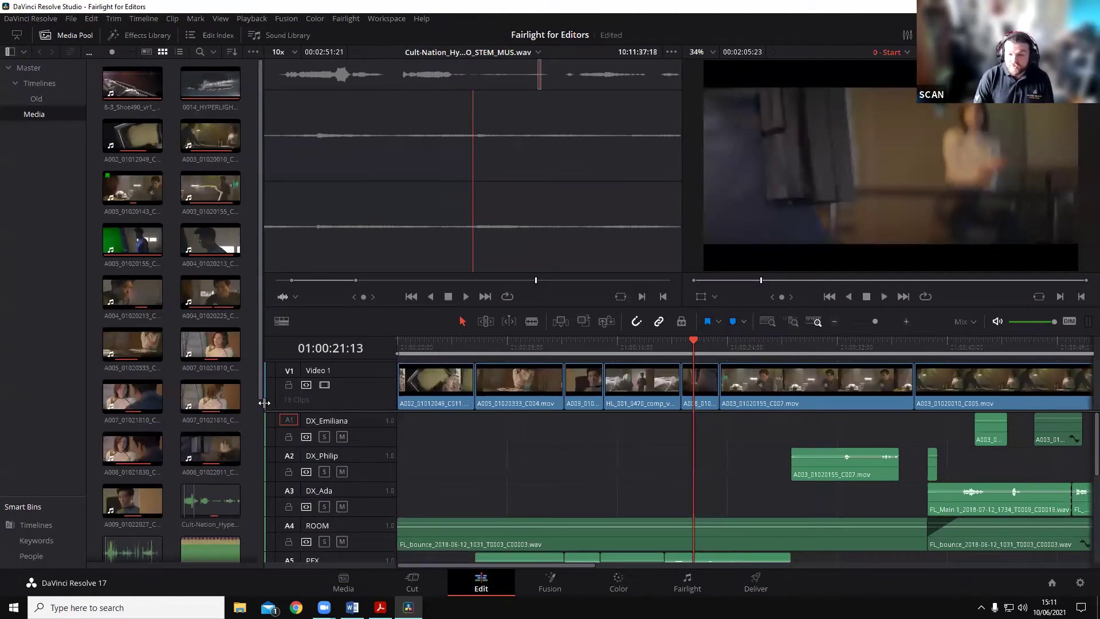
pyautogui.moveTo(245, 403); pyautogui.dragTo(176, 413)
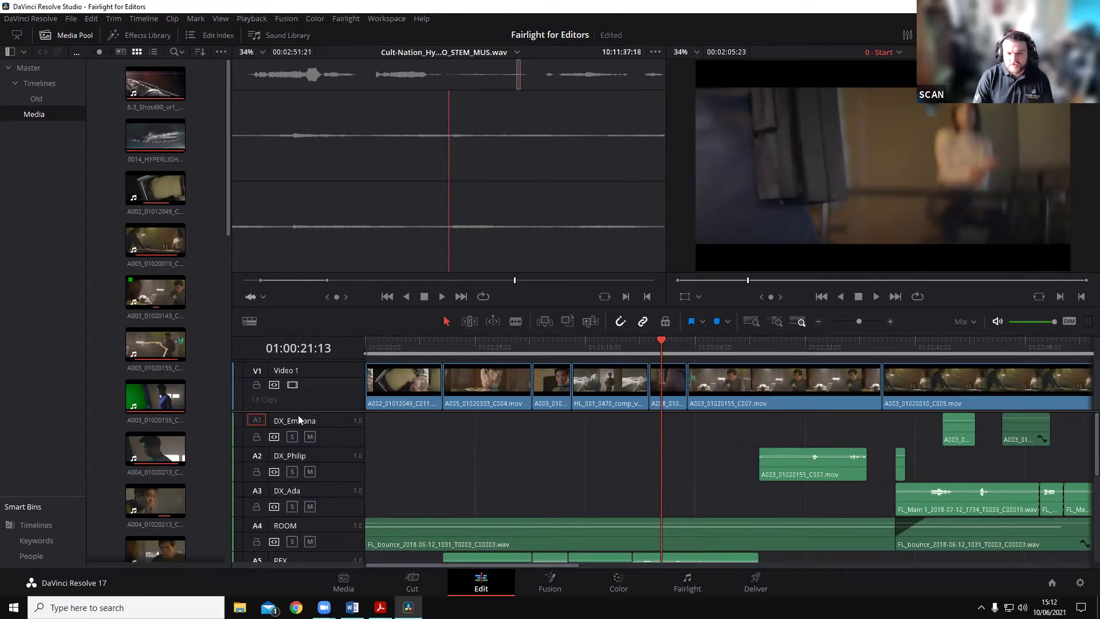
pyautogui.scroll(-1, 319, 400)
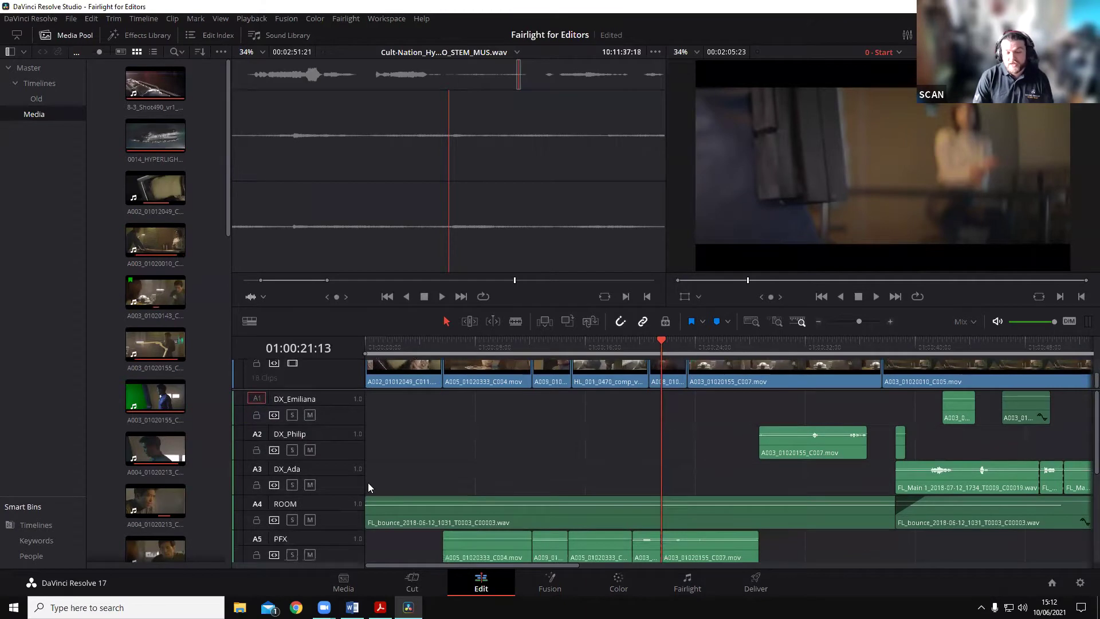
pyautogui.scroll(-3, 428, 482)
pyautogui.scroll(-4, 444, 469)
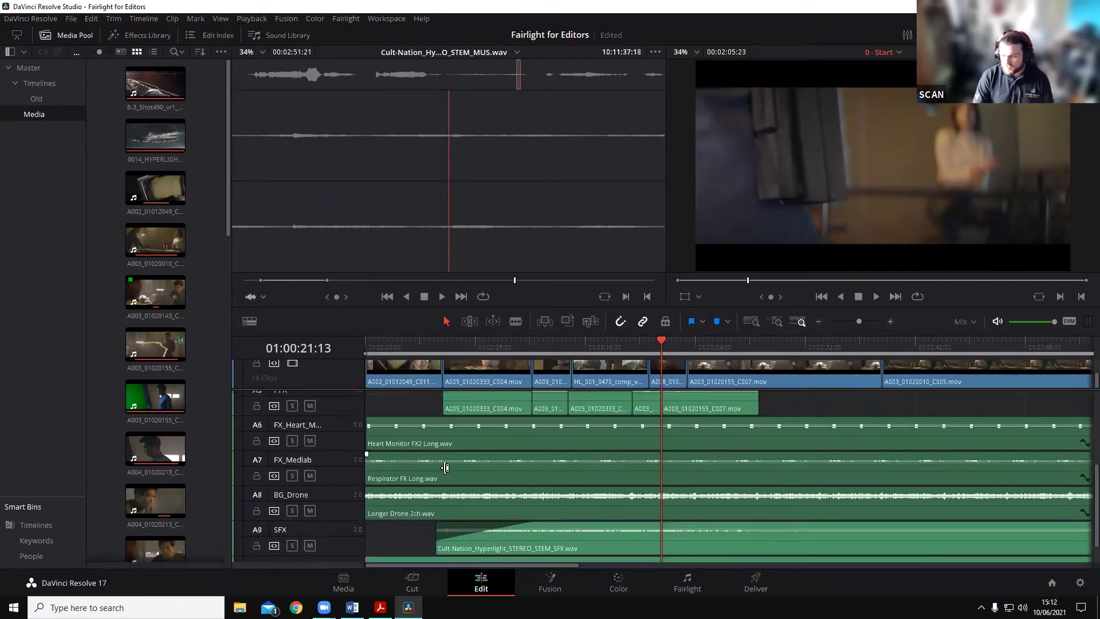
pyautogui.scroll(6, 445, 467)
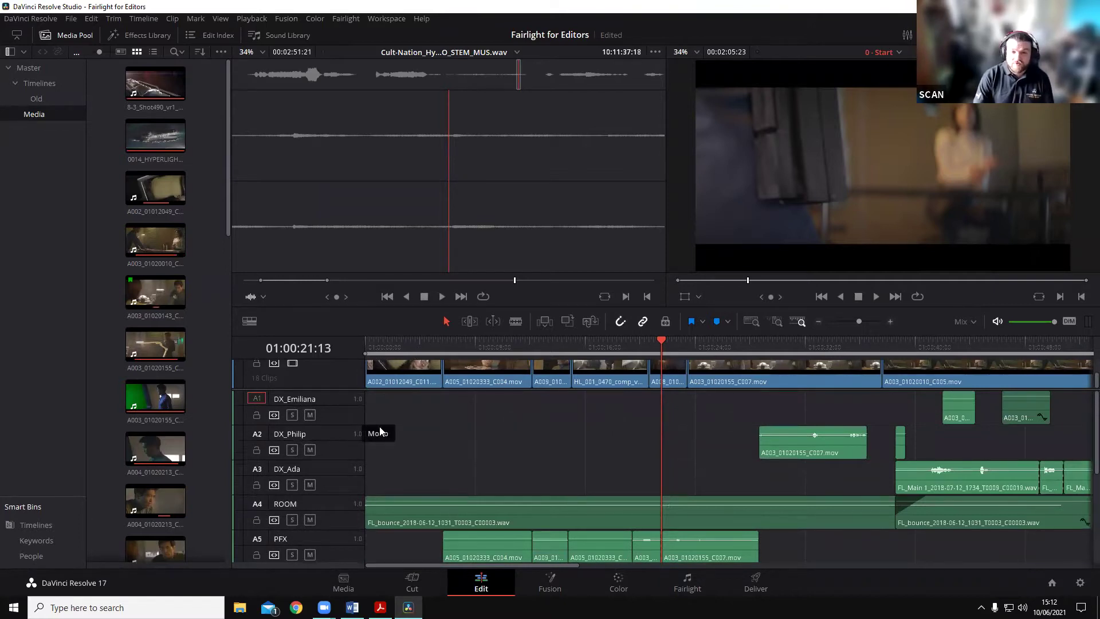
# Step: Show the Mixer widened to fit the channel strips for A1 to A10 and Bus1, and hide the media pool
pyautogui.click(908, 35)
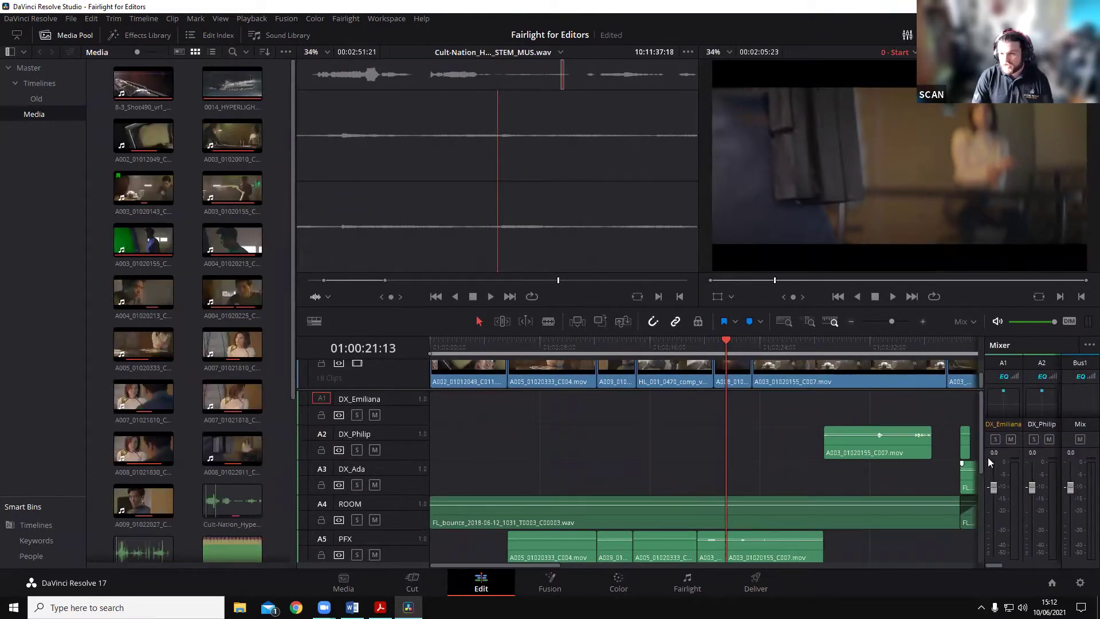
pyautogui.moveTo(983, 457); pyautogui.dragTo(579, 478)
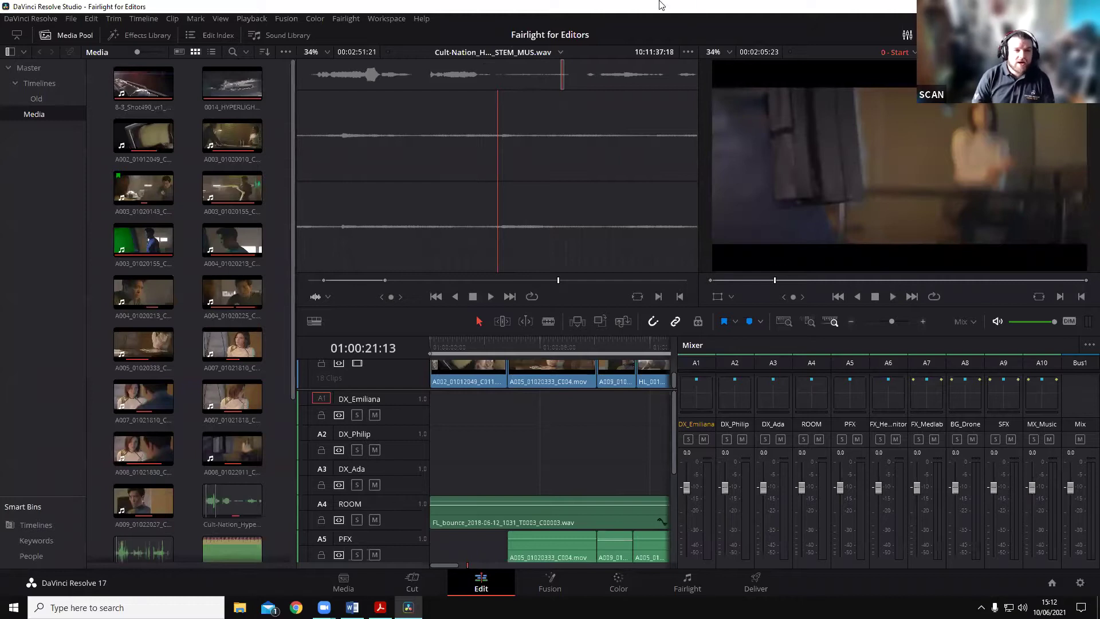
pyautogui.click(80, 36)
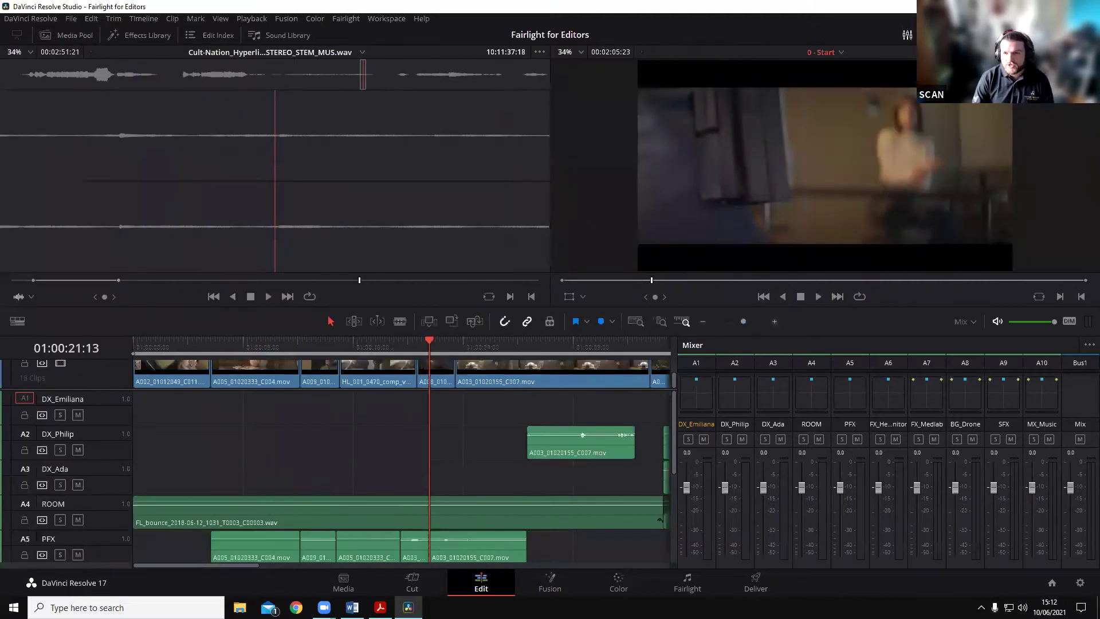
pyautogui.click(371, 487)
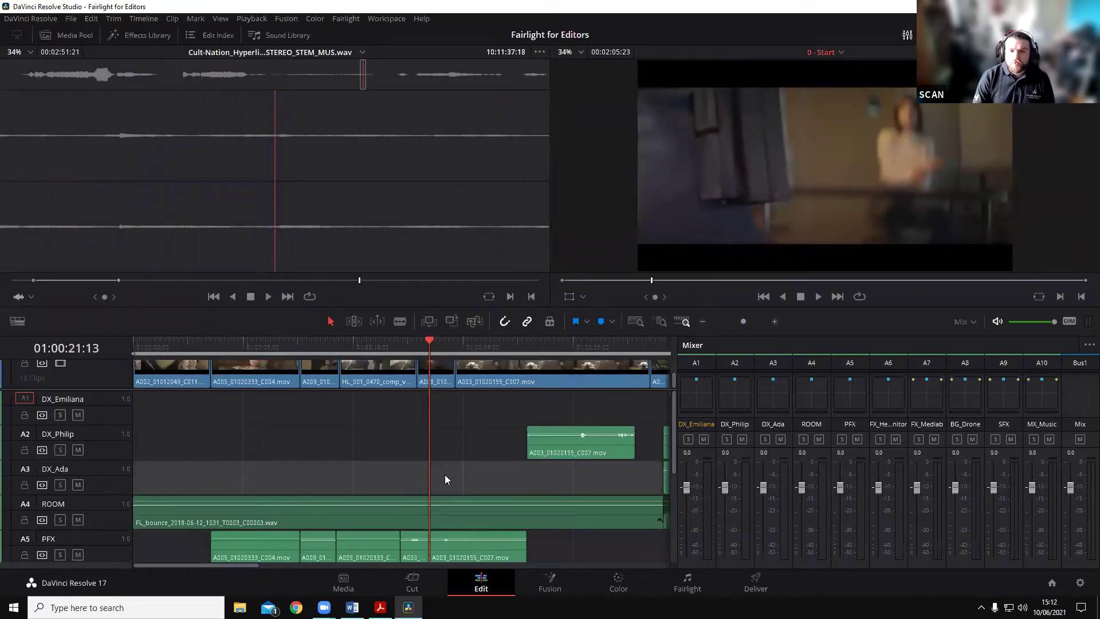
pyautogui.click(383, 439)
pyautogui.click(355, 413)
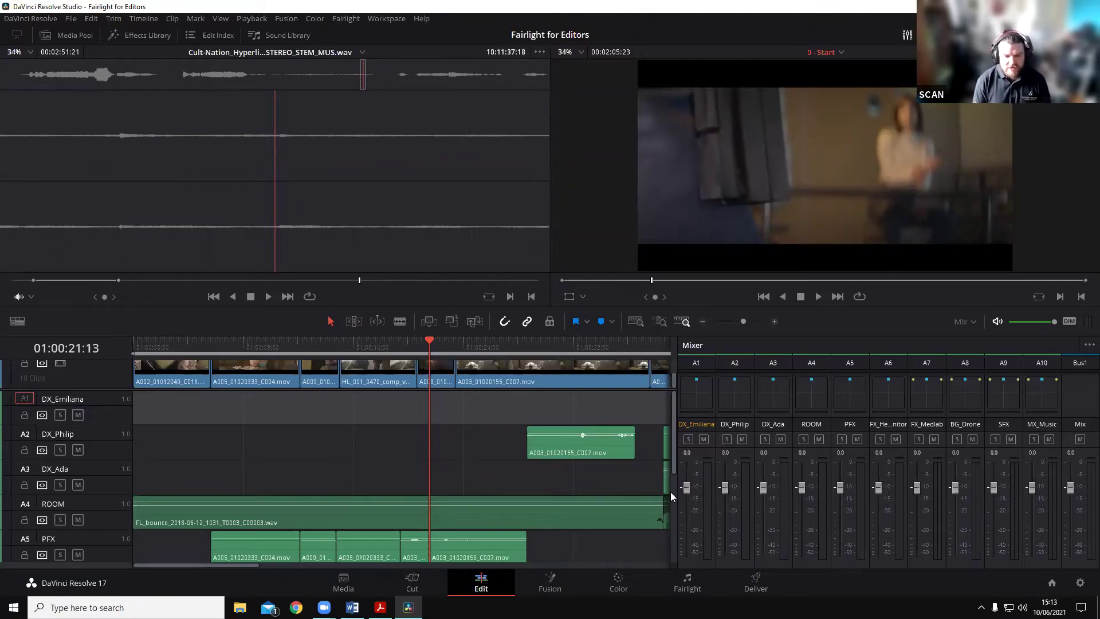
# Step: Select the clip A003_01020155_C007.mov on track A2 and open its audio properties in the Inspector
pyautogui.moveTo(537, 448)
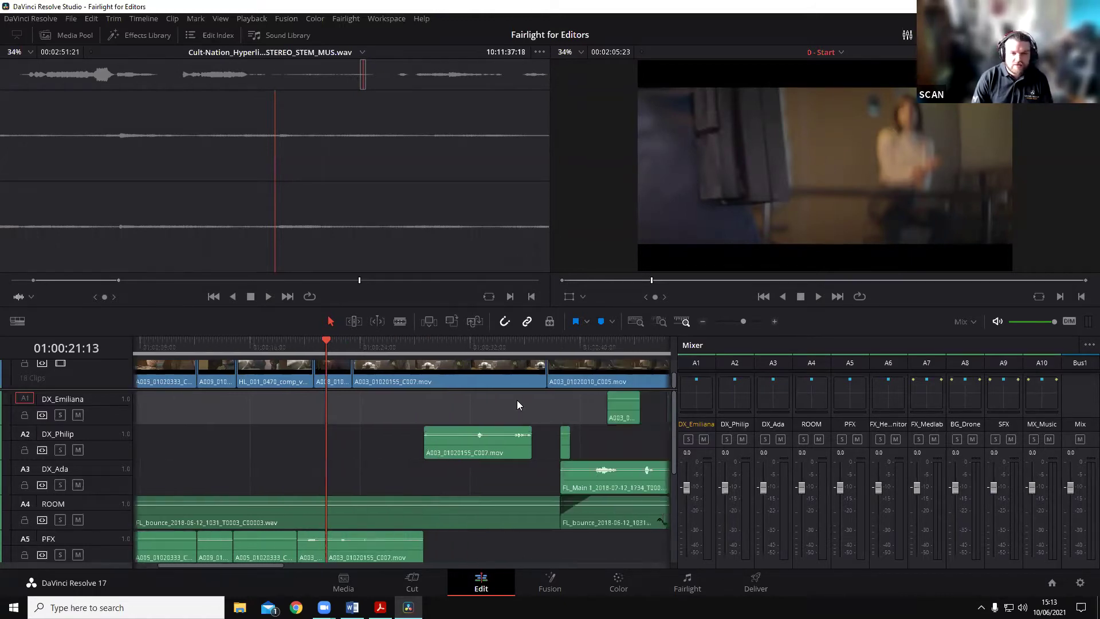
pyautogui.moveTo(613, 455)
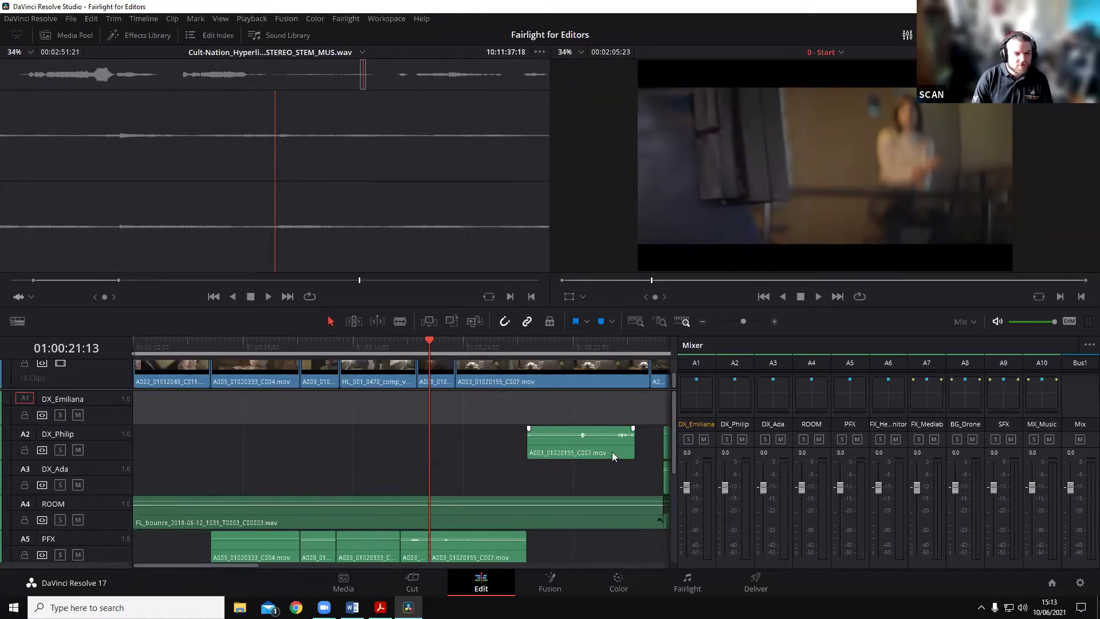
pyautogui.click(567, 450)
pyautogui.click(1077, 35)
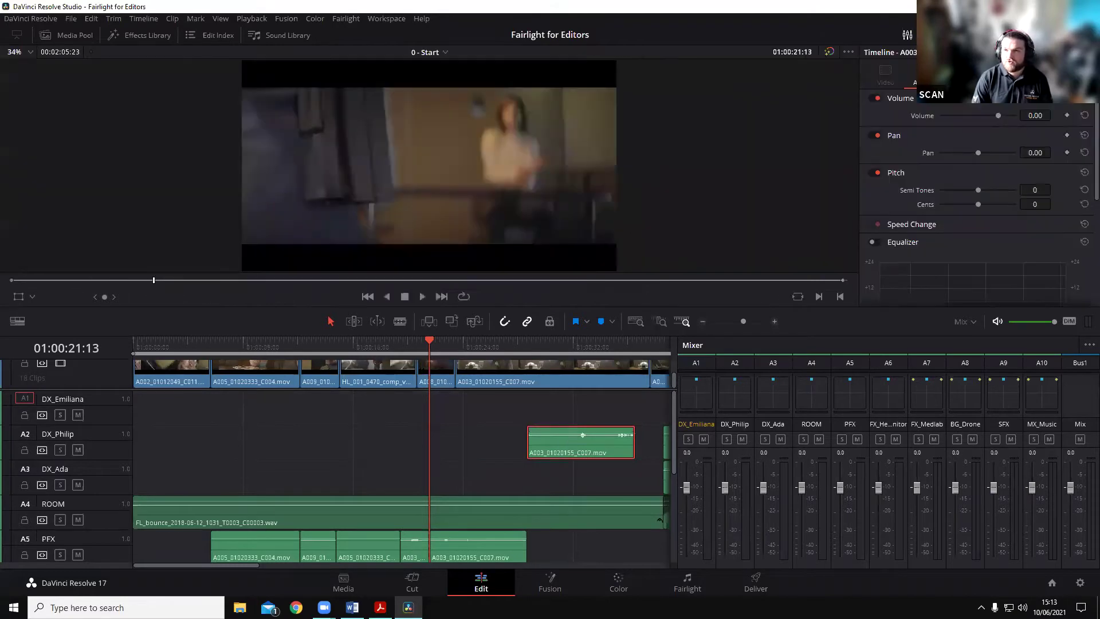
# Step: Raise the selected A2 clip's volume to 30.00
pyautogui.moveTo(1032, 115); pyautogui.dragTo(997, 115)
pyautogui.moveTo(565, 436); pyautogui.dragTo(581, 428)
pyautogui.moveTo(1035, 116)
pyautogui.mouseDown()
pyautogui.moveTo(1025, 116)
pyautogui.moveTo(1049, 116)
pyautogui.mouseUp()
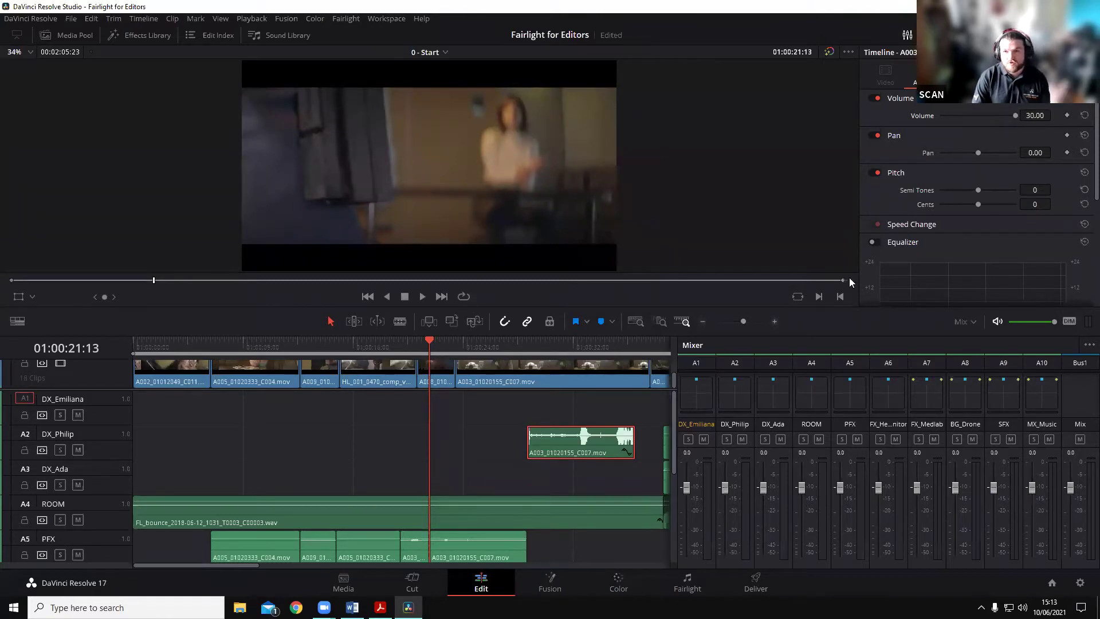
# Step: Play the boosted A2 clip from about 01:00:31 on the Fairlight page to hear its level in the mix
pyautogui.click(689, 584)
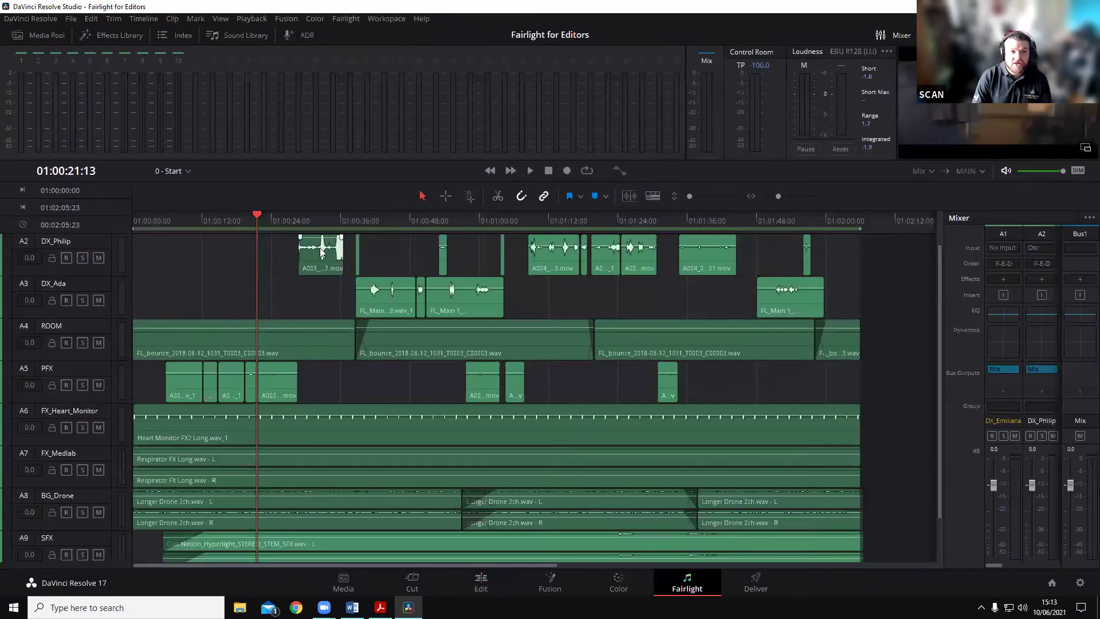
pyautogui.click(313, 217)
pyautogui.press('space')
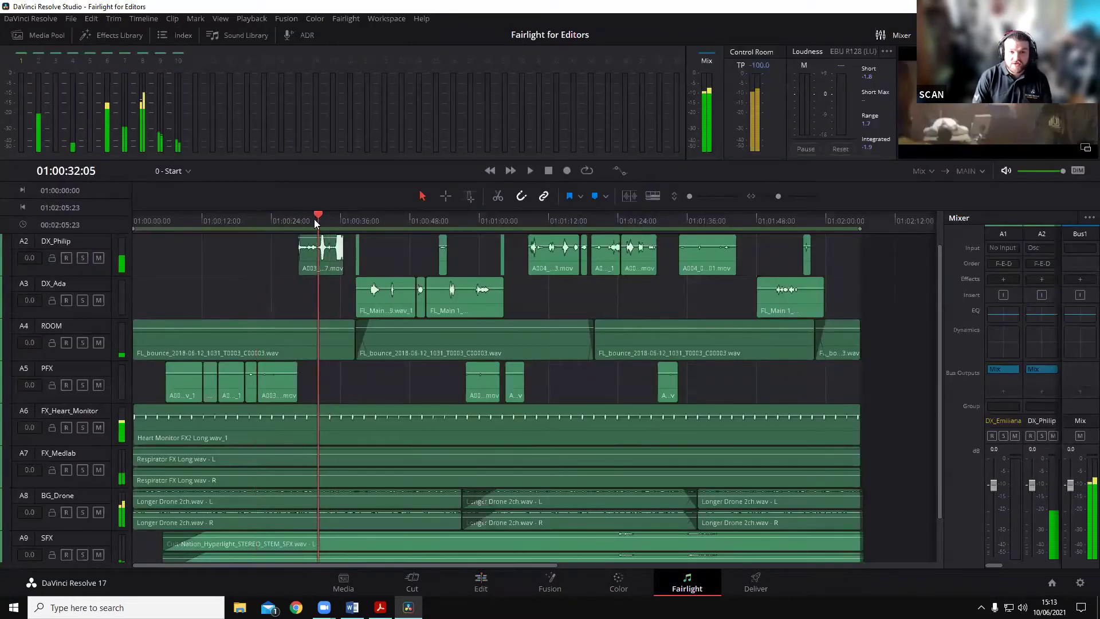
pyautogui.press('space')
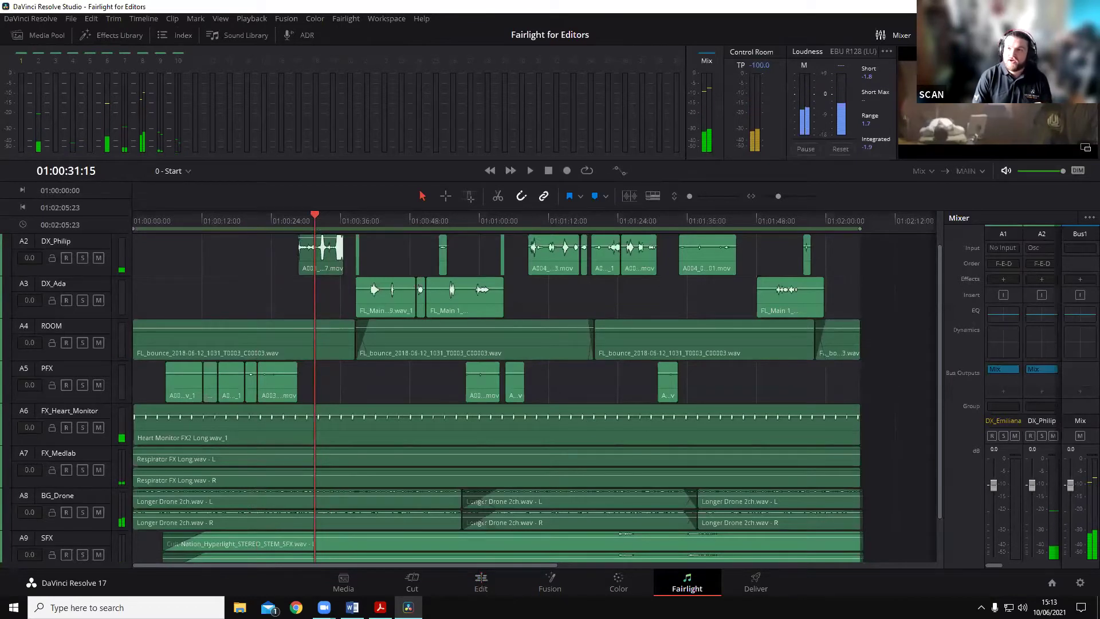
# Step: Show the Inspector on the Fairlight page and reset the A2 clip's volume to its default
pyautogui.click(1017, 35)
pyautogui.click(331, 270)
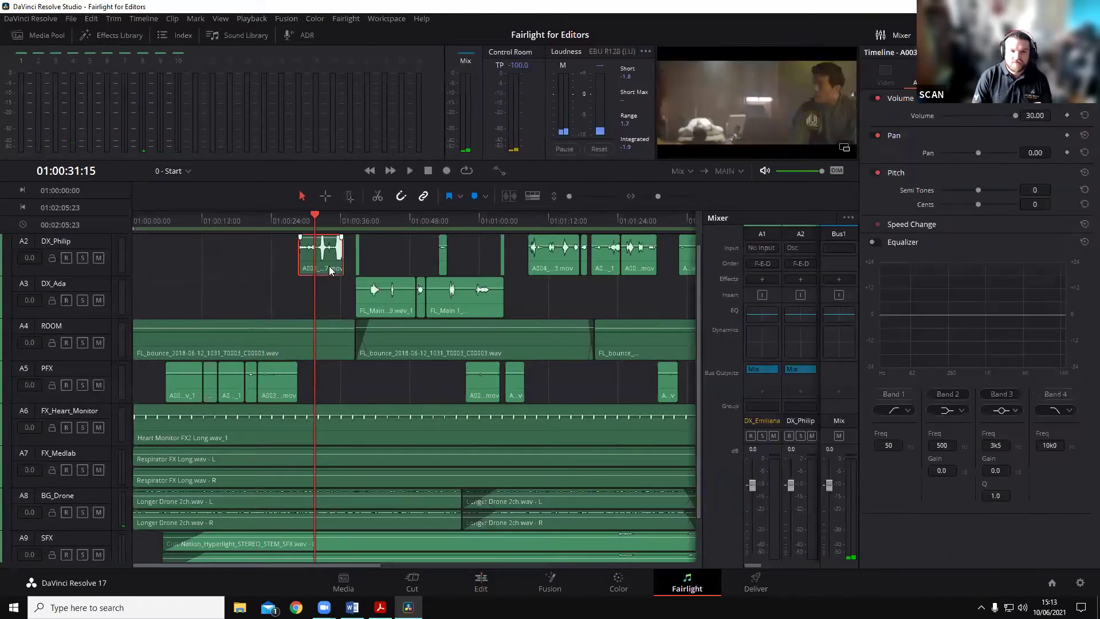
pyautogui.click(1083, 115)
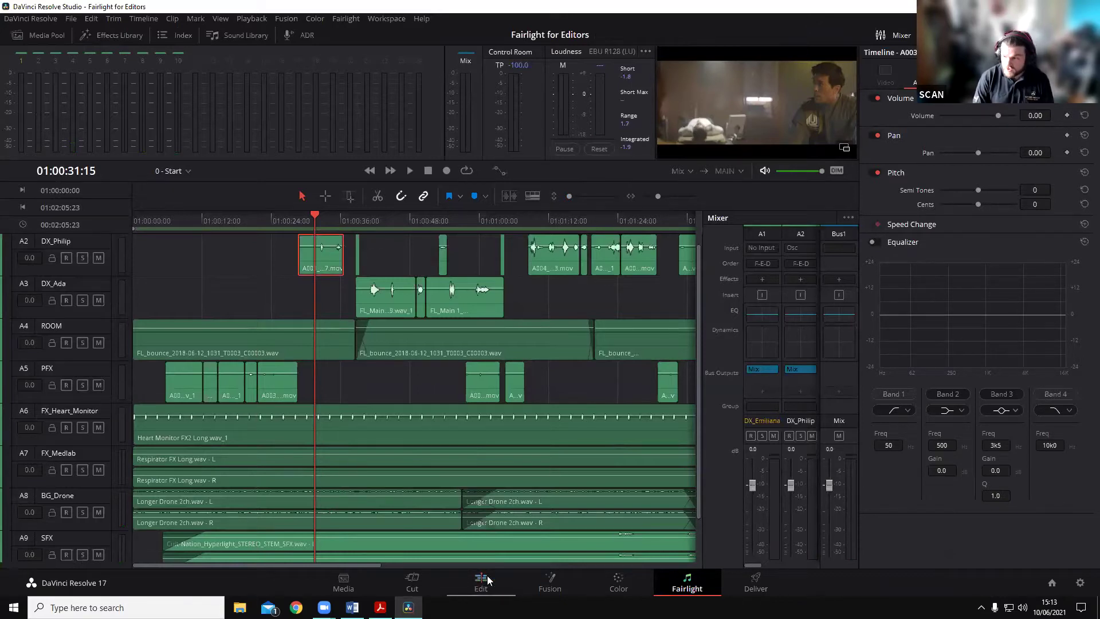
# Step: Return to the Edit page and review the clip's Volume, Pan, Pitch, Speed Change and Equalizer settings in the Inspector
pyautogui.click(481, 580)
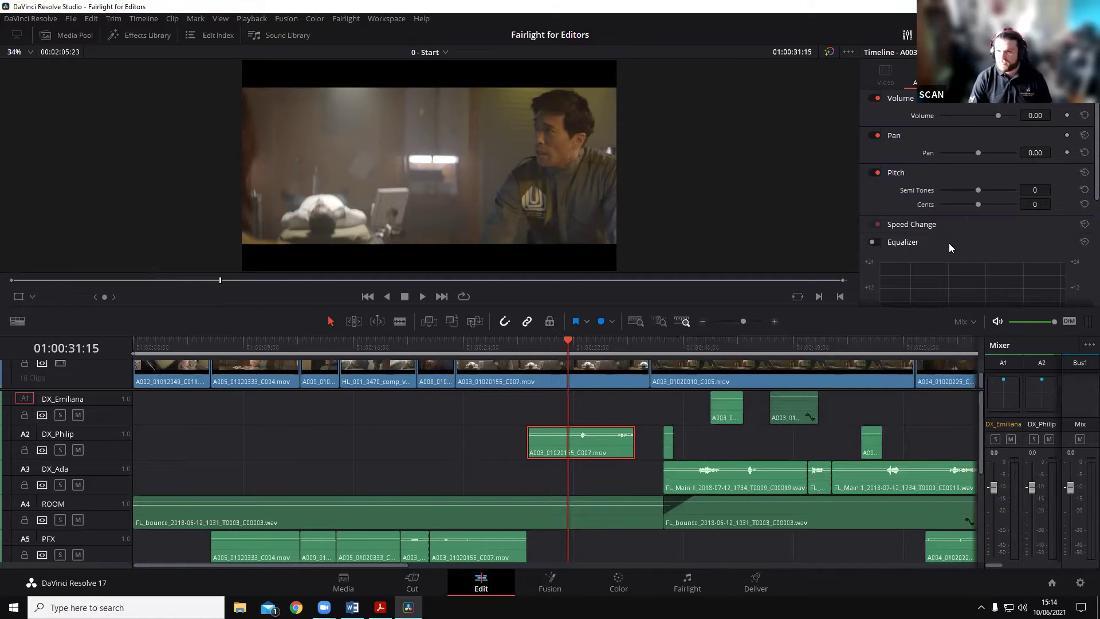
pyautogui.scroll(-5, 948, 243)
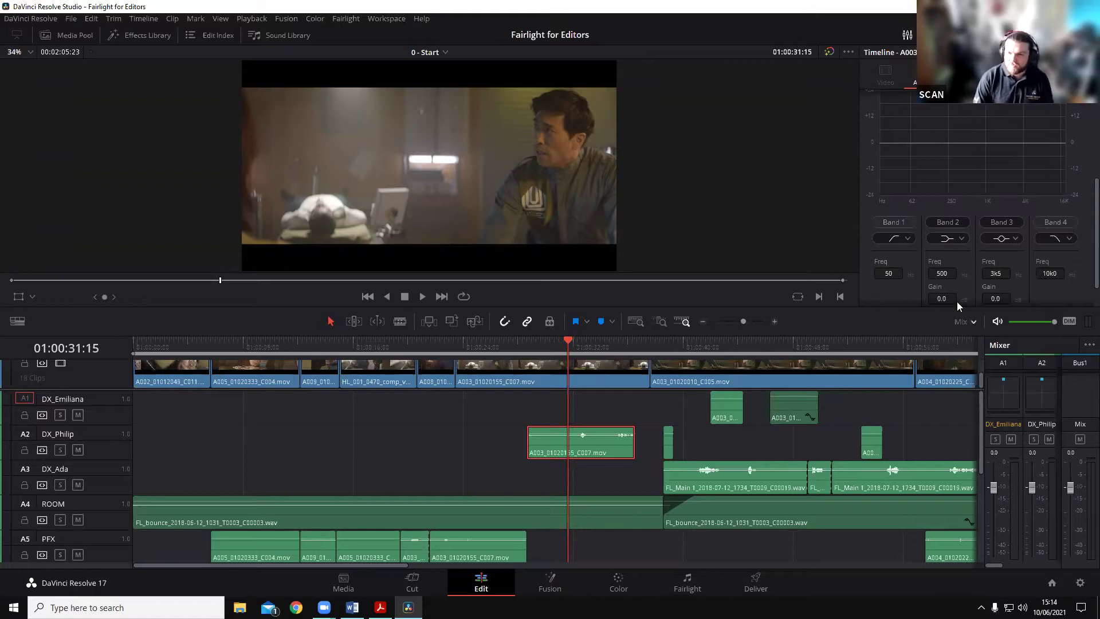
pyautogui.scroll(5, 945, 186)
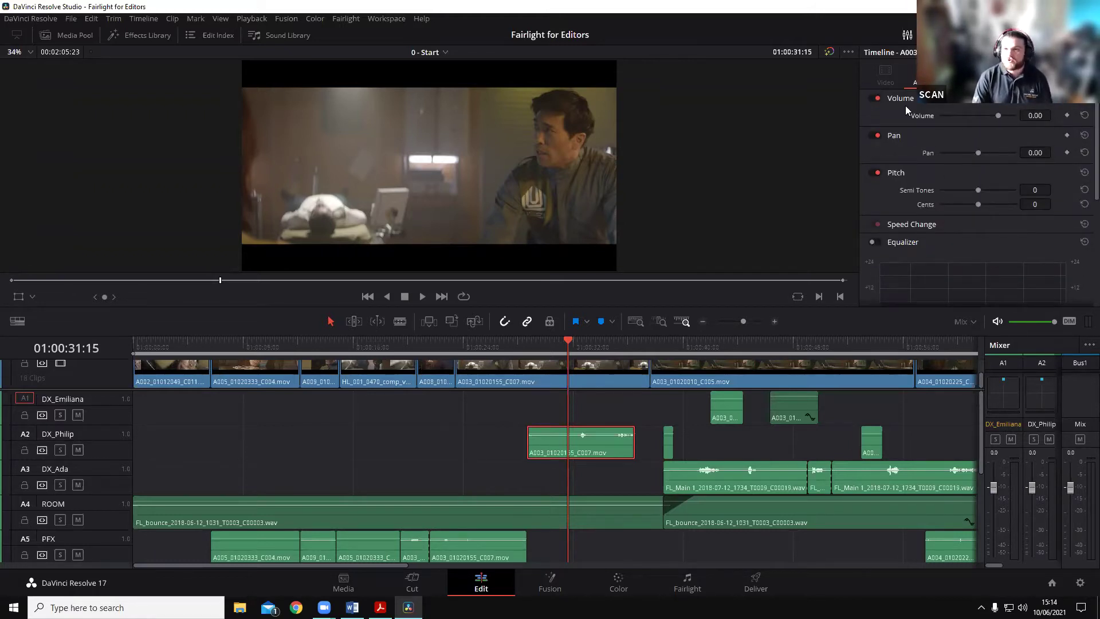
pyautogui.scroll(-2, 930, 173)
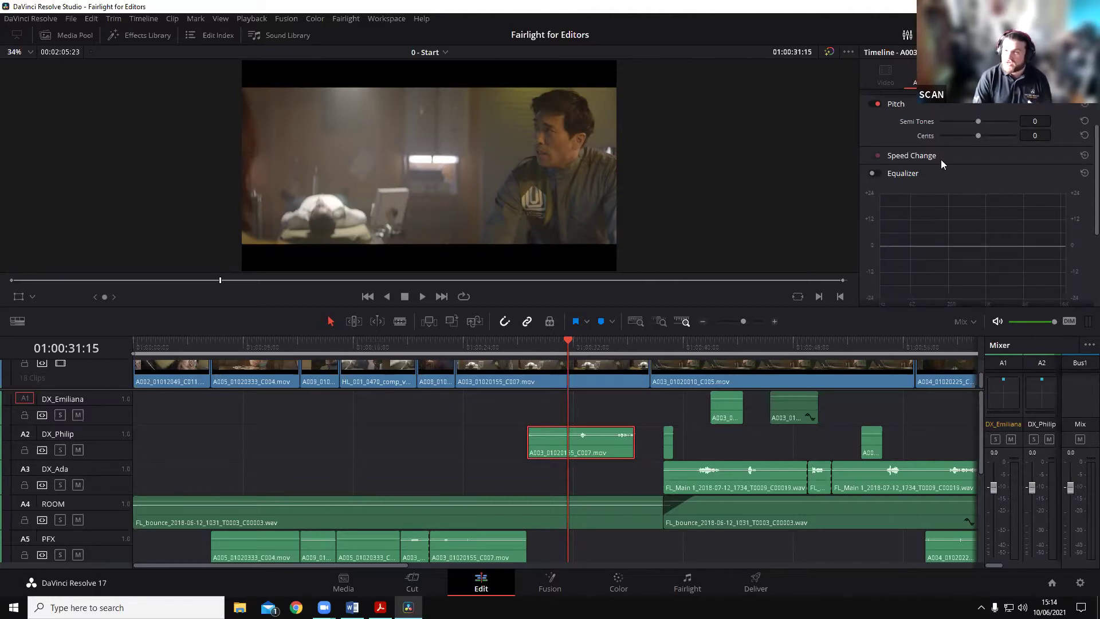
pyautogui.scroll(-4, 946, 176)
pyautogui.scroll(2, 946, 175)
pyautogui.scroll(-2, 946, 175)
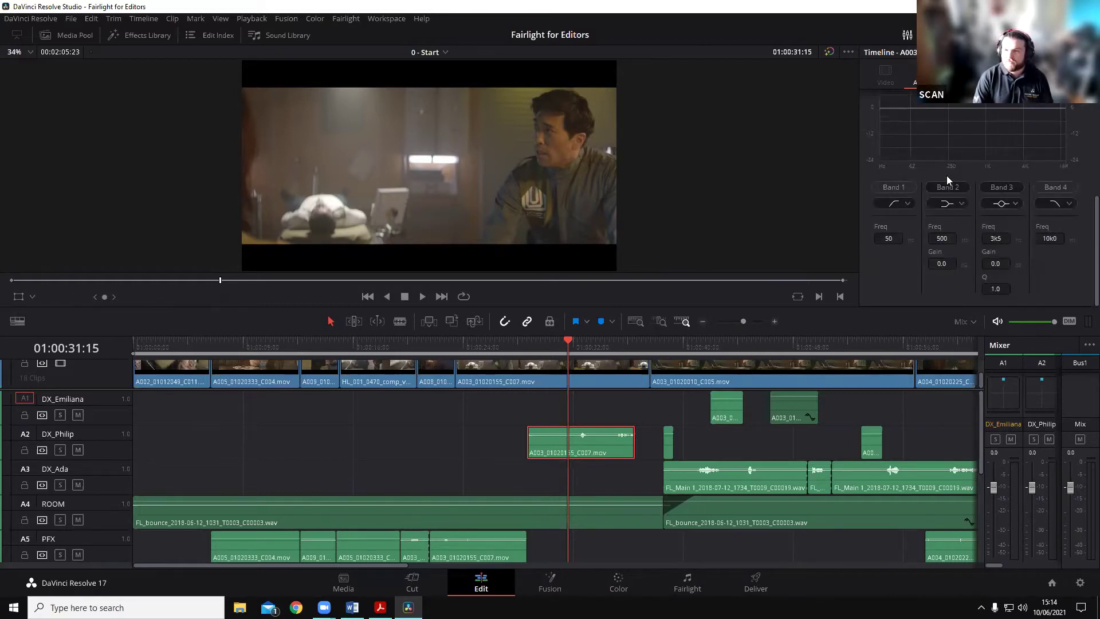
pyautogui.scroll(3, 946, 175)
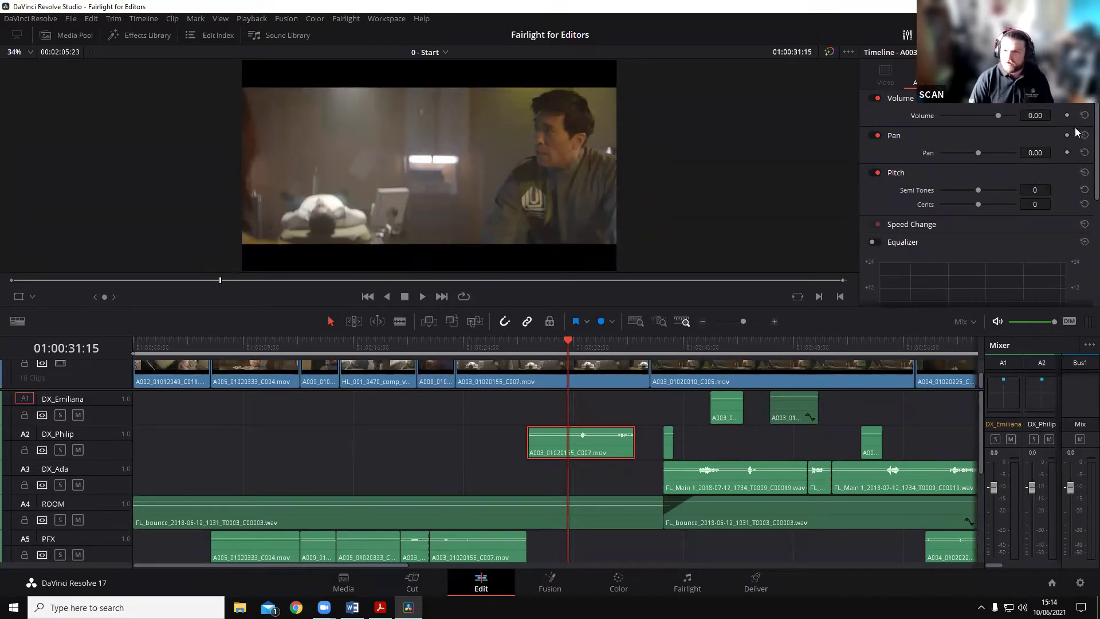
pyautogui.scroll(-3, 941, 163)
pyautogui.scroll(3, 940, 165)
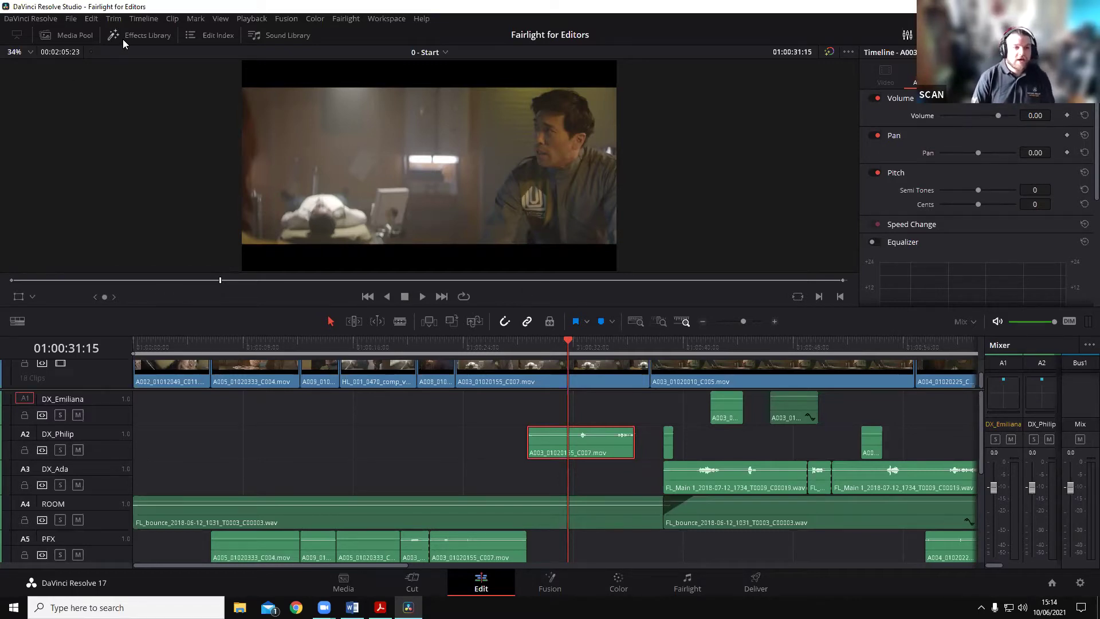
# Step: Apply the Echo effect from the Effects Library's Fairlight FX to audio track A1
pyautogui.click(157, 35)
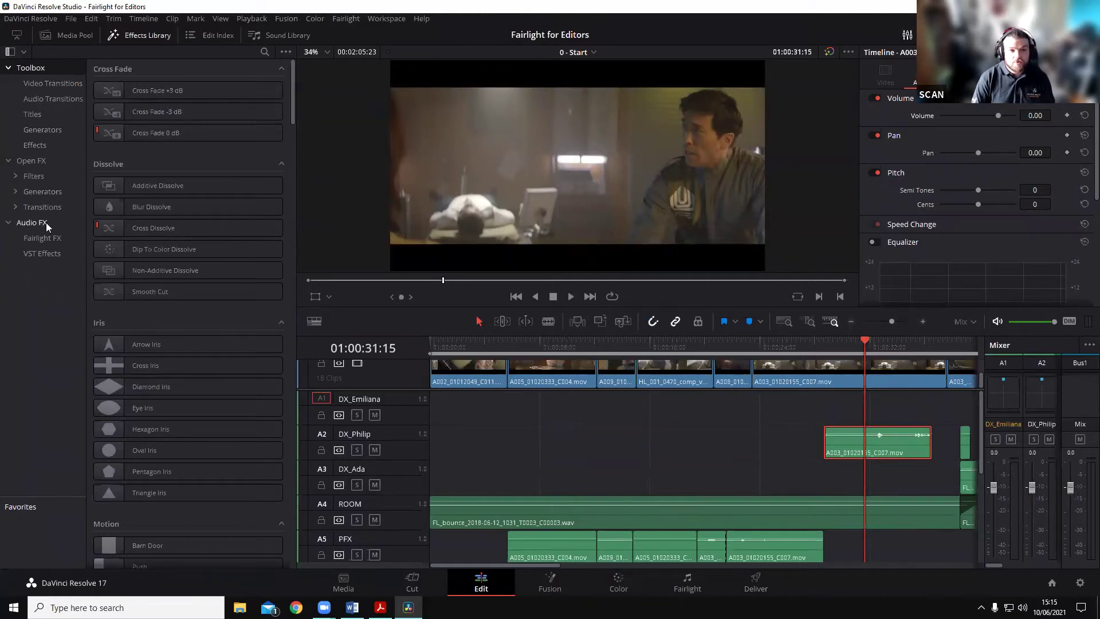
pyautogui.click(43, 238)
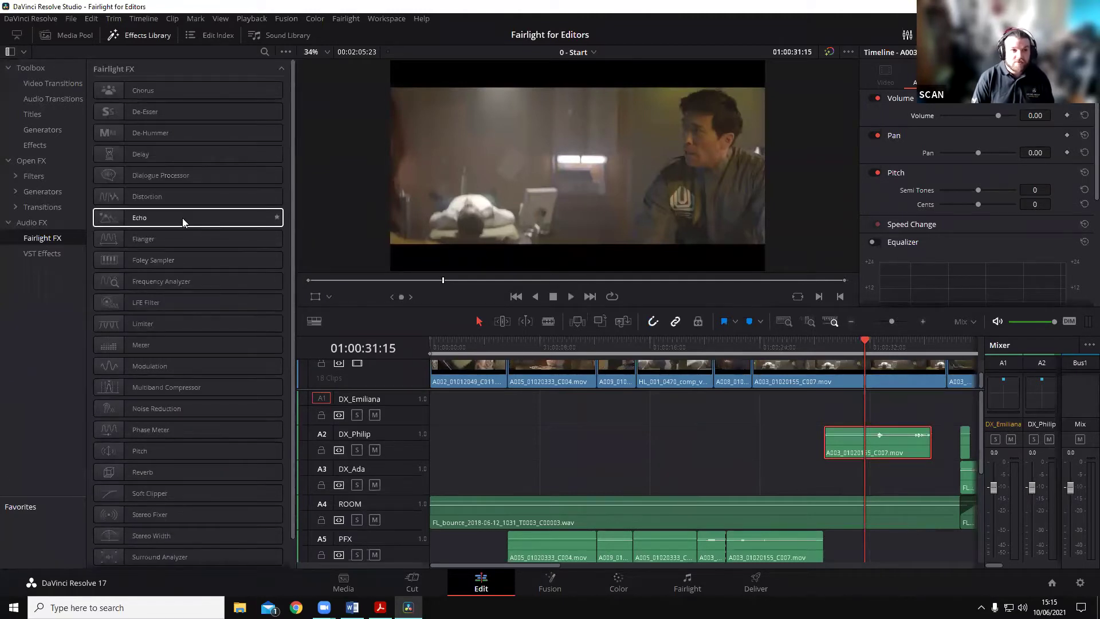
pyautogui.moveTo(177, 218); pyautogui.dragTo(524, 423)
pyautogui.moveTo(241, 216); pyautogui.dragTo(409, 416)
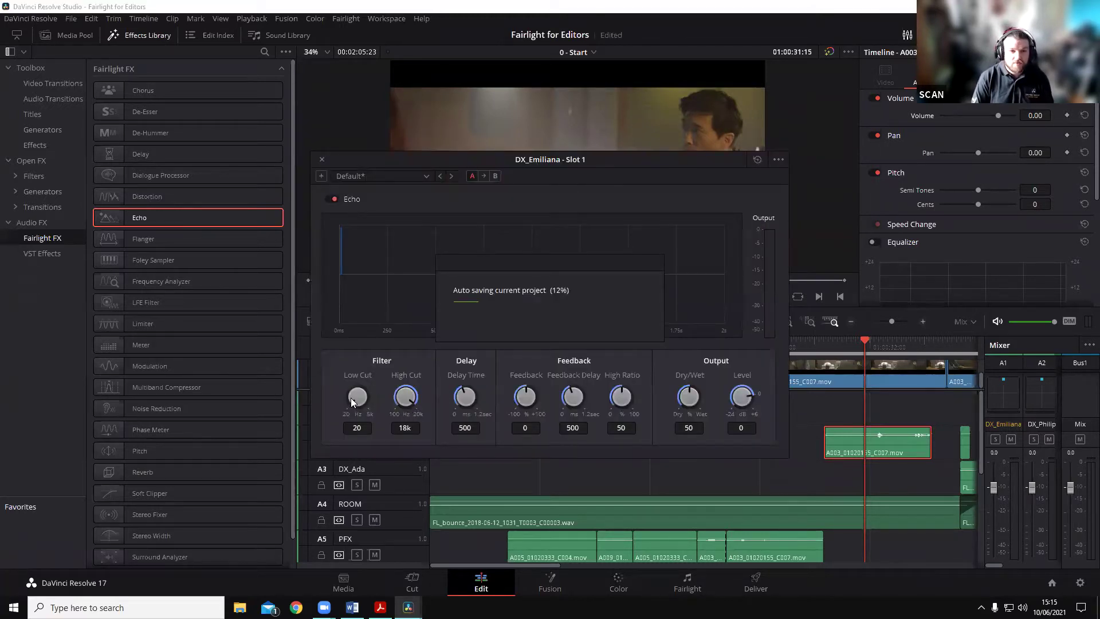
# Step: Set the Echo's low cut to 85, high cut 1.71k, delay time 619.45, feedback 62, feedback delay 797.55, high ratio 19 and dry/wet 72
pyautogui.moveTo(352, 403)
pyautogui.mouseDown()
pyautogui.moveTo(368, 352)
pyautogui.moveTo(358, 396)
pyautogui.moveTo(385, 424)
pyautogui.moveTo(342, 393)
pyautogui.moveTo(338, 404)
pyautogui.mouseUp()
pyautogui.moveTo(465, 396); pyautogui.dragTo(578, 396)
pyautogui.moveTo(621, 396); pyautogui.dragTo(616, 401)
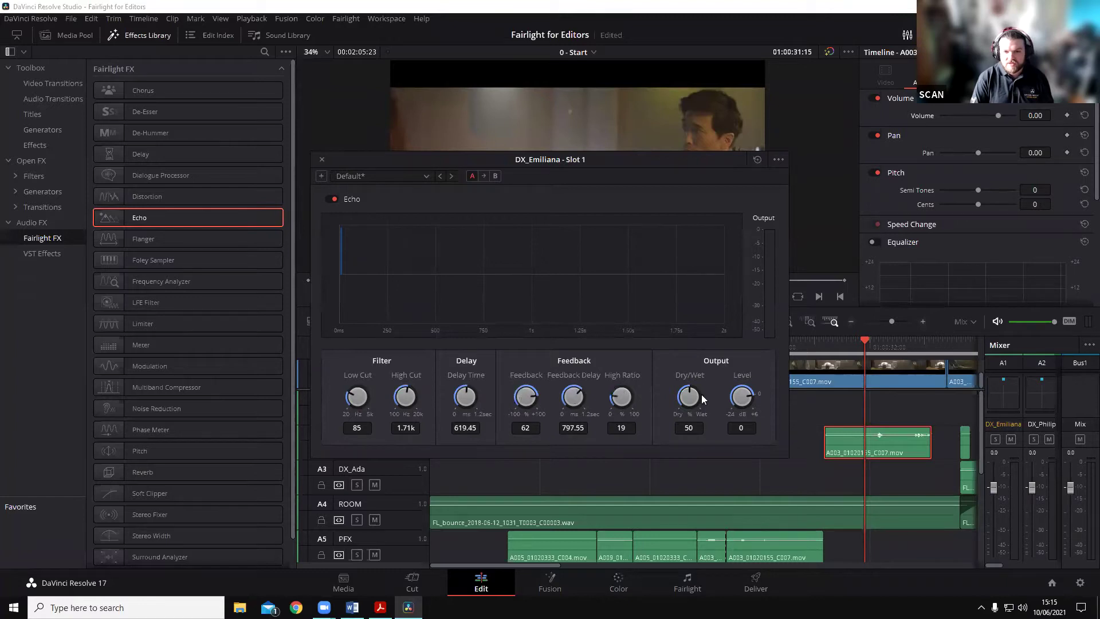
pyautogui.moveTo(684, 396); pyautogui.dragTo(698, 392)
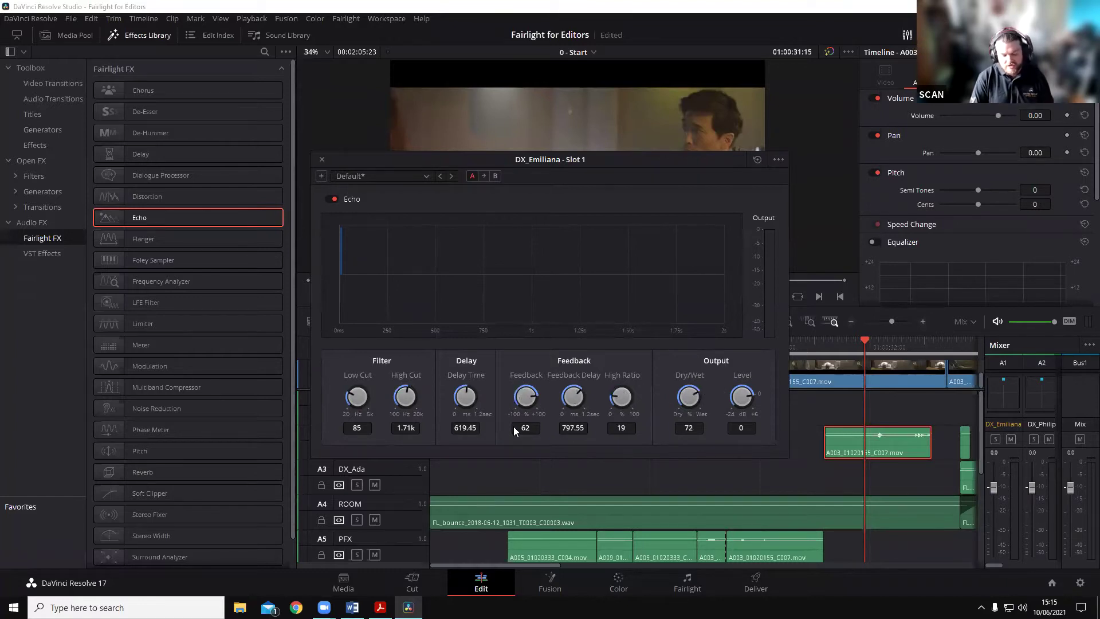
# Step: Solo track A1 DX_Emiliana and play from 01:00:42:00 to audition its Echo effect, then stop and unsolo the track
pyautogui.hotkey('shift', 'z')
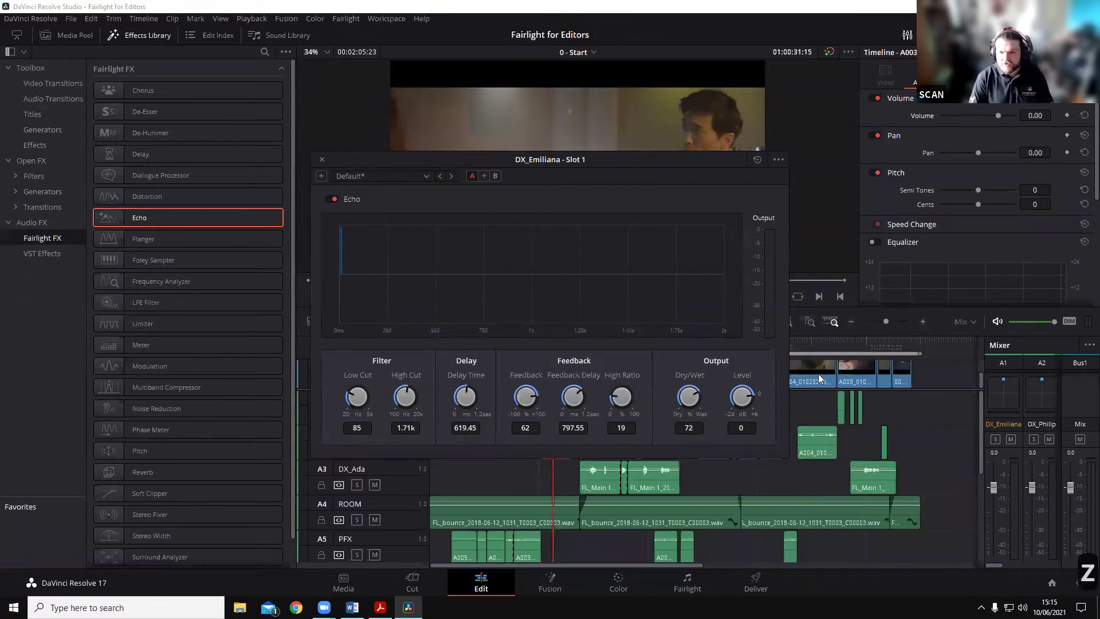
pyautogui.moveTo(582, 163); pyautogui.dragTo(406, 135)
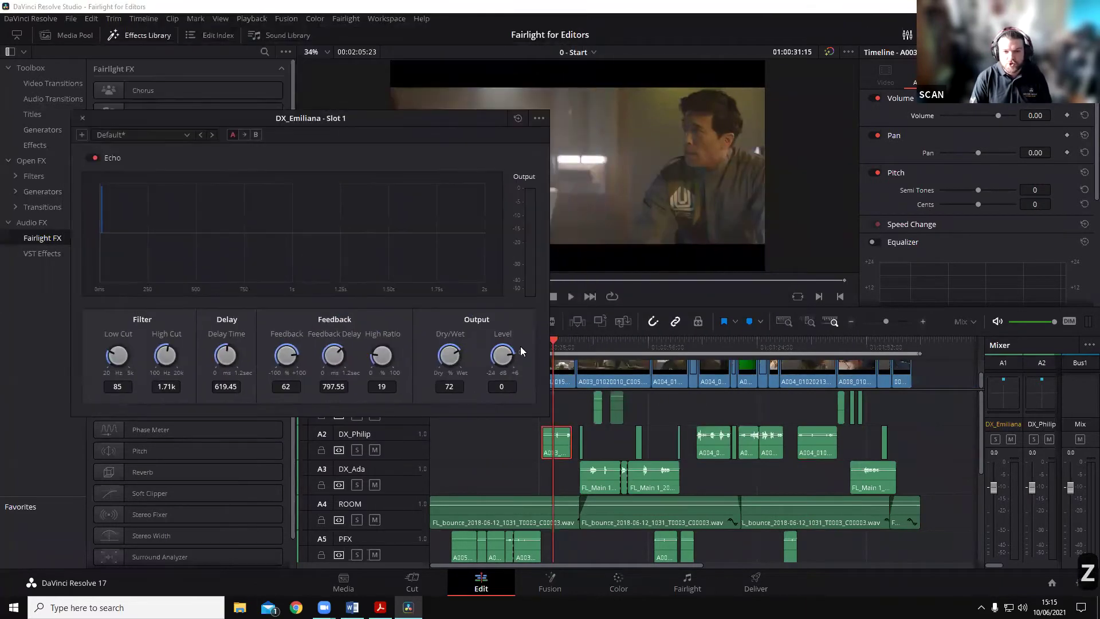
pyautogui.click(592, 345)
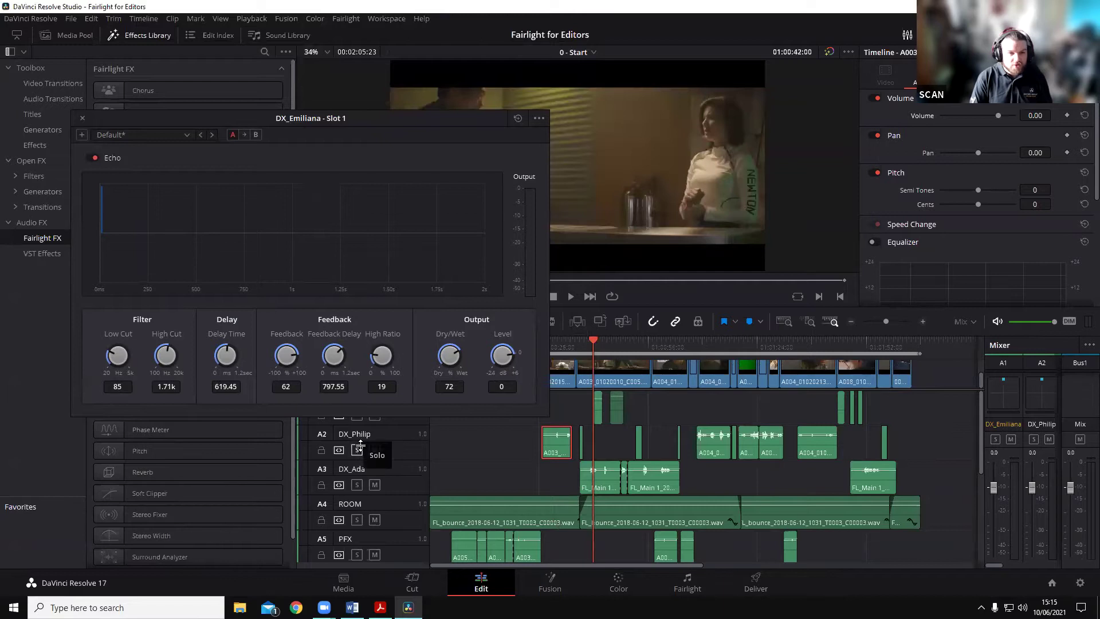
pyautogui.click(995, 440)
pyautogui.press('space')
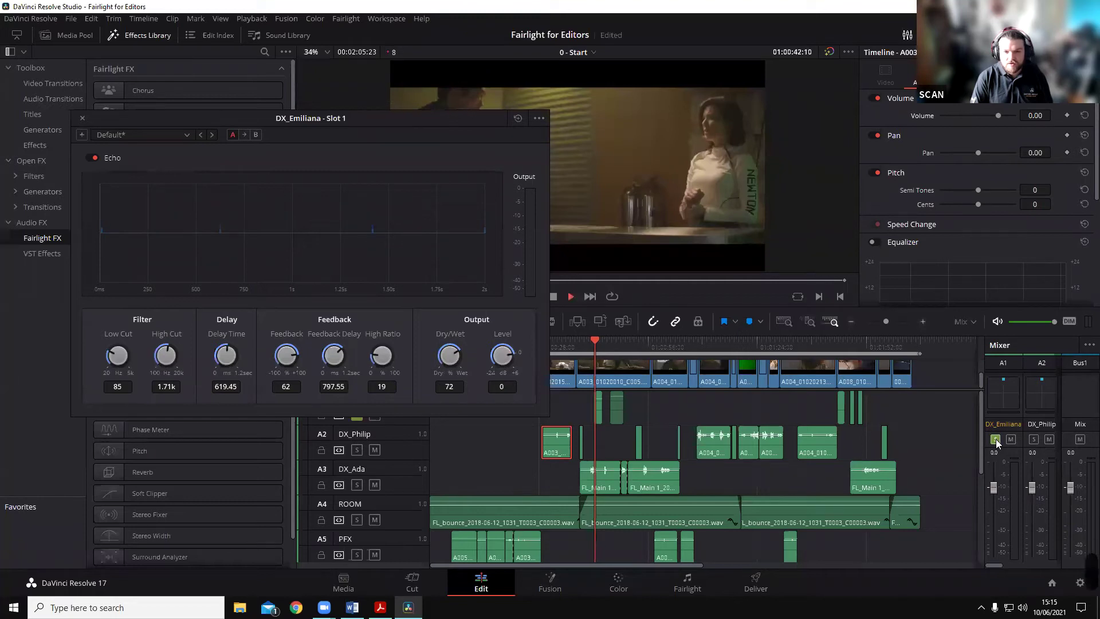
pyautogui.click(994, 439)
pyautogui.press('space')
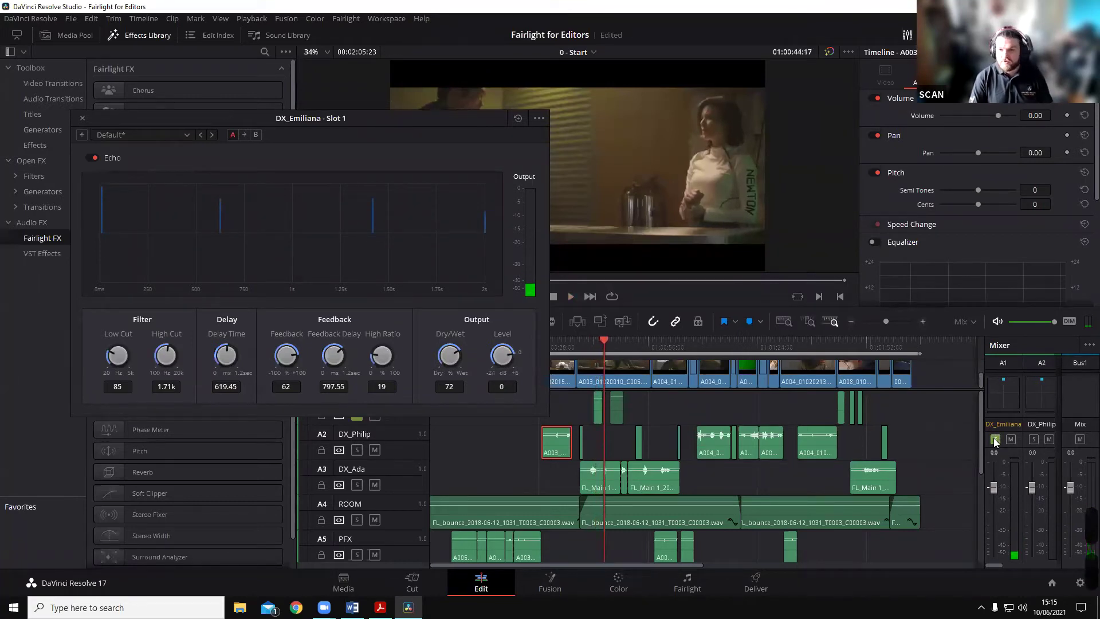
# Step: Reset the Echo effect on track A1, close its window, and widen the Mixer to show tracks A1 to A4
pyautogui.scroll(-3, 916, 115)
pyautogui.scroll(-2, 919, 115)
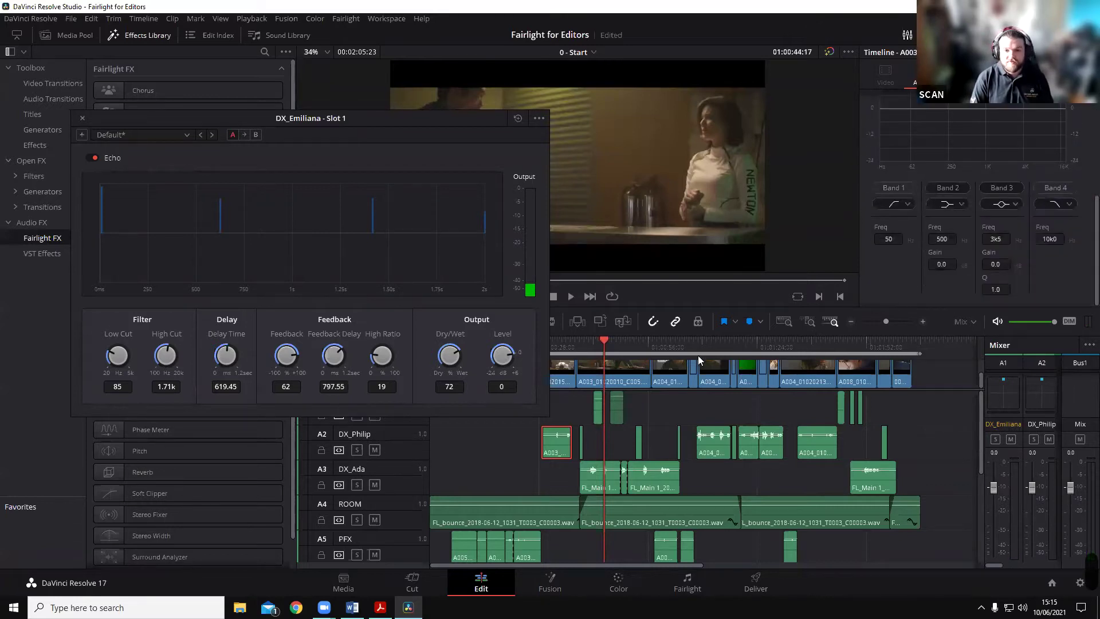
pyautogui.moveTo(397, 114); pyautogui.dragTo(807, 184)
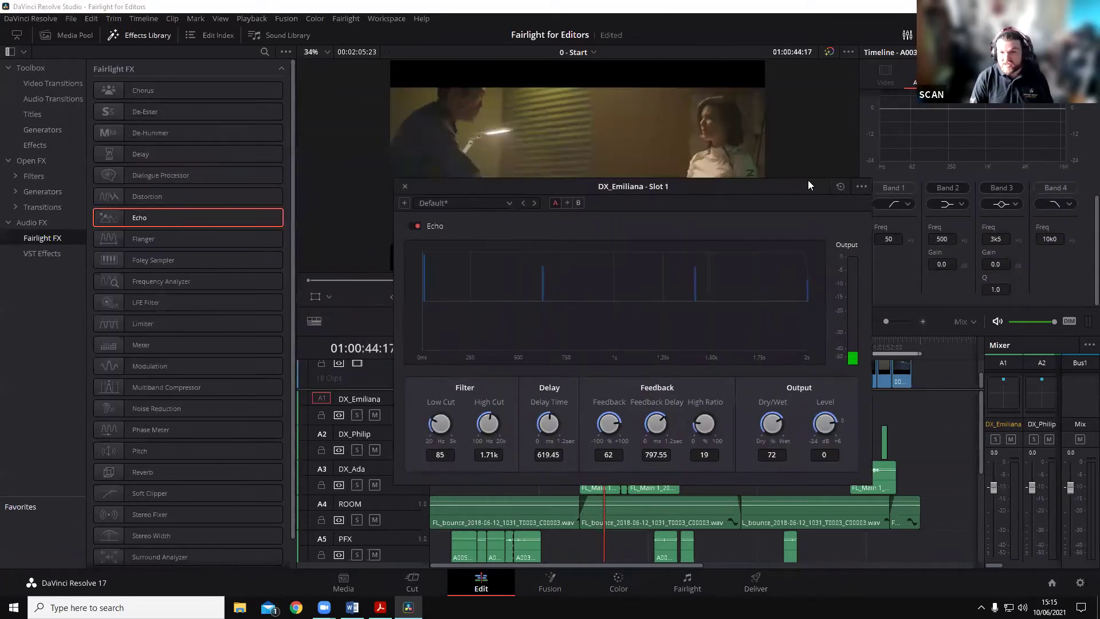
pyautogui.click(839, 187)
pyautogui.click(405, 186)
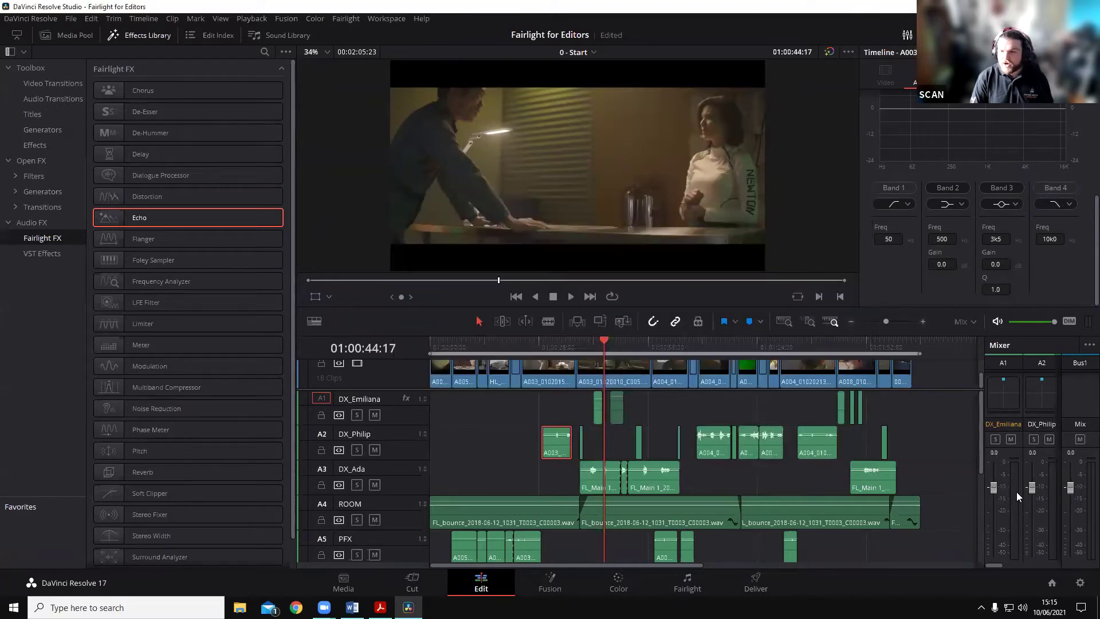
pyautogui.moveTo(966, 439); pyautogui.dragTo(896, 439)
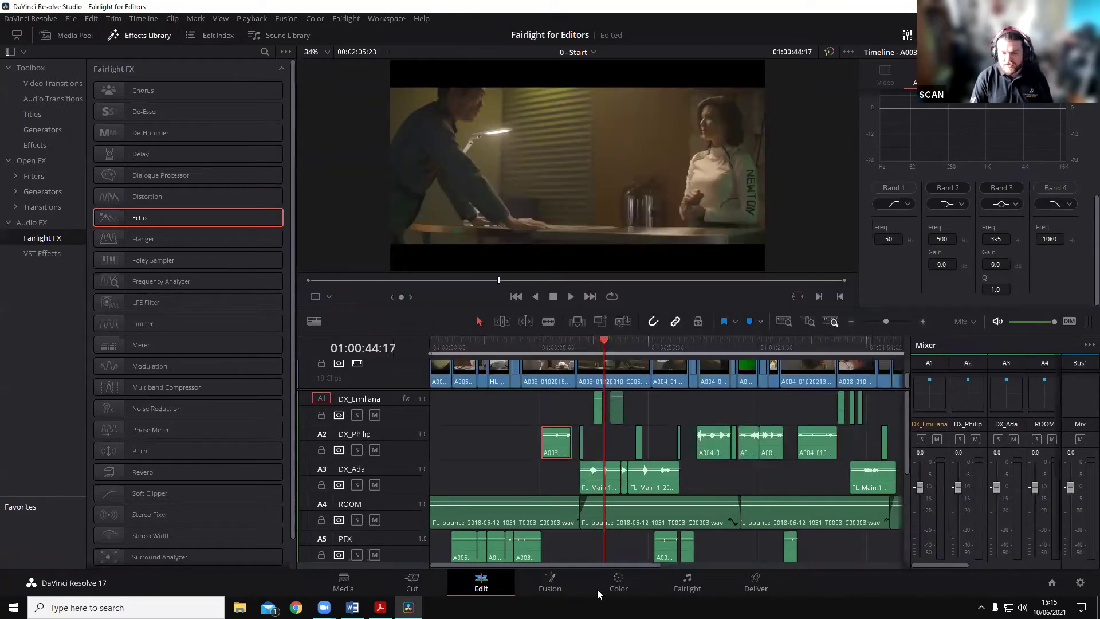
# Step: Delete the Echo plugin from track A1 in the Fairlight page's Mixer
pyautogui.click(678, 583)
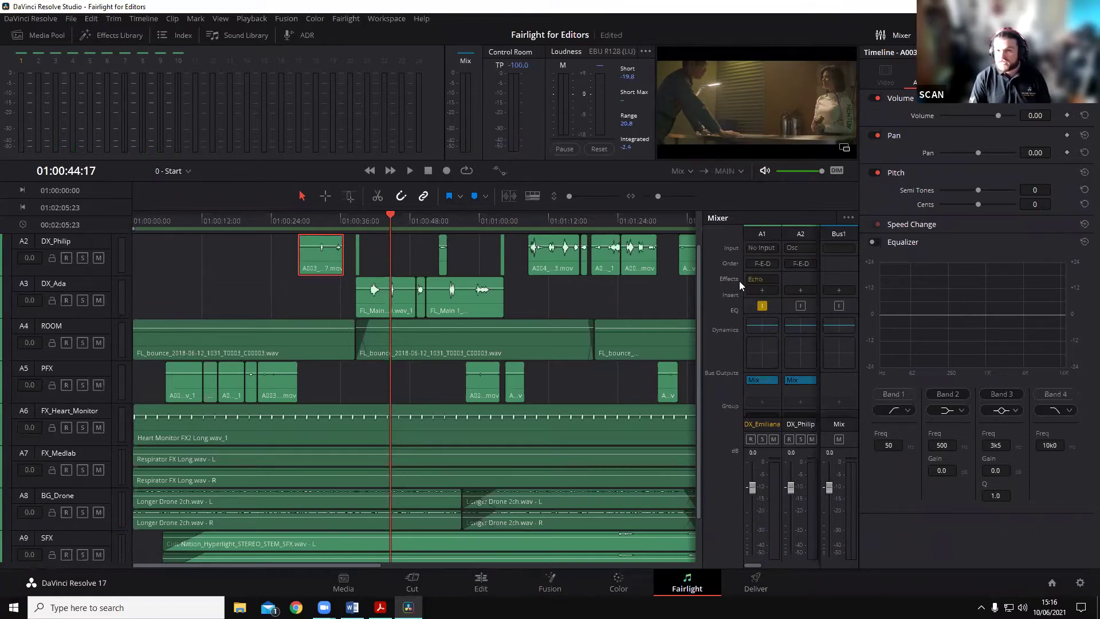
pyautogui.rightClick(772, 279)
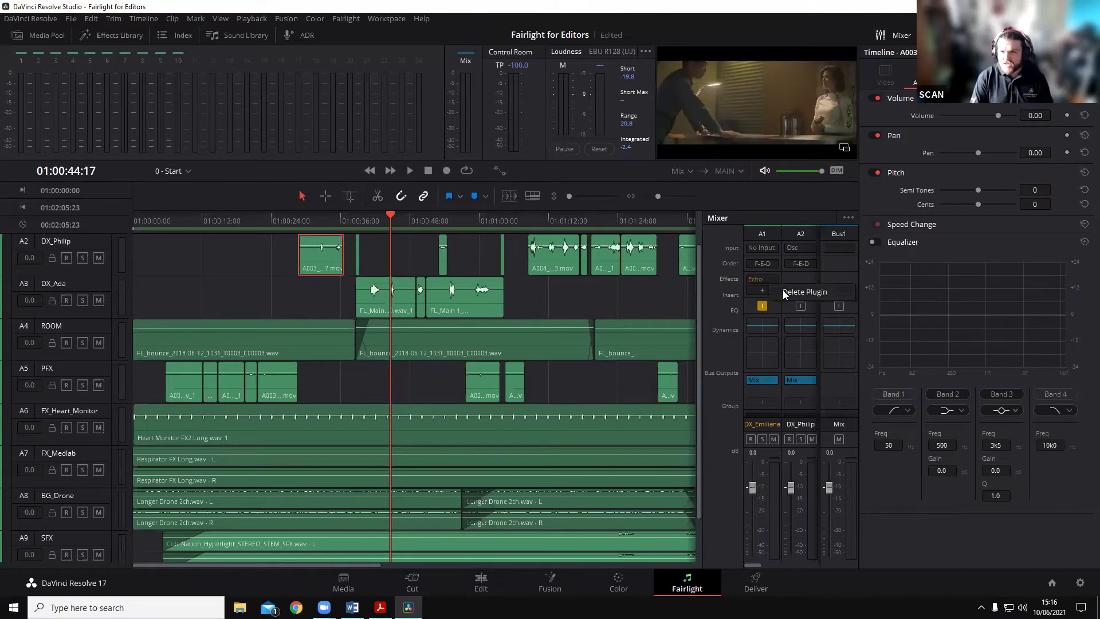
pyautogui.click(784, 293)
# Step: Return to the Edit page and widen its Mixer to show tracks A1 to A5
pyautogui.click(490, 583)
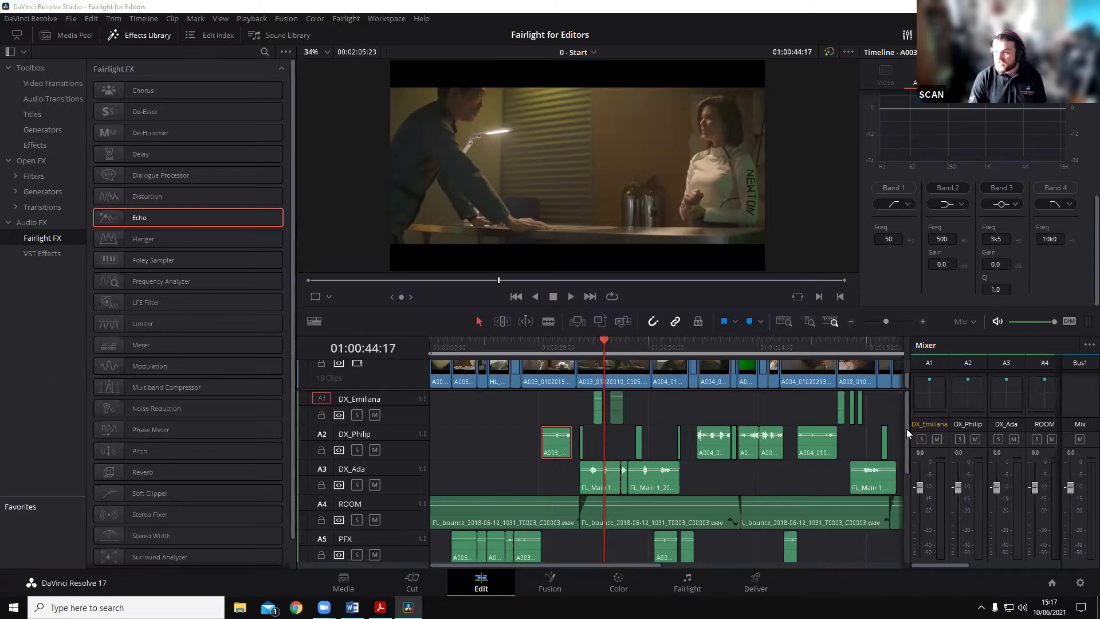
pyautogui.moveTo(909, 425); pyautogui.dragTo(870, 439)
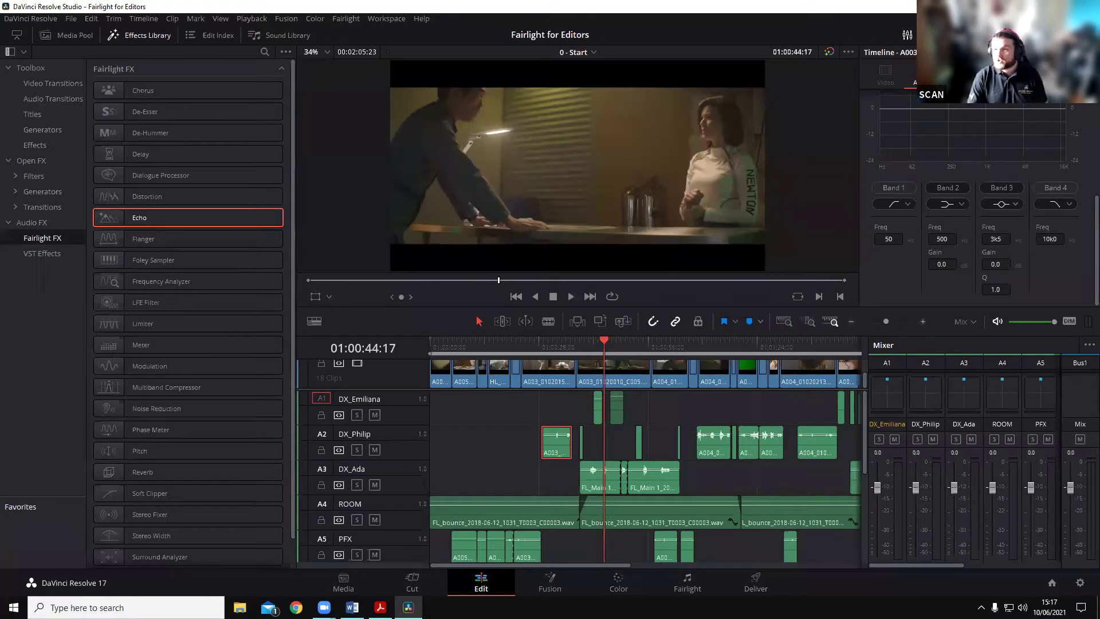
# Step: Switch to the Fairlight page and hide the Inspector
pyautogui.click(688, 583)
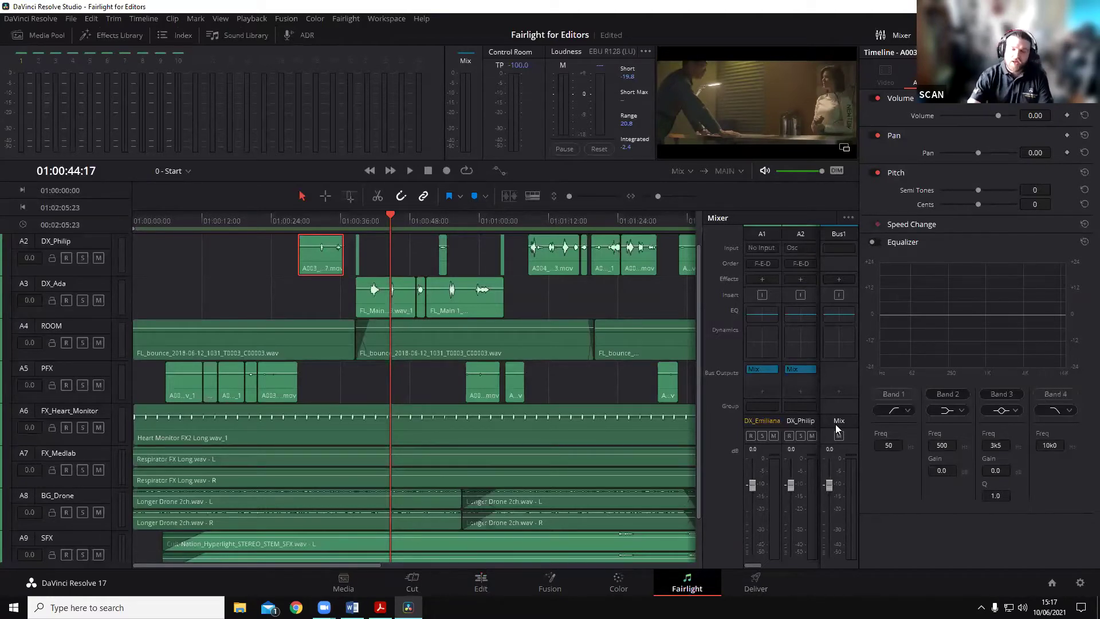
pyautogui.moveTo(385, 343)
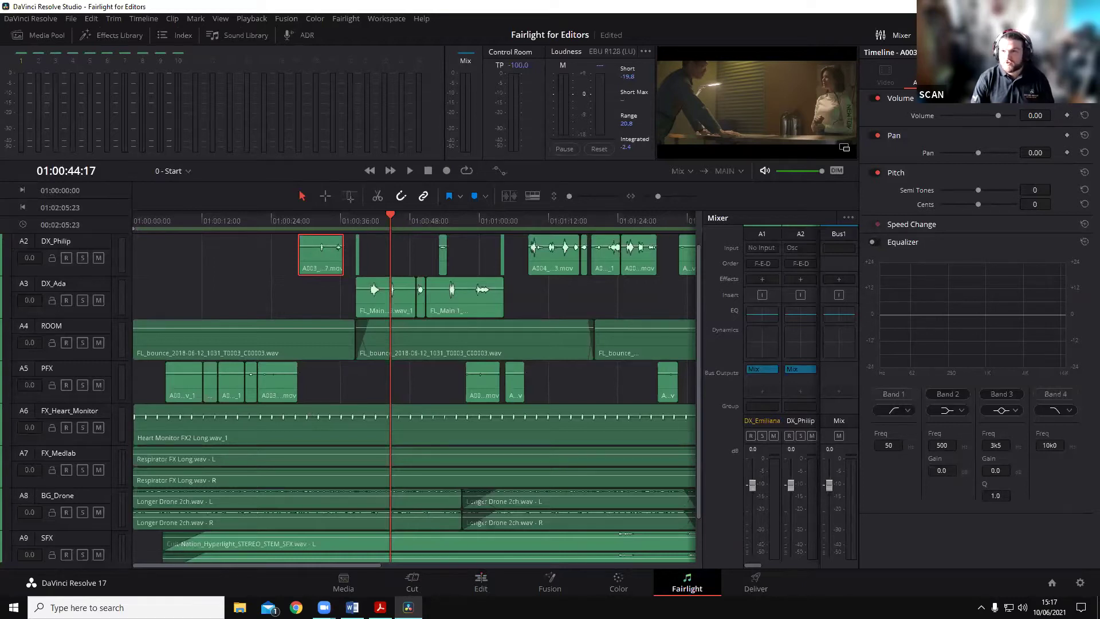
pyautogui.click(948, 35)
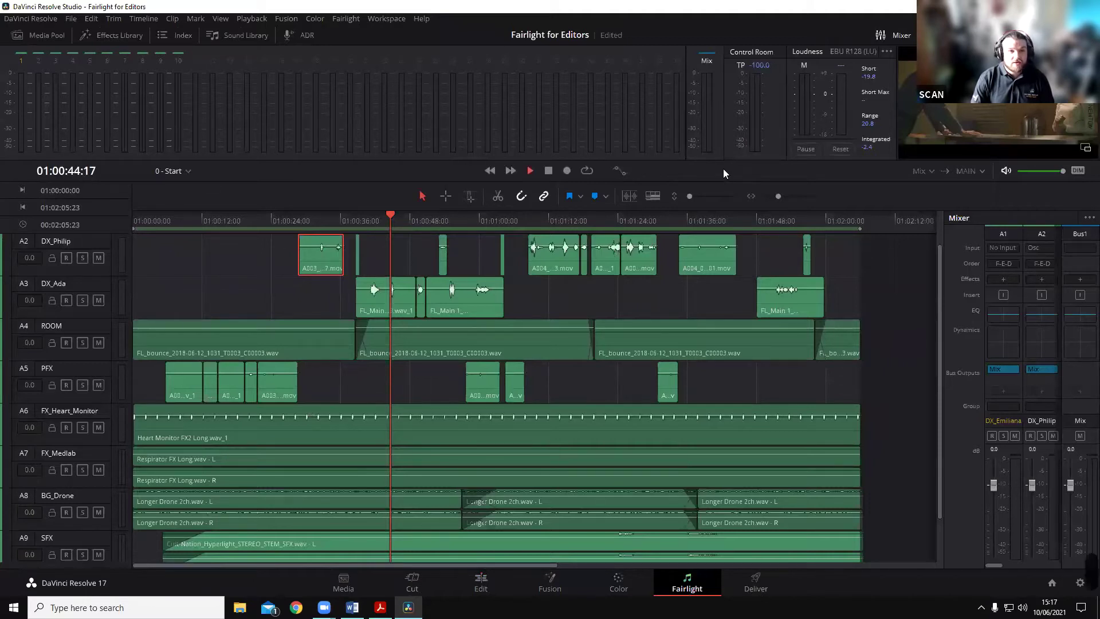
# Step: Play a short stretch of the timeline to check the meters, and widen the Mixer to show tracks A1 to A10
pyautogui.press('space')
pyautogui.press('space')
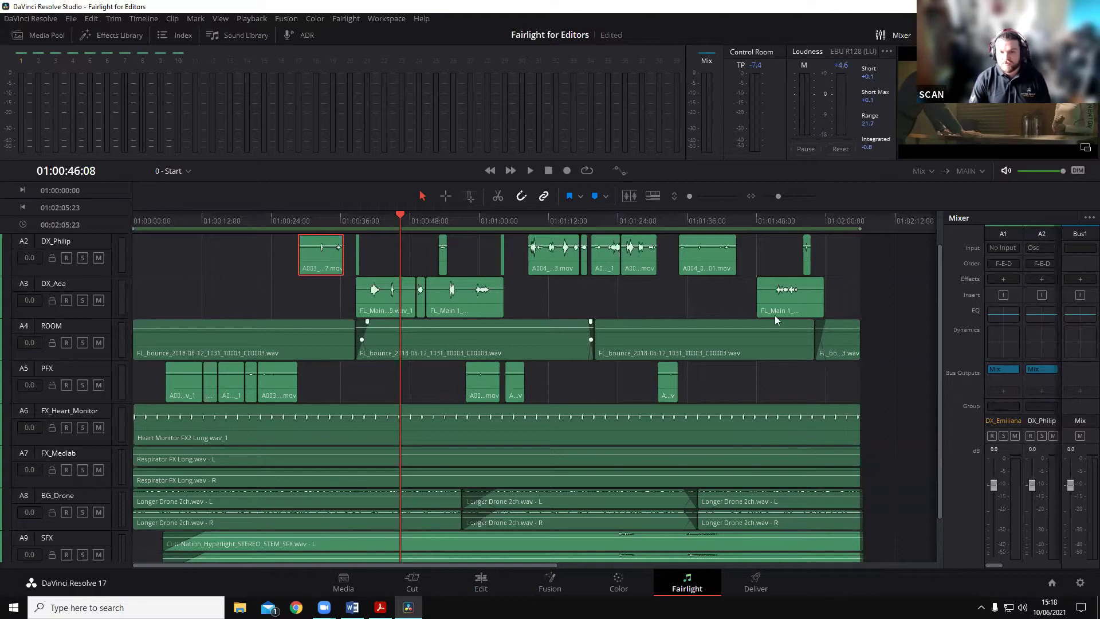
pyautogui.moveTo(941, 361); pyautogui.dragTo(634, 361)
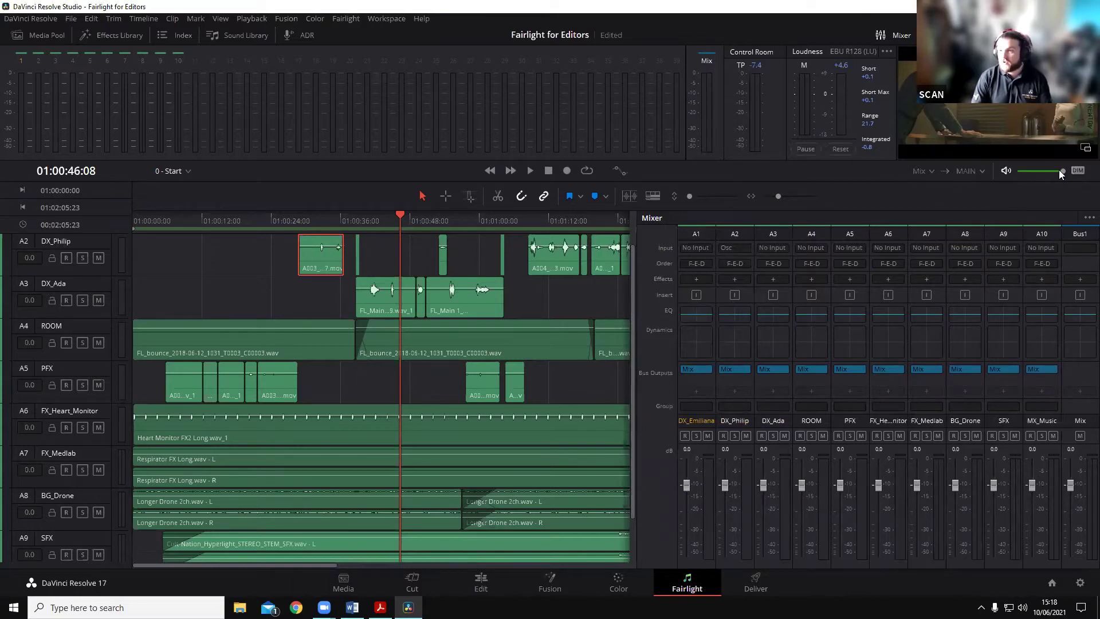
# Step: Lower the monitoring volume and restore it to full, and toggle Dim on and off
pyautogui.moveTo(1061, 170); pyautogui.dragTo(1036, 172)
pyautogui.moveTo(1038, 171); pyautogui.dragTo(1063, 171)
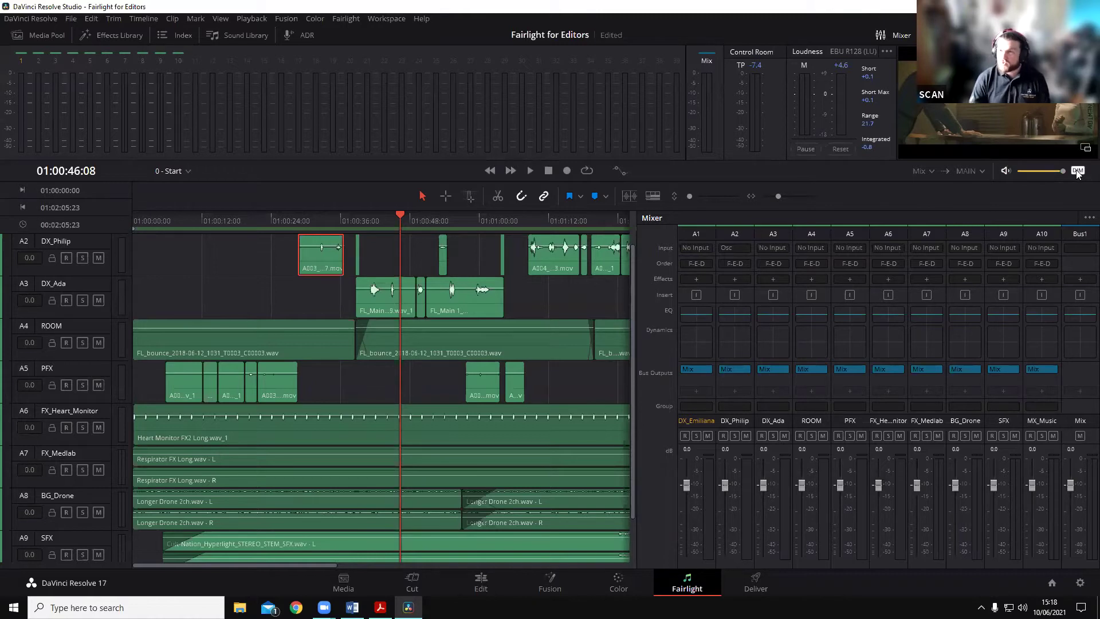
pyautogui.click(1077, 172)
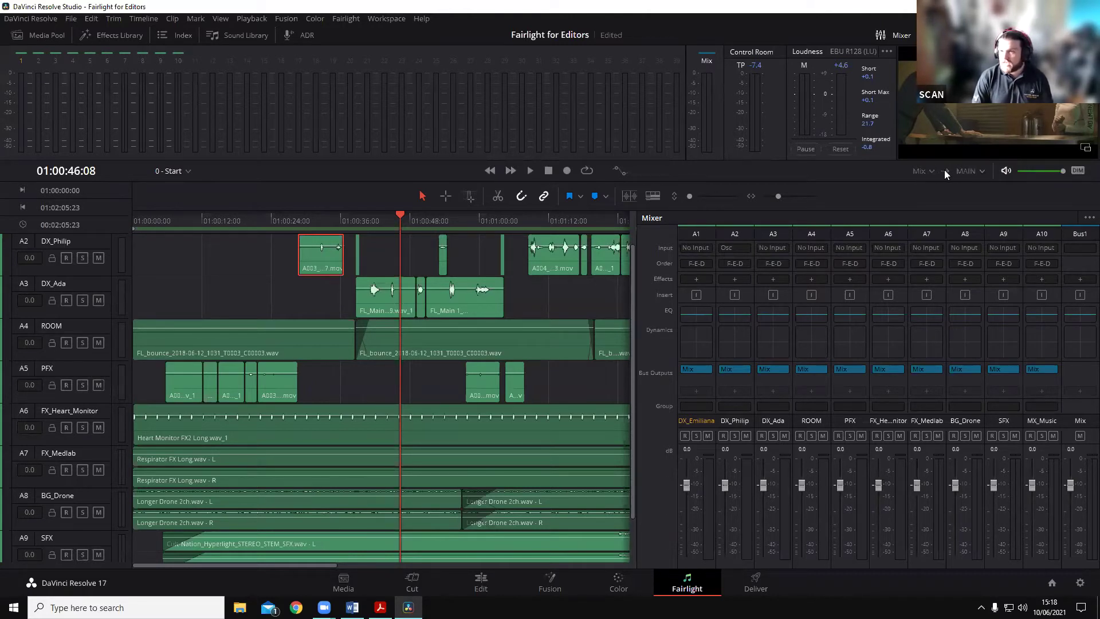
# Step: Select Mix as the monitoring source and review the MAIN and NEAR speaker options
pyautogui.click(929, 170)
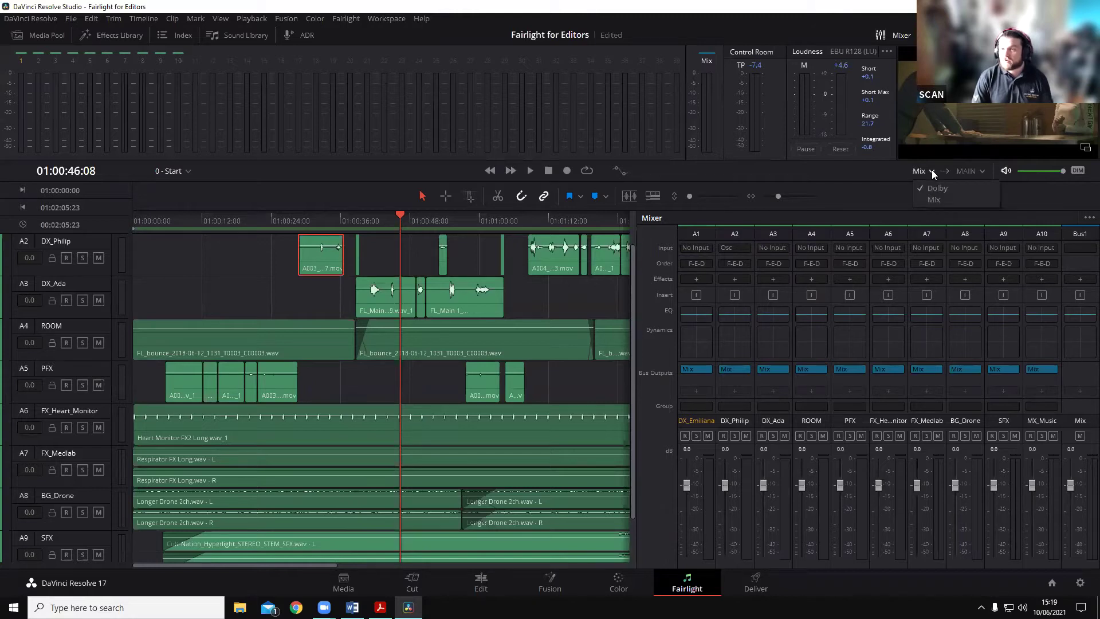
pyautogui.click(933, 199)
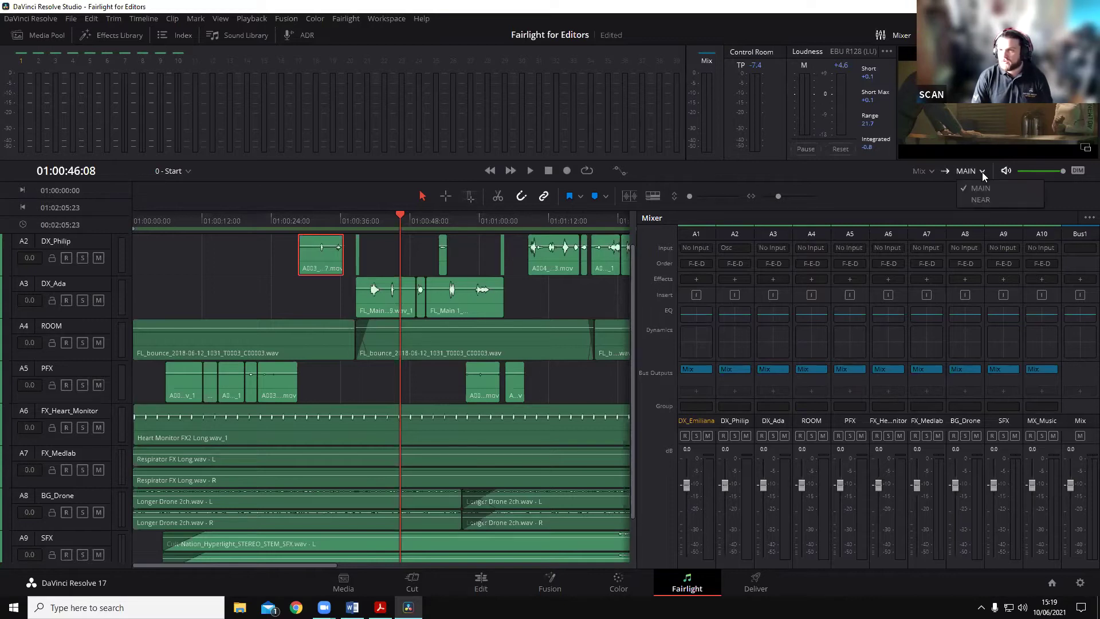
pyautogui.click(981, 171)
pyautogui.click(923, 190)
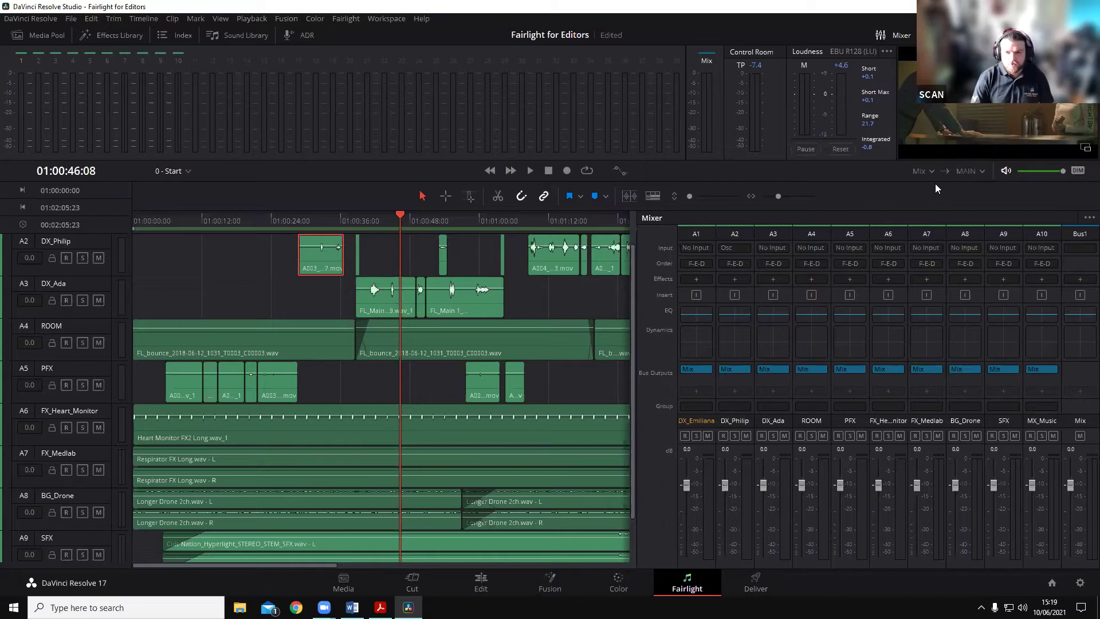
pyautogui.click(978, 172)
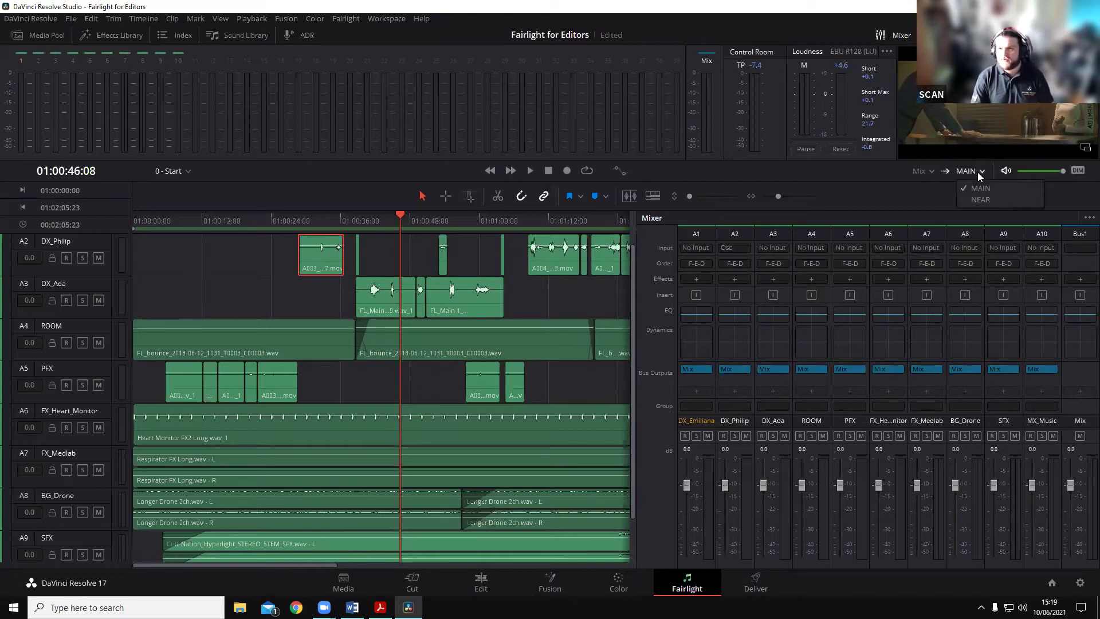
pyautogui.click(929, 184)
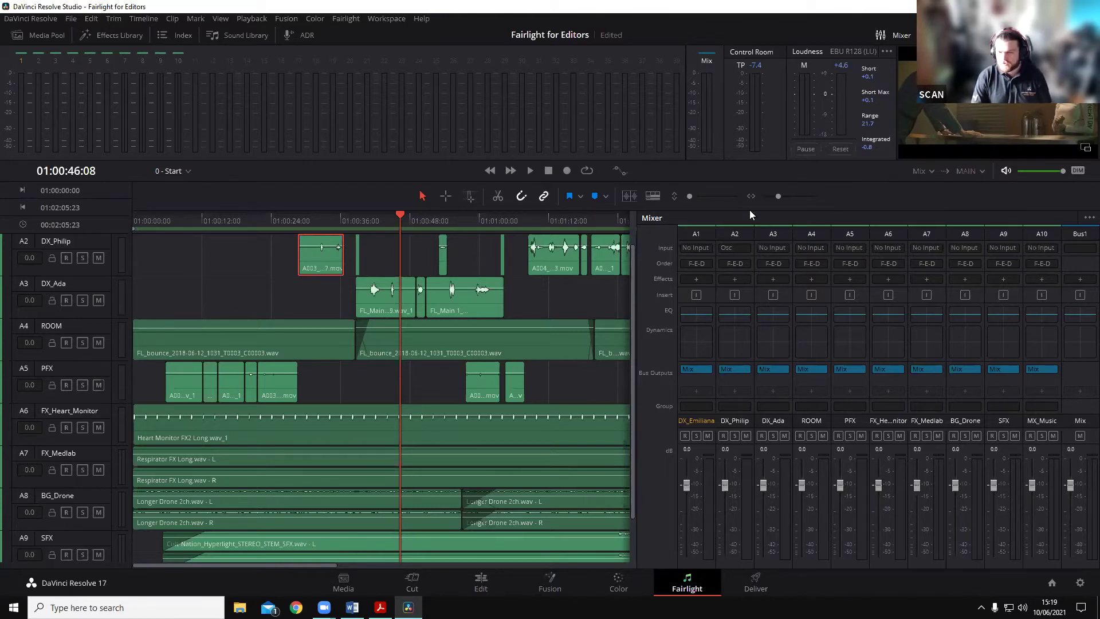
pyautogui.click(963, 171)
pyautogui.click(941, 197)
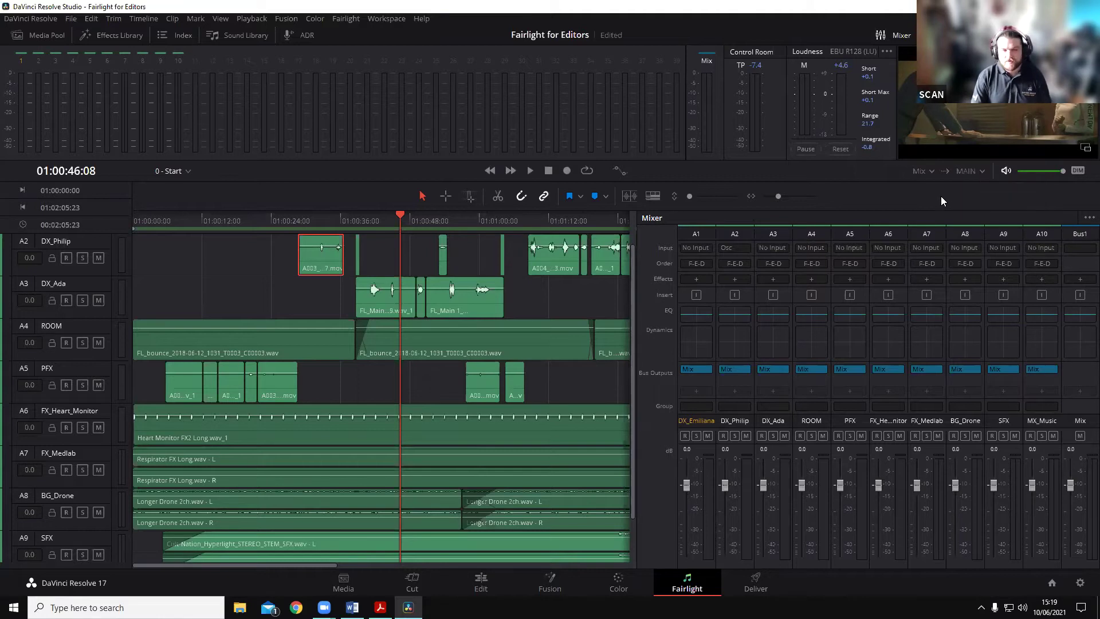
# Step: Examine the Speaker Setup and its available monitor sets in the Video and Audio I/O preferences, and cancel without saving
pyautogui.click(46, 23)
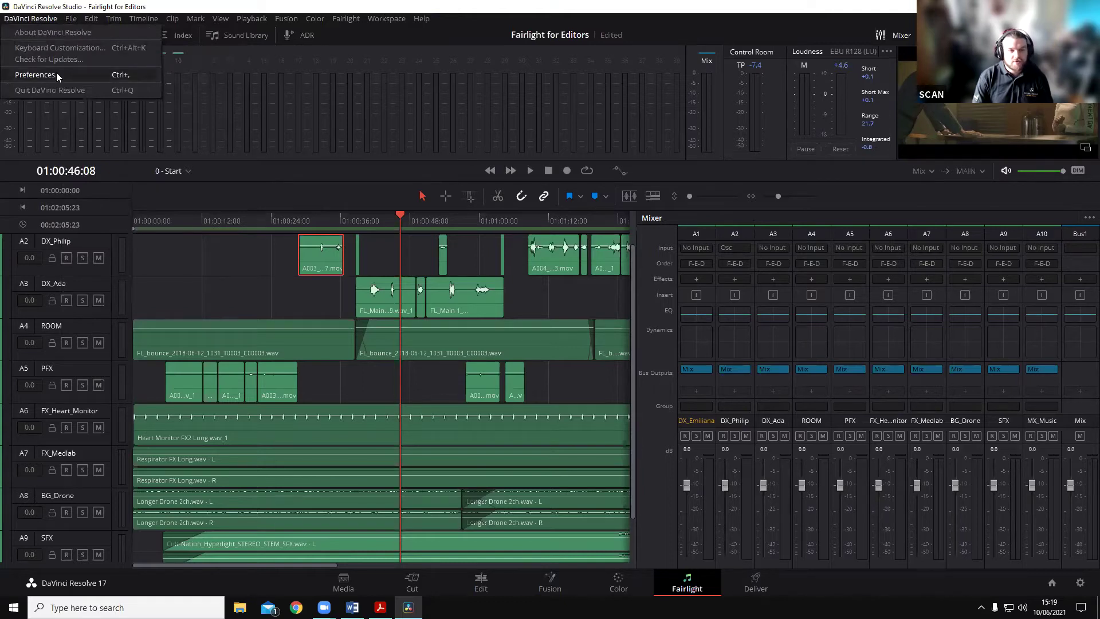
pyautogui.click(129, 76)
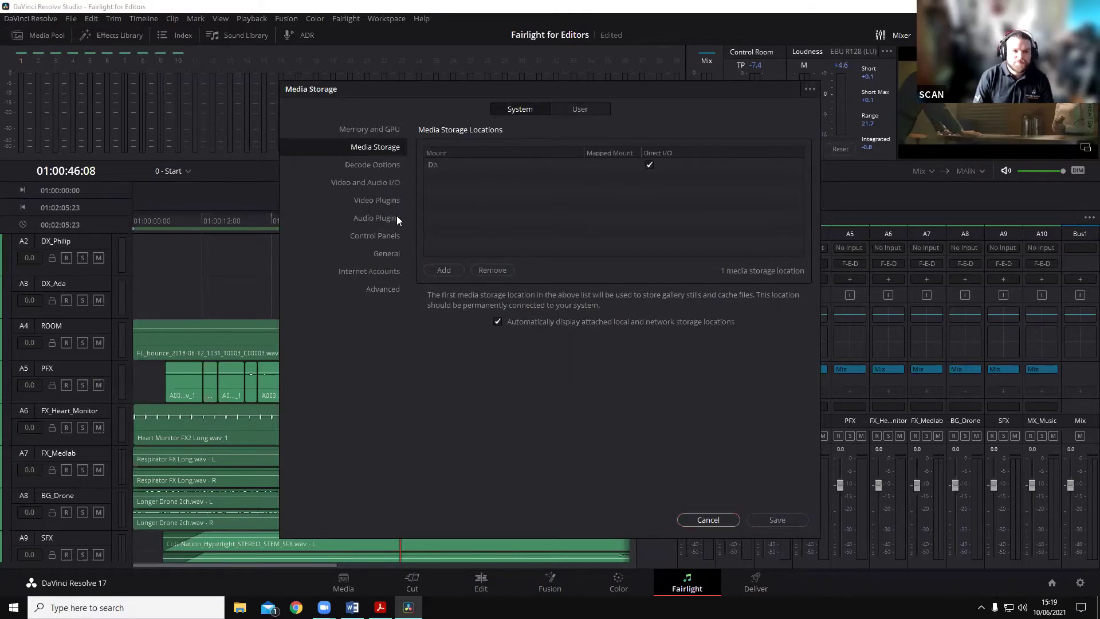
pyautogui.click(387, 182)
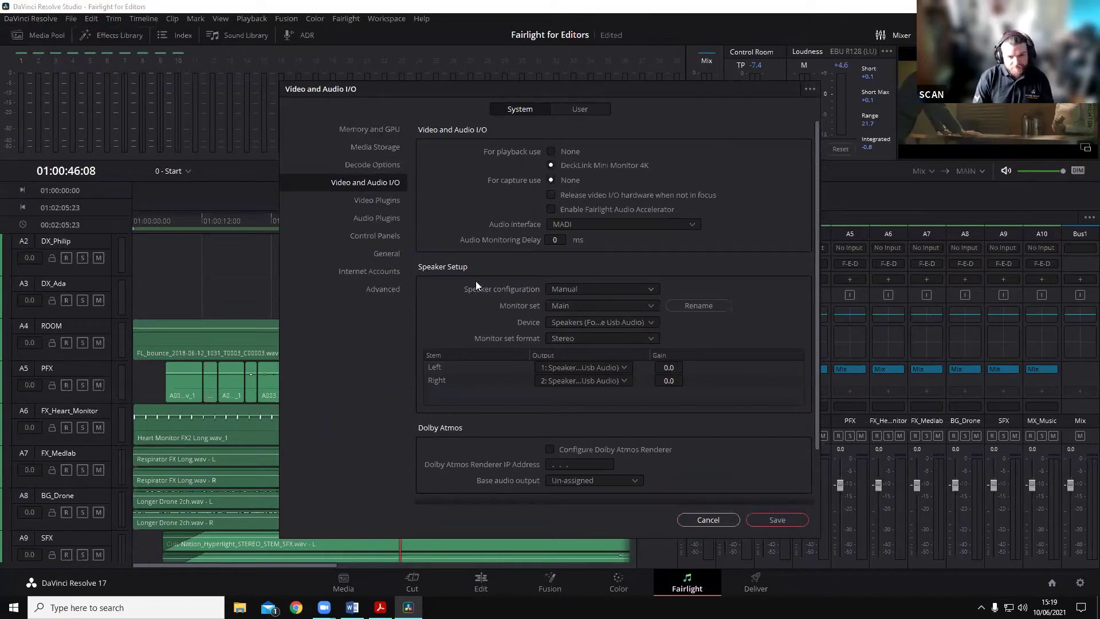
pyautogui.scroll(-1, 470, 280)
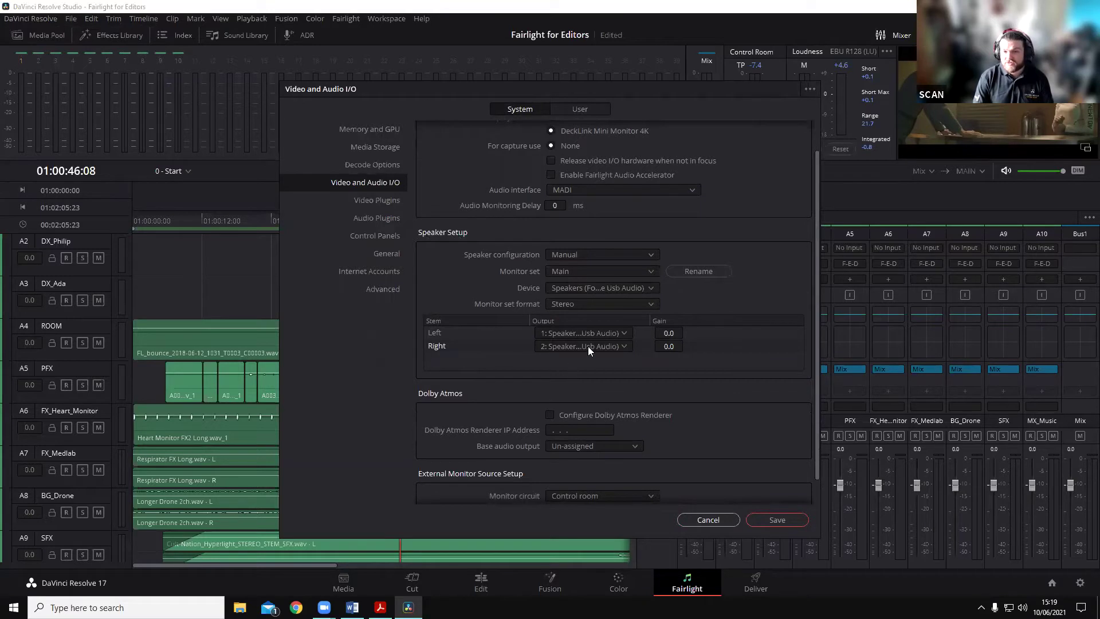
pyautogui.click(573, 271)
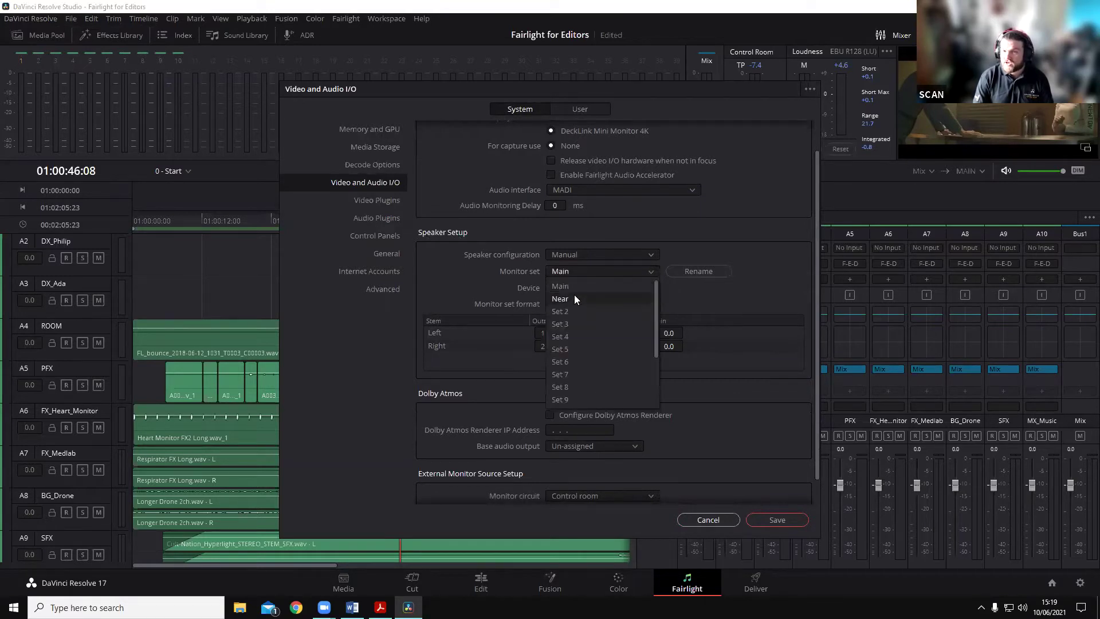
pyautogui.scroll(-2, 572, 321)
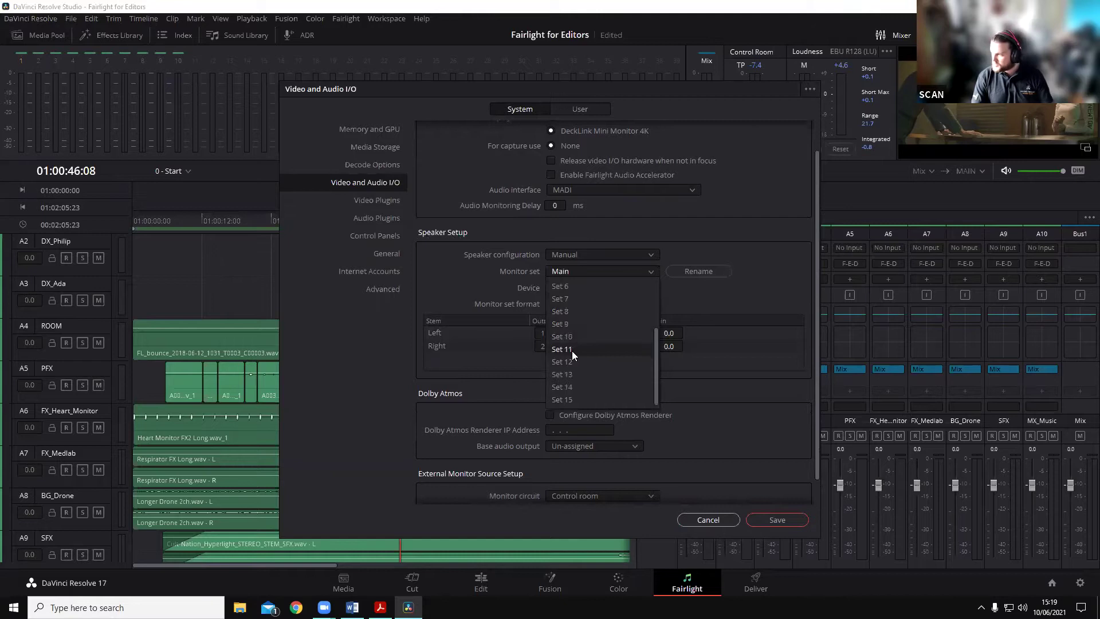
pyautogui.scroll(2, 561, 303)
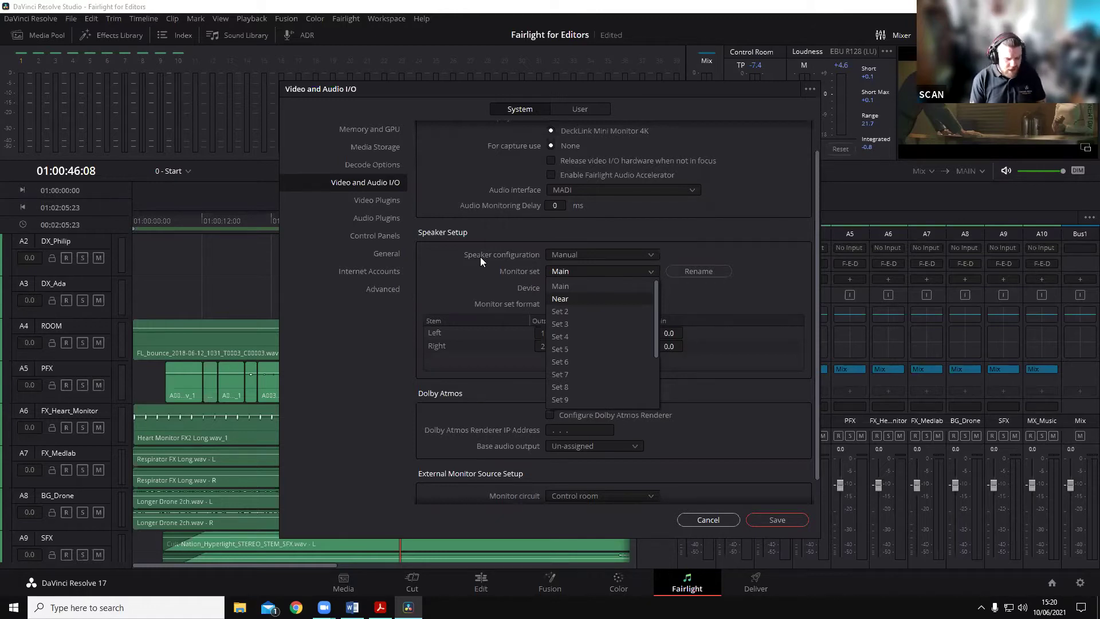
pyautogui.click(453, 266)
pyautogui.click(709, 521)
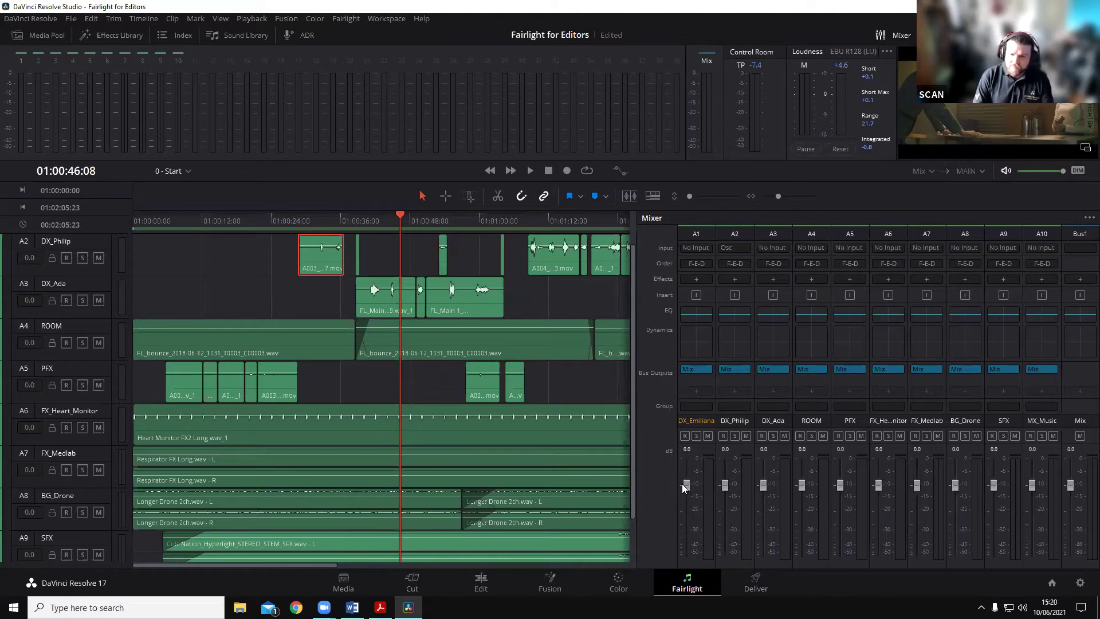
# Step: Try raising the DX_Emiliana fader slightly in the Mixer, and return it to 0.0 dB
pyautogui.moveTo(684, 483)
pyautogui.mouseDown()
pyautogui.moveTo(679, 519)
pyautogui.moveTo(685, 465)
pyautogui.moveTo(686, 521)
pyautogui.moveTo(686, 473)
pyautogui.mouseUp()
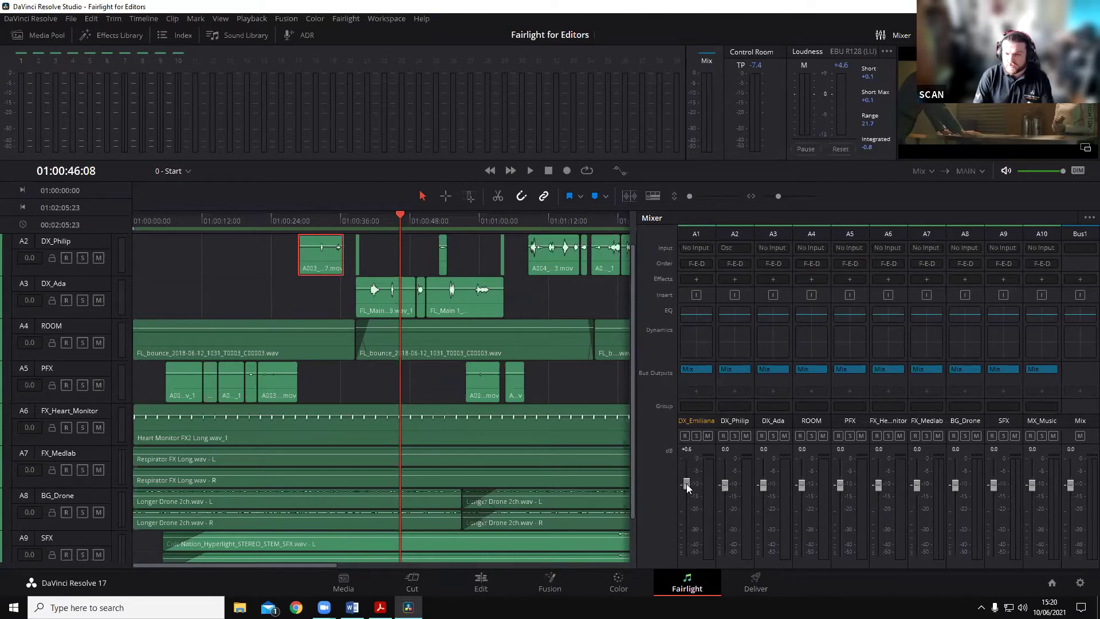
pyautogui.moveTo(691, 486); pyautogui.dragTo(691, 493)
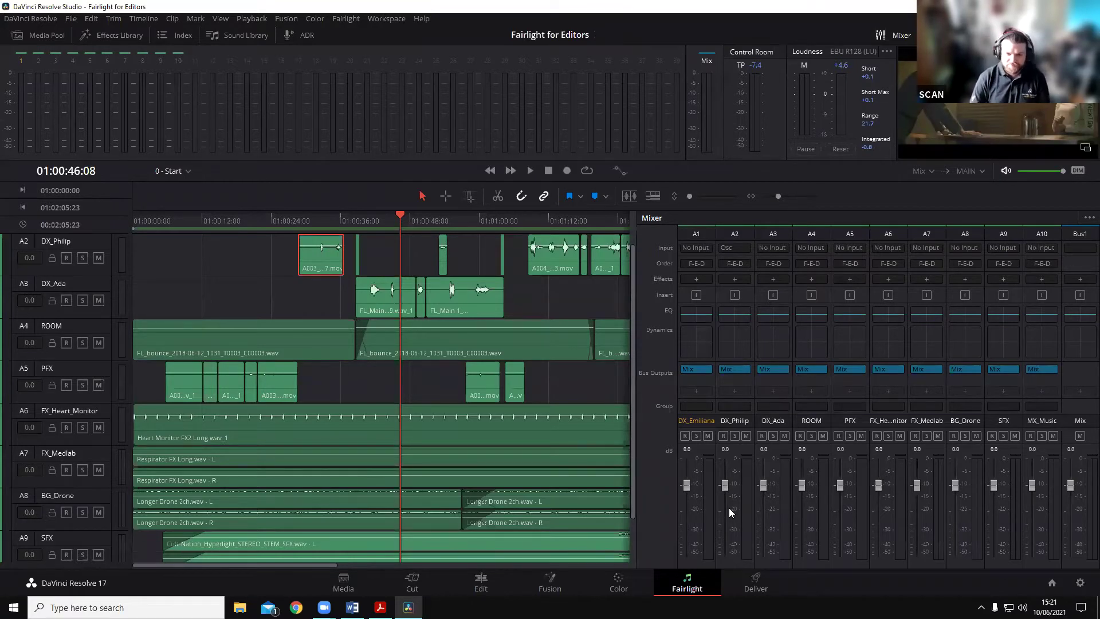
# Step: Show the Inspector for the first DX_Ada clip, and narrow the Mixer to tracks A1 and A2 to give the timeline more room
pyautogui.moveTo(637, 416); pyautogui.dragTo(836, 420)
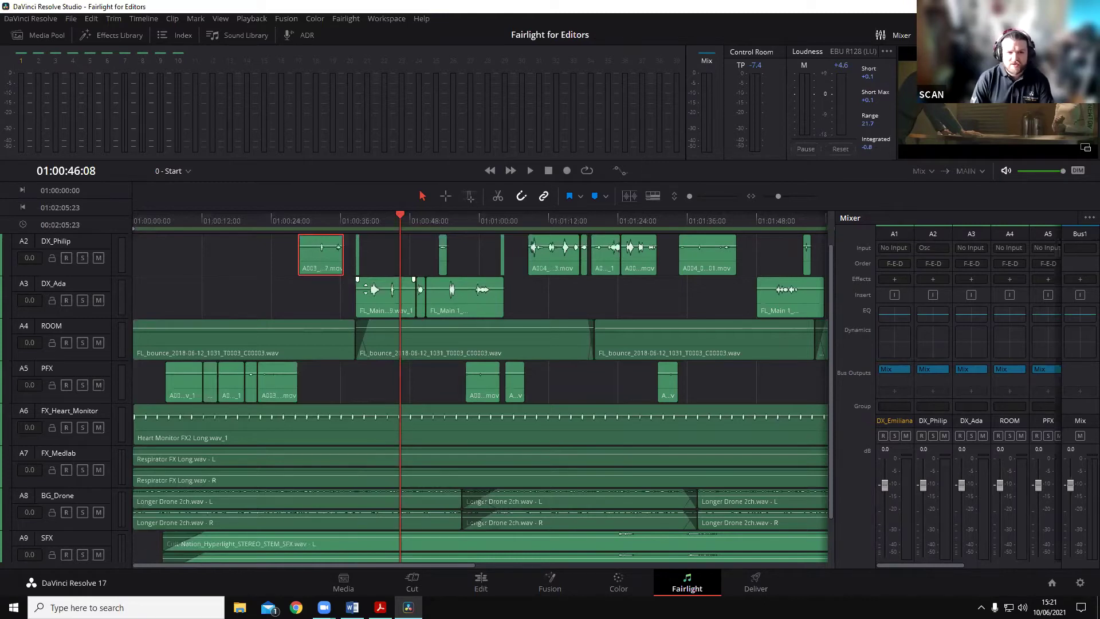
pyautogui.click(377, 303)
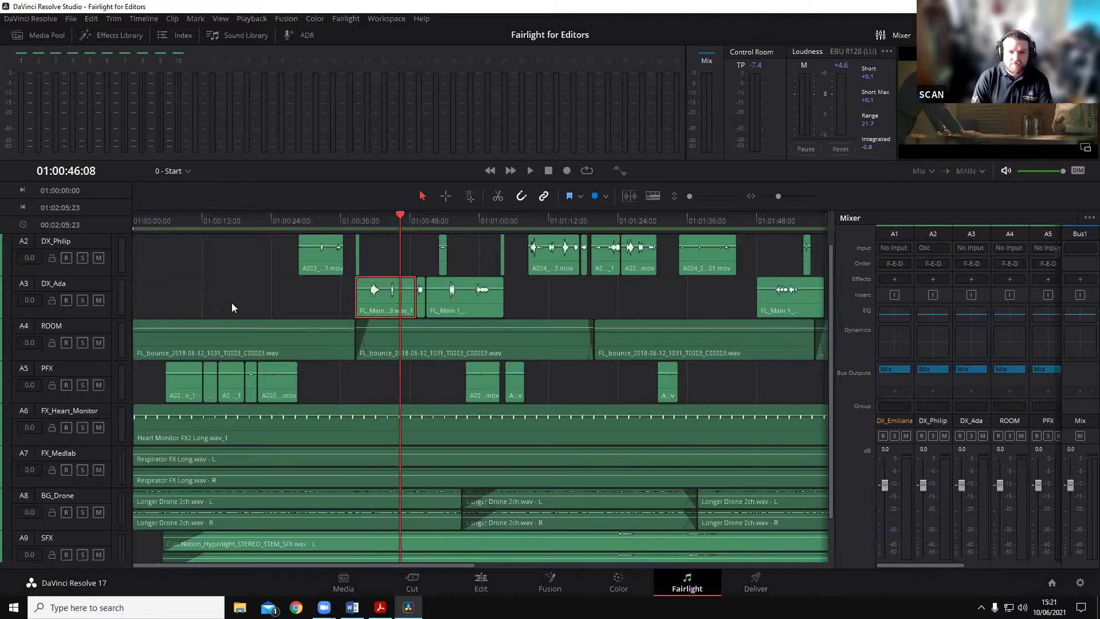
pyautogui.click(1013, 35)
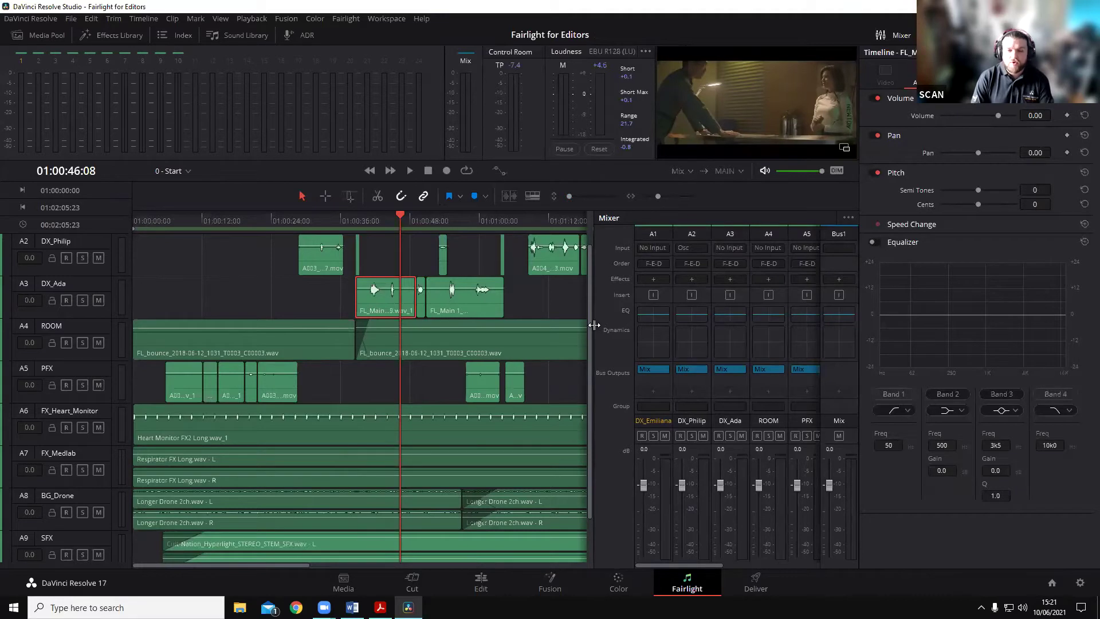
pyautogui.moveTo(594, 319); pyautogui.dragTo(701, 319)
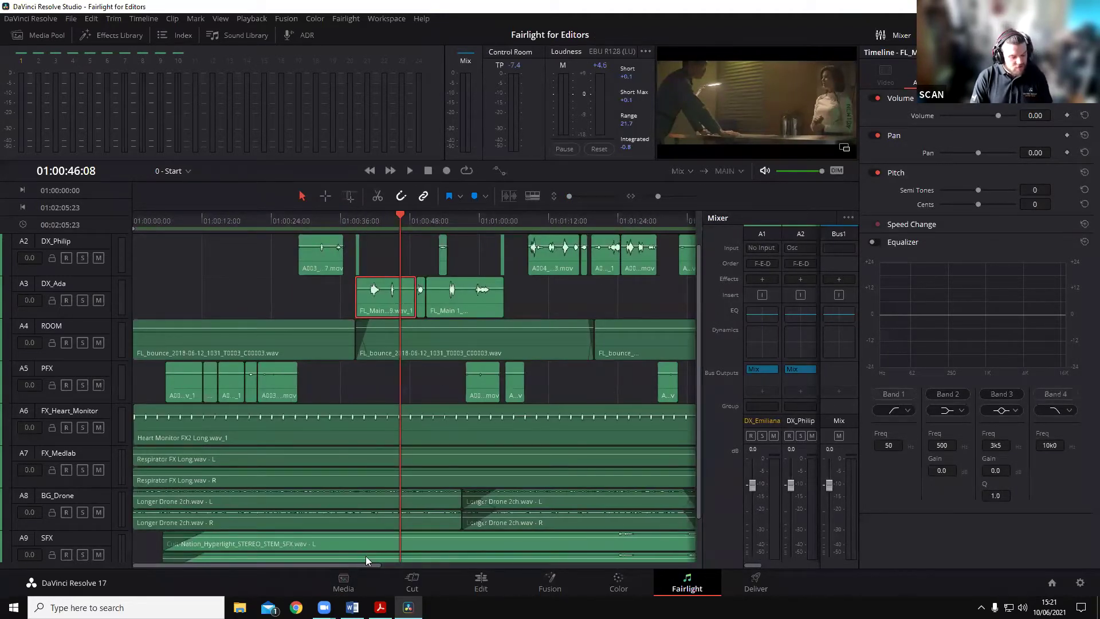
# Step: Fit the whole timeline in view and play a short stretch from about 01:01:20 with all tracks audible
pyautogui.hotkey('shift', 'z')
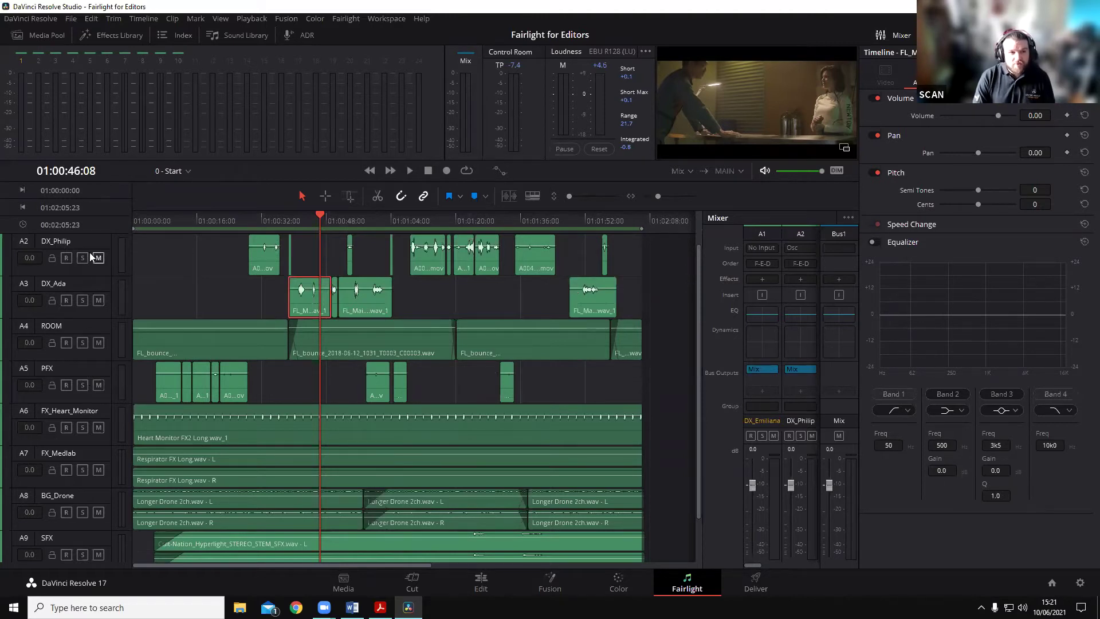
pyautogui.scroll(-1, 69, 265)
pyautogui.scroll(2, 69, 264)
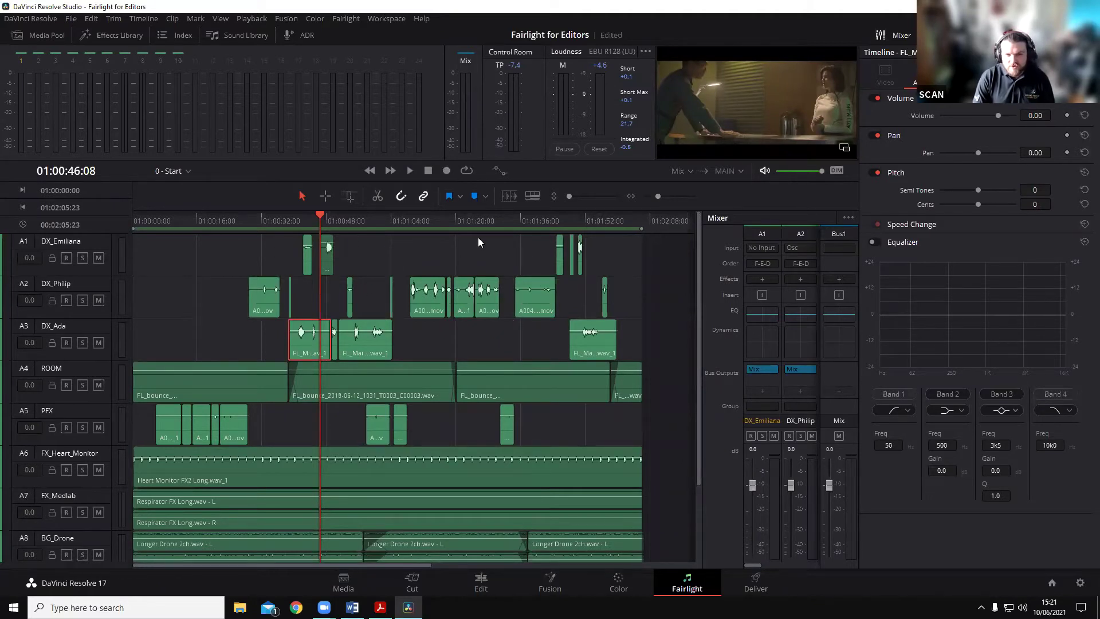
pyautogui.click(454, 219)
pyautogui.press('space')
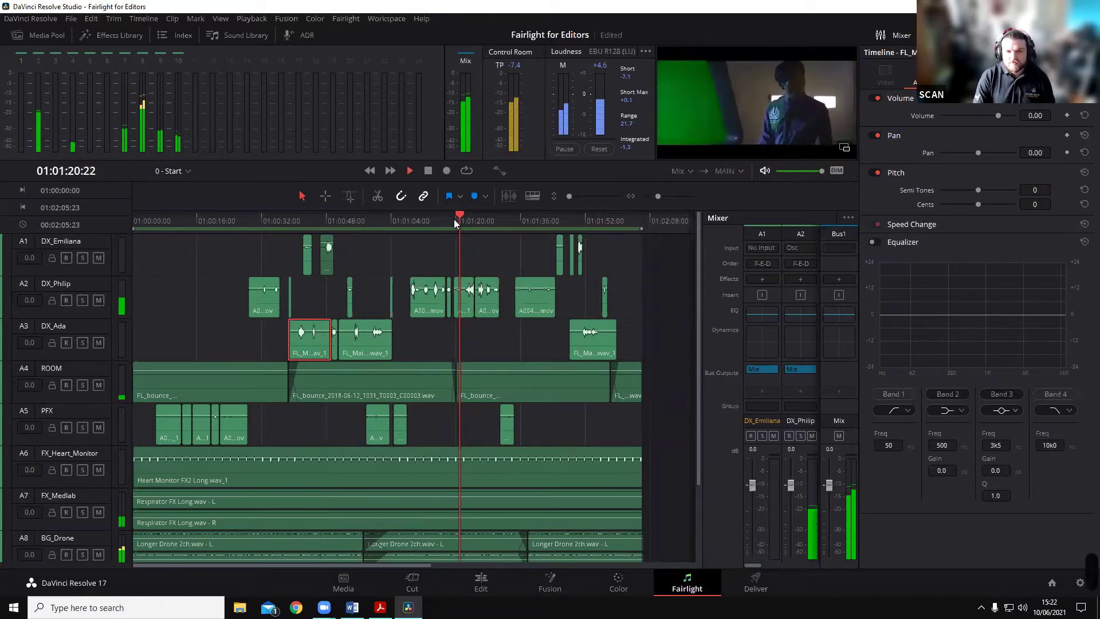
pyautogui.press('space')
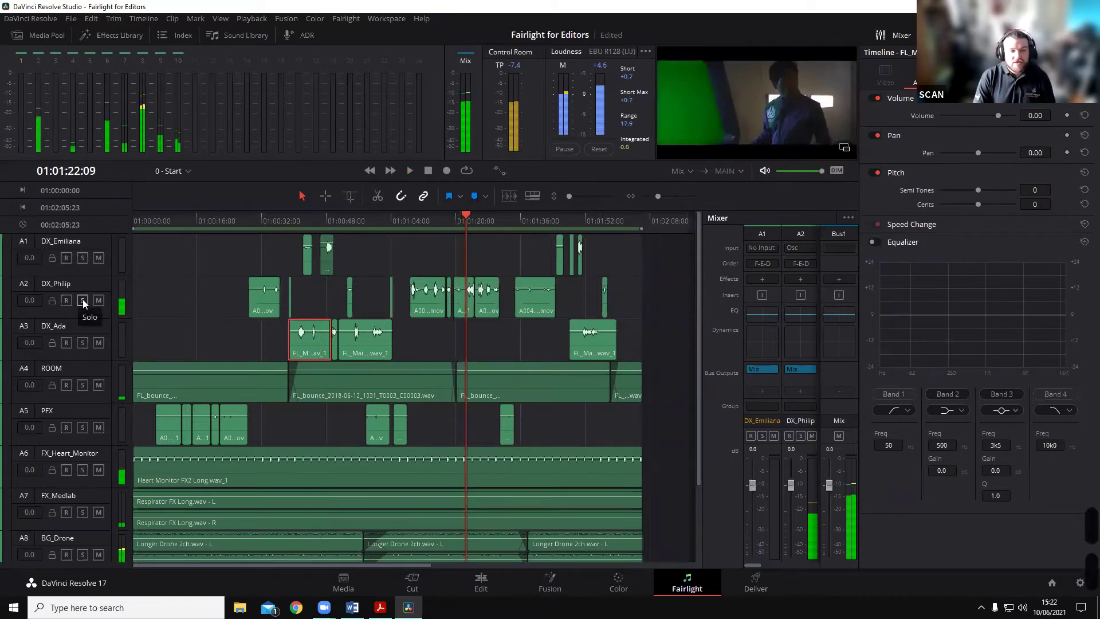
# Step: Solo the DX_Philip track and listen to its dialogue near 01:01:22 and 01:01:37
pyautogui.click(82, 299)
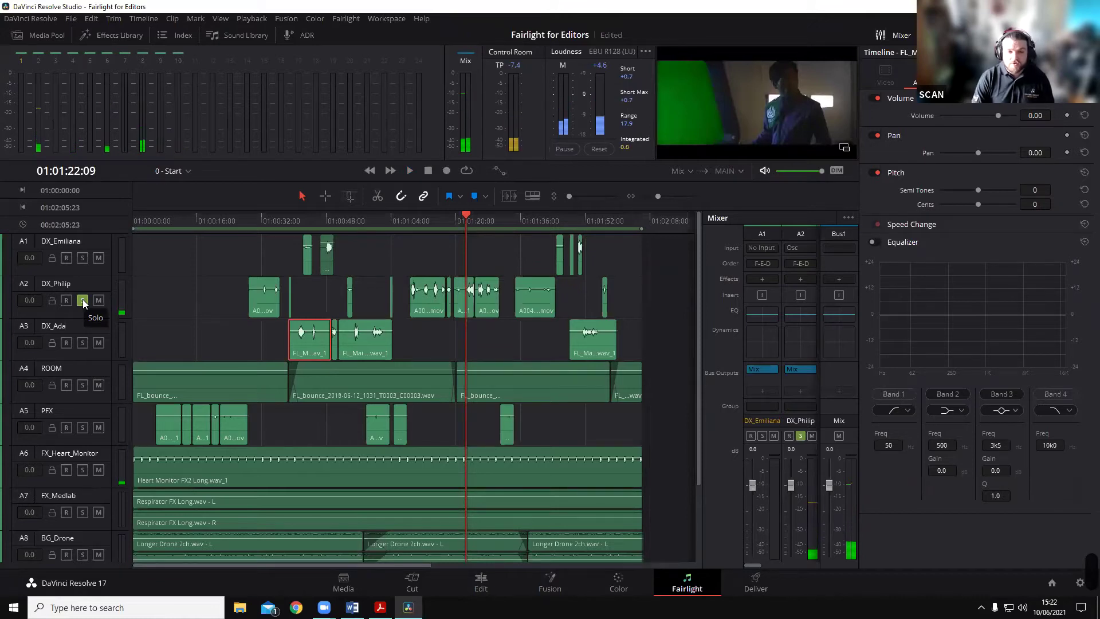
pyautogui.press('space')
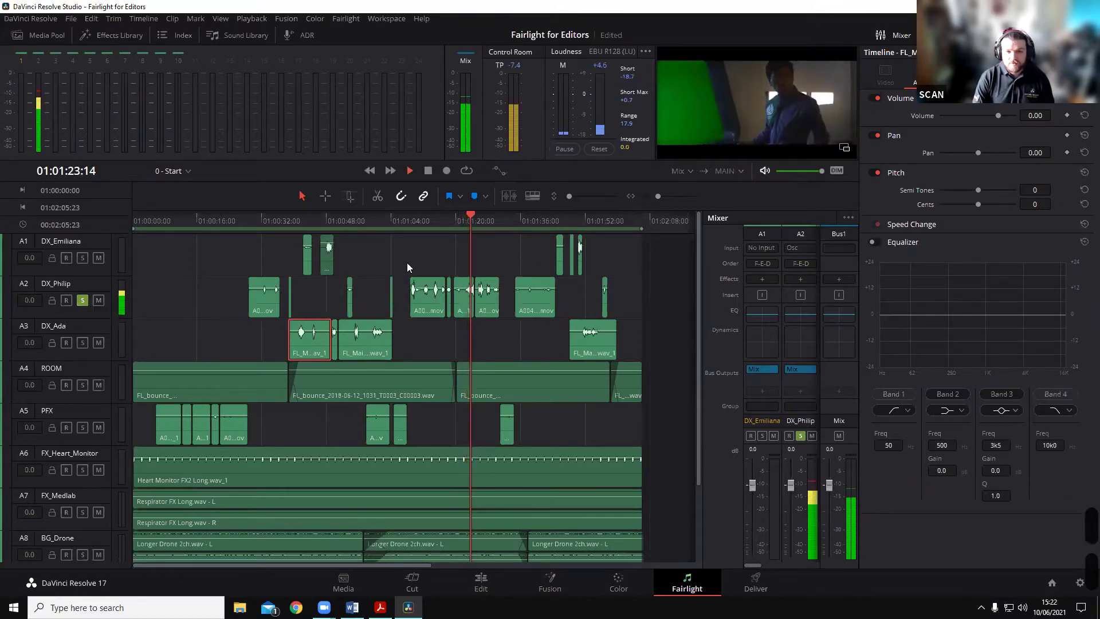
pyautogui.click(526, 220)
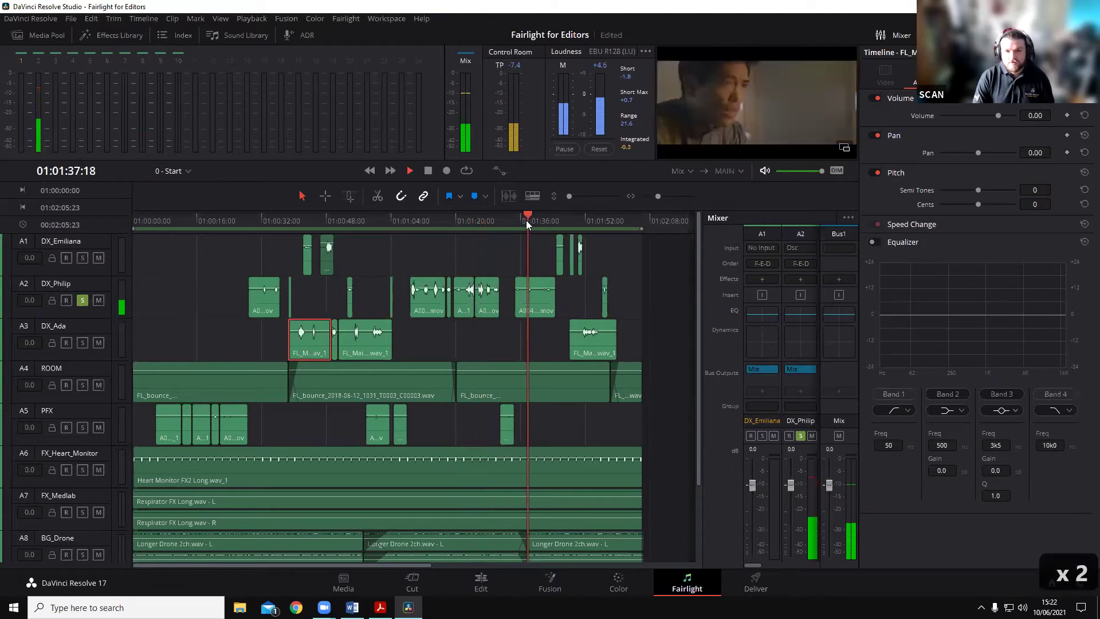
pyautogui.press('space')
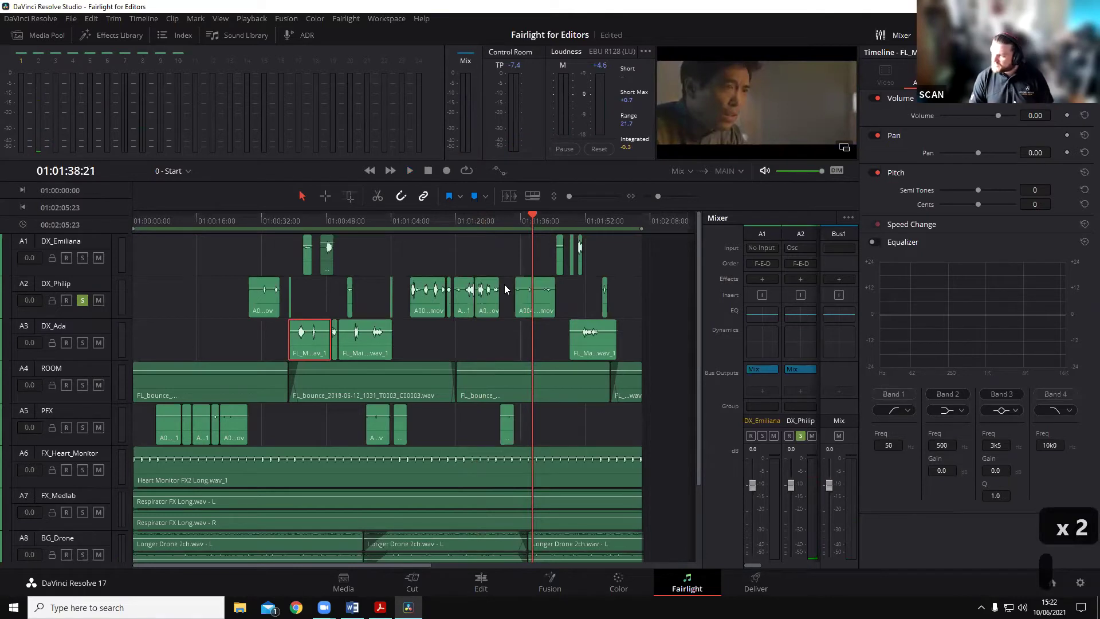
# Step: Raise the volume of the DX_Philip clip under the playhead to 9.00 on its volume line, and select the clip
pyautogui.moveTo(521, 283)
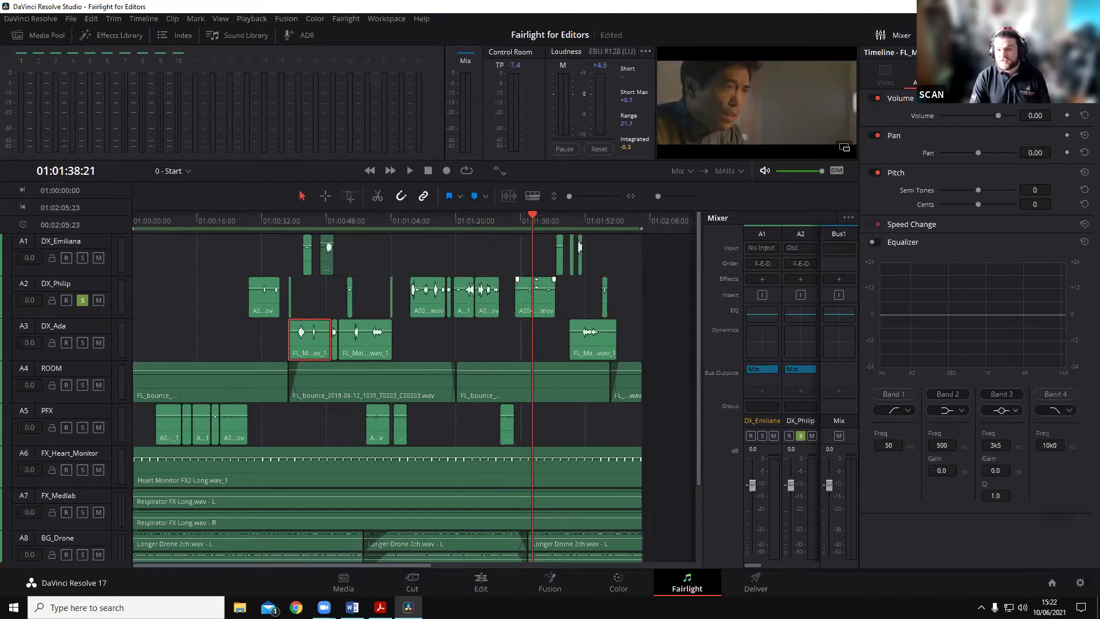
pyautogui.moveTo(536, 288); pyautogui.dragTo(538, 283)
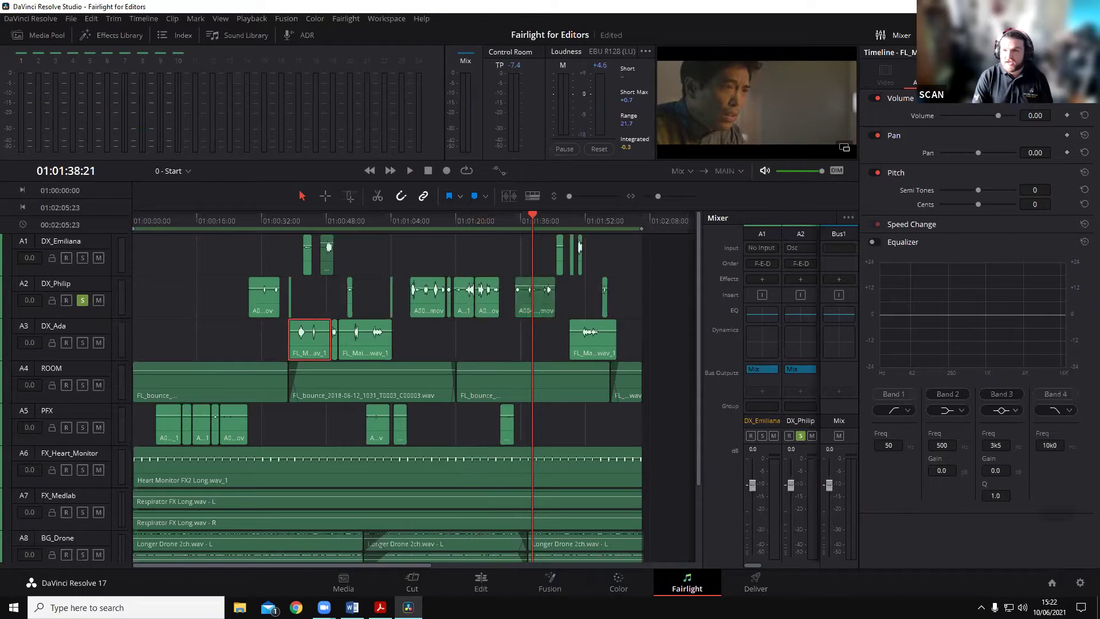
pyautogui.click(543, 309)
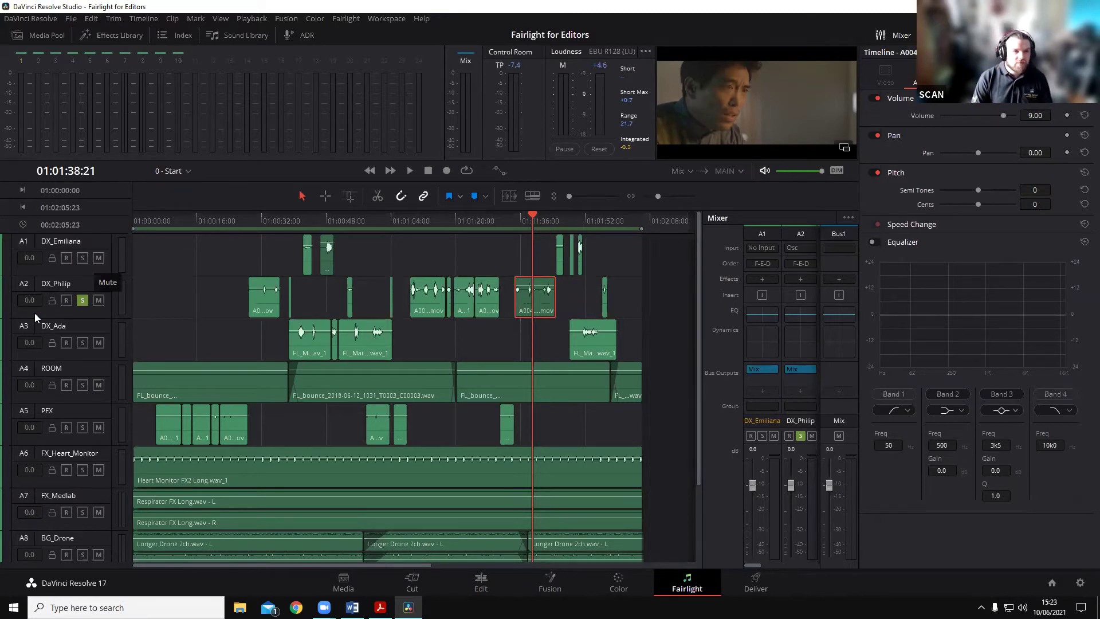
# Step: Solo DX_Emiliana instead of DX_Philip, and play its first two clips from about 01:00:41 to compare their levels
pyautogui.click(82, 301)
pyautogui.click(82, 257)
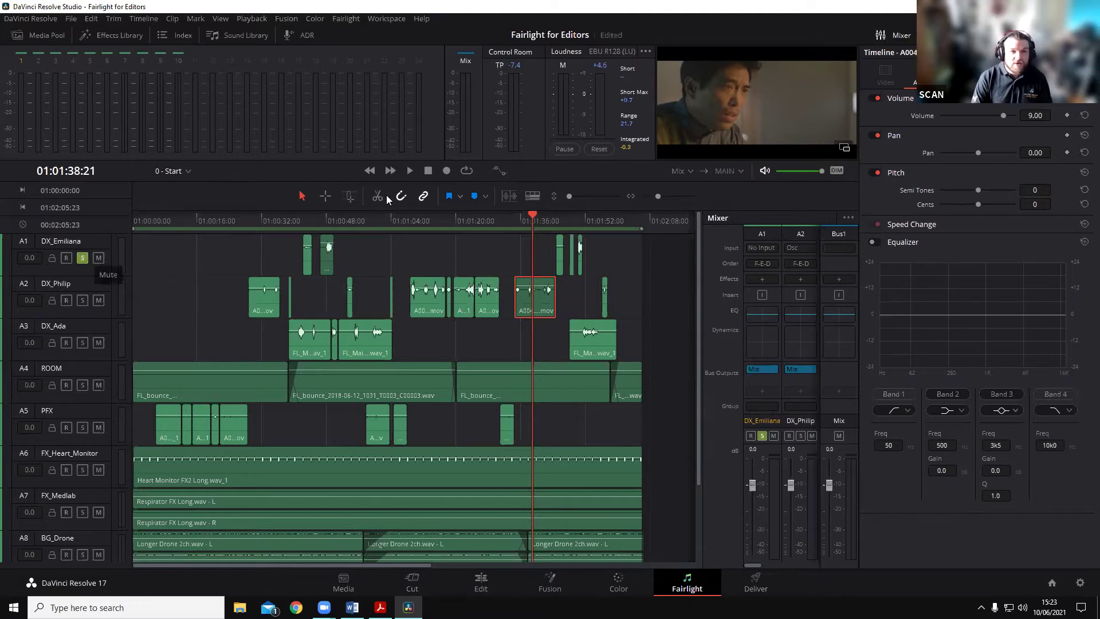
pyautogui.click(304, 214)
pyautogui.click(303, 214)
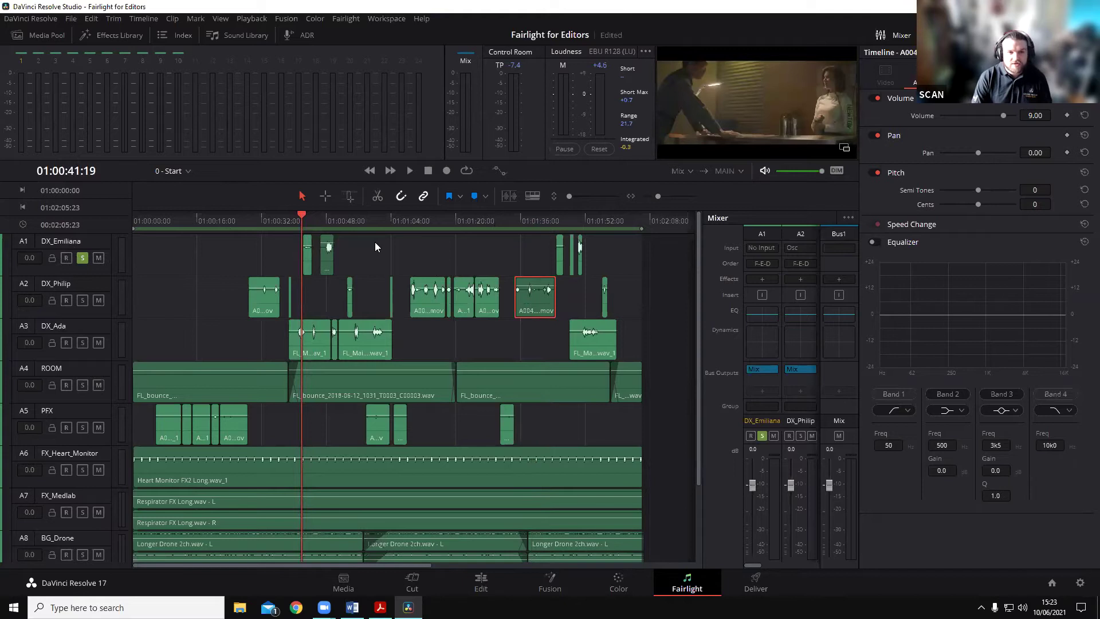
pyautogui.press('space')
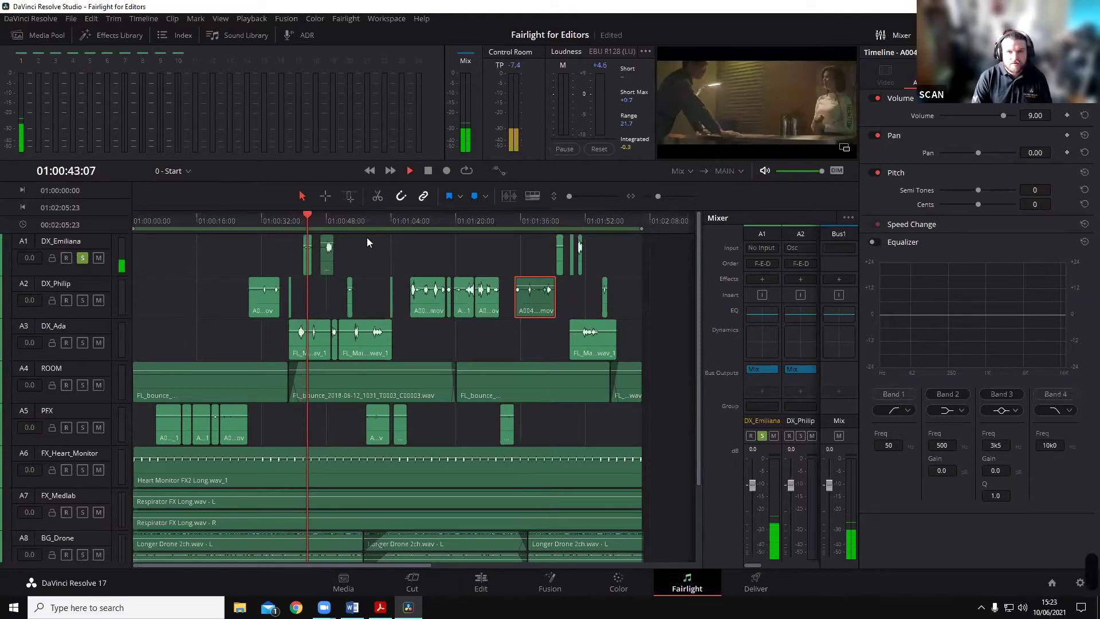
pyautogui.click(312, 218)
pyautogui.moveTo(313, 217); pyautogui.dragTo(315, 221)
pyautogui.press('space')
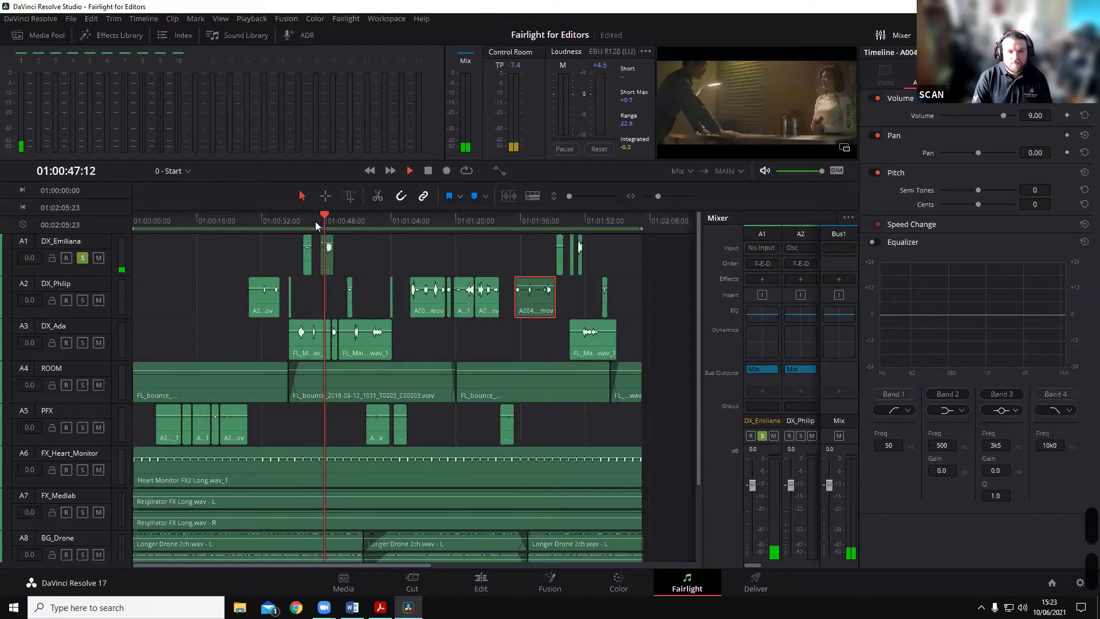
pyautogui.press('space')
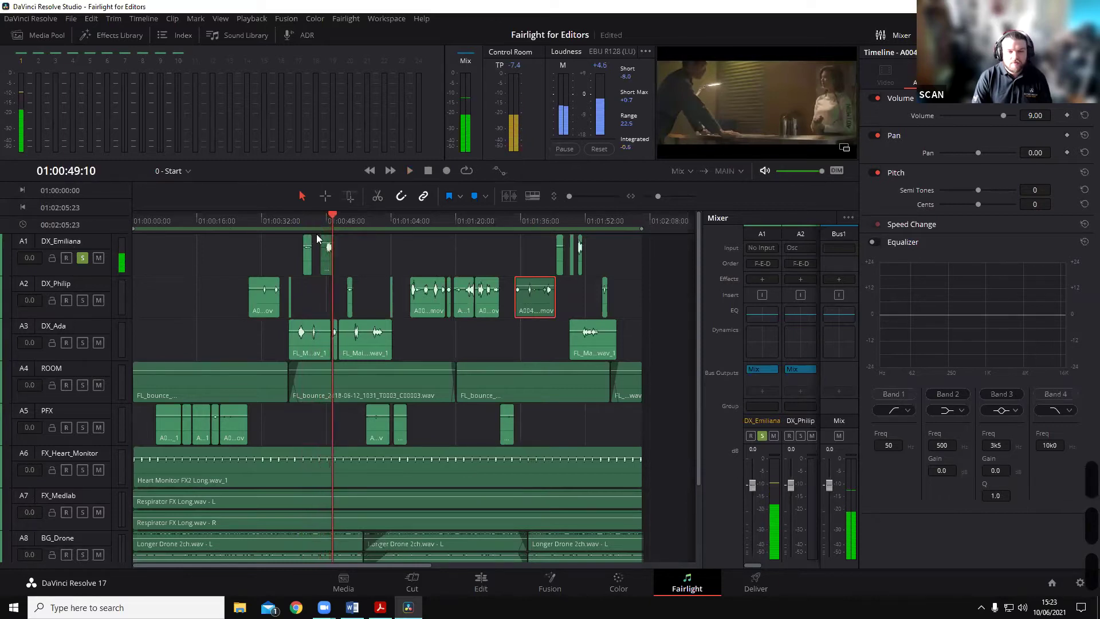
# Step: Set the volume of the first DX_Emiliana clip to 13.40 and save the project
pyautogui.click(309, 271)
pyautogui.click(312, 219)
pyautogui.moveTo(1052, 114); pyautogui.dragTo(1054, 115)
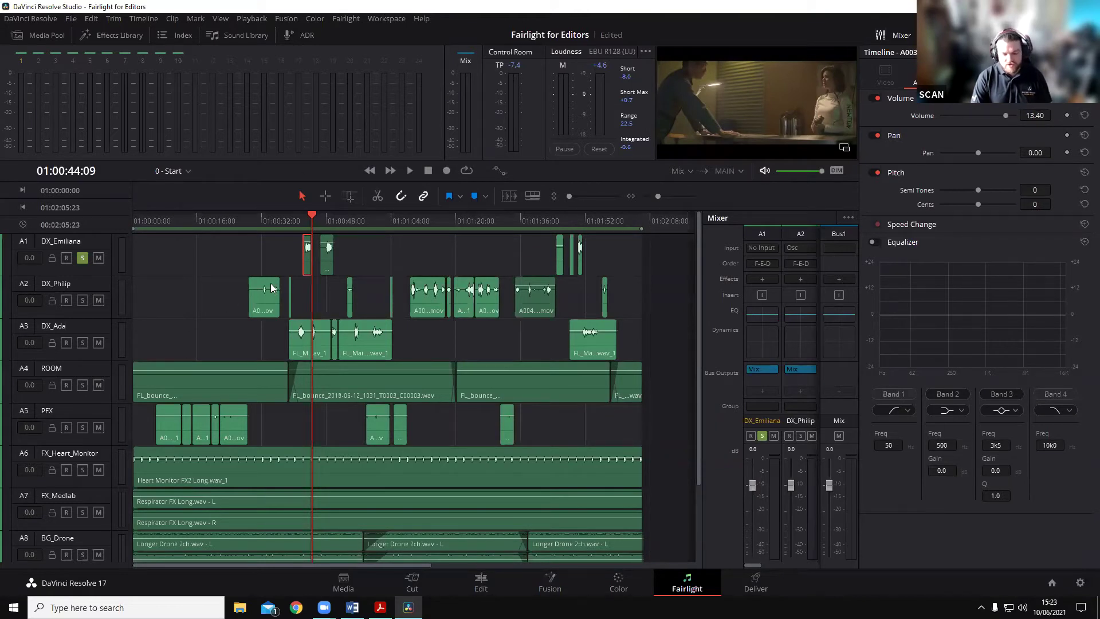
pyautogui.hotkey('ctrl', 's')
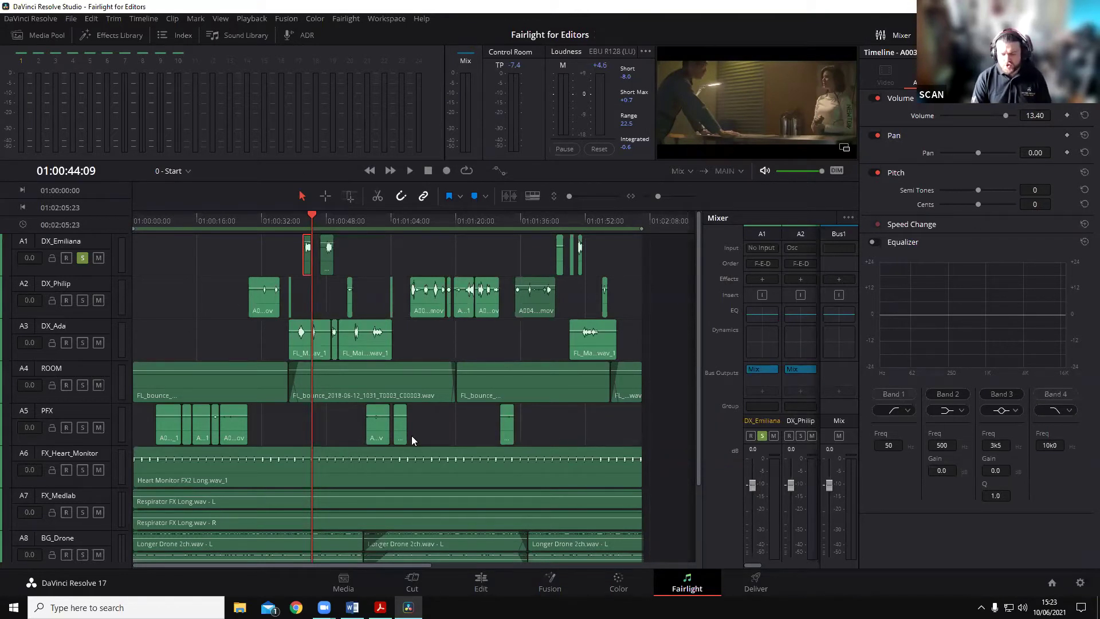
# Step: Try enlarging the tracks and zooming in, and shrink the track heights until DX_Emiliana through MX_Music fit in the timeline
pyautogui.moveTo(405, 381)
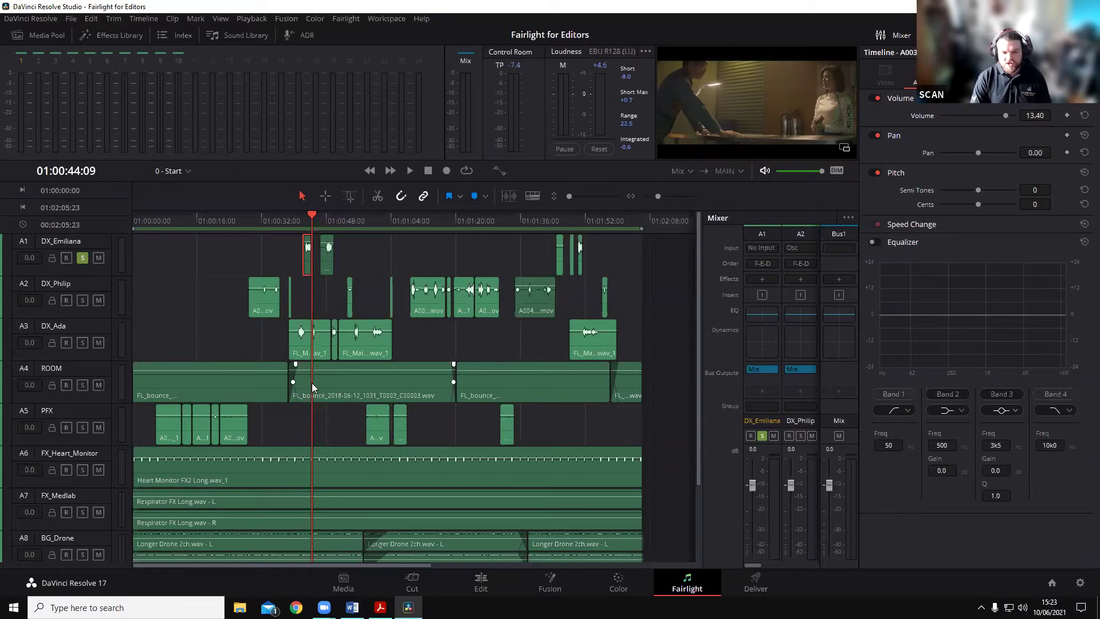
pyautogui.scroll(3, 312, 388)
pyautogui.scroll(4, 312, 383)
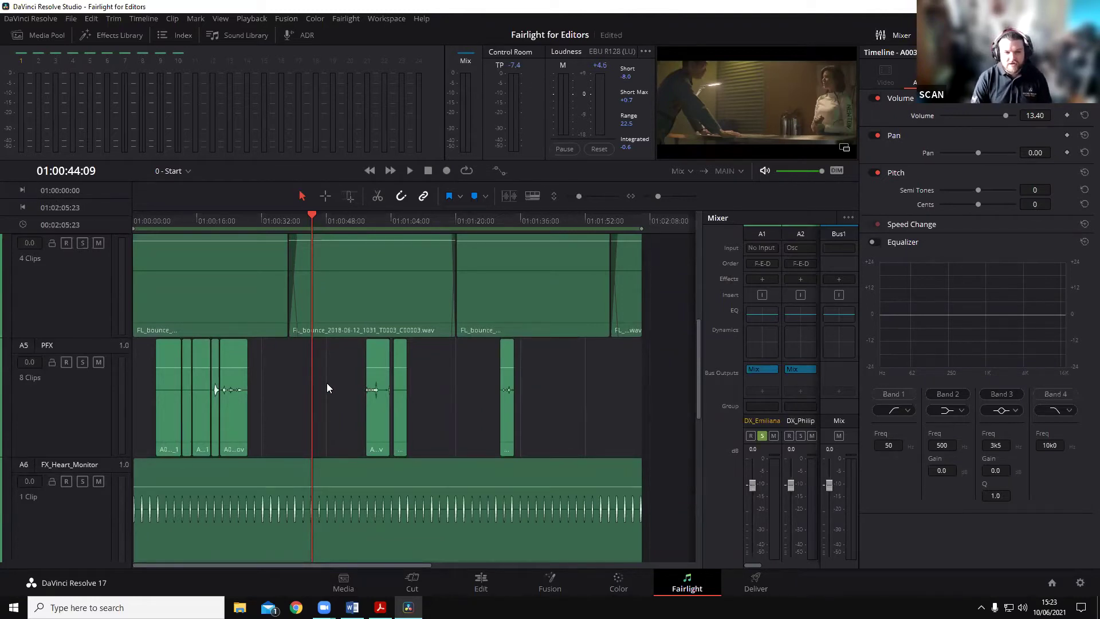
pyautogui.scroll(5, 327, 385)
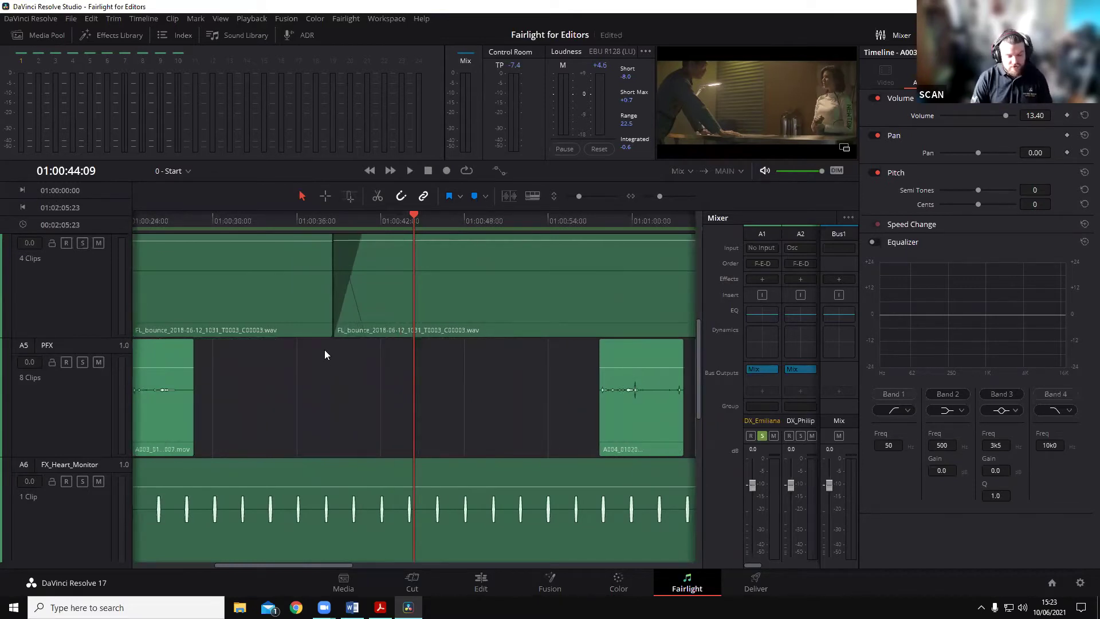
pyautogui.hotkey('shift', 'z')
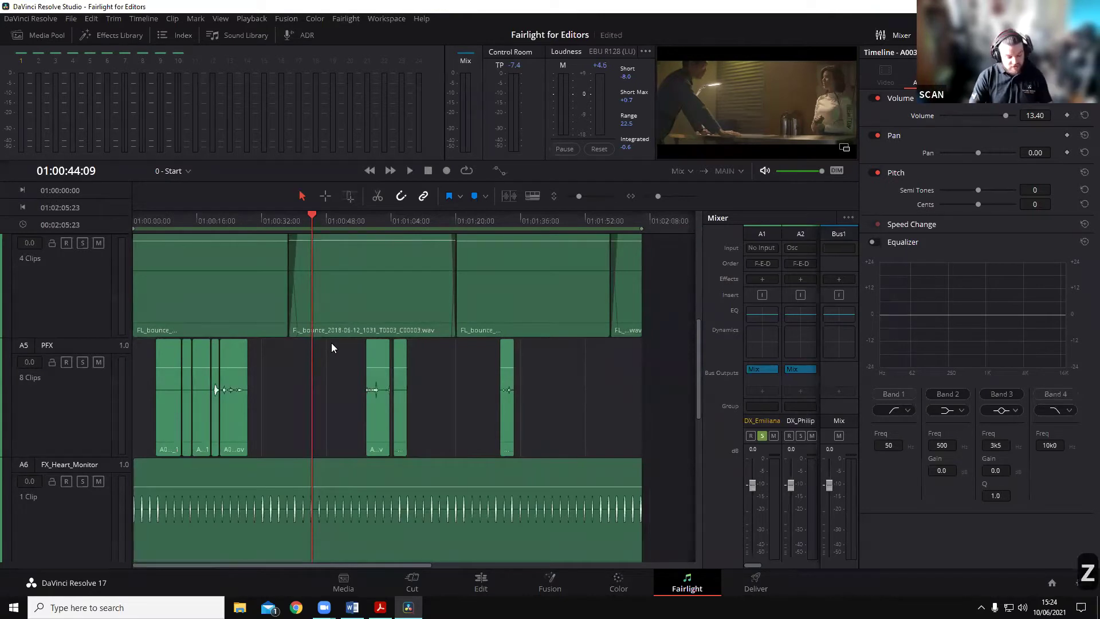
pyautogui.scroll(-4, 361, 373)
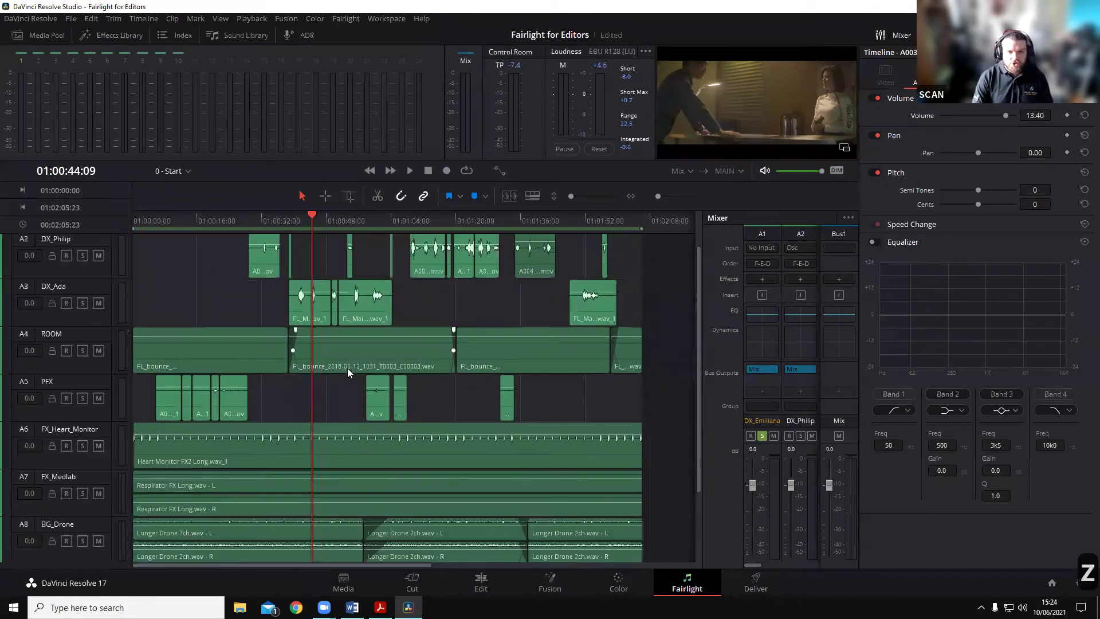
pyautogui.scroll(-4, 347, 370)
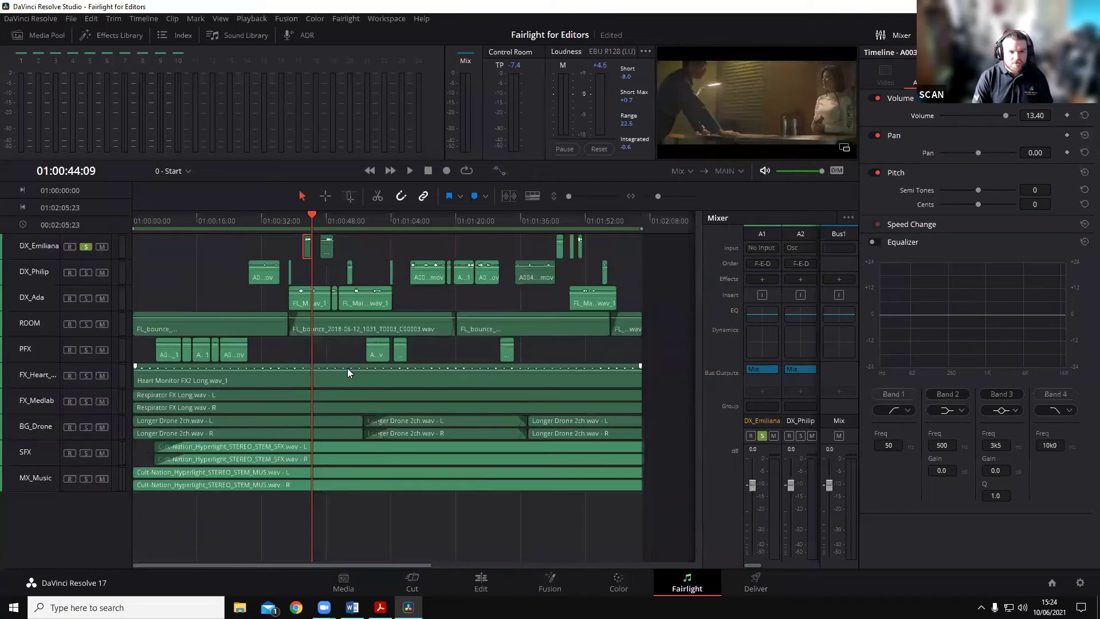
pyautogui.scroll(-1, 347, 369)
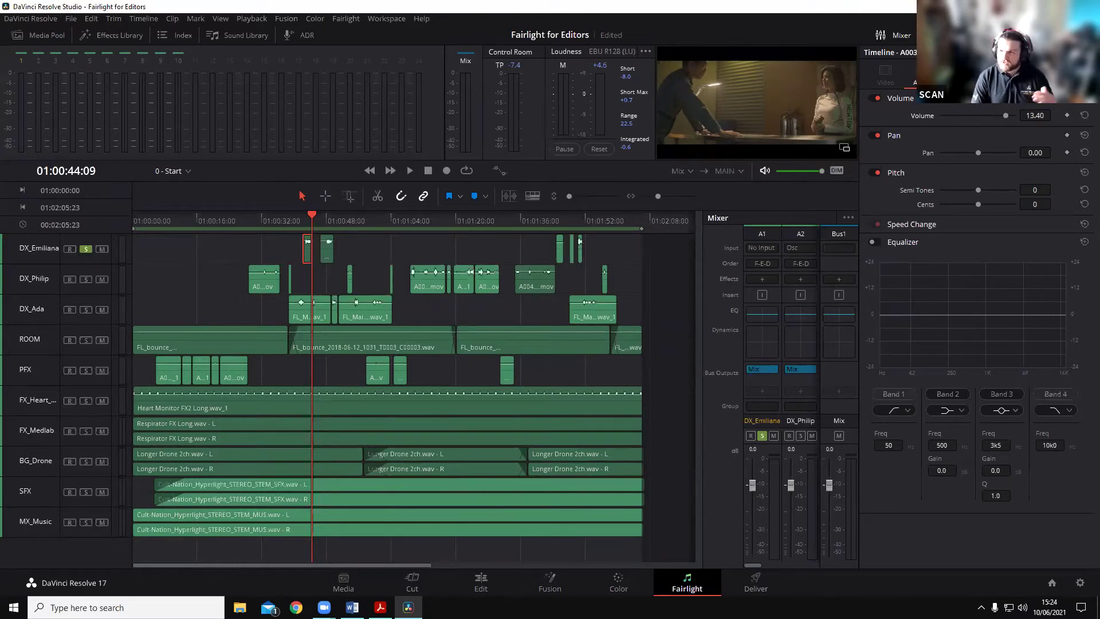
# Step: Move the playhead to 01:00:40:10 and remove the Volume, Plugins and Equalizer attributes from the first DX_Emiliana clip
pyautogui.click(262, 238)
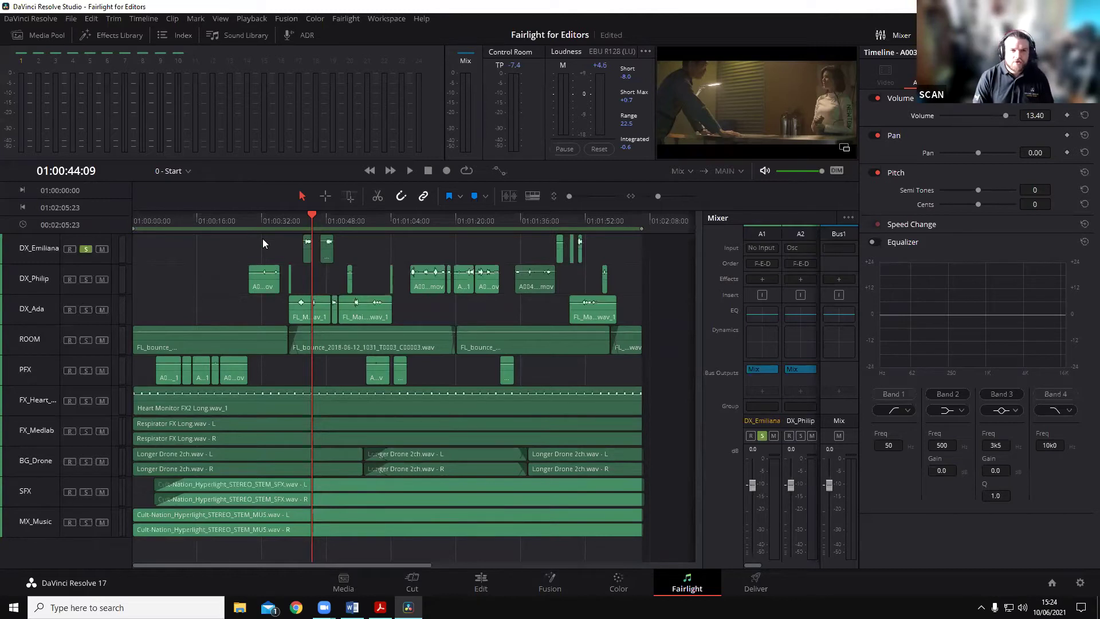
pyautogui.click(295, 220)
pyautogui.click(308, 256)
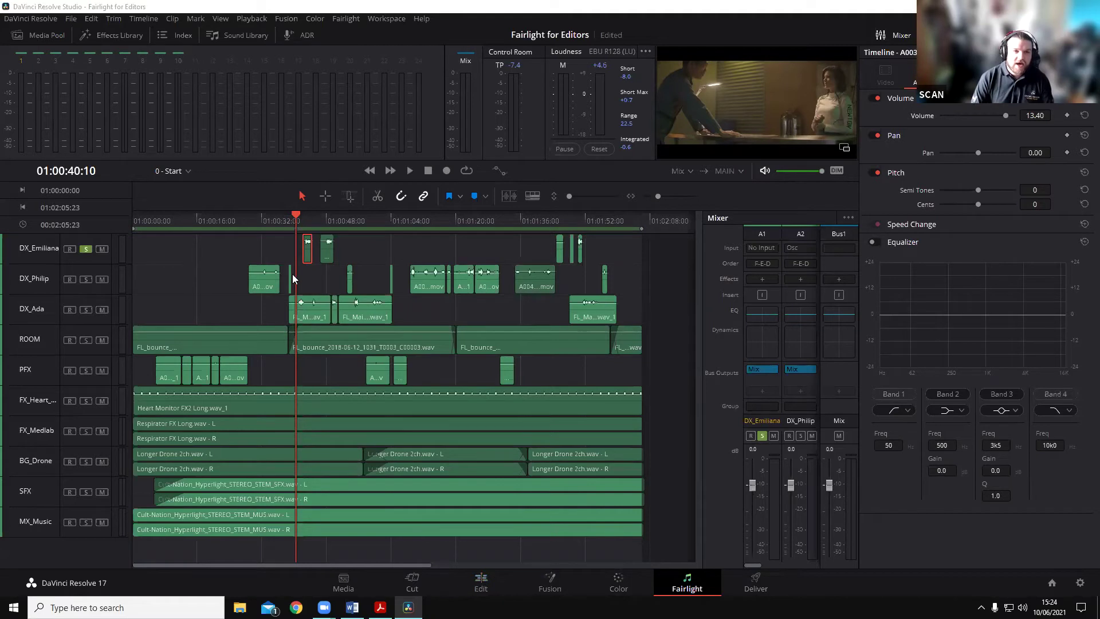
pyautogui.moveTo(258, 239); pyautogui.dragTo(302, 248)
pyautogui.rightClick(304, 248)
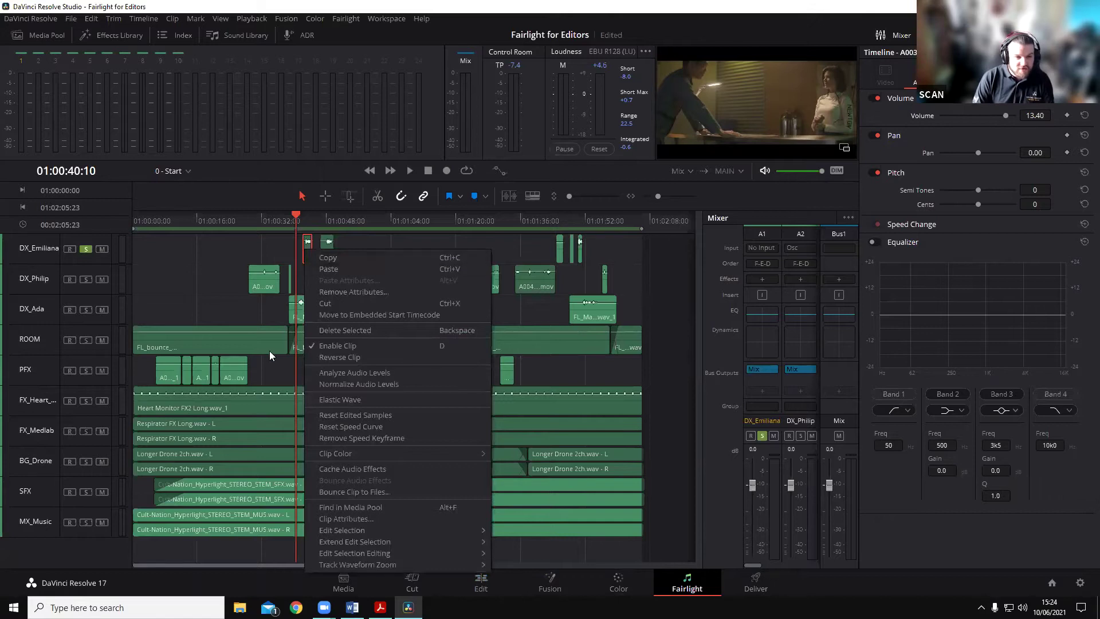
pyautogui.click(359, 294)
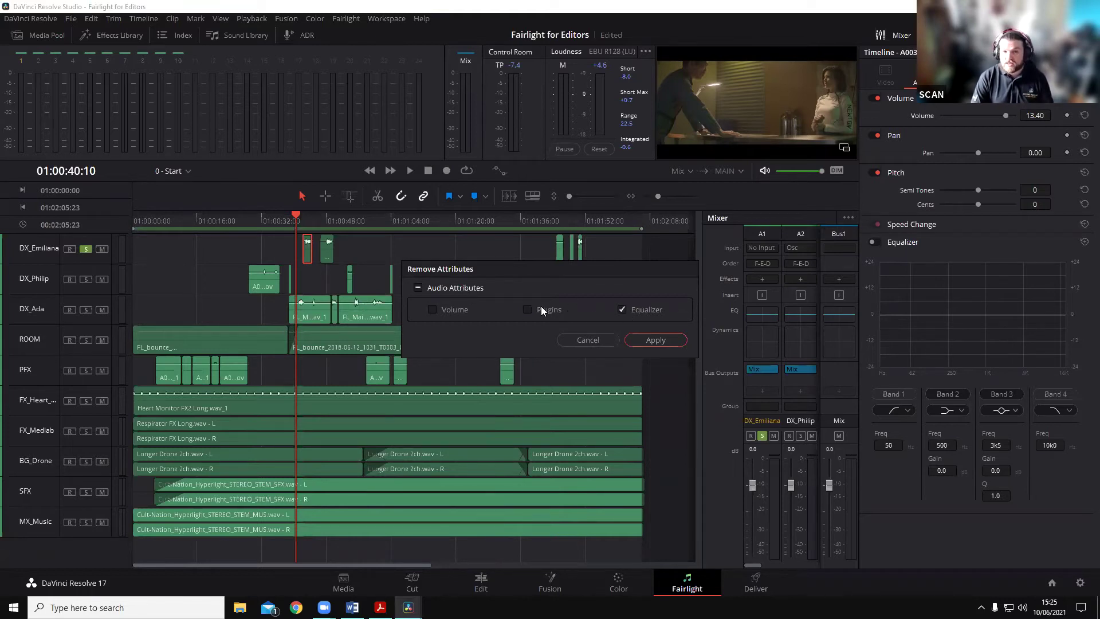
pyautogui.click(456, 310)
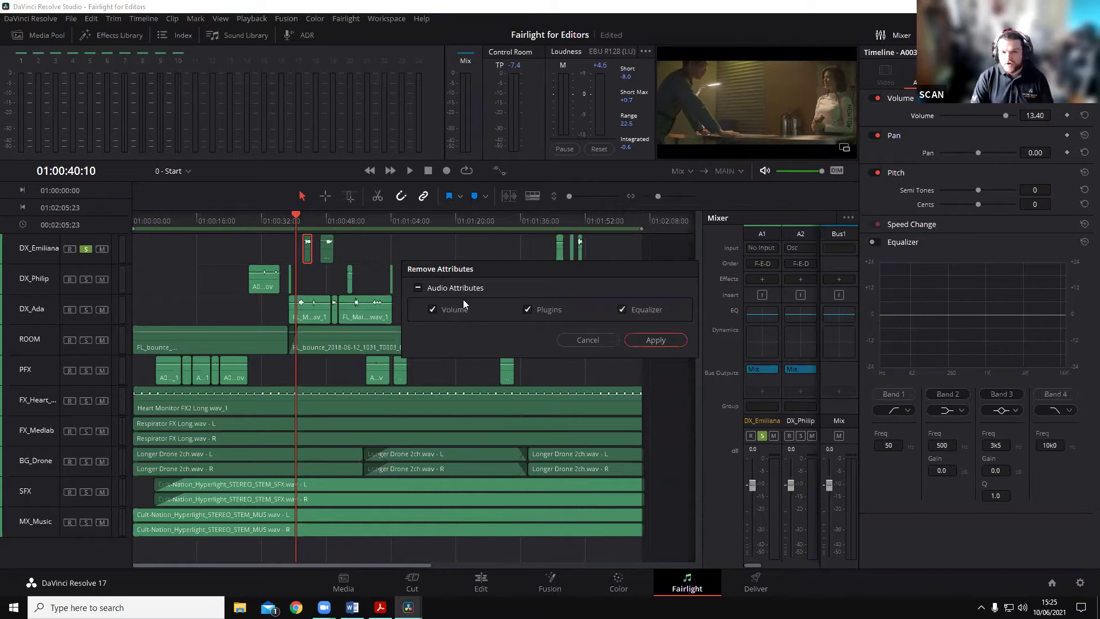
pyautogui.click(417, 288)
pyautogui.click(417, 289)
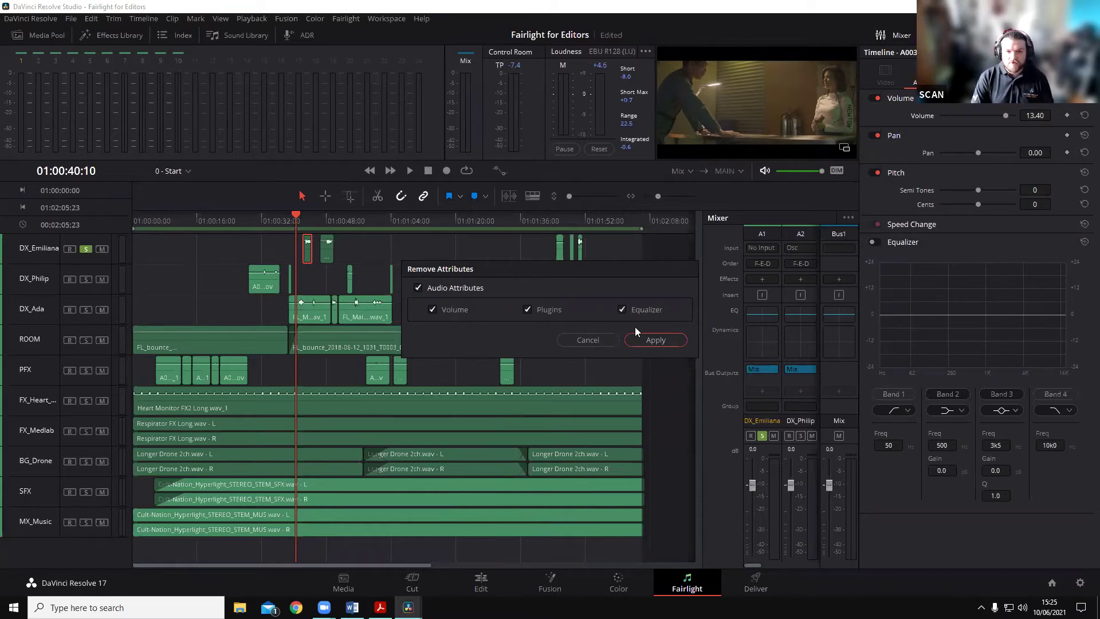
pyautogui.click(655, 340)
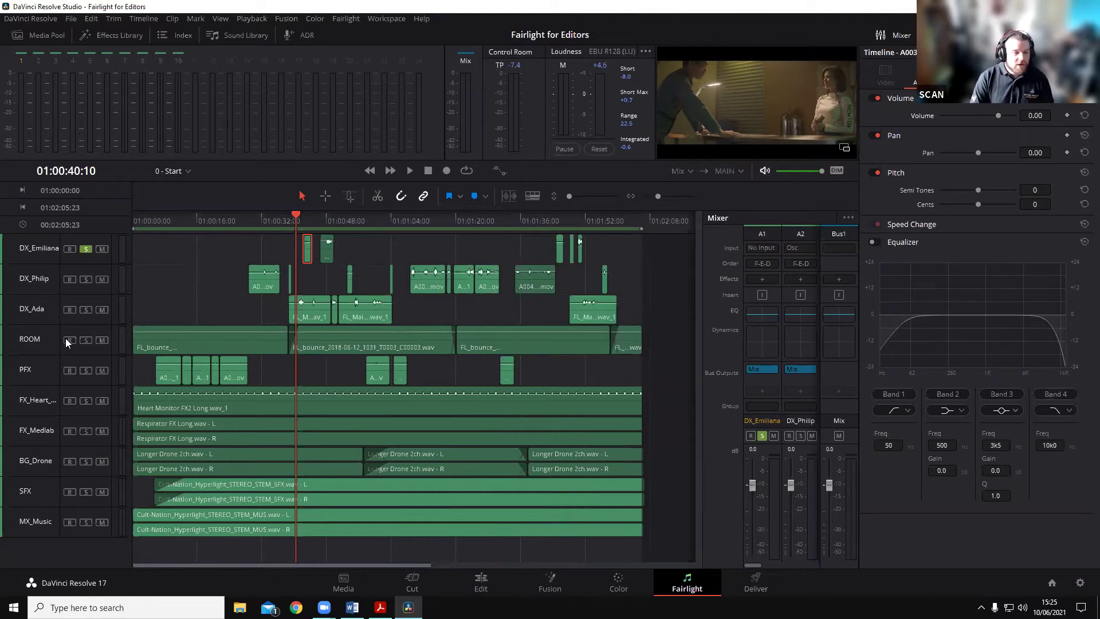
# Step: Select the DX_Ada track and add a single mono audio track to the end of the track stack
pyautogui.scroll(-2, 125, 438)
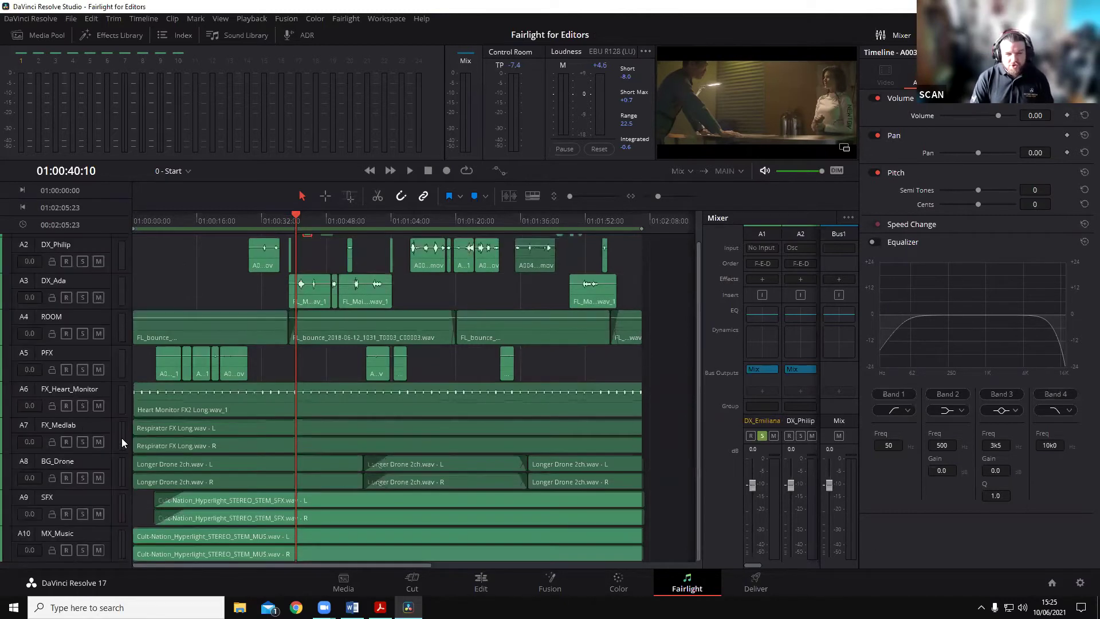
pyautogui.click(30, 320)
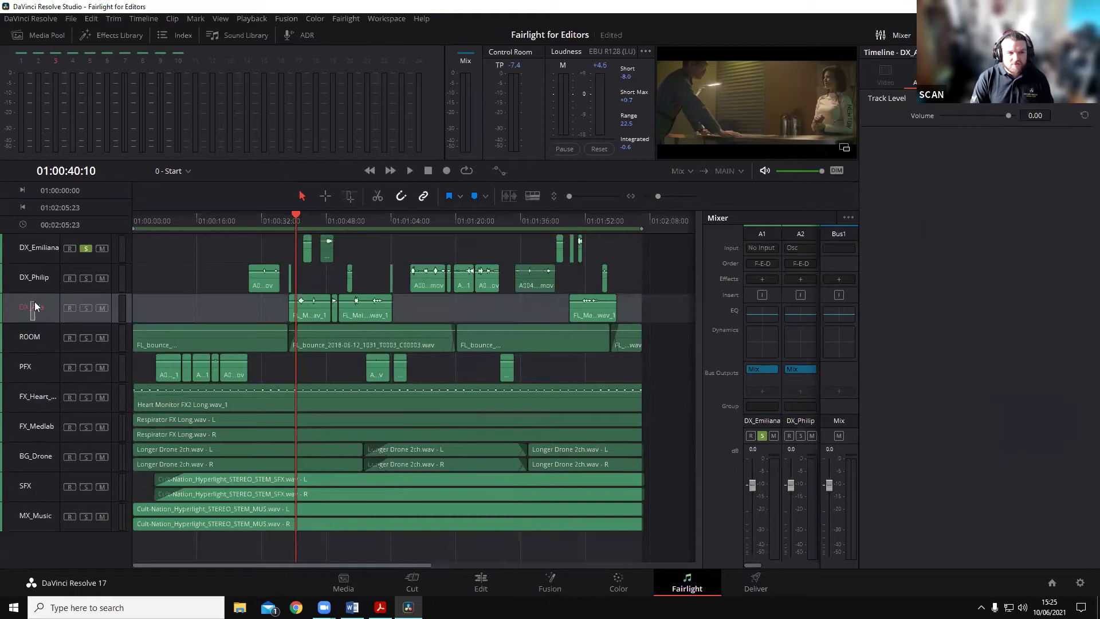
pyautogui.click(42, 315)
pyautogui.click(41, 319)
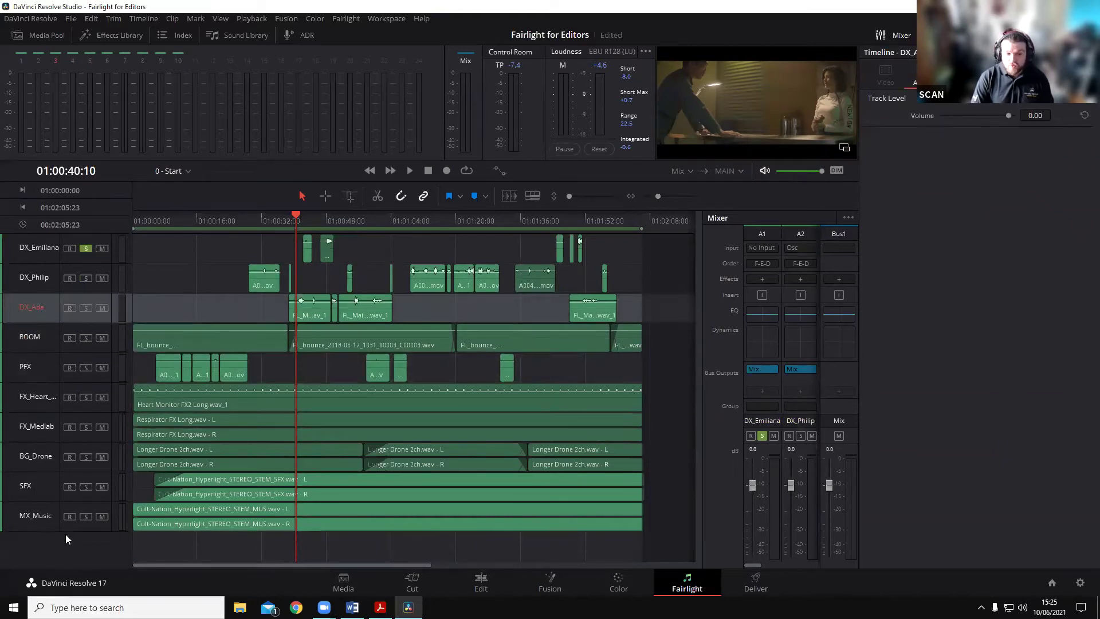
pyautogui.click(110, 324)
pyautogui.rightClick(38, 312)
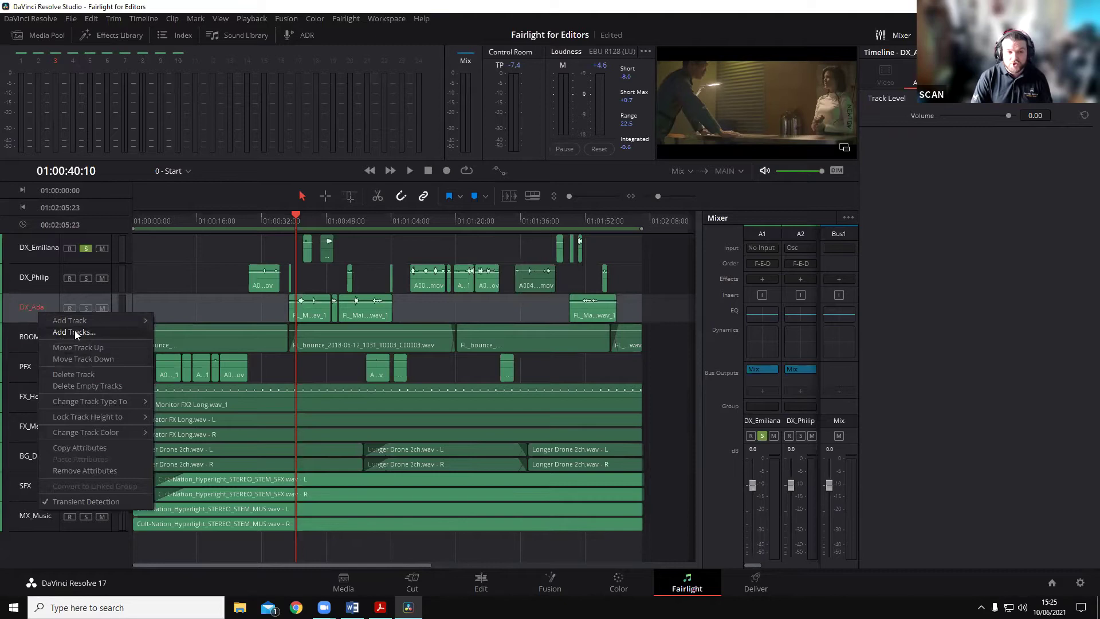
pyautogui.moveTo(141, 322)
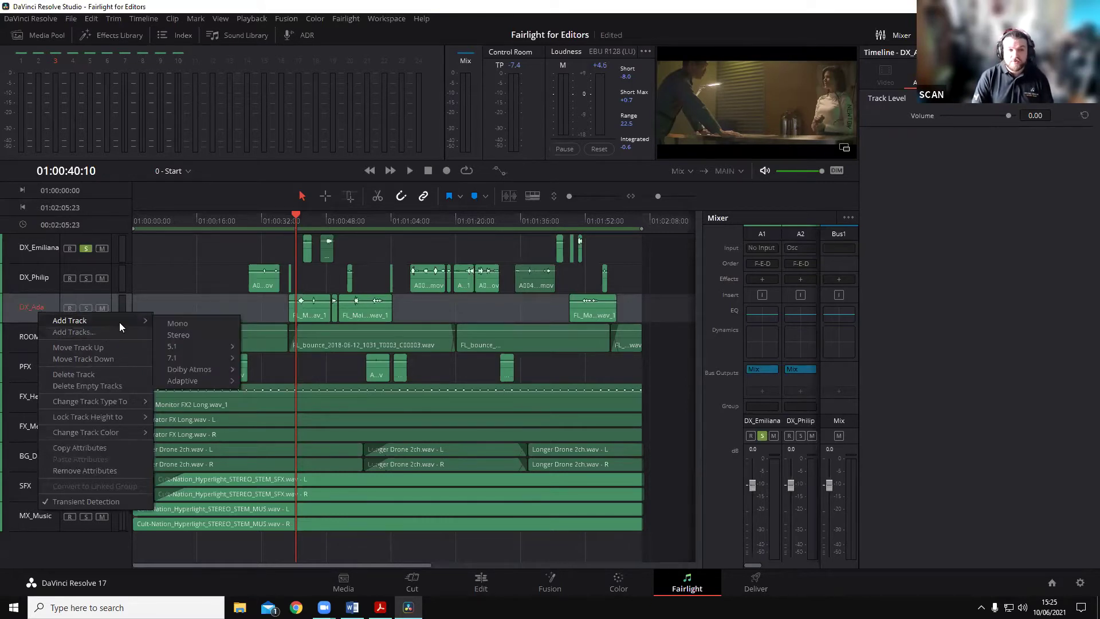
pyautogui.click(187, 321)
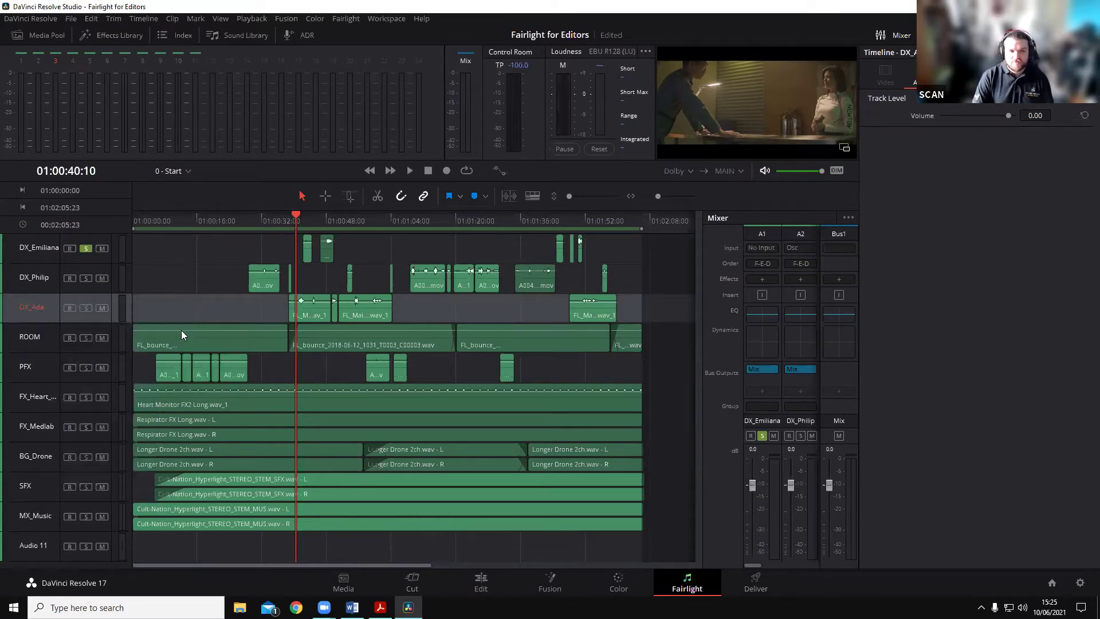
# Step: Delete the empty Audio 11 track below MX_Music and save the project
pyautogui.click(46, 542)
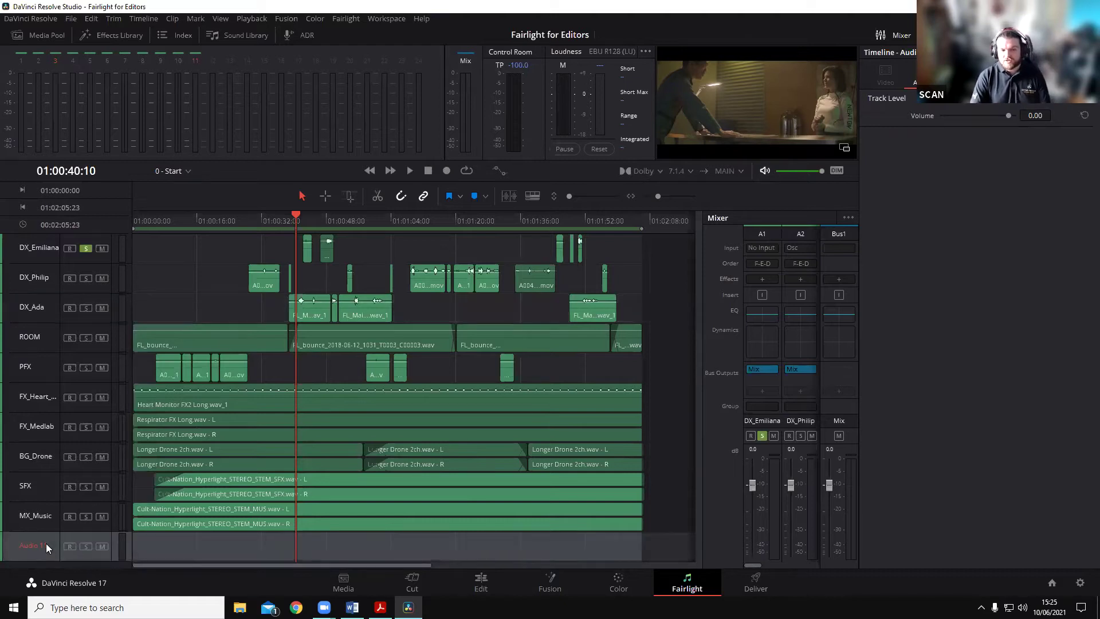
pyautogui.rightClick(45, 545)
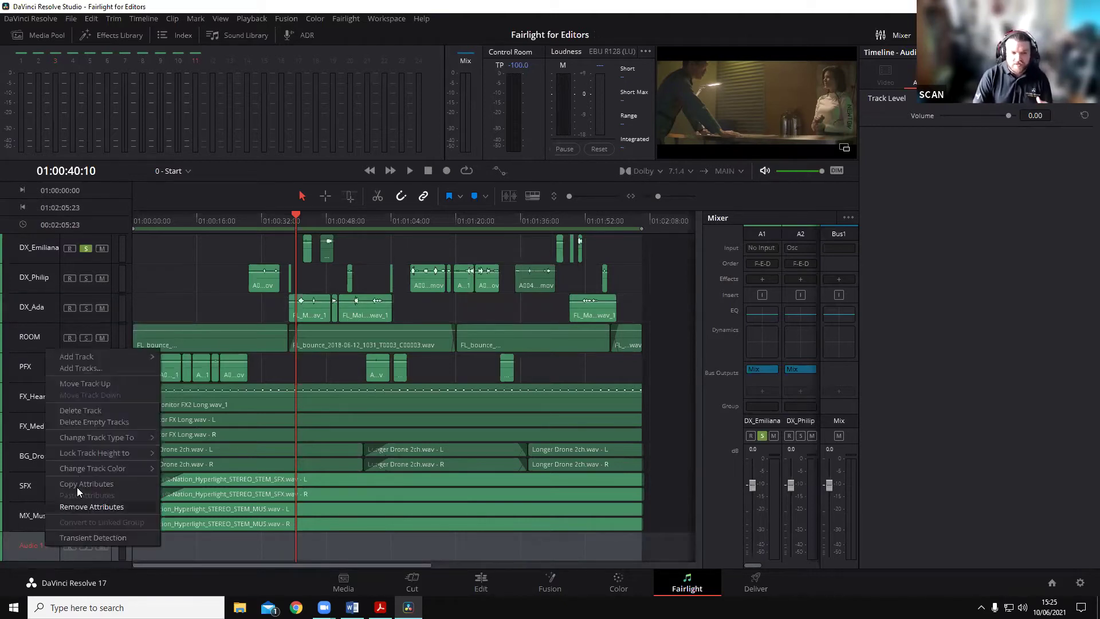
pyautogui.click(115, 407)
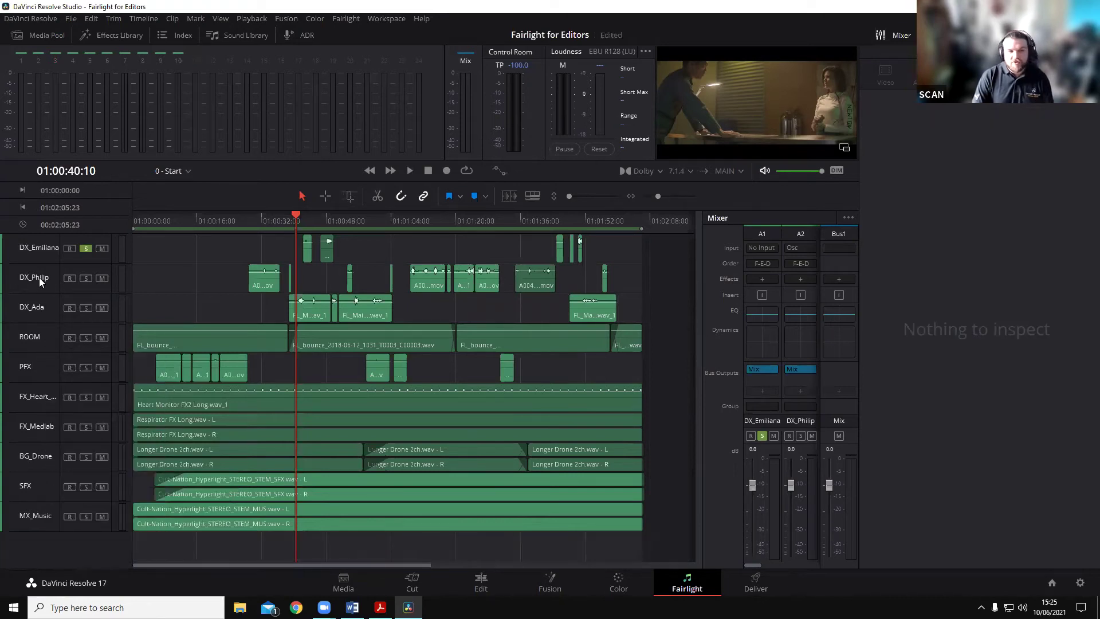
pyautogui.hotkey('ctrl', 's')
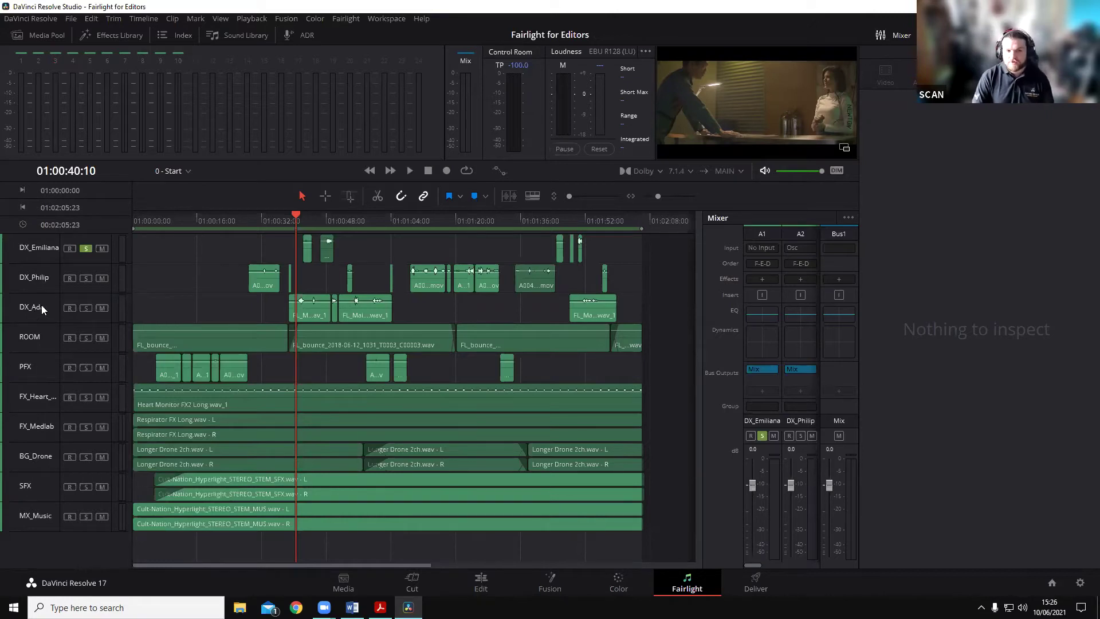
# Step: Try adding one mono audio track inserted below DX_Ada, and undo the addition
pyautogui.click(41, 305)
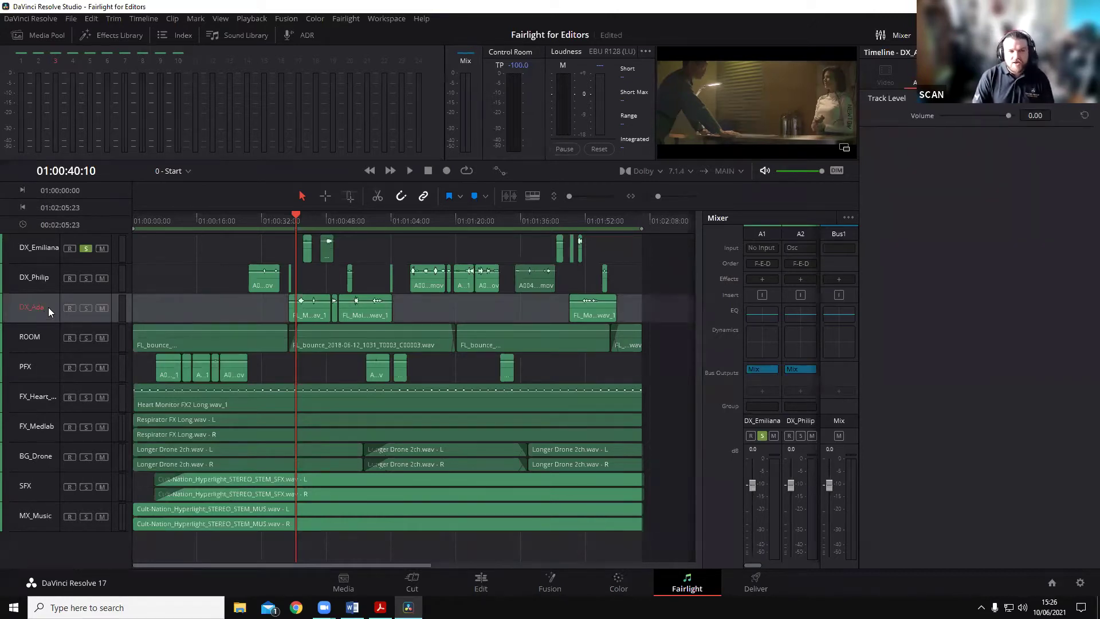
pyautogui.rightClick(48, 307)
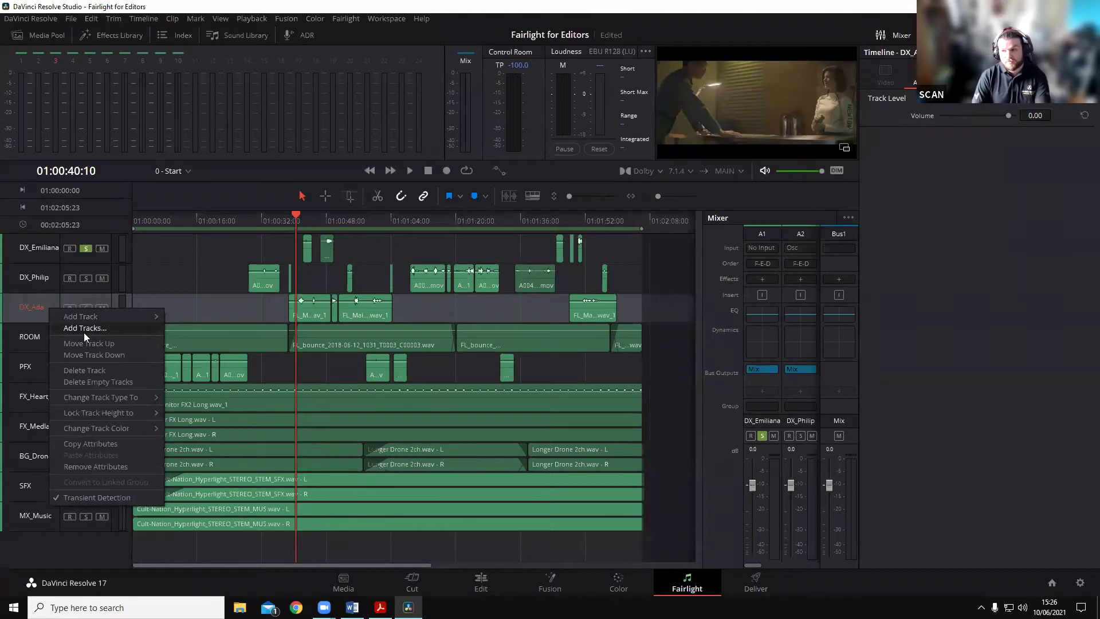
pyautogui.click(83, 328)
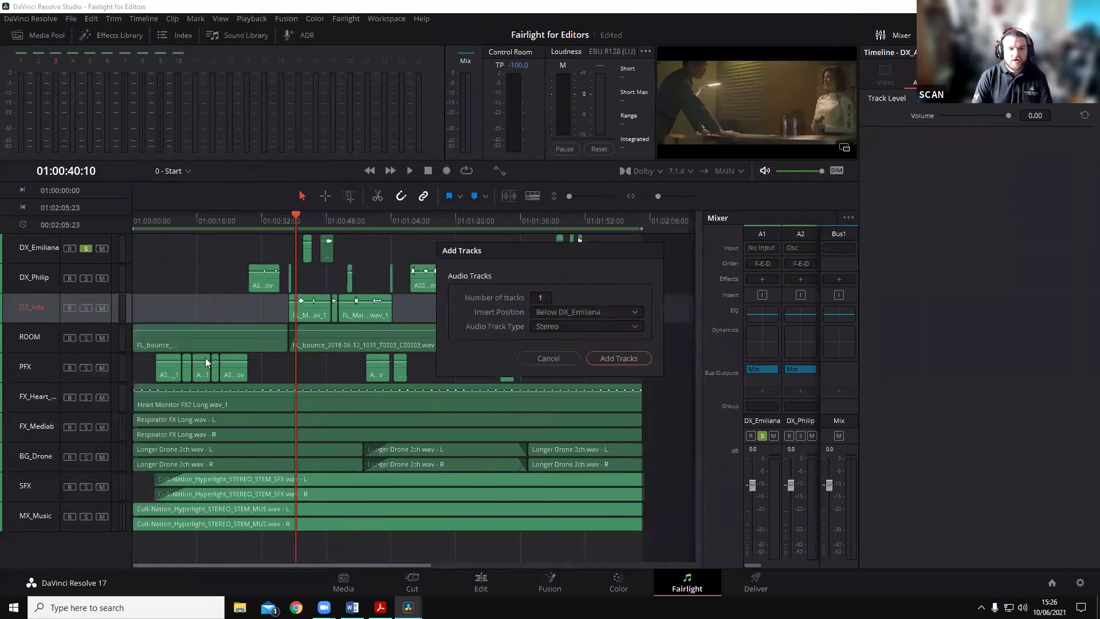
pyautogui.click(565, 311)
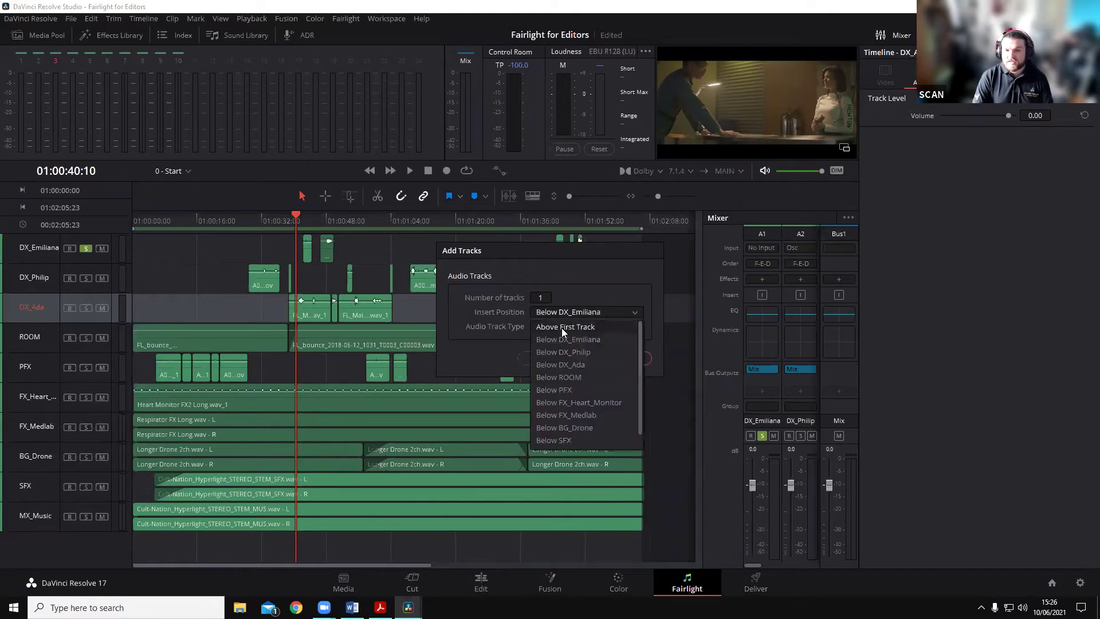
pyautogui.click(579, 366)
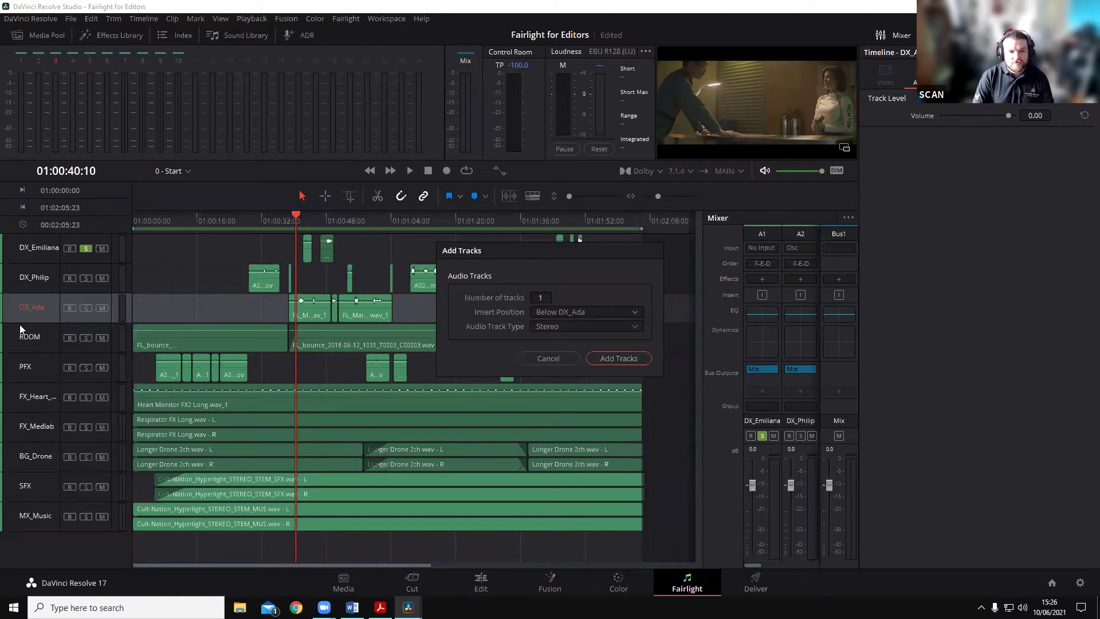
pyautogui.click(565, 324)
pyautogui.click(567, 336)
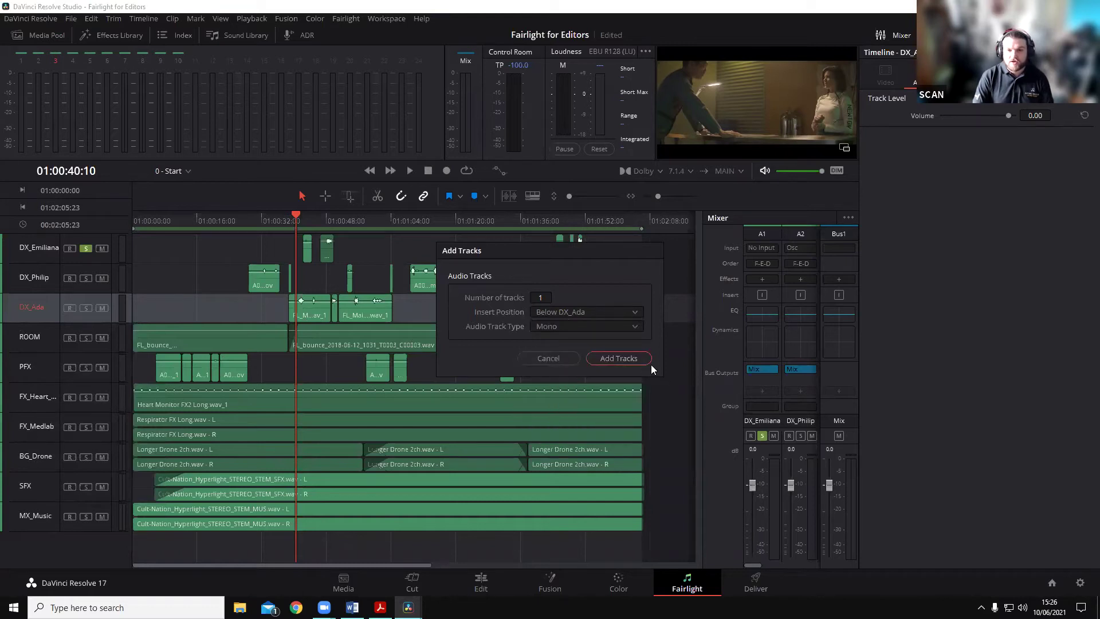
pyautogui.click(634, 358)
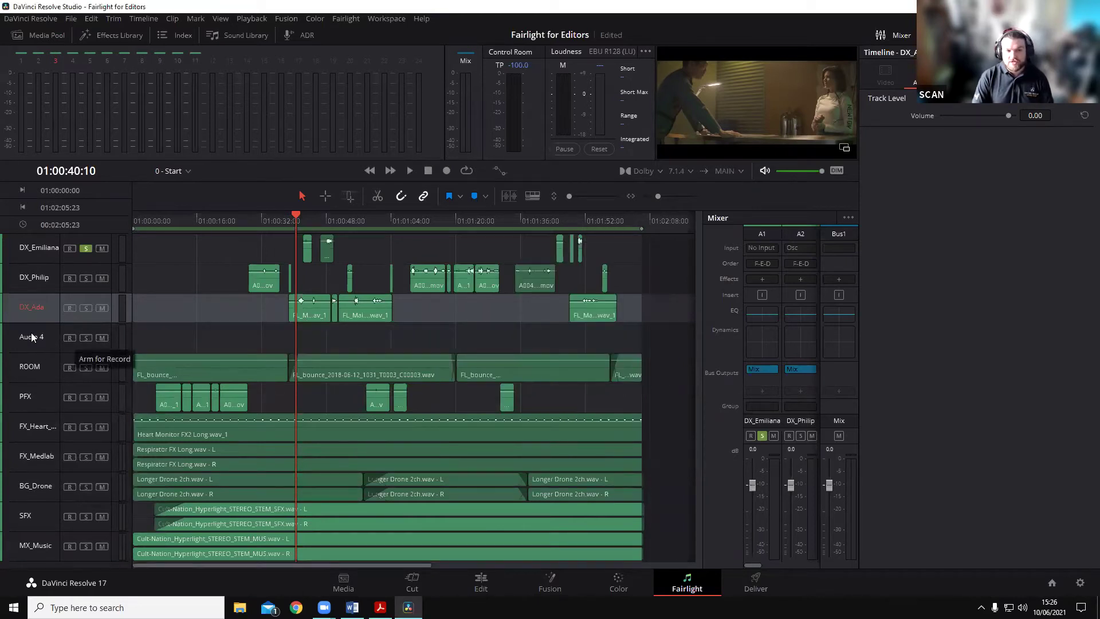
pyautogui.hotkey('ctrl', 'z')
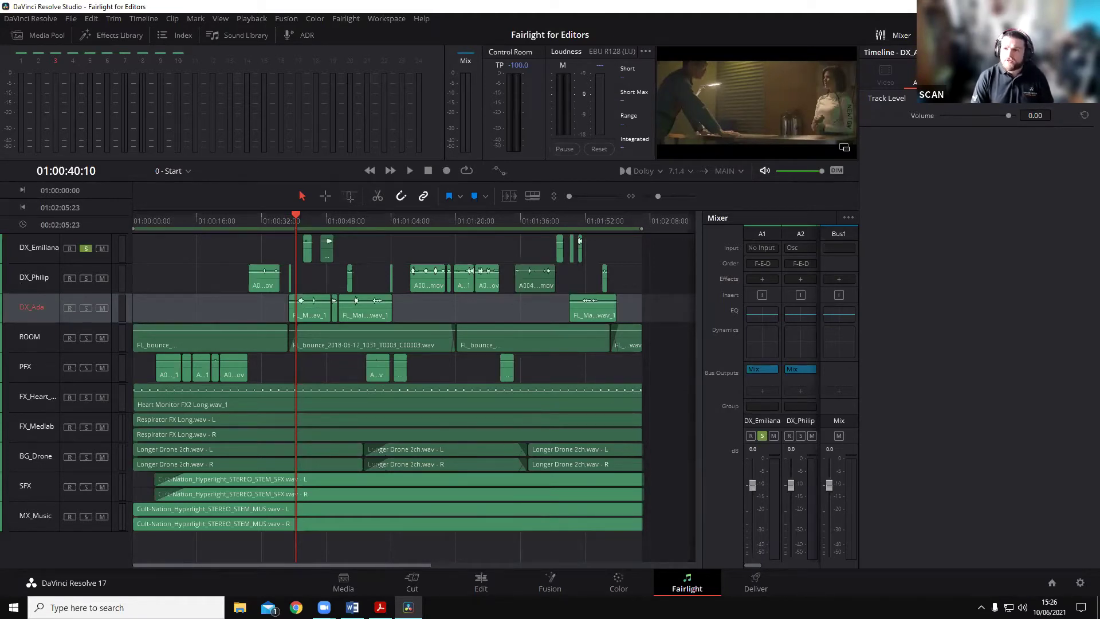
# Step: Show the index's track list and select DX_Emiliana, DX_Philip, ROOM and BG_Drone one after another
pyautogui.click(183, 33)
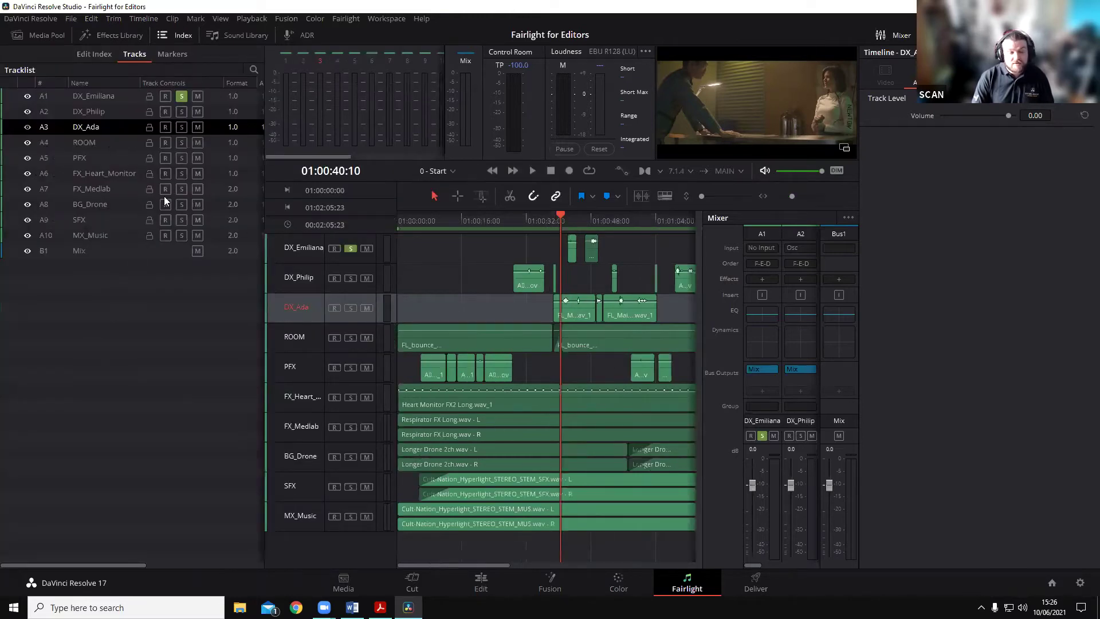
pyautogui.click(94, 95)
pyautogui.click(100, 111)
pyautogui.click(105, 142)
pyautogui.click(105, 204)
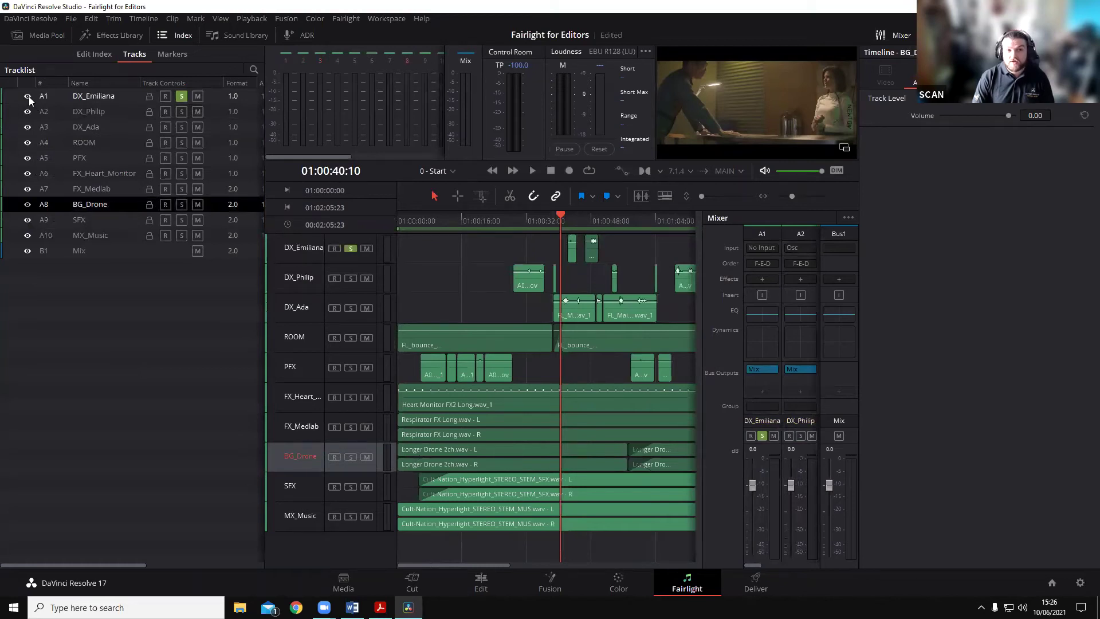
# Step: Try hiding and showing the DX_Emiliana track from the track list, leave it visible, and close the index
pyautogui.click(28, 96)
pyautogui.click(27, 95)
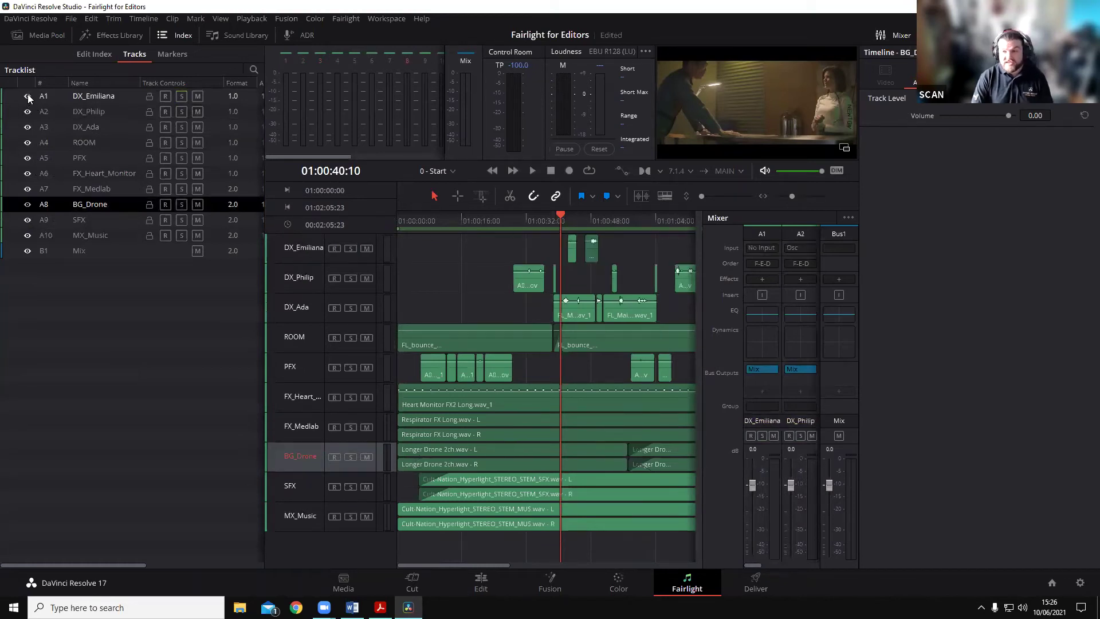
pyautogui.click(27, 96)
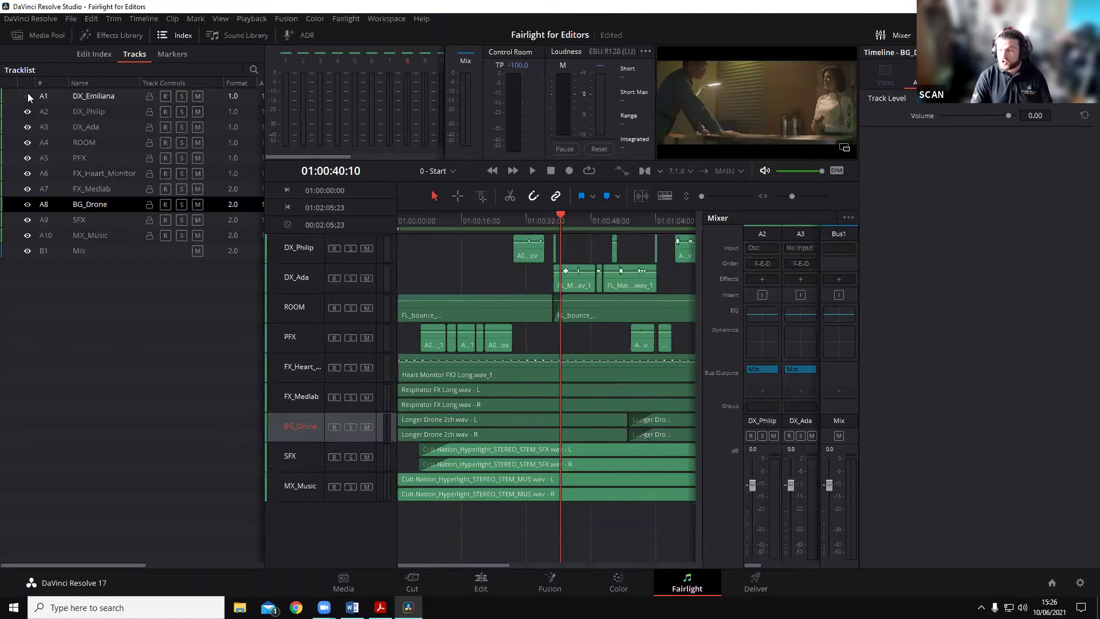
pyautogui.click(27, 95)
pyautogui.click(28, 95)
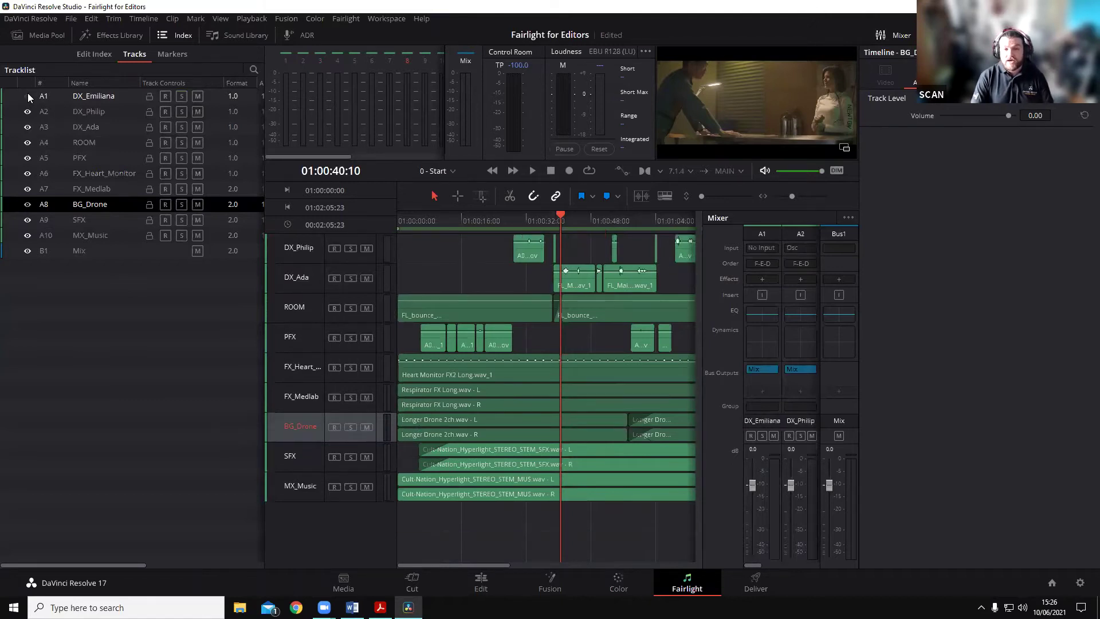
pyautogui.click(27, 95)
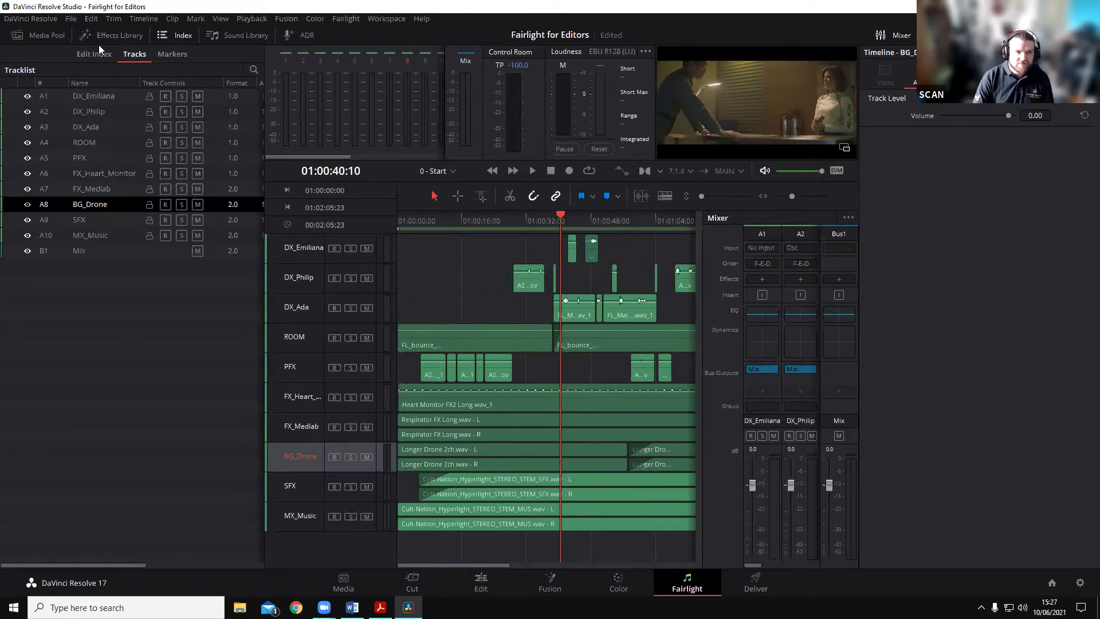
pyautogui.click(178, 34)
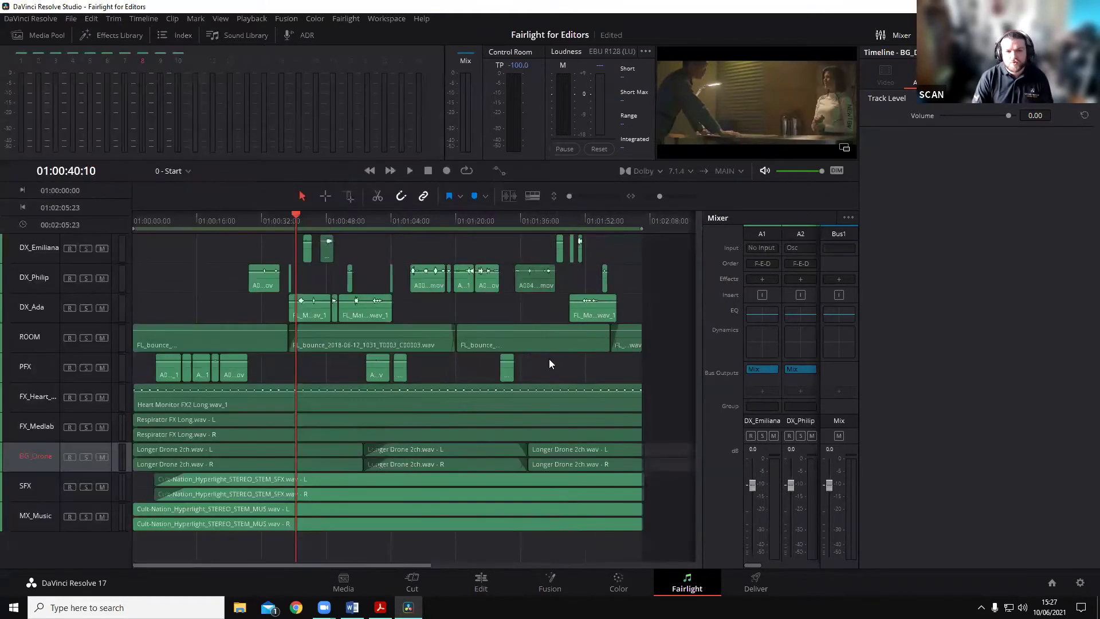
# Step: Turn on the display of audio track layers in the timeline
pyautogui.click(221, 18)
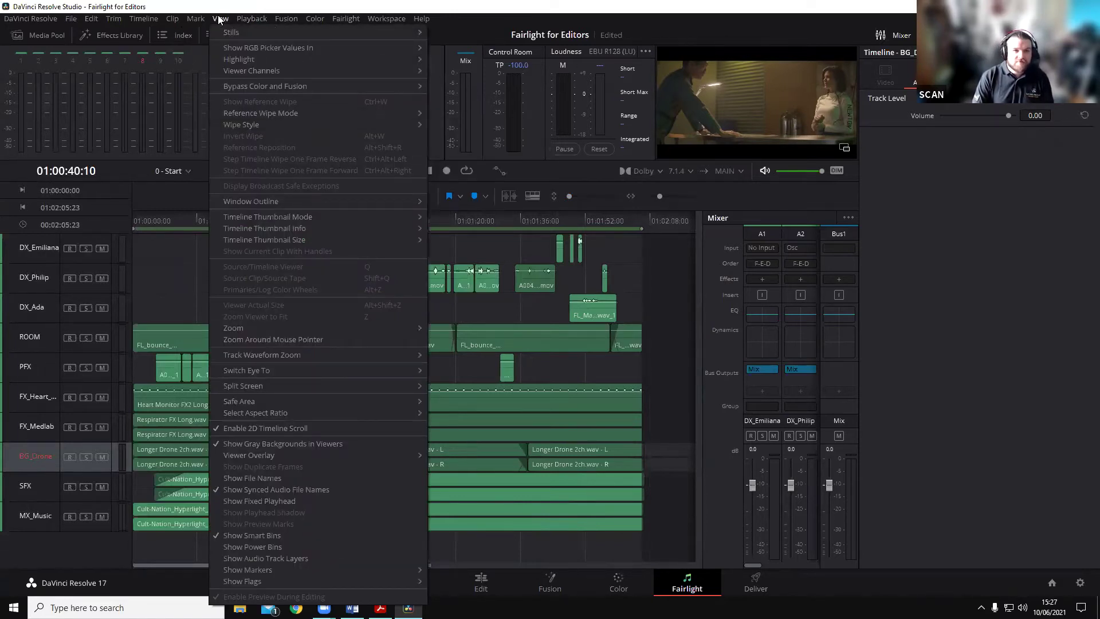
pyautogui.moveTo(296, 578)
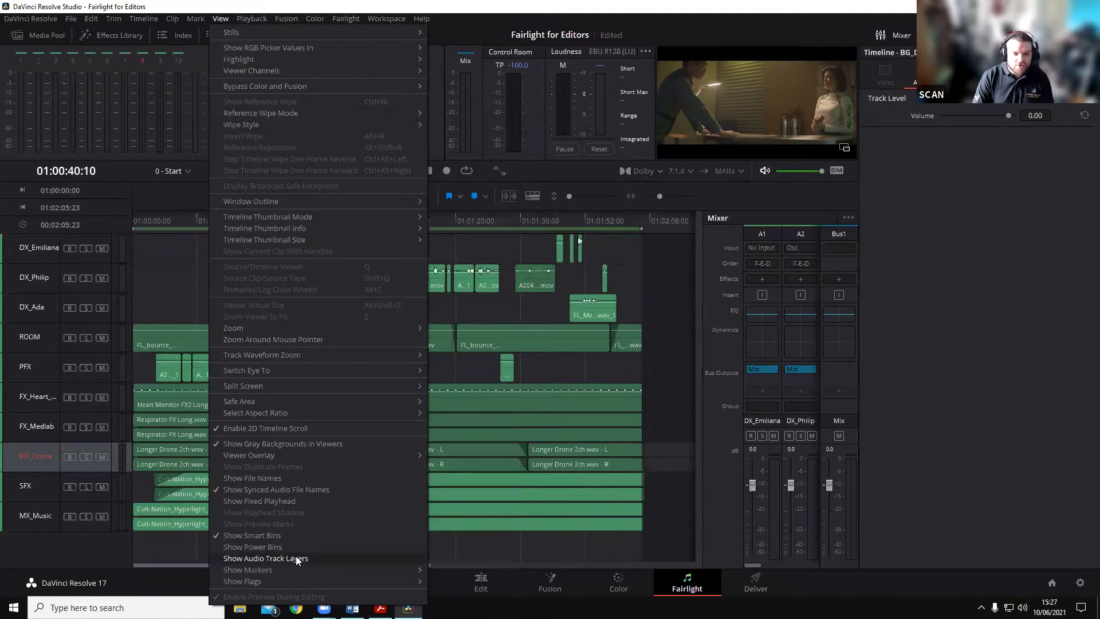
pyautogui.click(298, 560)
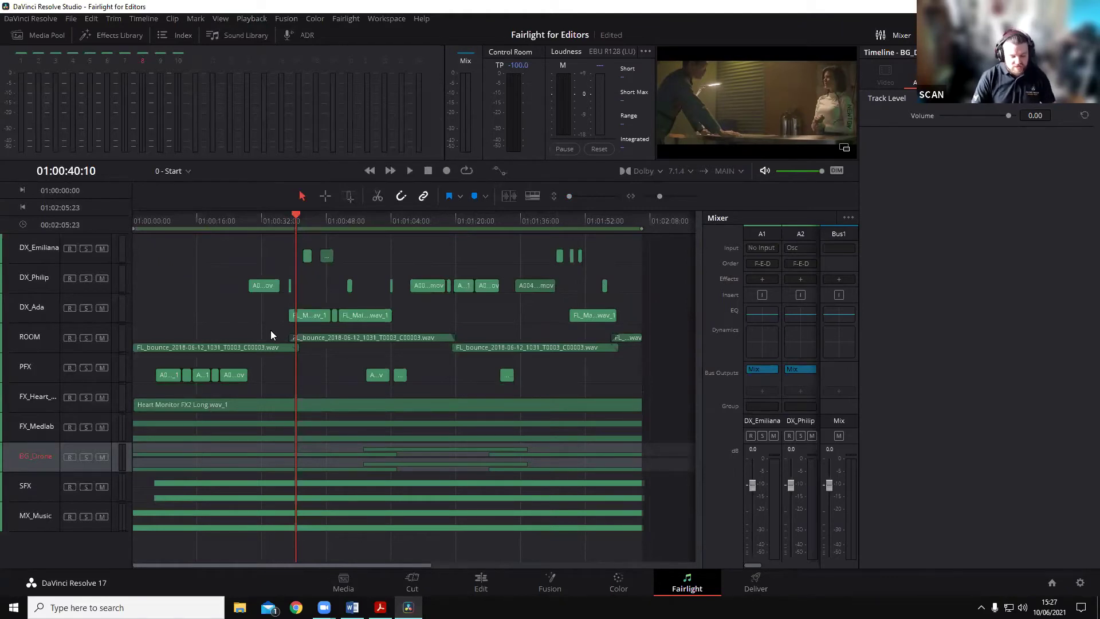
# Step: Enlarge the tracks around BG_Drone and turn off the display of audio track layers
pyautogui.scroll(5, 370, 425)
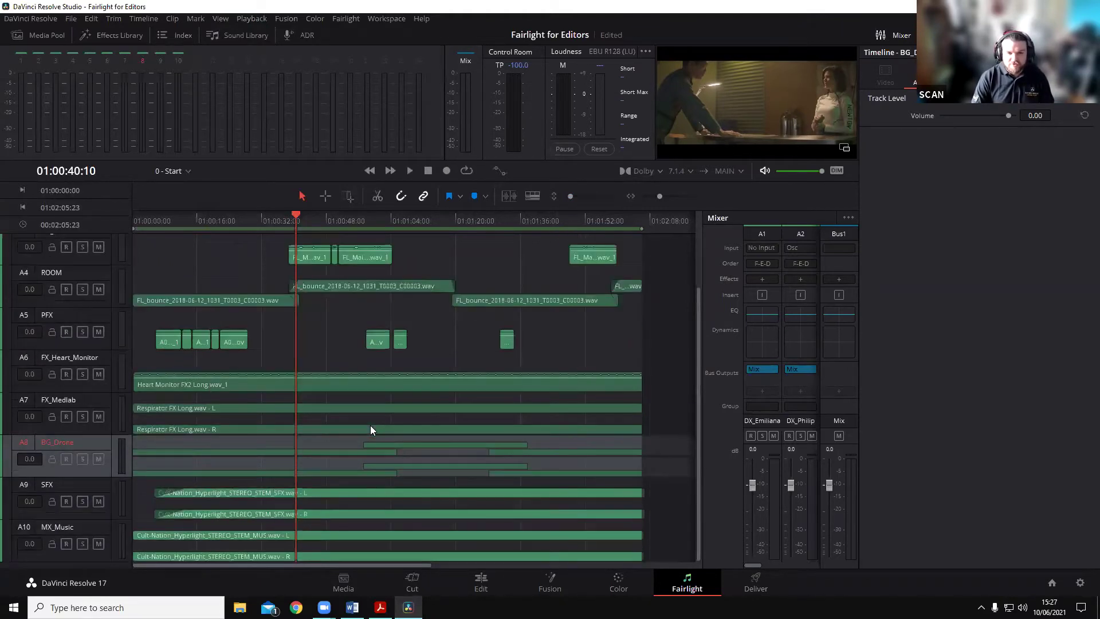
pyautogui.scroll(2, 370, 425)
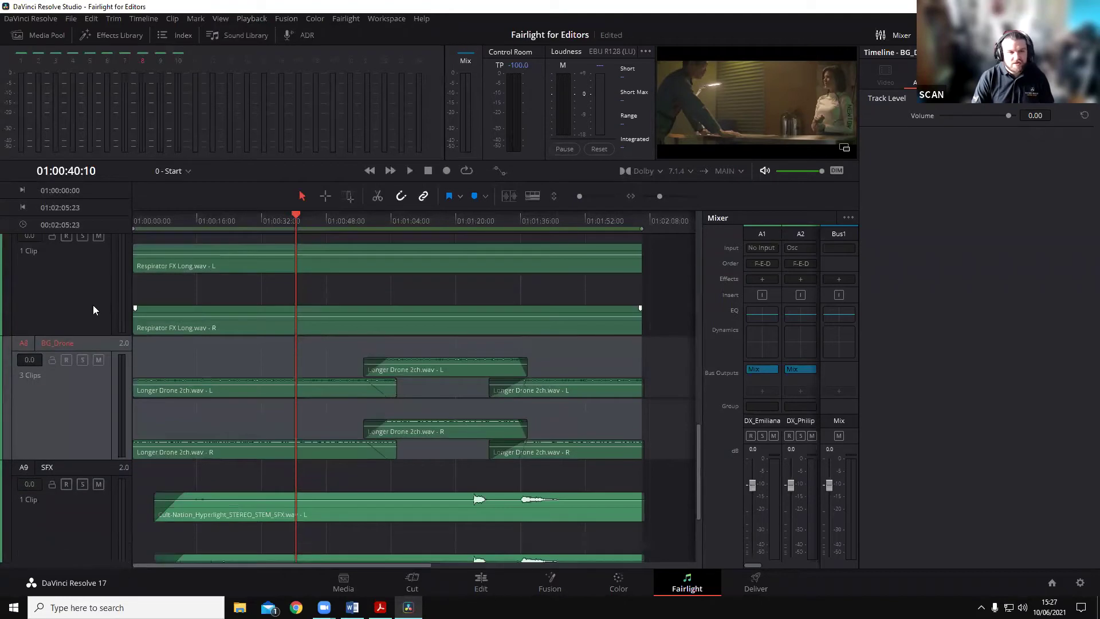
pyautogui.scroll(1, 262, 405)
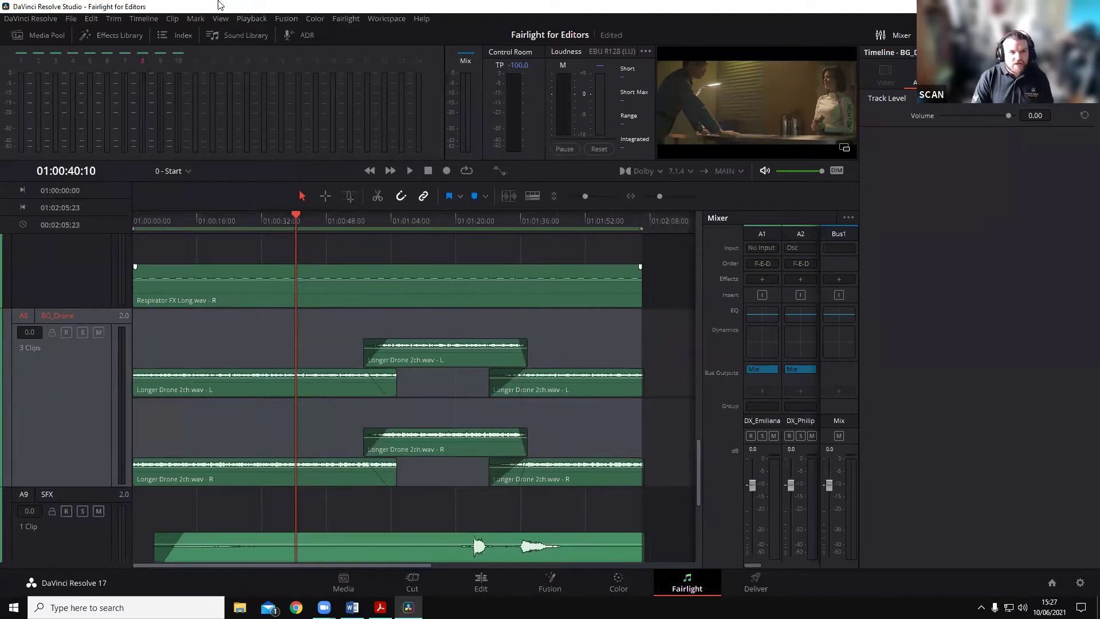
pyautogui.click(221, 18)
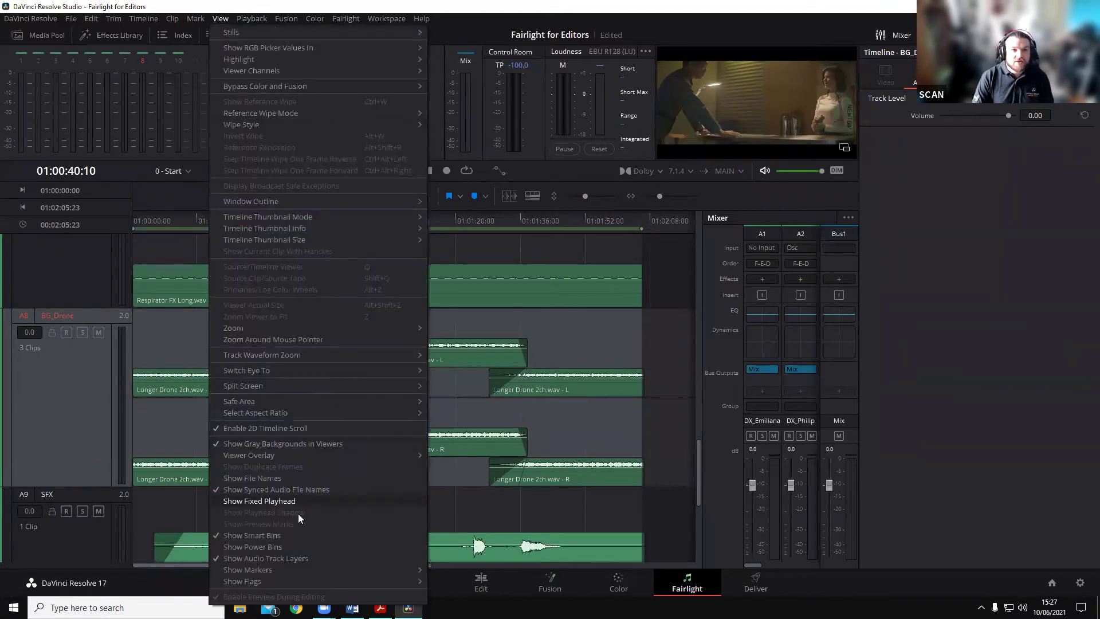
pyautogui.click(272, 557)
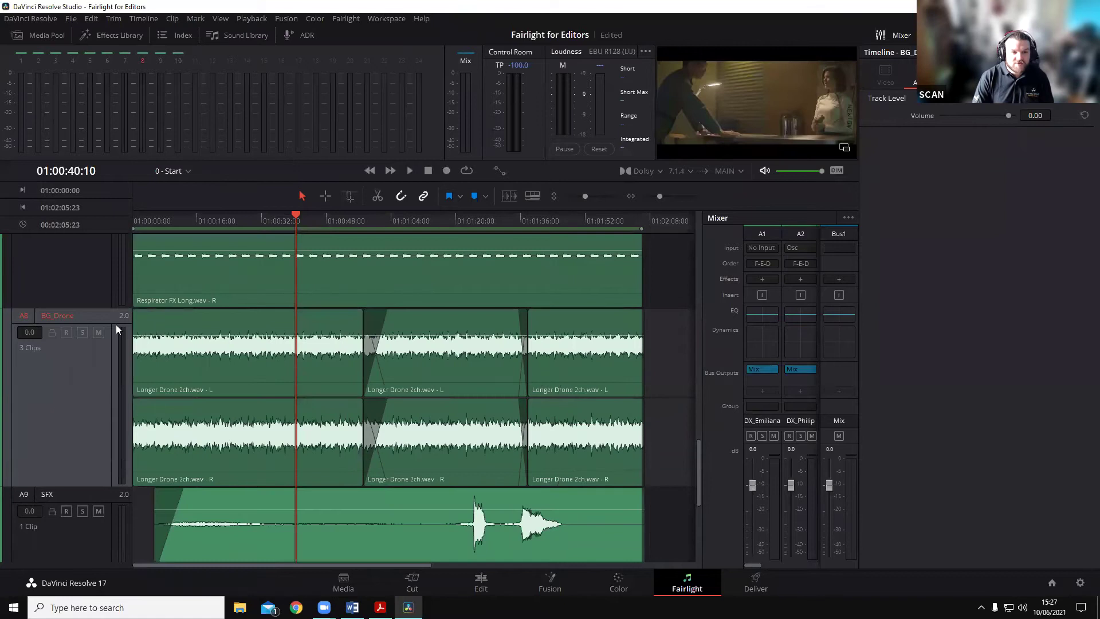
# Step: Place the playhead at 01:00:10:04, show the audio track layers on BG_Drone, and hide them again
pyautogui.click(173, 220)
pyautogui.press('space')
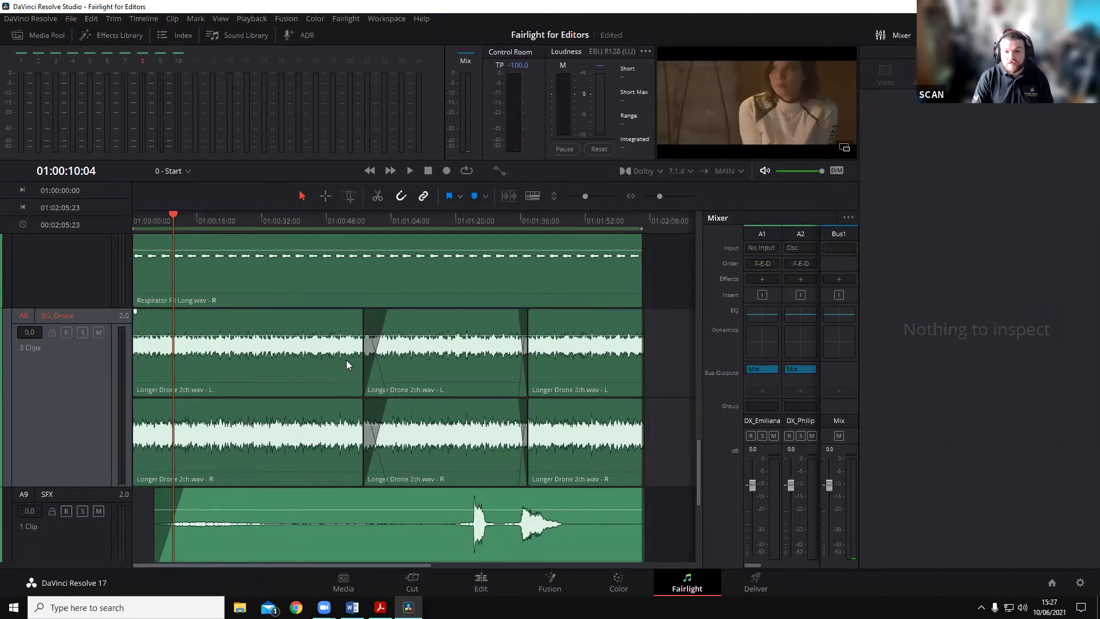
pyautogui.click(221, 18)
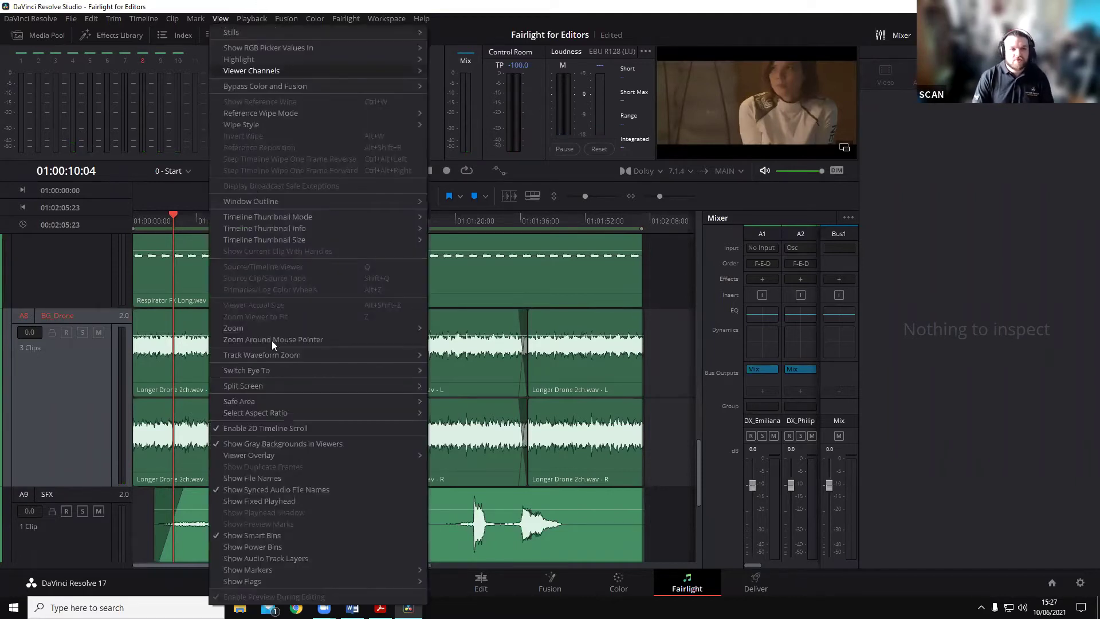
pyautogui.click(282, 558)
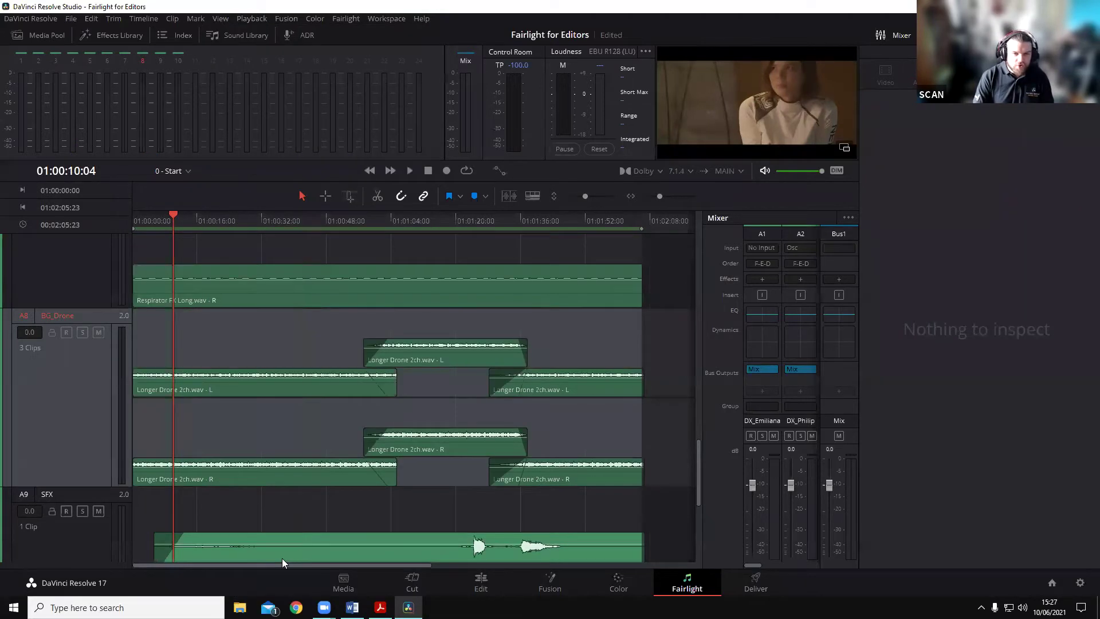
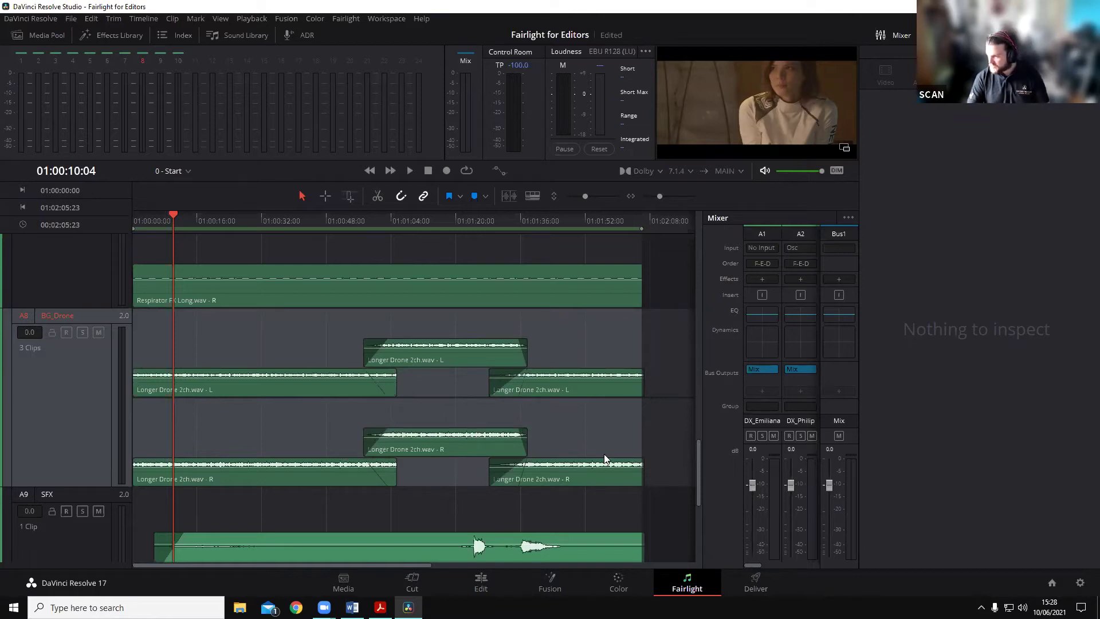
pyautogui.click(222, 19)
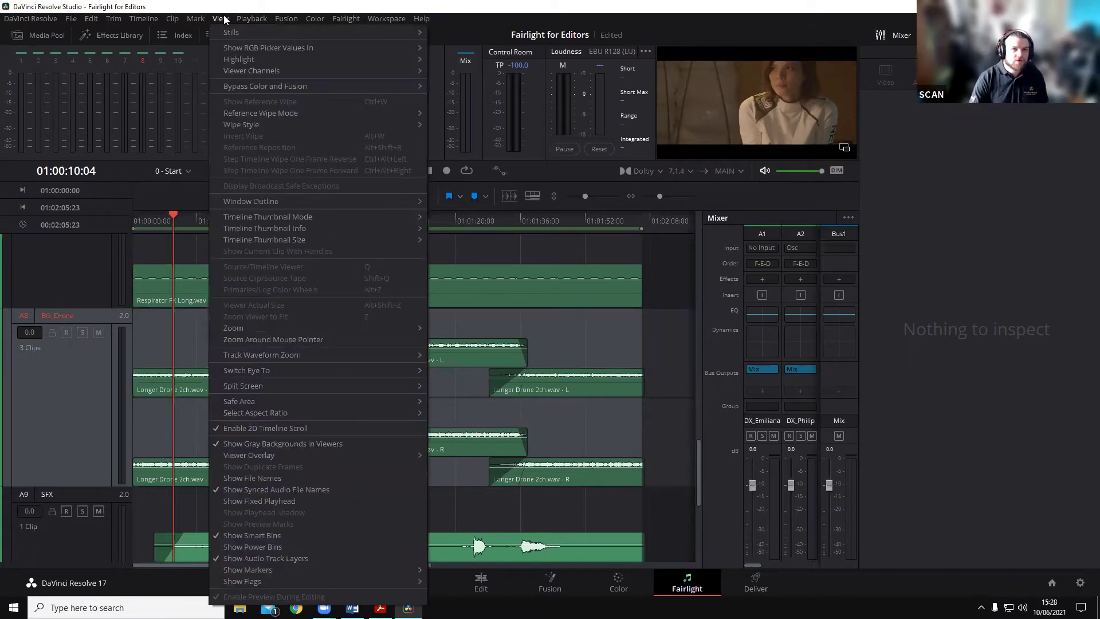
pyautogui.click(291, 558)
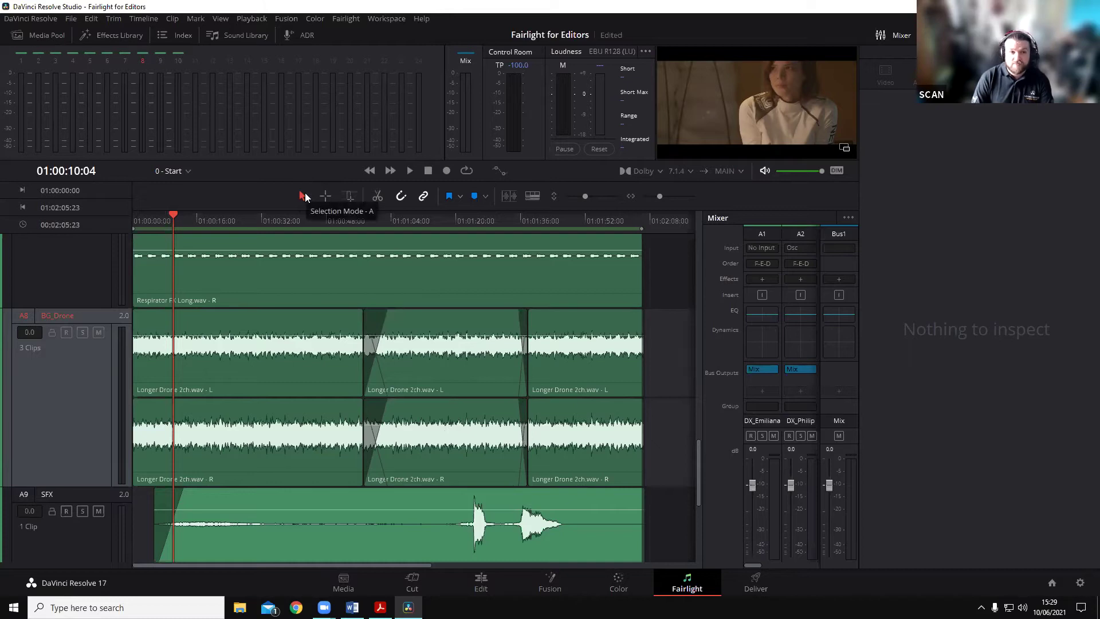
# Step: Try moving the Respirator FX Long clip and the third DX_Ada clip in Selection Mode, and undo the moves
pyautogui.click(277, 280)
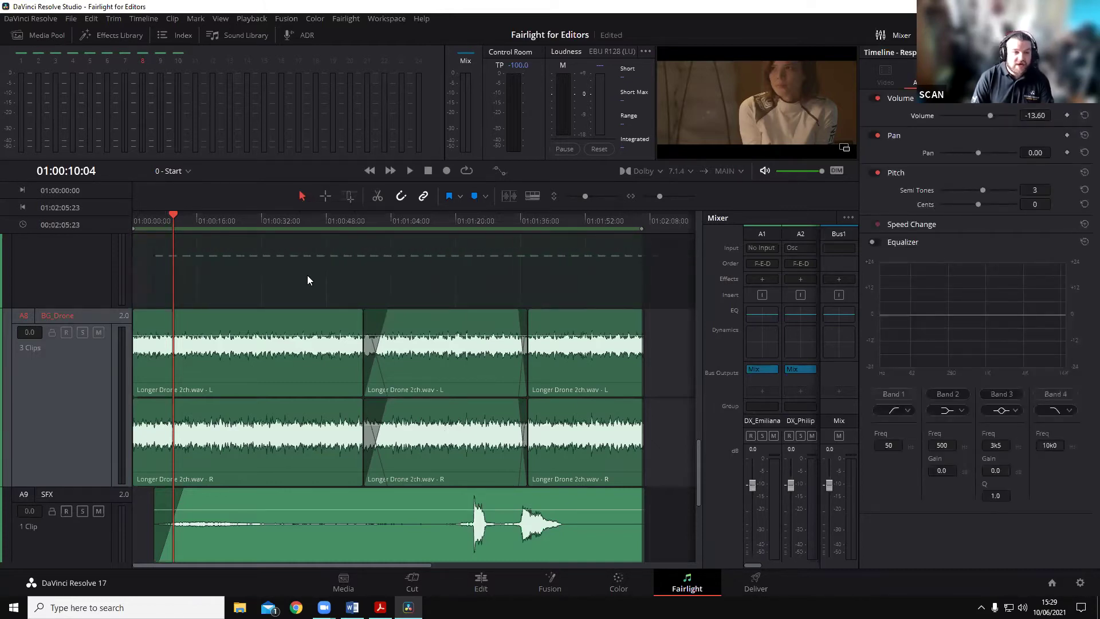
pyautogui.moveTo(286, 275)
pyautogui.mouseDown()
pyautogui.moveTo(321, 276)
pyautogui.moveTo(272, 289)
pyautogui.mouseUp()
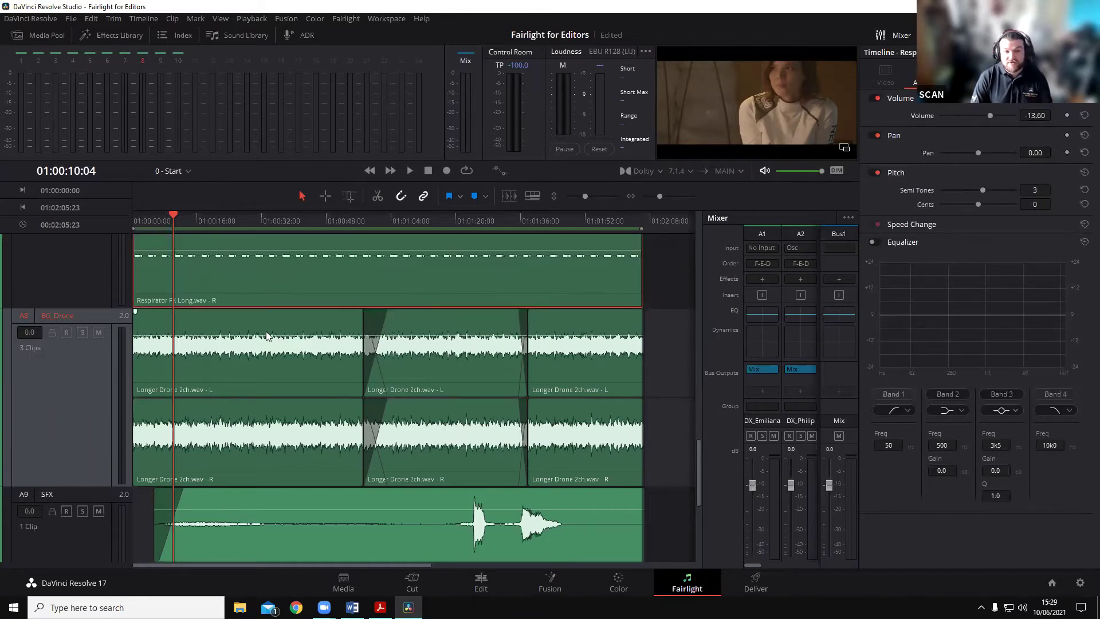
pyautogui.scroll(5, 272, 286)
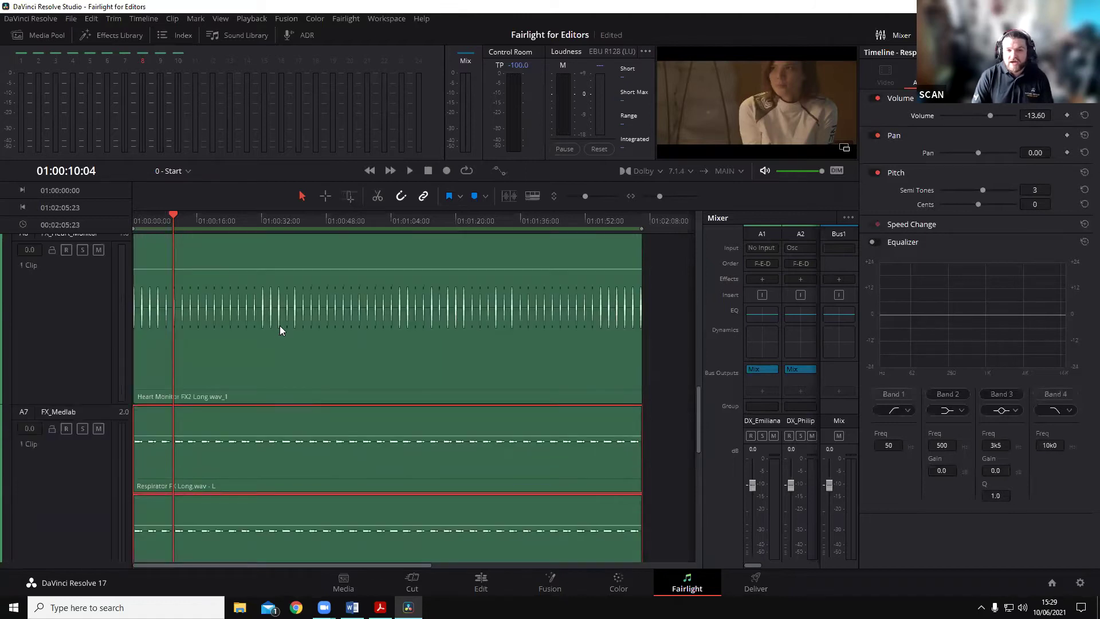
pyautogui.scroll(10, 319, 388)
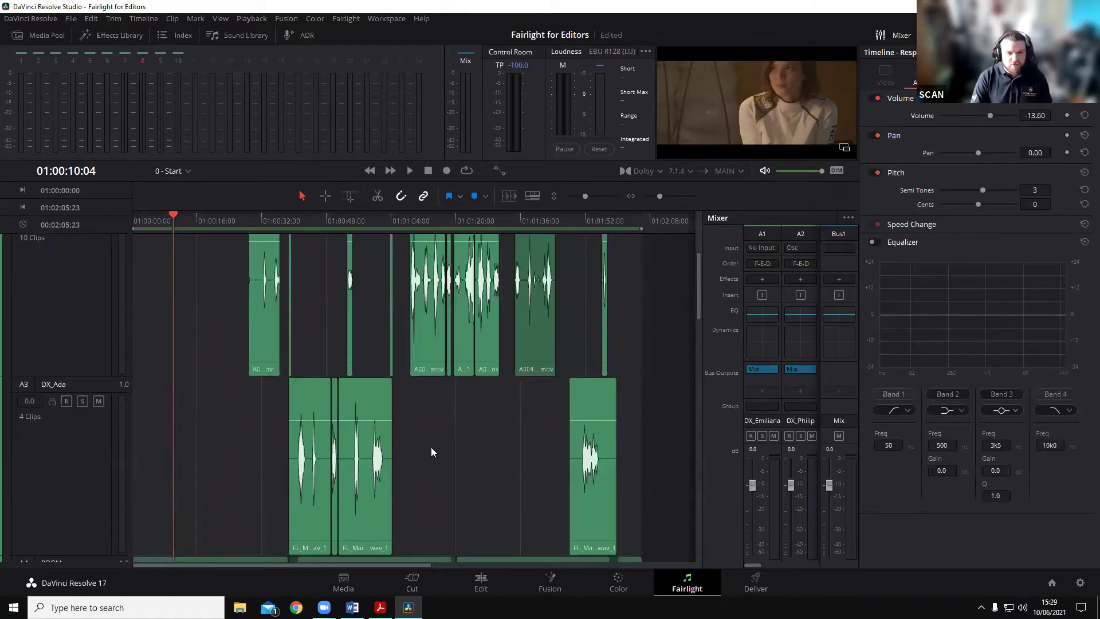
pyautogui.scroll(4, 431, 447)
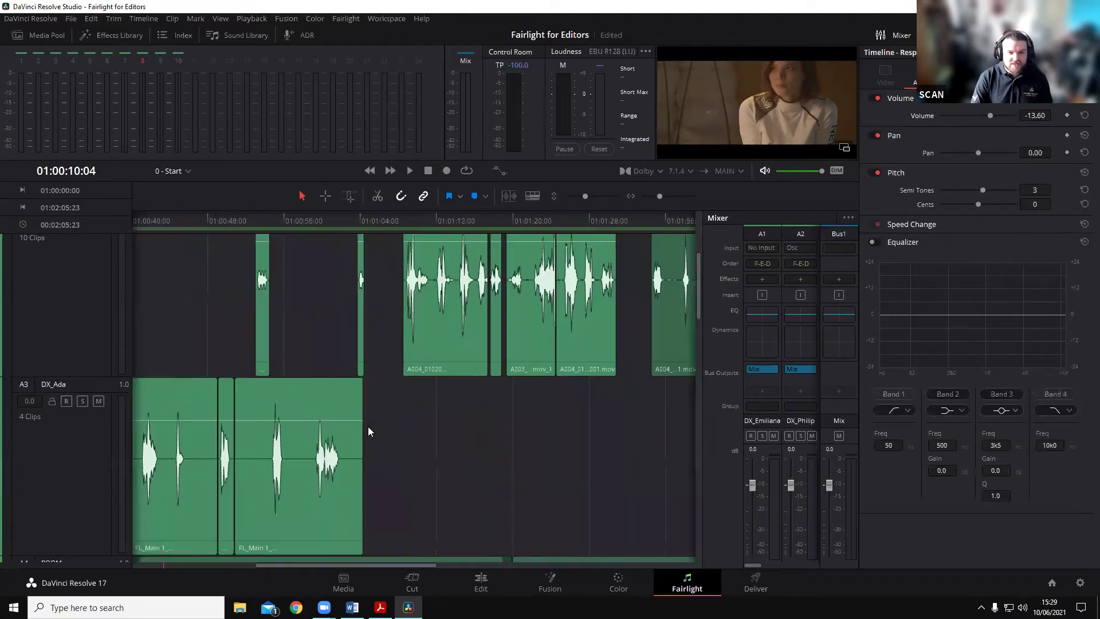
pyautogui.moveTo(274, 564); pyautogui.dragTo(324, 563)
pyautogui.moveTo(533, 510); pyautogui.dragTo(484, 492)
pyautogui.hotkey('ctrl', 'z')
pyautogui.hotkey('ctrl', 'z')
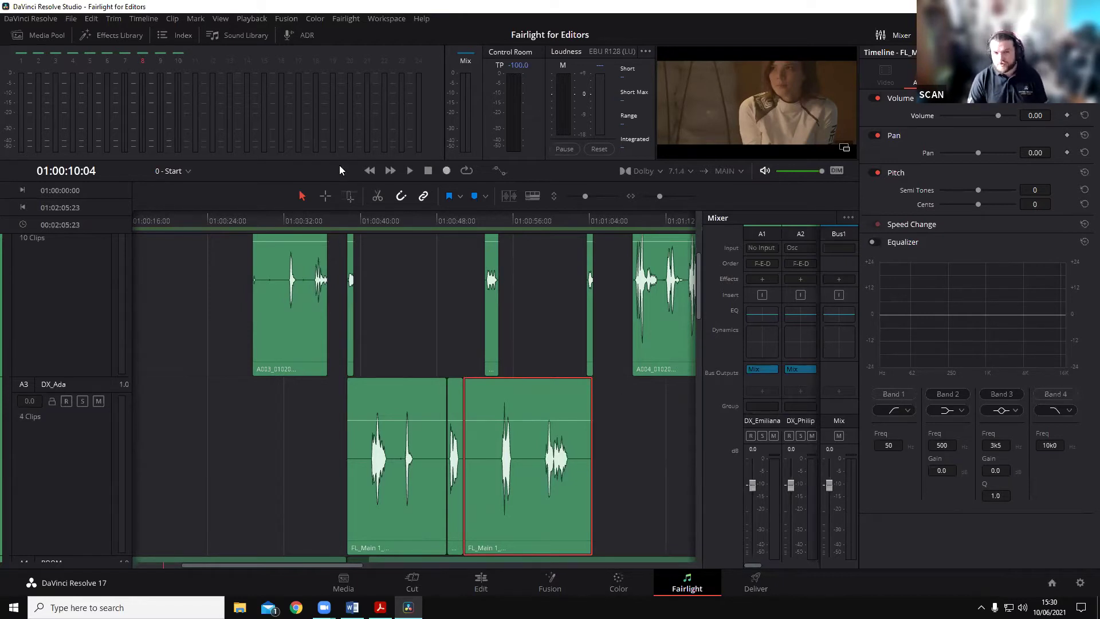
# Step: Select a DX_Ada range from 01:00:34:08 to 01:00:56:00 in range selection mode, try moving it, and undo the resulting split
pyautogui.click(324, 196)
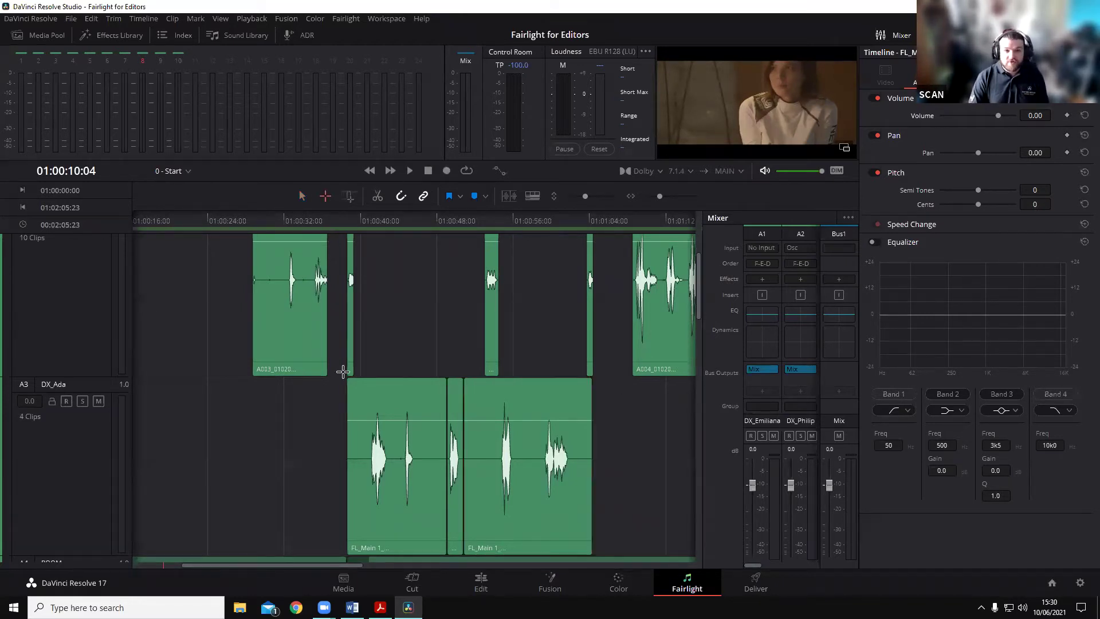
pyautogui.click(338, 437)
pyautogui.moveTo(339, 437); pyautogui.dragTo(514, 461)
pyautogui.scroll(-2, 338, 412)
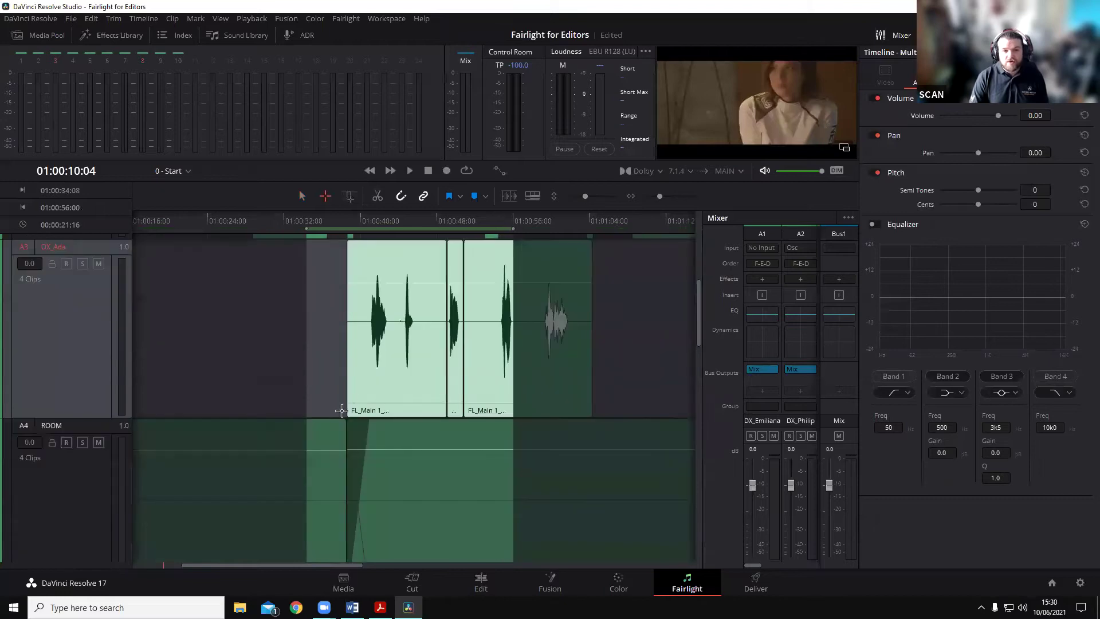
pyautogui.scroll(2, 349, 403)
pyautogui.scroll(-1, 396, 395)
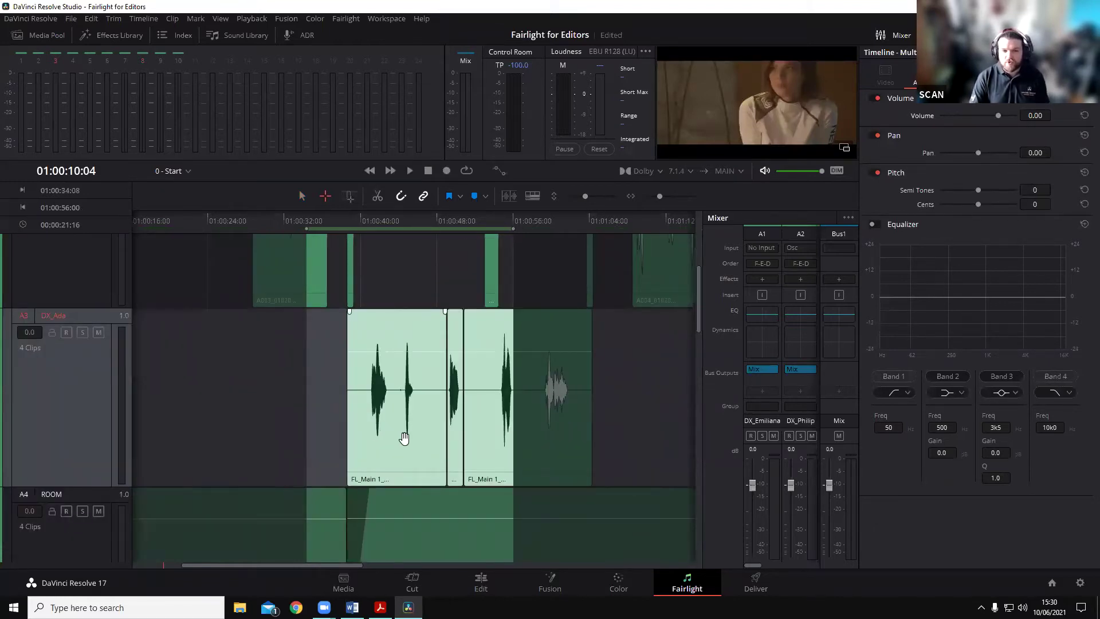
pyautogui.moveTo(388, 428); pyautogui.dragTo(360, 432)
pyautogui.click(276, 391)
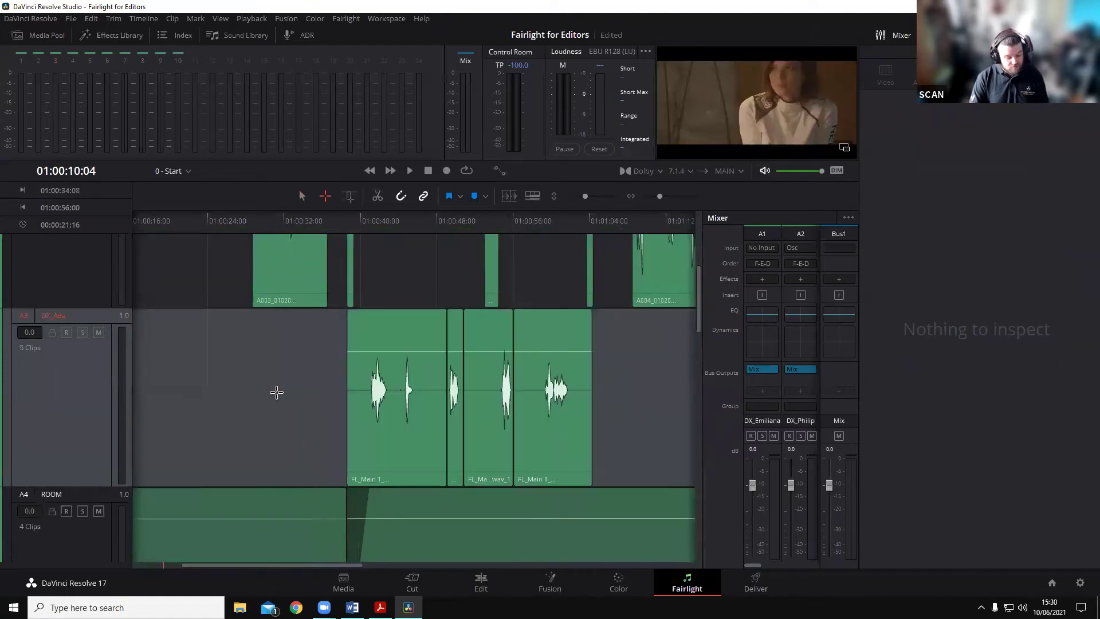
pyautogui.hotkey('ctrl', 'z')
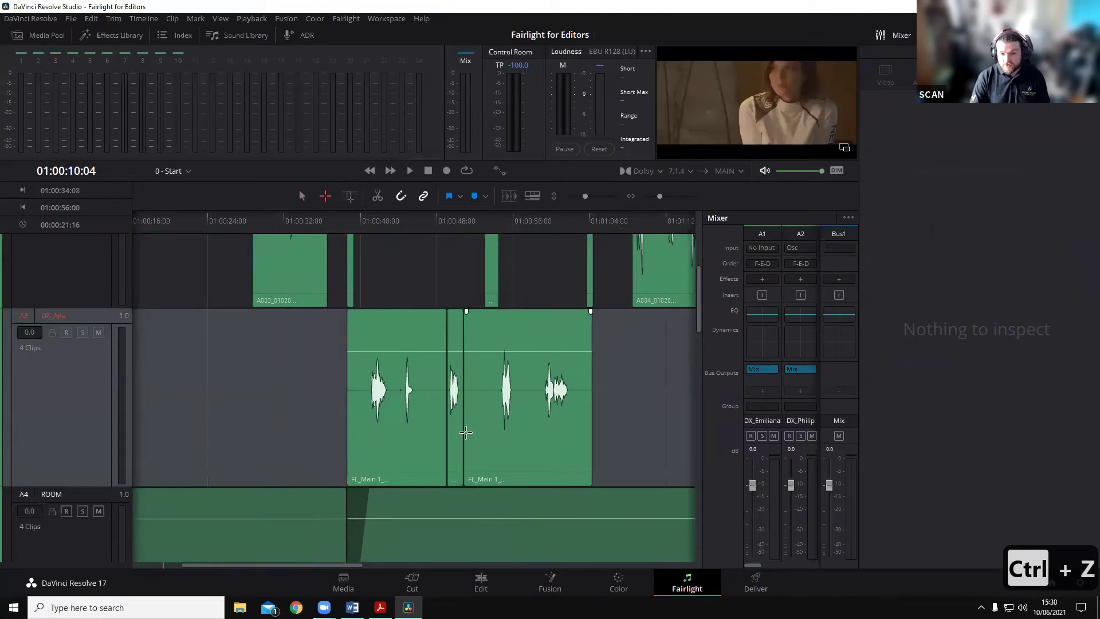
# Step: Range-select 01:00:53:23 to 01:00:56:06 on DX_Ada, try moving that section past the clip's end, undo the moves, and clear the range
pyautogui.moveTo(494, 331); pyautogui.dragTo(515, 405)
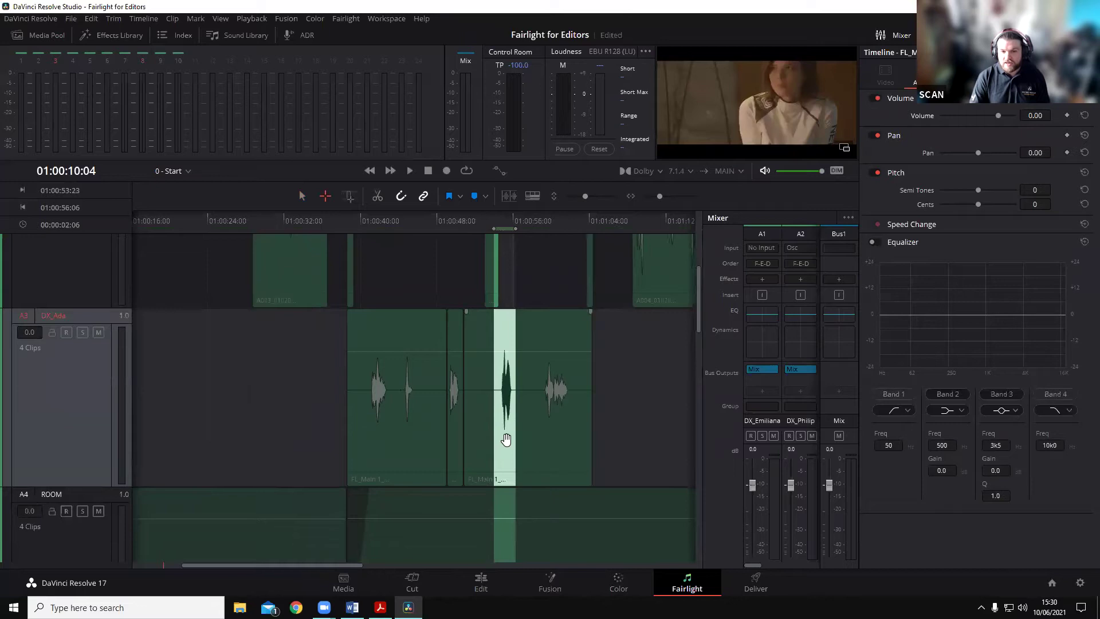
pyautogui.moveTo(506, 441); pyautogui.dragTo(626, 453)
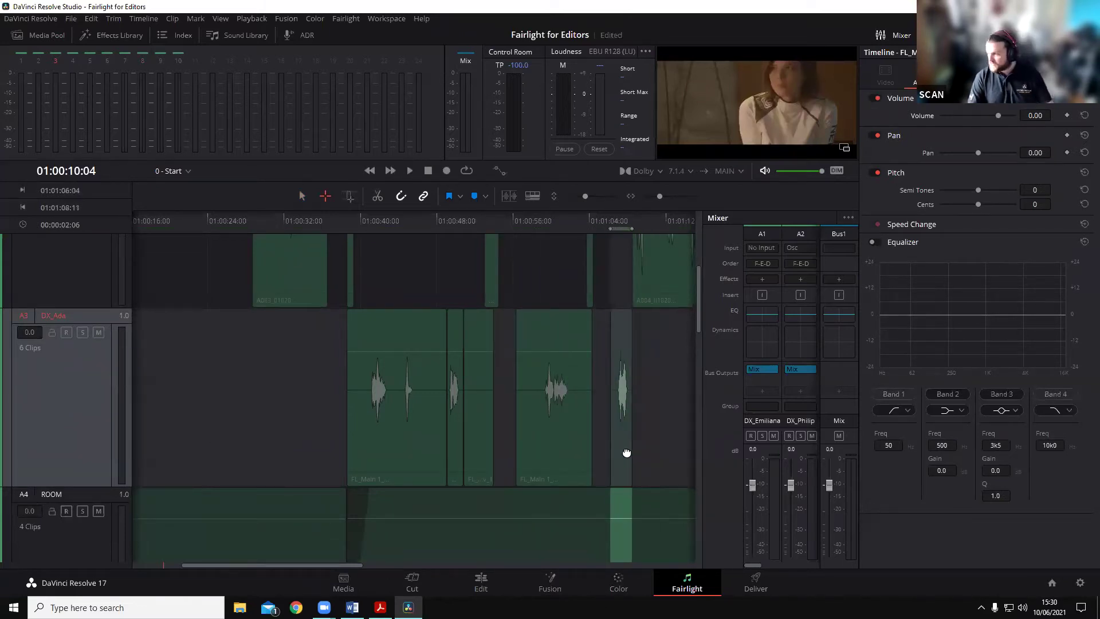
pyautogui.moveTo(626, 452); pyautogui.dragTo(614, 453)
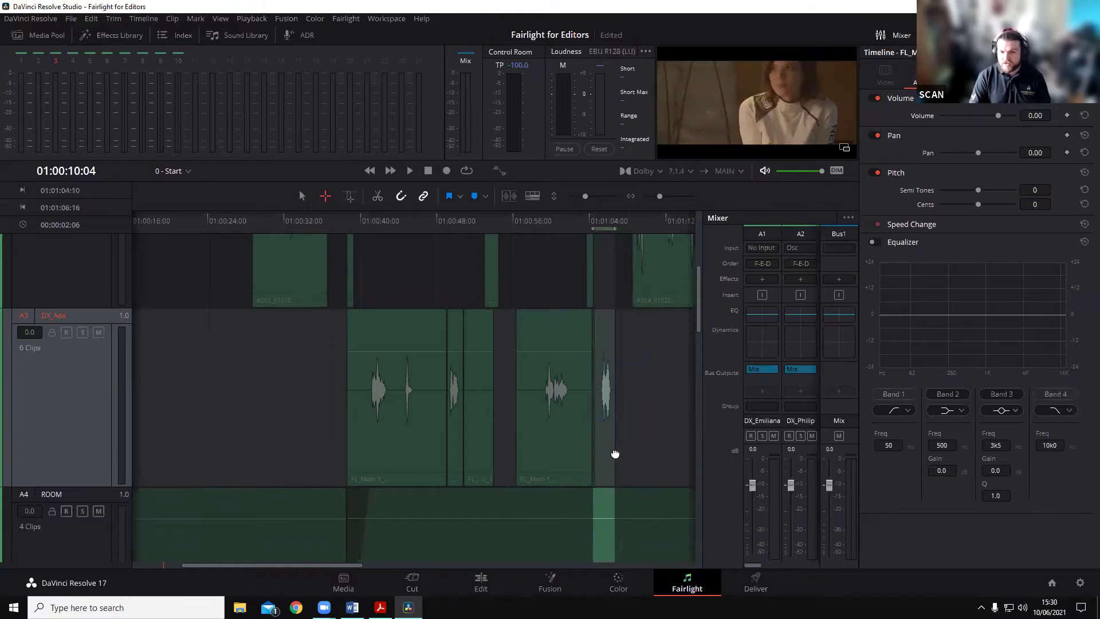
pyautogui.hotkey('ctrl', 'z')
pyautogui.hotkey('ctrl', 'z')
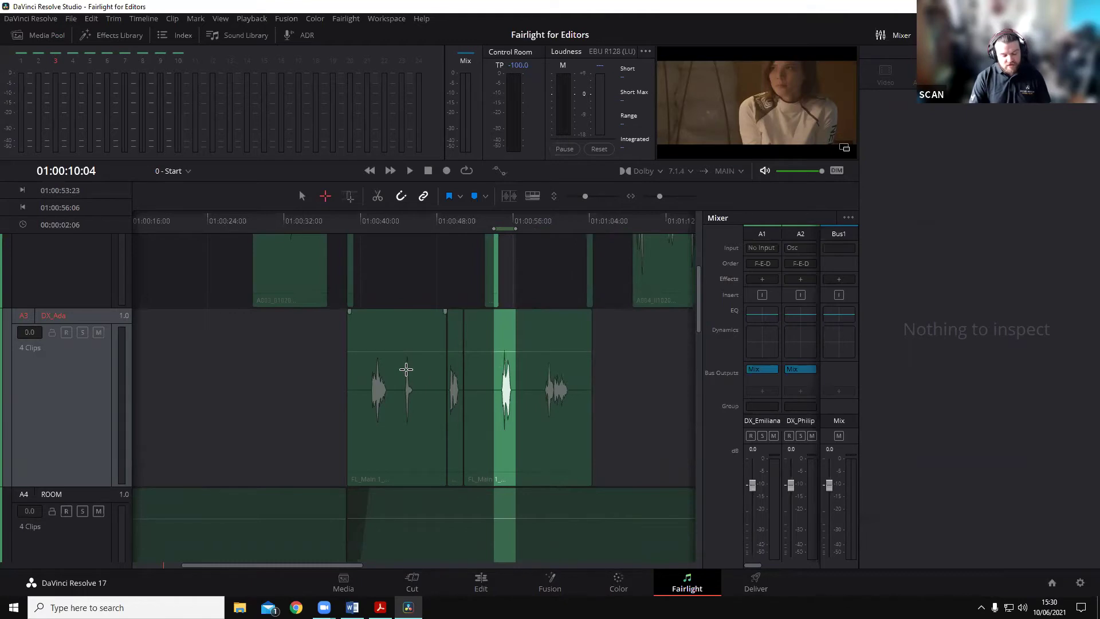
pyautogui.hotkey('alt', 'x')
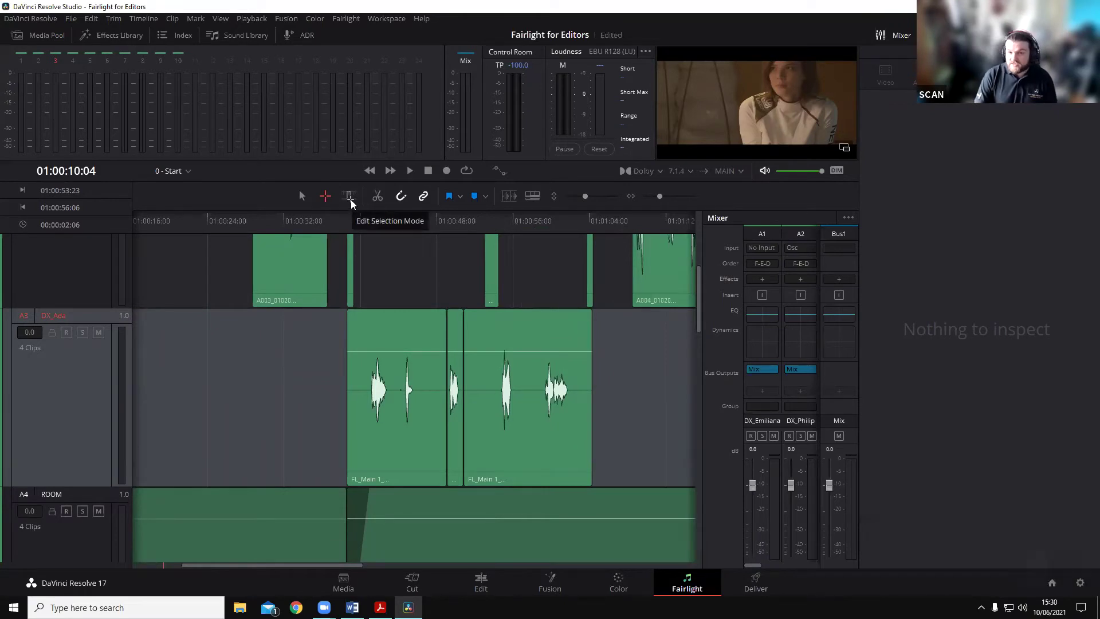
# Step: In Edit Selection Mode, select 01:00:53:04 to 01:01:01:03 on DX_Ada, try moving the section later, and undo the edit
pyautogui.click(351, 202)
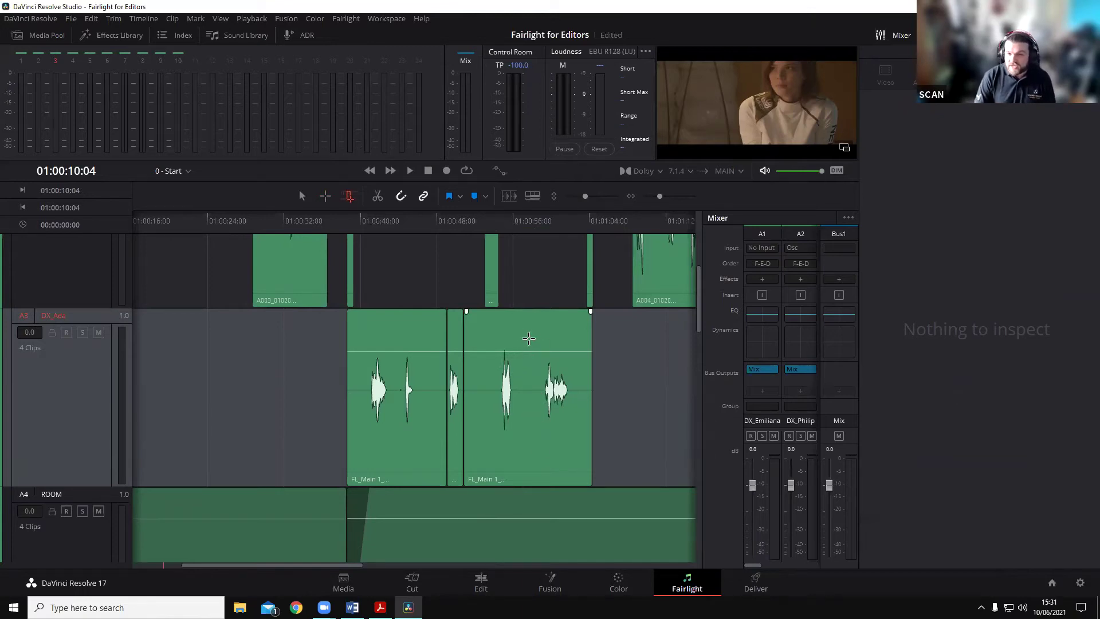
pyautogui.moveTo(486, 321); pyautogui.dragTo(561, 365)
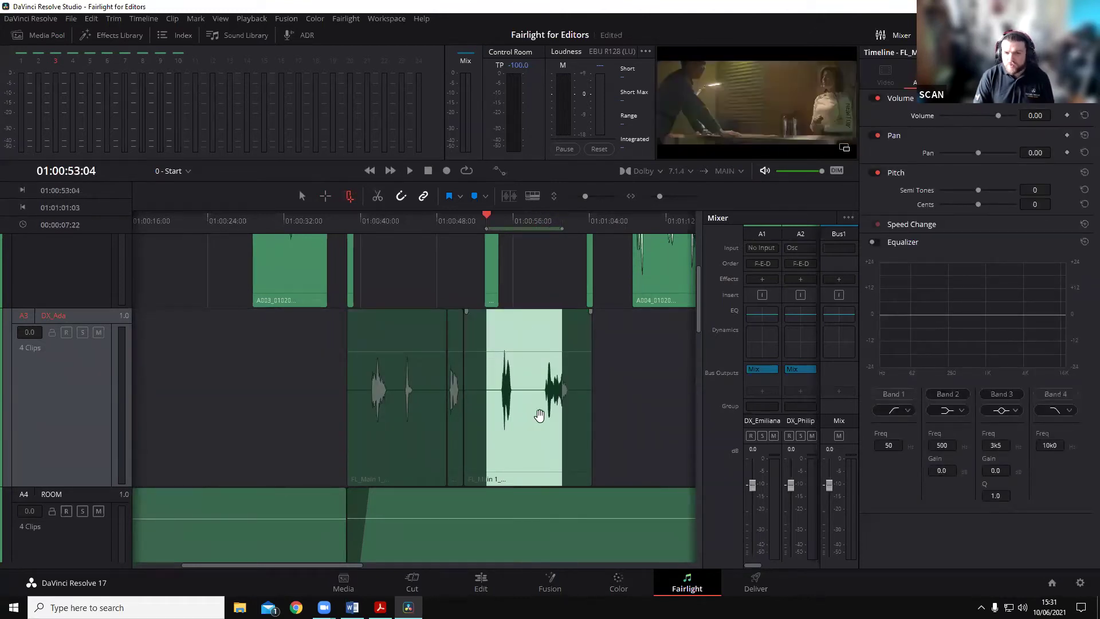
pyautogui.moveTo(523, 414); pyautogui.dragTo(588, 406)
pyautogui.hotkey('ctrl', 'z')
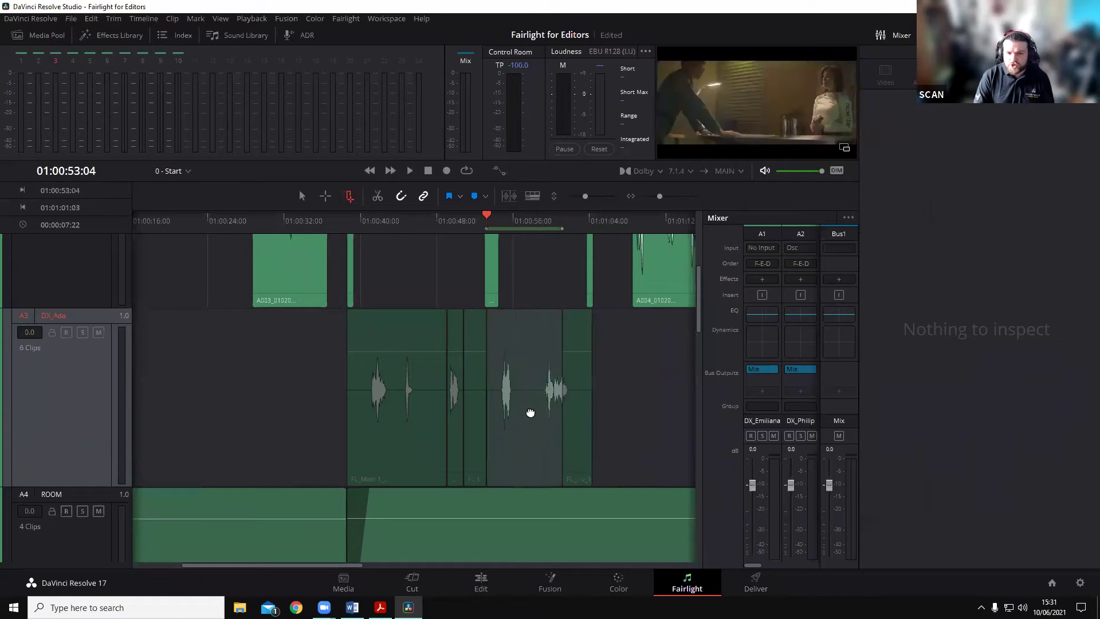
pyautogui.hotkey('ctrl', 'z')
pyautogui.hotkey('ctrl', 'z')
pyautogui.hotkey('ctrl', 'z')
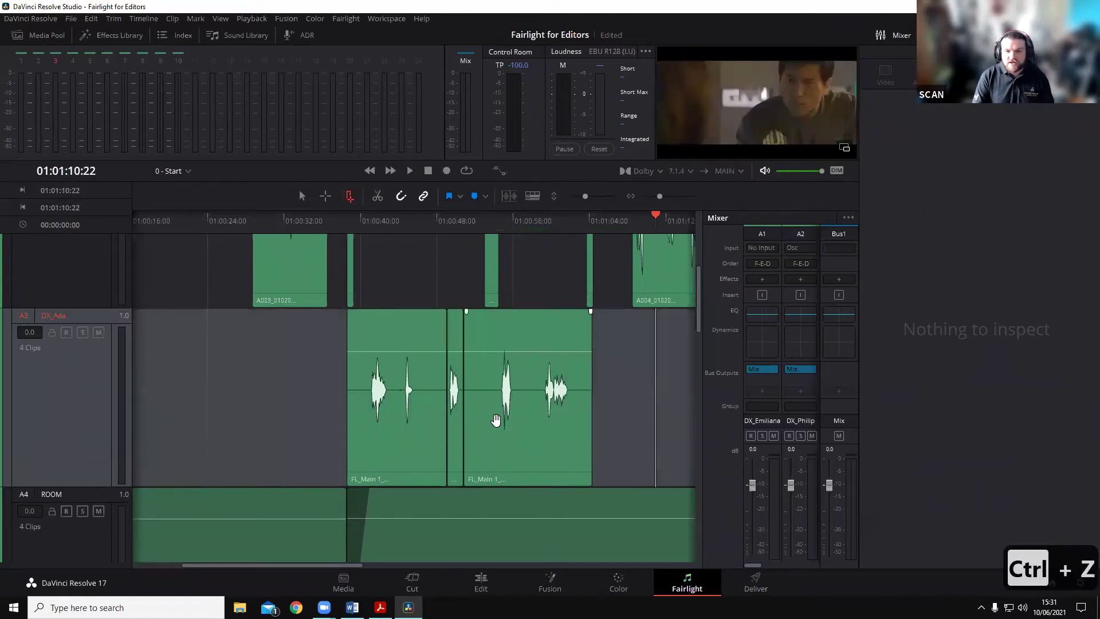
# Step: Select the whole third DX_Ada clip as a range, clear its in and out points, and return to Selection Mode
pyautogui.moveTo(515, 442); pyautogui.dragTo(539, 449)
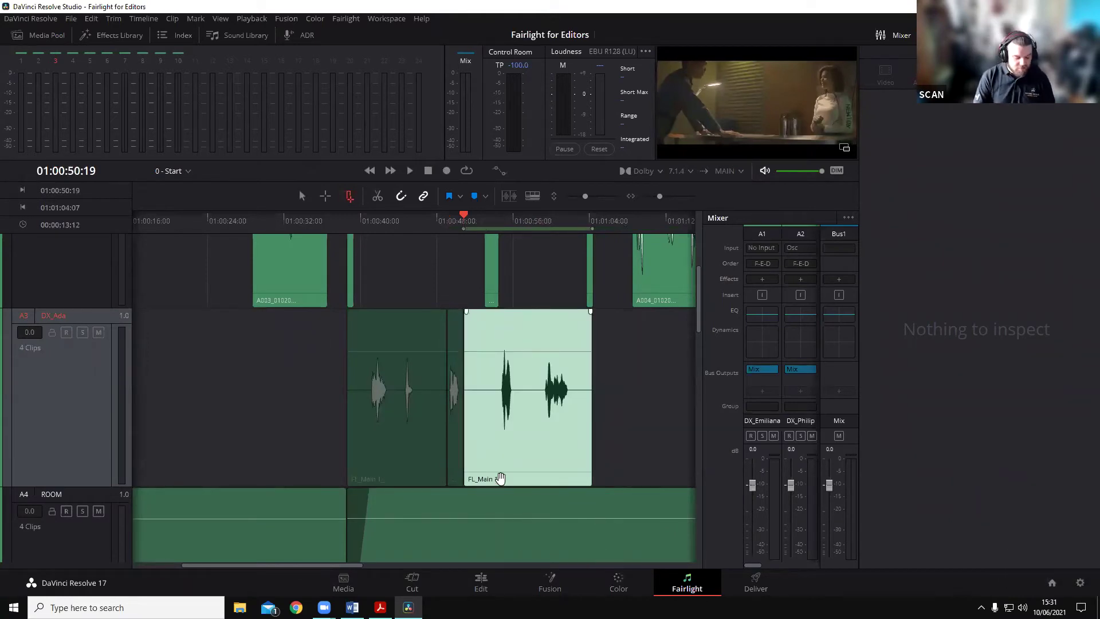
pyautogui.hotkey('alt', 'x')
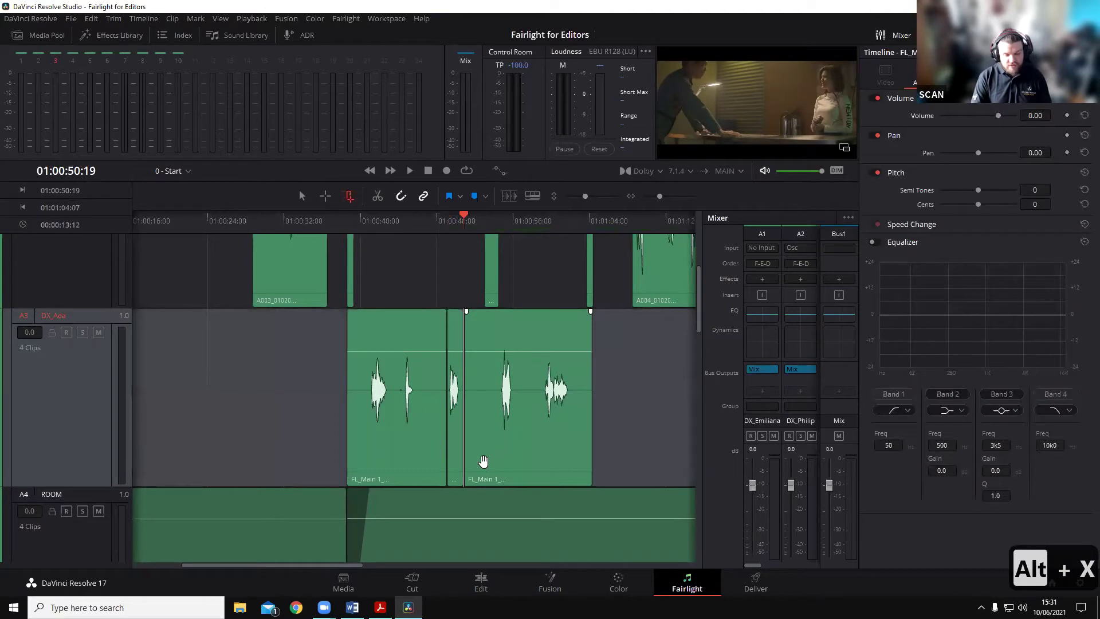
pyautogui.press('a')
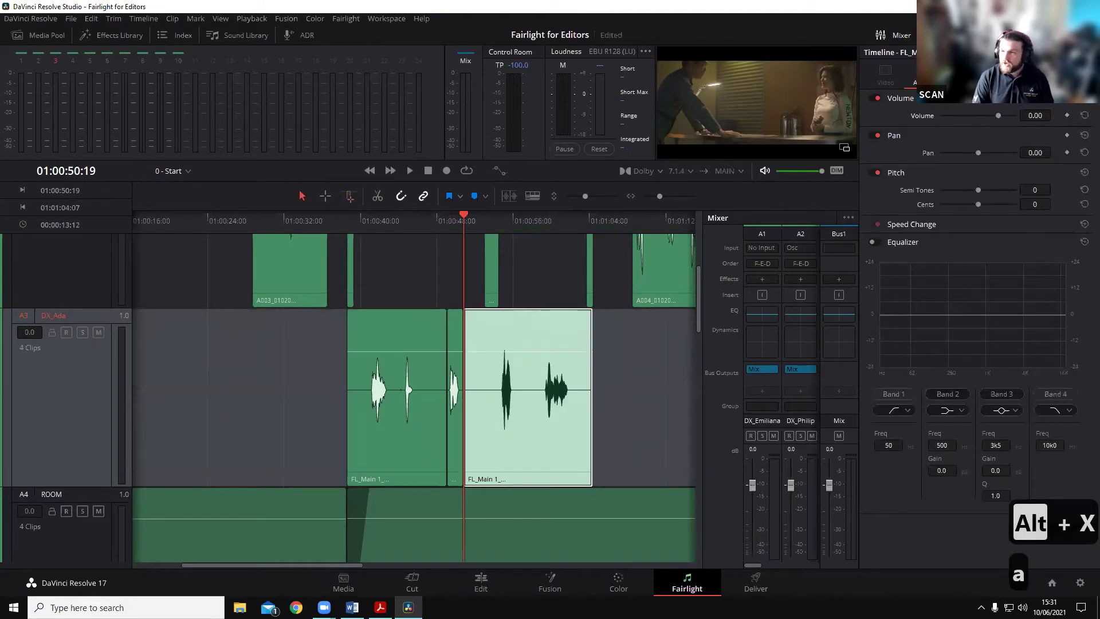
pyautogui.hotkey('shift', 'z')
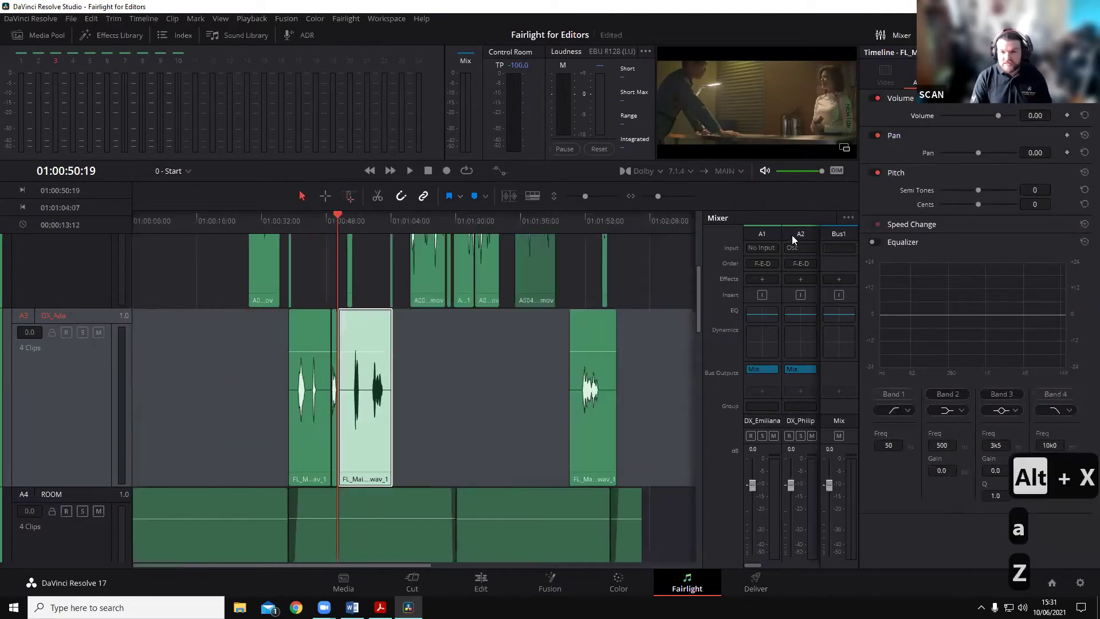
# Step: Hide the Inspector and enable Elastic Wave on the third DX_Ada clip
pyautogui.click(948, 35)
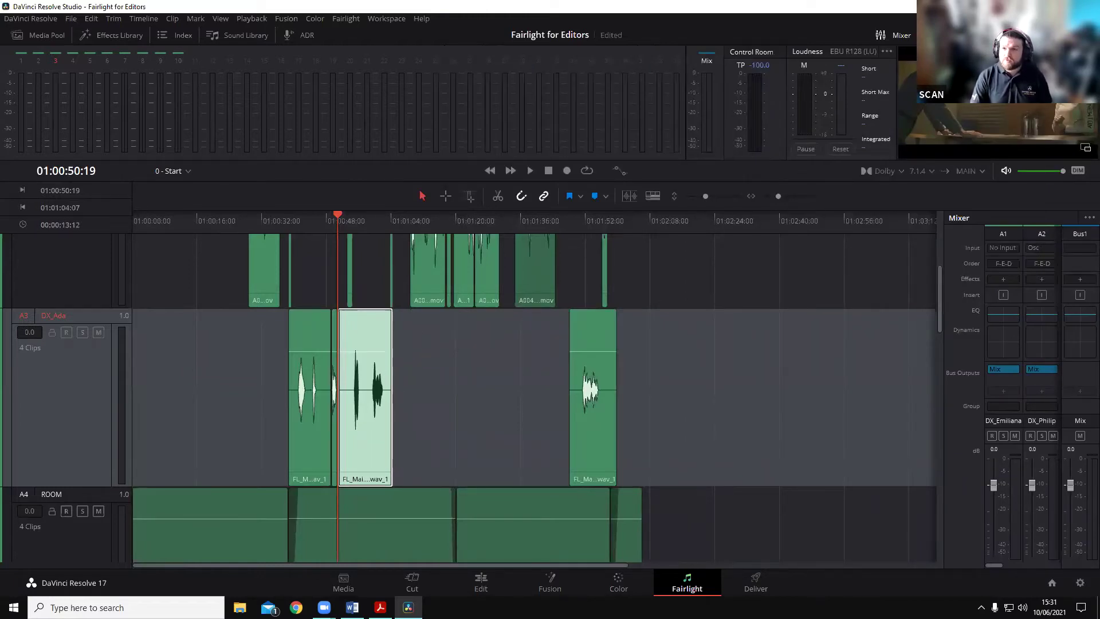
pyautogui.click(948, 35)
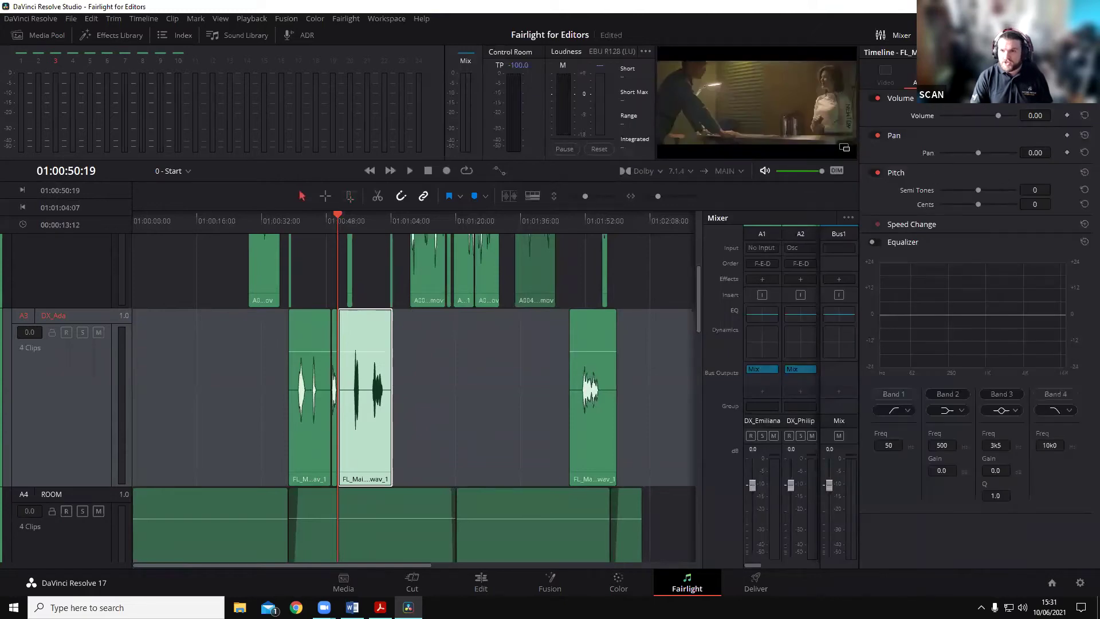
pyautogui.click(948, 35)
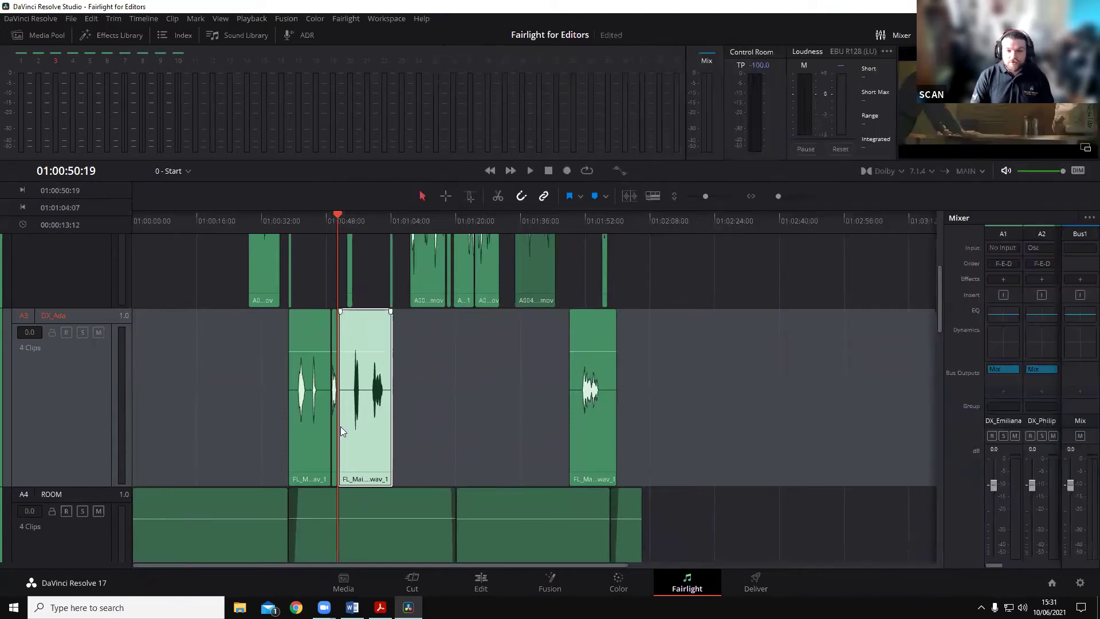
pyautogui.rightClick(377, 422)
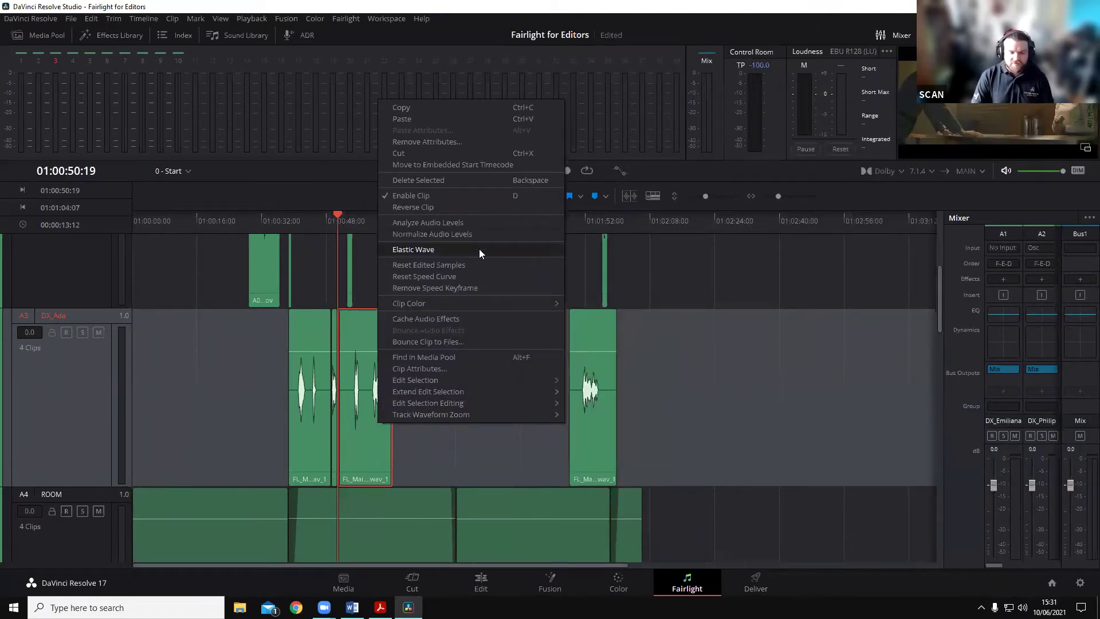
pyautogui.click(373, 445)
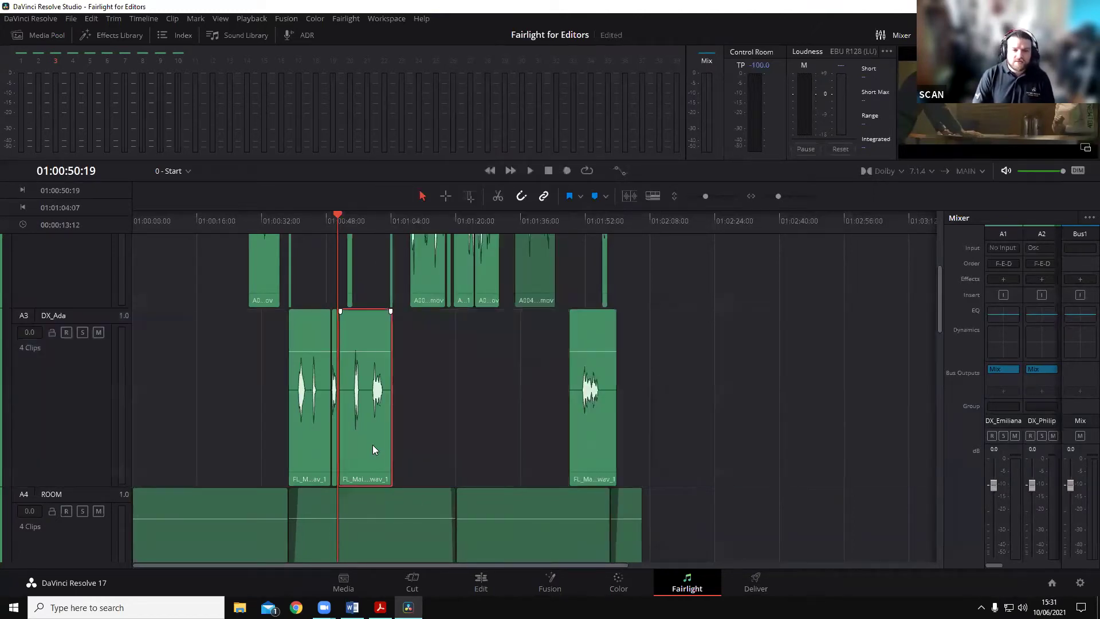
pyautogui.rightClick(370, 444)
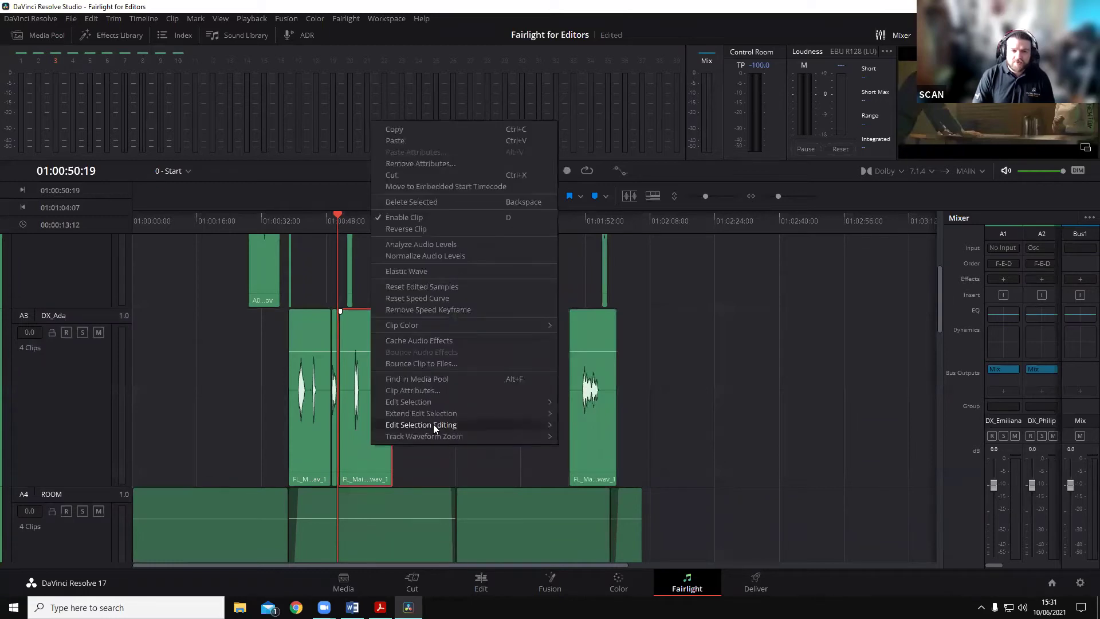
pyautogui.click(437, 273)
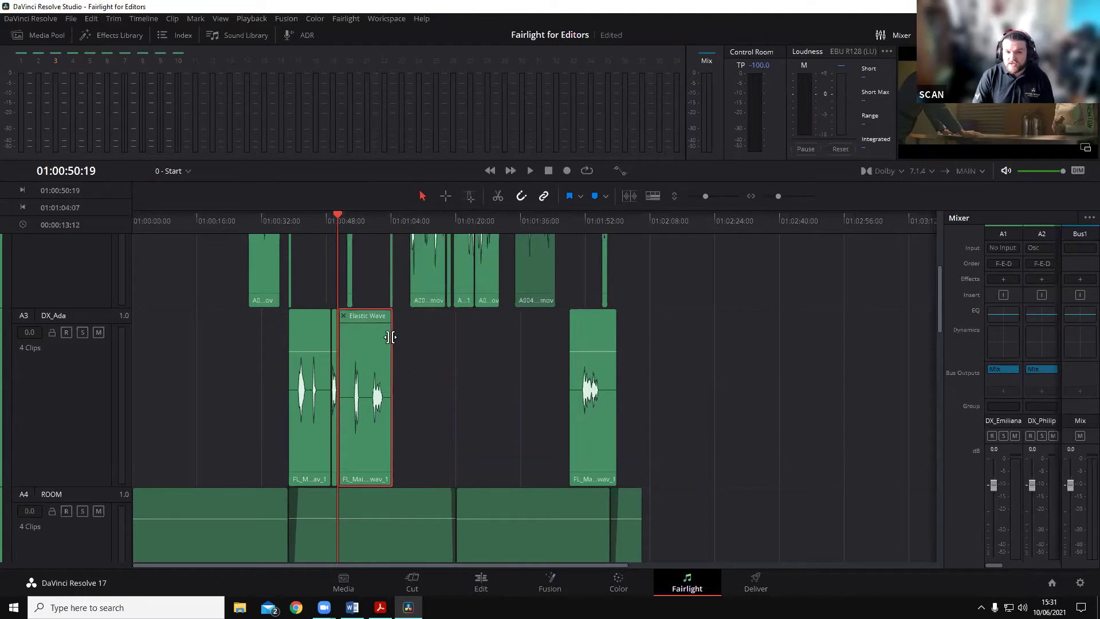
# Step: Stretch the Elastic Wave clip out to the start of the fourth DX_Ada clip, solo the track and play it from about 01:01:07
pyautogui.moveTo(391, 337); pyautogui.dragTo(394, 394)
pyautogui.moveTo(534, 393); pyautogui.dragTo(568, 395)
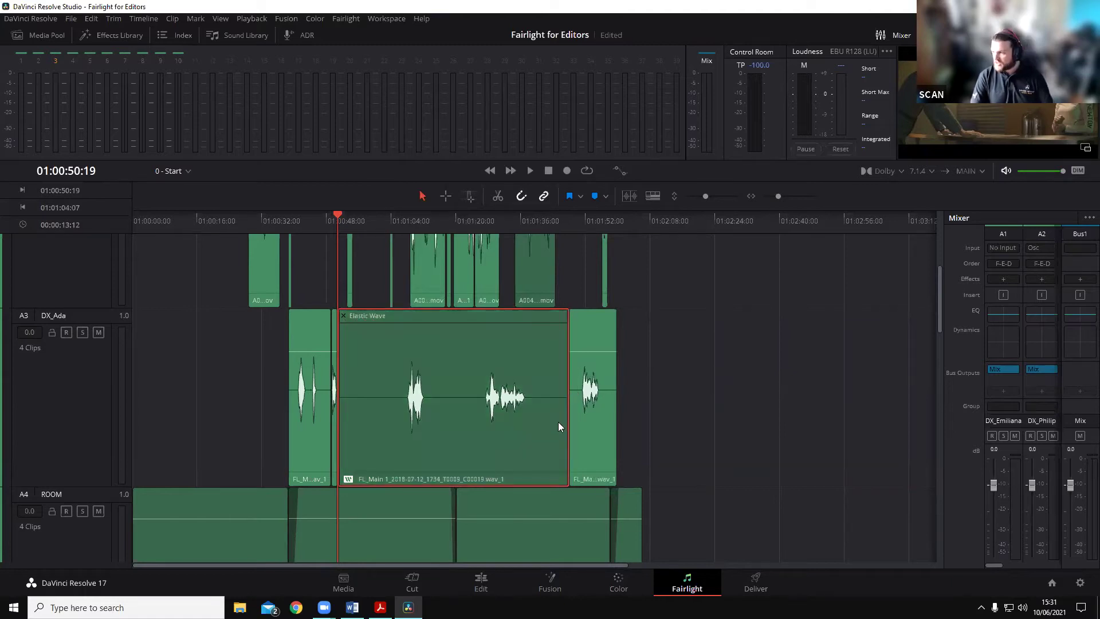
pyautogui.click(82, 333)
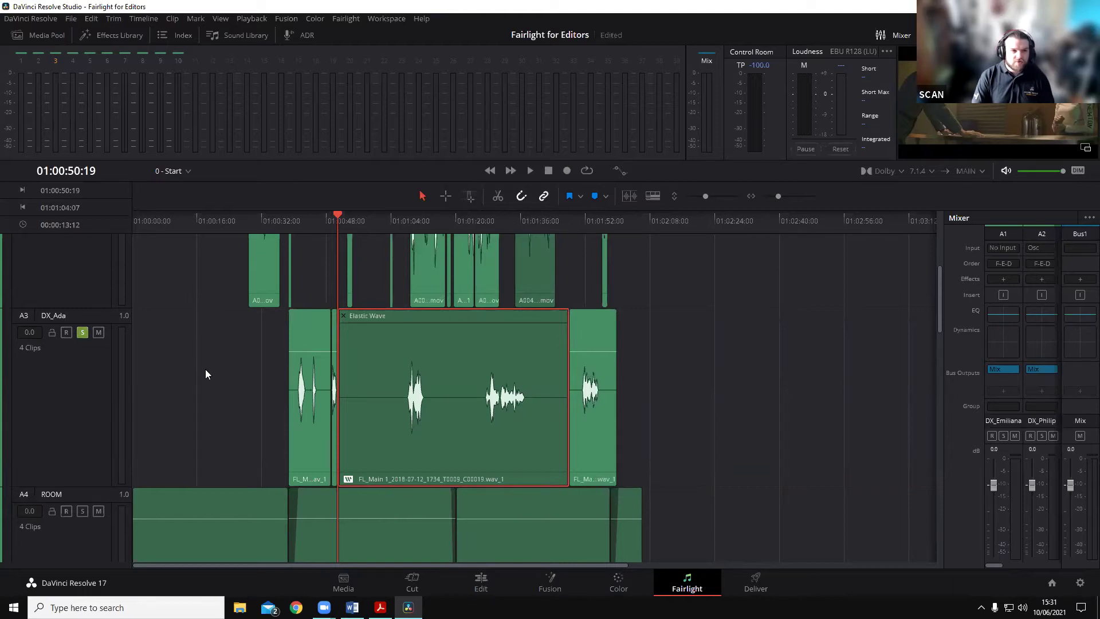
pyautogui.moveTo(387, 219); pyautogui.dragTo(404, 221)
pyautogui.press('space')
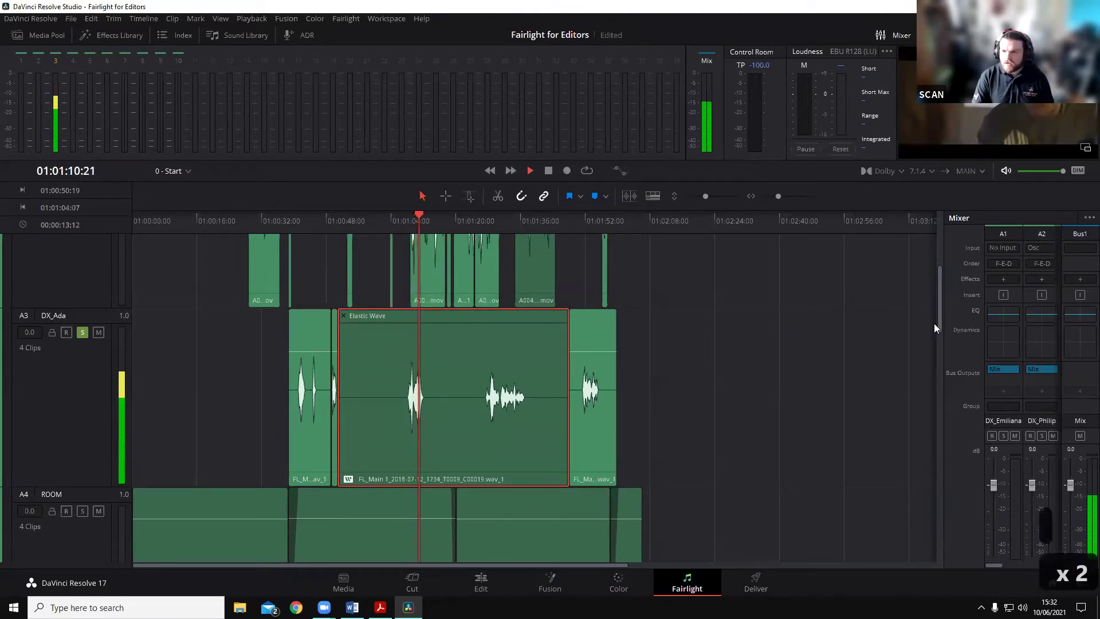
# Step: Set the monitoring source to Mix and replay the stretched DX_Ada clip's first line of dialogue
pyautogui.click(897, 169)
pyautogui.click(890, 199)
pyautogui.click(354, 219)
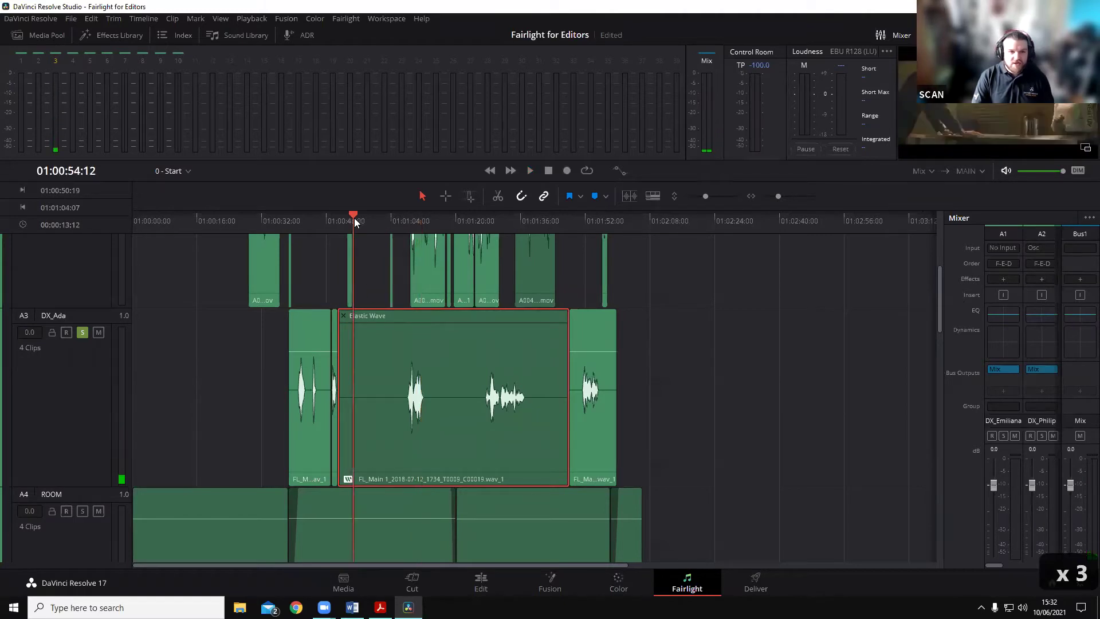
pyautogui.click(393, 220)
pyautogui.press('space')
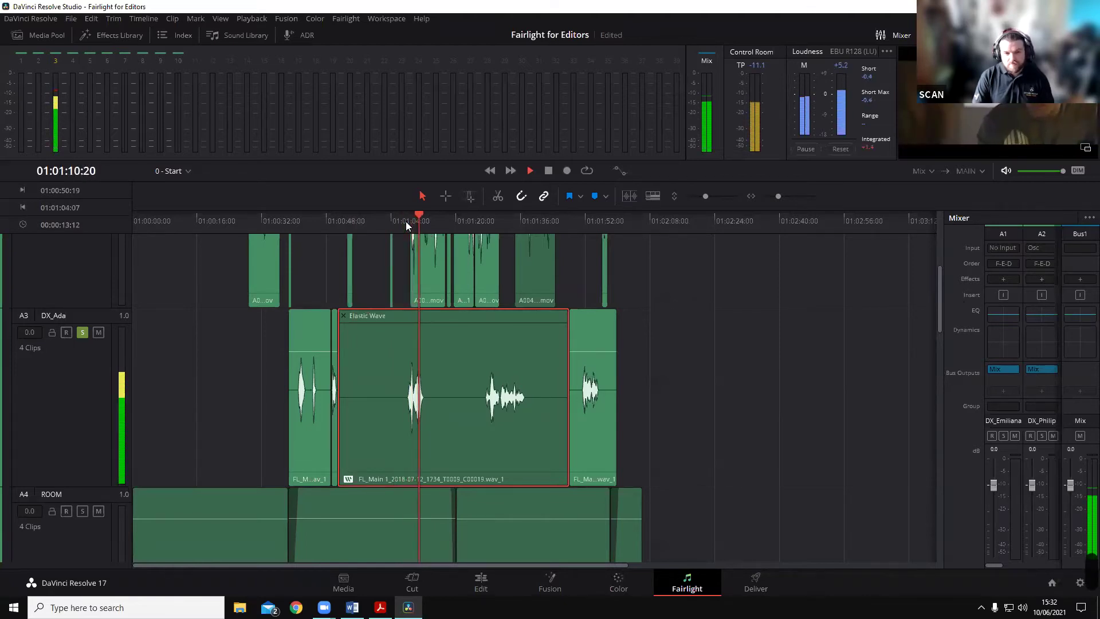
pyautogui.press('space')
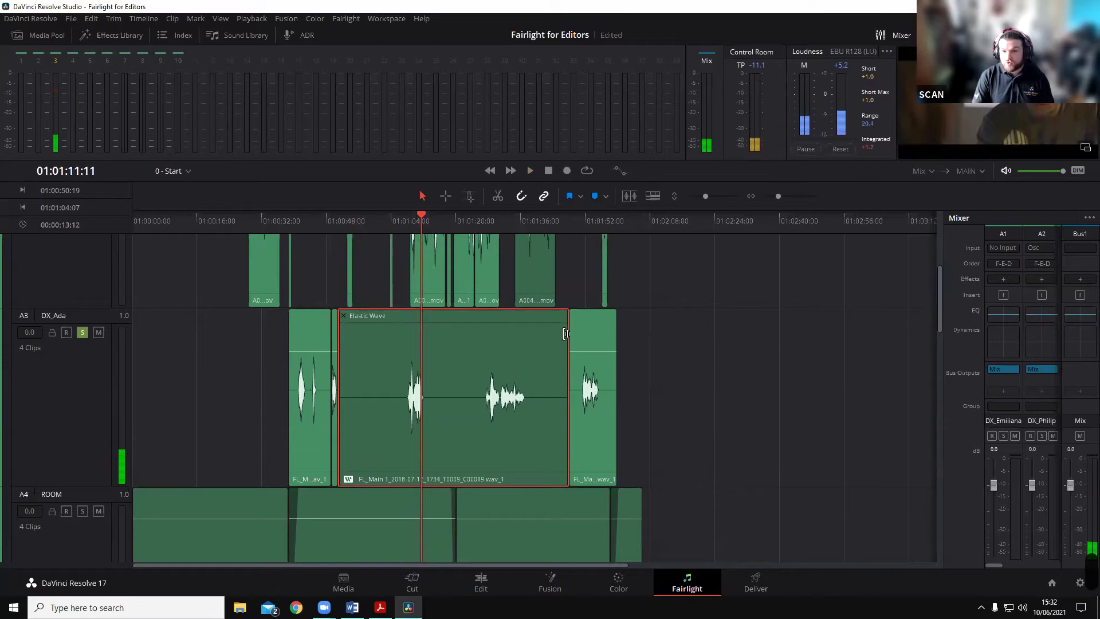
# Step: Shorten the stretched DX_Ada clip to end at about 01:01:19, play it, and undo both stretches
pyautogui.moveTo(567, 335); pyautogui.dragTo(452, 347)
pyautogui.click(403, 224)
pyautogui.press('space')
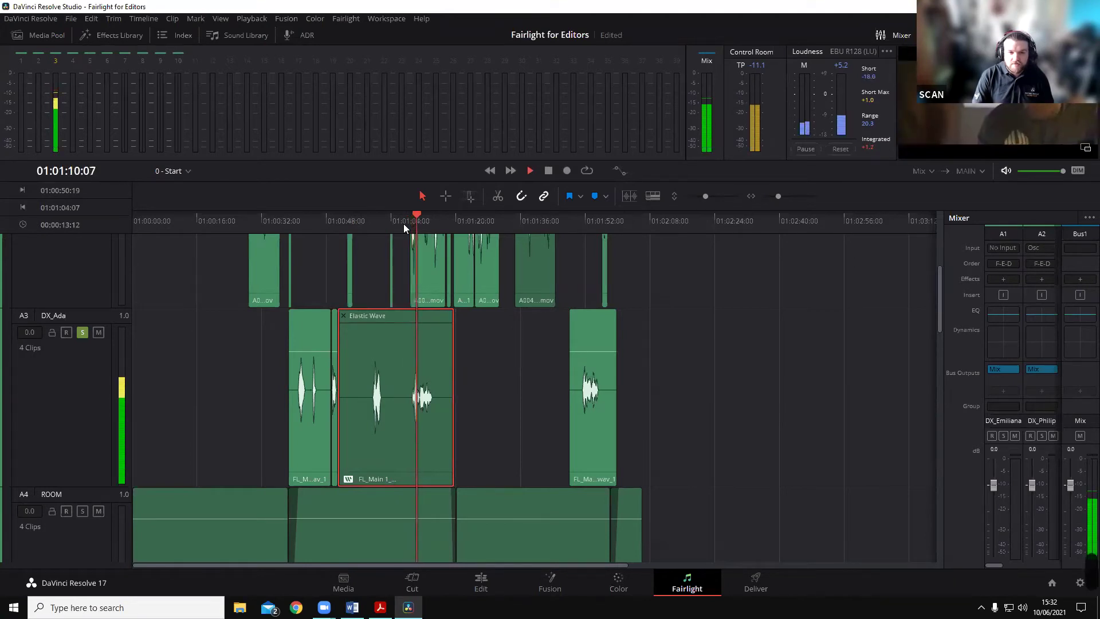
pyautogui.press('space')
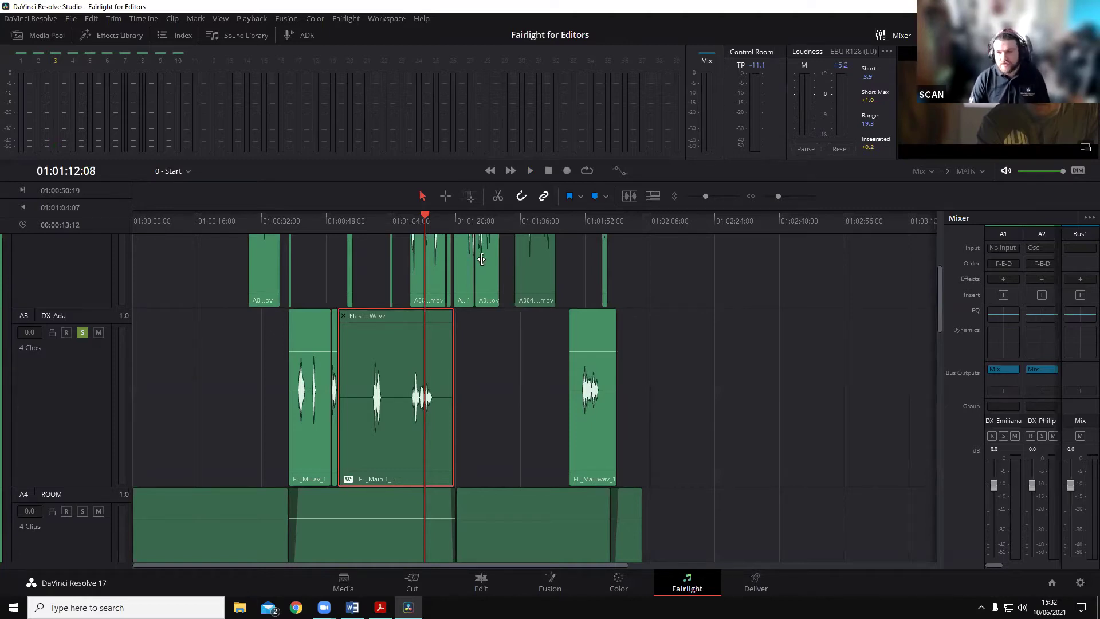
pyautogui.hotkey('ctrl', 'z')
pyautogui.hotkey('ctrl', 'z')
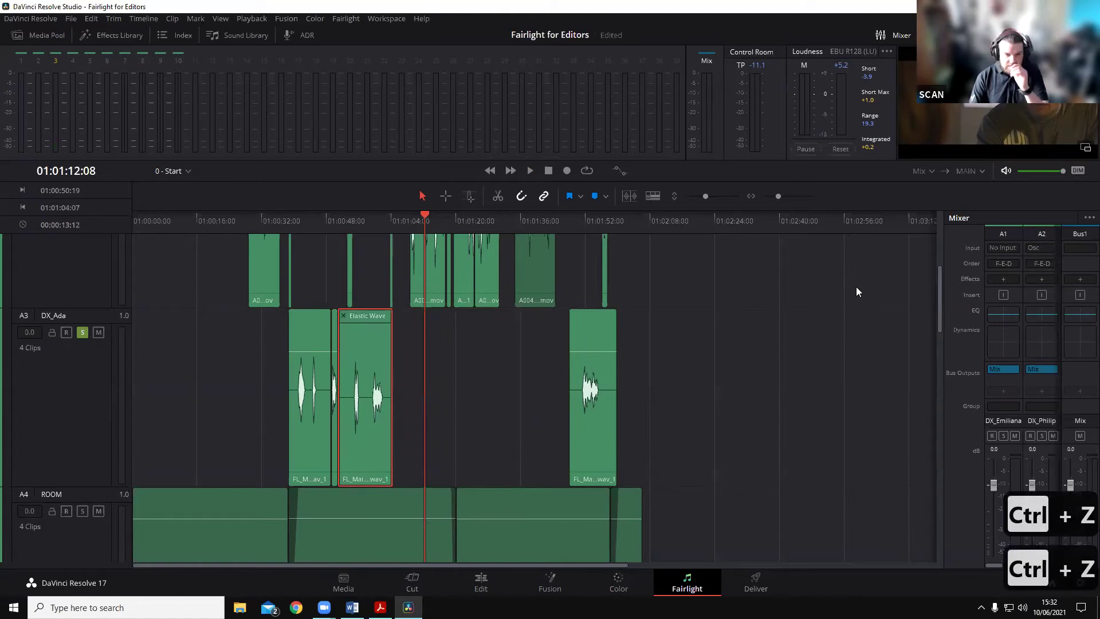
# Step: Show the transient detection controls on the track headers, with the FX_Heart_Monitor track in view
pyautogui.scroll(-3, 76, 358)
pyautogui.scroll(3, 76, 358)
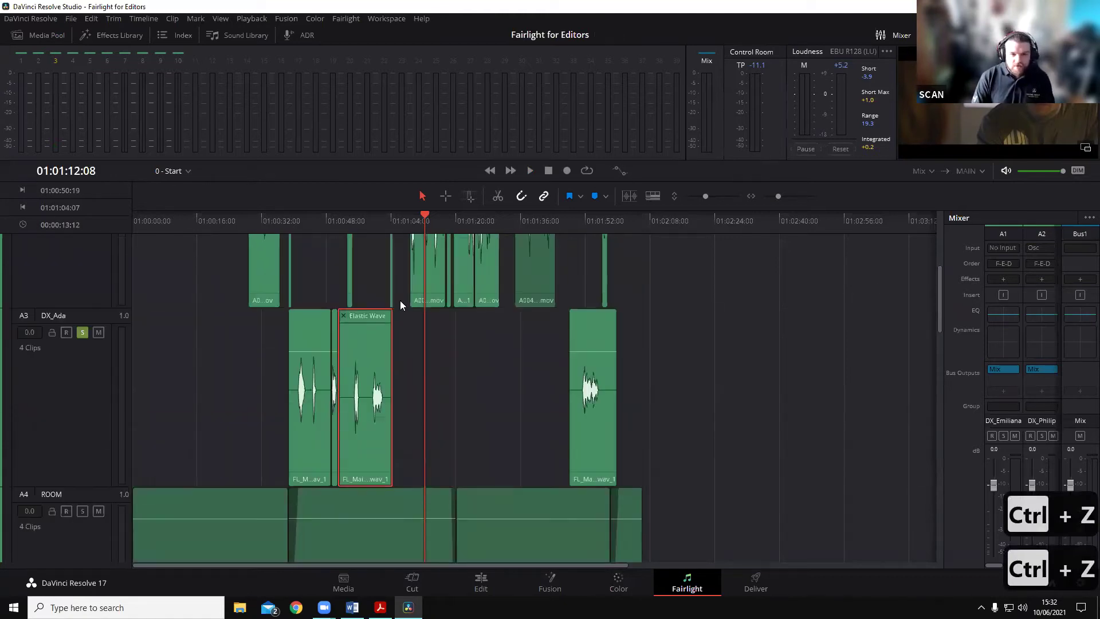
pyautogui.scroll(-3, 583, 303)
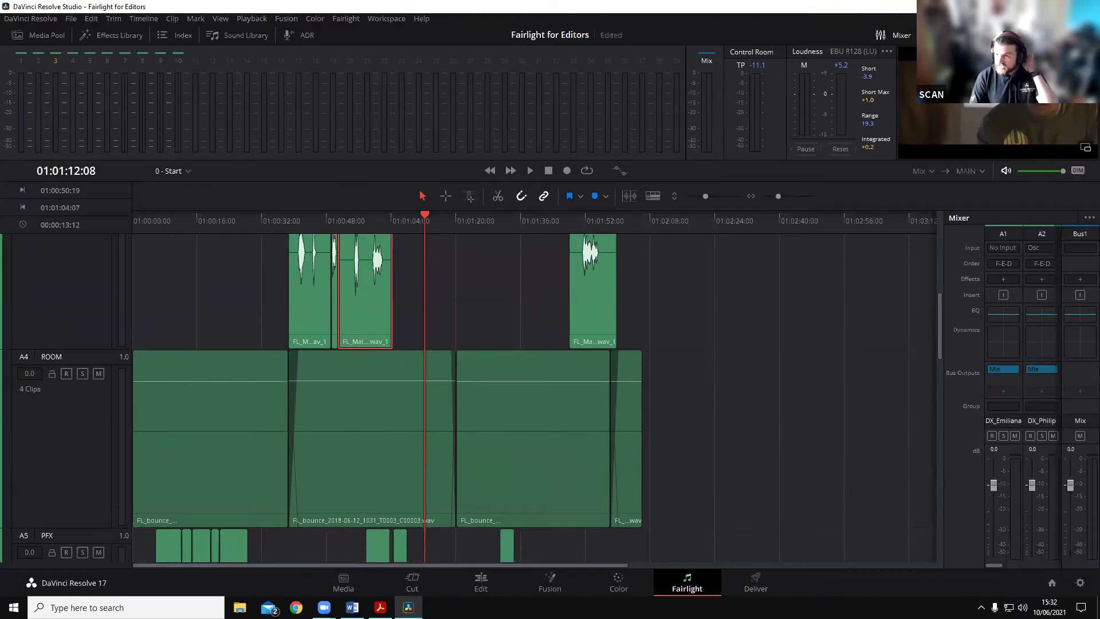
pyautogui.scroll(-5, 322, 323)
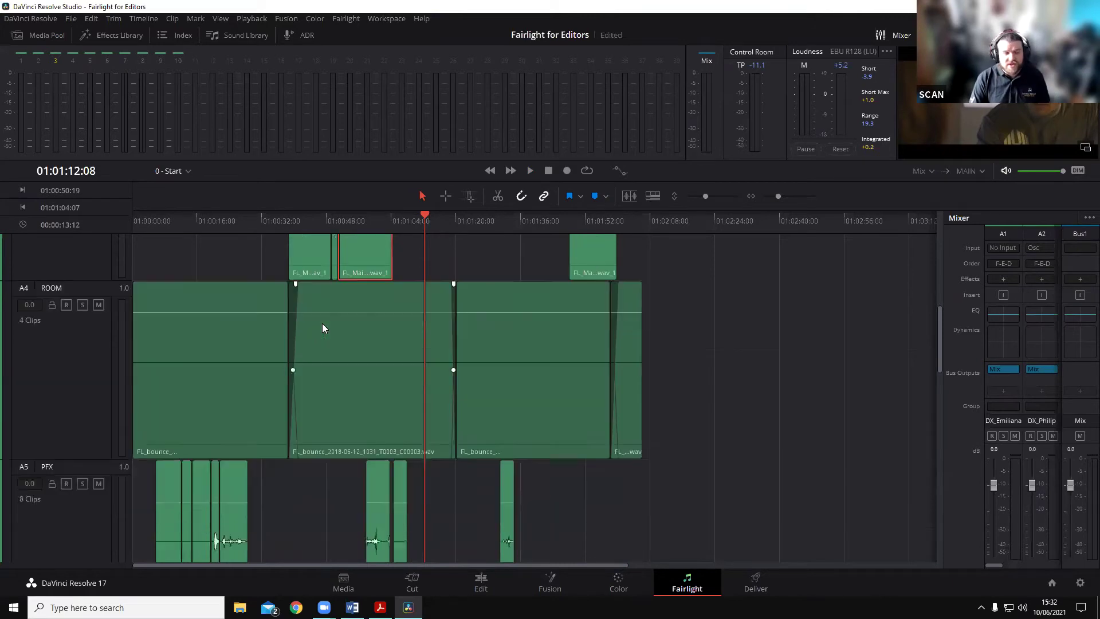
pyautogui.scroll(-1, 258, 350)
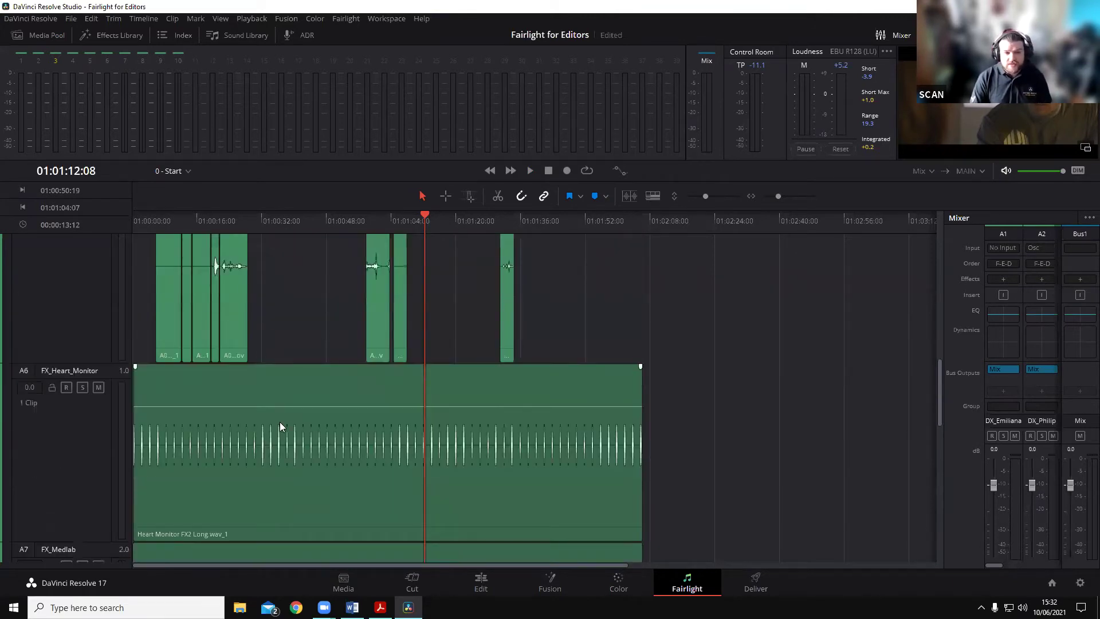
pyautogui.scroll(5, 291, 410)
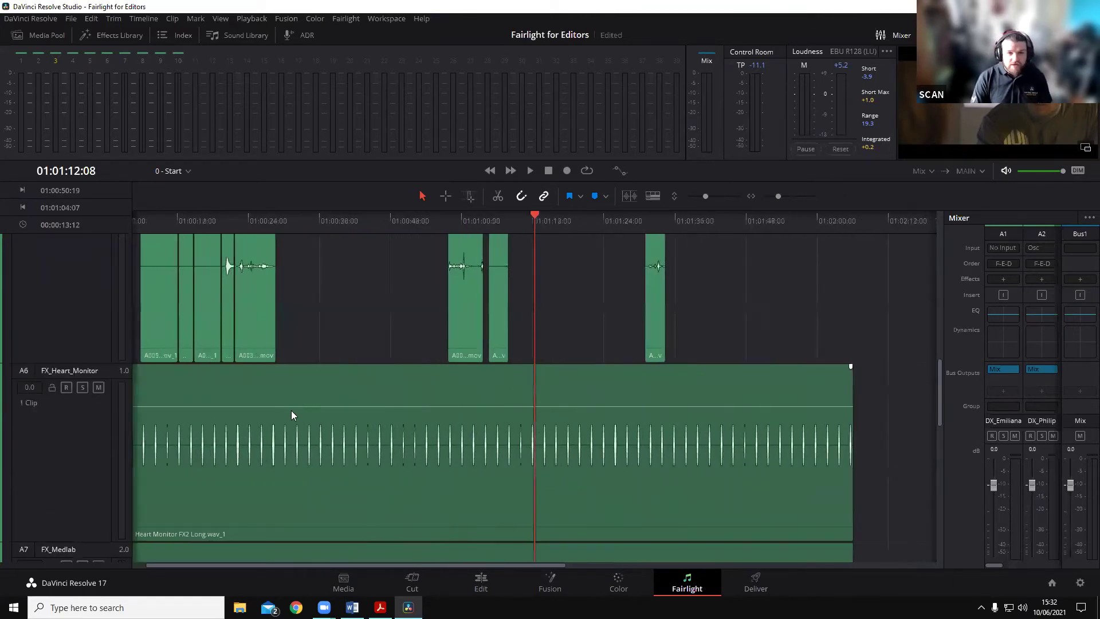
pyautogui.hscroll(-3, 291, 410)
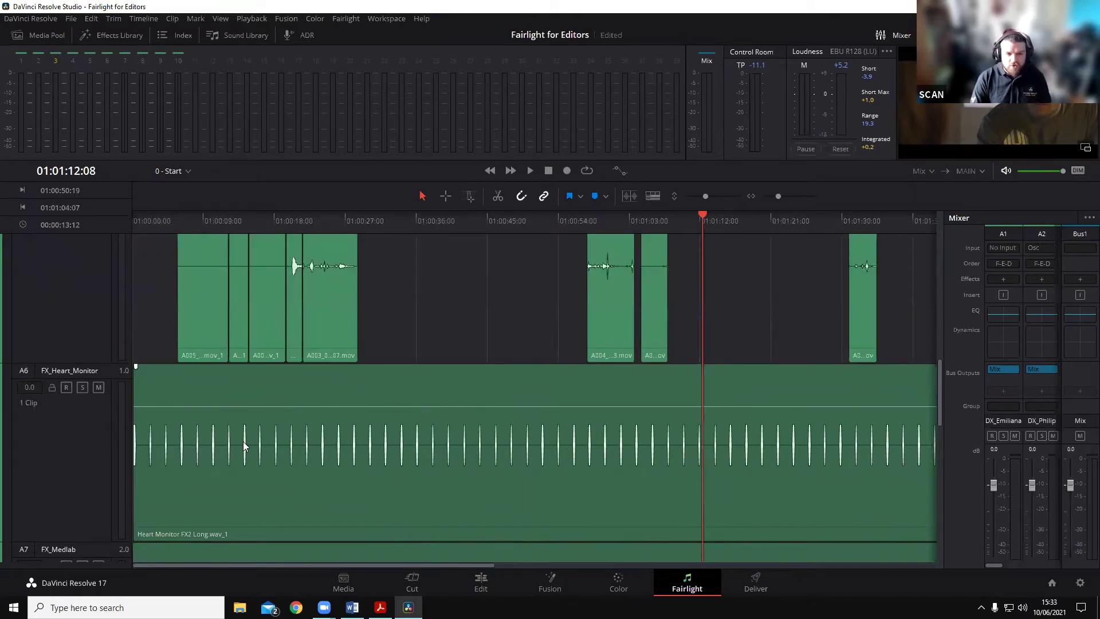
pyautogui.scroll(5, 243, 441)
pyautogui.scroll(2, 288, 427)
pyautogui.scroll(-2, 288, 426)
pyautogui.hscroll(-5, 289, 427)
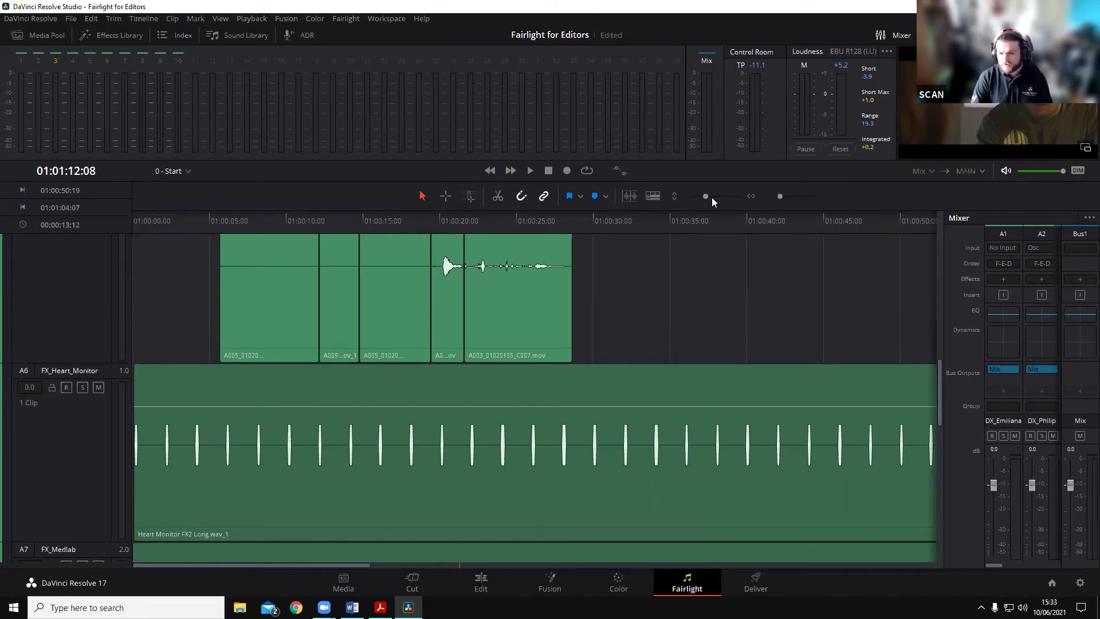
pyautogui.click(629, 197)
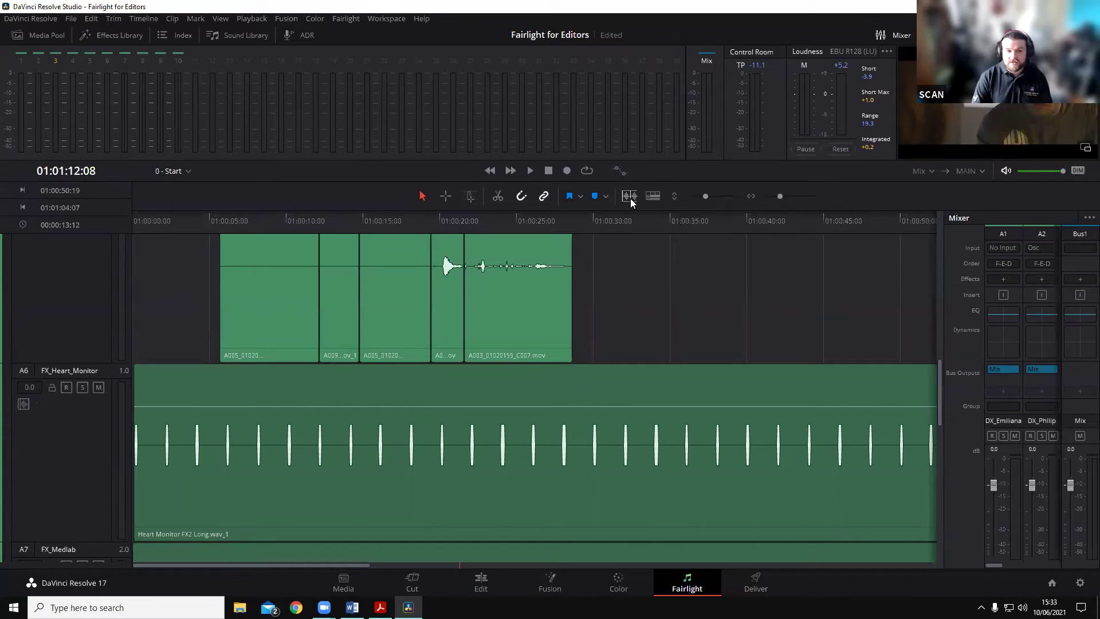
# Step: Try transient detection on the FX_Heart_Monitor track and turn it back off
pyautogui.scroll(4, 57, 455)
pyautogui.scroll(2, 32, 326)
pyautogui.scroll(-3, 32, 327)
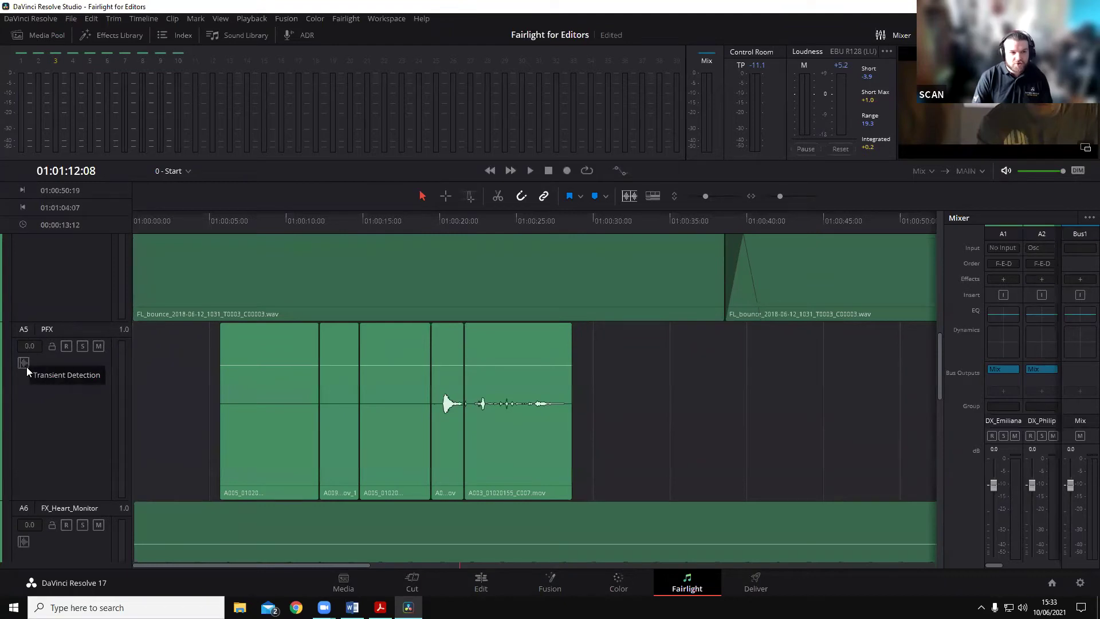
pyautogui.scroll(-3, 23, 383)
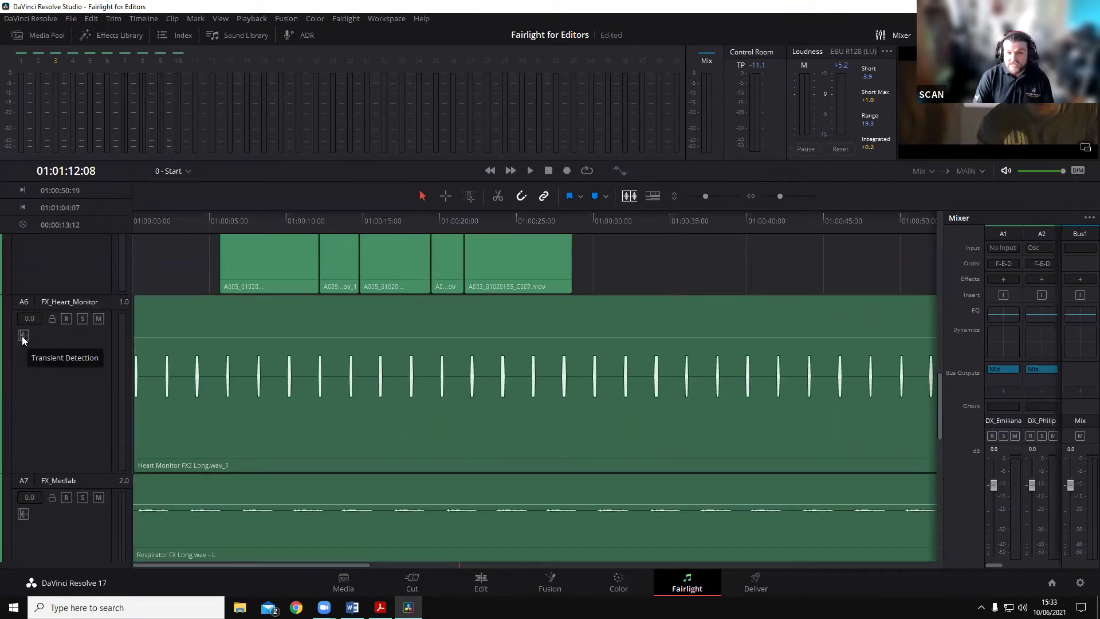
pyautogui.click(22, 335)
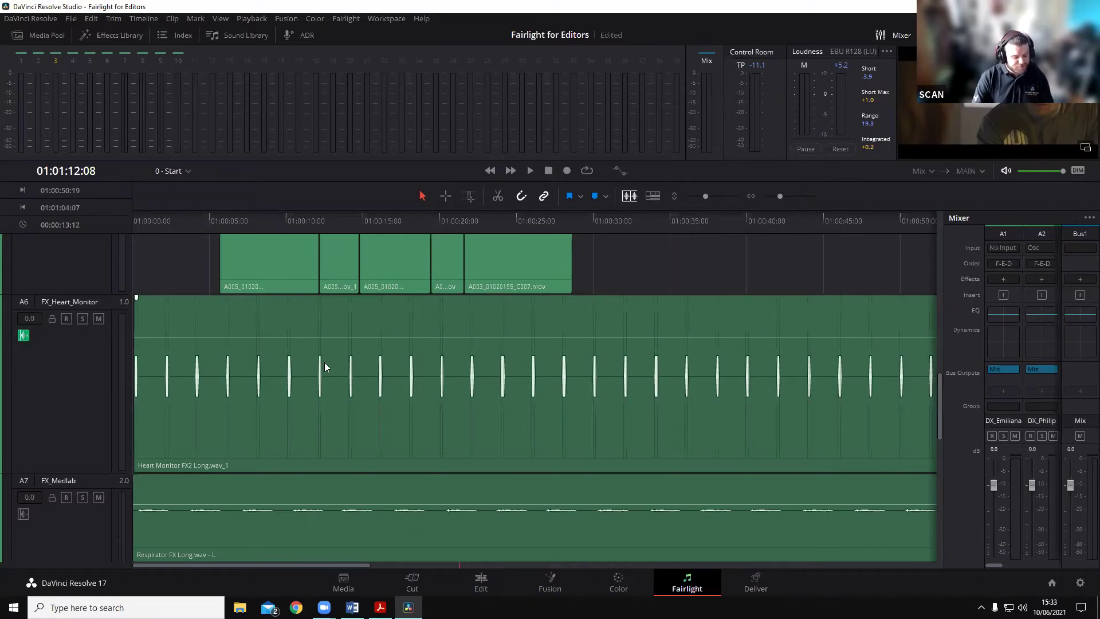
pyautogui.click(23, 335)
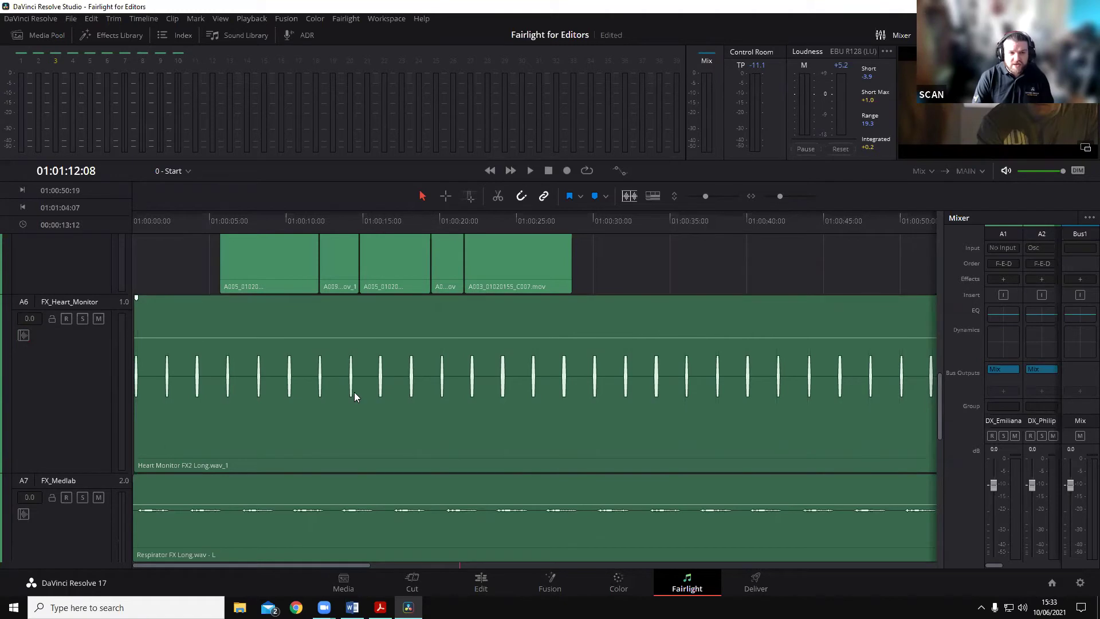
# Step: Enable transient detection on the FX_Heart_Monitor track with individual heart beats magnified around 01:01:12
pyautogui.scroll(6, 413, 380)
pyautogui.scroll(3, 412, 380)
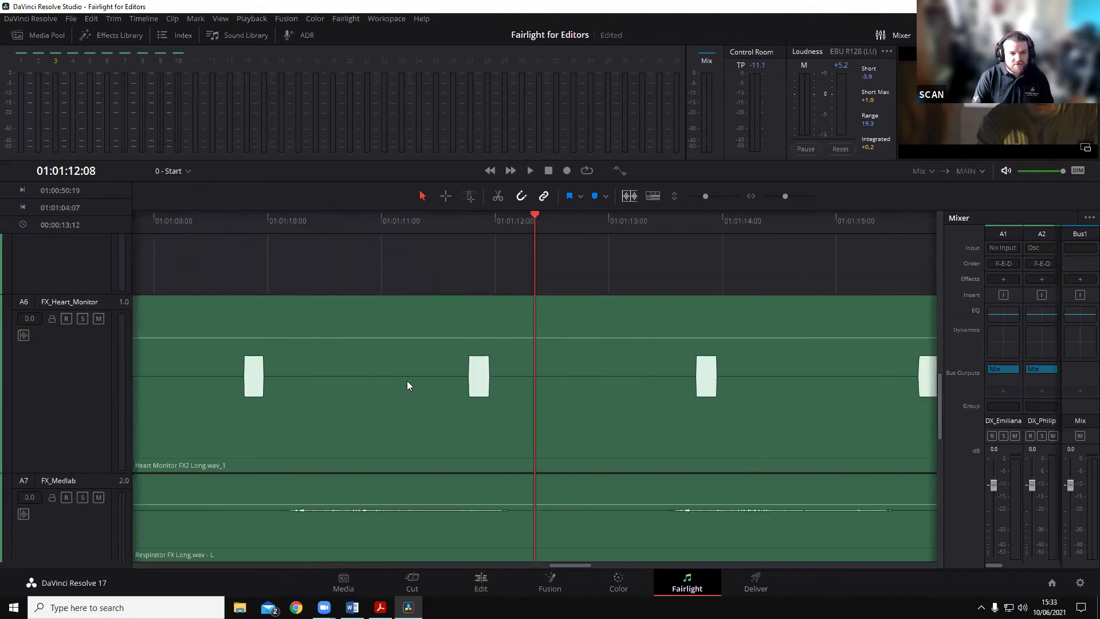
pyautogui.click(19, 332)
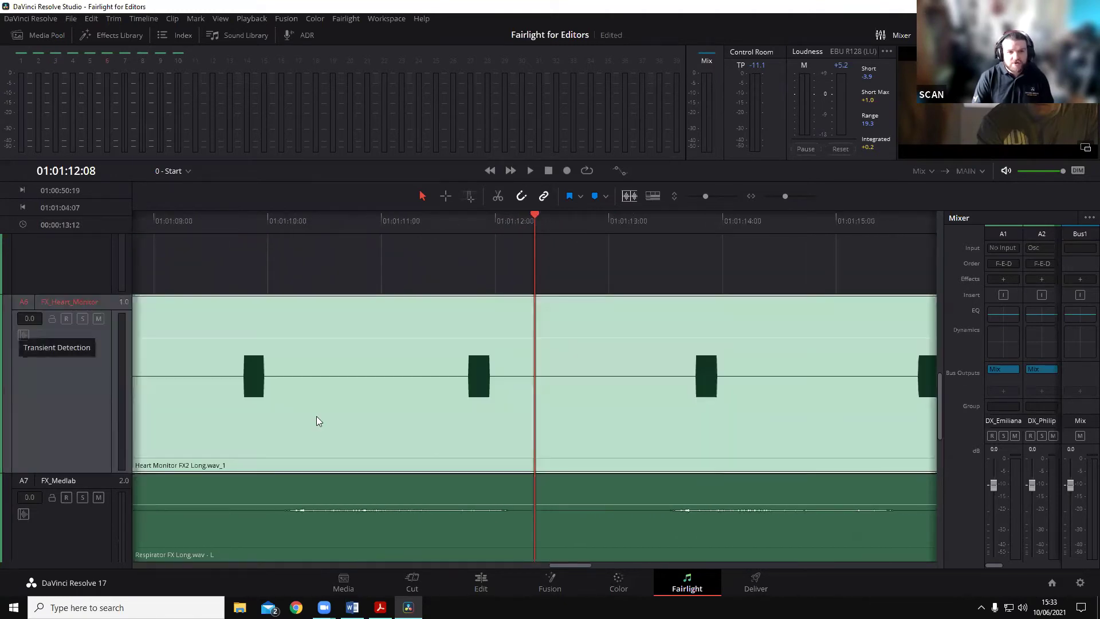
pyautogui.click(235, 249)
pyautogui.click(22, 334)
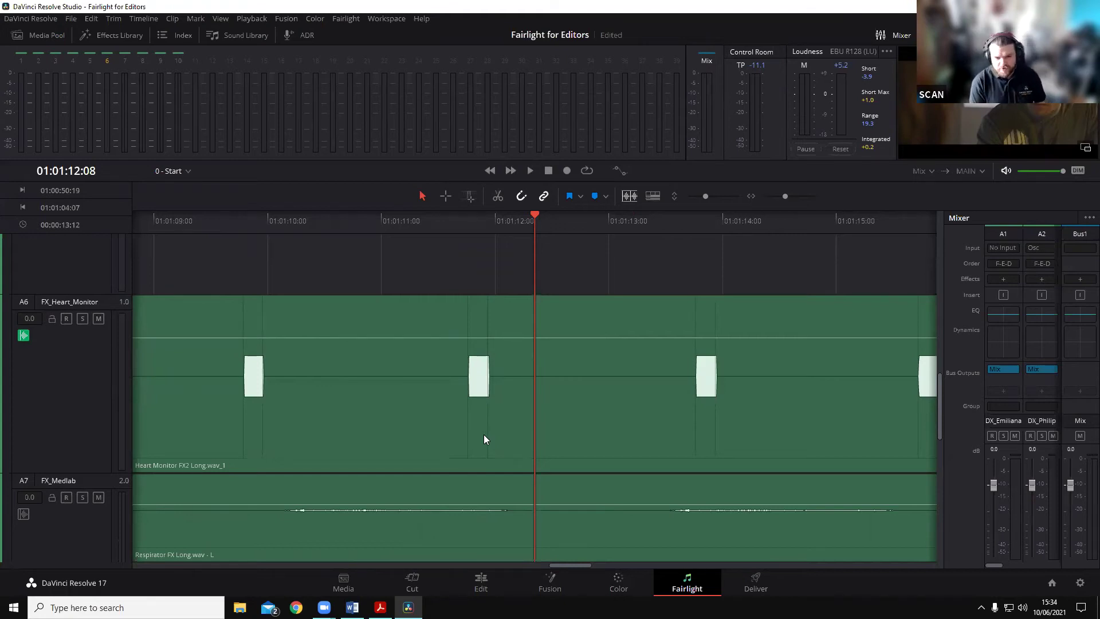
# Step: Place the playhead at 01:01:11:18, at the start of a heart-monitor beep, and step forward through the detected transients
pyautogui.moveTo(465, 228)
pyautogui.mouseDown()
pyautogui.moveTo(442, 228)
pyautogui.moveTo(468, 223)
pyautogui.mouseUp()
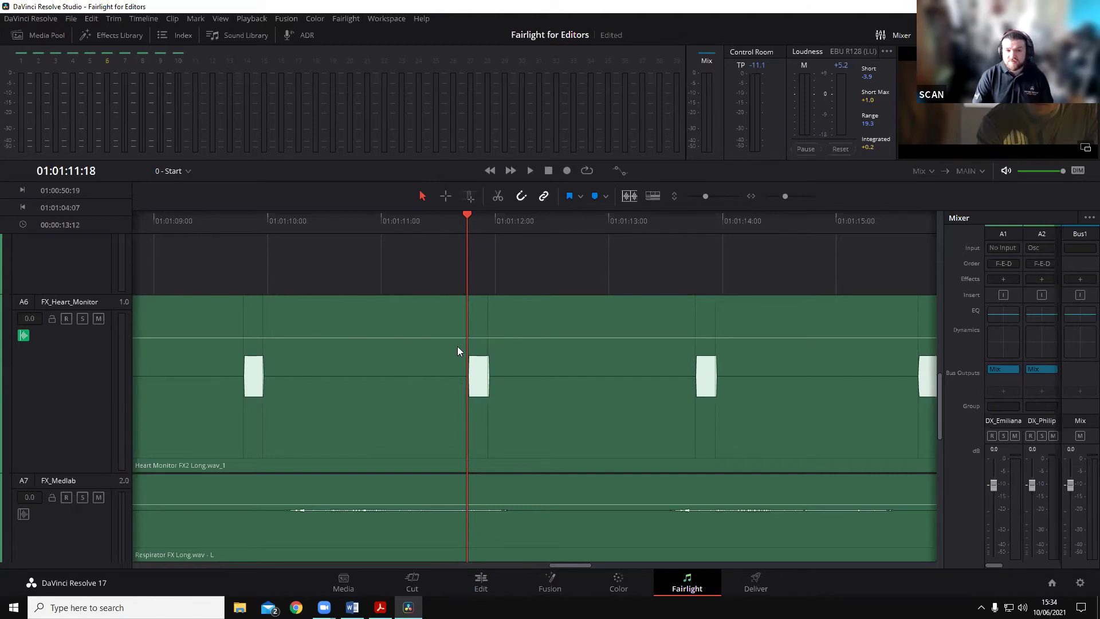
pyautogui.press('Down')
pyautogui.press('Down')
pyautogui.press('Down')
pyautogui.press('Down')
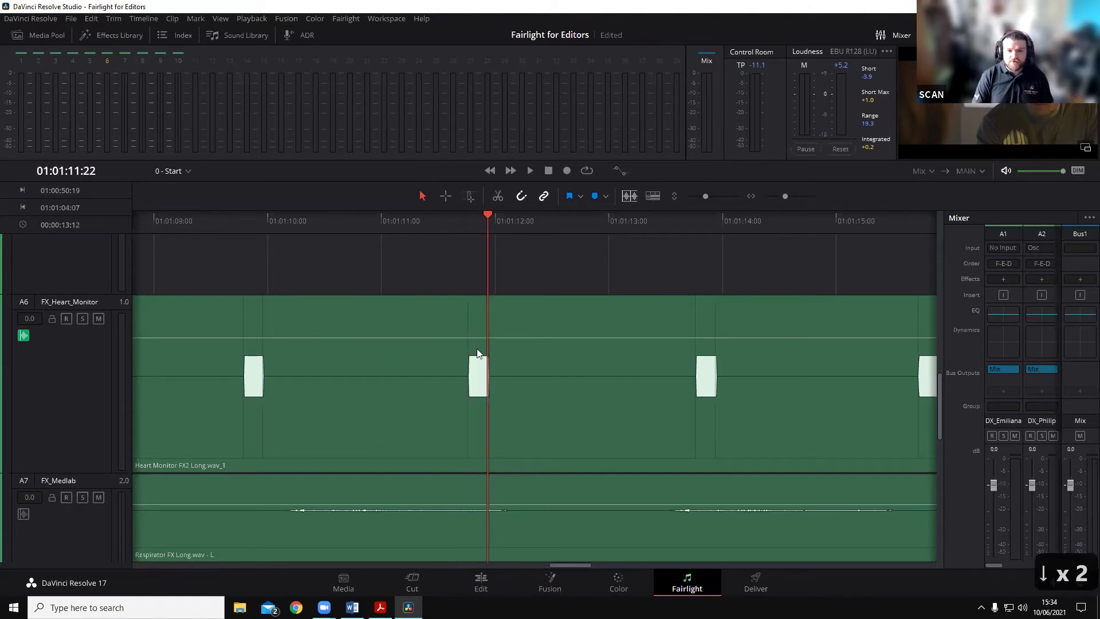
pyautogui.press('Down')
pyautogui.press('Down')
pyautogui.press('Down')
pyautogui.press('Down')
pyautogui.press('Down')
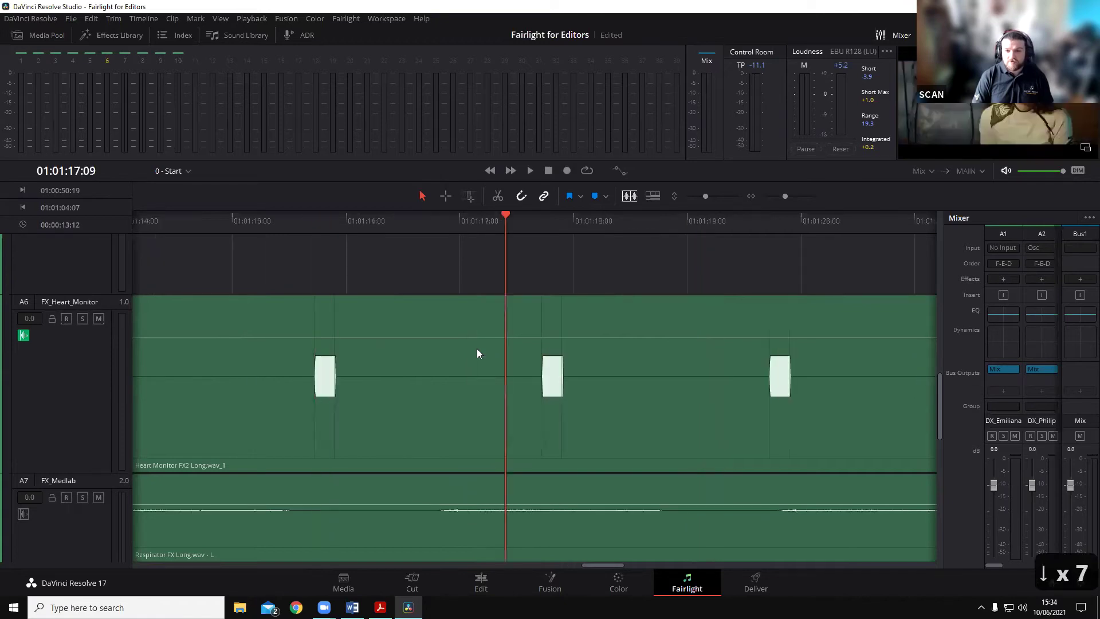
pyautogui.press('Down')
pyautogui.press('Down')
pyautogui.press('Down')
pyautogui.press('Down')
pyautogui.press('Down')
pyautogui.press('Down')
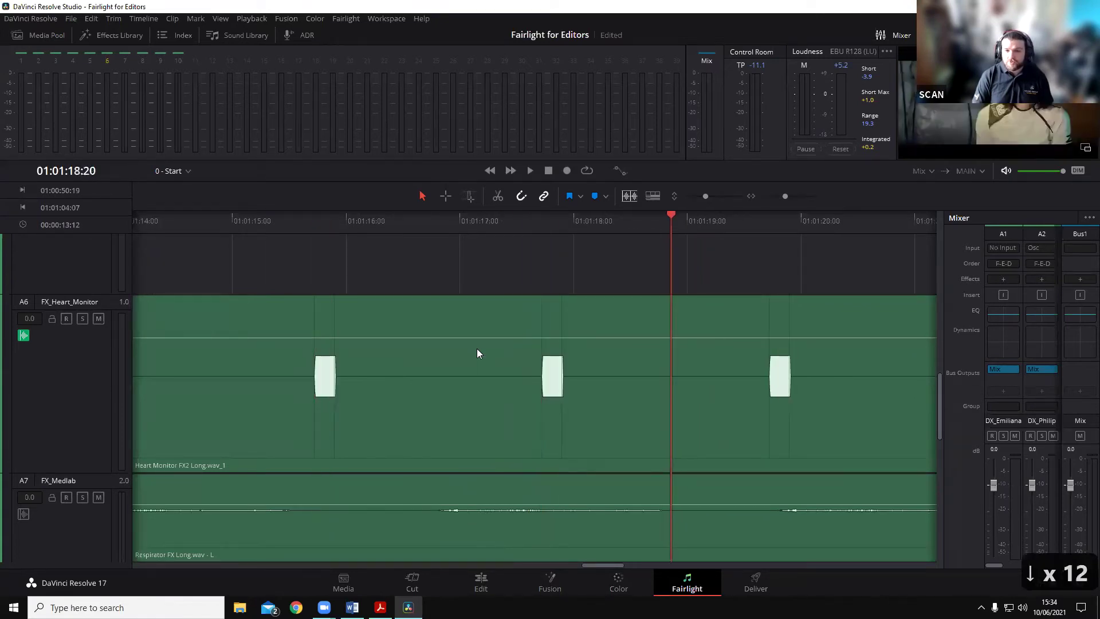
# Step: Step the playhead backward and forward through the detected heart-monitor transients, ending at the start of the beep at 01:01:15:17
pyautogui.press('Up')
pyautogui.press('Up')
pyautogui.hotkey('shift', 'Up')
pyautogui.hotkey('shift', 'Up')
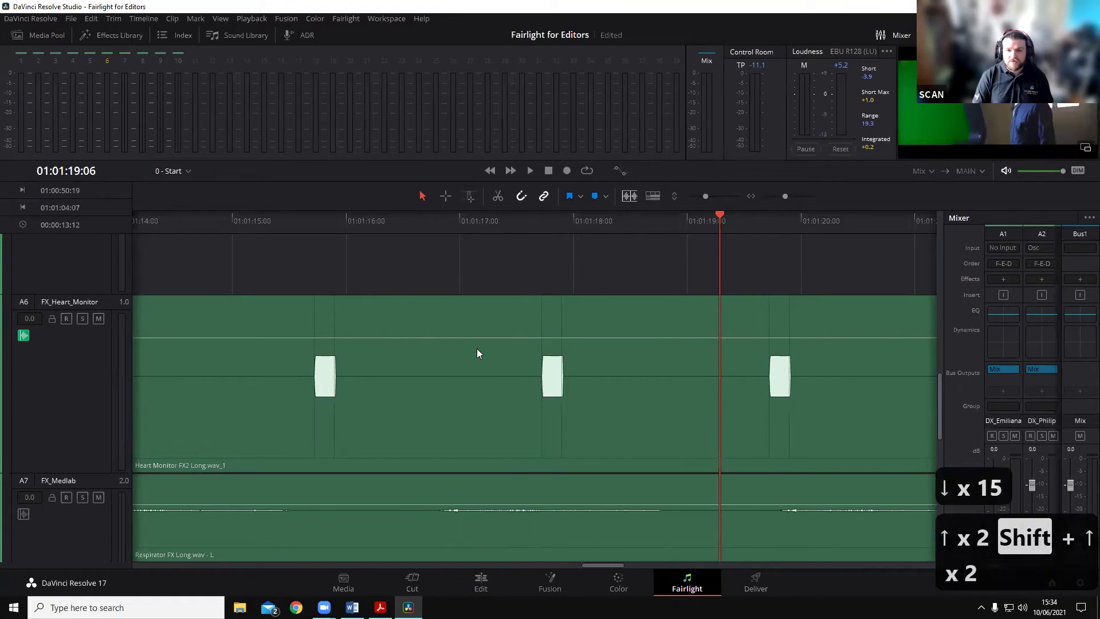
pyautogui.press('Up')
pyautogui.press('Up')
pyautogui.press('Up')
pyautogui.press('Up')
pyautogui.press('Down')
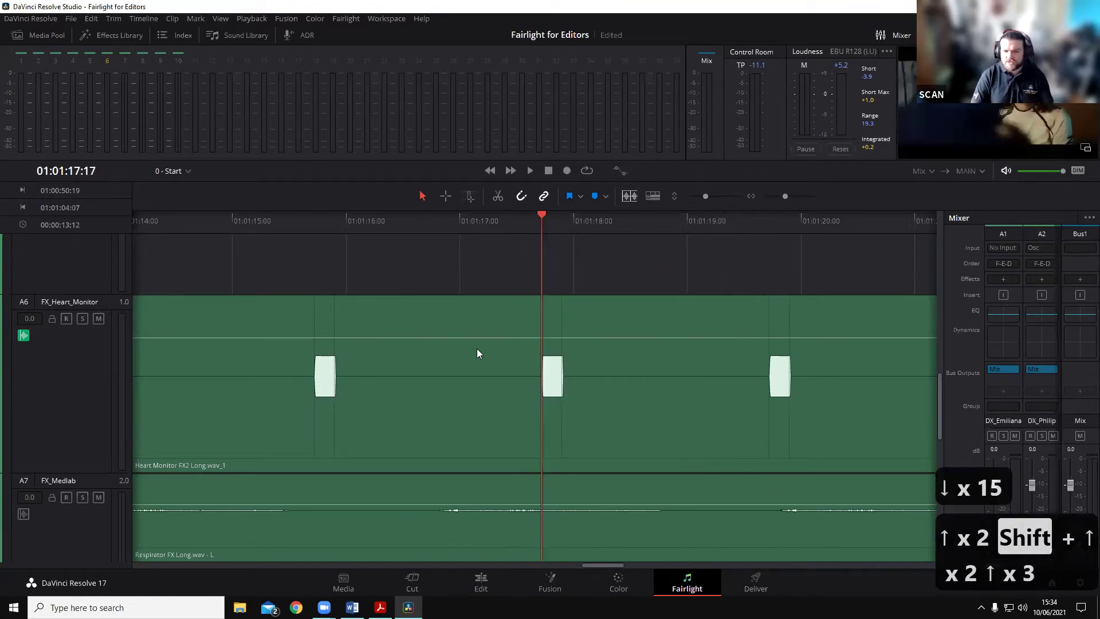
pyautogui.press('Up')
pyautogui.press('Up')
pyautogui.press('Up')
pyautogui.press('Down')
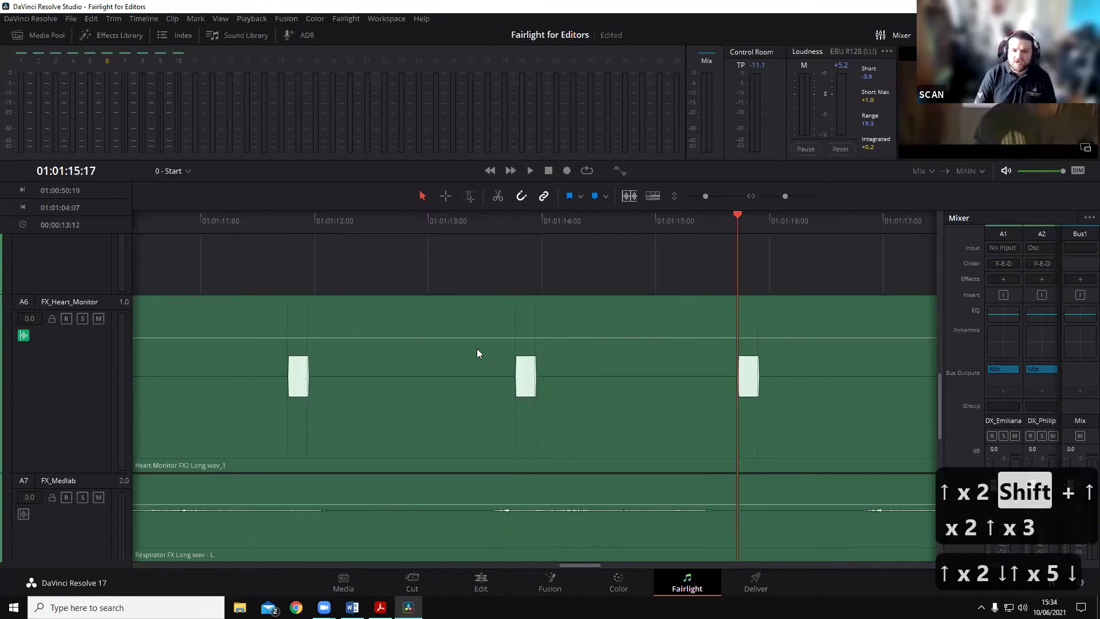
pyautogui.press('Down')
pyautogui.press('Up')
pyautogui.press('Up')
pyautogui.press('Up')
pyautogui.press('Down')
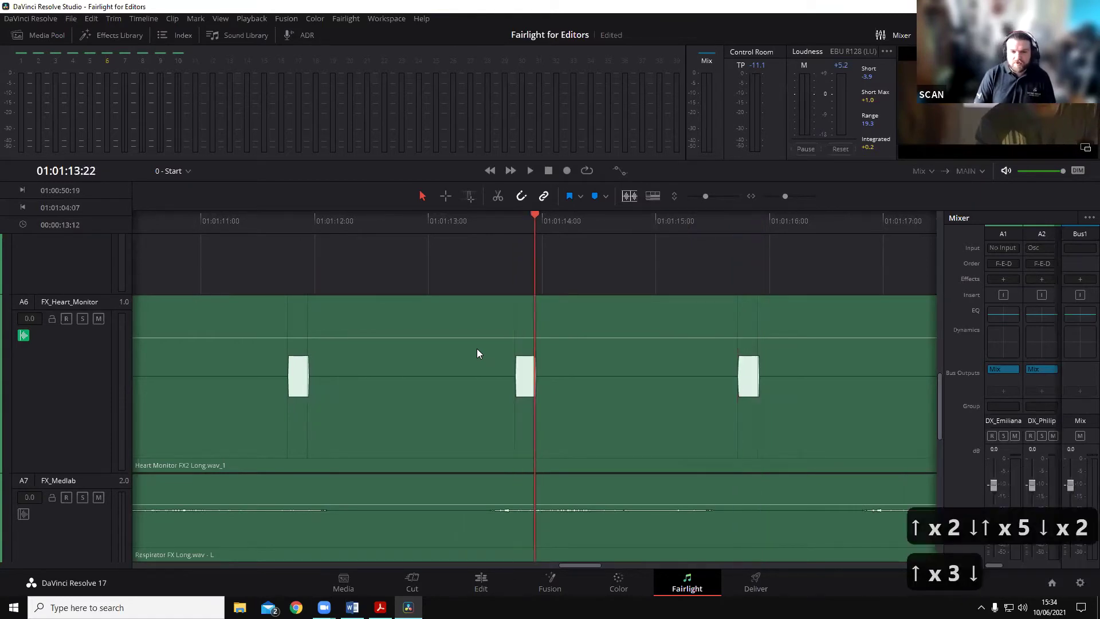
pyautogui.press('Down')
pyautogui.press('Down')
pyautogui.press('Up')
pyautogui.press('Up')
pyautogui.press('Up')
pyautogui.press('Down')
pyautogui.press('Down')
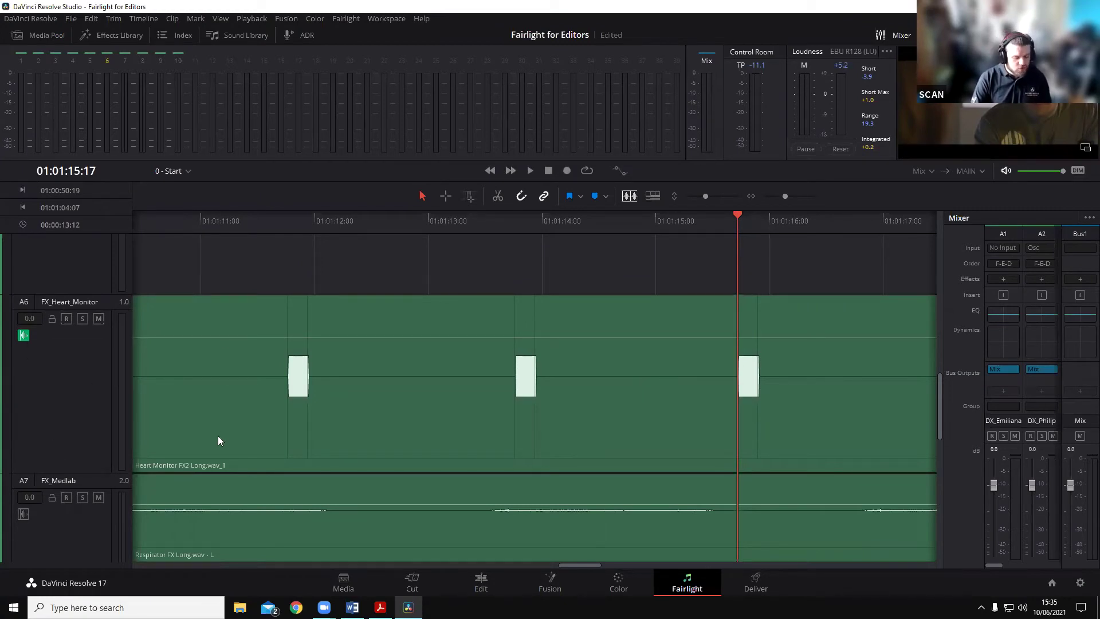
# Step: Reduce the timeline zoom and track heights to show more tracks, and widen the Mixer to reveal channel strips A1 to A10
pyautogui.scroll(-6, 217, 435)
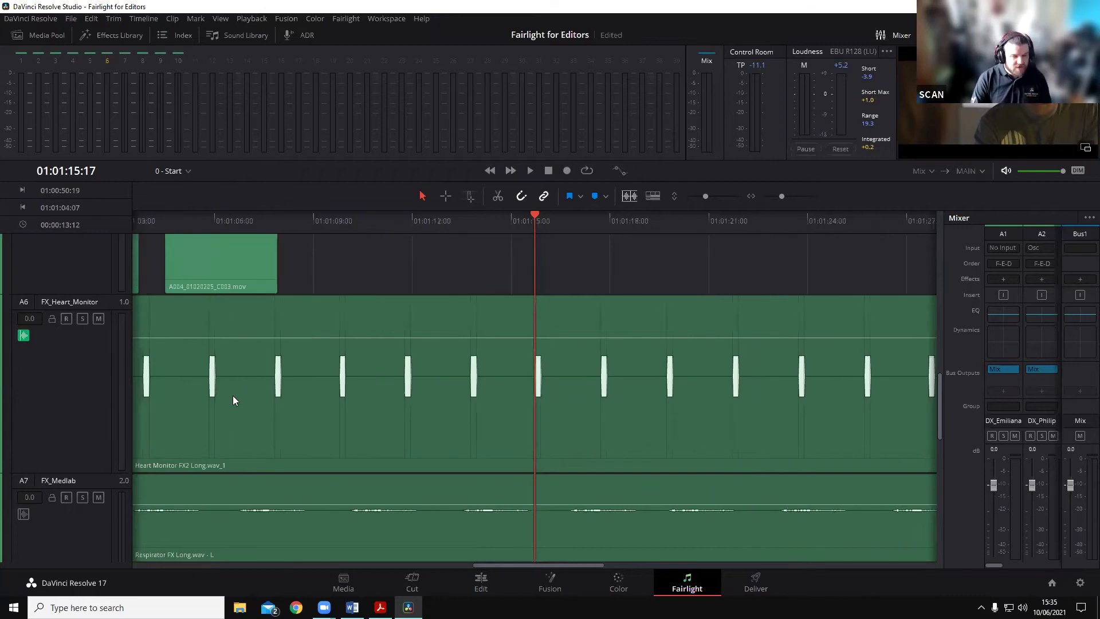
pyautogui.scroll(-5, 232, 395)
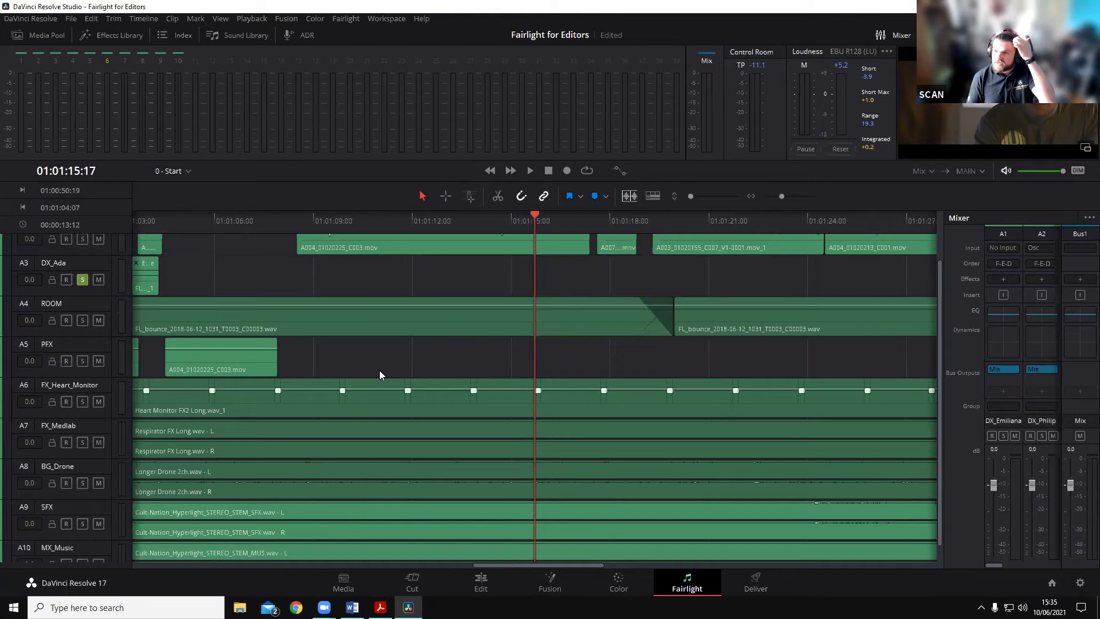
pyautogui.moveTo(941, 390); pyautogui.dragTo(634, 394)
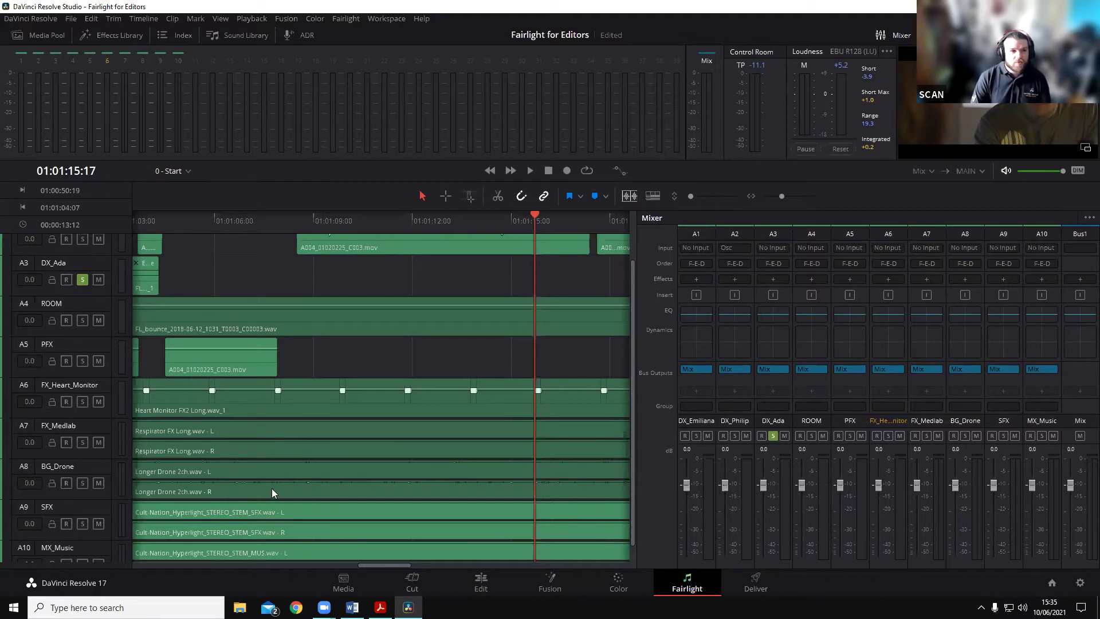
pyautogui.scroll(2, 272, 488)
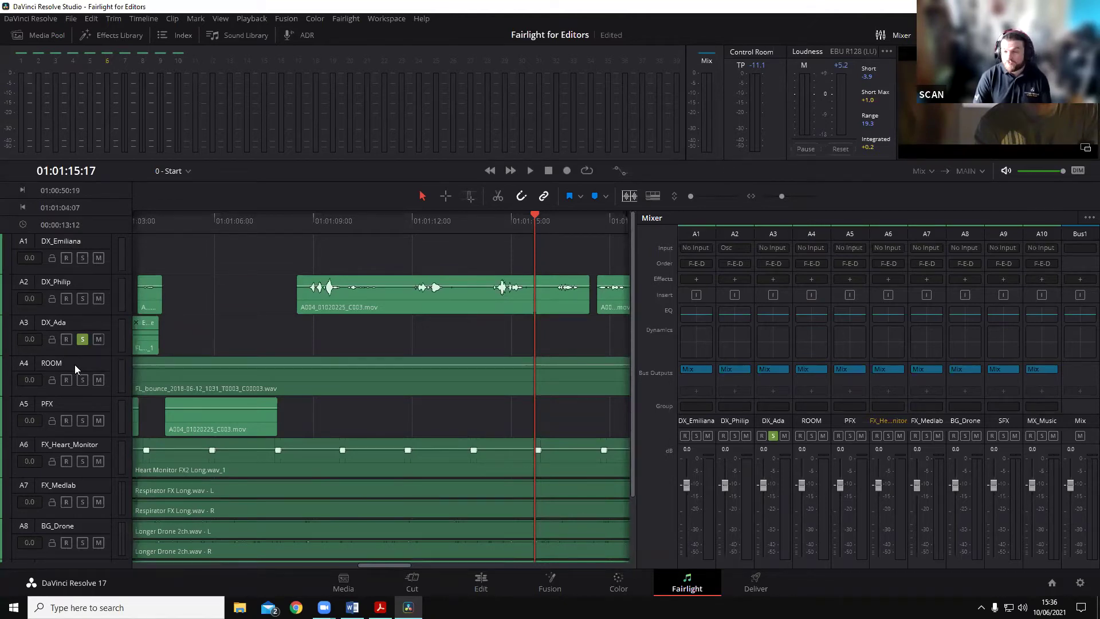
pyautogui.scroll(-3, 84, 374)
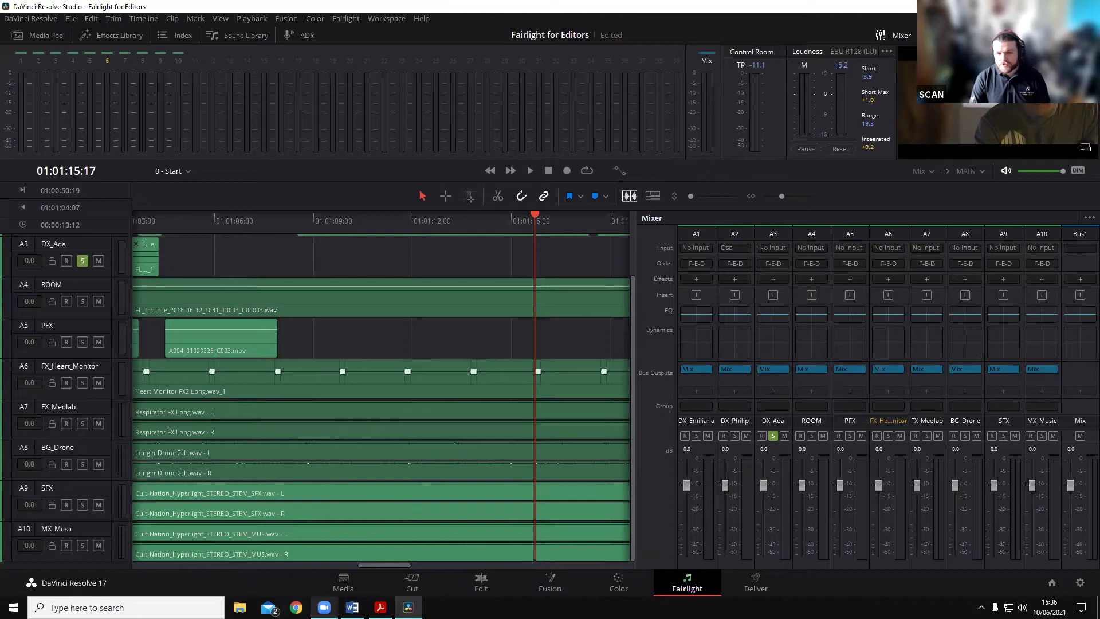
pyautogui.moveTo(324, 607)
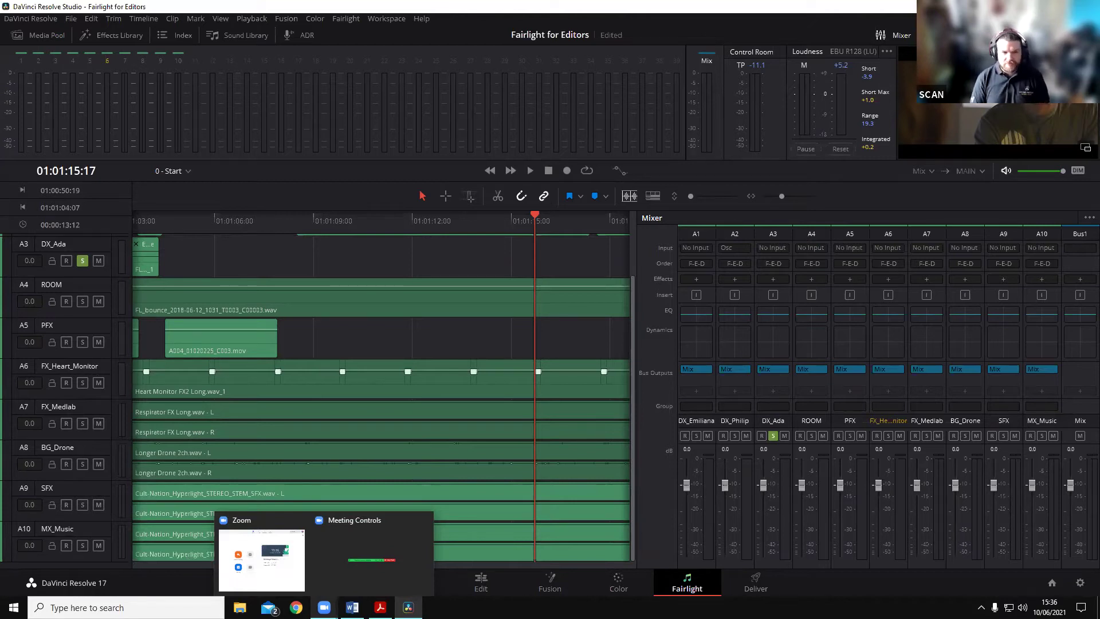
pyautogui.scroll(2, 185, 306)
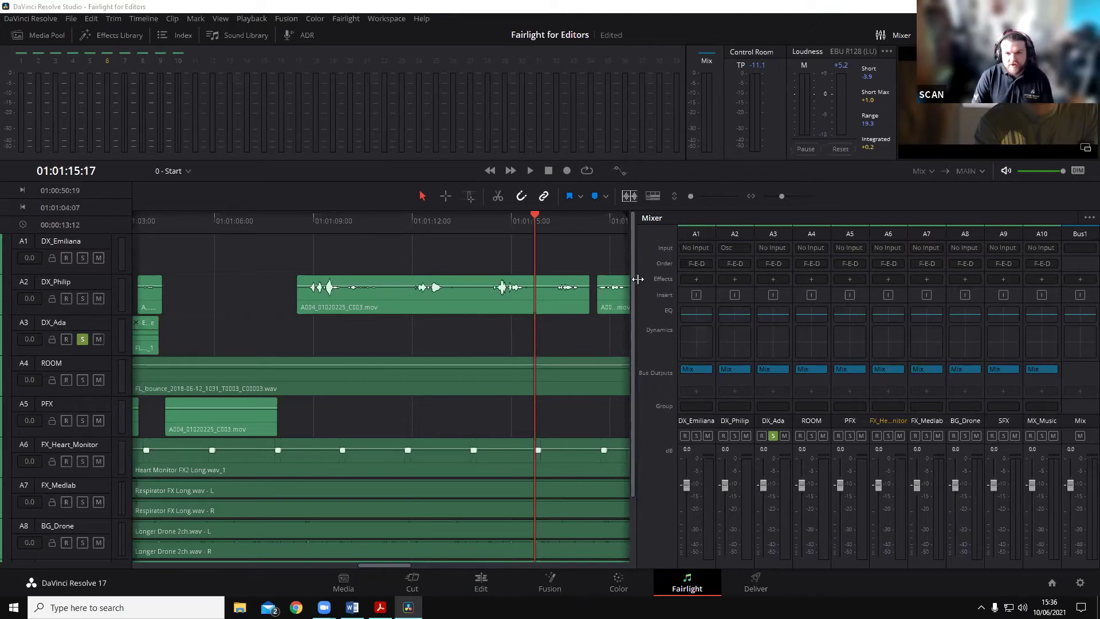
# Step: Set the DX_Philip channel to No Input and turn off solo on DX_Ada, with the playhead at 01:01:11:12
pyautogui.click(734, 248)
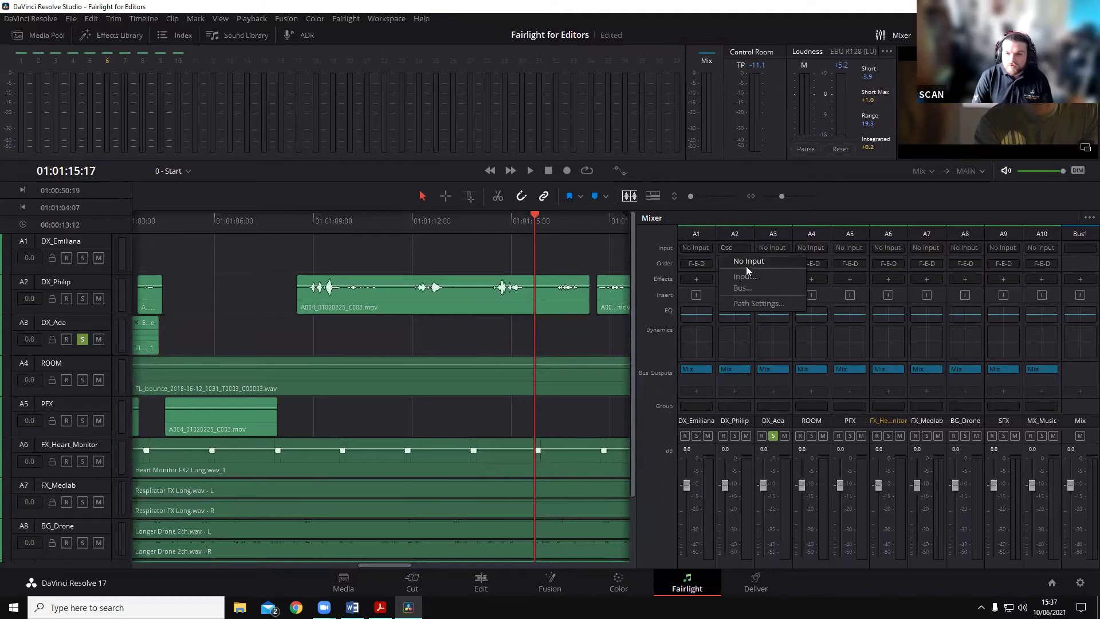
pyautogui.click(743, 262)
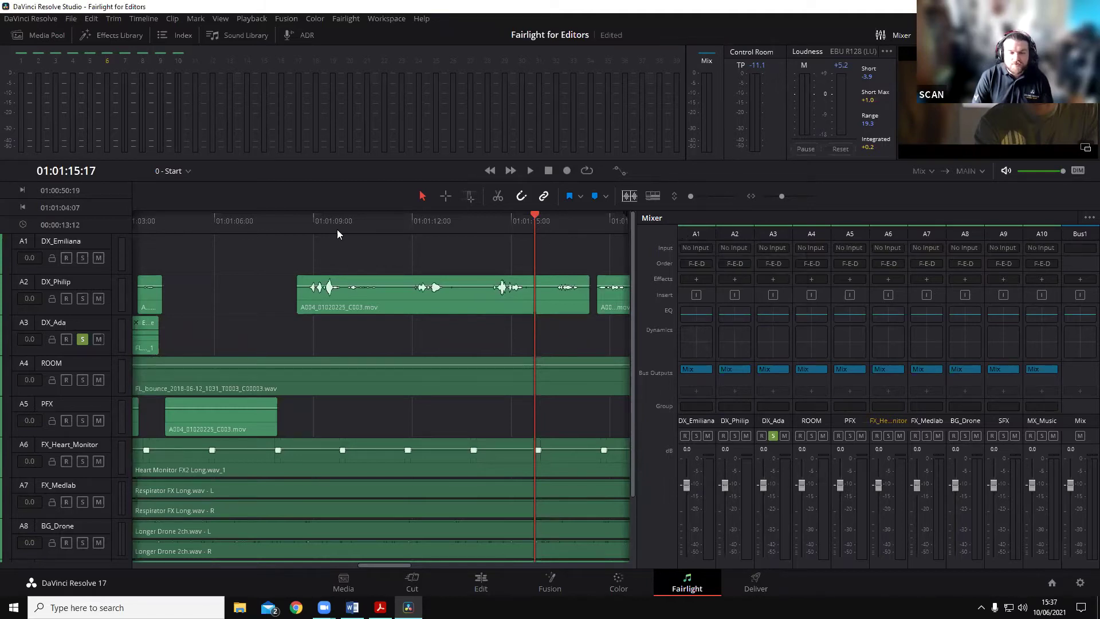
pyautogui.moveTo(457, 219); pyautogui.dragTo(399, 233)
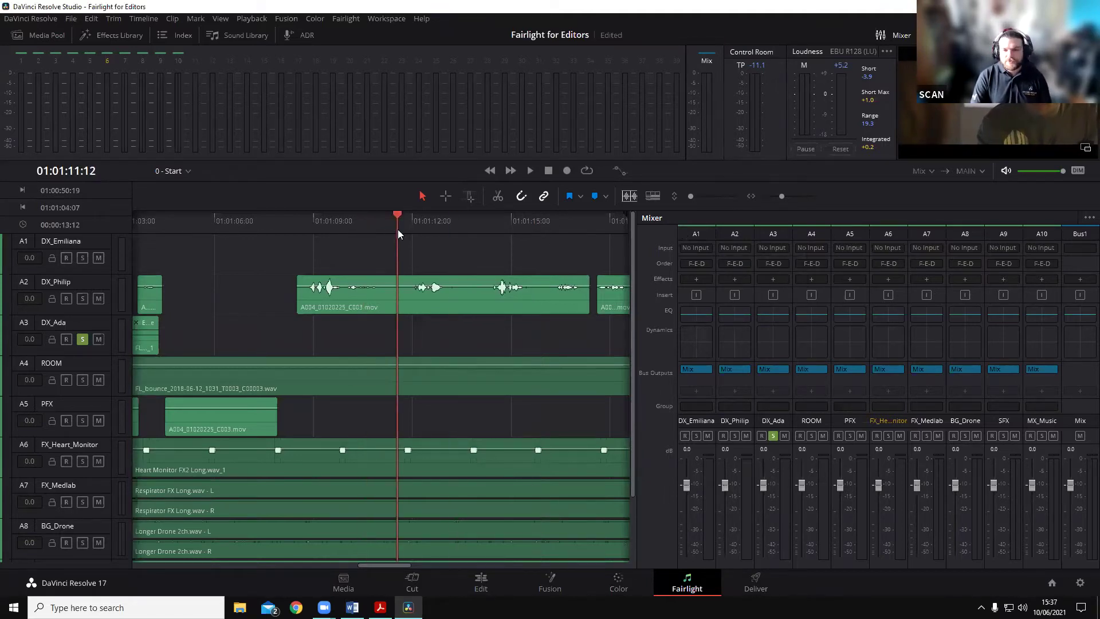
pyautogui.click(773, 437)
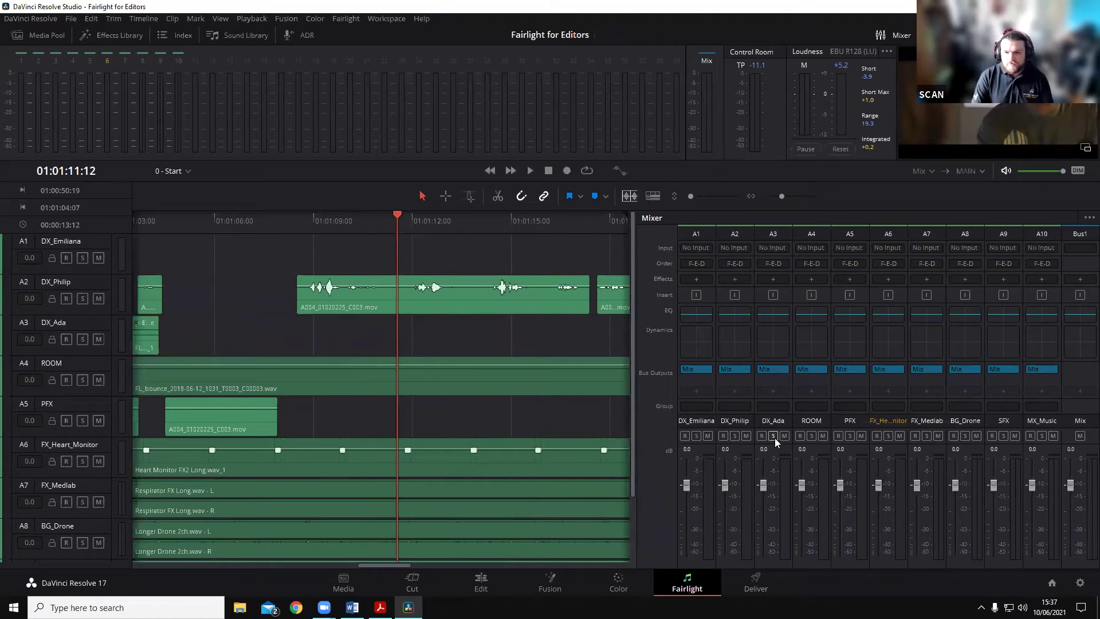
# Step: Add two buses in the Bus Format settings and set both to Stereo
pyautogui.click(346, 19)
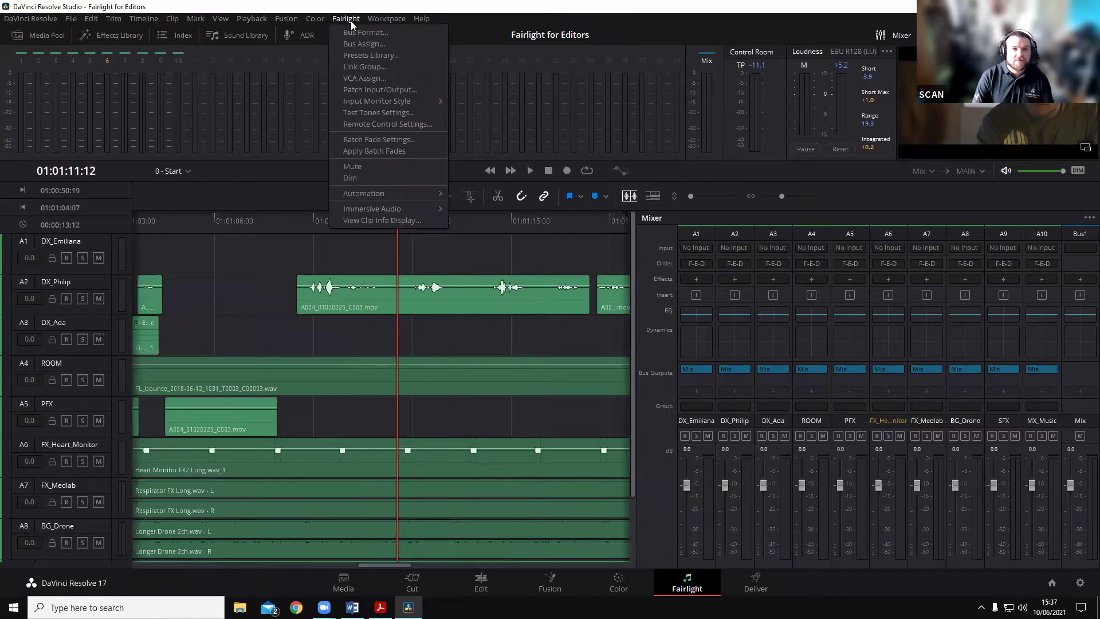
pyautogui.click(398, 34)
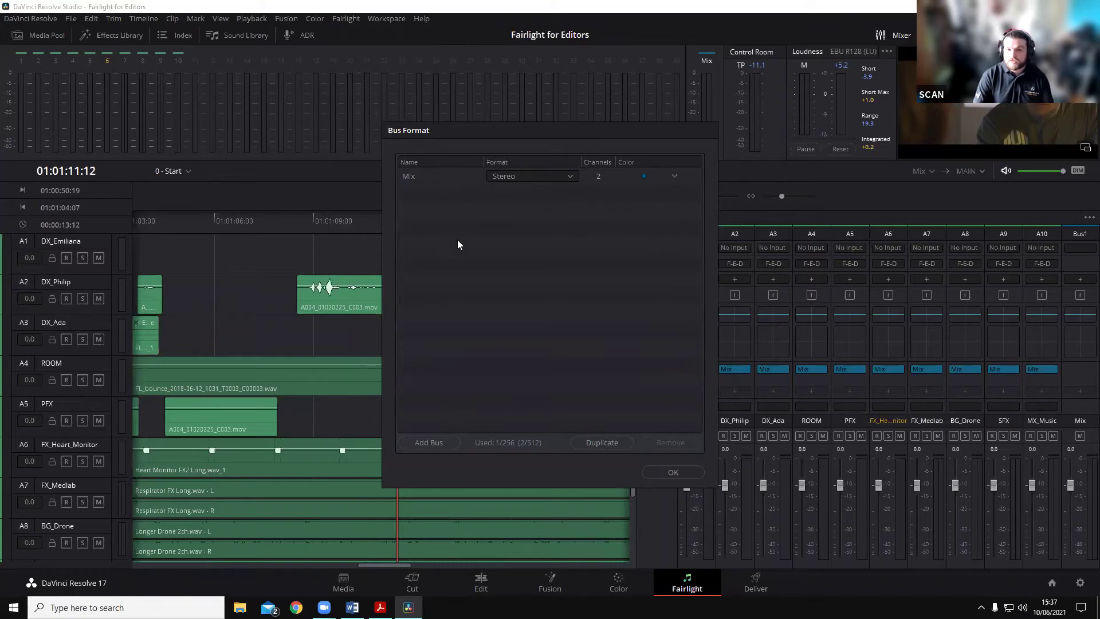
pyautogui.click(433, 445)
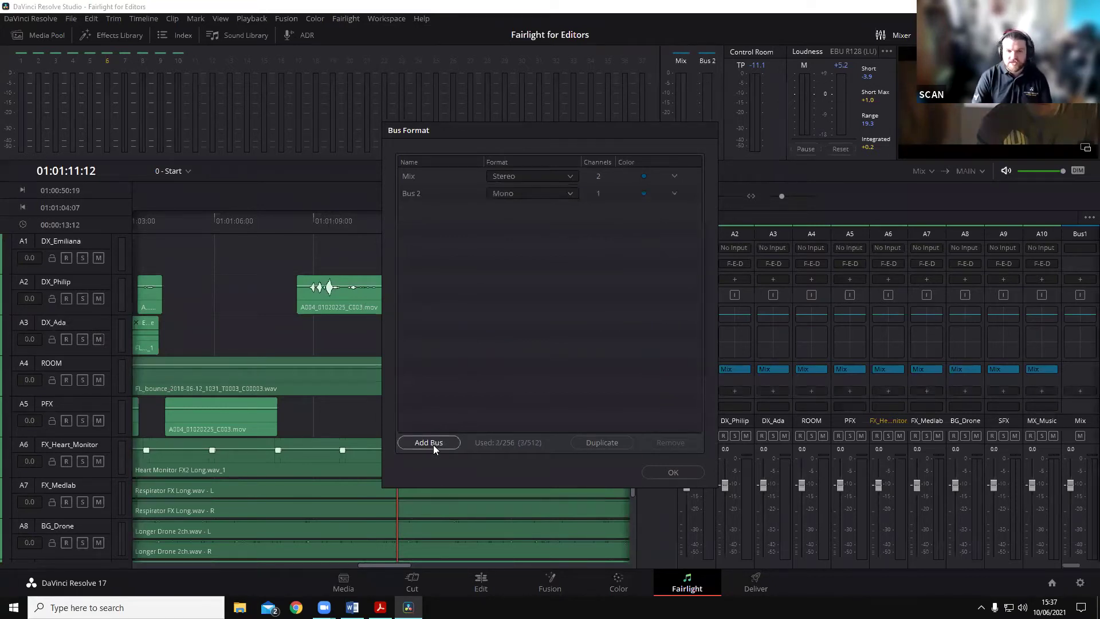
pyautogui.click(433, 444)
pyautogui.click(514, 193)
pyautogui.click(523, 218)
pyautogui.click(521, 211)
pyautogui.click(516, 233)
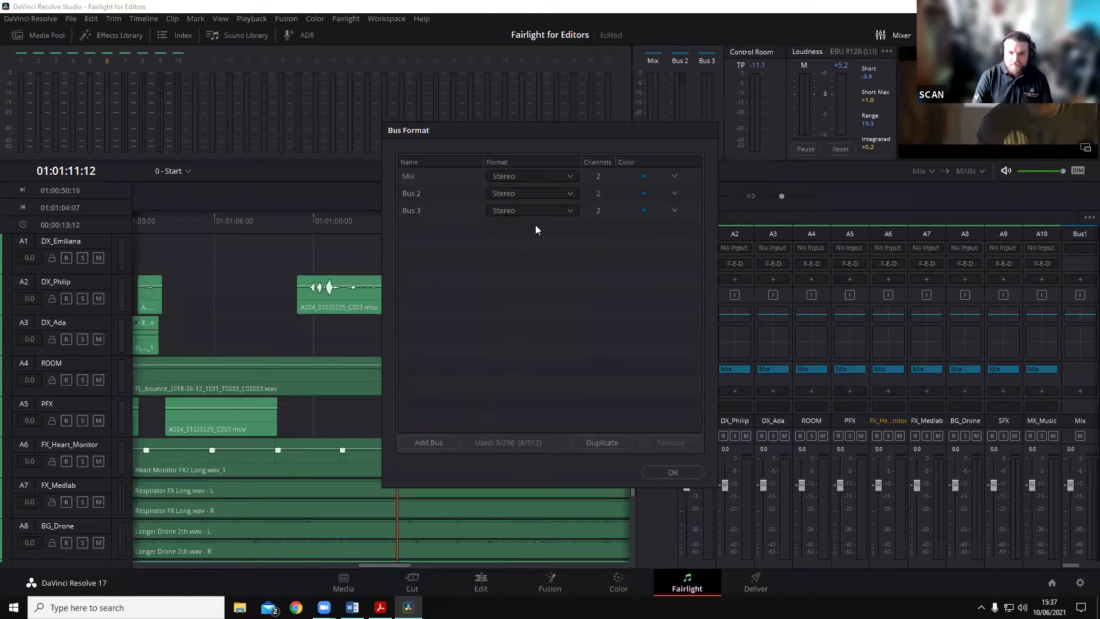
# Step: Color Bus 2 orange and rename it DX
pyautogui.click(645, 194)
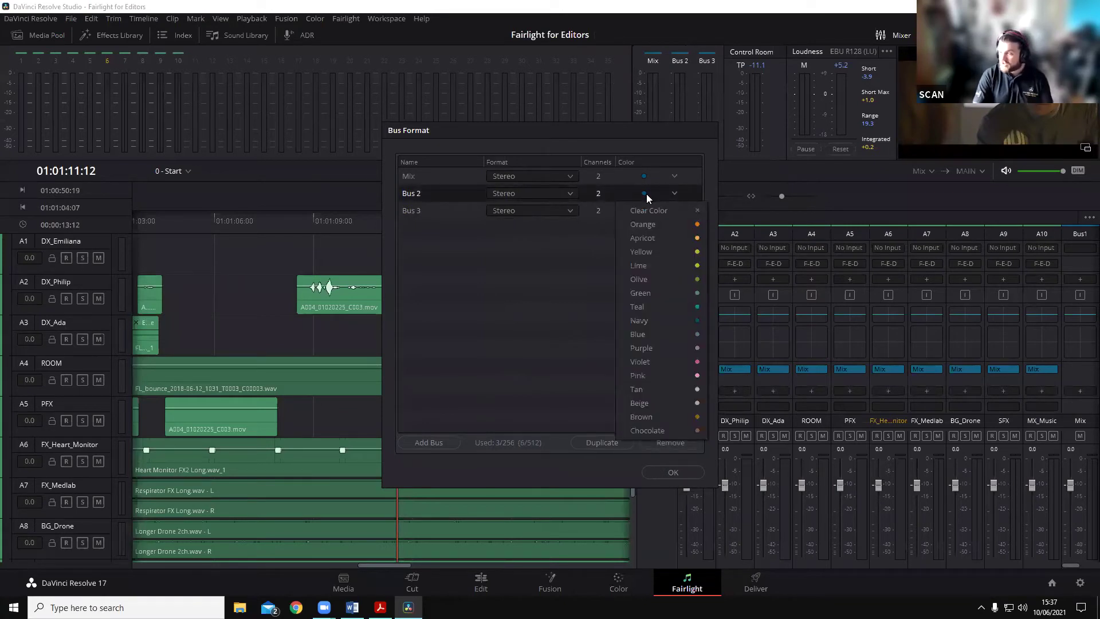
pyautogui.click(655, 227)
pyautogui.doubleClick(415, 193)
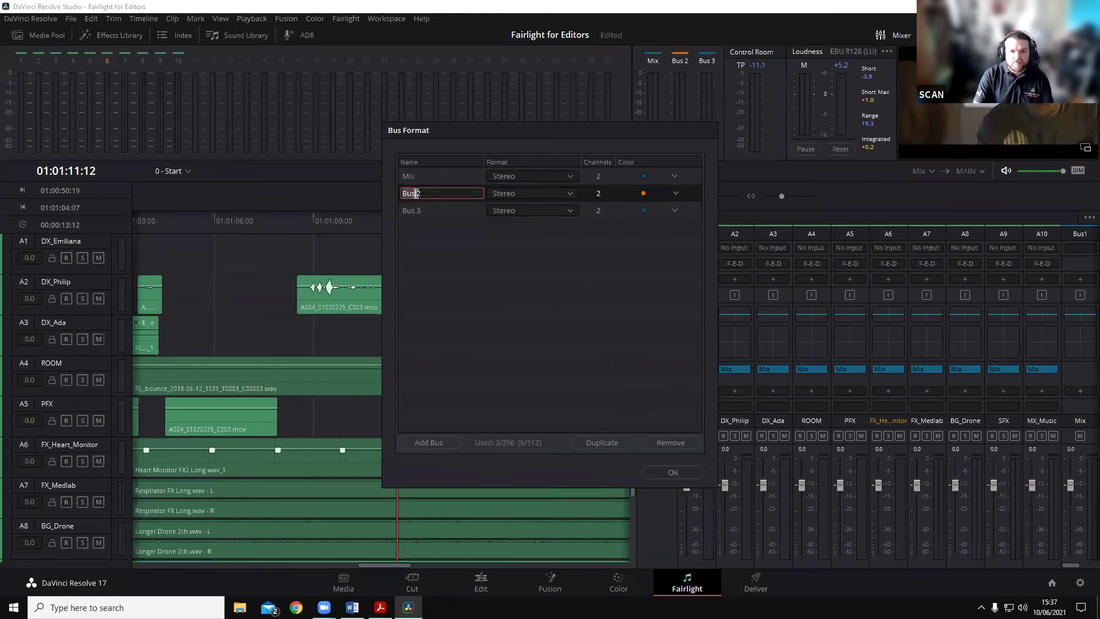
pyautogui.write('DX')
pyautogui.press('Right')
pyautogui.press('Right')
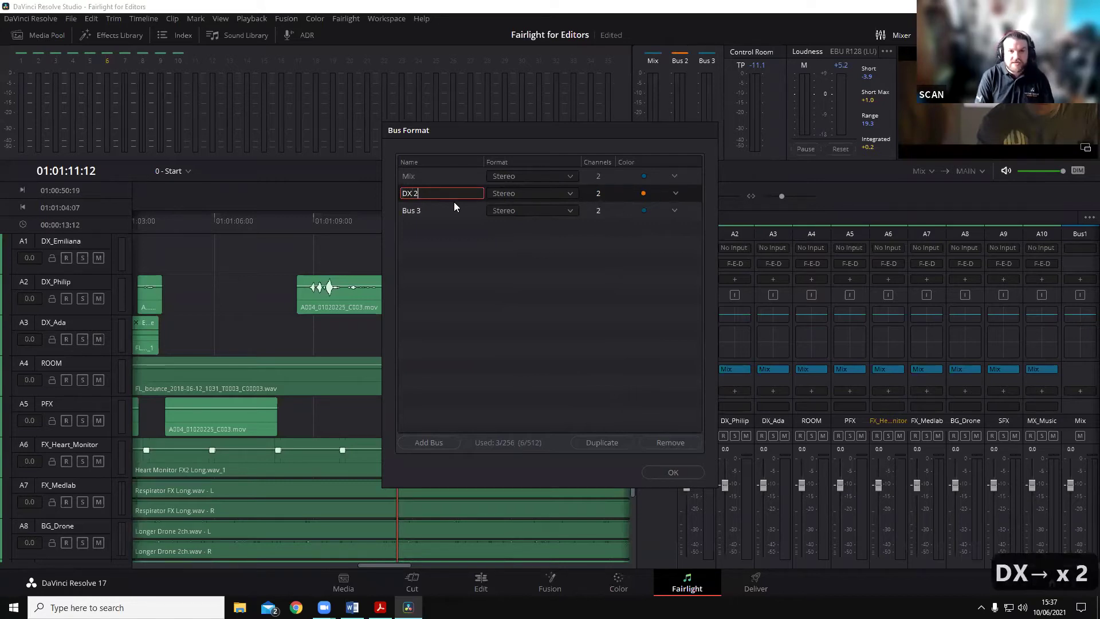
pyautogui.press('BackSpace')
pyautogui.press('BackSpace')
pyautogui.click(644, 195)
pyautogui.click(343, 217)
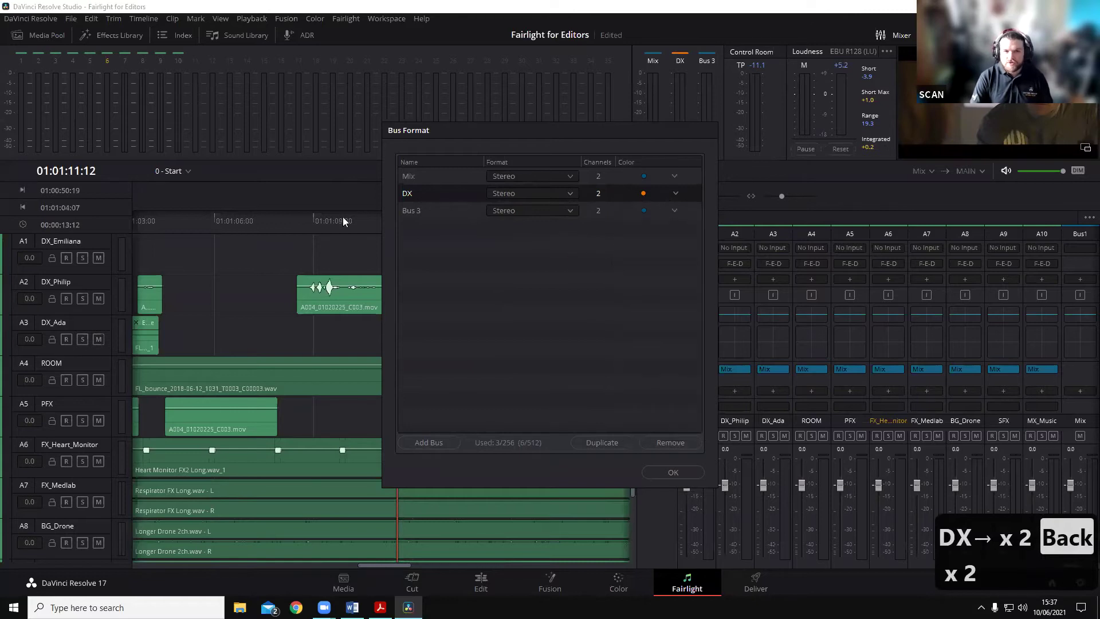
# Step: Rename Bus 3 as FX, color it pink, and accept the bus format settings
pyautogui.doubleClick(420, 211)
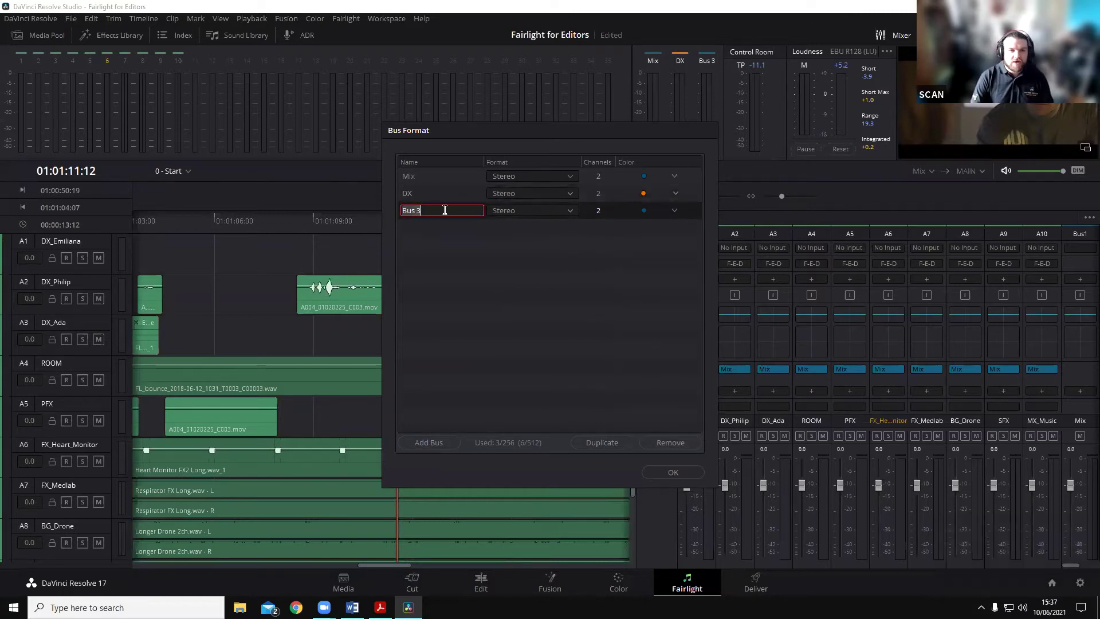
pyautogui.write('FX')
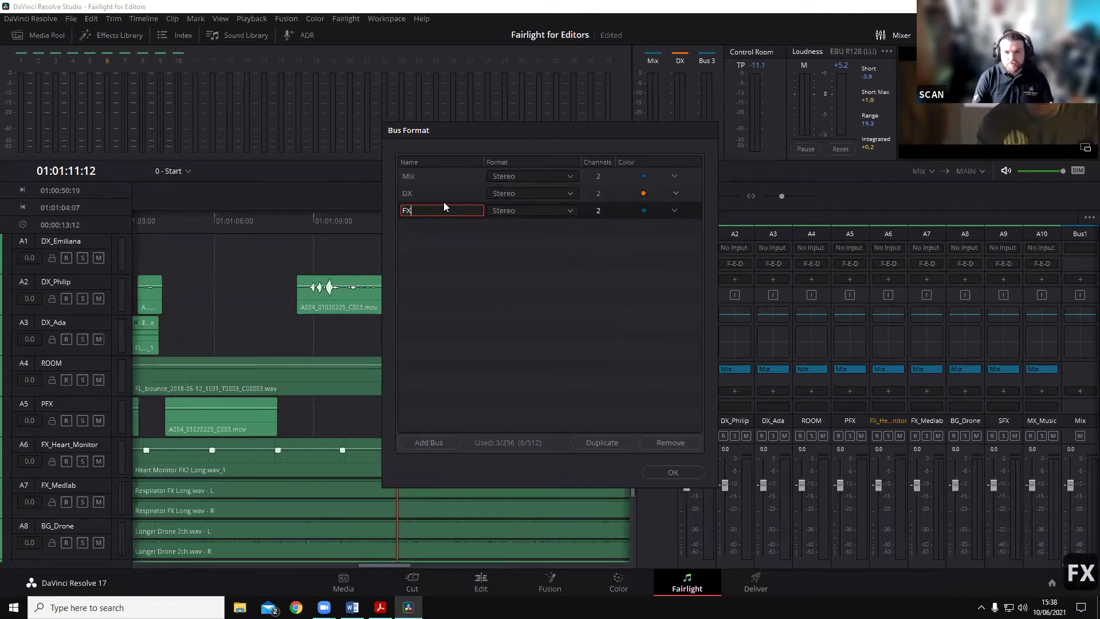
pyautogui.press('Return')
pyautogui.click(672, 210)
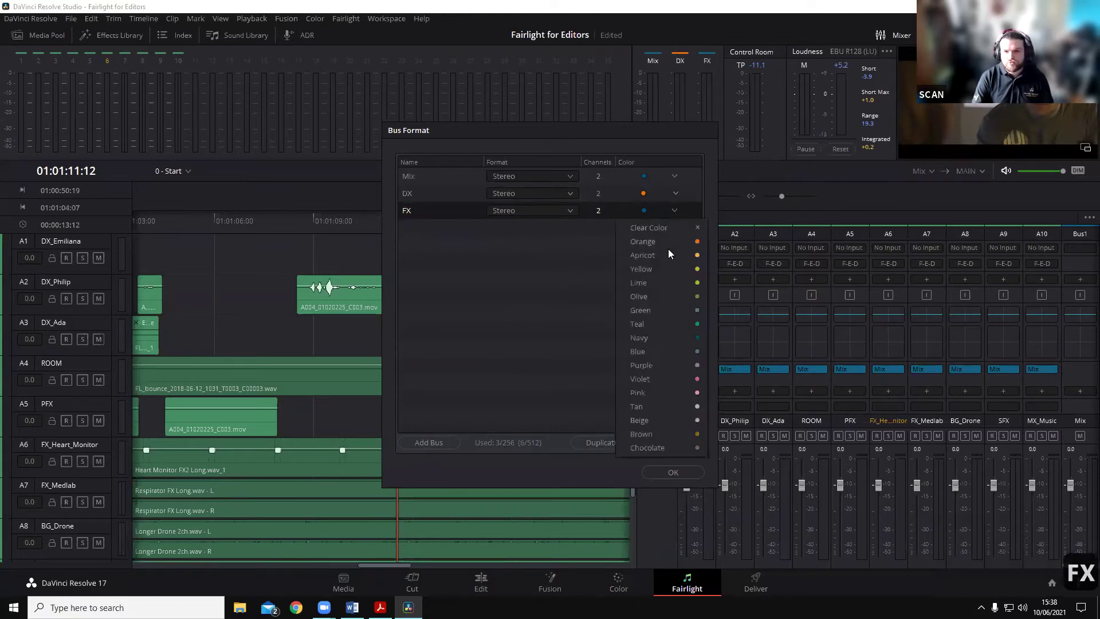
pyautogui.click(679, 390)
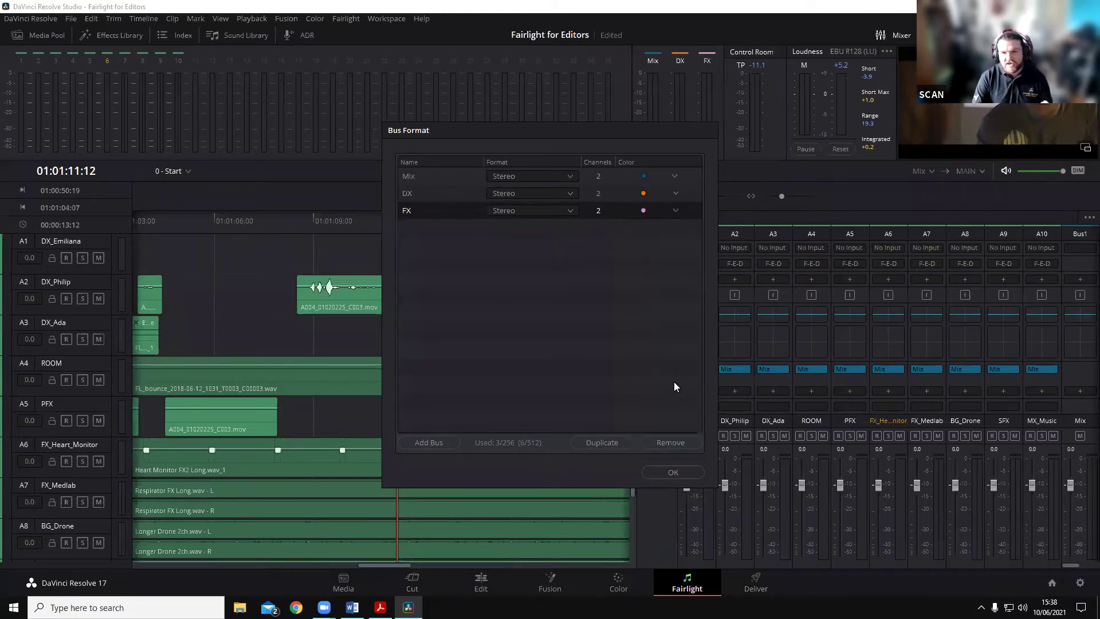
pyautogui.click(684, 475)
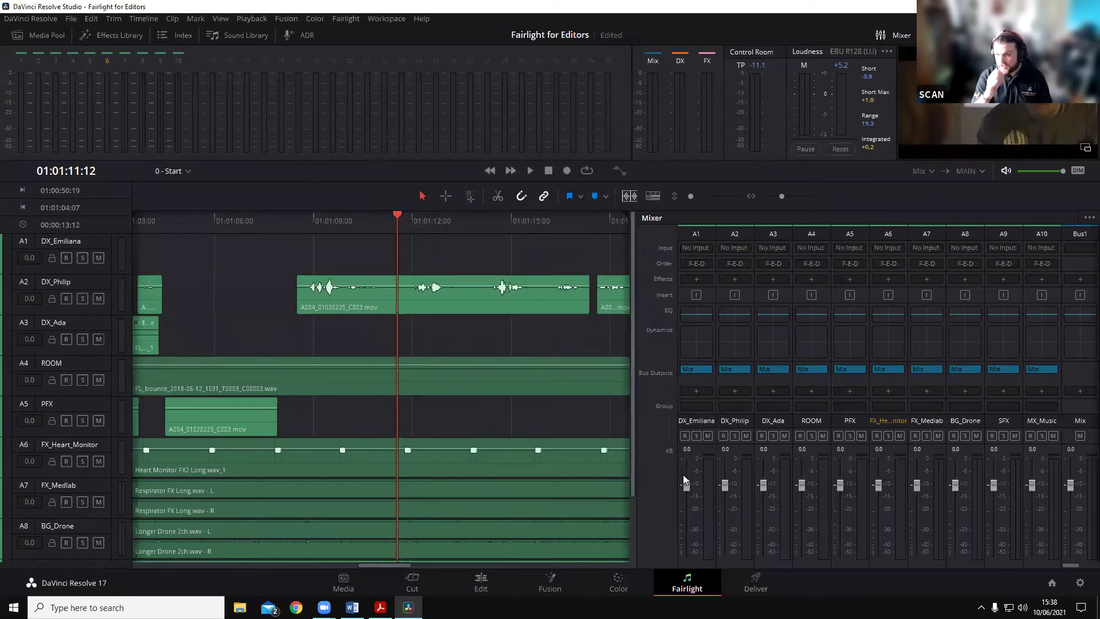
# Step: Widen the Mixer to show the DX and FX bus strips, and play the timeline to check the Mix bus levels
pyautogui.moveTo(638, 427); pyautogui.dragTo(555, 428)
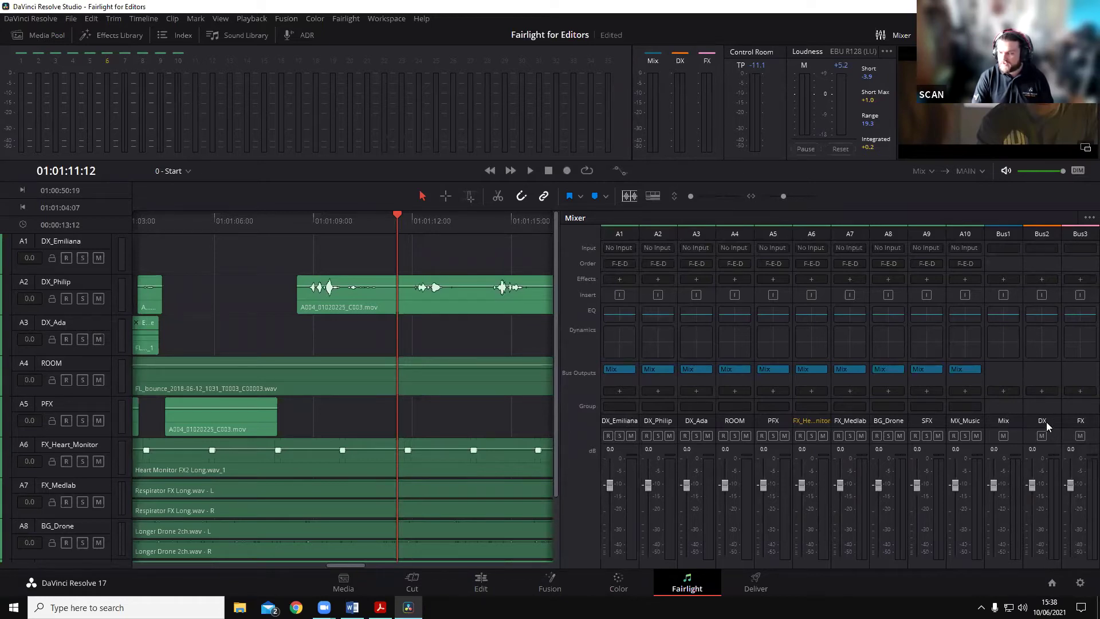
pyautogui.press('space')
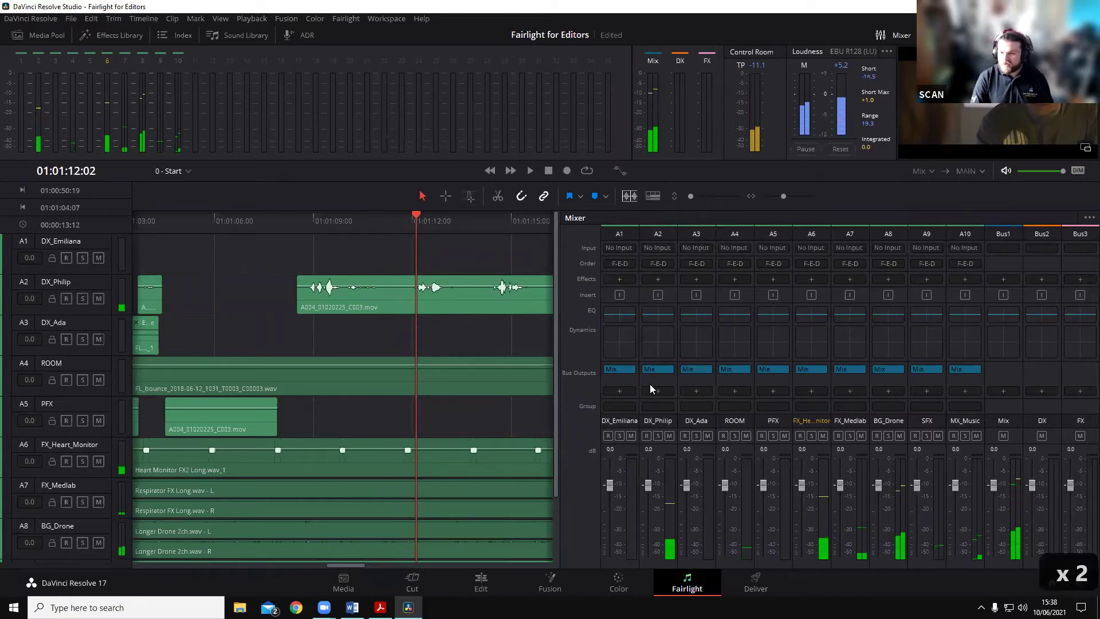
pyautogui.click(1008, 171)
pyautogui.click(1007, 170)
pyautogui.press('space')
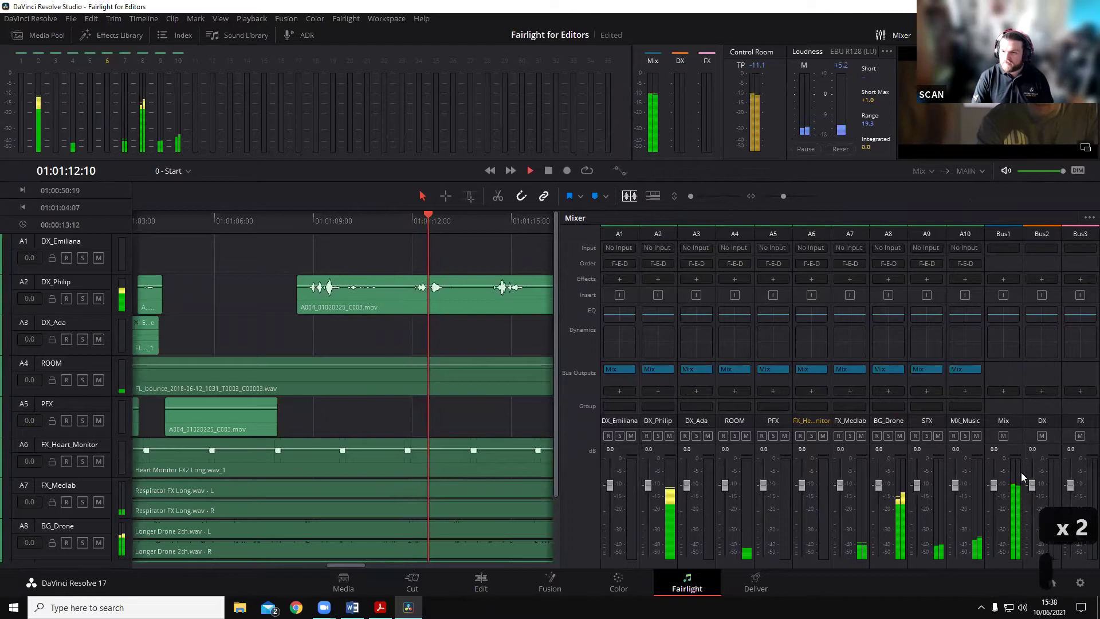
pyautogui.press('space')
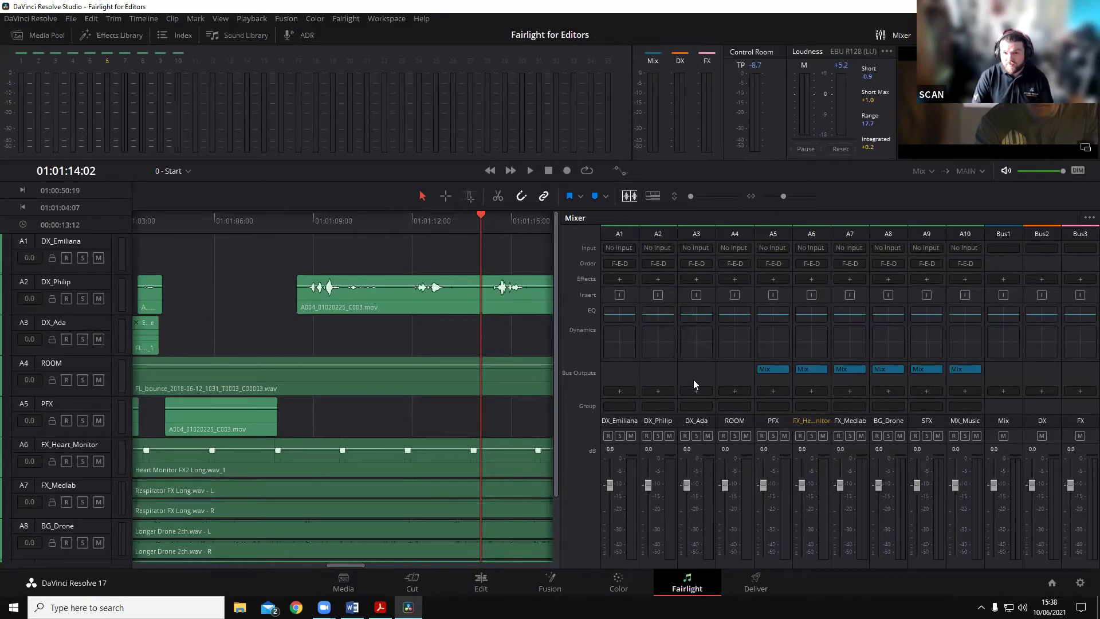
# Step: Play the timeline from about 01:01:12:03 to check the meters with tracks A1 to A4 unassigned from the Mix bus
pyautogui.moveTo(428, 225); pyautogui.dragTo(416, 227)
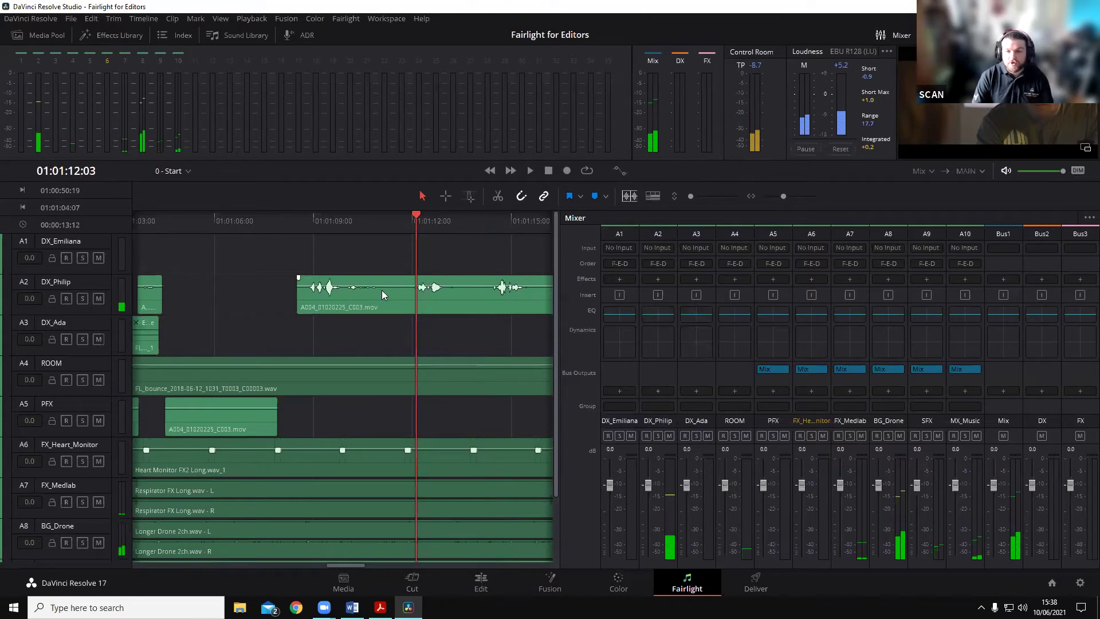
pyautogui.press('space')
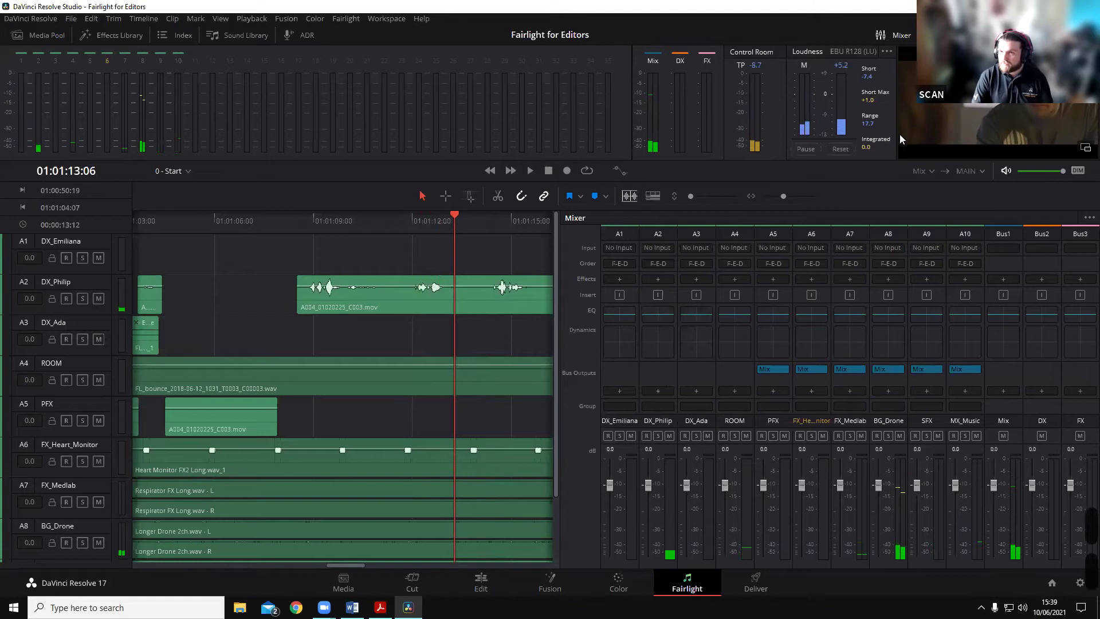
pyautogui.click(930, 172)
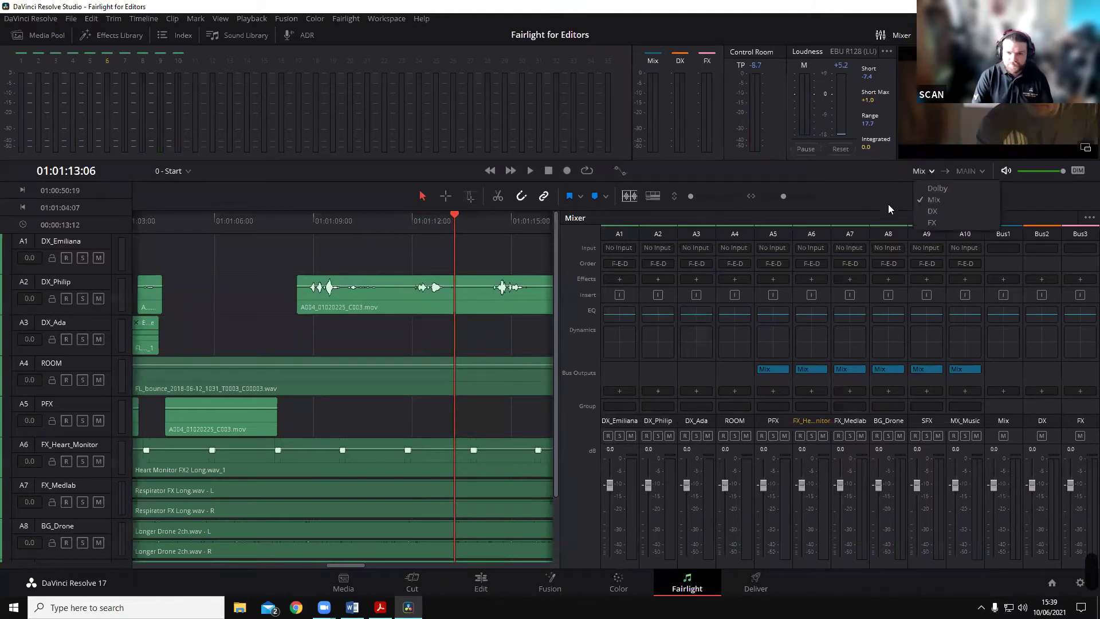
pyautogui.click(865, 179)
pyautogui.click(618, 389)
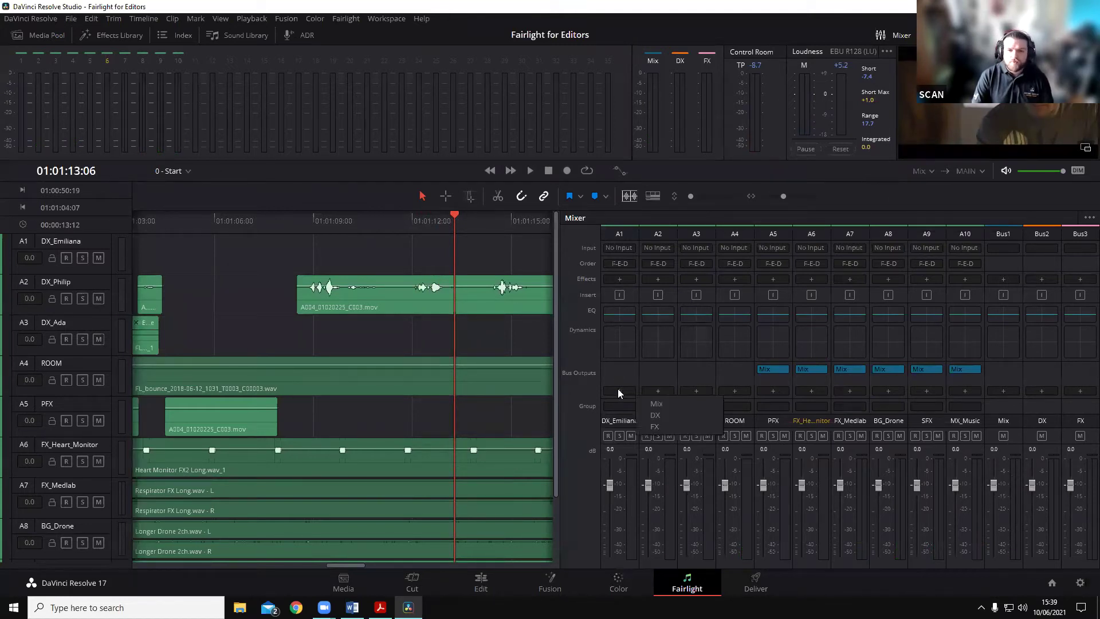
pyautogui.click(590, 381)
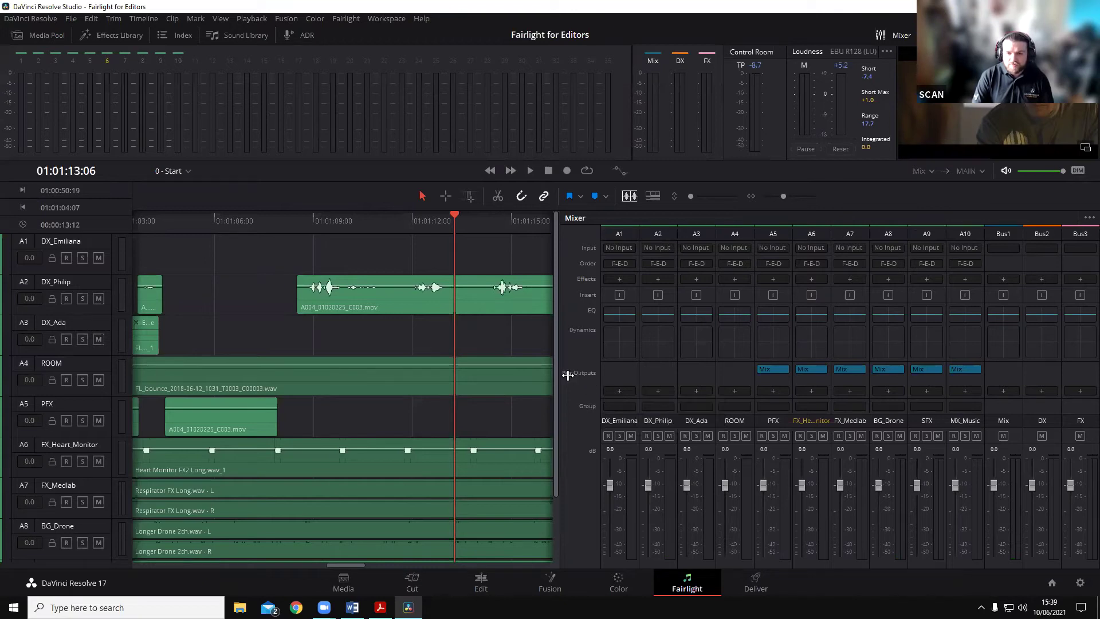
# Step: Assign the bus outputs of tracks A1 to A4 (DX_Emiliana, DX_Philip, DX_Ada and ROOM) to the DX bus
pyautogui.click(610, 389)
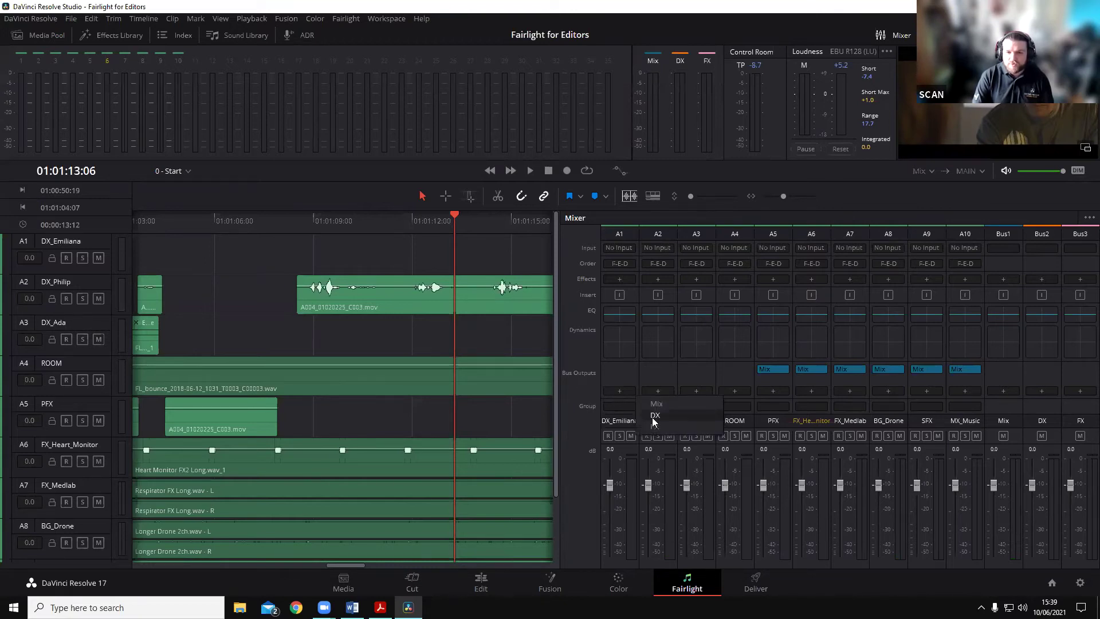
pyautogui.click(657, 416)
pyautogui.click(657, 391)
pyautogui.click(702, 416)
pyautogui.click(696, 390)
pyautogui.click(721, 415)
pyautogui.click(733, 391)
pyautogui.click(757, 415)
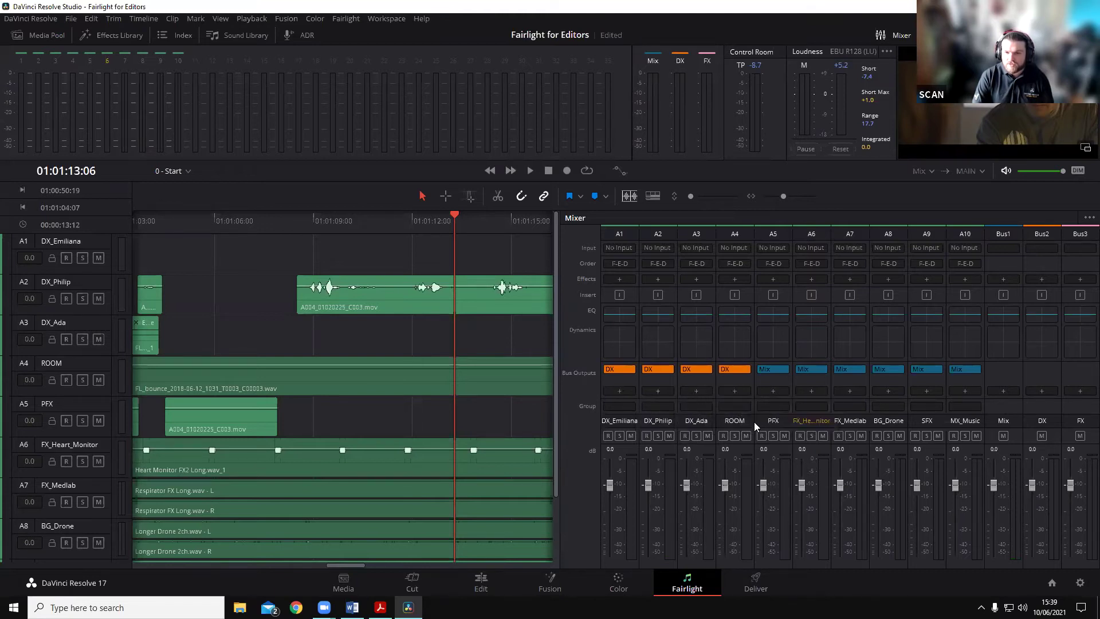
# Step: Remove the Mix bus assignment from tracks A5 to A9, leaving MX_Music assigned to Mix
pyautogui.click(781, 369)
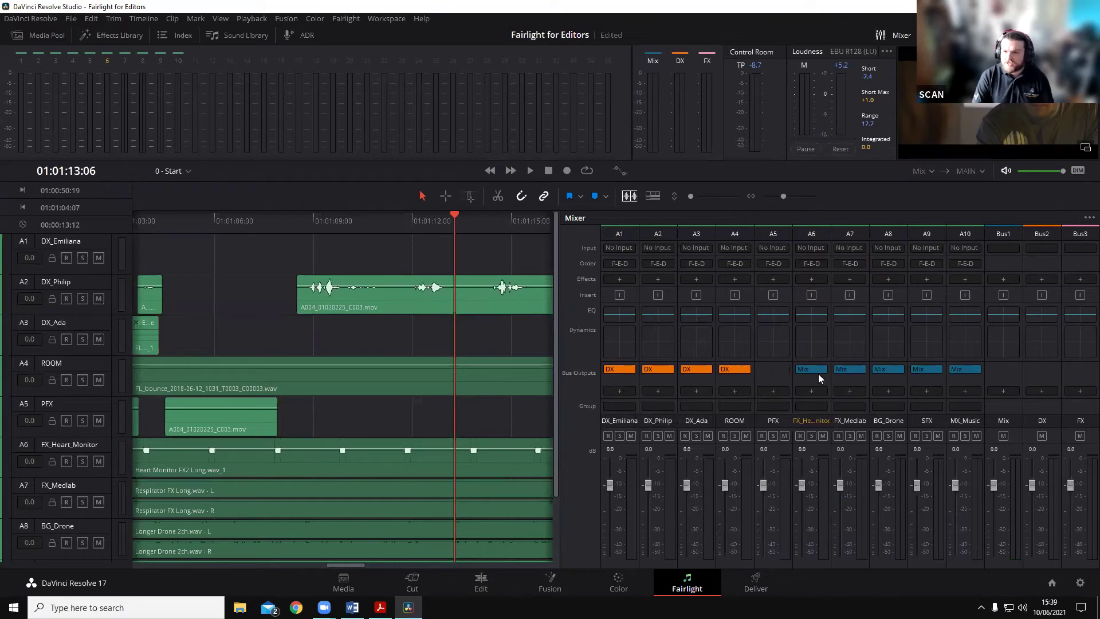
pyautogui.click(820, 368)
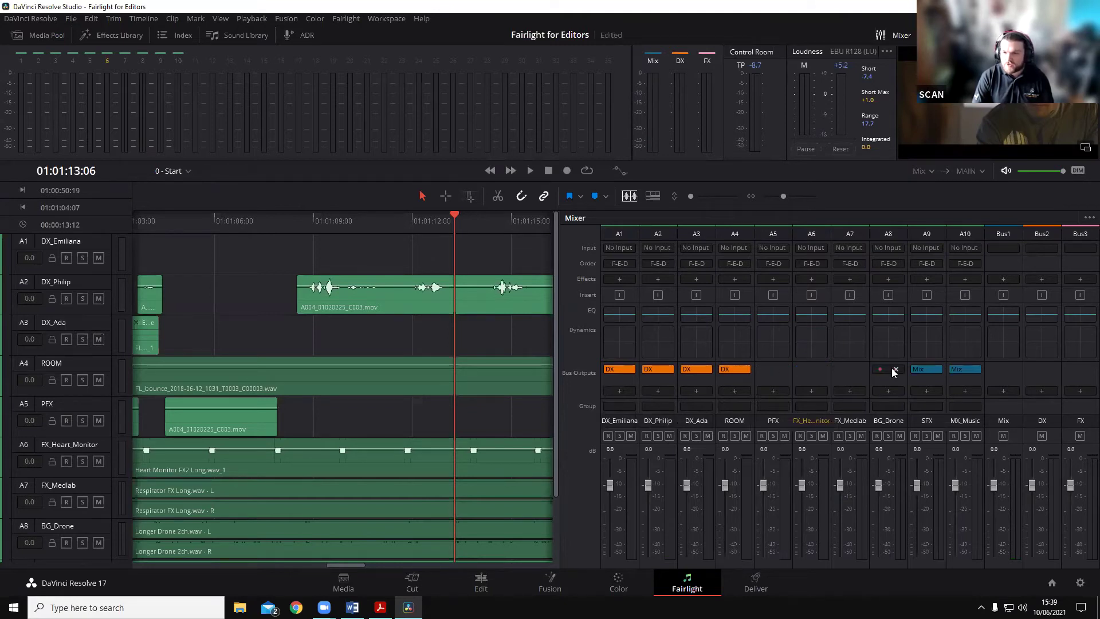
pyautogui.click(934, 369)
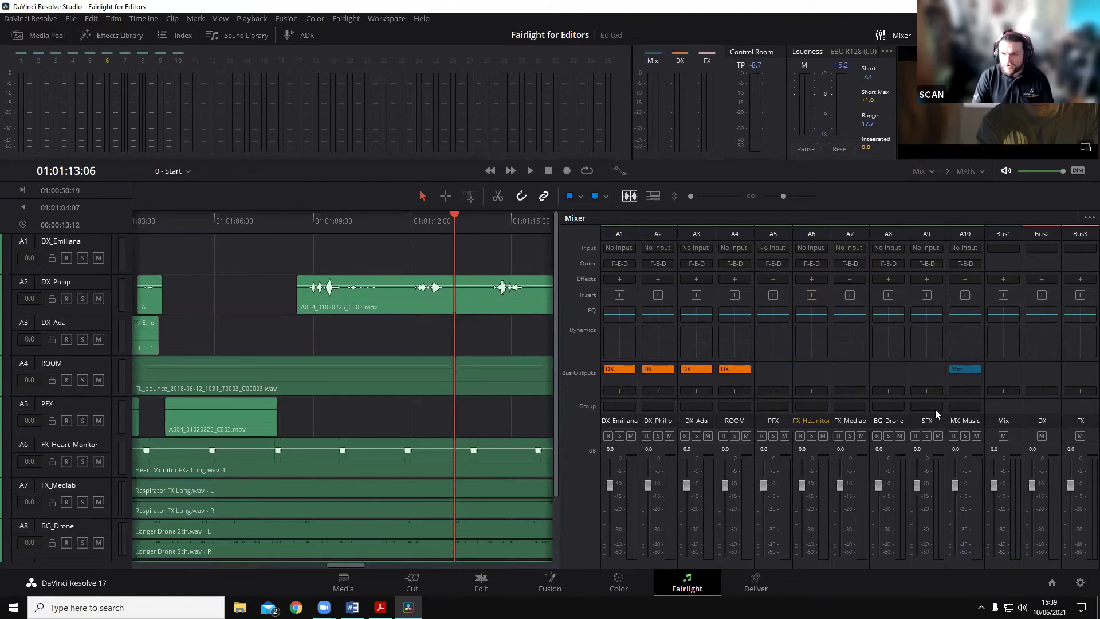
# Step: Assign the bus outputs of tracks A5 to A9, from PFX through SFX, to the FX bus
pyautogui.click(780, 391)
pyautogui.click(812, 426)
pyautogui.click(812, 390)
pyautogui.click(836, 426)
pyautogui.click(853, 390)
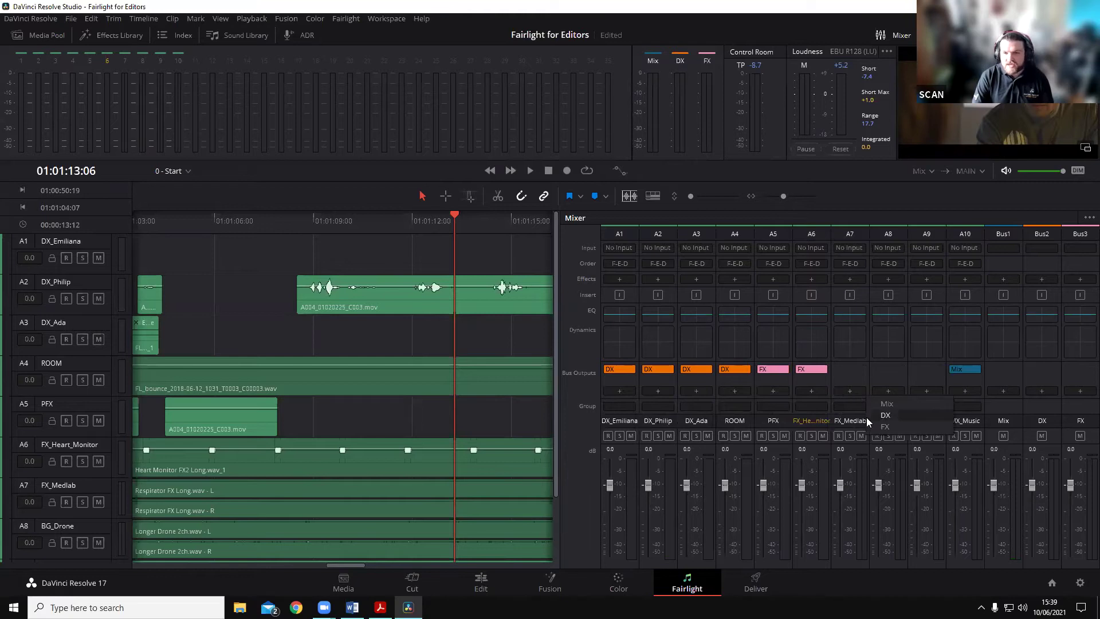
pyautogui.click(915, 429)
pyautogui.click(894, 391)
pyautogui.click(923, 427)
pyautogui.click(934, 387)
pyautogui.click(954, 424)
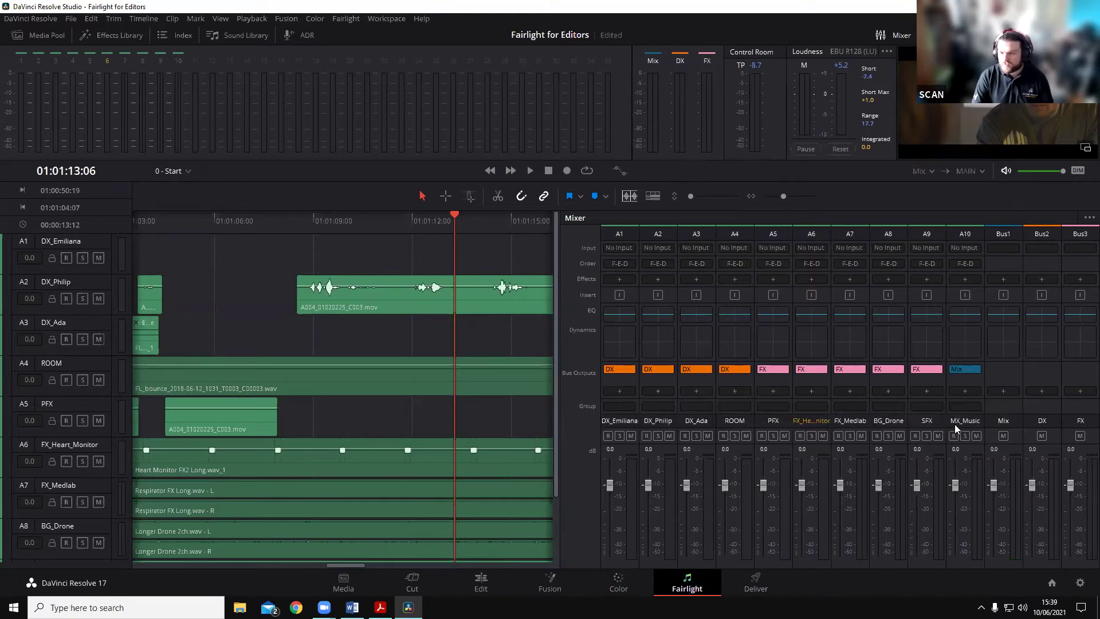
# Step: Save the project and play the timeline from 01:01:13:06 to check the Mix, DX and FX bus meters
pyautogui.hotkey('ctrl', 's')
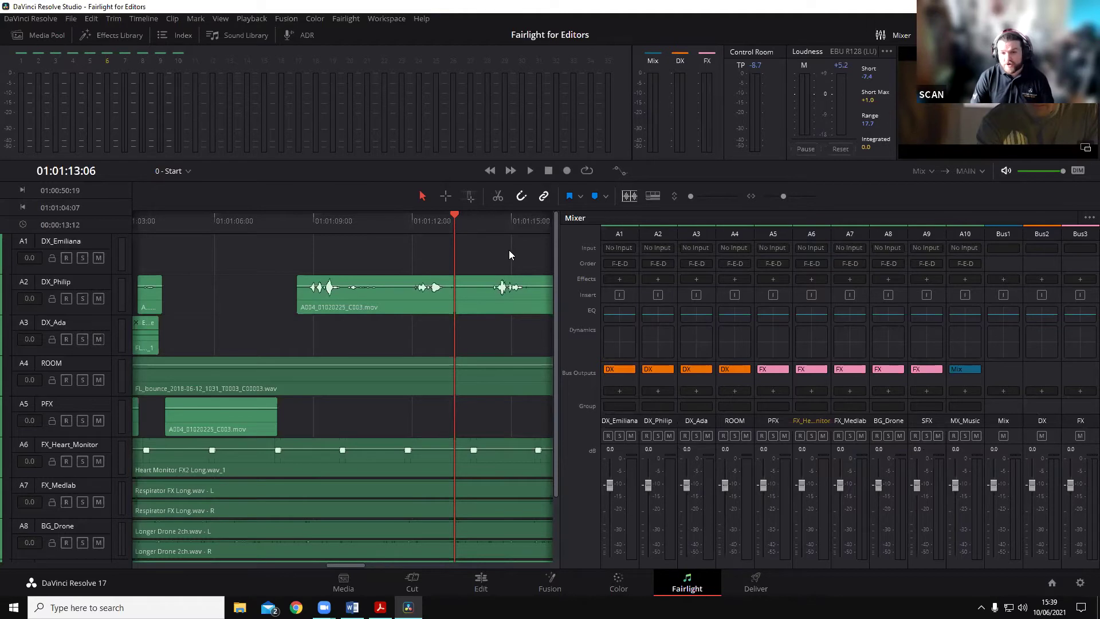
pyautogui.press('space')
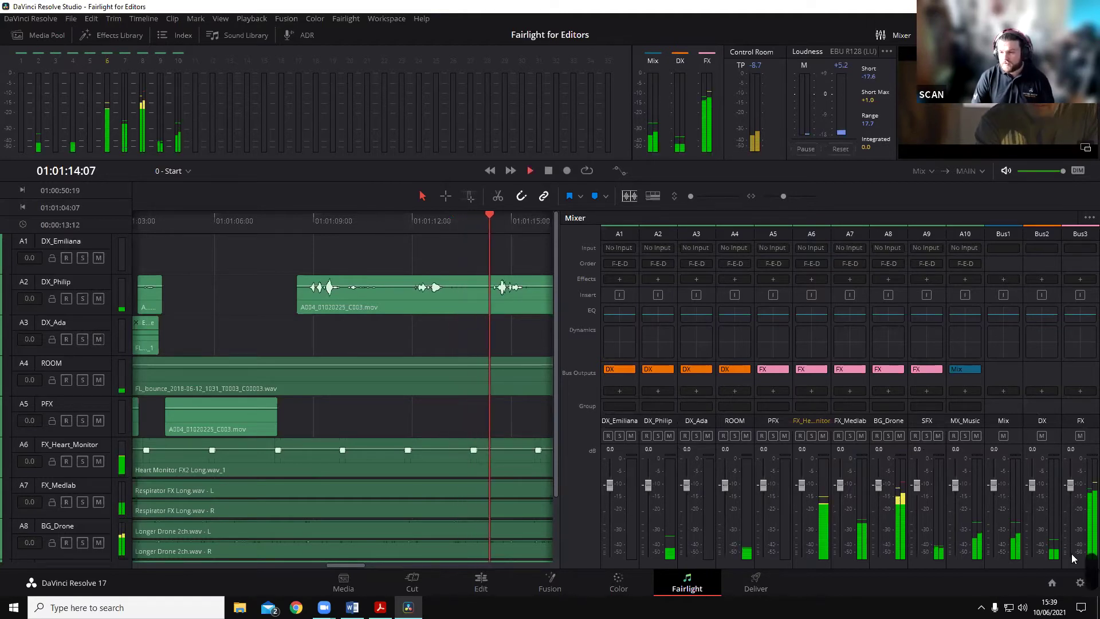
pyautogui.press('space')
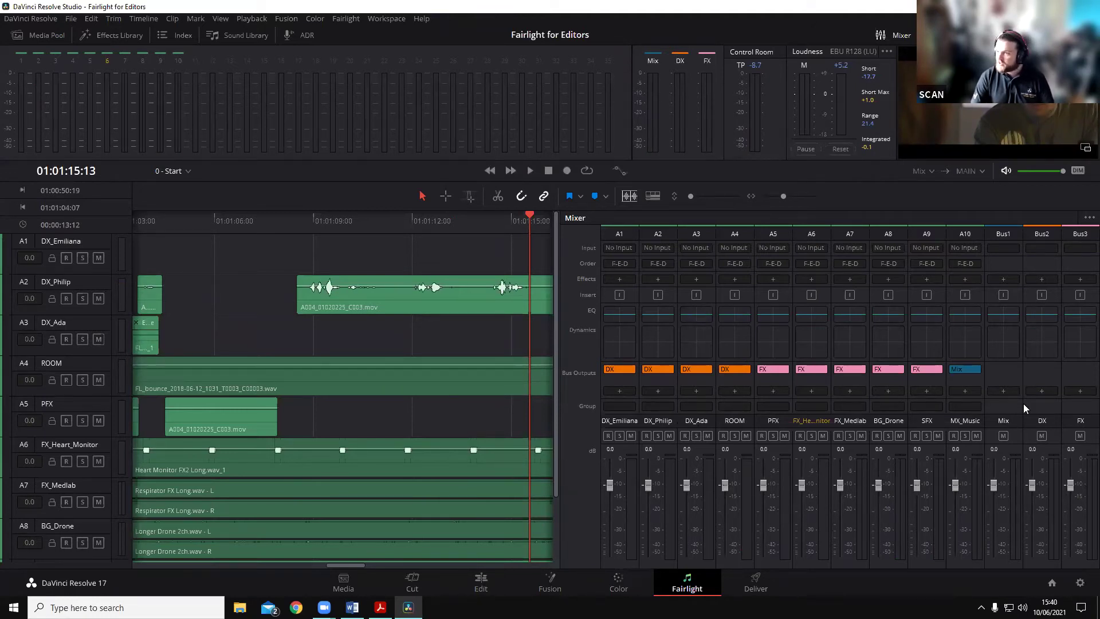
# Step: Route the outputs of the DX and FX buses to the Mix bus
pyautogui.click(1037, 391)
pyautogui.click(1039, 401)
pyautogui.click(1080, 391)
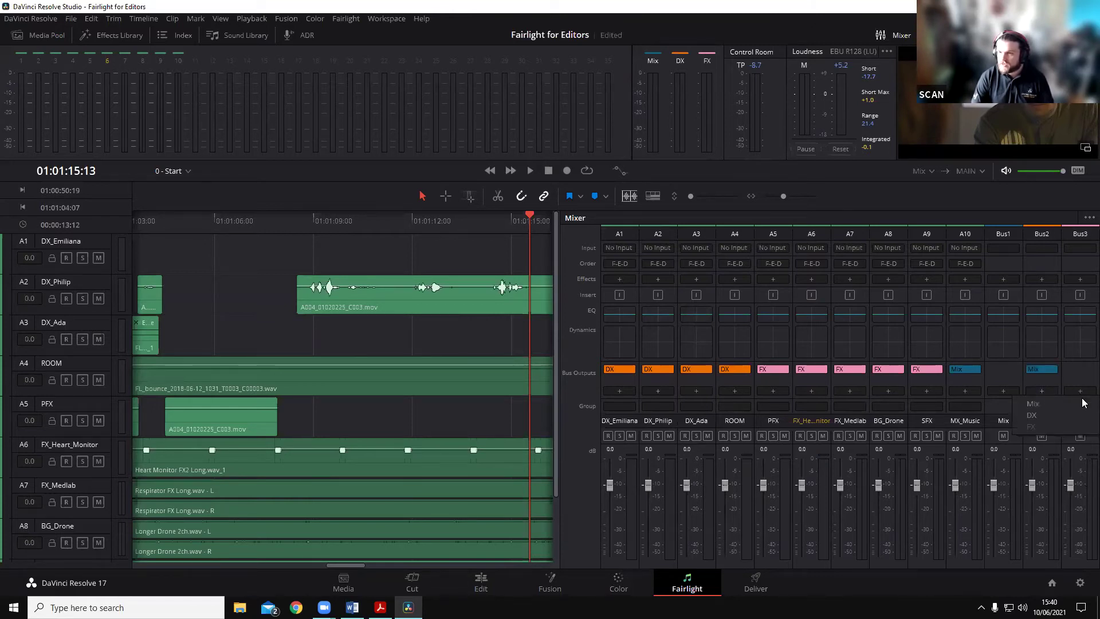
pyautogui.click(1028, 404)
# Step: Play the timeline from about 01:01:09:00 to check the Mix bus meter with DX and FX feeding it
pyautogui.moveTo(332, 221); pyautogui.dragTo(310, 225)
pyautogui.press('space')
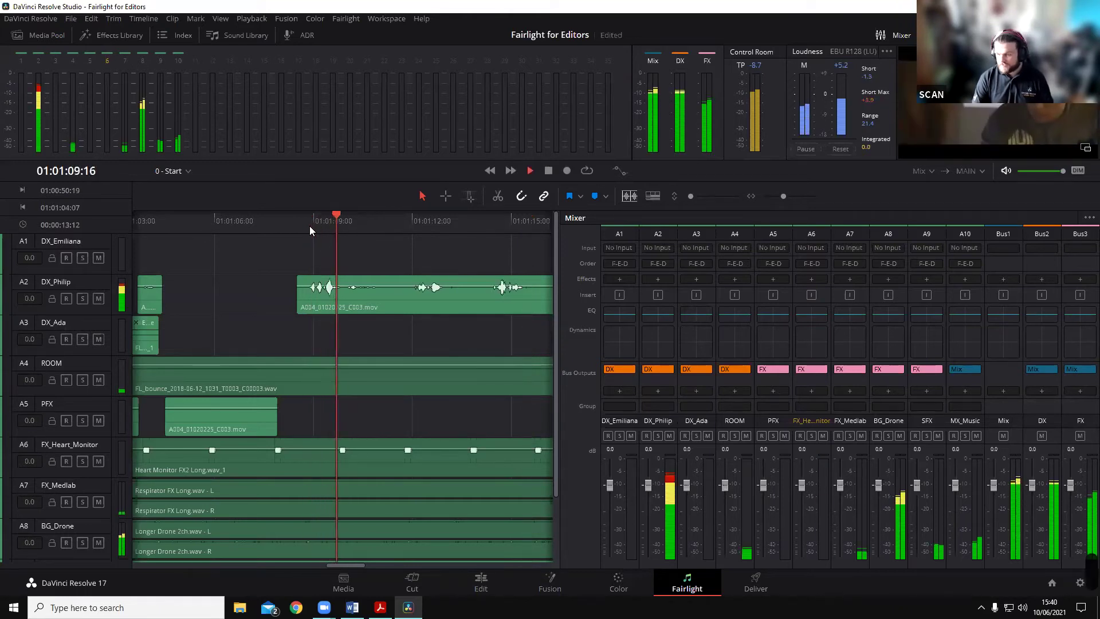
pyautogui.press('space')
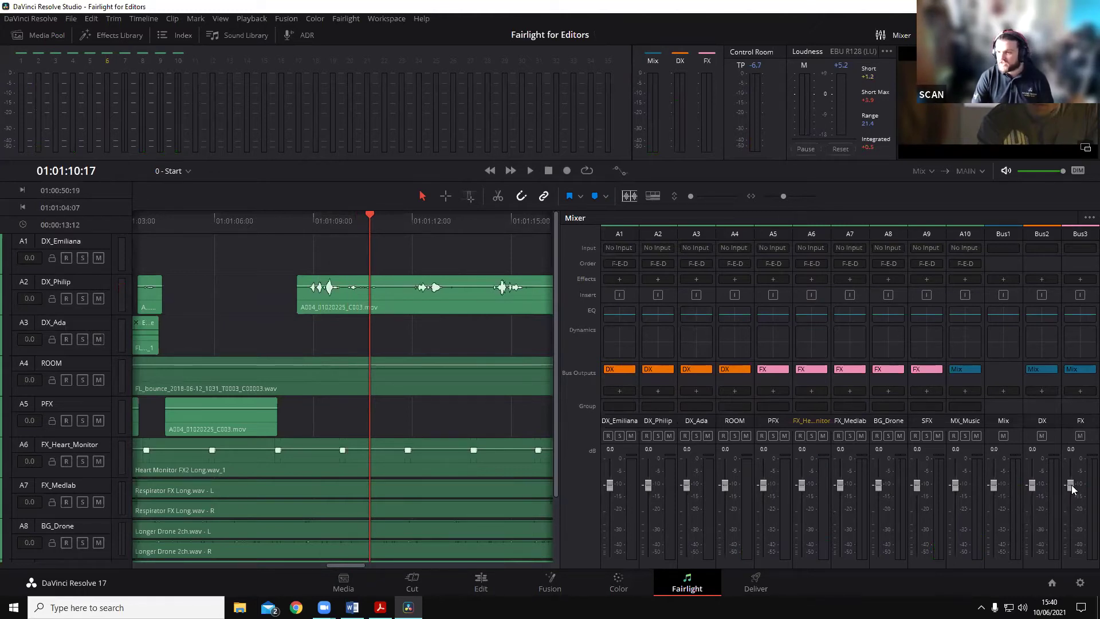
# Step: Lower the FX bus fader to about -19 dB while the timeline plays
pyautogui.press('space')
pyautogui.moveTo(1070, 485); pyautogui.dragTo(1074, 526)
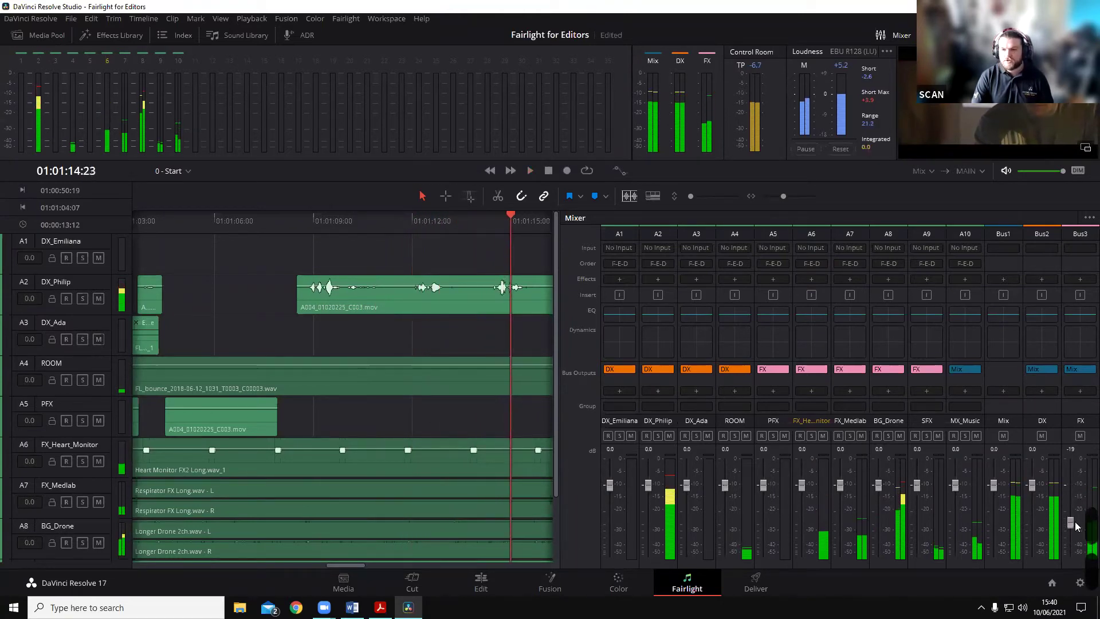
# Step: Reset the FX bus fader and lower it to about -4.5 dB
pyautogui.doubleClick(1069, 523)
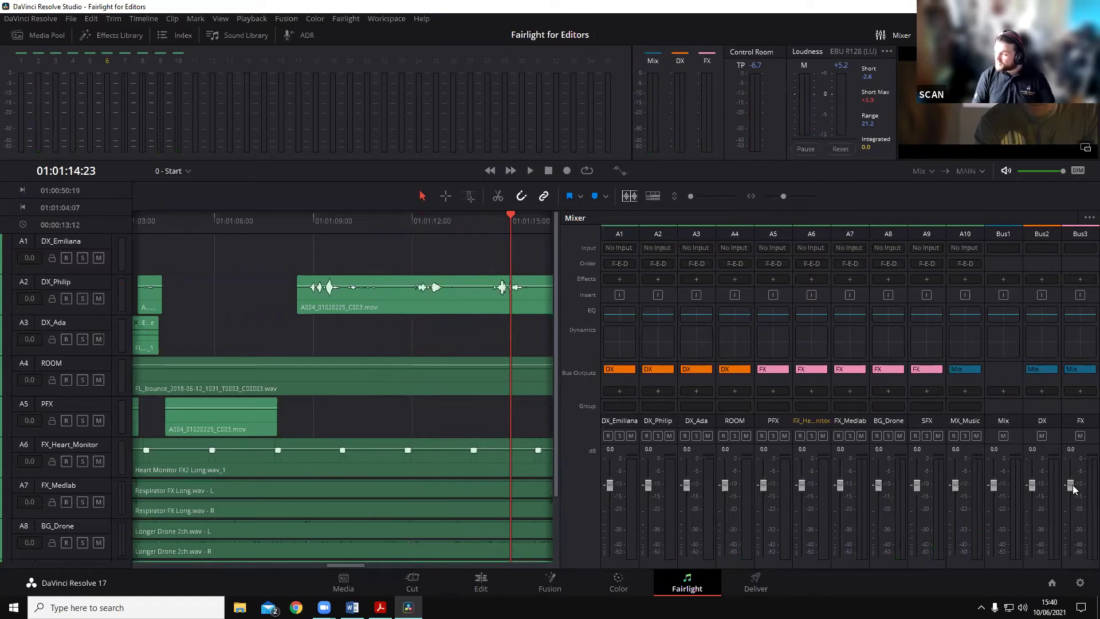
pyautogui.moveTo(1073, 487); pyautogui.dragTo(1075, 500)
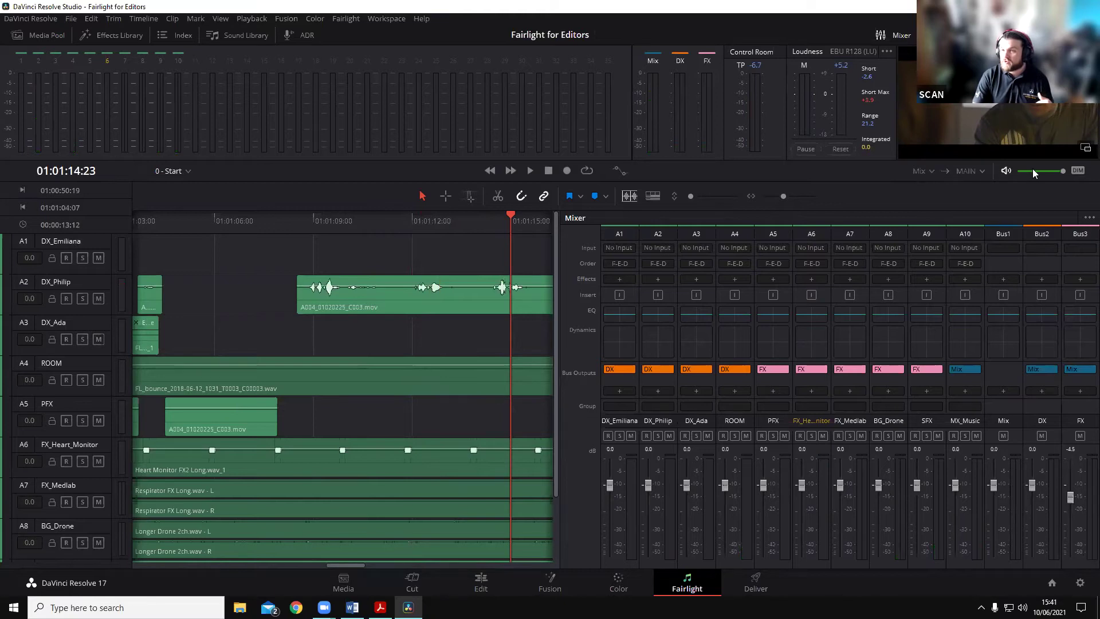
# Step: Monitor only the DX bus while playing from 01:01:09:09, and return monitoring to the Mix bus
pyautogui.click(929, 171)
pyautogui.click(940, 210)
pyautogui.click(326, 220)
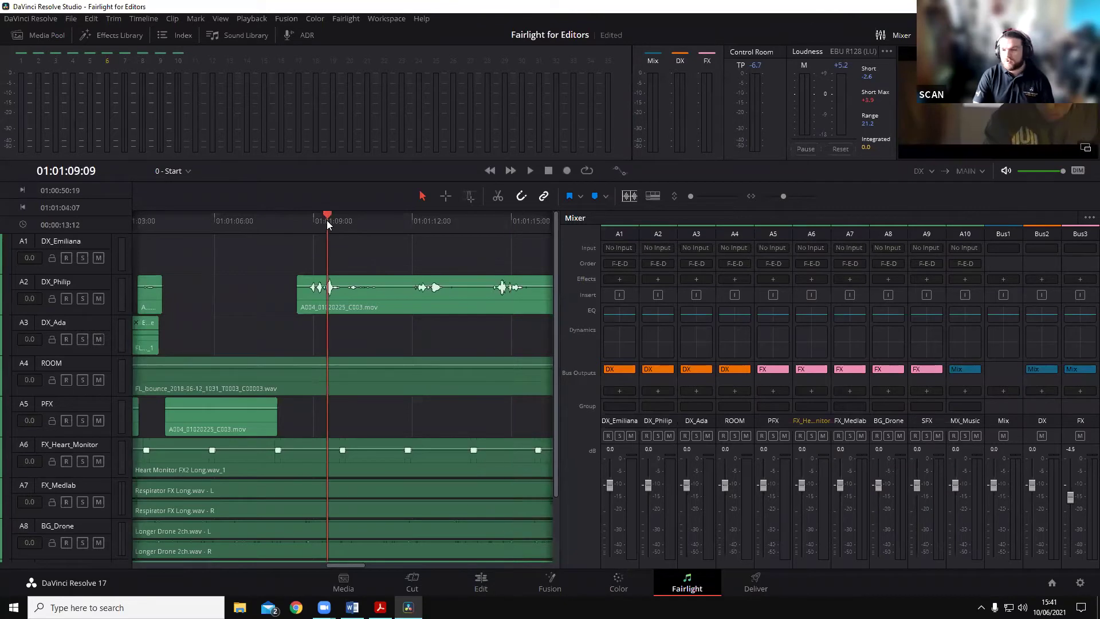
pyautogui.press('space')
pyautogui.click(931, 170)
pyautogui.click(937, 203)
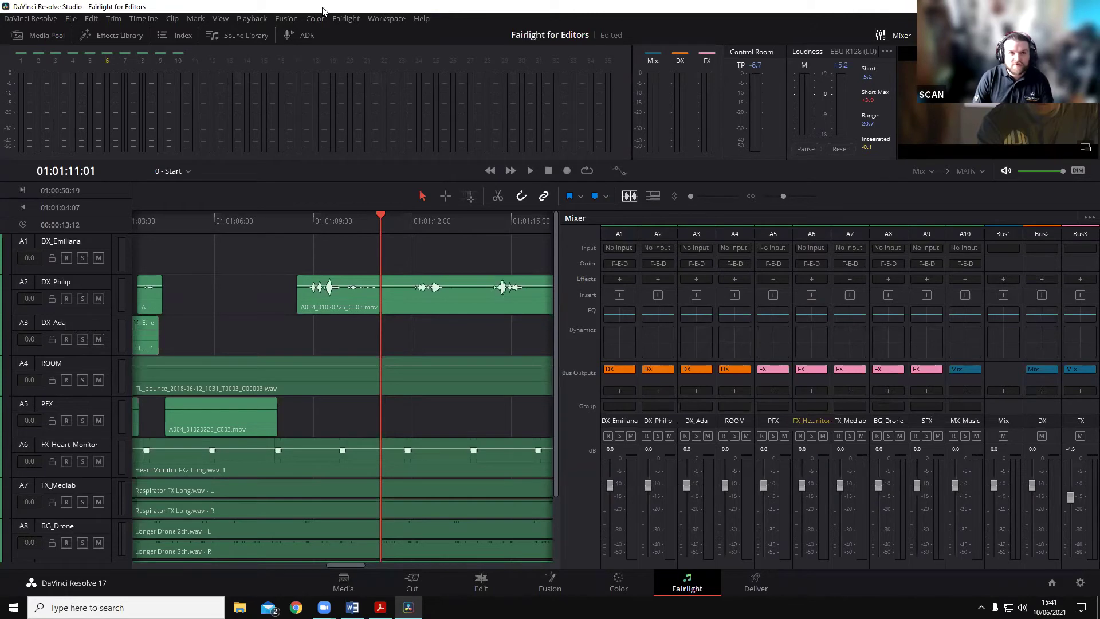
# Step: Add a new bus in the Bus Format settings and name it Reverb
pyautogui.click(352, 19)
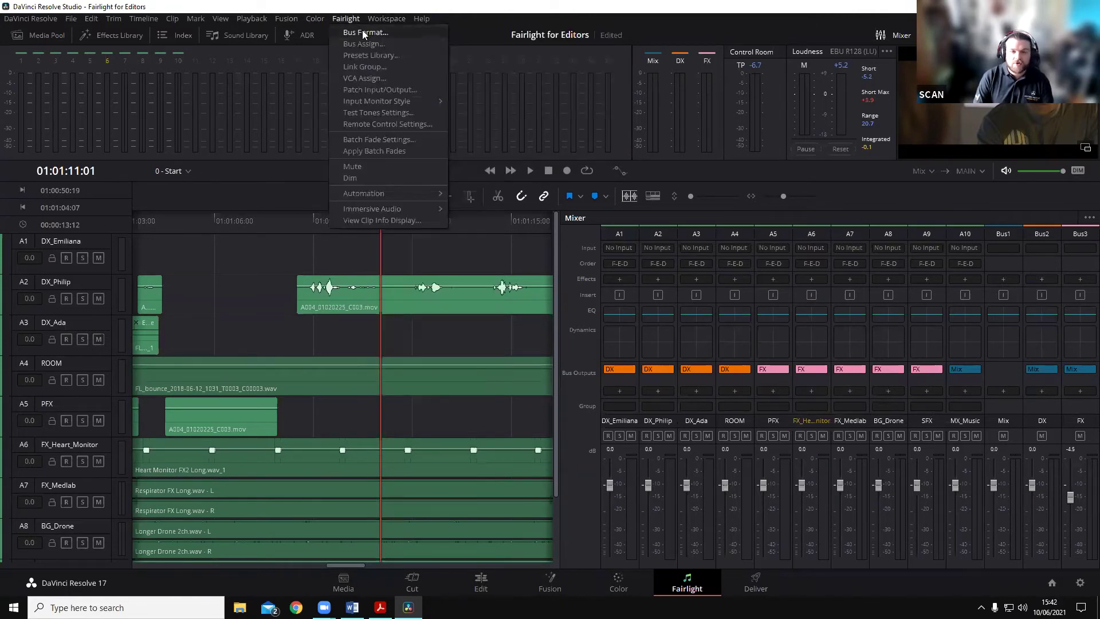
pyautogui.click(361, 32)
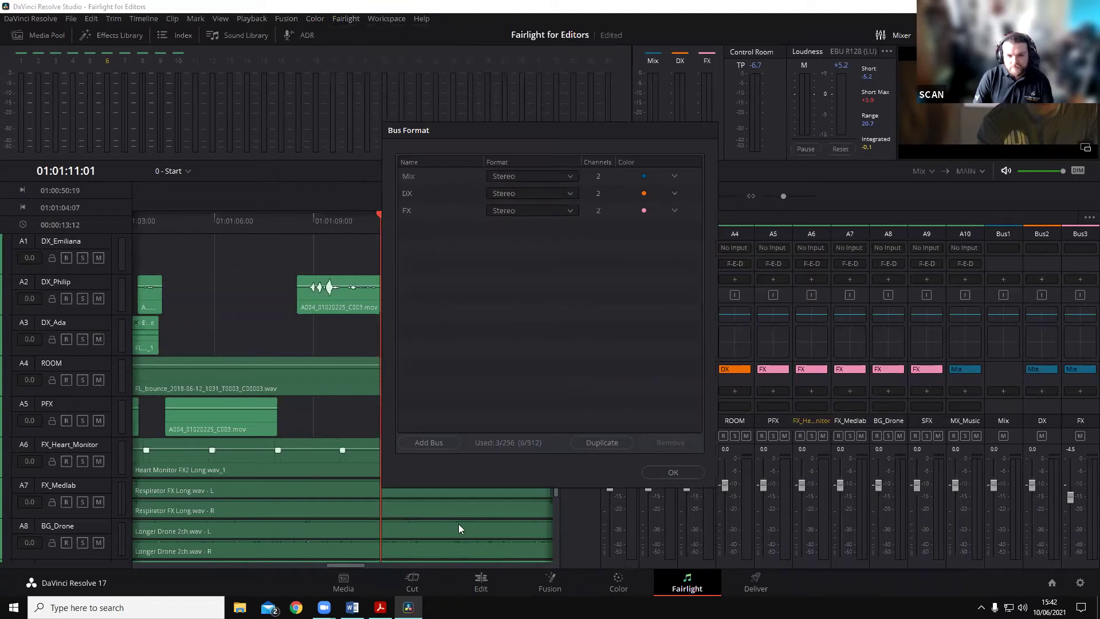
pyautogui.click(423, 443)
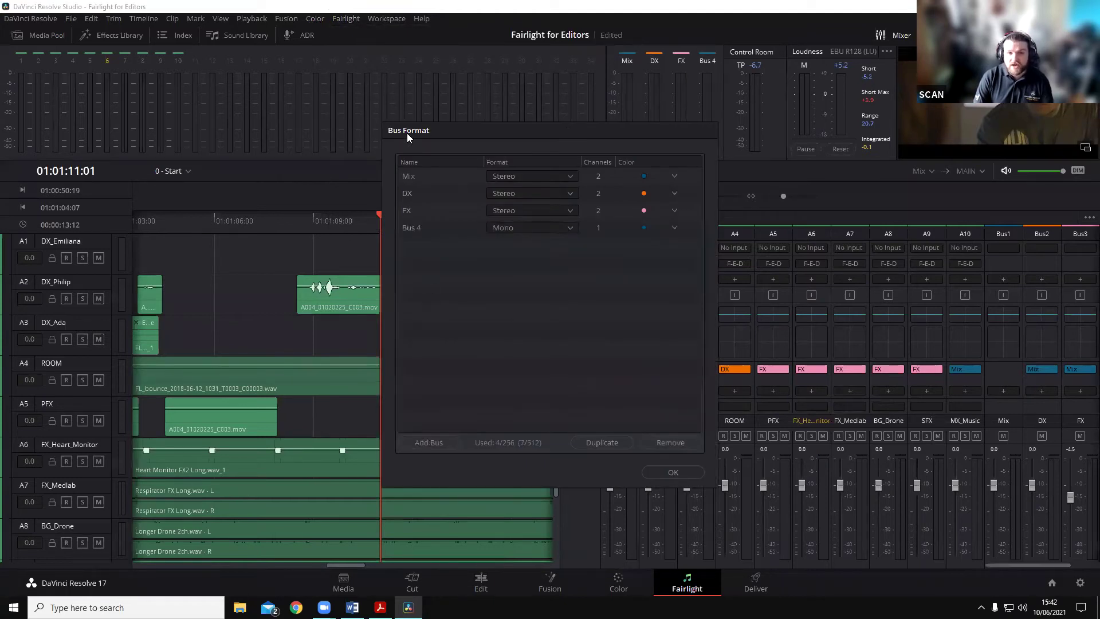
pyautogui.doubleClick(427, 227)
pyautogui.doubleClick(403, 228)
pyautogui.write('Rever')
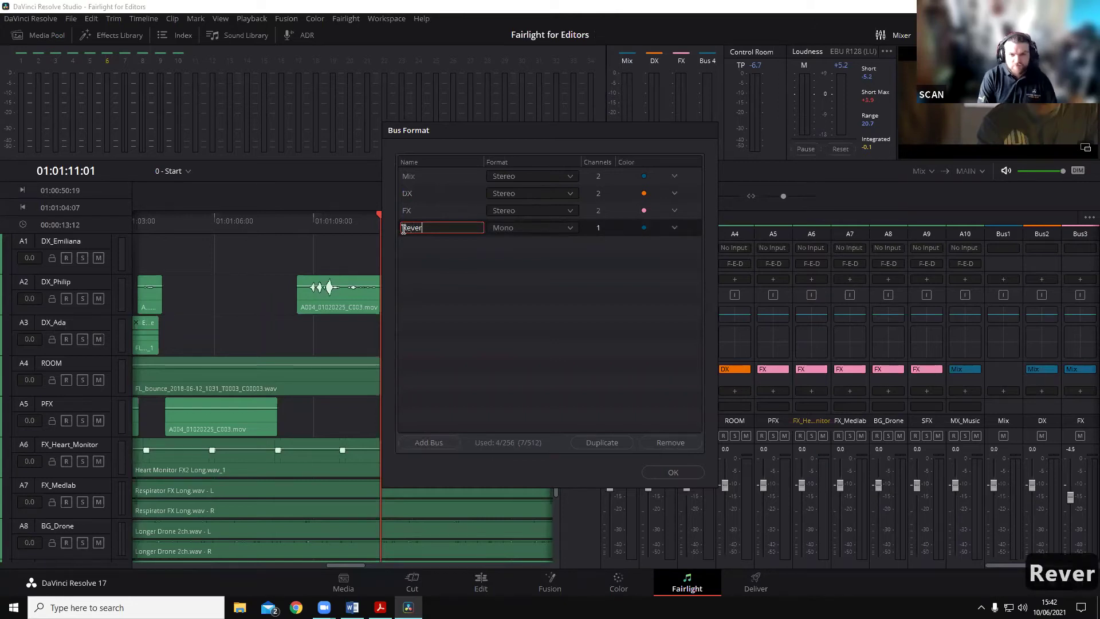
pyautogui.write('n')
pyautogui.press('BackSpace')
pyautogui.write('b')
# Step: Set the Reverb bus to Stereo format with the Chocolate color and apply the bus settings
pyautogui.click(561, 228)
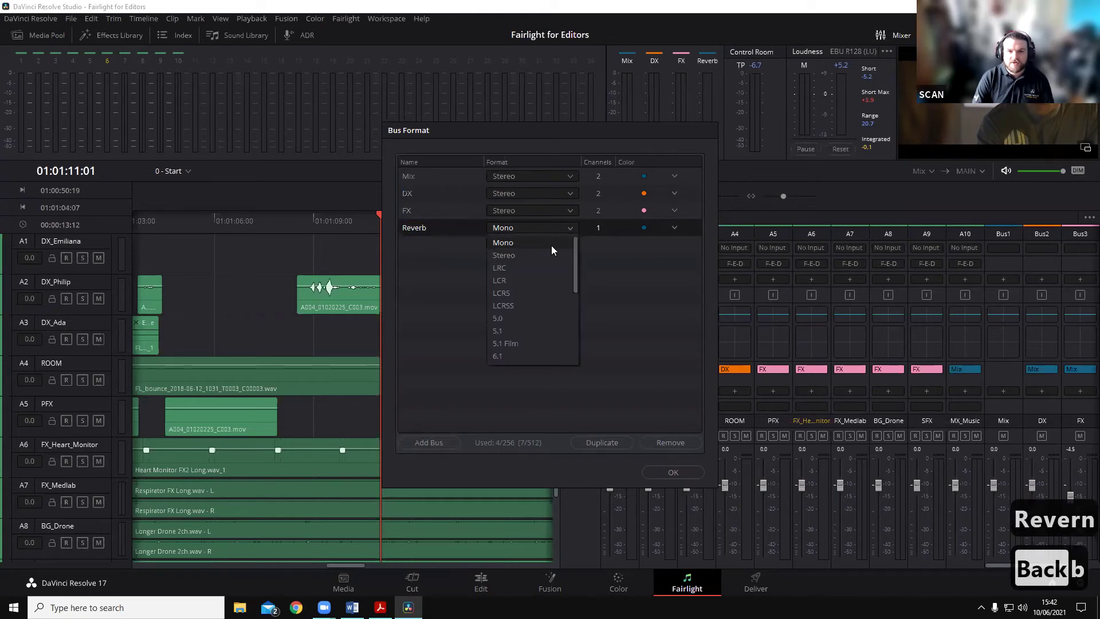
pyautogui.click(548, 252)
pyautogui.click(672, 227)
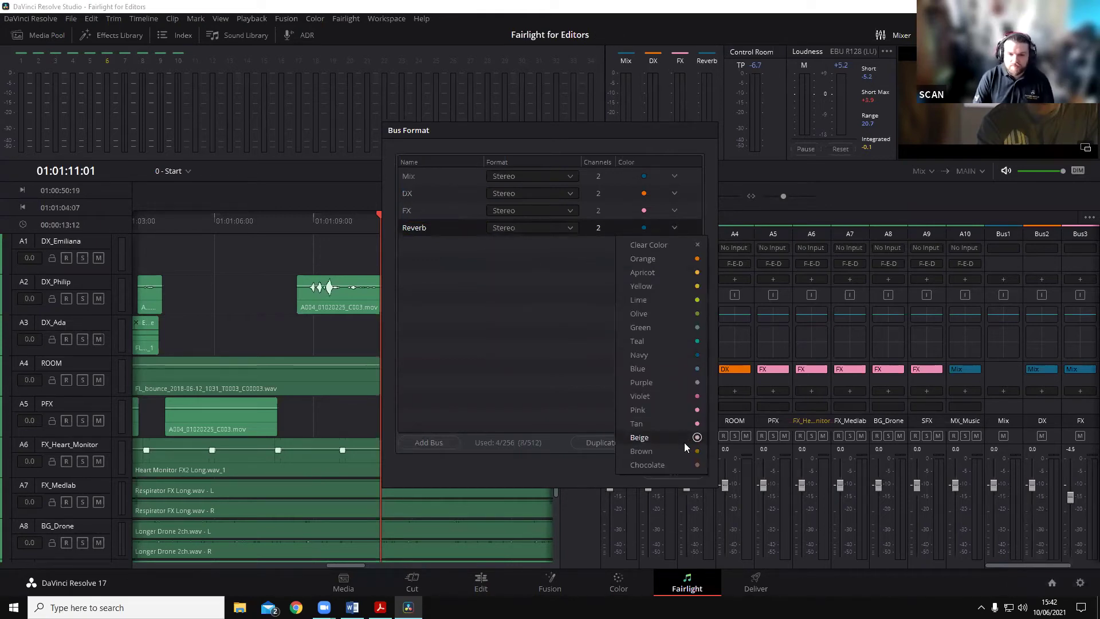
pyautogui.click(683, 465)
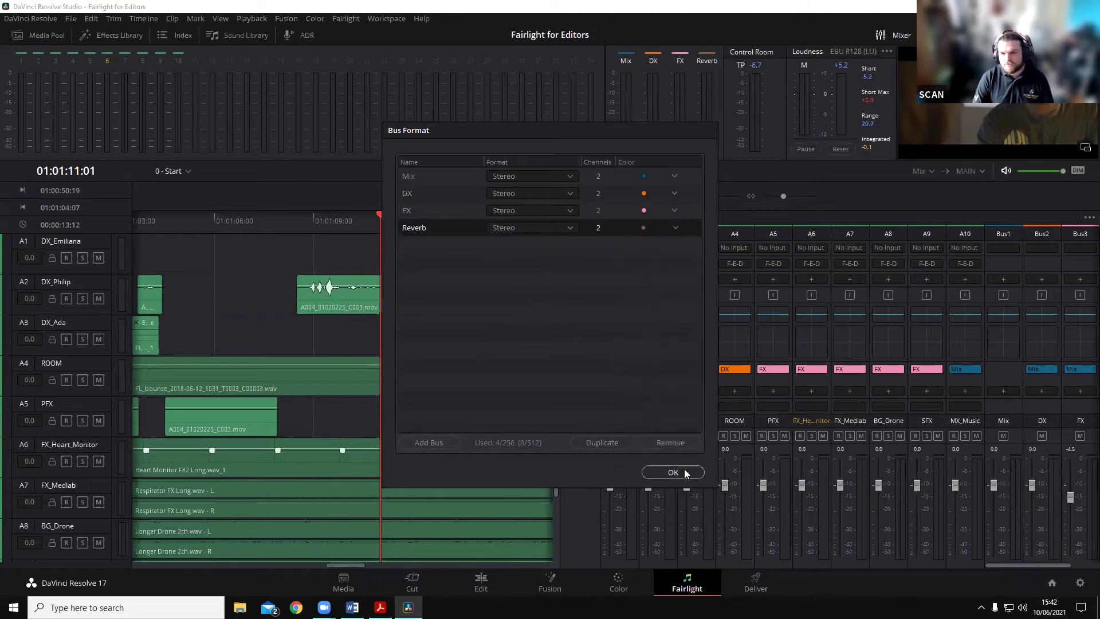
pyautogui.click(683, 472)
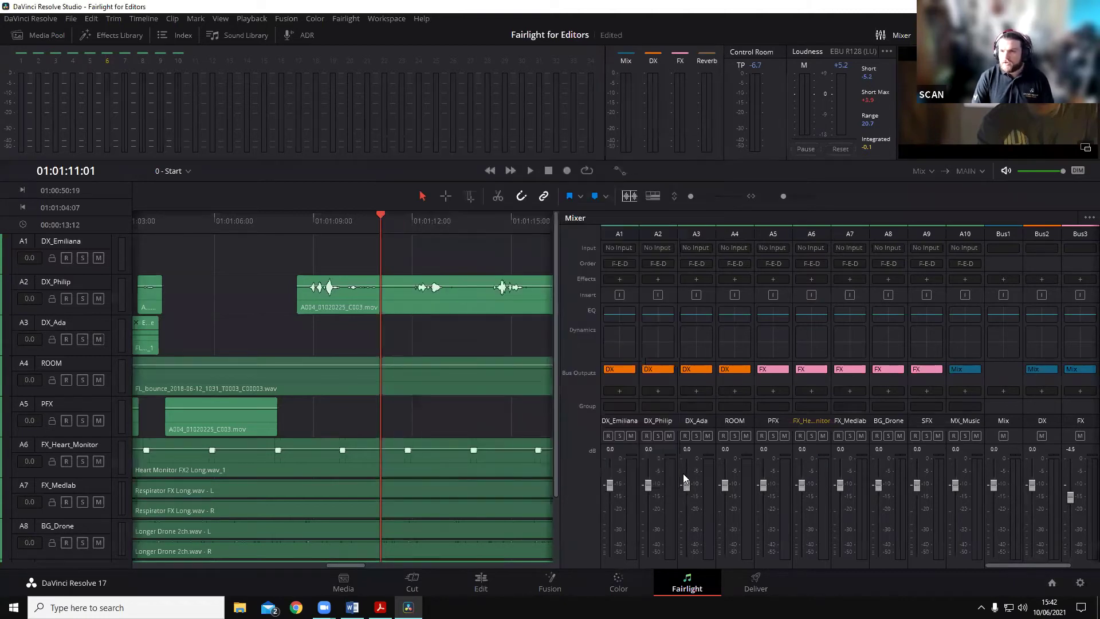
# Step: Widen the mixer and its bus section to bring the Reverb bus strip into view
pyautogui.moveTo(560, 373); pyautogui.dragTo(391, 382)
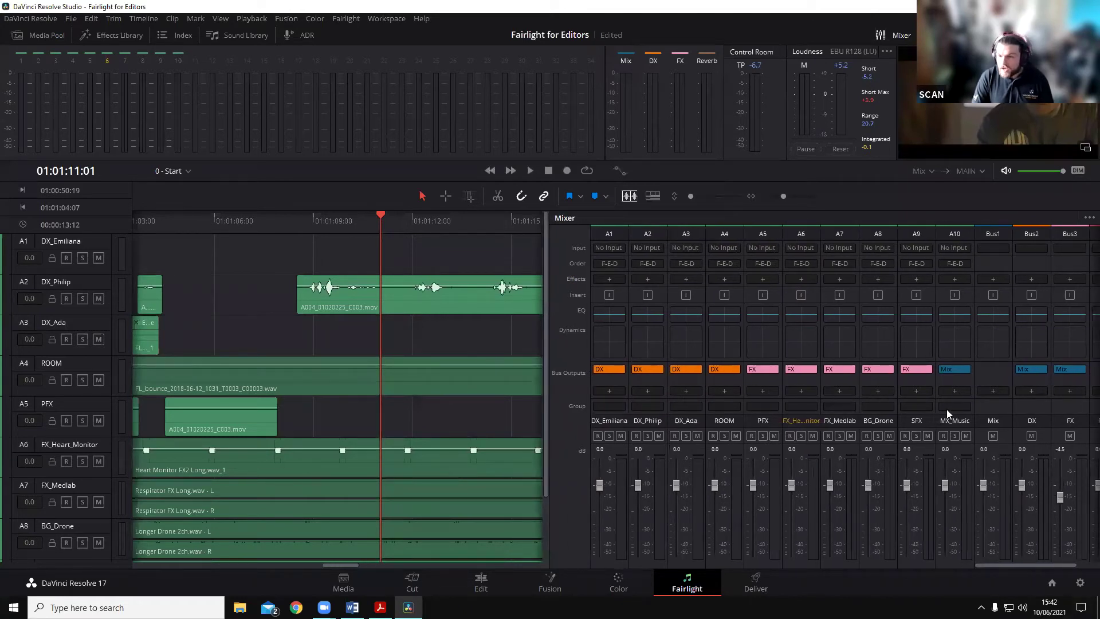
pyautogui.moveTo(974, 387); pyautogui.dragTo(917, 392)
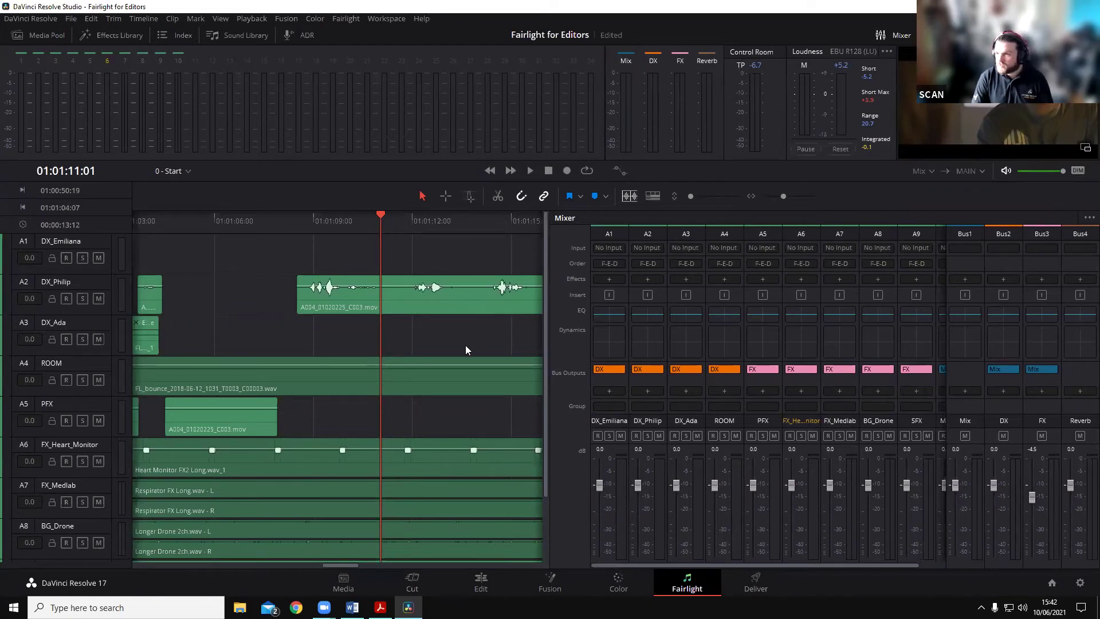
# Step: Play the timeline from shortly before the DX_Philip dialogue clip and stop at 01:01:09:00
pyautogui.click(225, 220)
pyautogui.press('space')
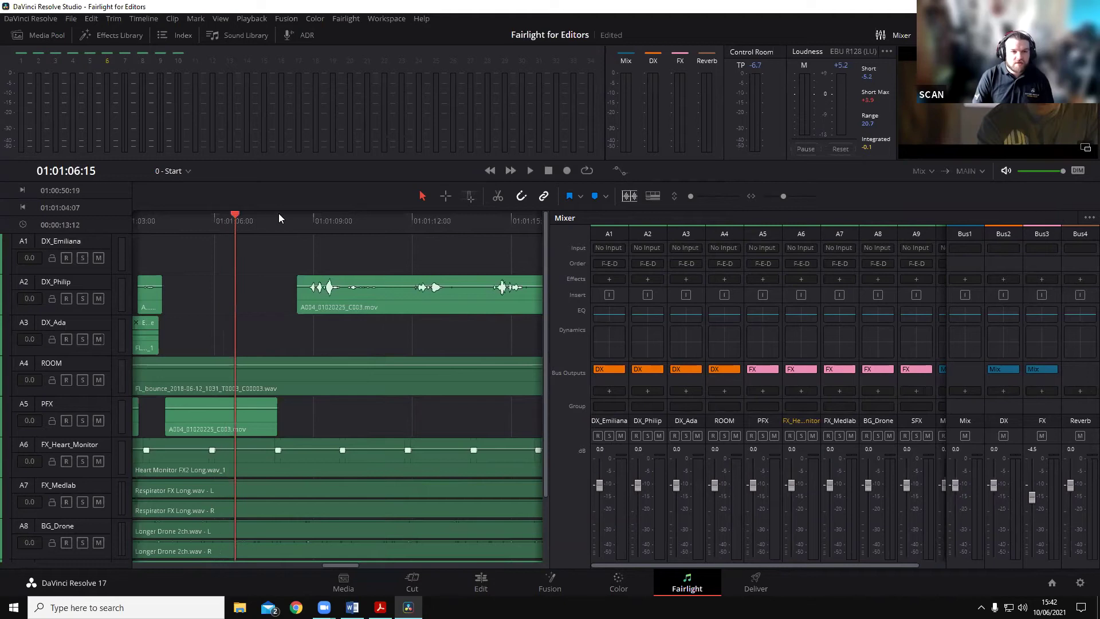
pyautogui.click(278, 216)
pyautogui.press('space')
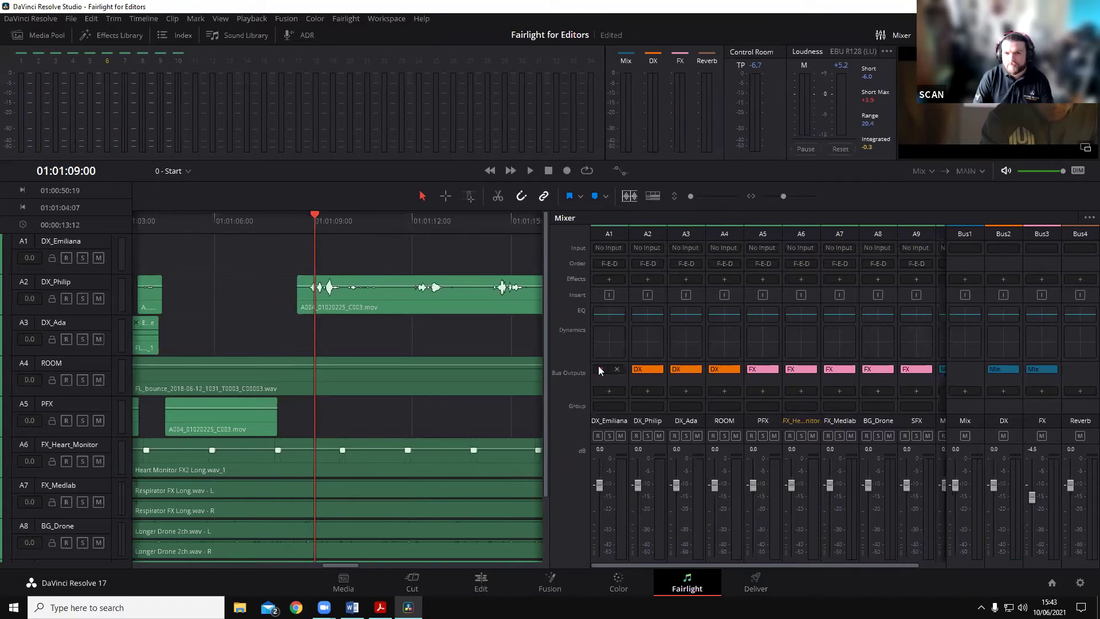
# Step: Show the Pan and Bus Sends sections in the mixer
pyautogui.click(1087, 219)
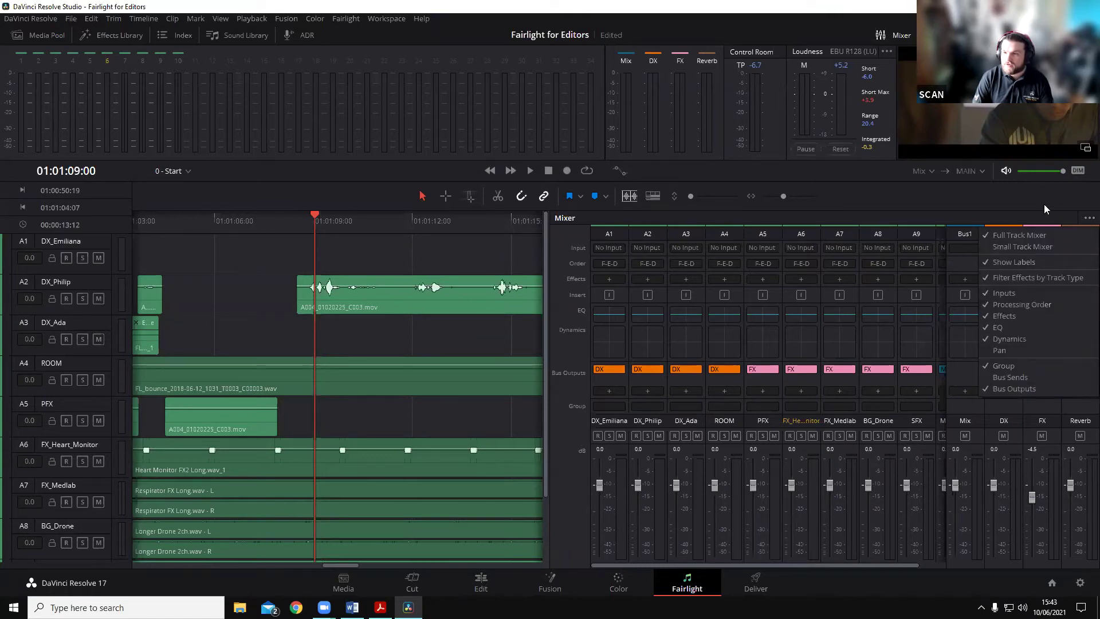
pyautogui.click(1085, 220)
pyautogui.click(1087, 219)
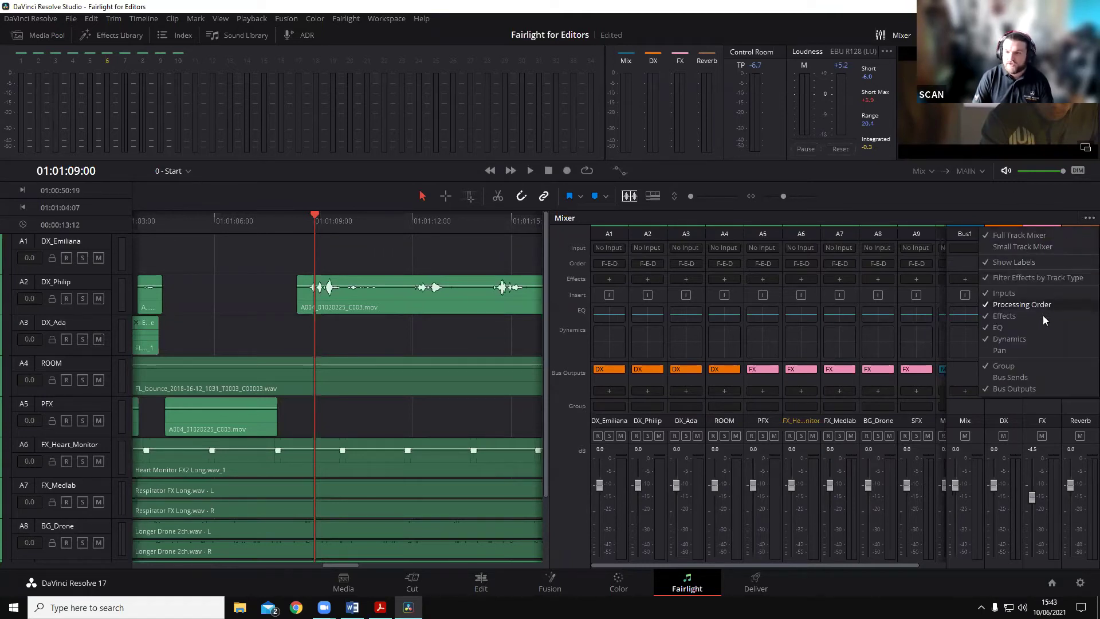
pyautogui.click(1039, 350)
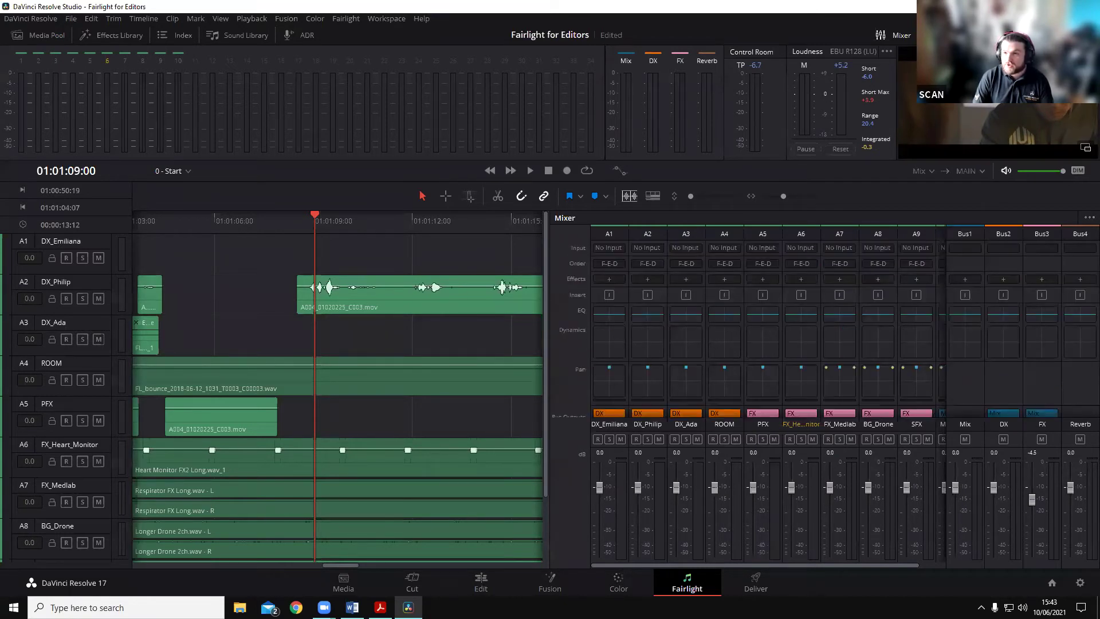
pyautogui.click(1088, 218)
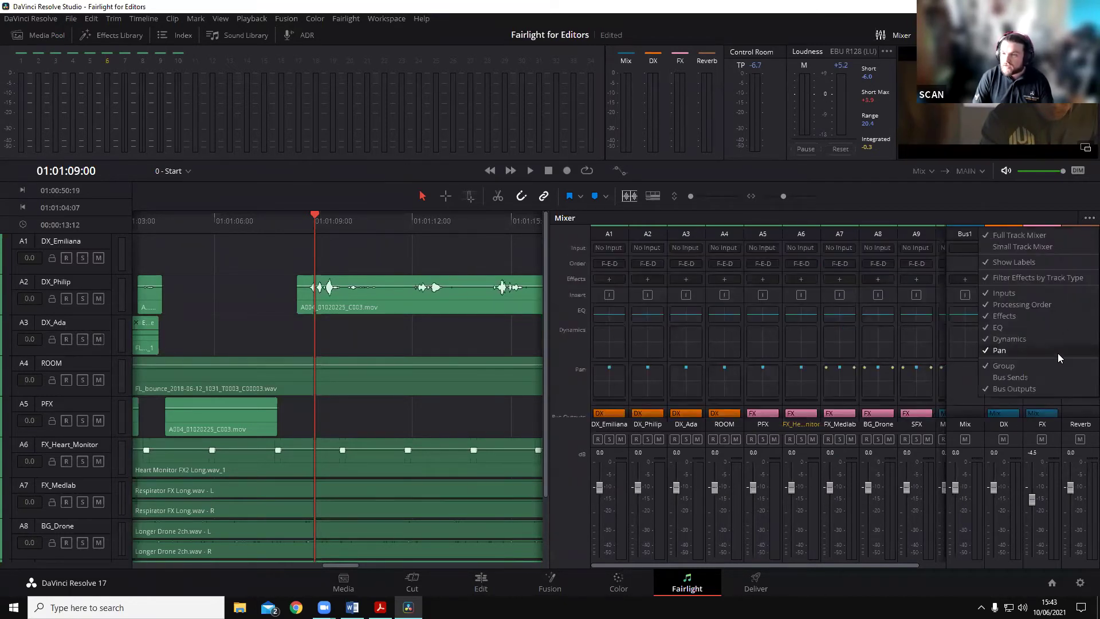
pyautogui.click(1027, 373)
# Step: Add a bus send to the Reverb bus on the DX_Emiliana, DX_Philip and DX_Ada tracks
pyautogui.scroll(-2, 702, 339)
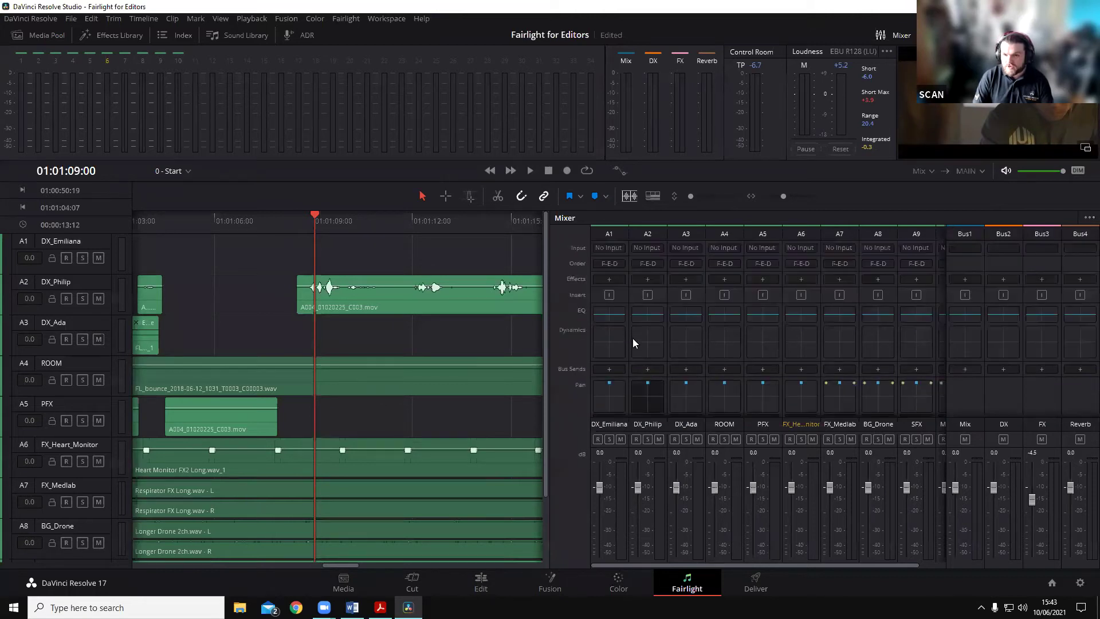
pyautogui.click(609, 311)
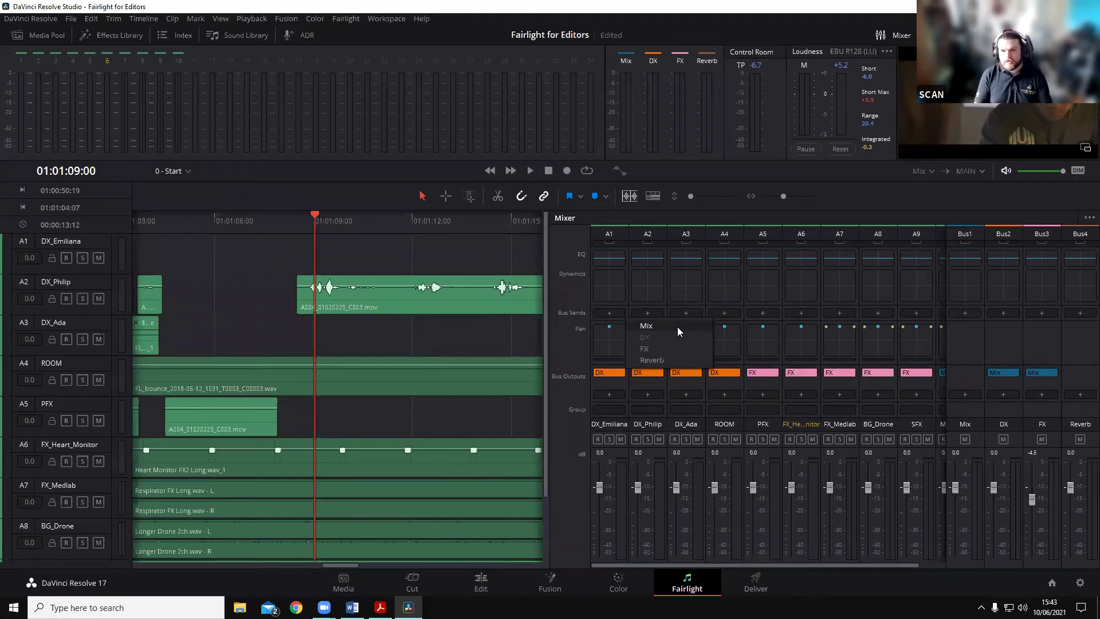
pyautogui.click(652, 361)
pyautogui.click(646, 325)
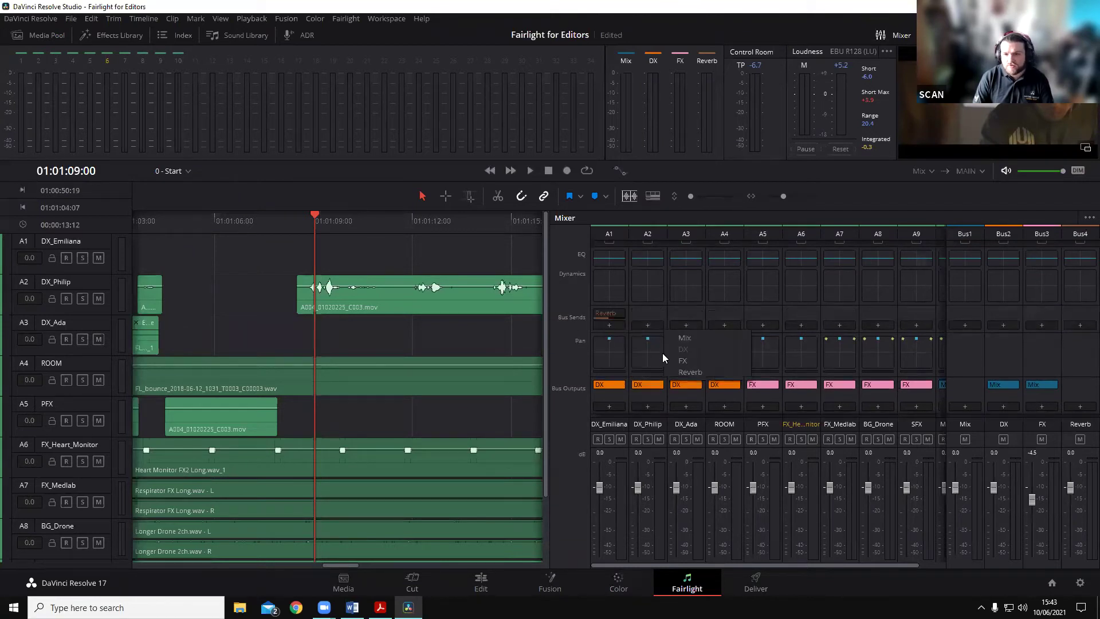
pyautogui.click(690, 372)
pyautogui.click(686, 324)
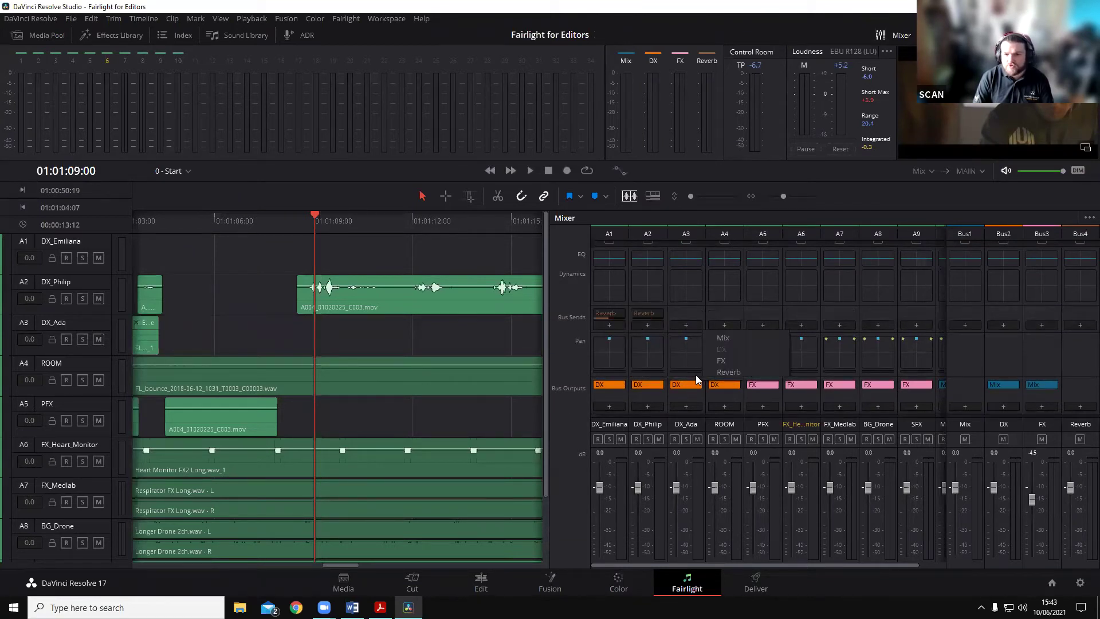
pyautogui.click(719, 372)
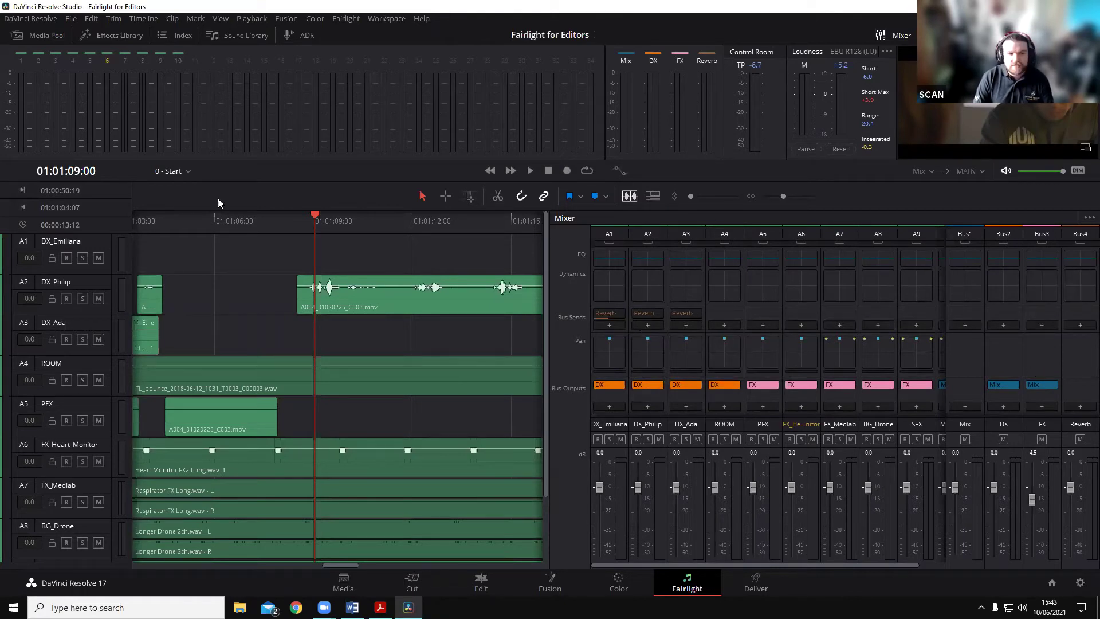
# Step: Insert the Fairlight FX Reverb effect on the Reverb bus and load its Cathedral preset
pyautogui.click(122, 33)
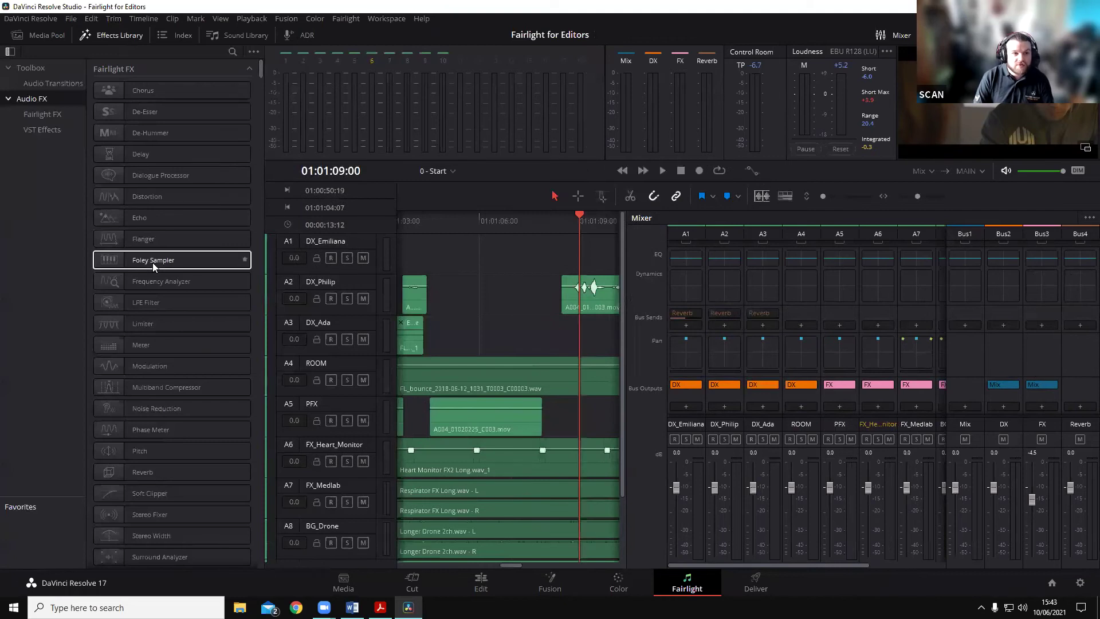
pyautogui.scroll(-3, 152, 262)
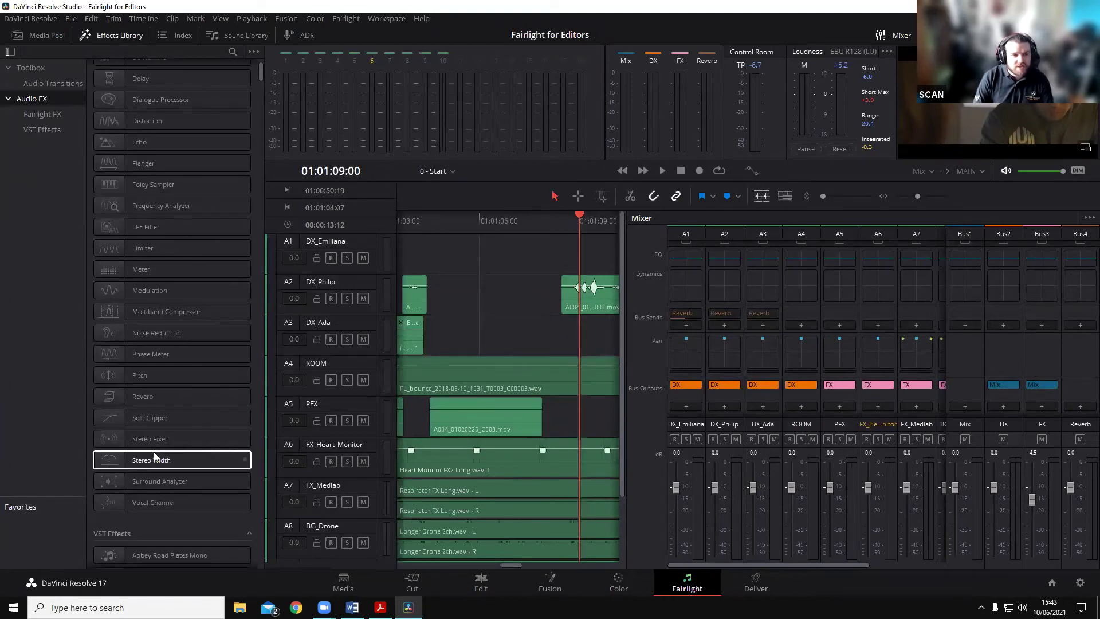
pyautogui.moveTo(132, 396); pyautogui.dragTo(1080, 318)
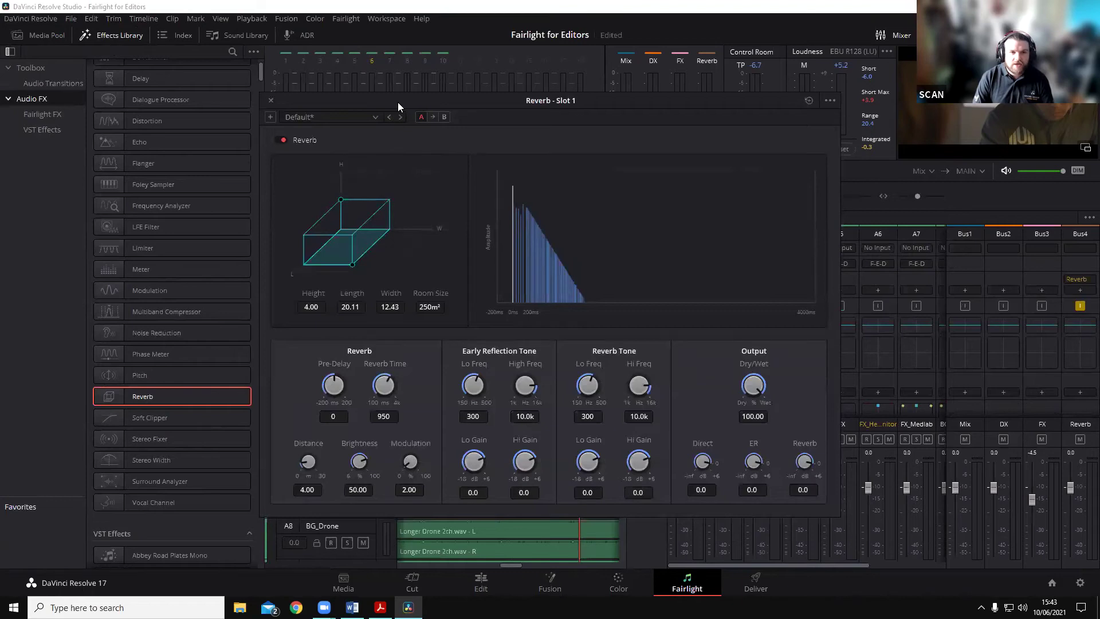
pyautogui.click(364, 116)
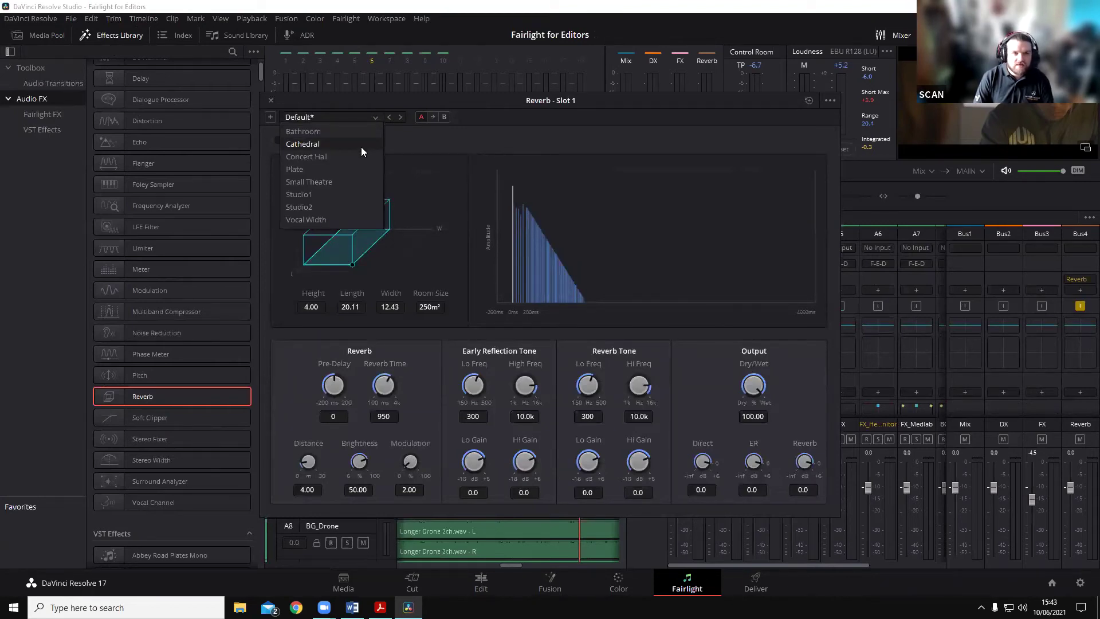
pyautogui.click(343, 145)
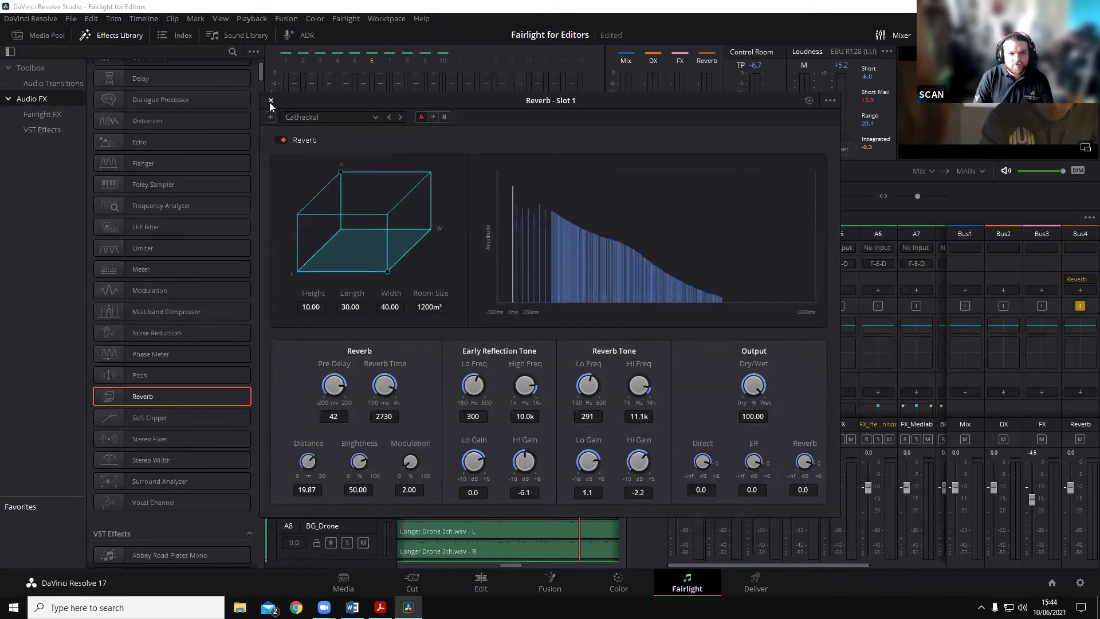
pyautogui.click(270, 101)
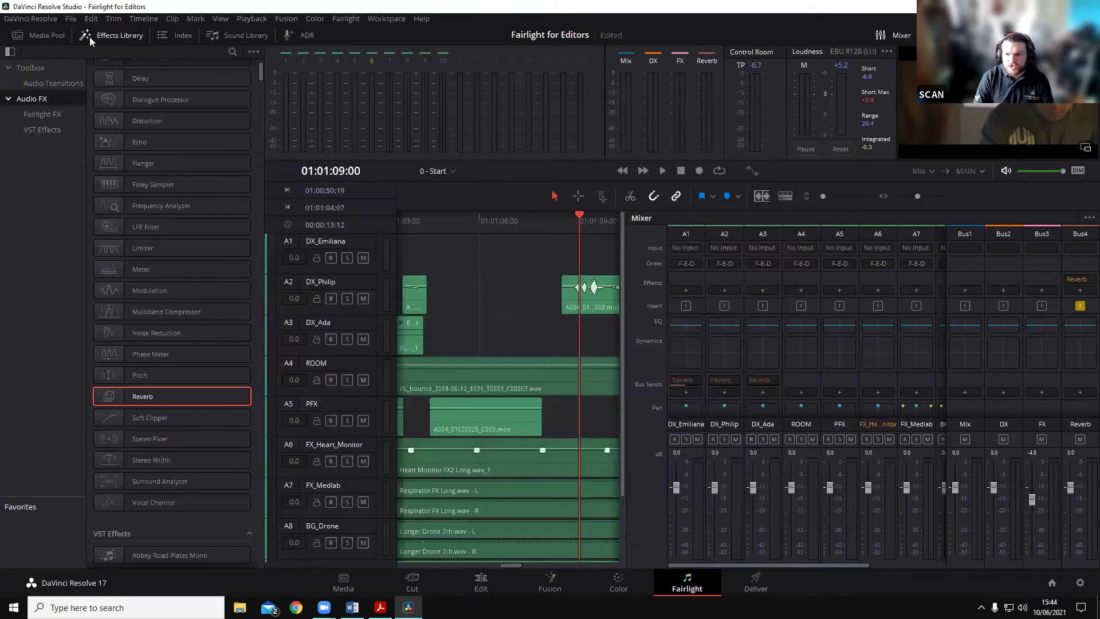
pyautogui.click(90, 37)
# Step: Play from the start of the DX_Philip clip at 01:01:08:11 and check the Reverb bus's signal and output assignment
pyautogui.press('Up')
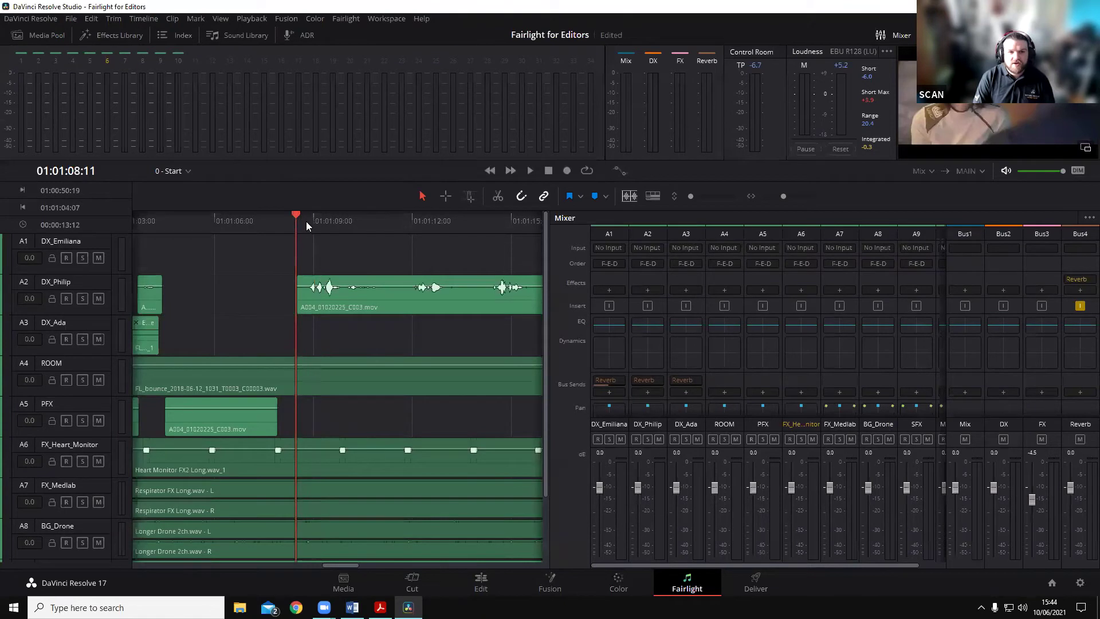
pyautogui.press('space')
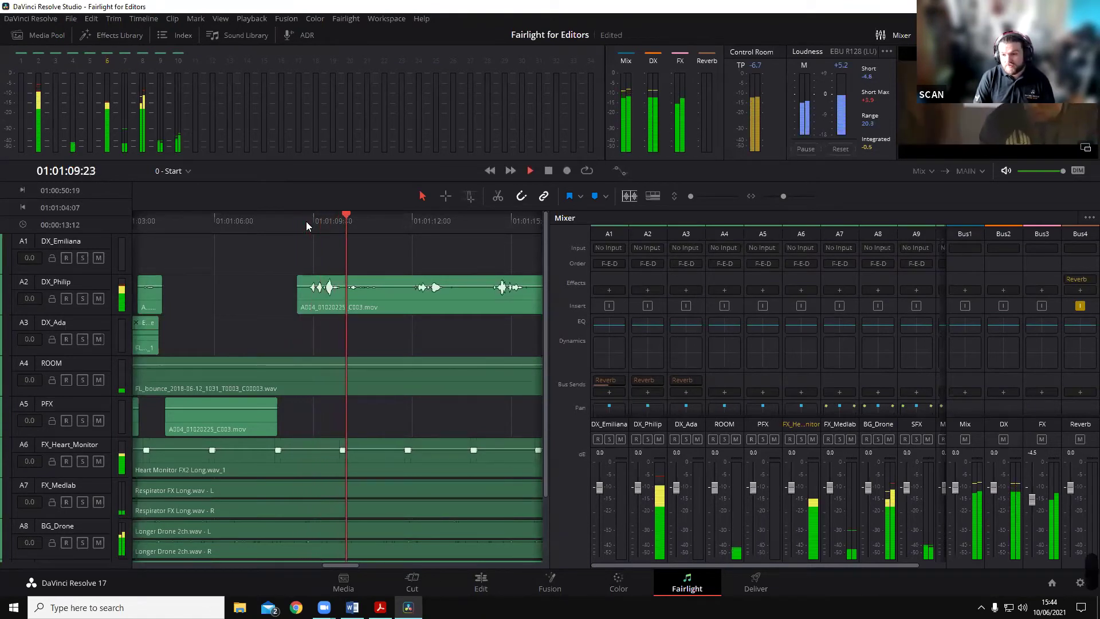
pyautogui.press('space')
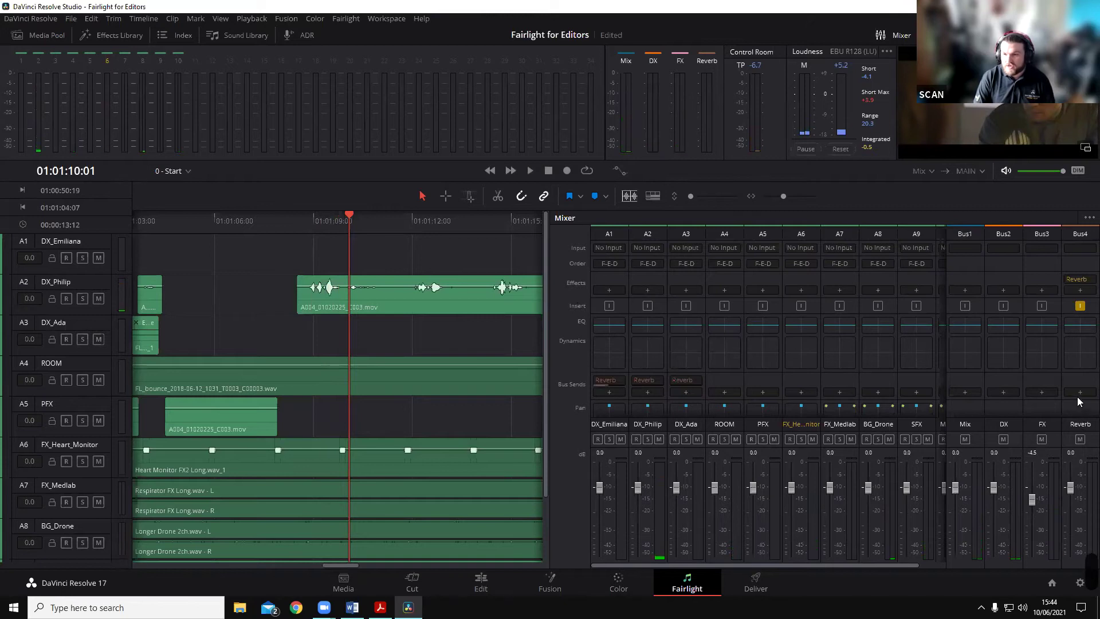
pyautogui.scroll(-3, 1079, 396)
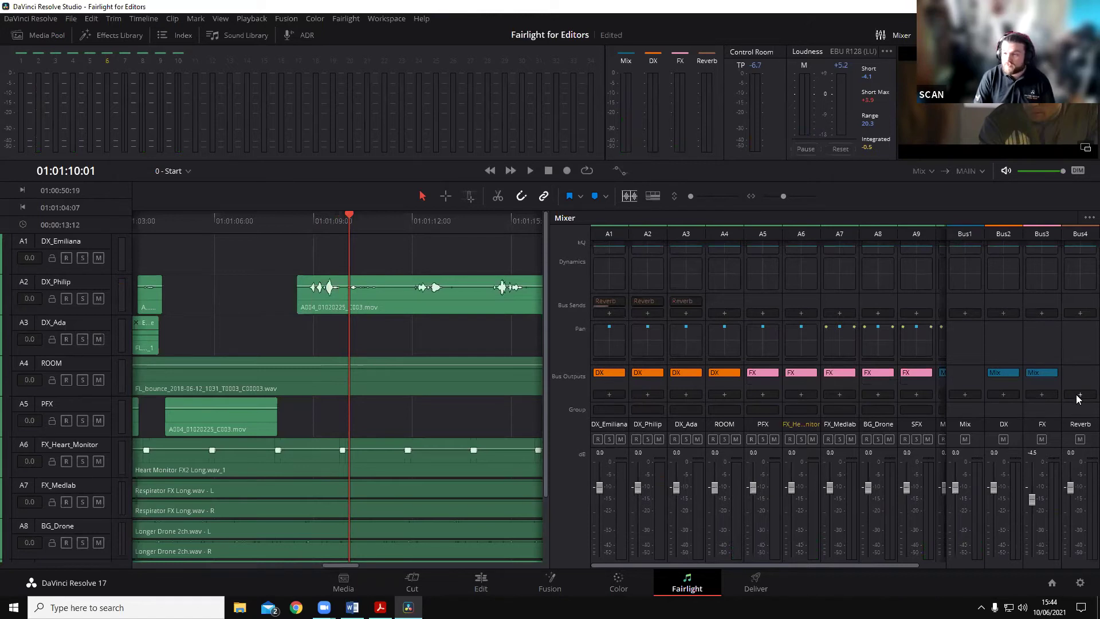
# Step: Assign the Reverb bus's output to the Mix bus and play the start of the DX_Philip clip
pyautogui.click(1077, 399)
pyautogui.click(1042, 403)
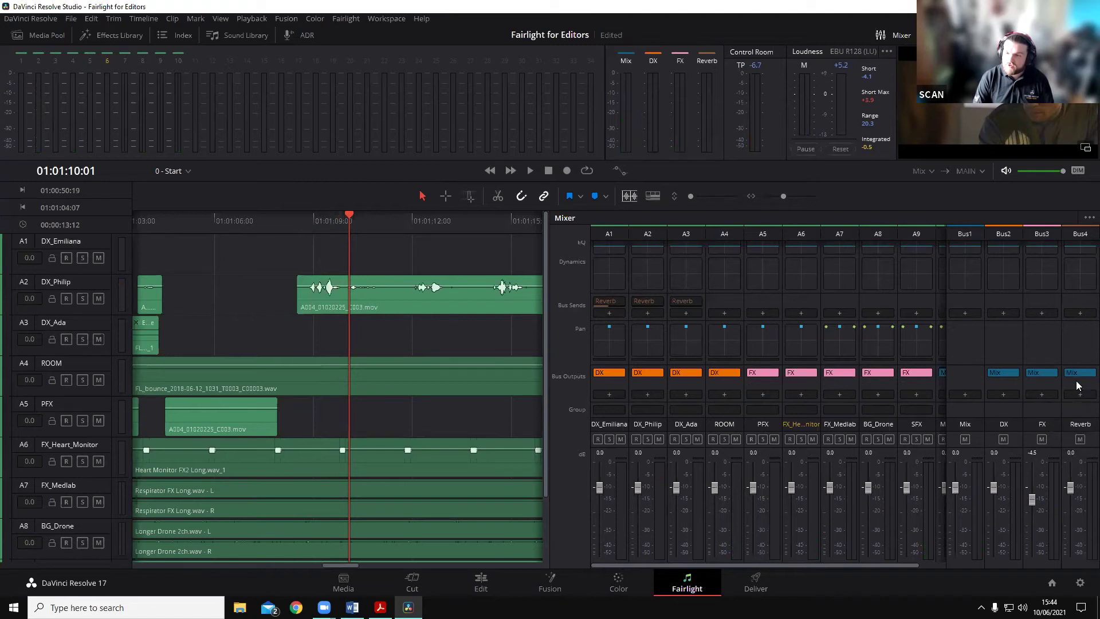
pyautogui.click(299, 215)
pyautogui.press('space')
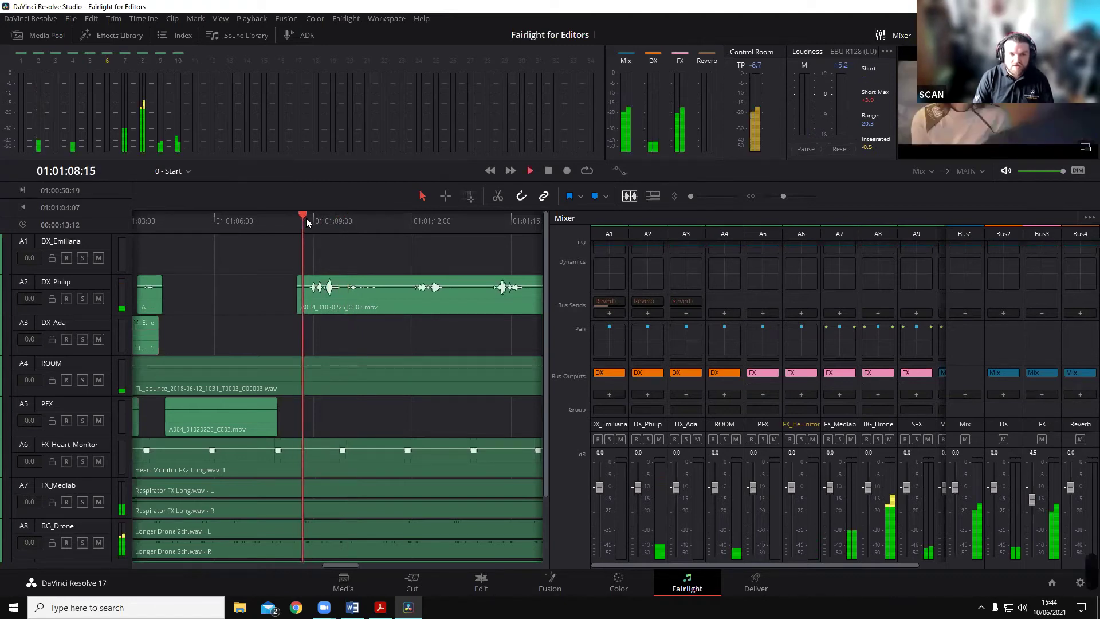
pyautogui.press('space')
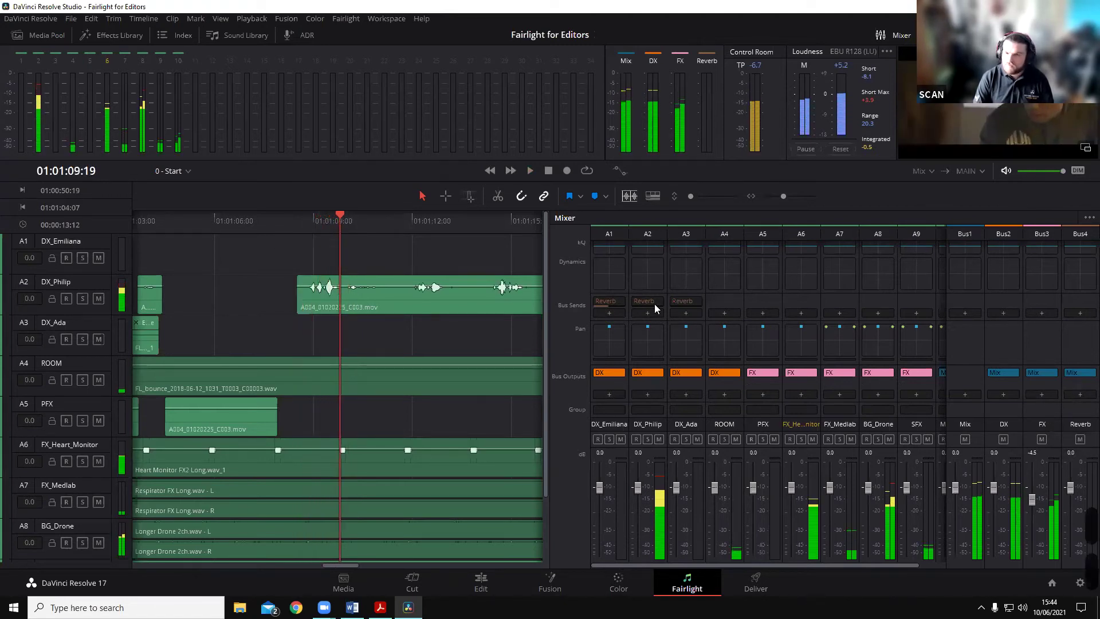
# Step: Raise the DX_Emiliana track's Reverb send level to +6.6 and continue playback to listen for the reverb
pyautogui.click(609, 302)
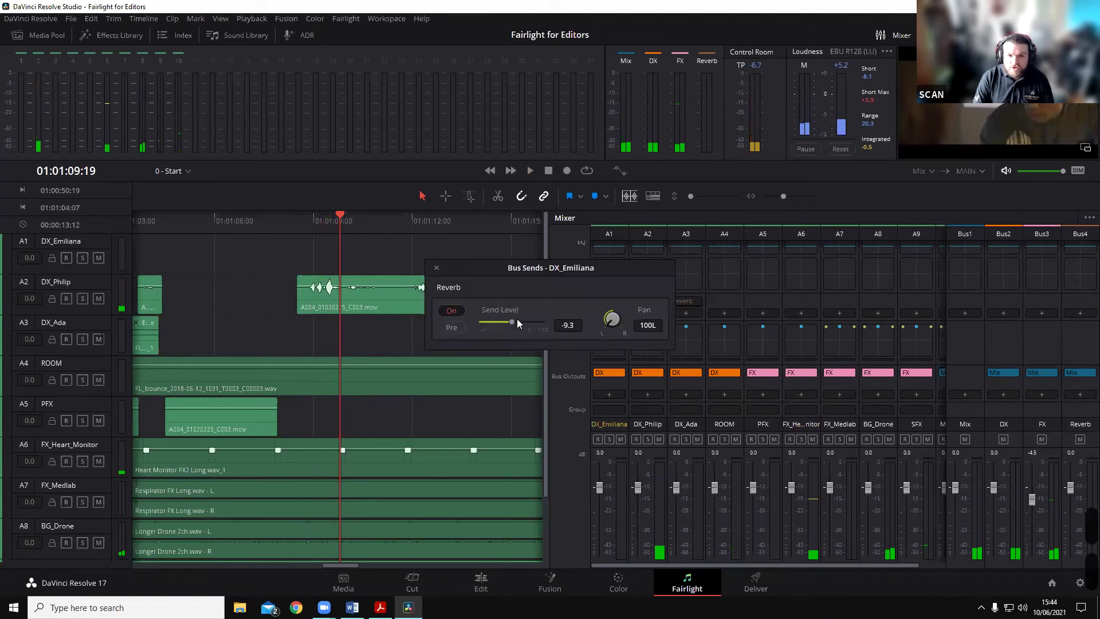
pyautogui.moveTo(530, 320); pyautogui.dragTo(542, 325)
pyautogui.press('space')
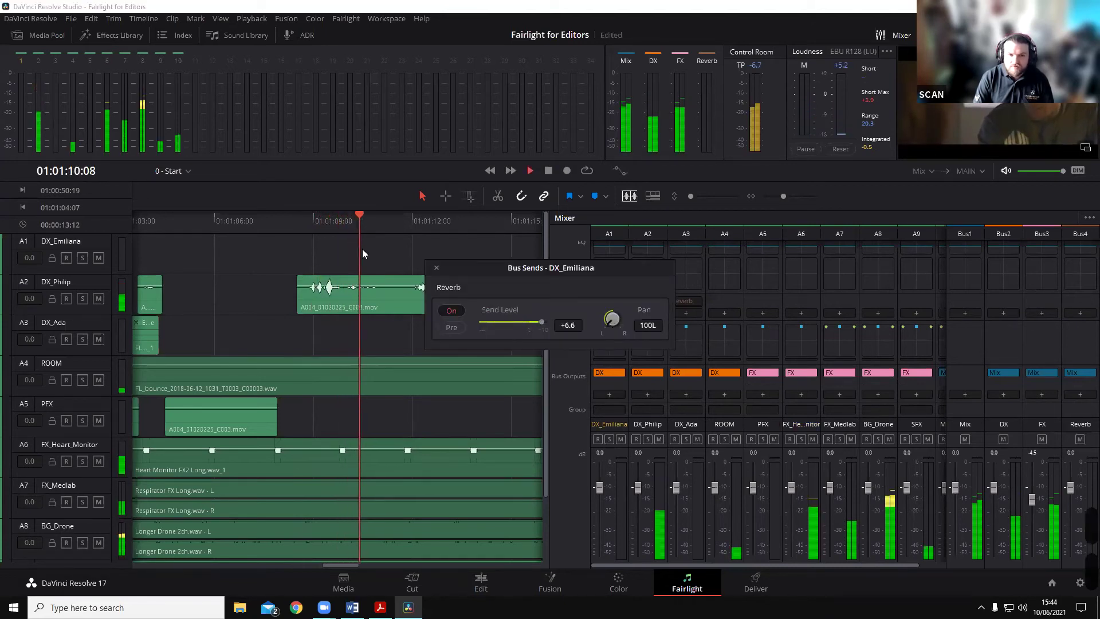
pyautogui.moveTo(527, 267); pyautogui.dragTo(381, 356)
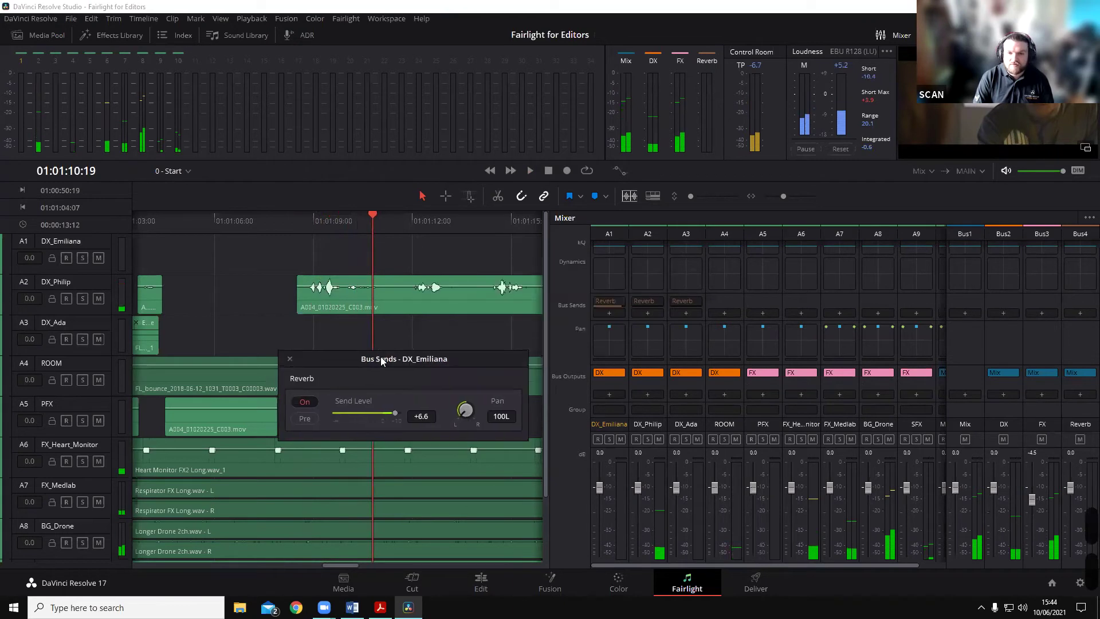
pyautogui.click(289, 359)
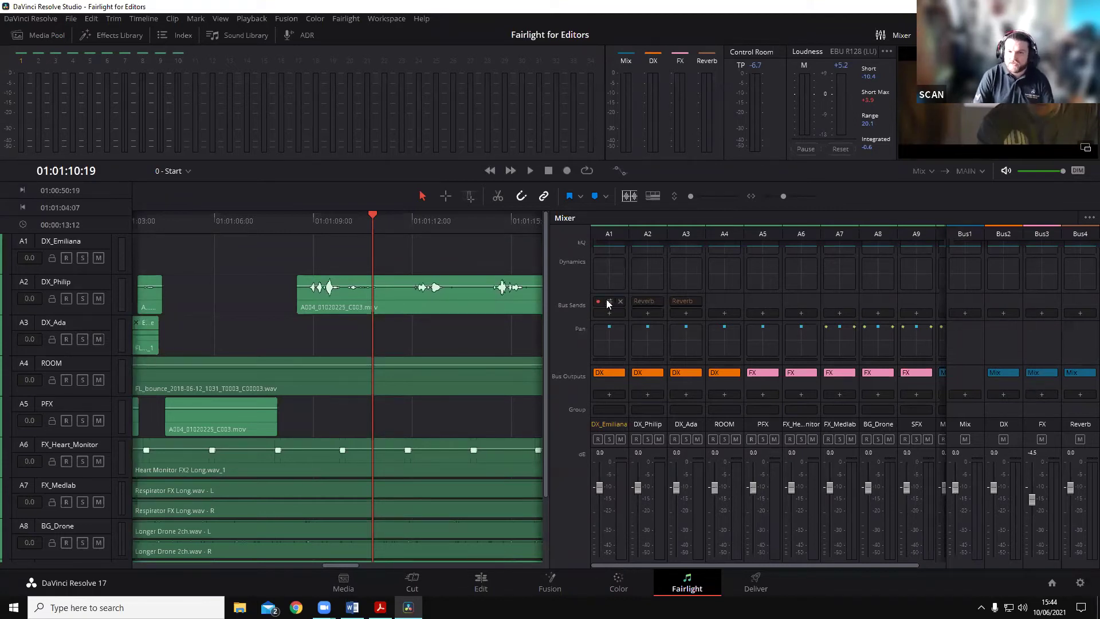
# Step: Set the DX_Philip track's Reverb send level to 0.0 and raise the DX_Ada track's Reverb send level
pyautogui.scroll(3, 598, 287)
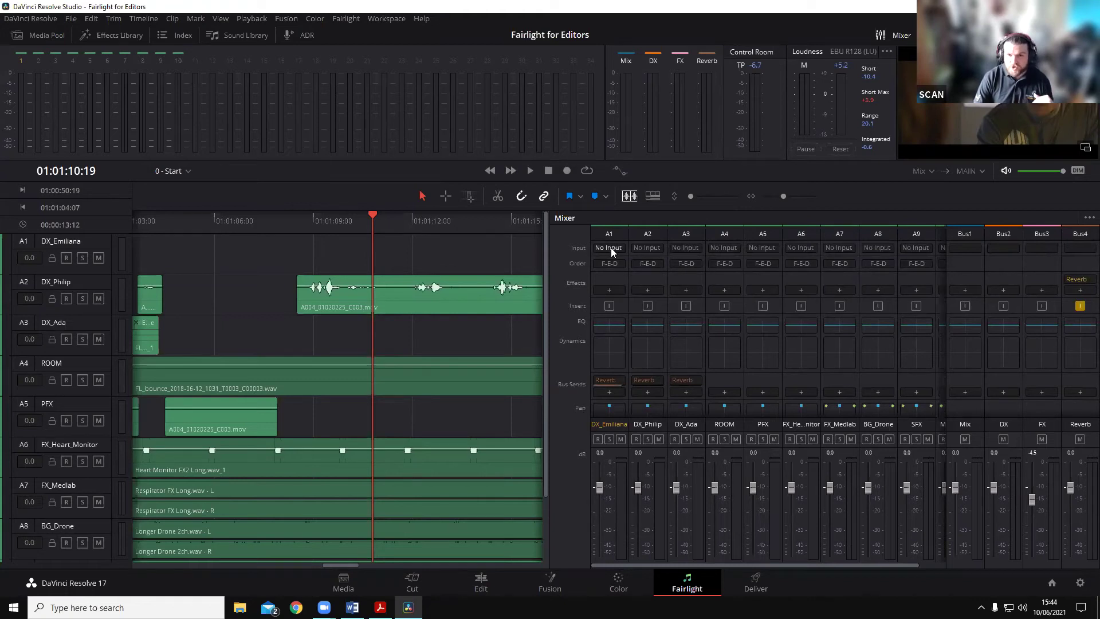
pyautogui.scroll(-3, 611, 250)
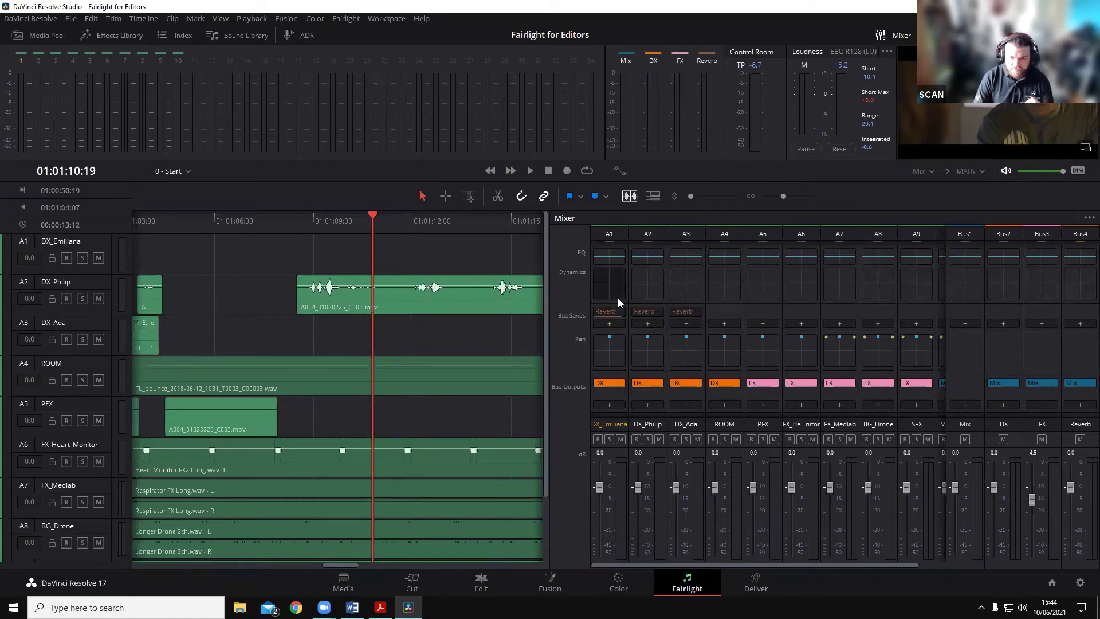
pyautogui.click(648, 312)
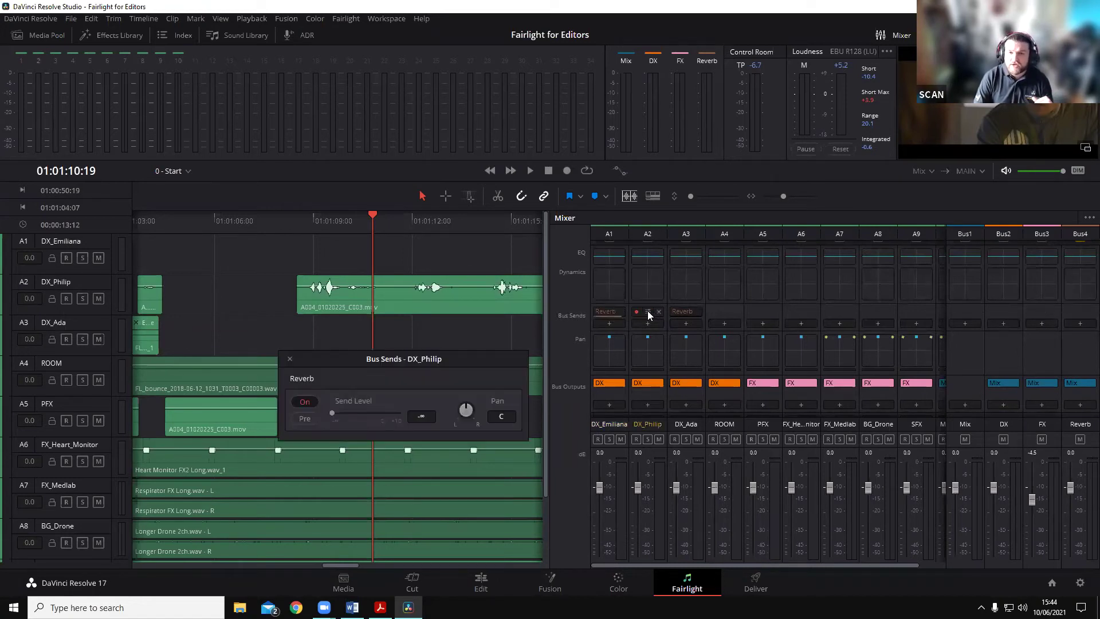
pyautogui.moveTo(369, 413); pyautogui.dragTo(381, 410)
pyautogui.click(678, 314)
pyautogui.click(367, 414)
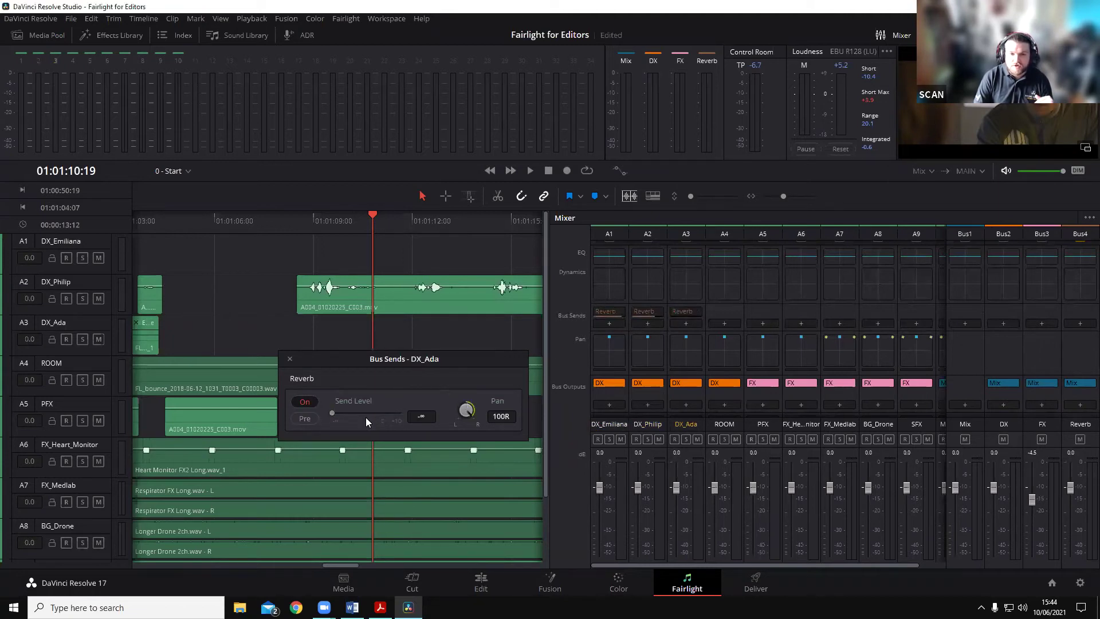
pyautogui.click(290, 359)
# Step: Play from about 01:01:08:20 and check the reverb on the DX_Philip dialogue and the Reverb bus meter
pyautogui.click(309, 217)
pyautogui.press('space')
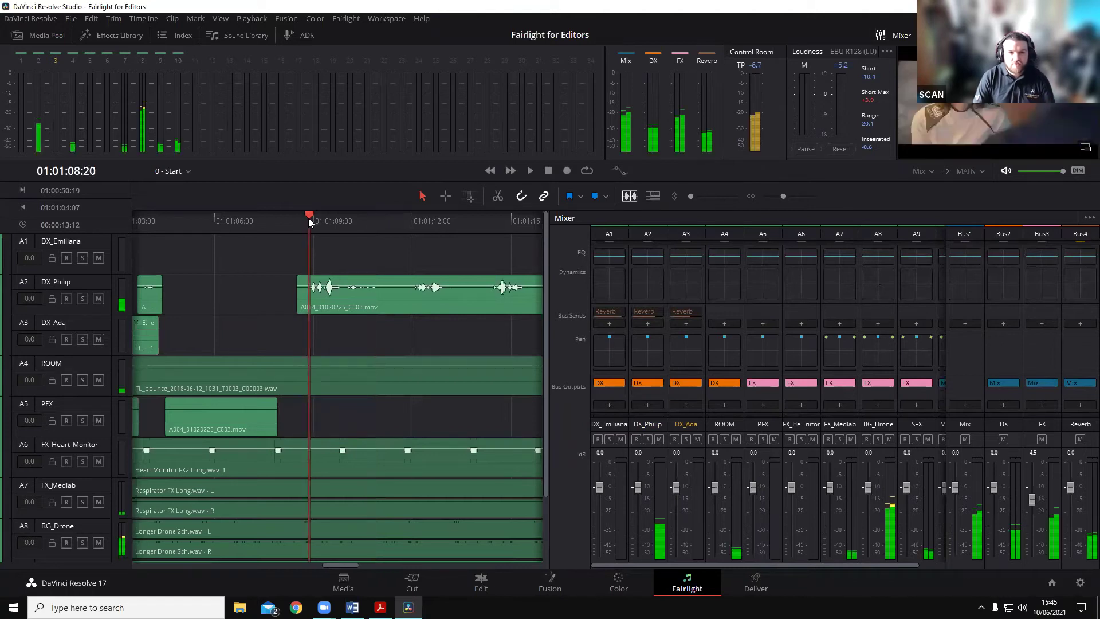
pyautogui.press('space')
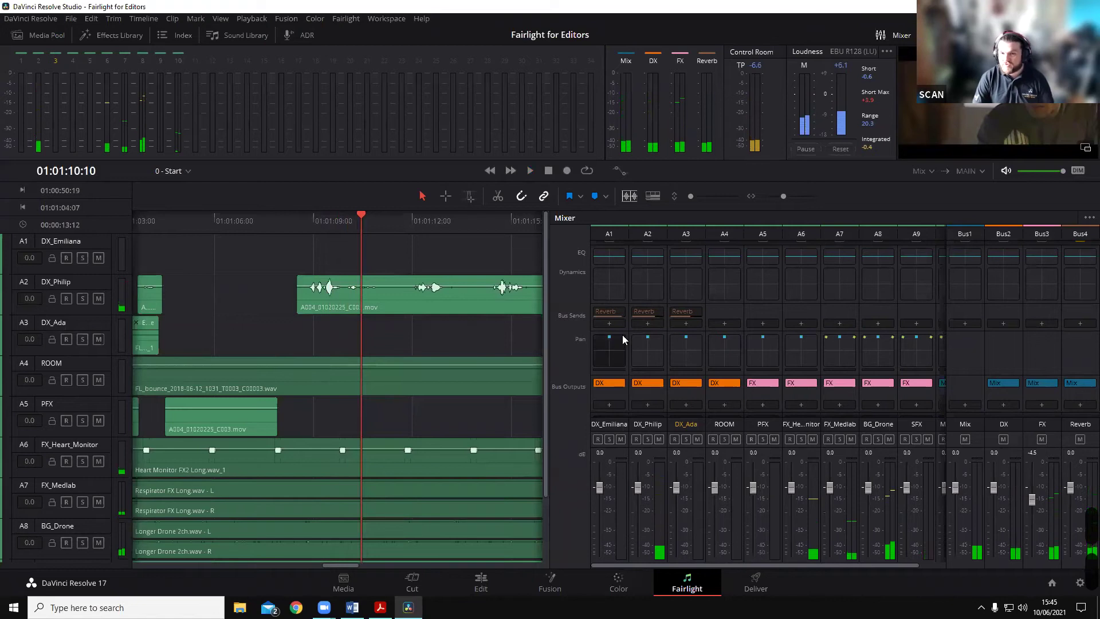
# Step: Try the DX_Philip Reverb send level at -37 and set it to -8.6, playing the clip at each level
pyautogui.click(648, 313)
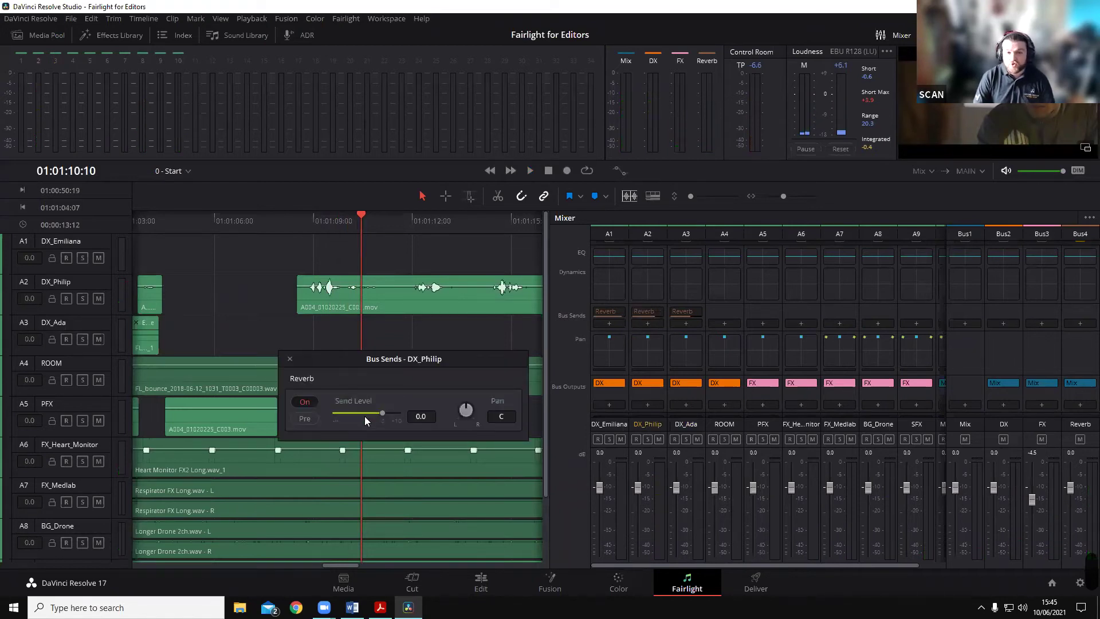
pyautogui.click(295, 220)
pyautogui.press('space')
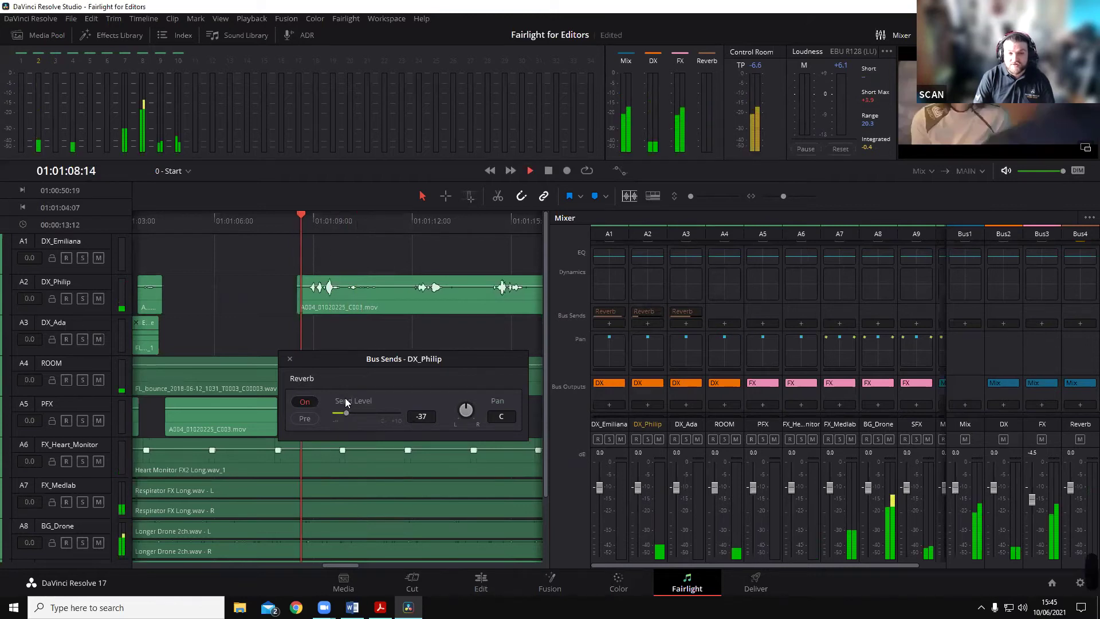
pyautogui.press('space')
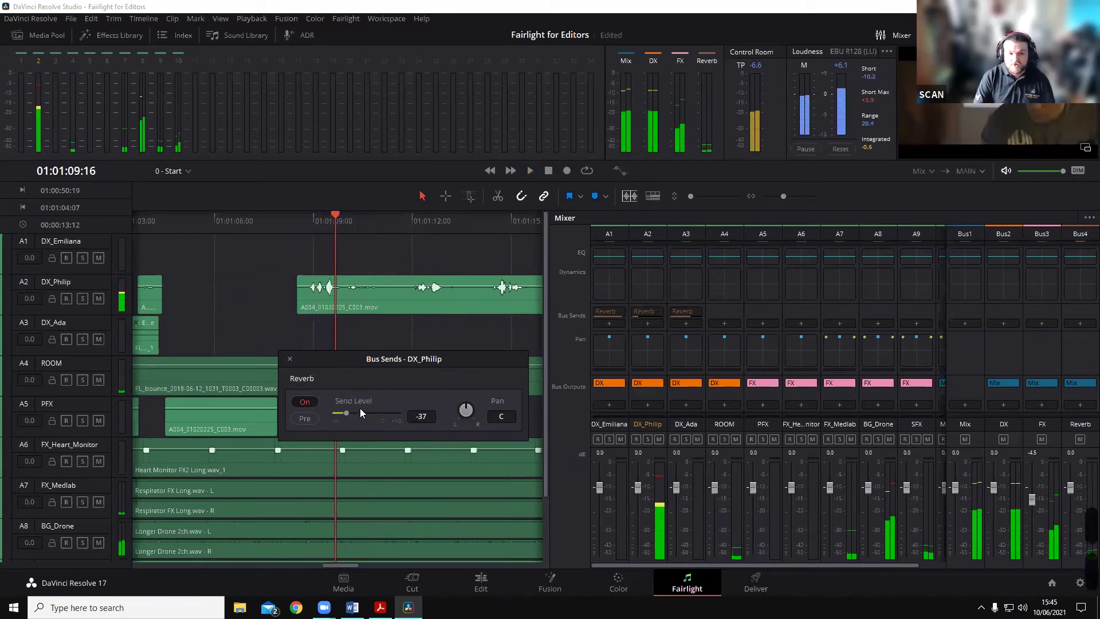
pyautogui.moveTo(348, 413); pyautogui.dragTo(369, 412)
pyautogui.click(310, 221)
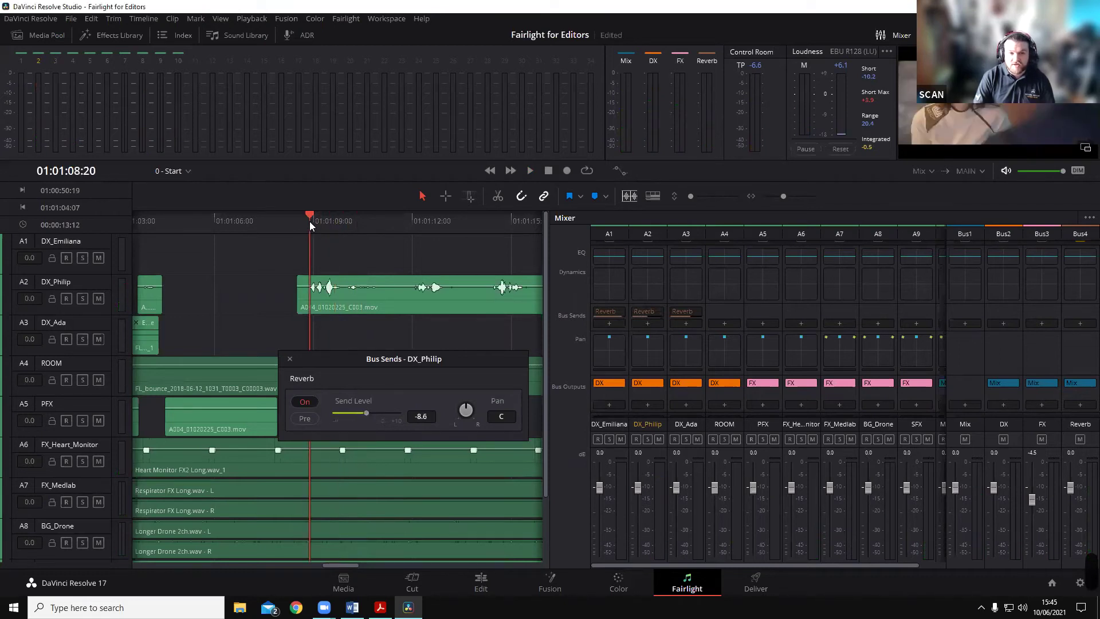
pyautogui.press('space')
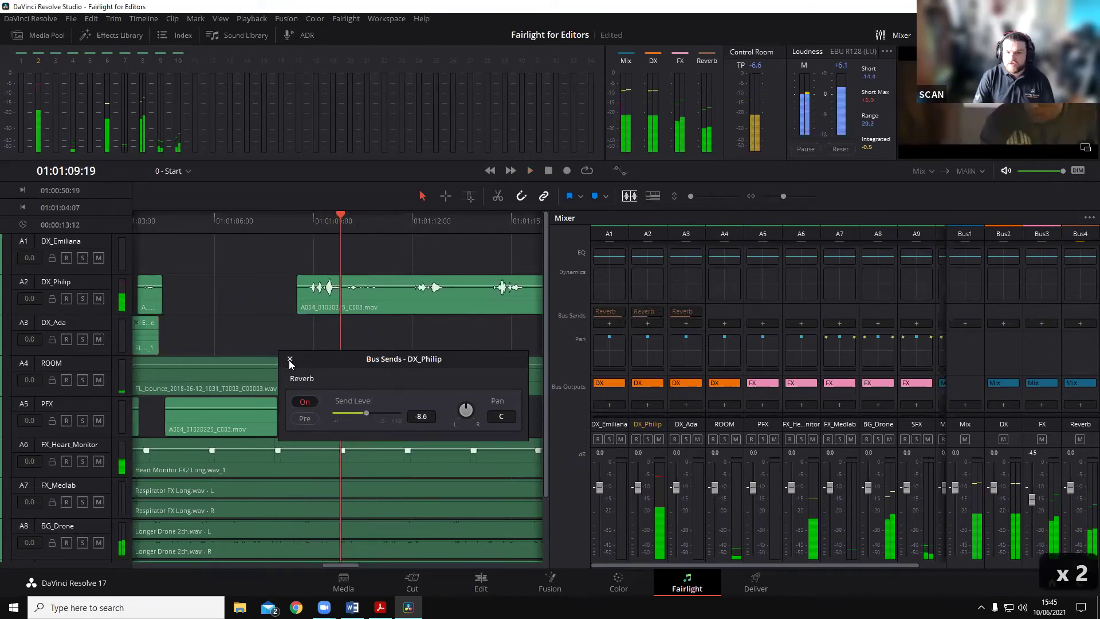
pyautogui.click(289, 360)
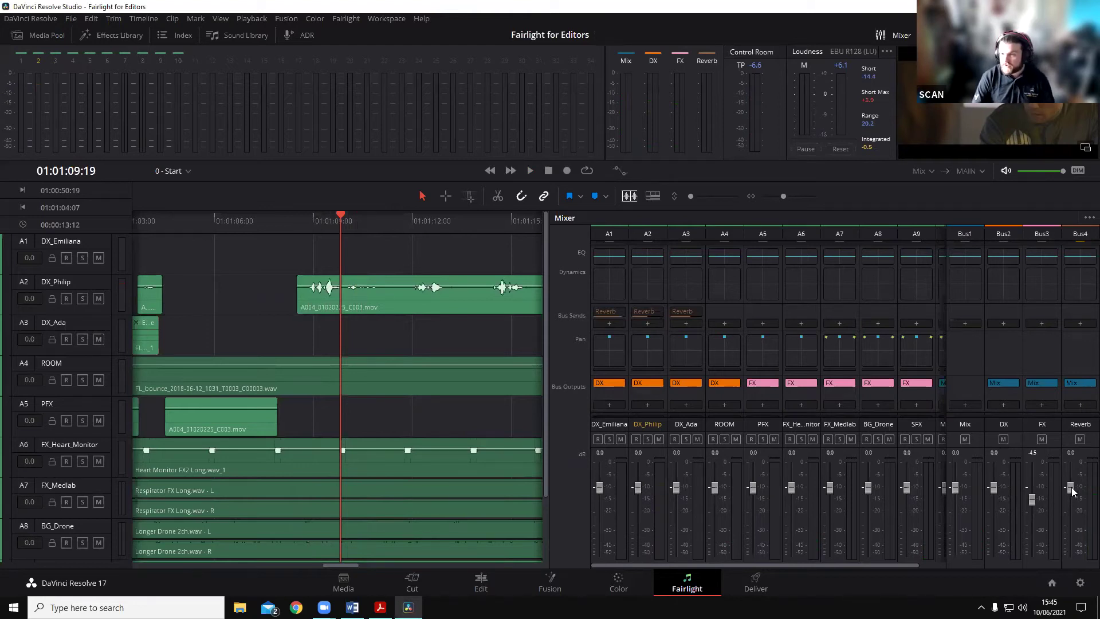
# Step: Play from 01:01:08:11 and lower the Reverb bus fader to -20 dB while listening
pyautogui.click(296, 220)
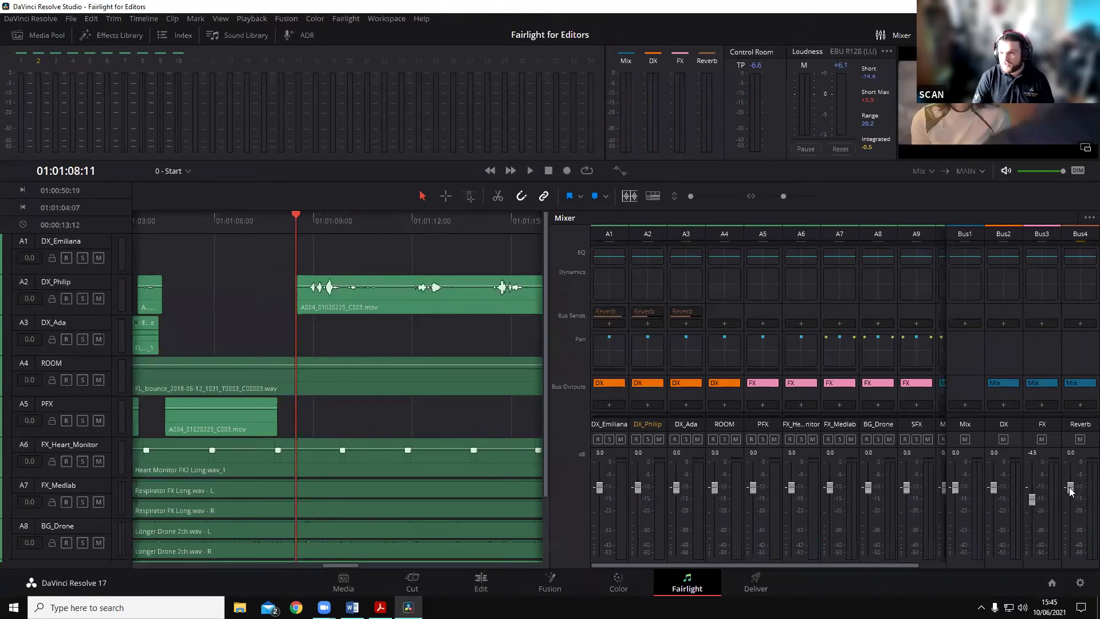
pyautogui.press('space')
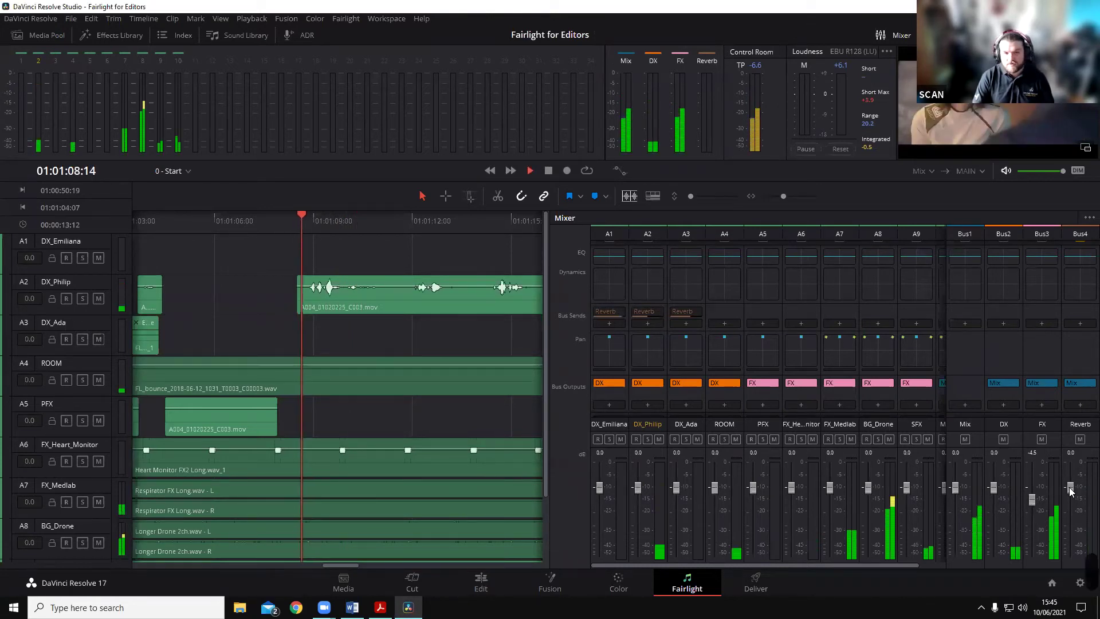
pyautogui.moveTo(1070, 490); pyautogui.dragTo(1070, 541)
pyautogui.click(1071, 527)
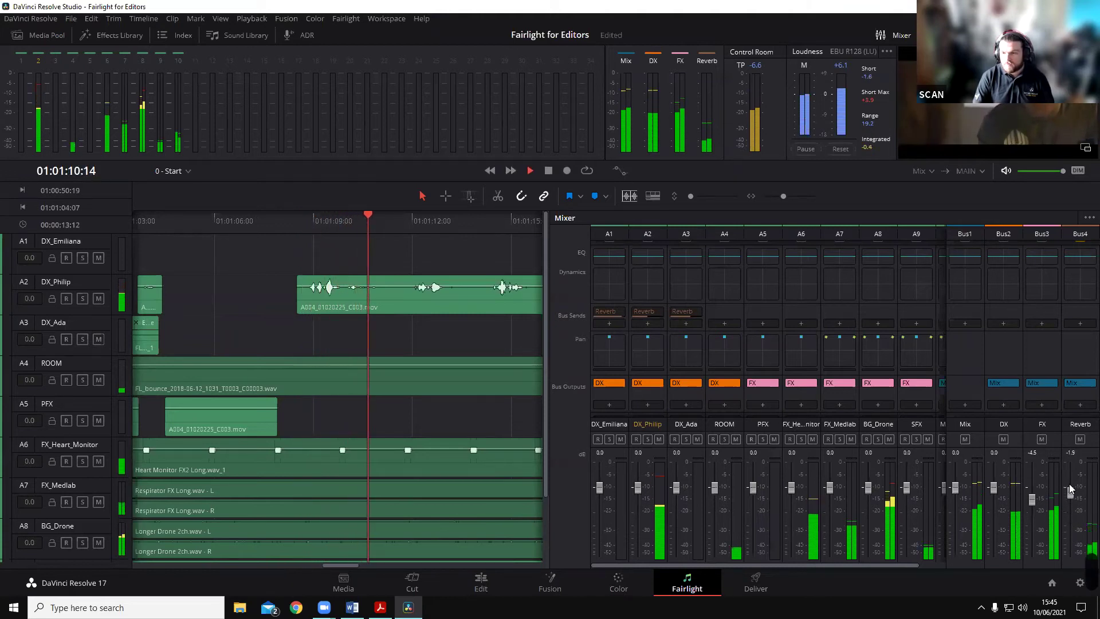
pyautogui.press('space')
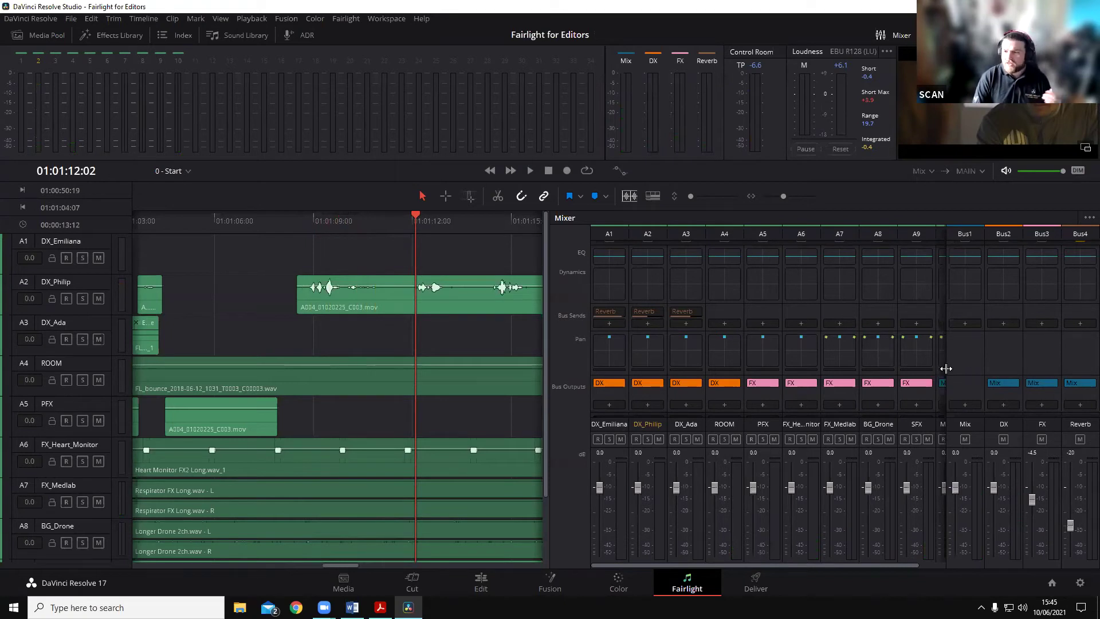
# Step: Resize the mixer's track area to reveal the full MX_Music strip, and bring the Group section into view
pyautogui.moveTo(947, 368)
pyautogui.mouseDown()
pyautogui.moveTo(988, 369)
pyautogui.moveTo(940, 375)
pyautogui.mouseUp()
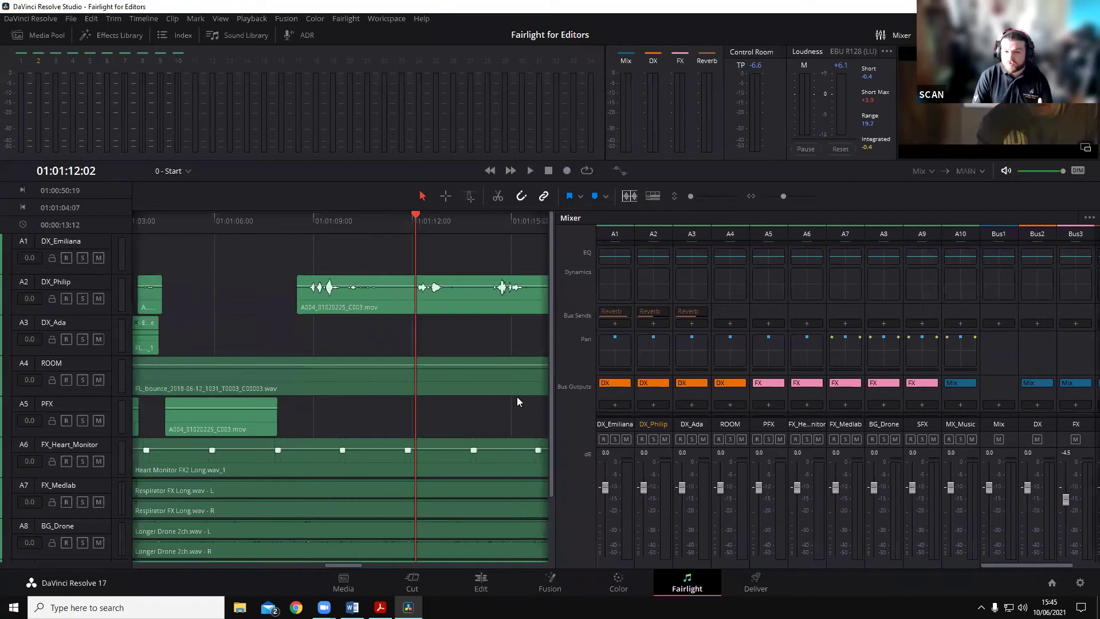
pyautogui.moveTo(552, 381); pyautogui.dragTo(525, 382)
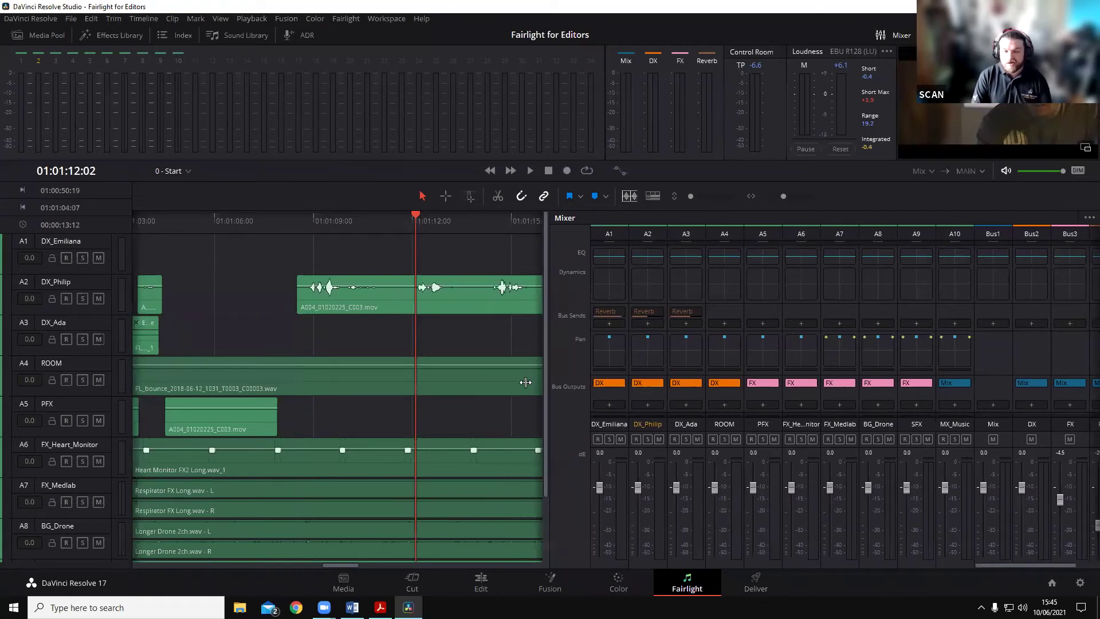
pyautogui.scroll(-1, 623, 391)
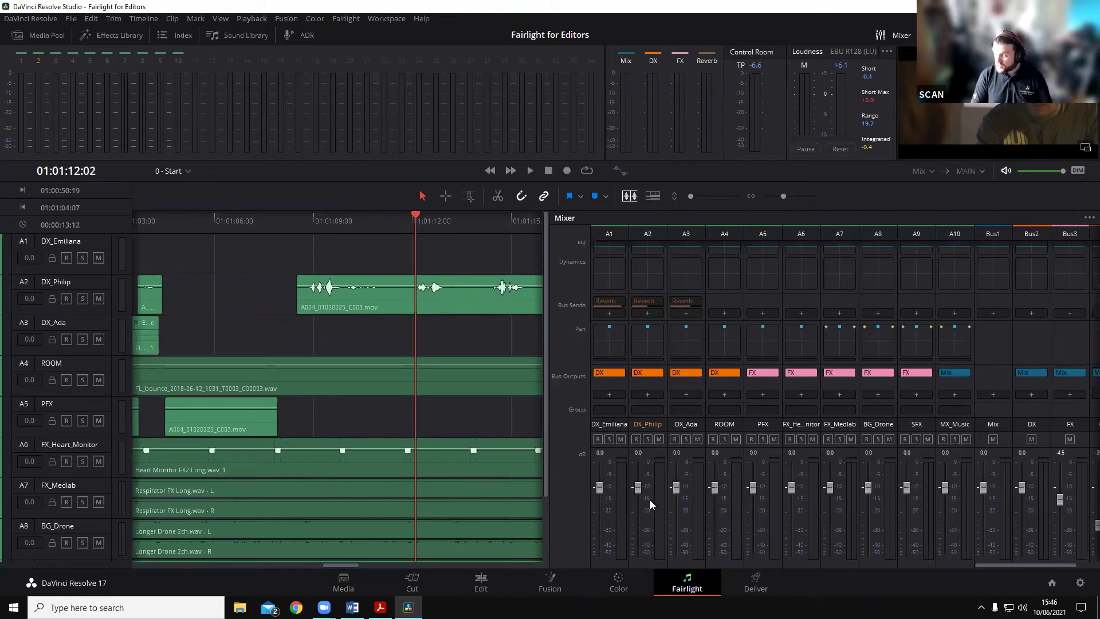
# Step: Assign the DX_Emiliana, DX_Philip, DX_Ada and ROOM tracks to the Dialogue group and save the project
pyautogui.click(606, 411)
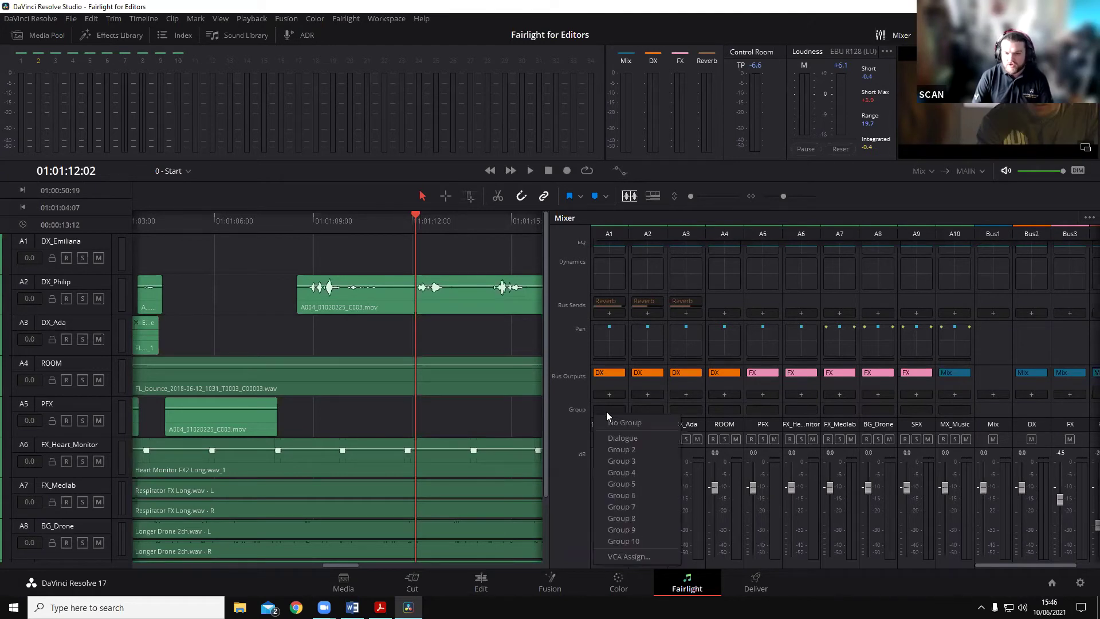
pyautogui.click(645, 440)
pyautogui.click(643, 410)
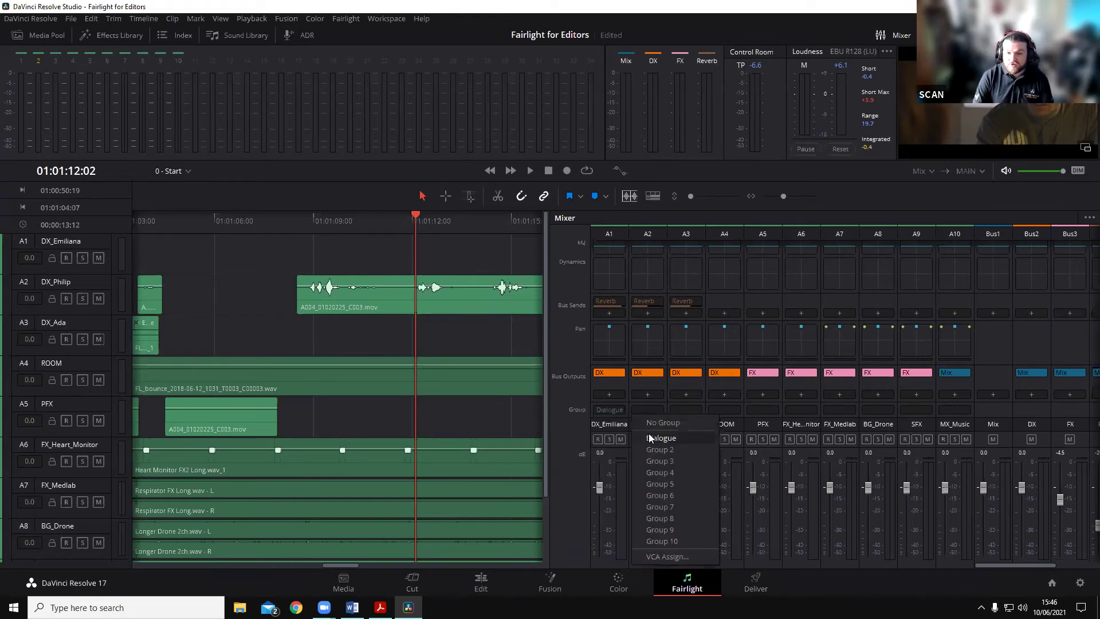
pyautogui.click(648, 437)
pyautogui.click(685, 409)
pyautogui.click(697, 439)
pyautogui.click(721, 409)
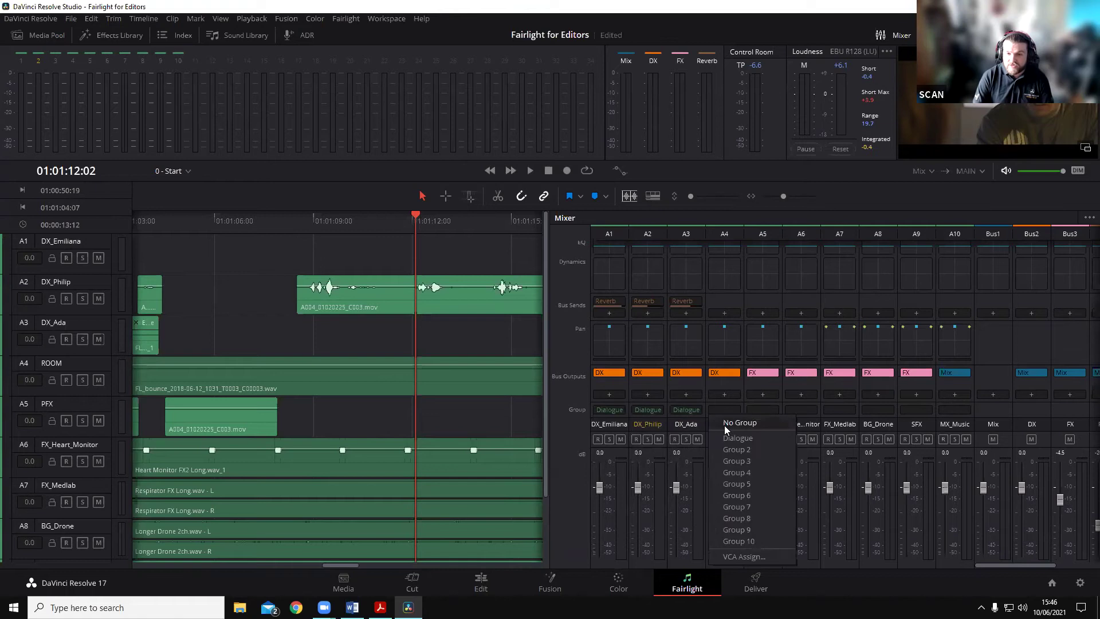
pyautogui.click(731, 440)
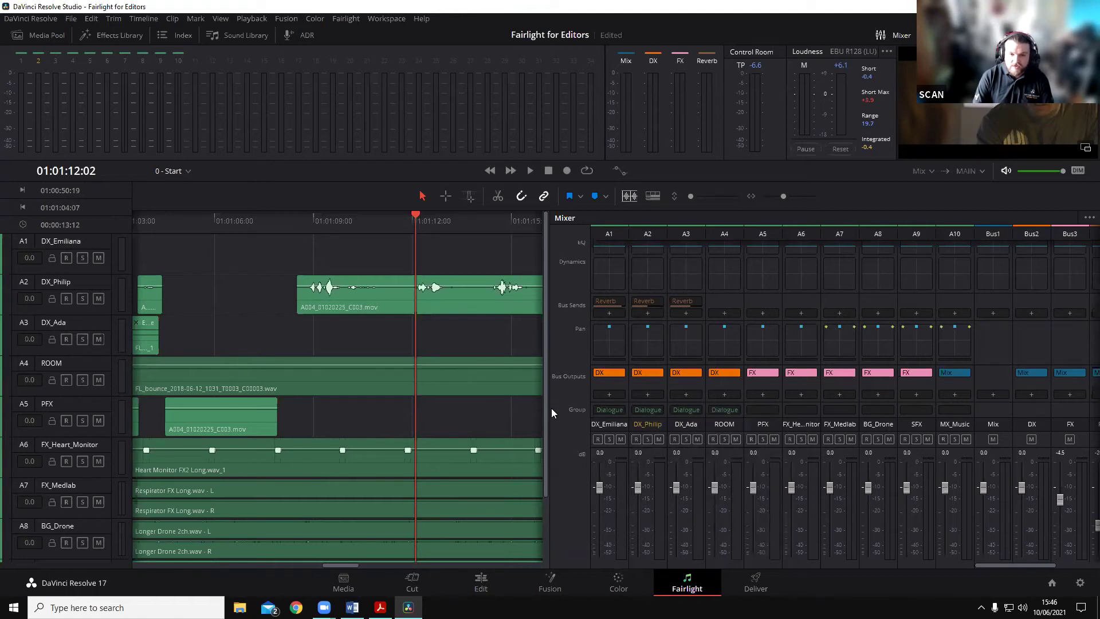
pyautogui.hotkey('ctrl', 's')
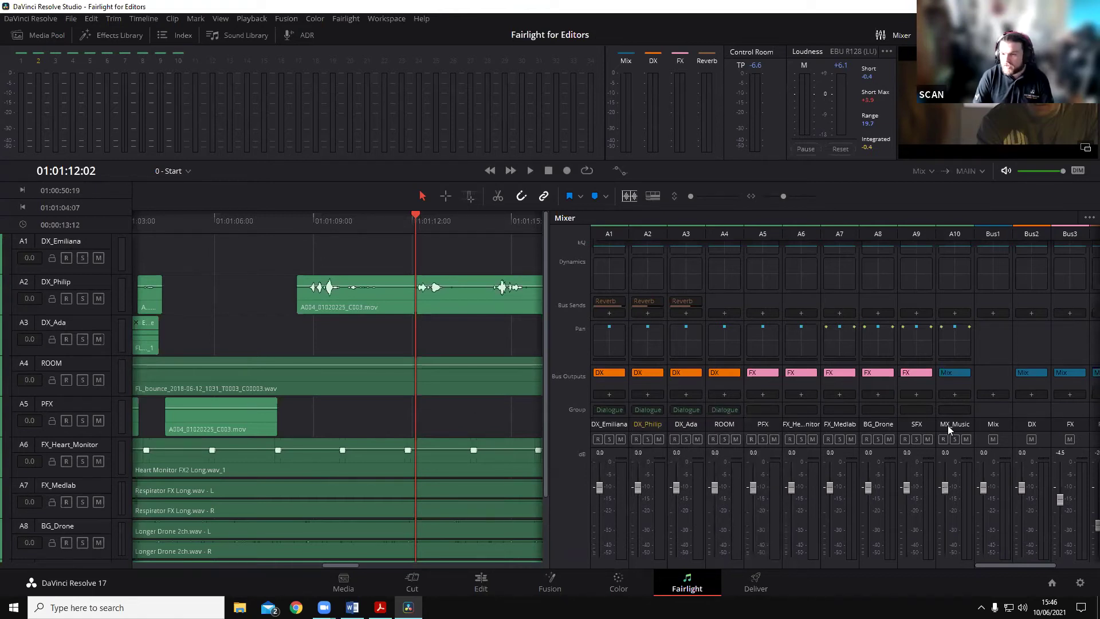
# Step: Show the Dialogue VCA strip beside the buses and check which mixer sections it offers
pyautogui.hscroll(3, 972, 413)
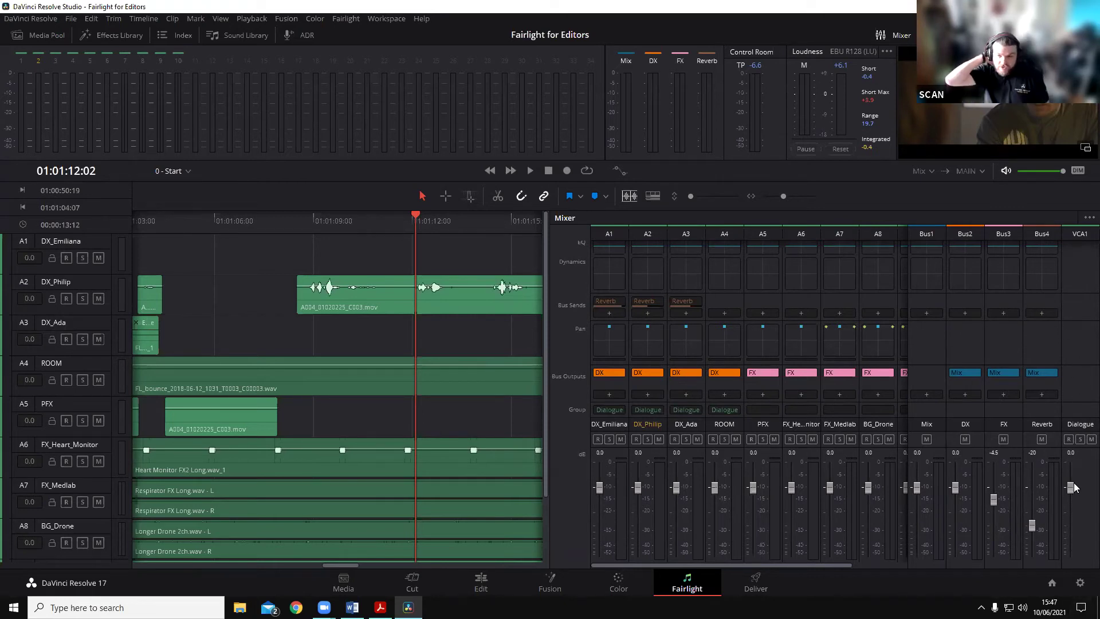
pyautogui.scroll(3, 1074, 389)
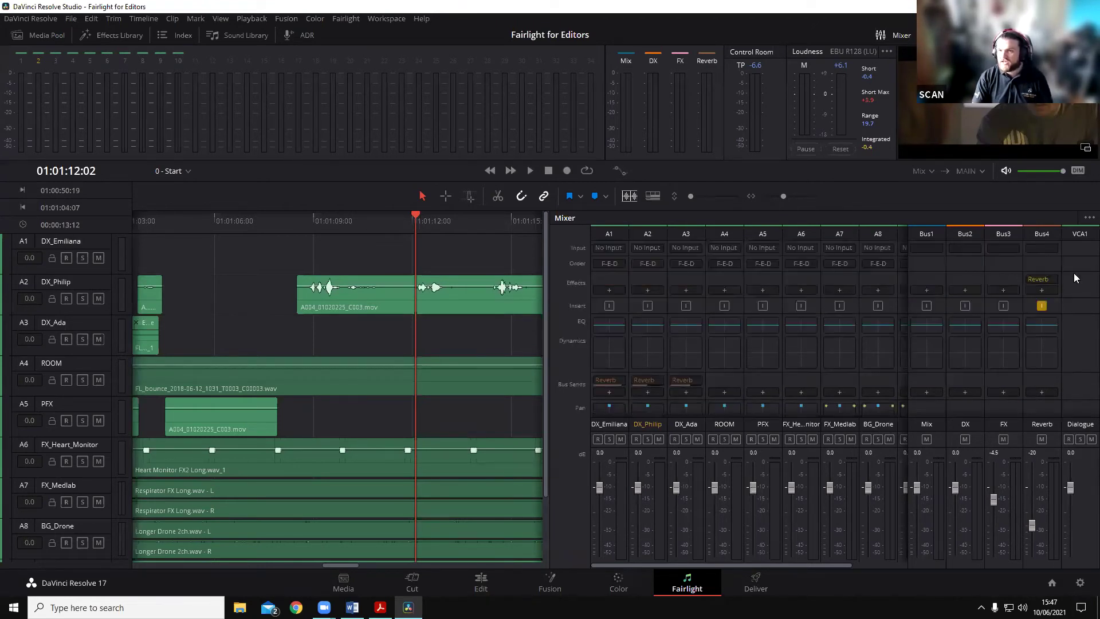
pyautogui.scroll(-3, 1073, 276)
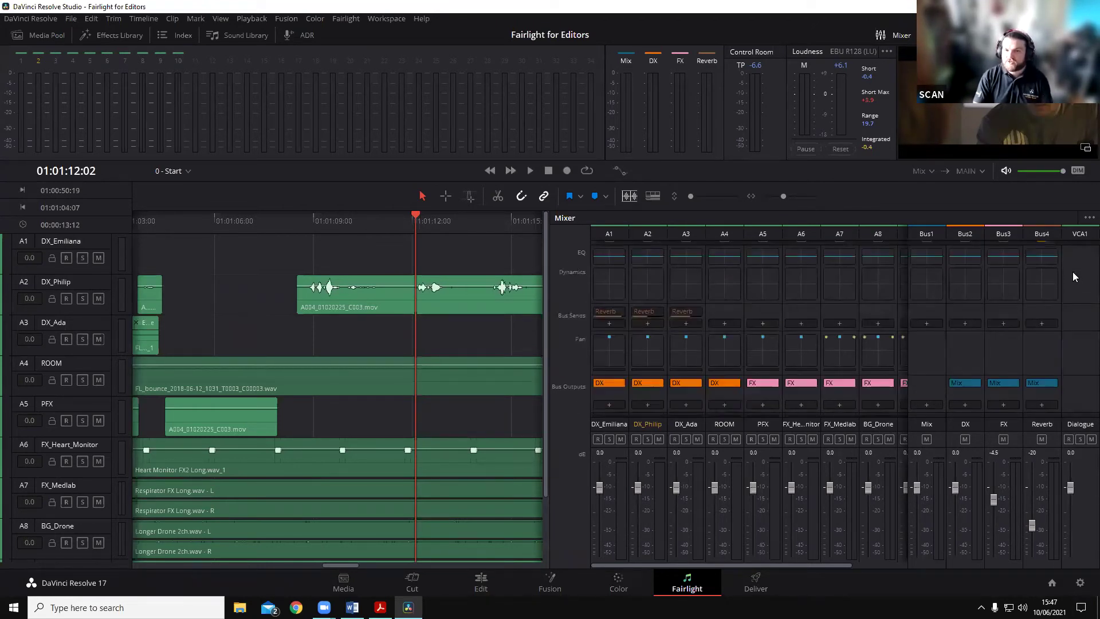
pyautogui.scroll(-1, 1077, 287)
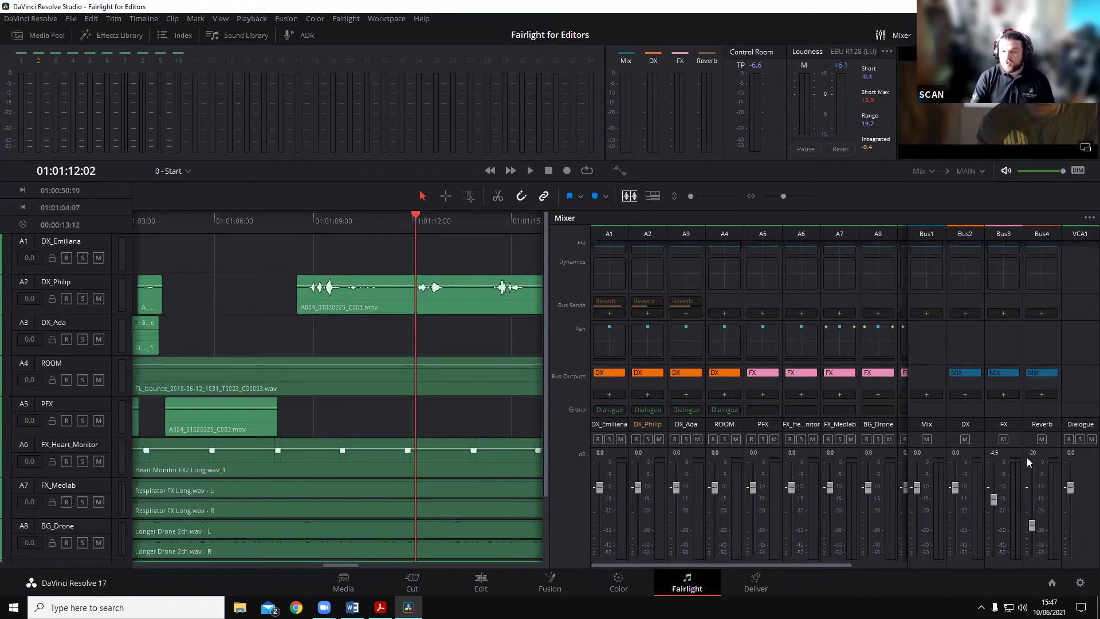
# Step: Try lowering the Dialogue VCA fader to -16 dB during playback, raise it to -9.3 dB and reset it to 0 dB
pyautogui.scroll(-8, 1067, 486)
pyautogui.press('space')
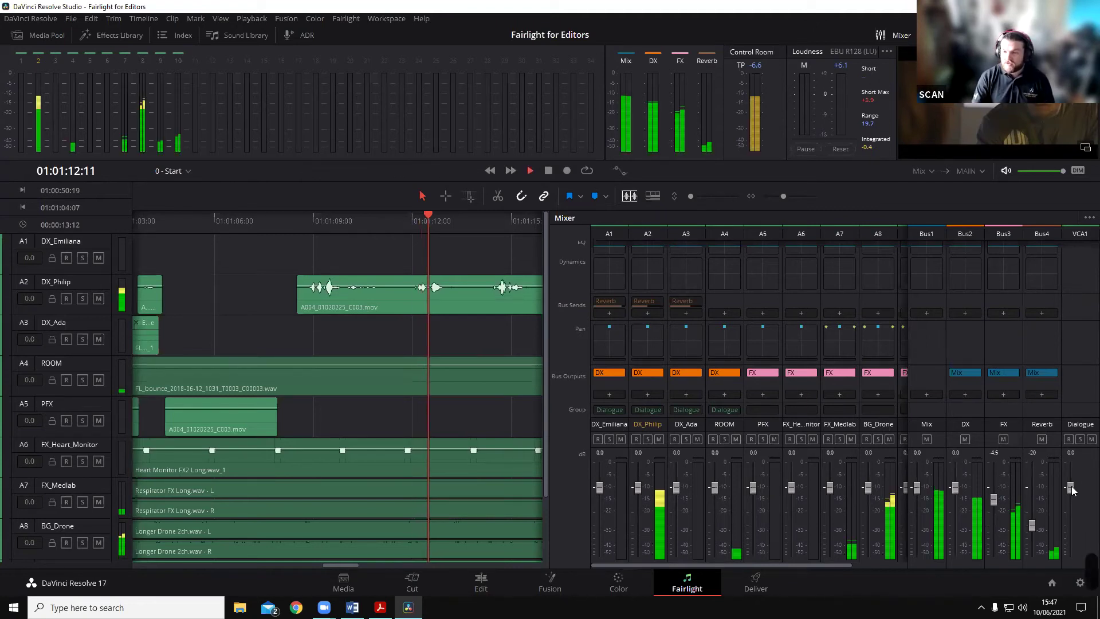
pyautogui.press('space')
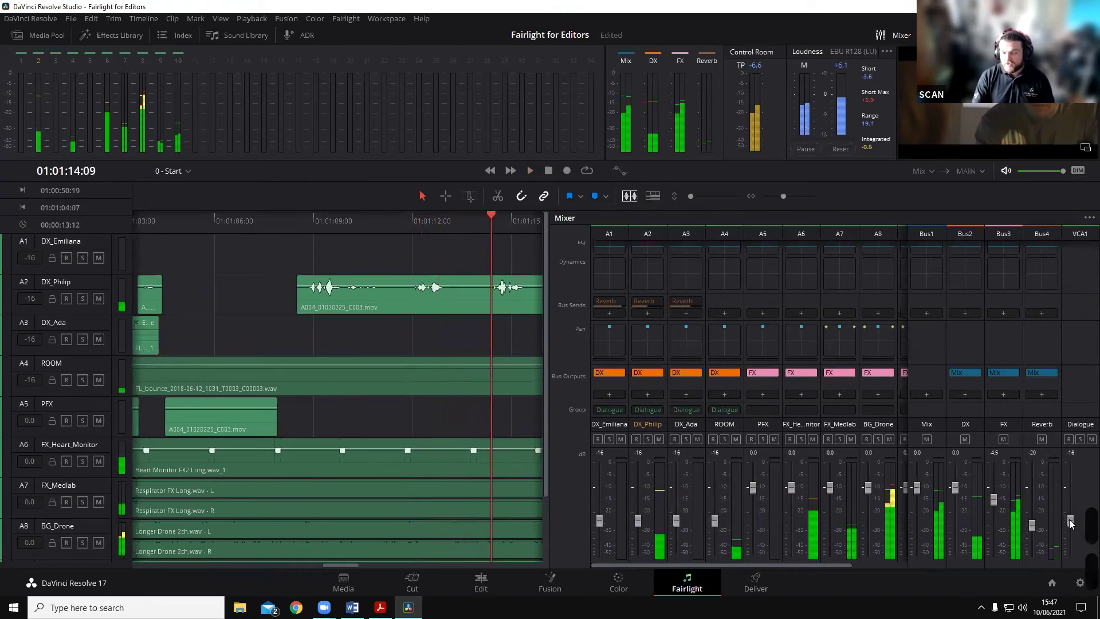
pyautogui.scroll(7, 1071, 512)
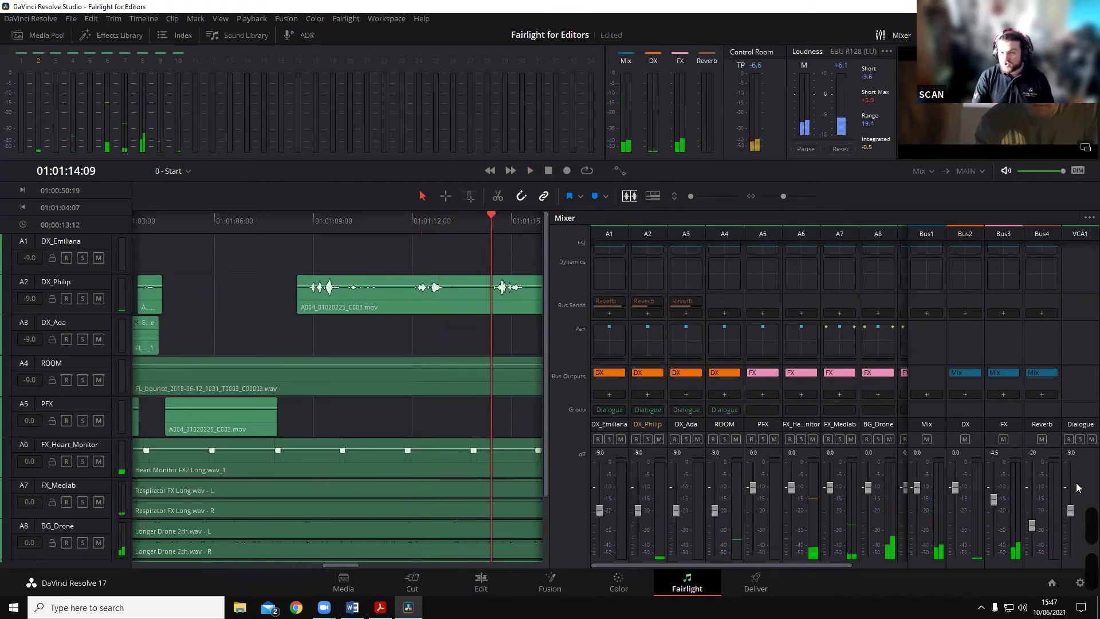
pyautogui.scroll(1, 1074, 496)
pyautogui.scroll(-8, 1071, 498)
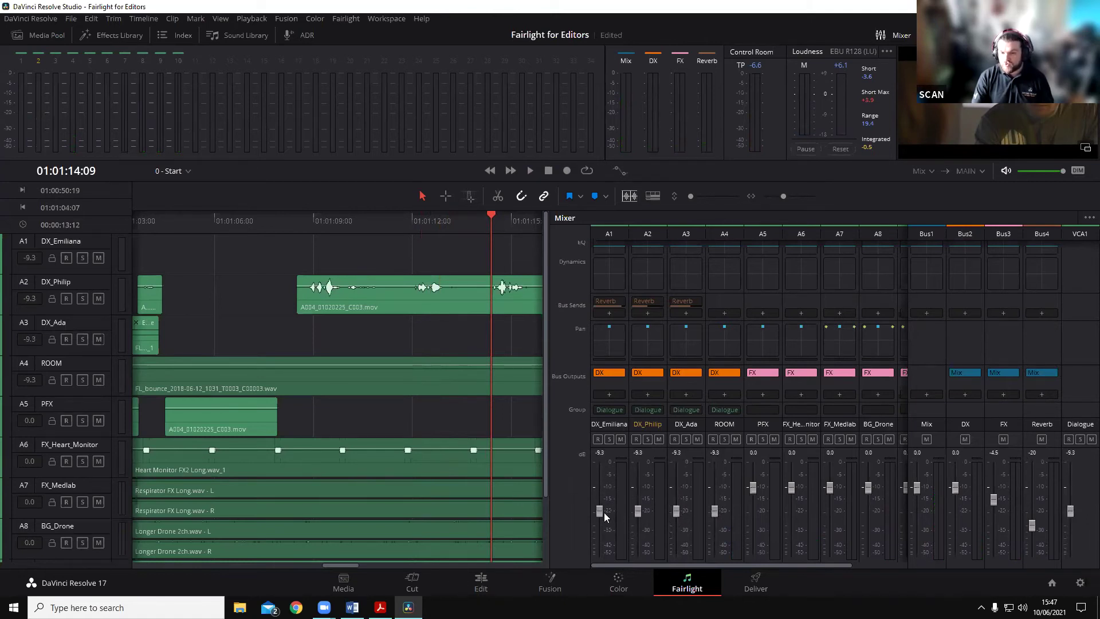
pyautogui.doubleClick(1068, 512)
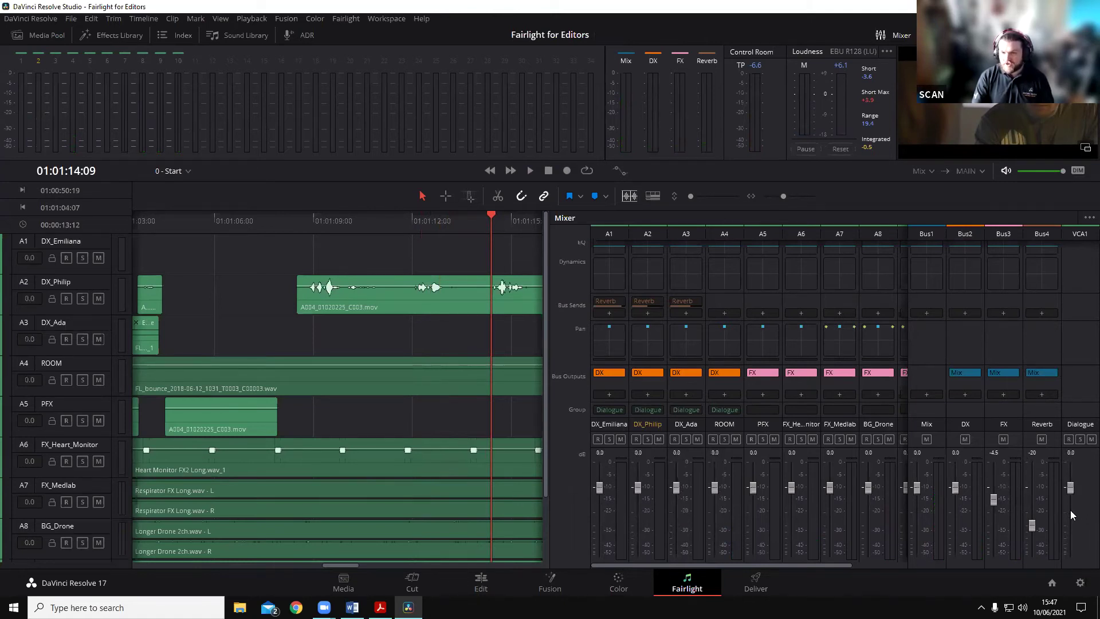
# Step: Offset the DX_Emiliana fader to +5.5 dB, DX_Philip to -9.5 dB and ROOM to -3.7 dB, and shift them together with the Dialogue VCA fader
pyautogui.moveTo(598, 488); pyautogui.dragTo(601, 475)
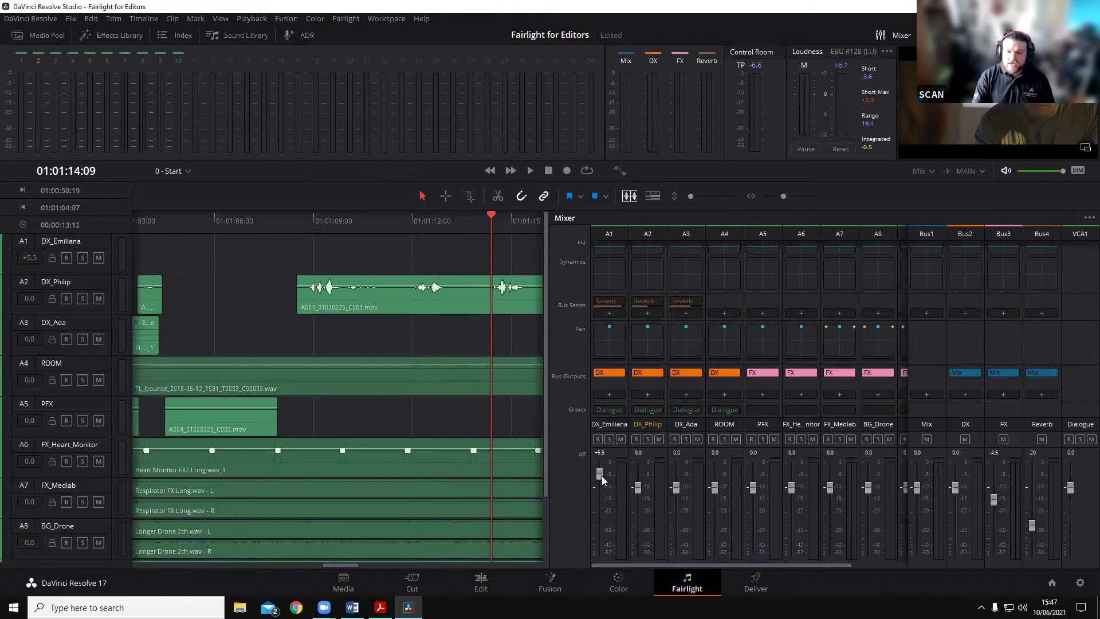
pyautogui.moveTo(637, 509); pyautogui.dragTo(715, 497)
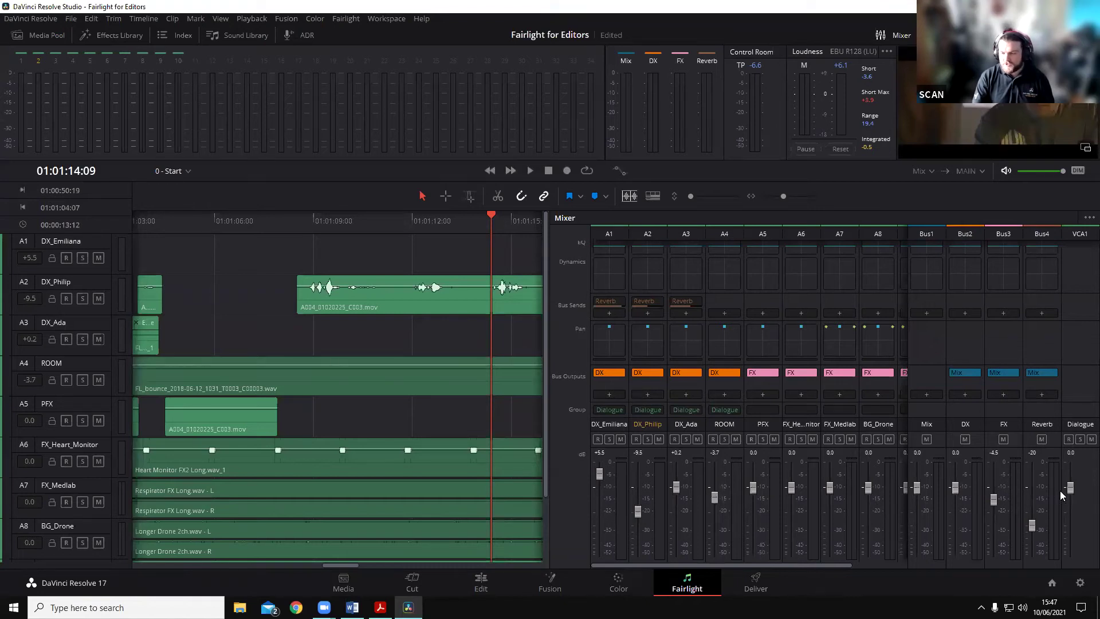
pyautogui.moveTo(1070, 490)
pyautogui.mouseDown()
pyautogui.moveTo(1070, 514)
pyautogui.moveTo(1073, 478)
pyautogui.moveTo(1072, 560)
pyautogui.moveTo(1062, 473)
pyautogui.moveTo(1063, 531)
pyautogui.moveTo(1063, 505)
pyautogui.mouseUp()
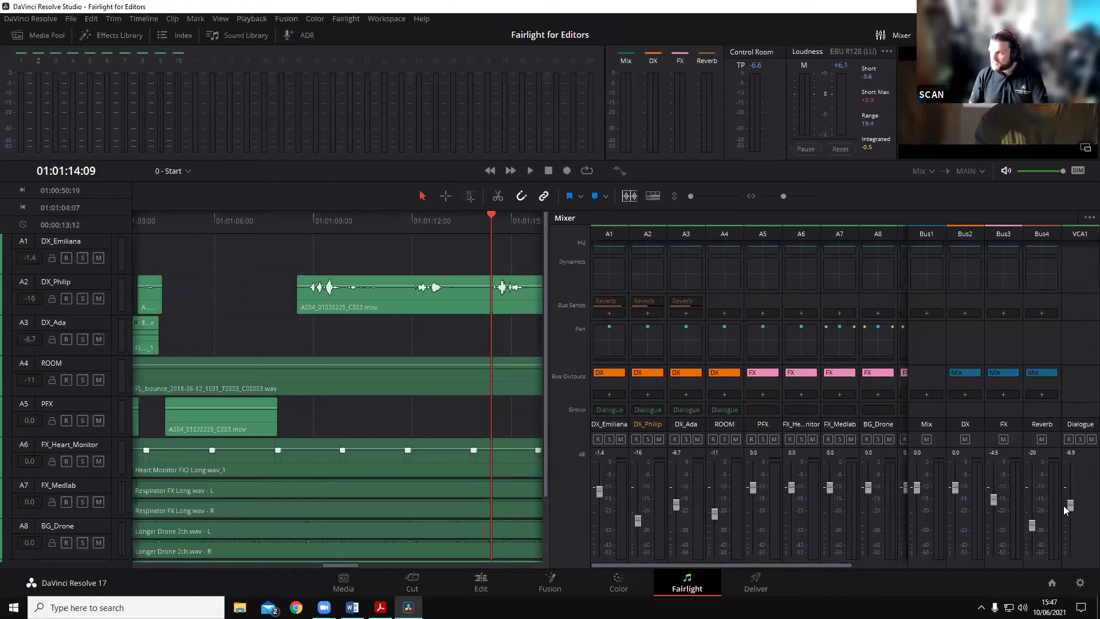
pyautogui.moveTo(1074, 507)
pyautogui.mouseDown()
pyautogui.moveTo(1075, 549)
pyautogui.moveTo(1072, 458)
pyautogui.moveTo(1070, 501)
pyautogui.mouseUp()
pyautogui.moveTo(1068, 554); pyautogui.dragTo(1069, 491)
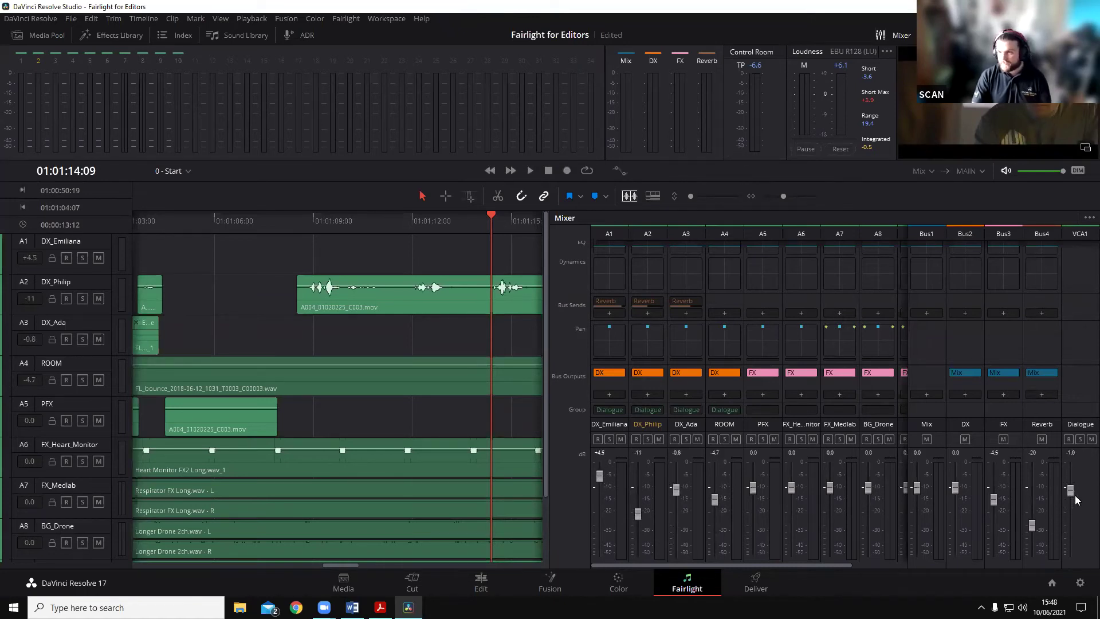
# Step: Reset the Dialogue VCA, DX_Emiliana, DX_Philip and ROOM faders to 0 dB and save the project
pyautogui.doubleClick(1070, 489)
pyautogui.doubleClick(598, 474)
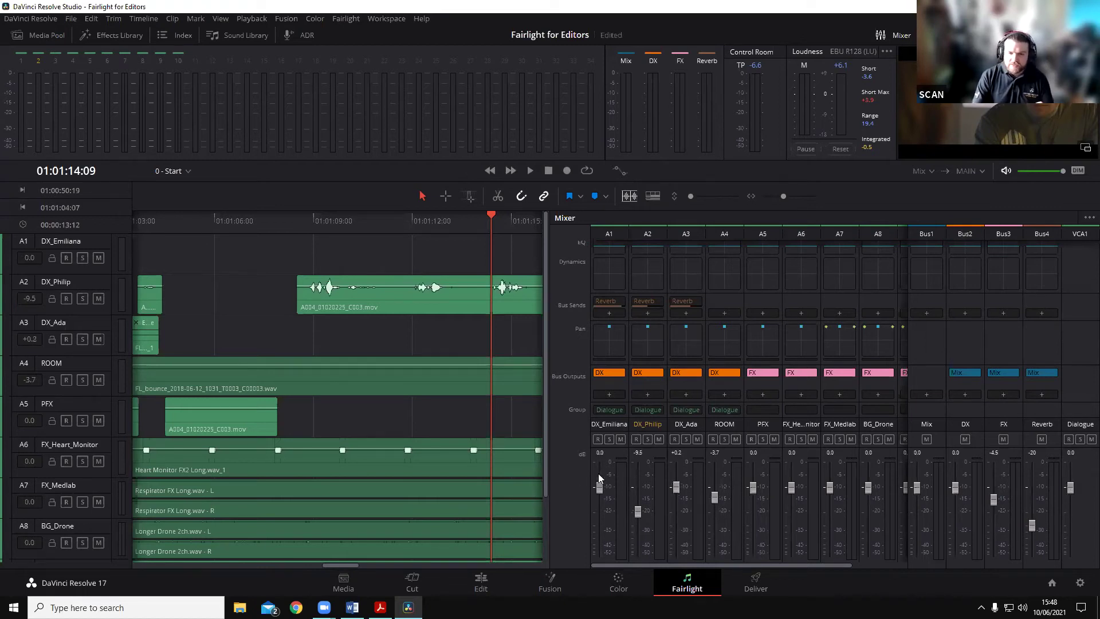
pyautogui.doubleClick(715, 498)
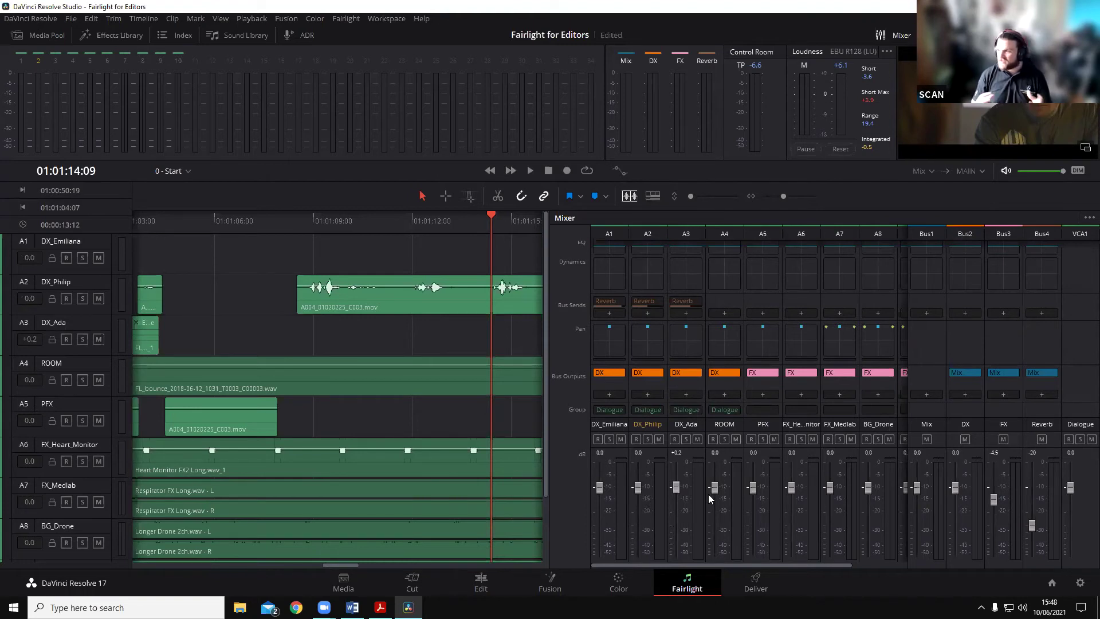
pyautogui.hotkey('ctrl', 's')
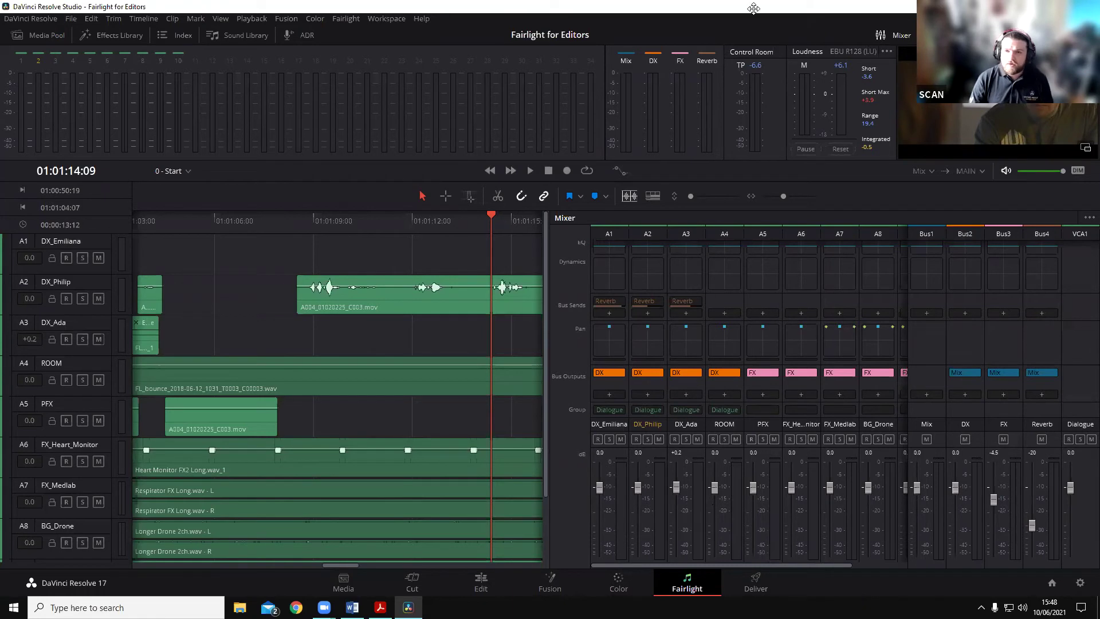
# Step: Shrink the mixer's track area and narrow the mixer to give the timeline more room
pyautogui.click(908, 35)
pyautogui.click(908, 35)
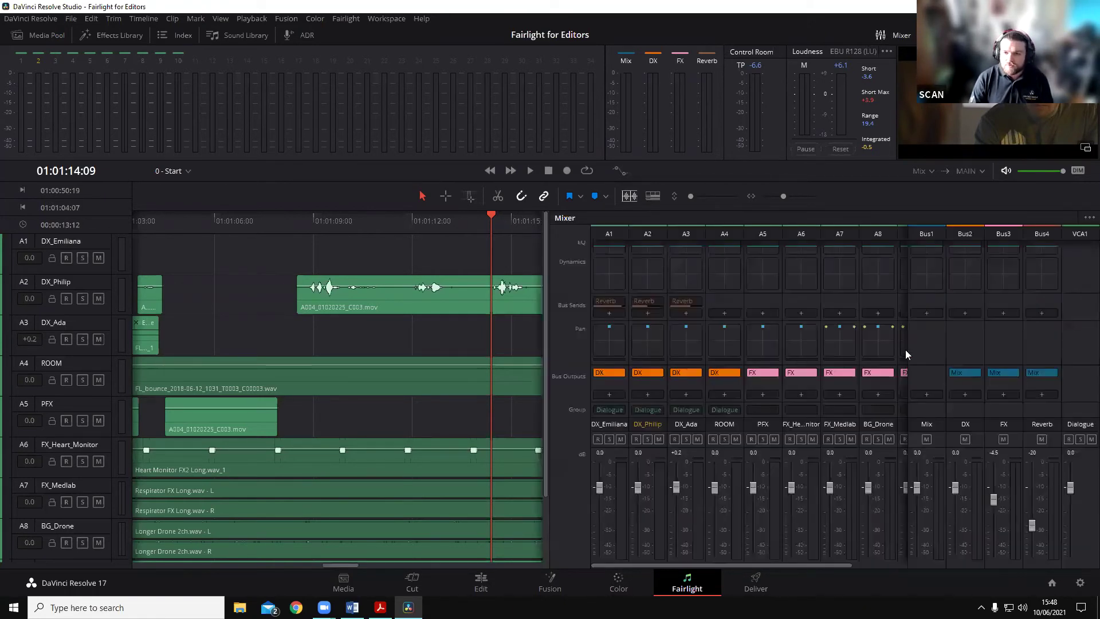
pyautogui.moveTo(909, 351); pyautogui.dragTo(976, 351)
pyautogui.moveTo(545, 352); pyautogui.dragTo(847, 371)
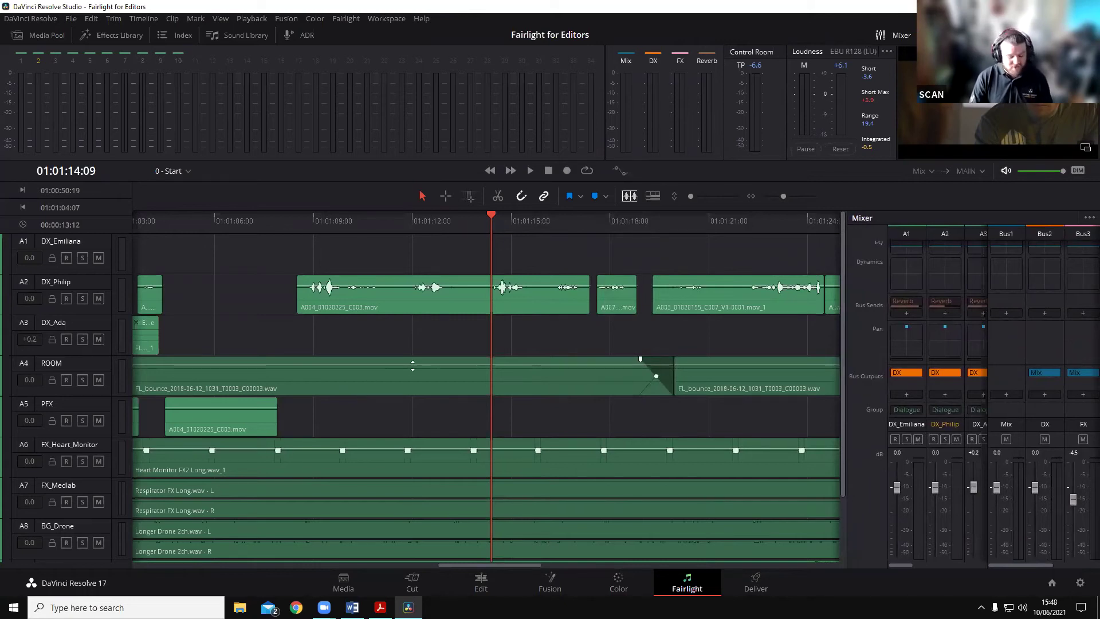
# Step: Try a volume dip between four keyframes on the ROOM clip and undo it back to the first keyframe
pyautogui.keyDown('alt'); pyautogui.click(412, 365); pyautogui.keyUp('alt')
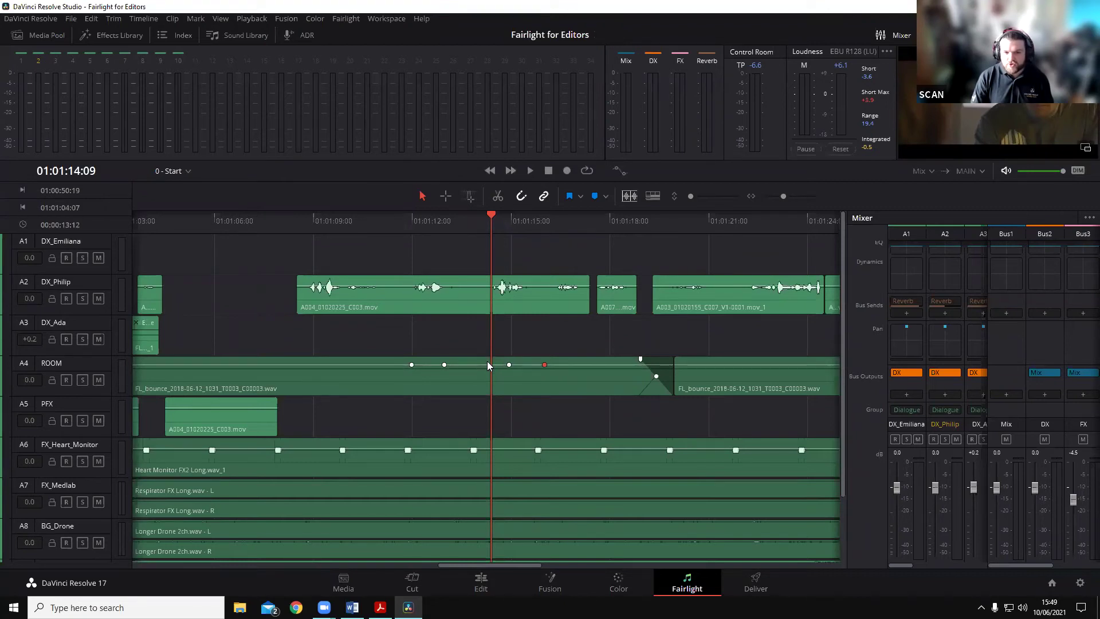
pyautogui.moveTo(486, 367)
pyautogui.mouseDown()
pyautogui.moveTo(491, 381)
pyautogui.moveTo(491, 364)
pyautogui.mouseUp()
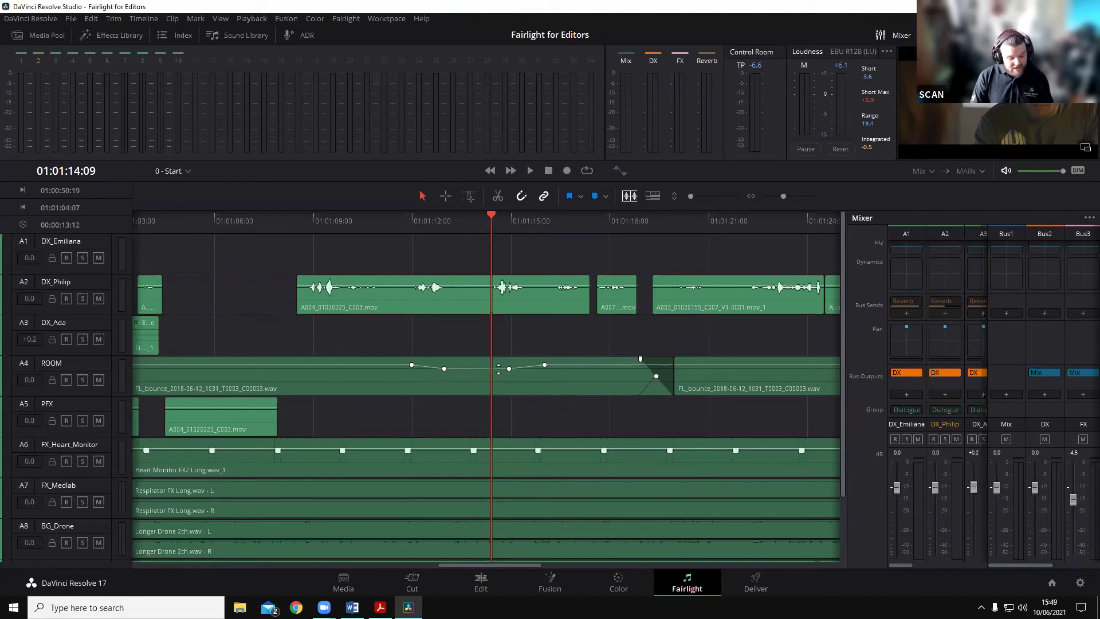
pyautogui.hotkey('ctrl', 'z')
pyautogui.hotkey('ctrl', 'z')
pyautogui.hotkey('ctrl', 'z')
pyautogui.hotkey('ctrl', 'z')
pyautogui.hotkey('ctrl', 'z')
pyautogui.hotkey('ctrl', 'z')
pyautogui.hotkey('ctrl', 'z')
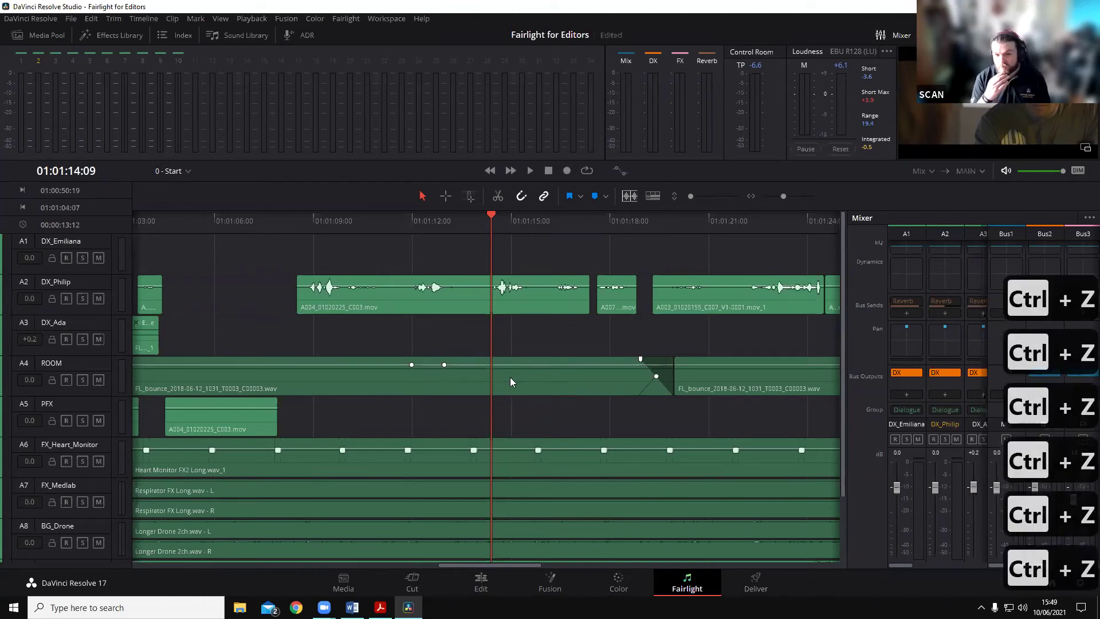
pyautogui.hotkey('ctrl', 'z')
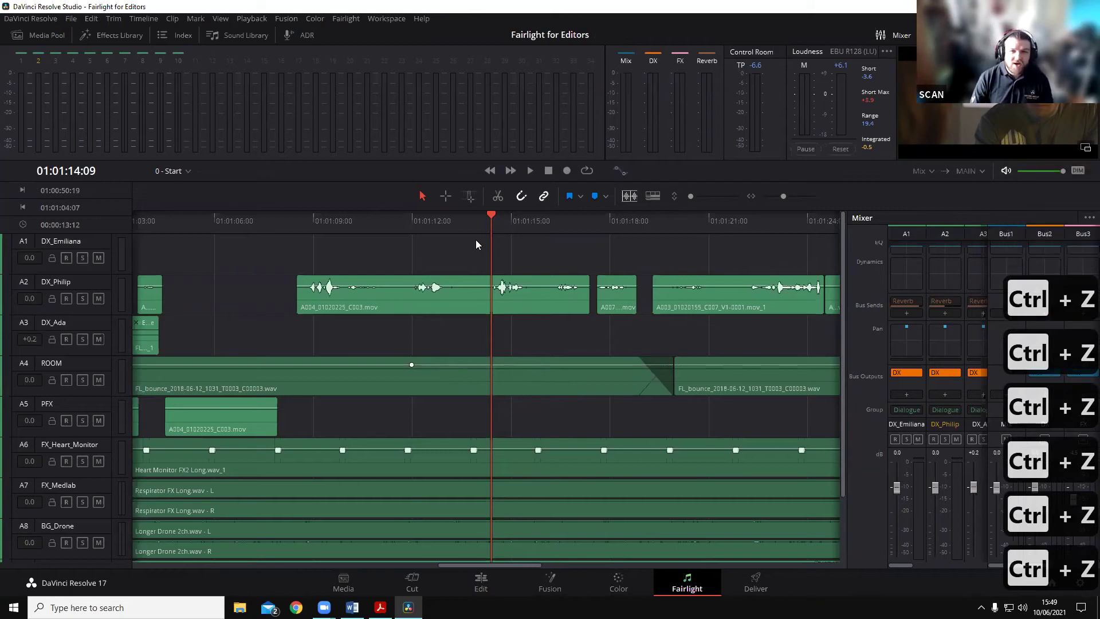
# Step: Dim the monitor output and place the playhead at 01:01:08:11, just before the DX_Philip clip
pyautogui.click(441, 224)
pyautogui.moveTo(441, 225); pyautogui.dragTo(392, 228)
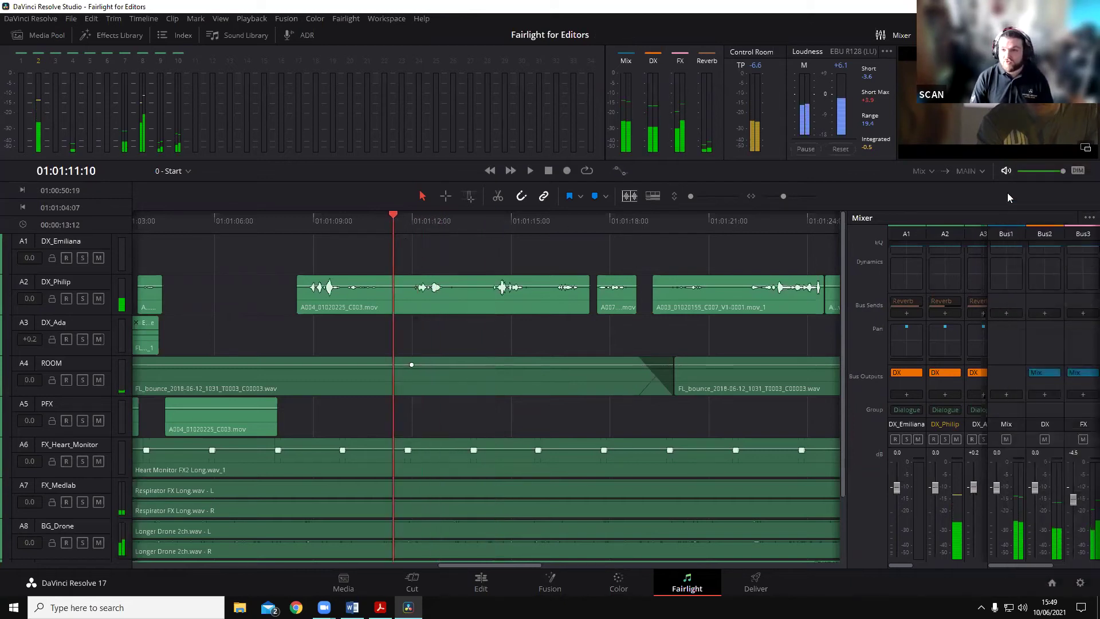
pyautogui.click(1077, 171)
pyautogui.click(295, 224)
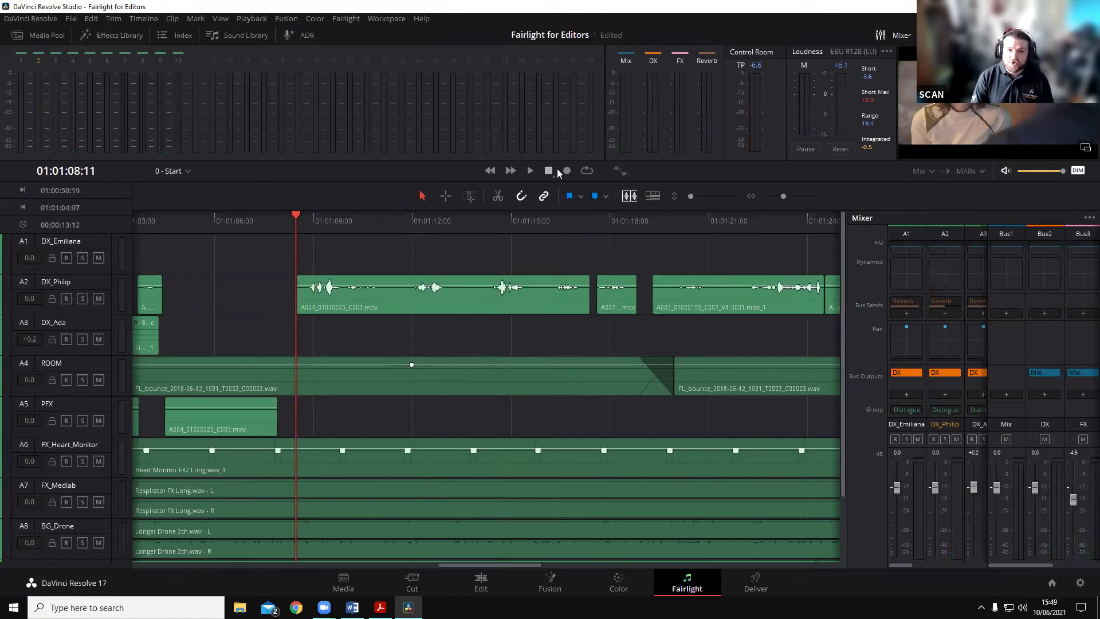
# Step: Turn on automation mode and briefly play the timeline from 01:01:08:11
pyautogui.click(621, 173)
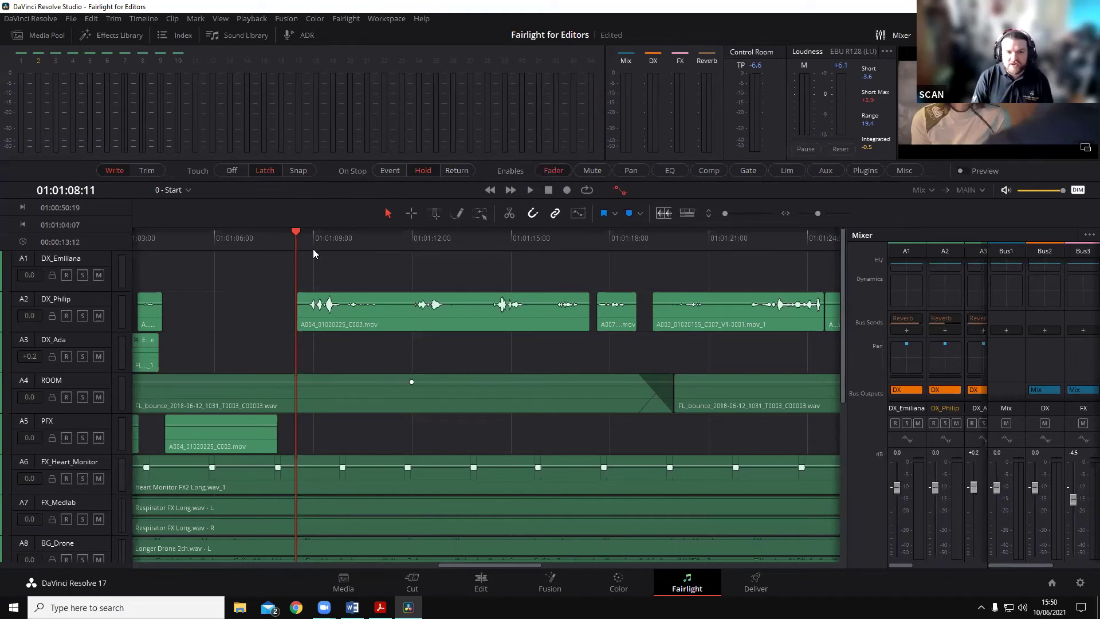
pyautogui.press('space')
pyautogui.press('space')
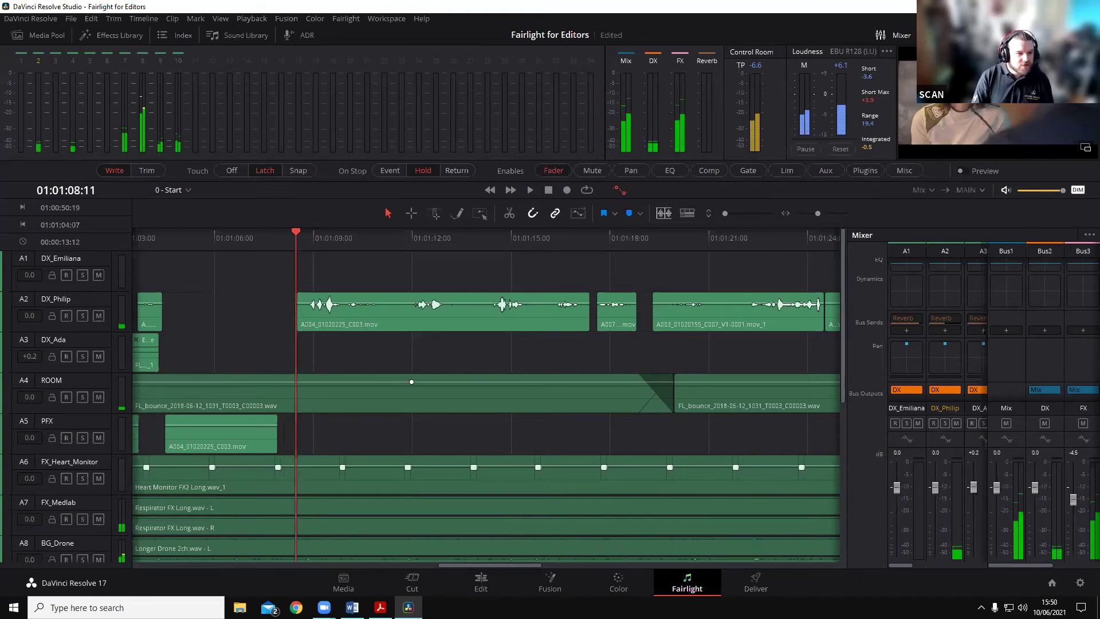
# Step: Enlarge the FX_Heart_Monitor and BG_Drone tracks and enable Fader Level automation on BG_Drone
pyautogui.scroll(-2, 95, 508)
pyautogui.scroll(-3, 95, 508)
pyautogui.moveTo(91, 359); pyautogui.dragTo(98, 386)
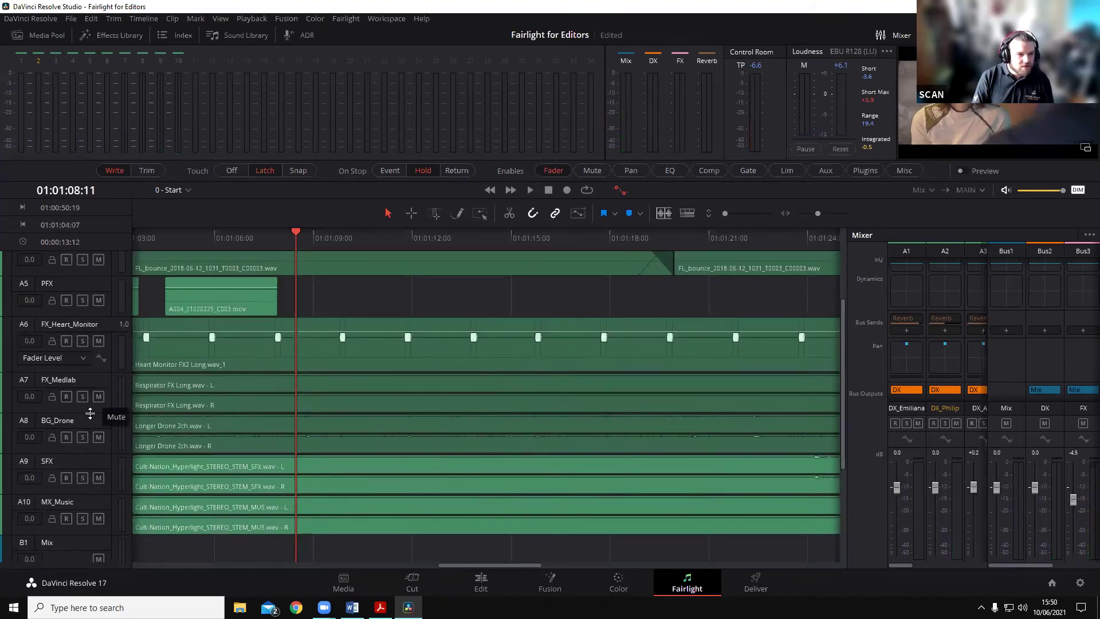
pyautogui.moveTo(96, 453); pyautogui.dragTo(98, 523)
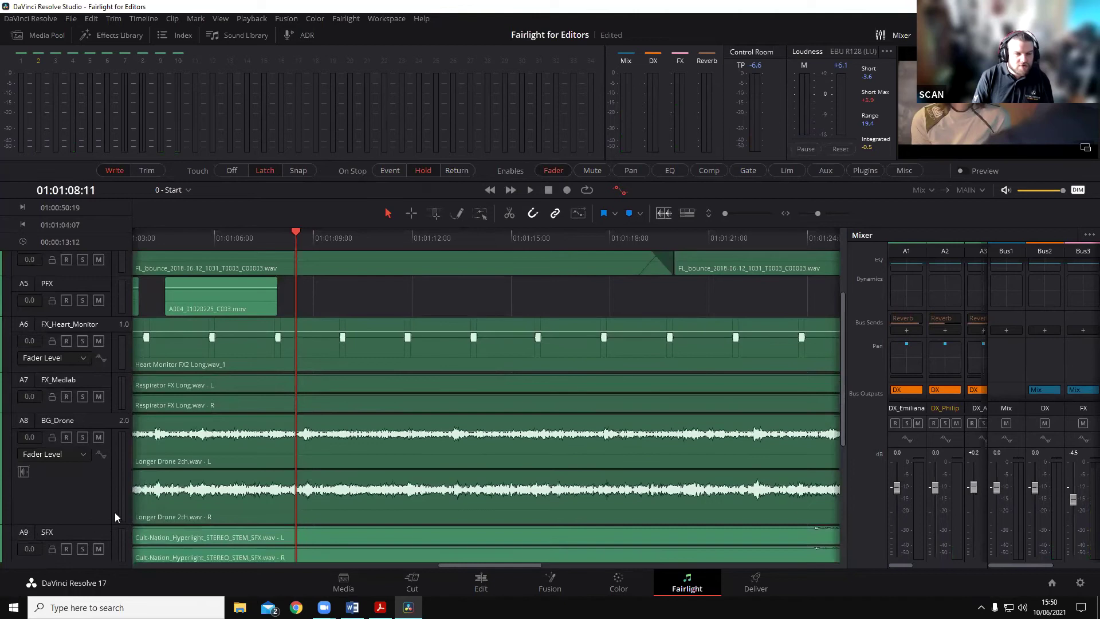
pyautogui.click(101, 454)
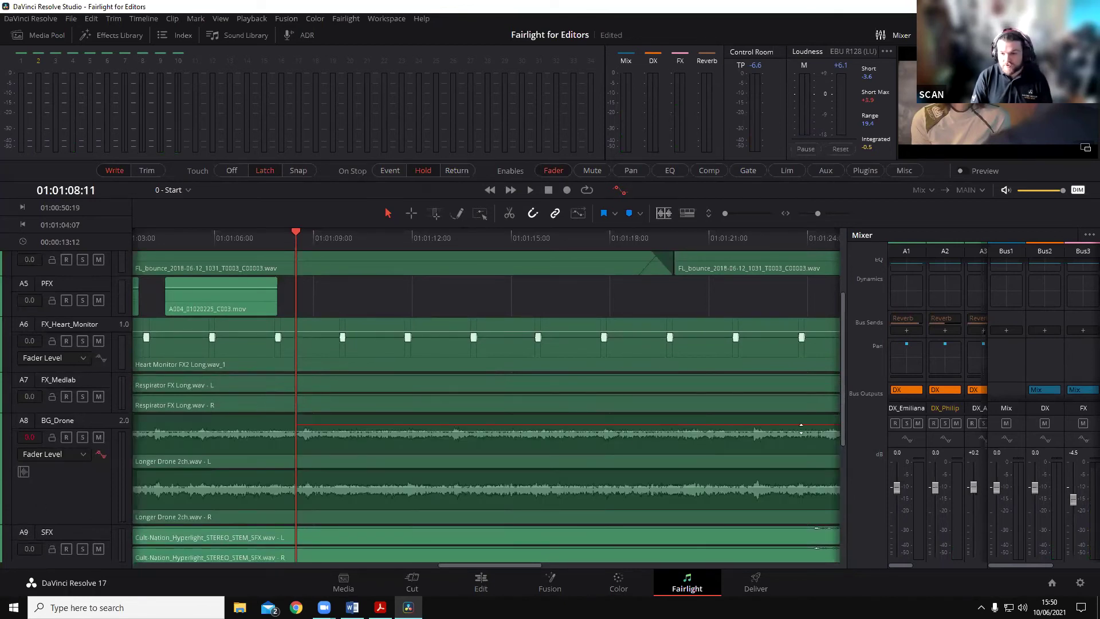
# Step: Widen the mixer and record BG_Drone fader moves up and down during playback from 01:01:08:11 to 01:01:17:08, ending at -7.8 dB
pyautogui.moveTo(846, 480); pyautogui.dragTo(574, 500)
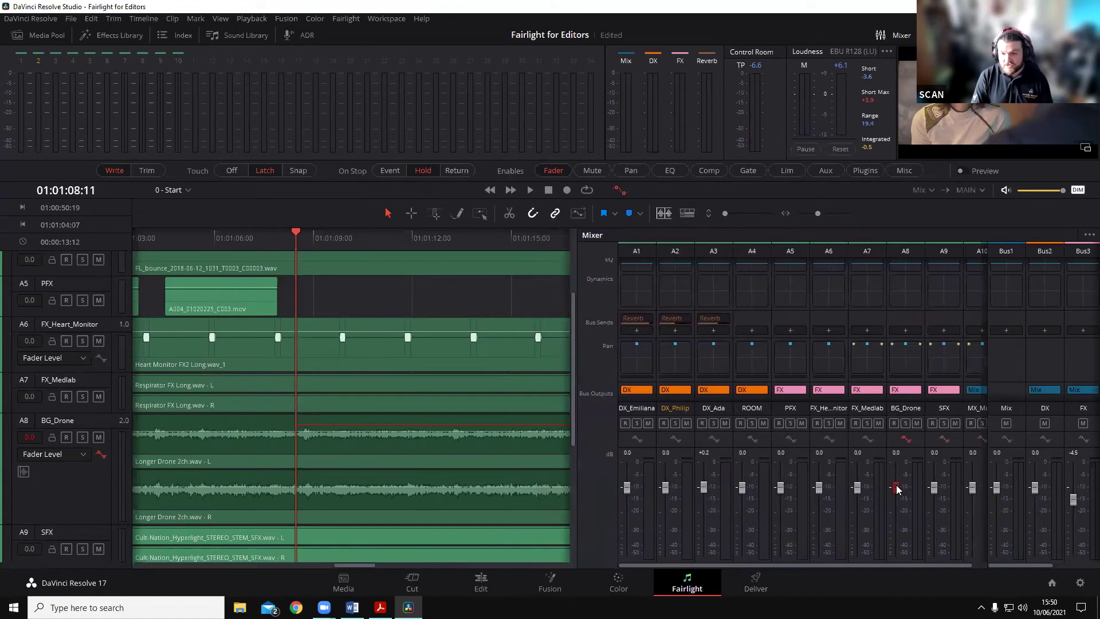
pyautogui.press('space')
pyautogui.moveTo(897, 487)
pyautogui.mouseDown()
pyautogui.moveTo(898, 527)
pyautogui.moveTo(900, 477)
pyautogui.moveTo(911, 532)
pyautogui.moveTo(917, 477)
pyautogui.moveTo(922, 523)
pyautogui.moveTo(933, 486)
pyautogui.moveTo(945, 520)
pyautogui.mouseUp()
pyautogui.press('space')
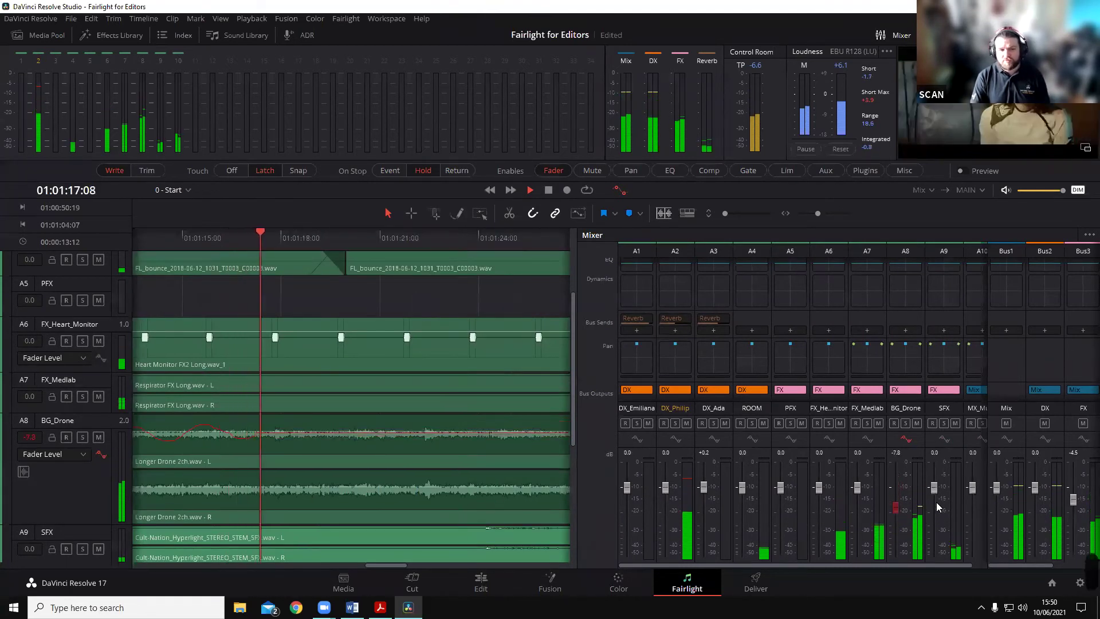
# Step: Play back the recorded BG_Drone fader automation from just after 01:01:09:00 and stop at 01:01:13:11
pyautogui.hscroll(-5, 286, 416)
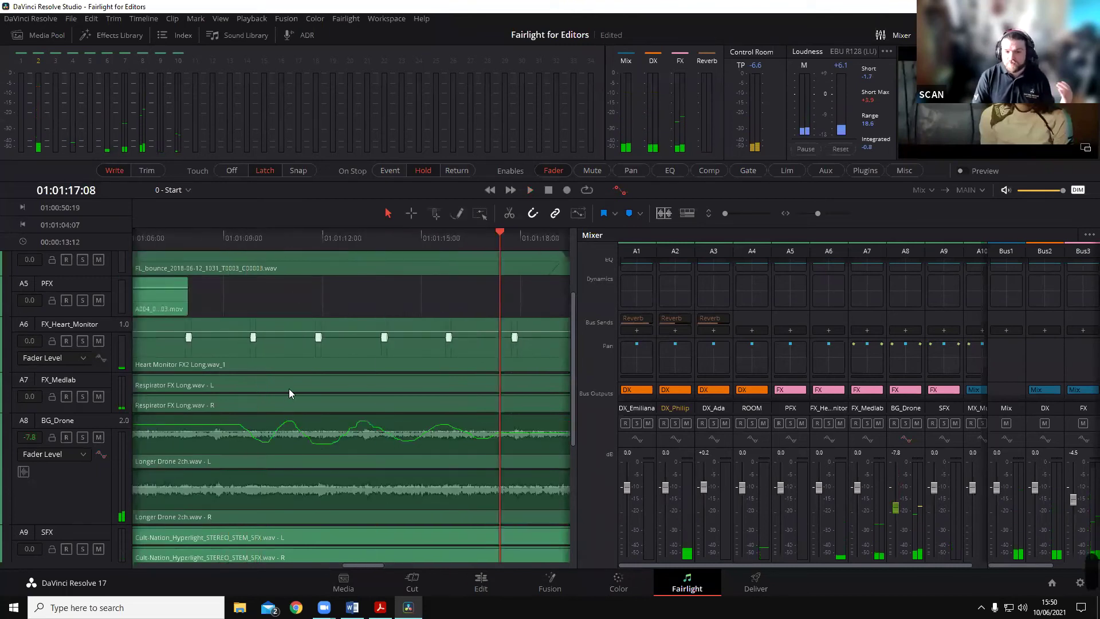
pyautogui.click(244, 238)
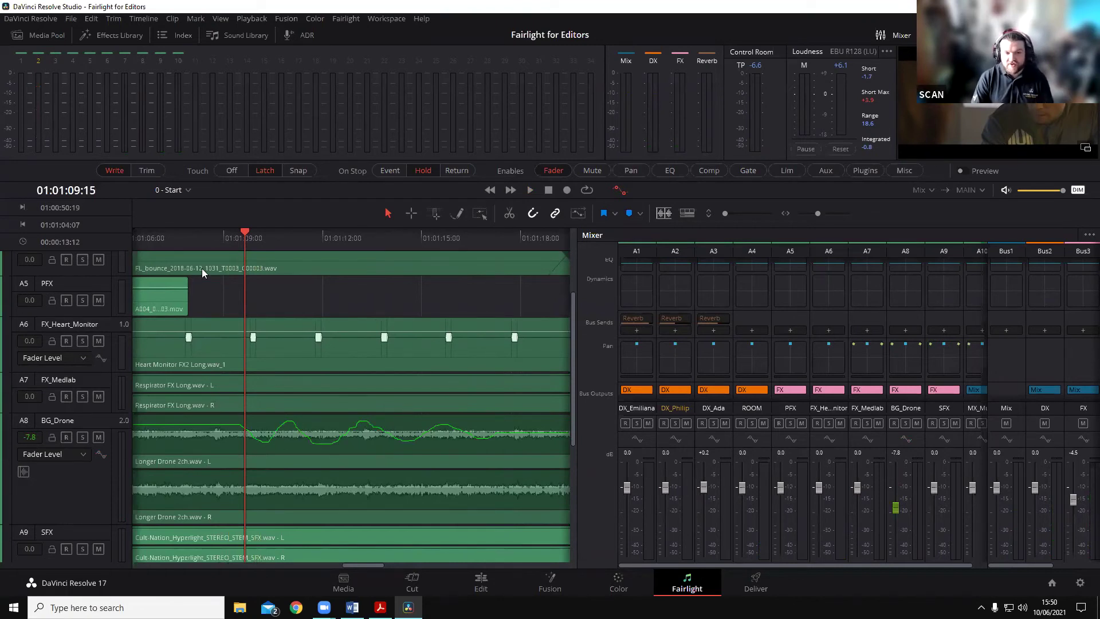
pyautogui.click(234, 240)
pyautogui.press('space')
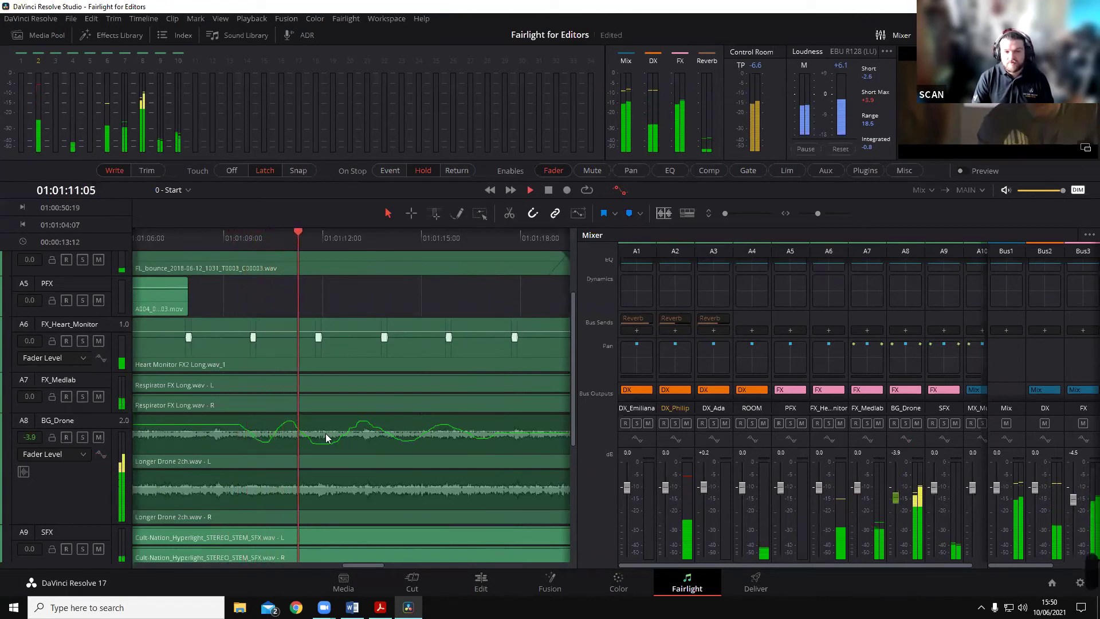
pyautogui.press('space')
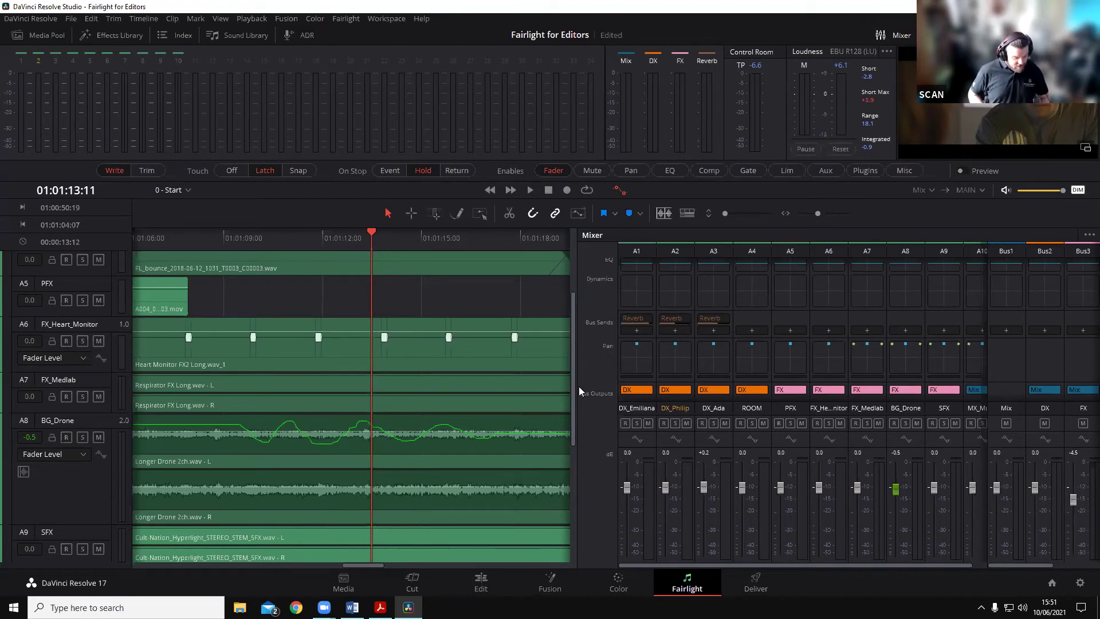
# Step: Continue playback from 01:01:13:11 to 01:01:19:10, recording the BG_Drone fader down to -12 dB
pyautogui.press('space')
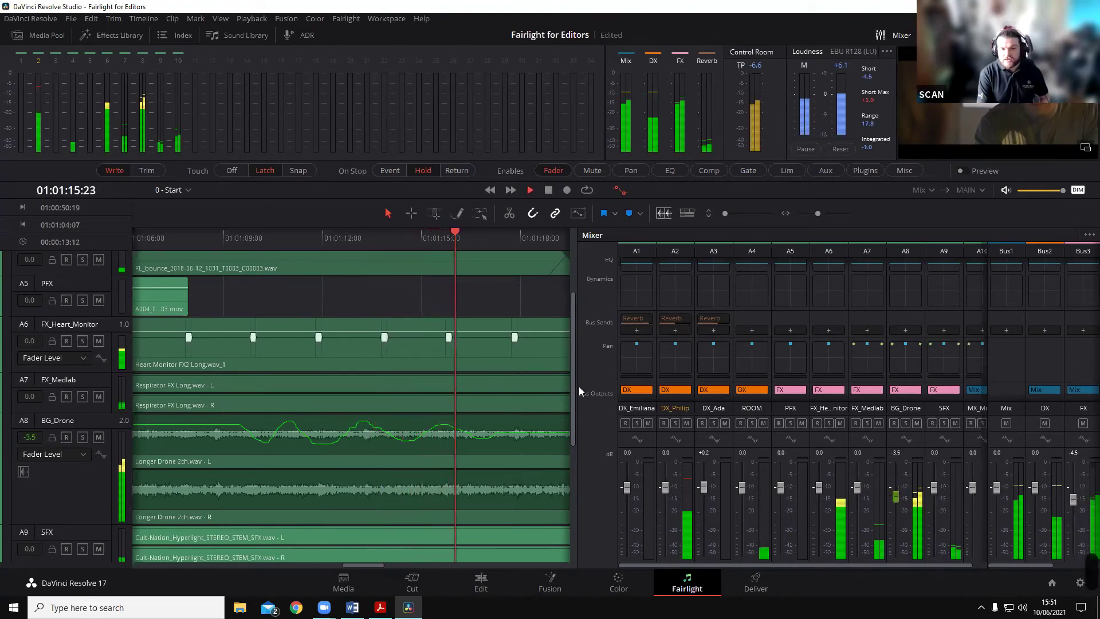
pyautogui.press('space')
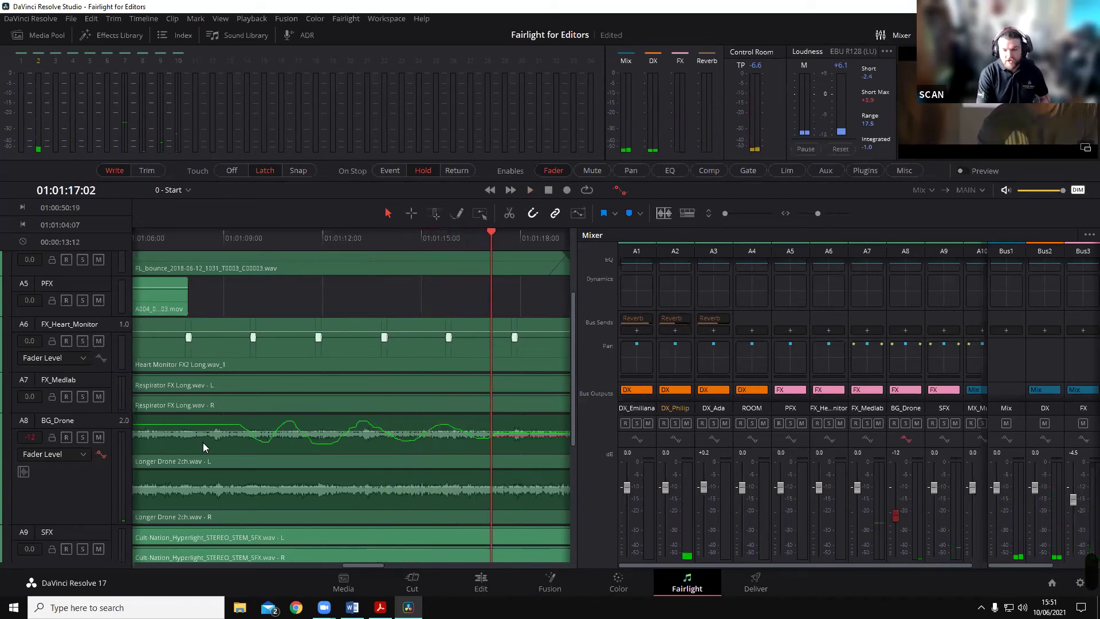
pyautogui.press('space')
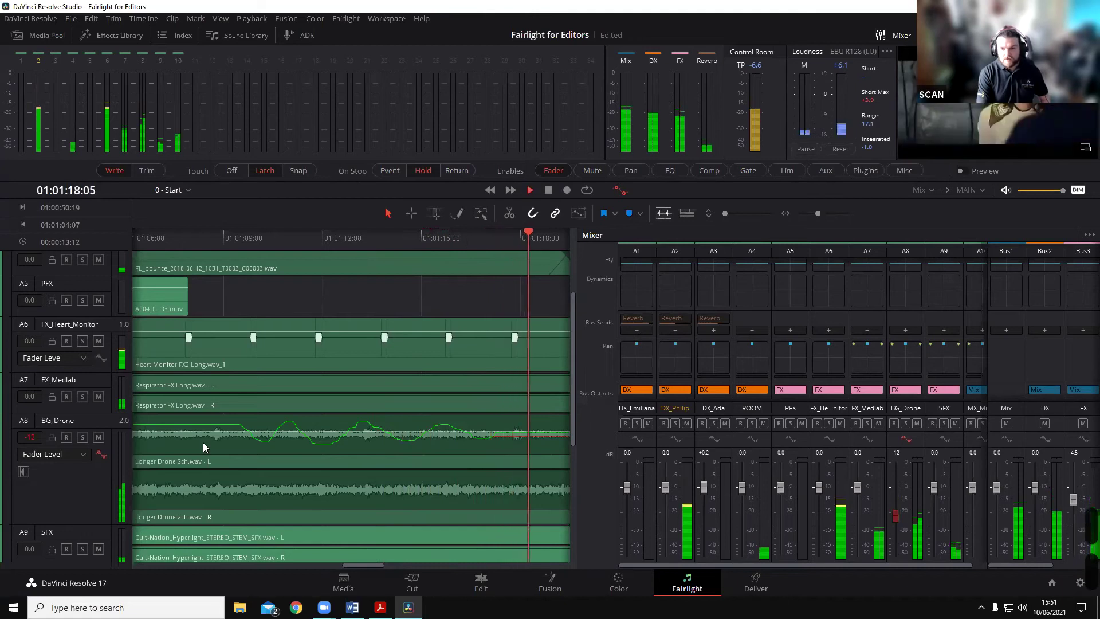
pyautogui.press('space')
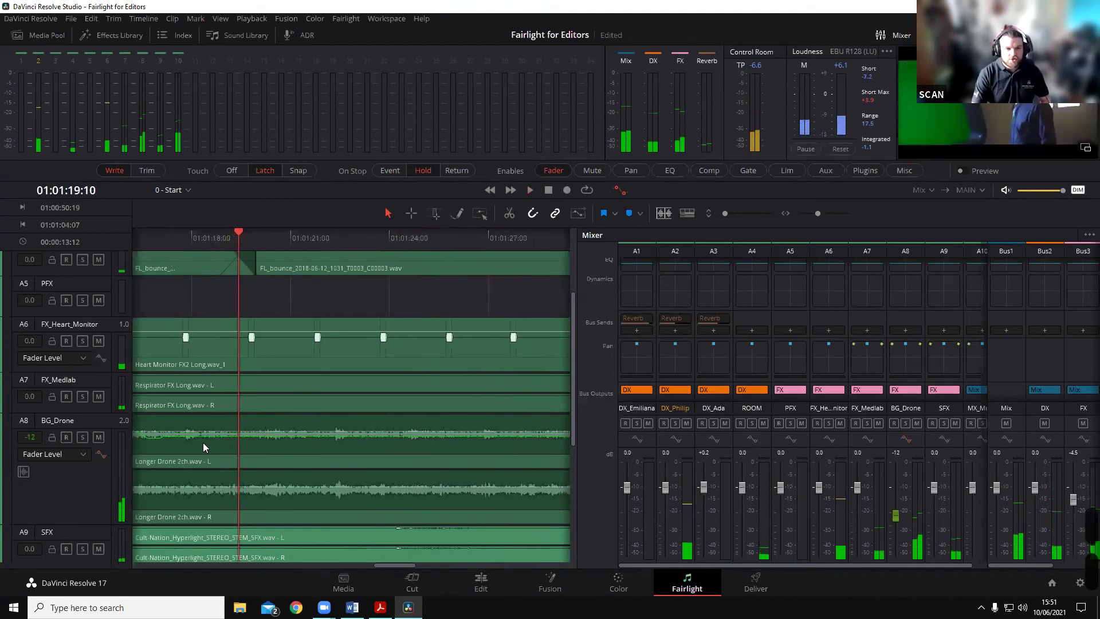
# Step: Continue playback from 01:01:19:10, stop at 01:01:21:18 and raise the BG_Drone fader to -5.7 dB
pyautogui.press('space')
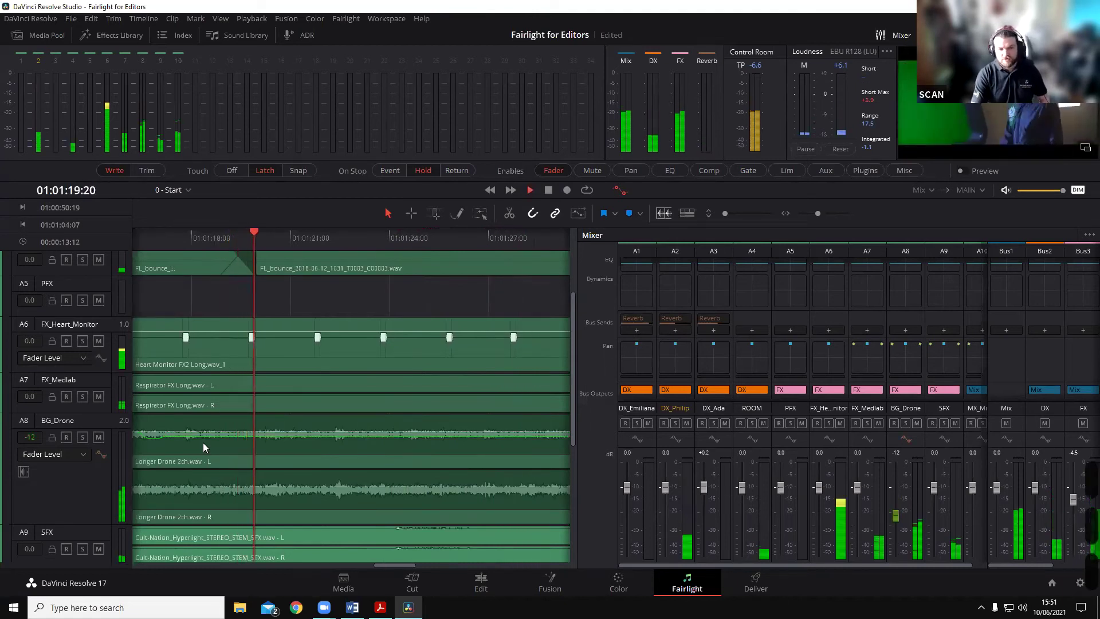
pyautogui.click(100, 454)
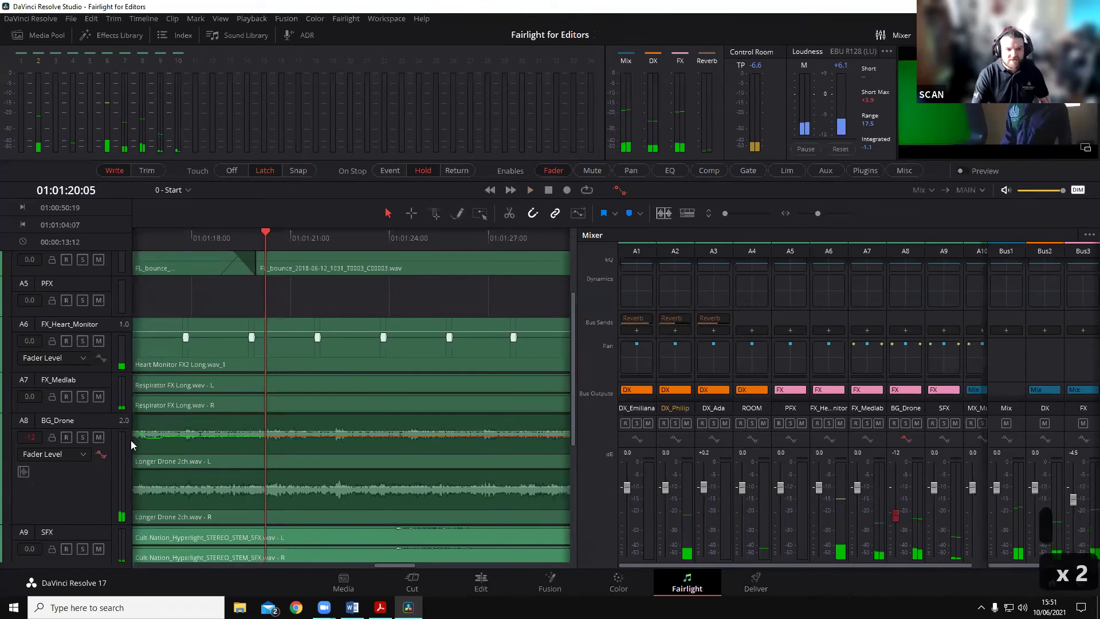
pyautogui.press('space')
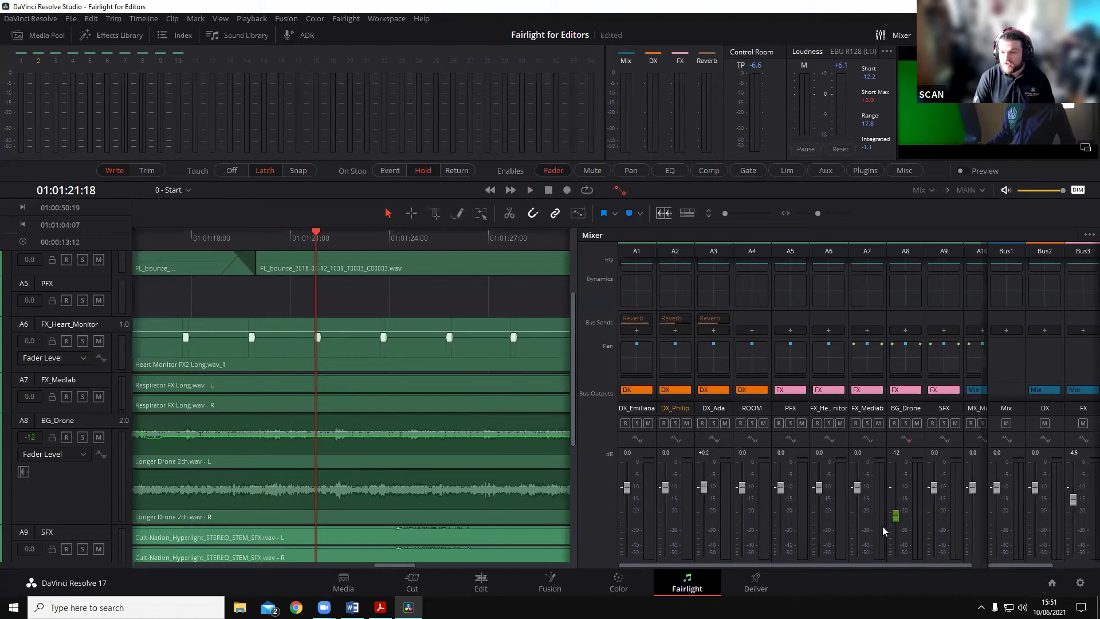
pyautogui.moveTo(895, 516); pyautogui.dragTo(896, 499)
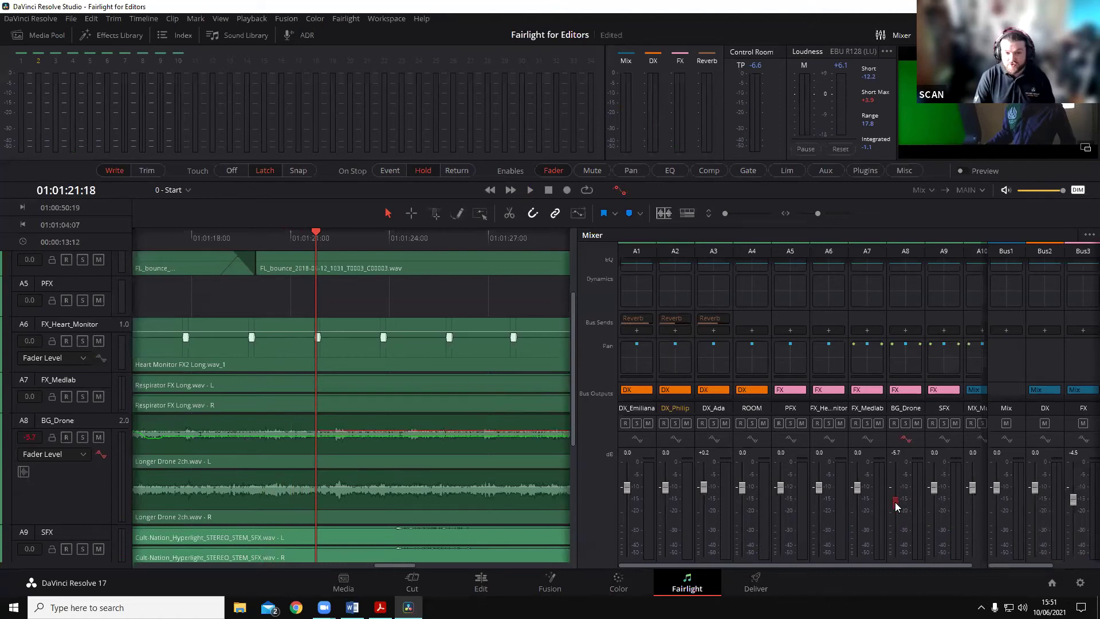
# Step: Narrow the mixer and draw a freehand up-and-down Fader Level automation curve on BG_Drone from about 01:01:17 to 01:01:25
pyautogui.hscroll(-3, 310, 397)
pyautogui.hscroll(-5, 295, 397)
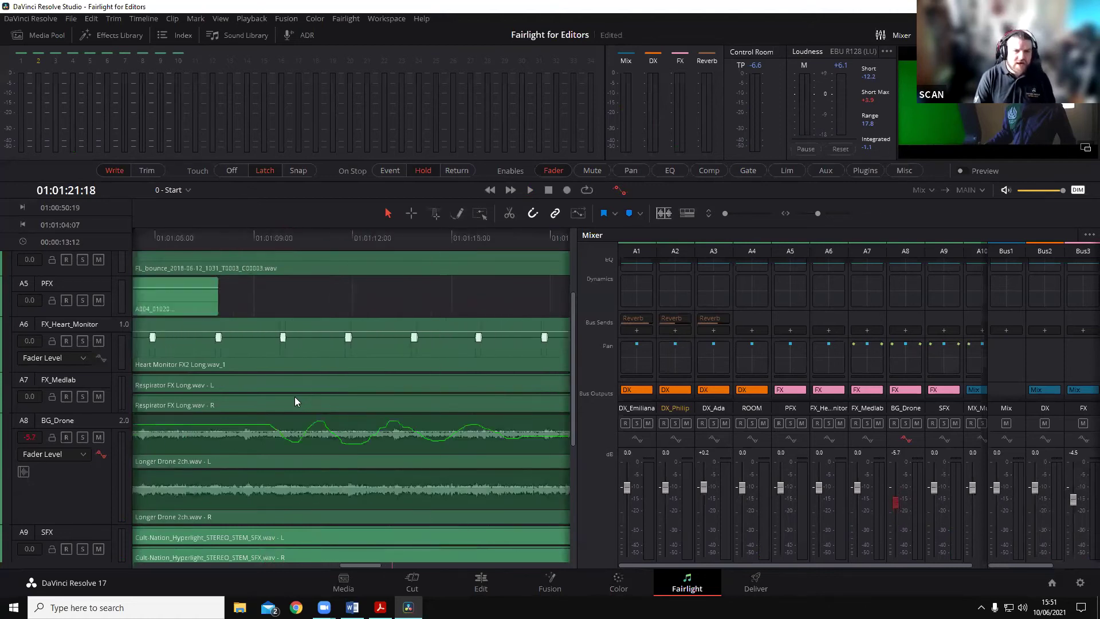
pyautogui.moveTo(574, 382); pyautogui.dragTo(836, 378)
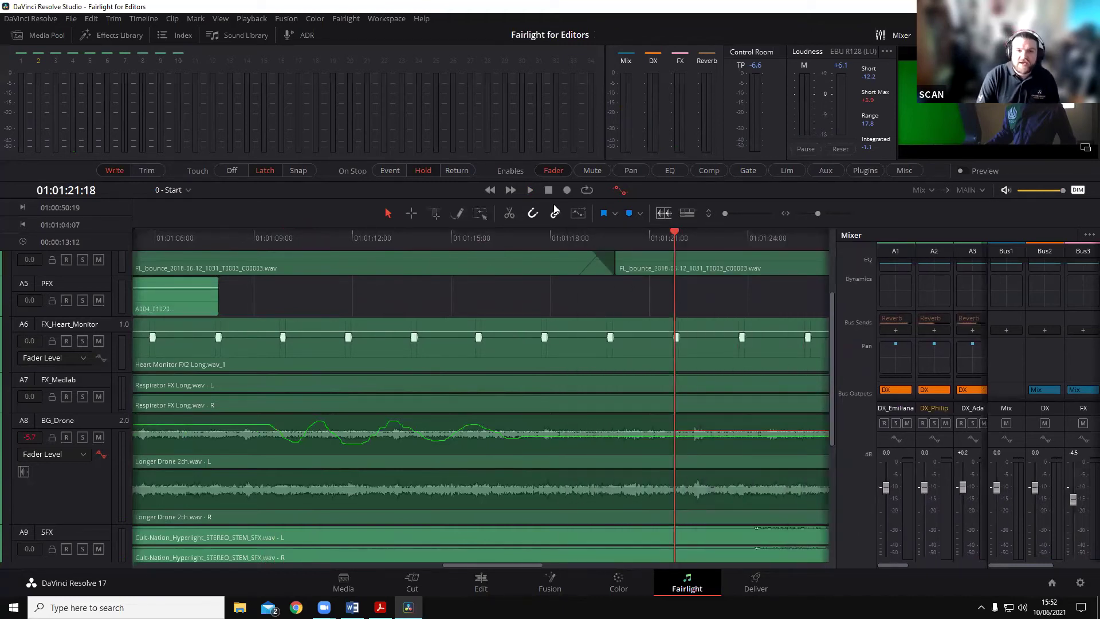
pyautogui.click(459, 213)
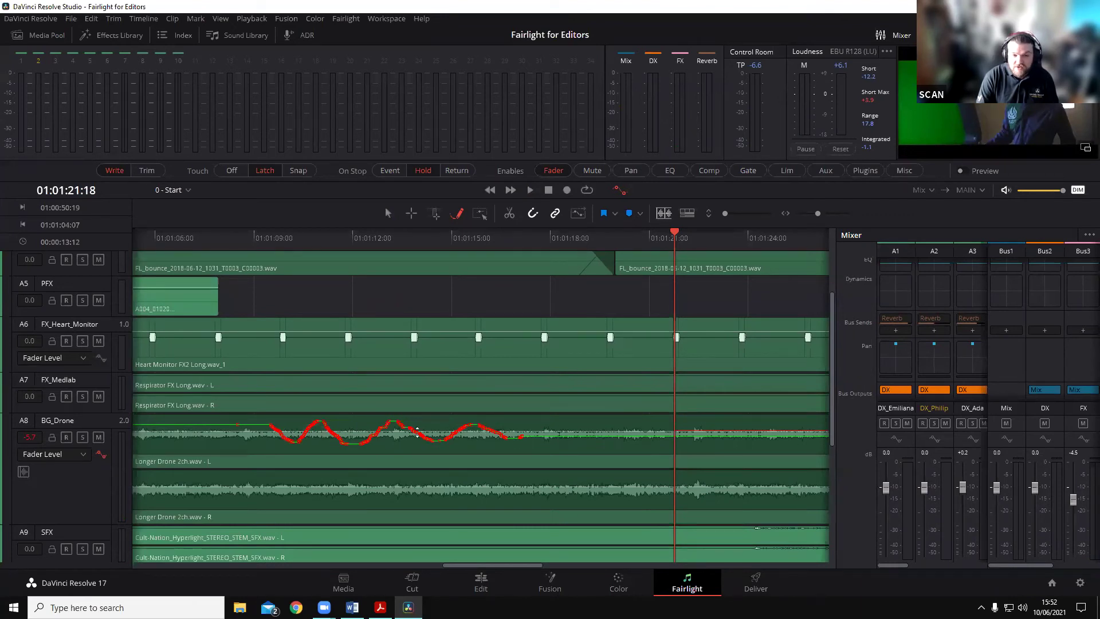
pyautogui.moveTo(551, 436)
pyautogui.mouseDown()
pyautogui.moveTo(593, 421)
pyautogui.moveTo(682, 443)
pyautogui.moveTo(729, 426)
pyautogui.moveTo(796, 443)
pyautogui.mouseUp()
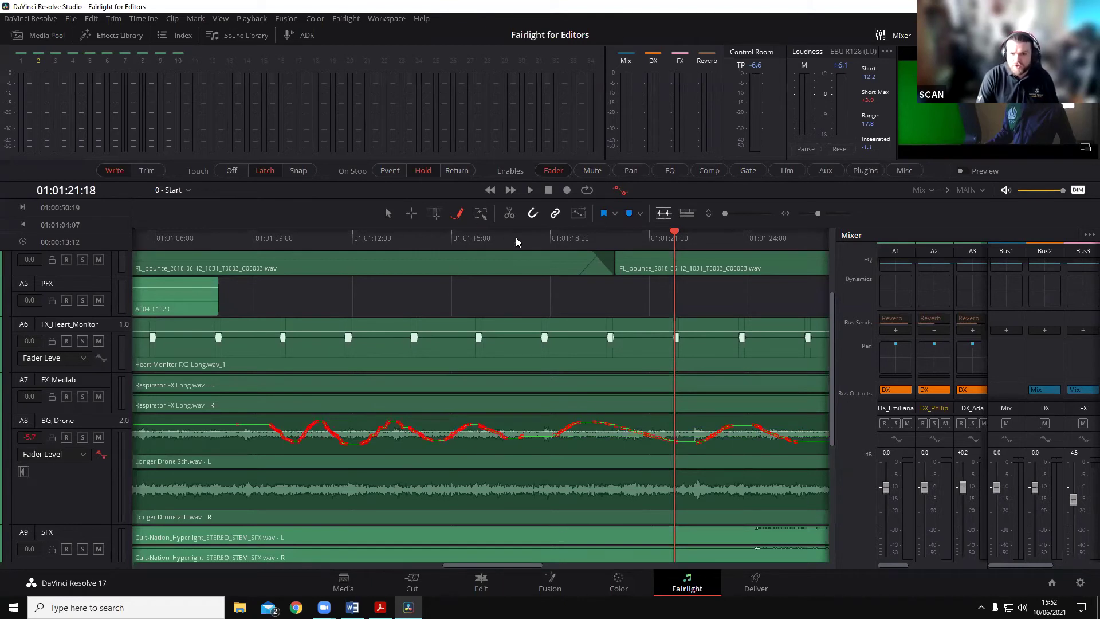
# Step: Delete the hand-drawn BG_Drone automation points after about 01:01:17 by range-selecting them in two passes
pyautogui.click(484, 217)
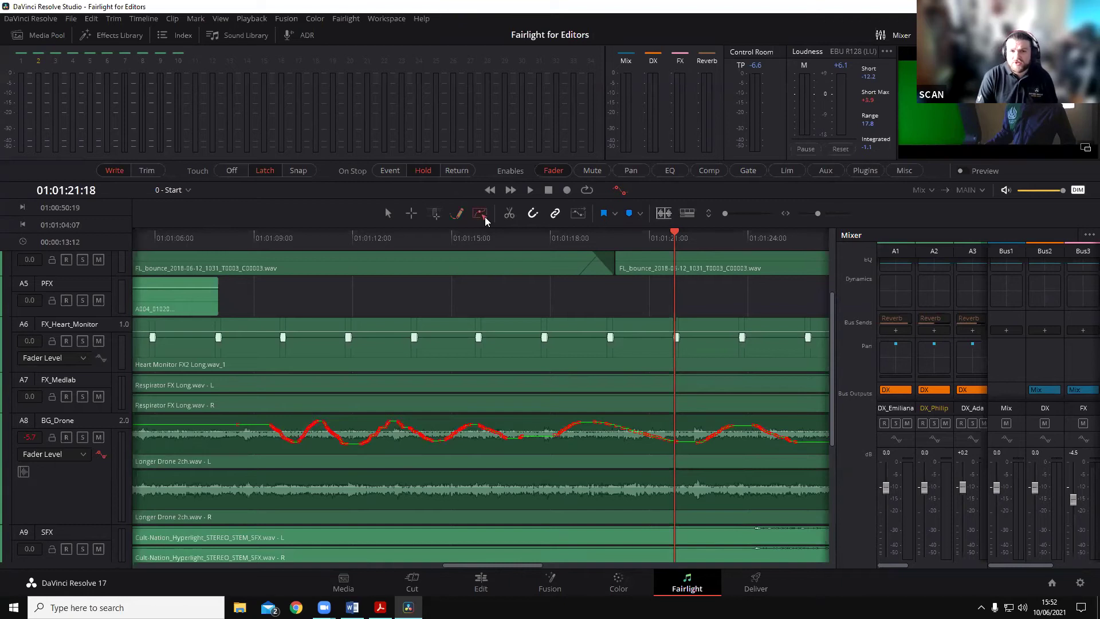
pyautogui.moveTo(547, 411)
pyautogui.mouseDown()
pyautogui.moveTo(637, 445)
pyautogui.moveTo(560, 427)
pyautogui.mouseUp()
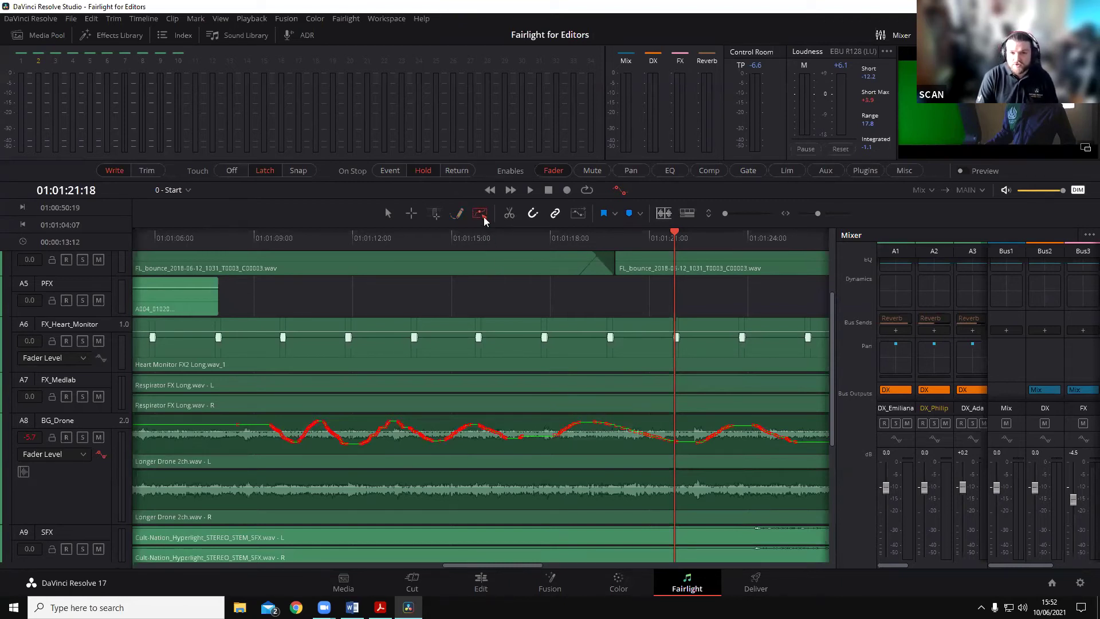
pyautogui.moveTo(551, 409); pyautogui.dragTo(679, 456)
pyautogui.press('Delete')
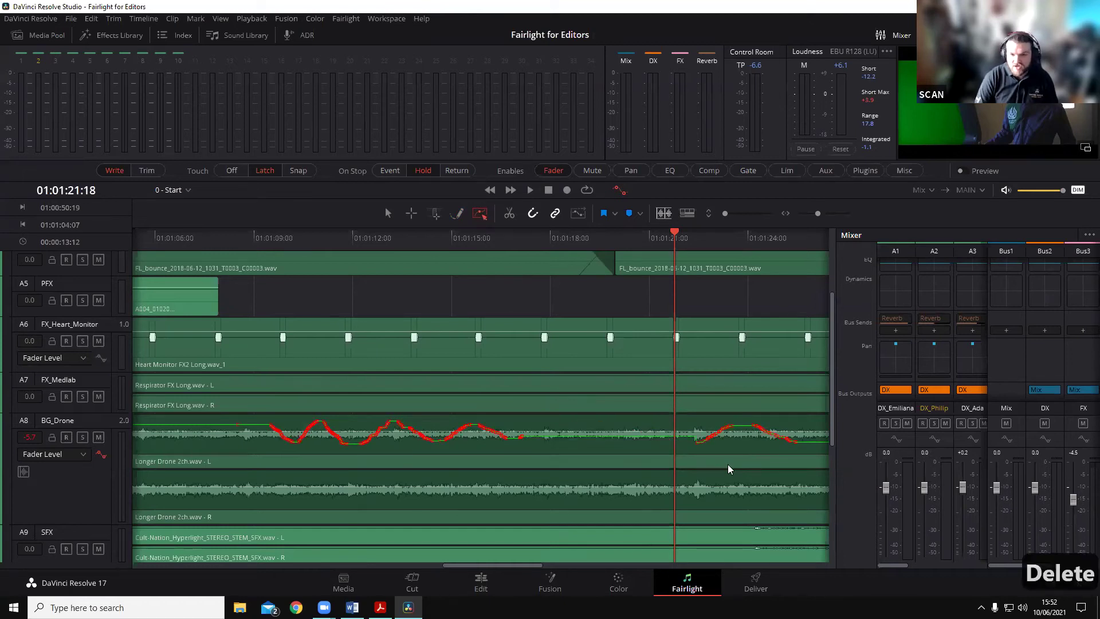
pyautogui.moveTo(799, 450); pyautogui.dragTo(712, 426)
pyautogui.moveTo(788, 426); pyautogui.dragTo(634, 452)
pyautogui.press('Delete')
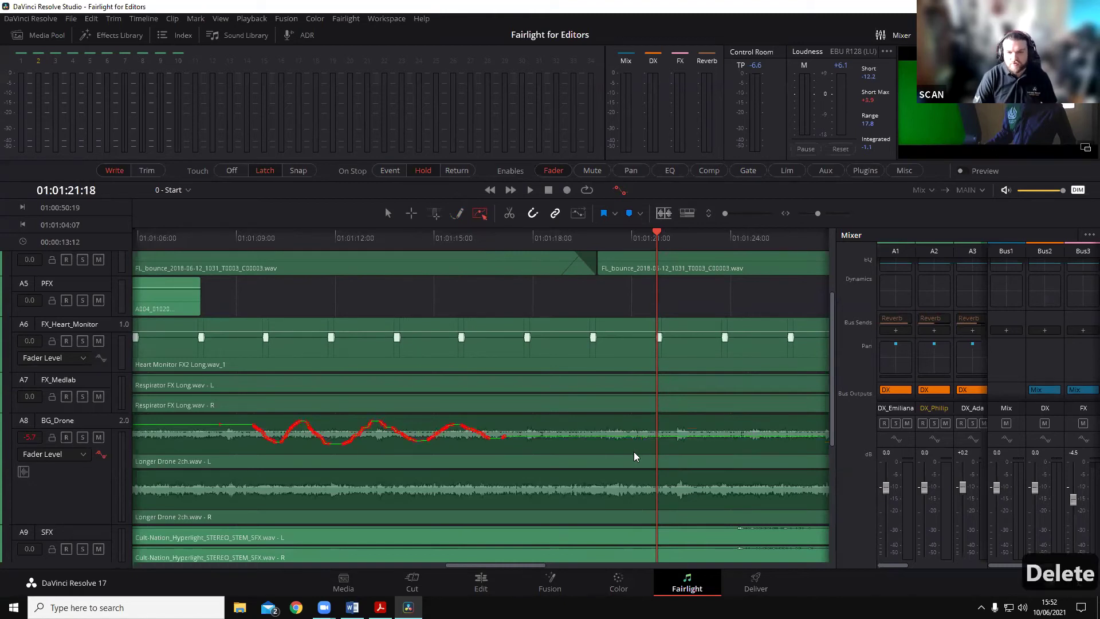
# Step: Examine the BG_Drone automation curve around 01:01:15:01 down to its finest detail, and view it across the whole timeline
pyautogui.scroll(-3, 522, 274)
pyautogui.scroll(3, 475, 292)
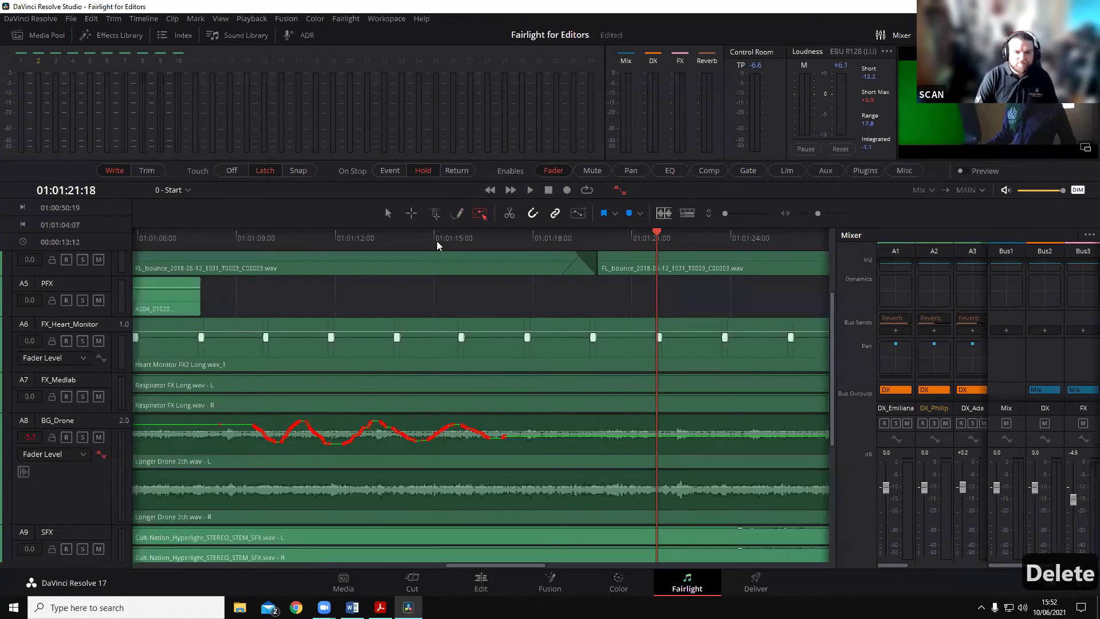
pyautogui.click(436, 240)
pyautogui.hotkey('ctrl', '-')
pyautogui.scroll(10, 449, 436)
pyautogui.scroll(2, 449, 436)
pyautogui.scroll(2, 448, 436)
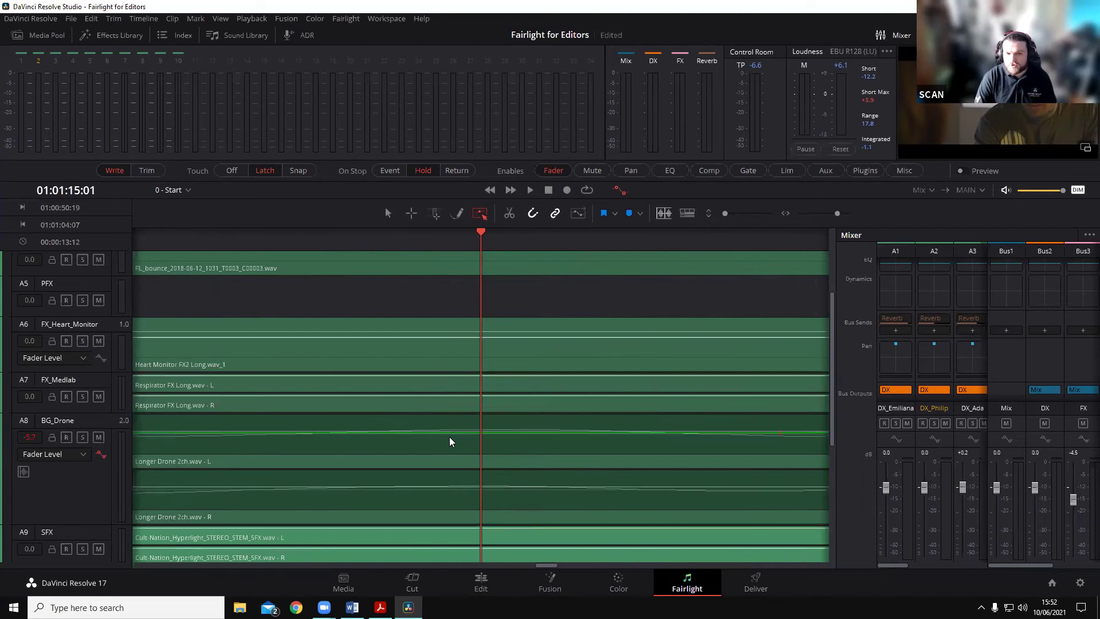
pyautogui.scroll(2, 449, 437)
pyautogui.scroll(-1, 449, 436)
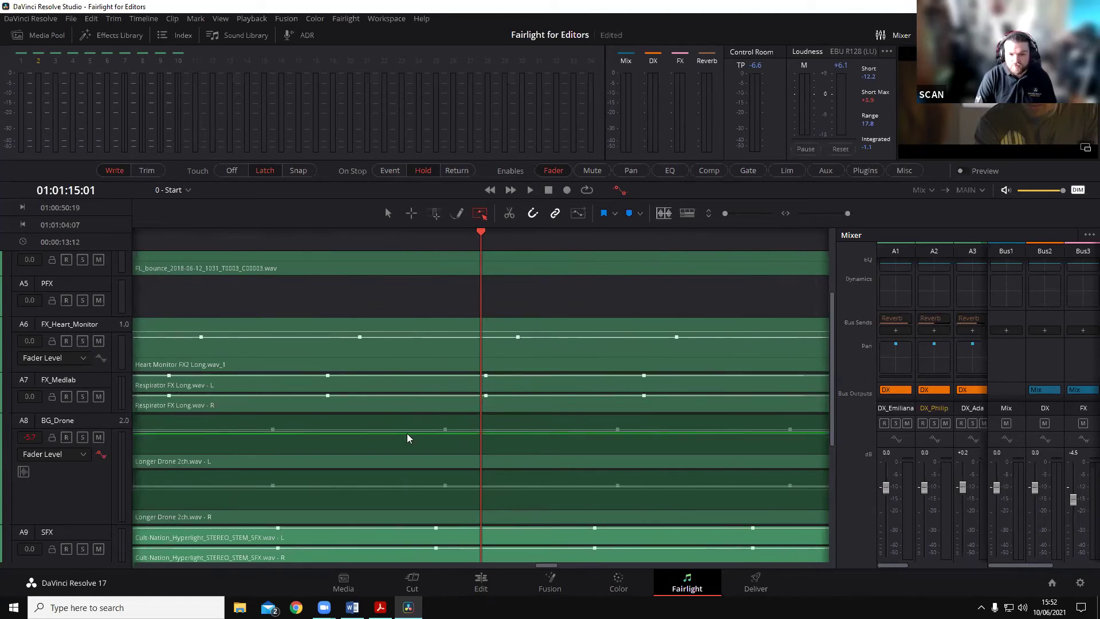
pyautogui.scroll(-3, 451, 435)
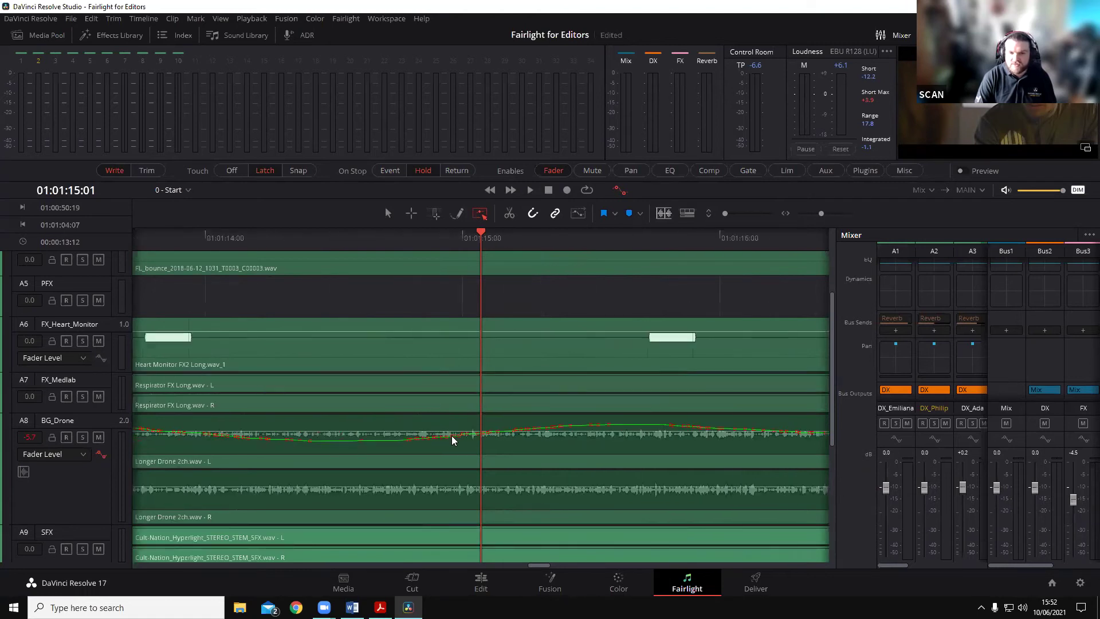
pyautogui.scroll(-8, 452, 436)
pyautogui.scroll(-4, 451, 436)
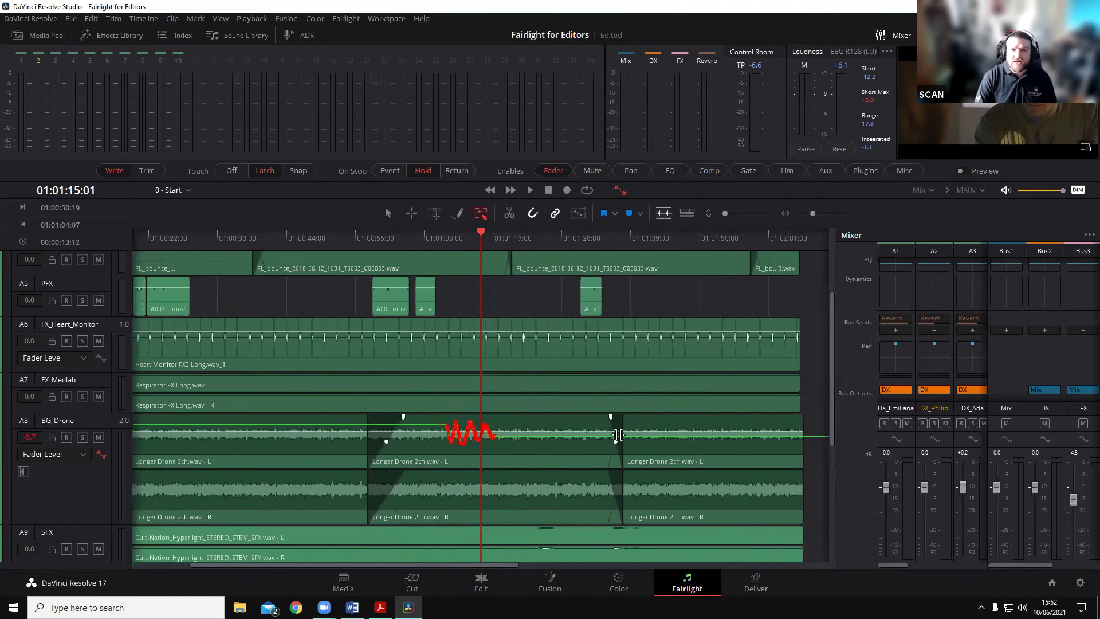
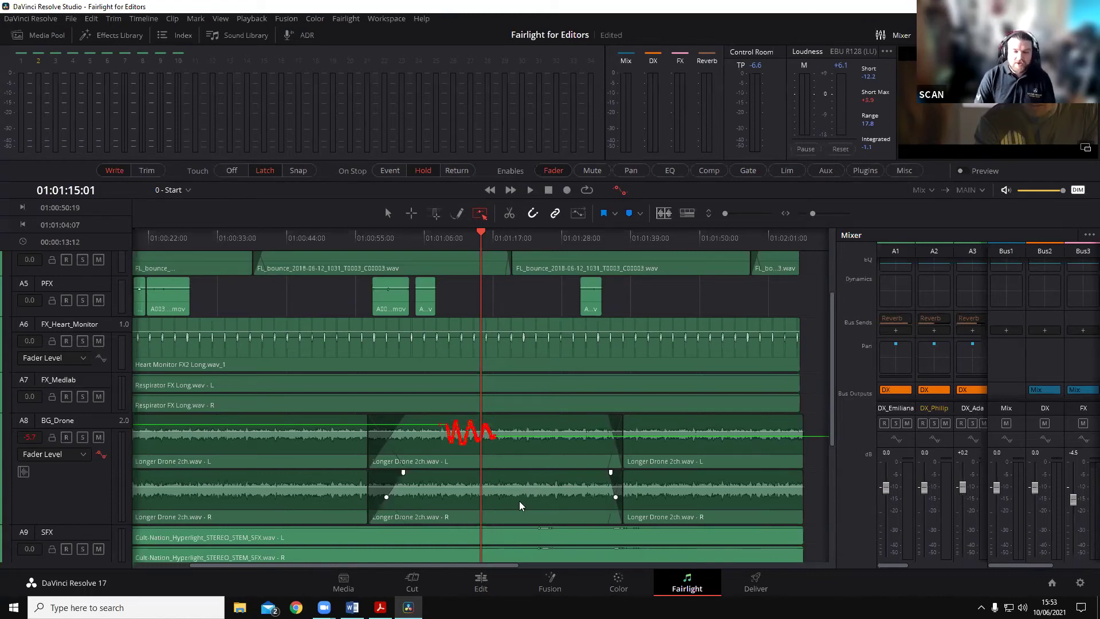
# Step: Move the middle Longer Drone clip on BG_Drone later together with its automation, and move it earlier without the automation
pyautogui.click(388, 214)
pyautogui.moveTo(521, 498); pyautogui.dragTo(446, 490)
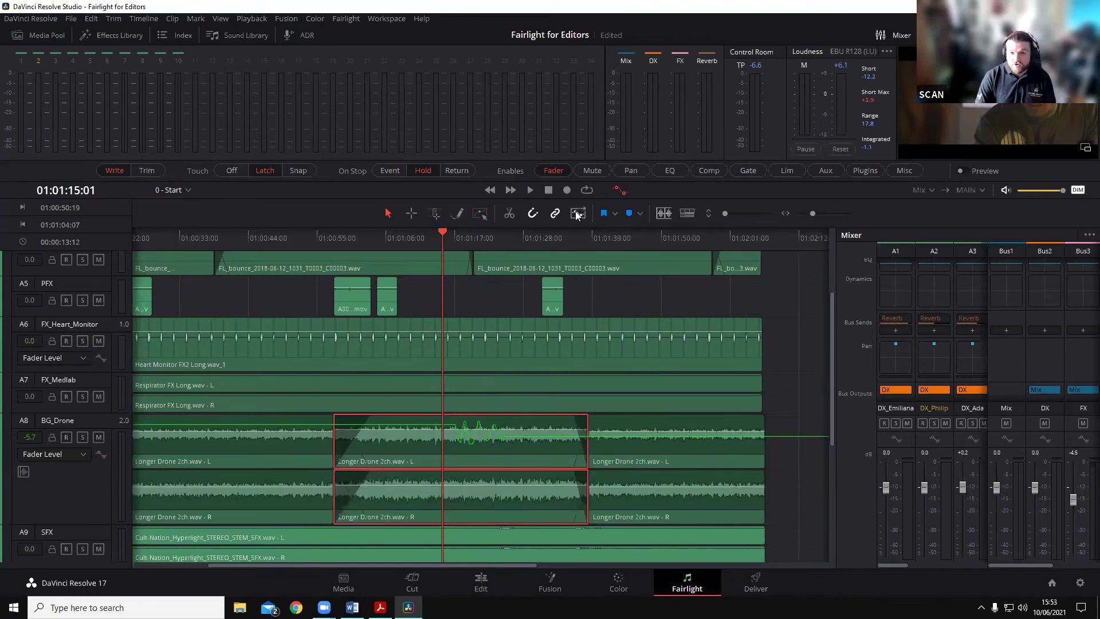
pyautogui.moveTo(509, 496)
pyautogui.mouseDown()
pyautogui.moveTo(711, 496)
pyautogui.moveTo(502, 498)
pyautogui.mouseUp()
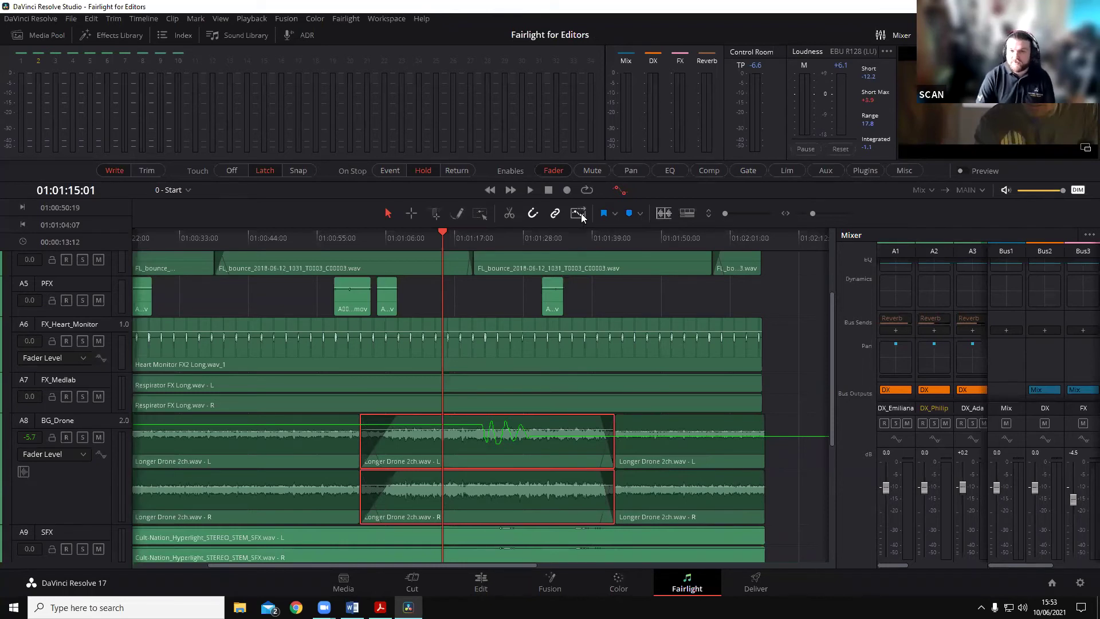
pyautogui.moveTo(513, 509); pyautogui.dragTo(507, 485)
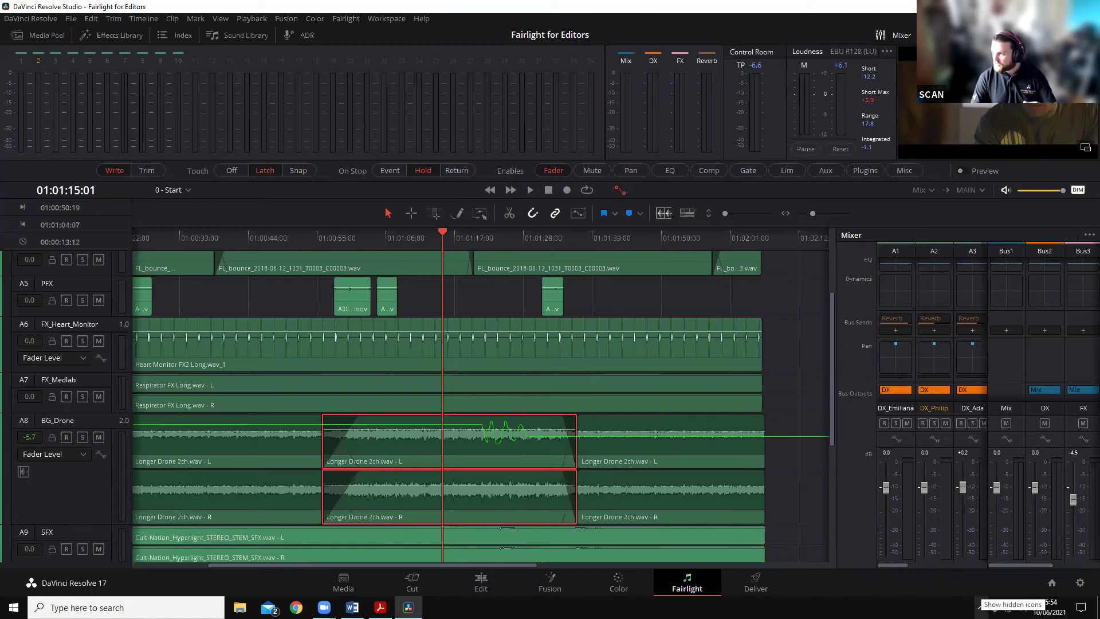
# Step: Add a mono audio track below MX_Music and name it DX VO
pyautogui.scroll(-5, 309, 391)
pyautogui.scroll(2, 250, 436)
pyautogui.scroll(-2, 232, 422)
pyautogui.scroll(4, 224, 427)
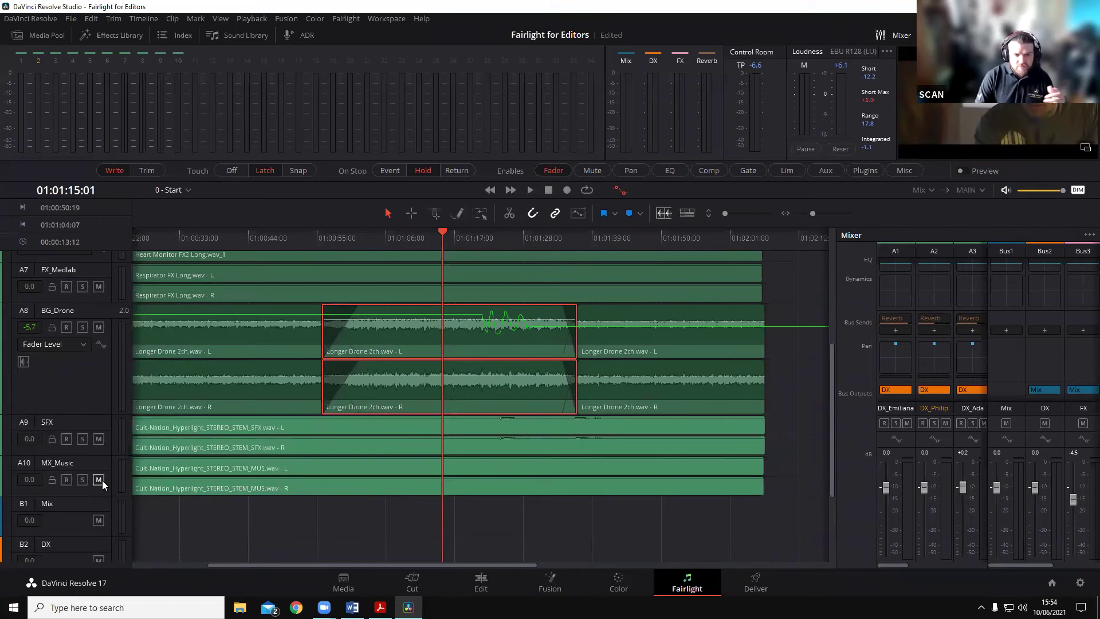
pyautogui.rightClick(95, 466)
pyautogui.moveTo(136, 266)
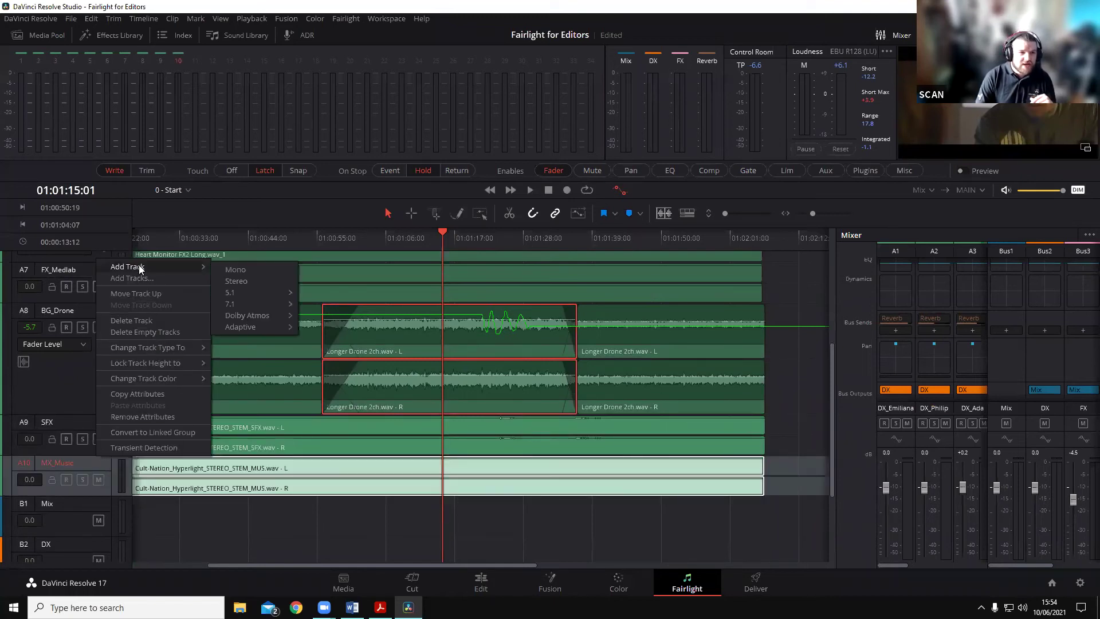
pyautogui.click(234, 268)
pyautogui.scroll(-2, 150, 465)
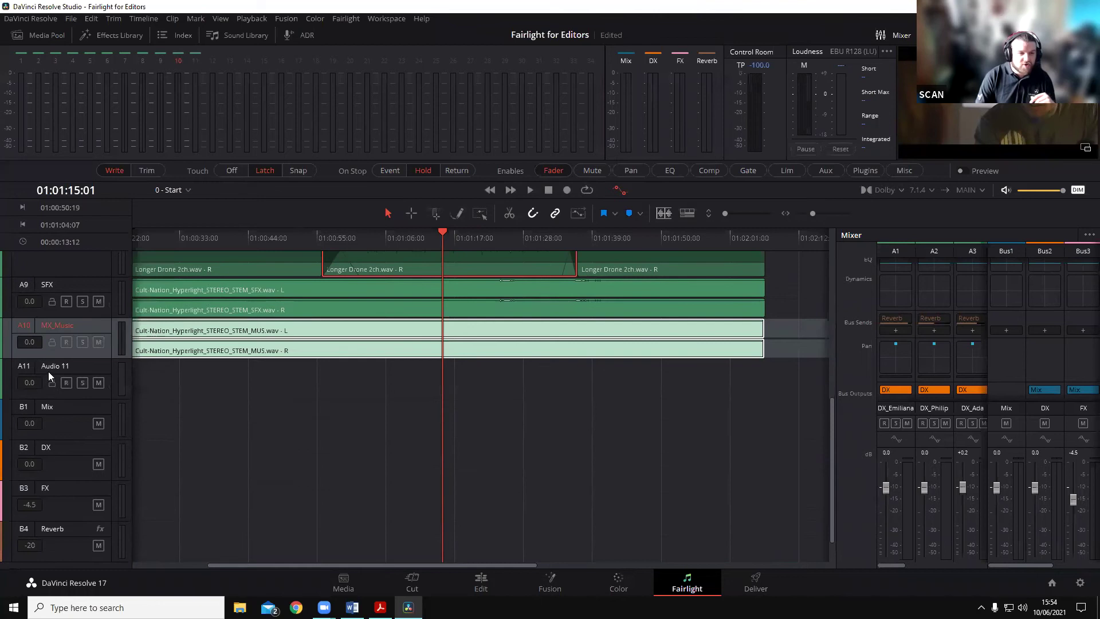
pyautogui.doubleClick(50, 367)
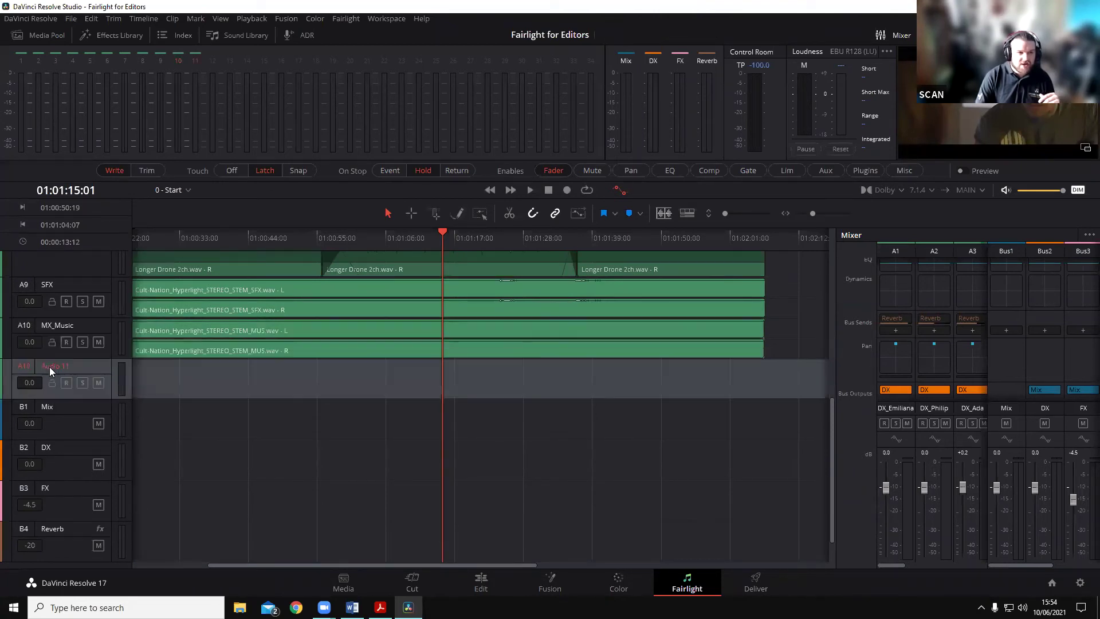
pyautogui.write('DX_VO')
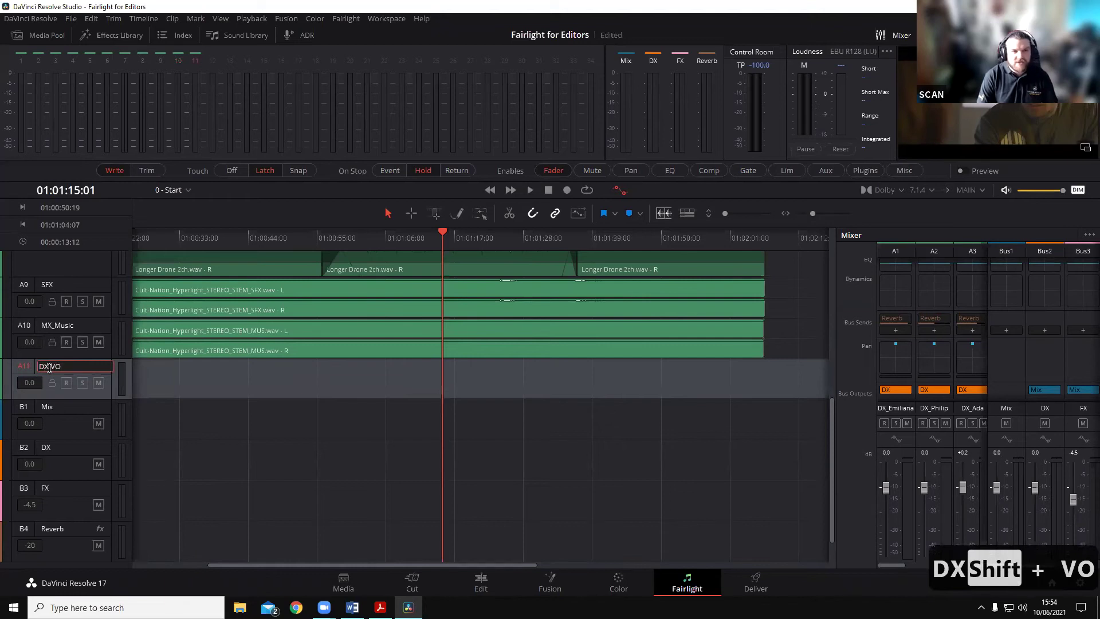
pyautogui.press('Return')
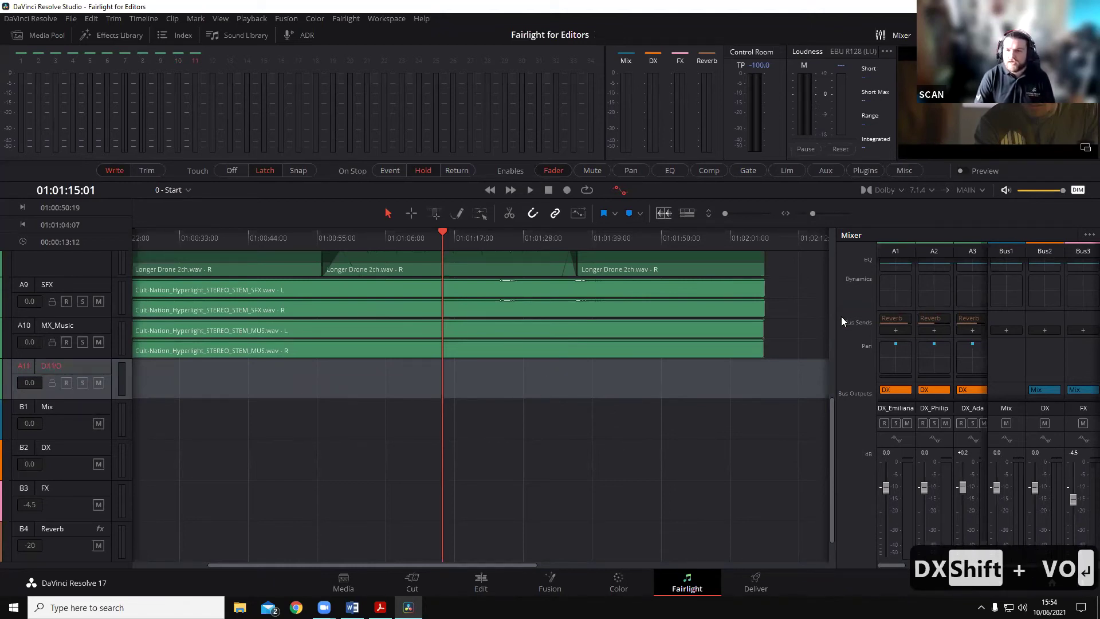
# Step: Widen the mixer to reach the DX VO channel, view its available input patching sources and close the patch window
pyautogui.moveTo(837, 316); pyautogui.dragTo(564, 329)
pyautogui.hscroll(1, 802, 449)
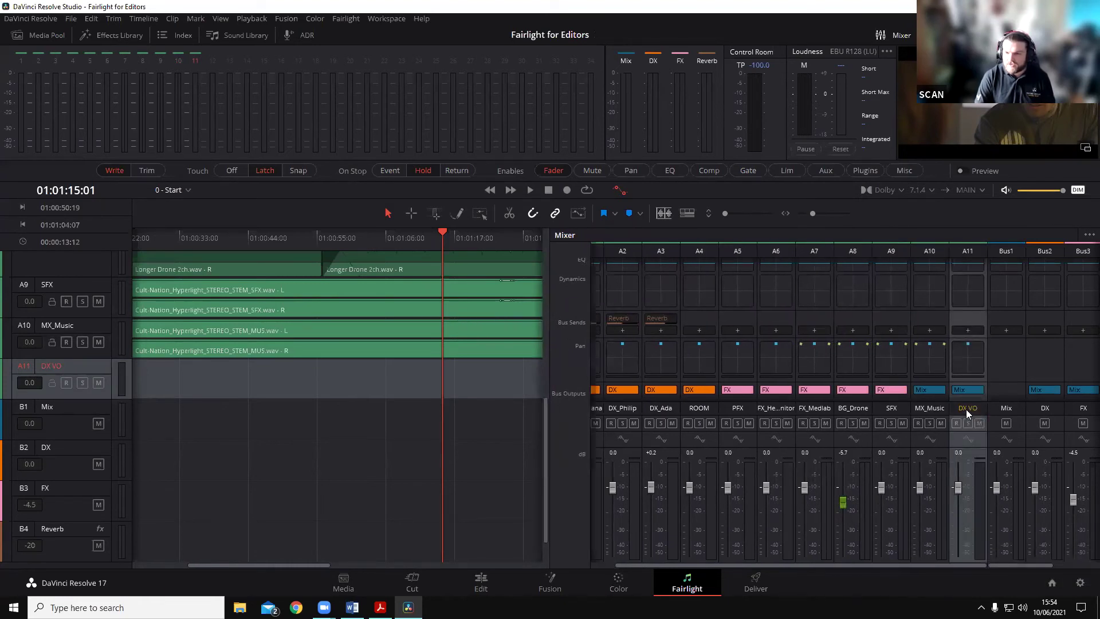
pyautogui.scroll(4, 962, 298)
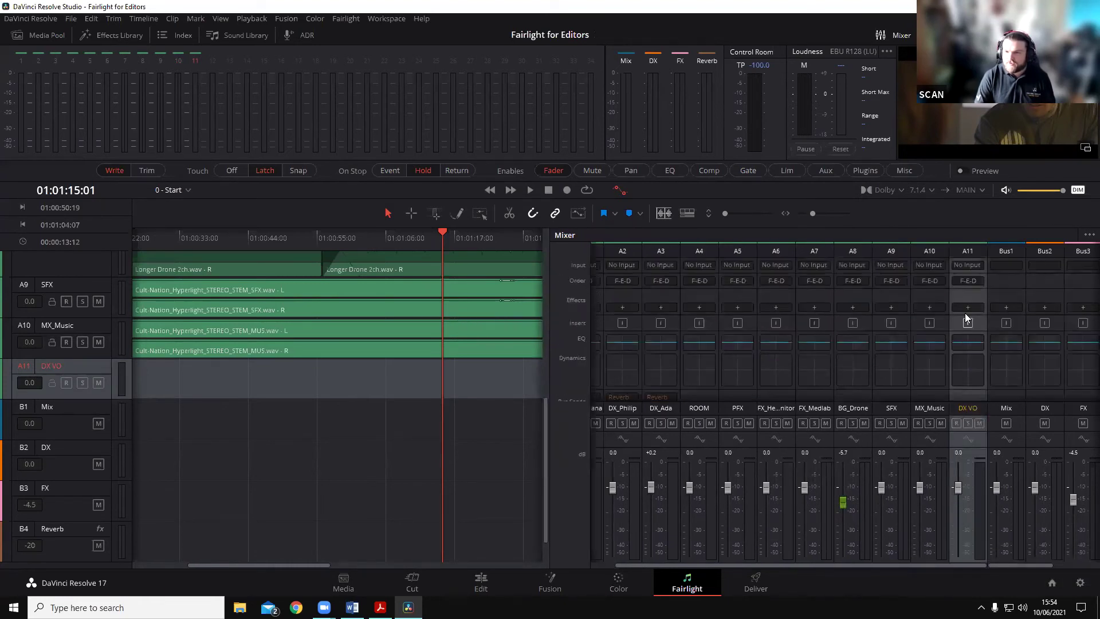
pyautogui.click(964, 263)
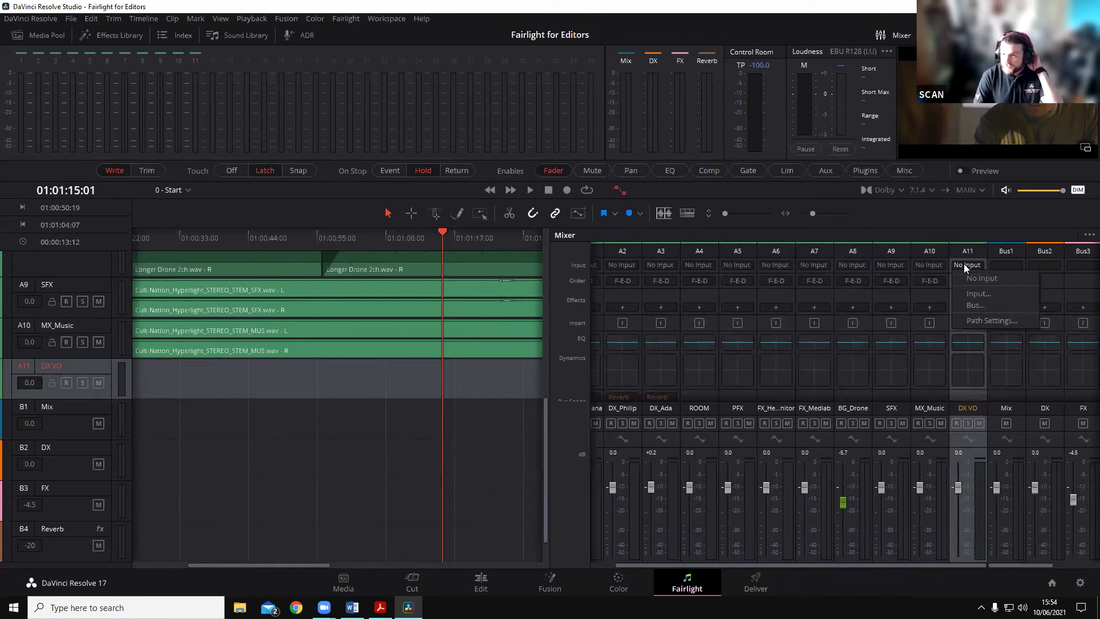
pyautogui.click(973, 294)
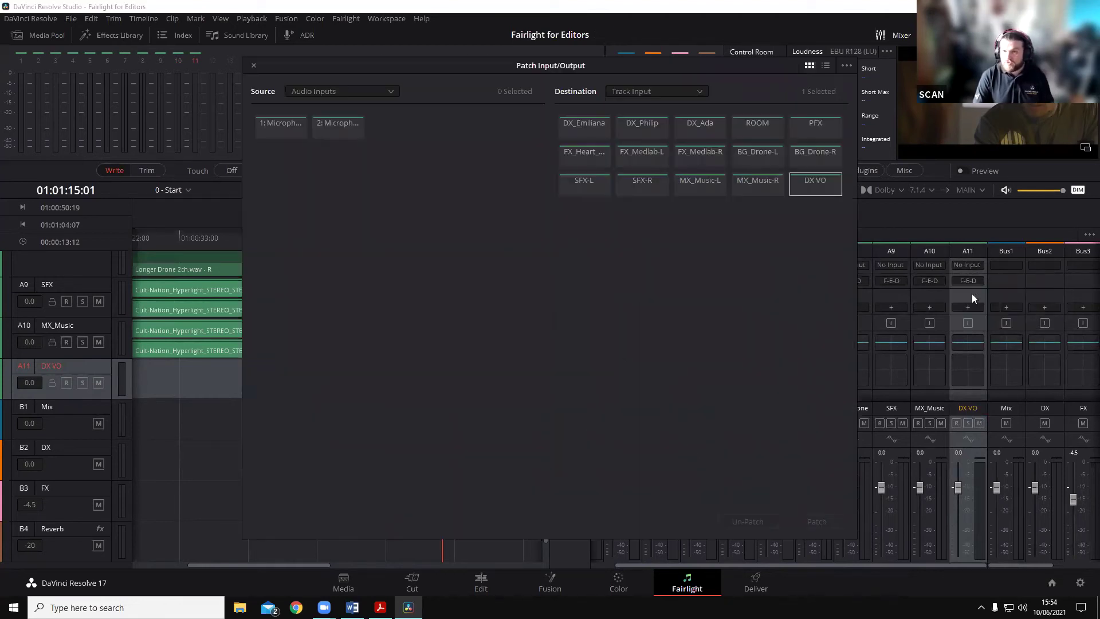
pyautogui.moveTo(576, 66); pyautogui.dragTo(592, 67)
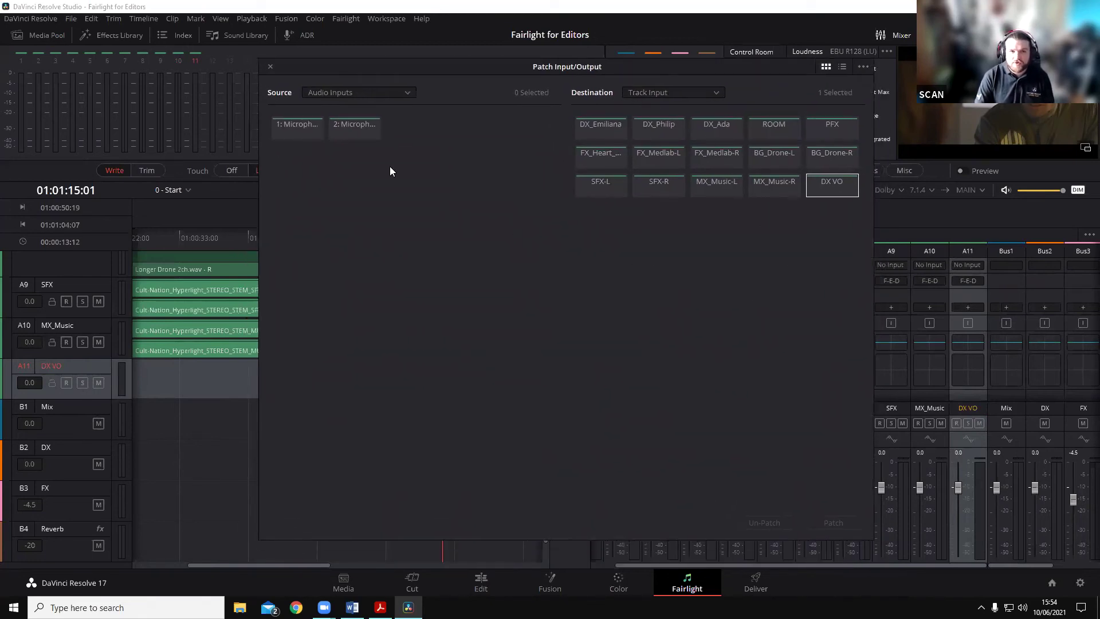
pyautogui.click(270, 67)
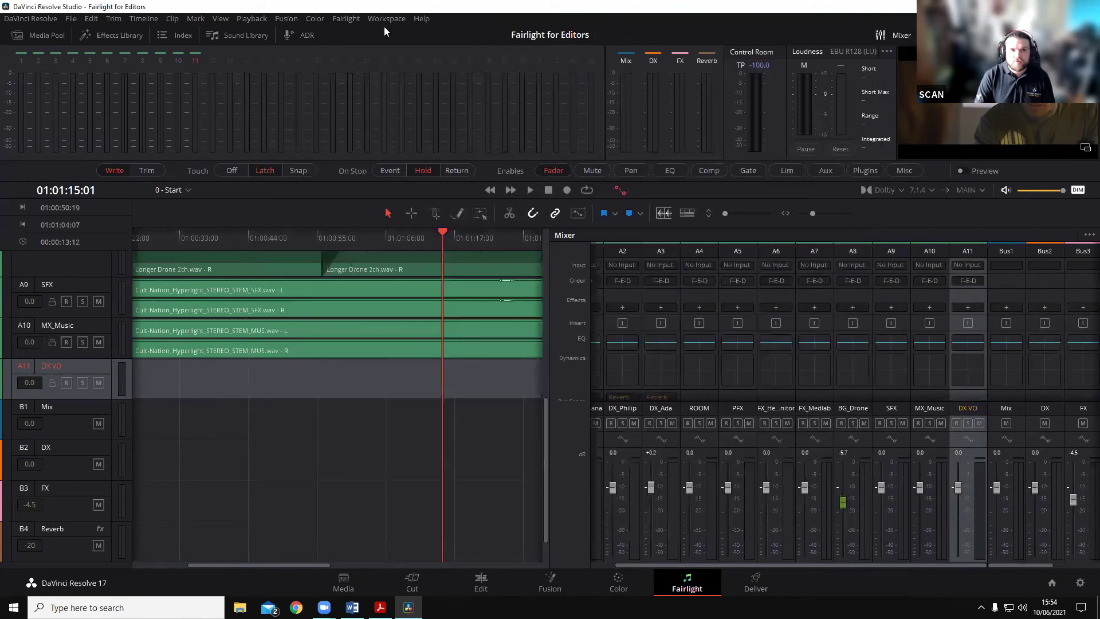
# Step: Patch the first microphone audio input to the DX VO track input and arm DX VO for recording
pyautogui.click(347, 19)
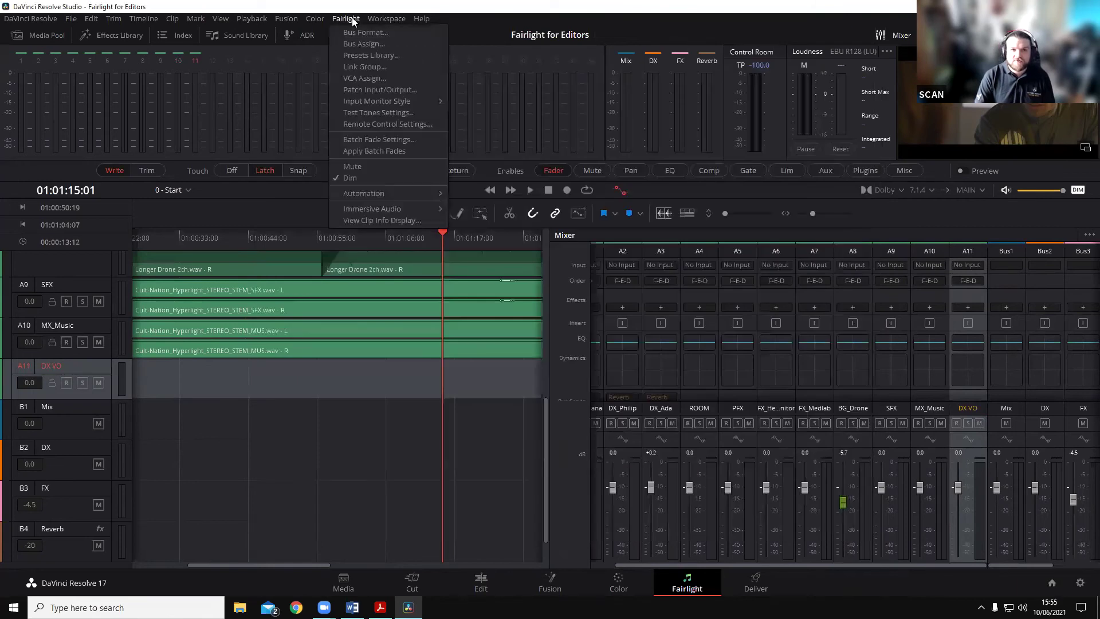
pyautogui.click(378, 90)
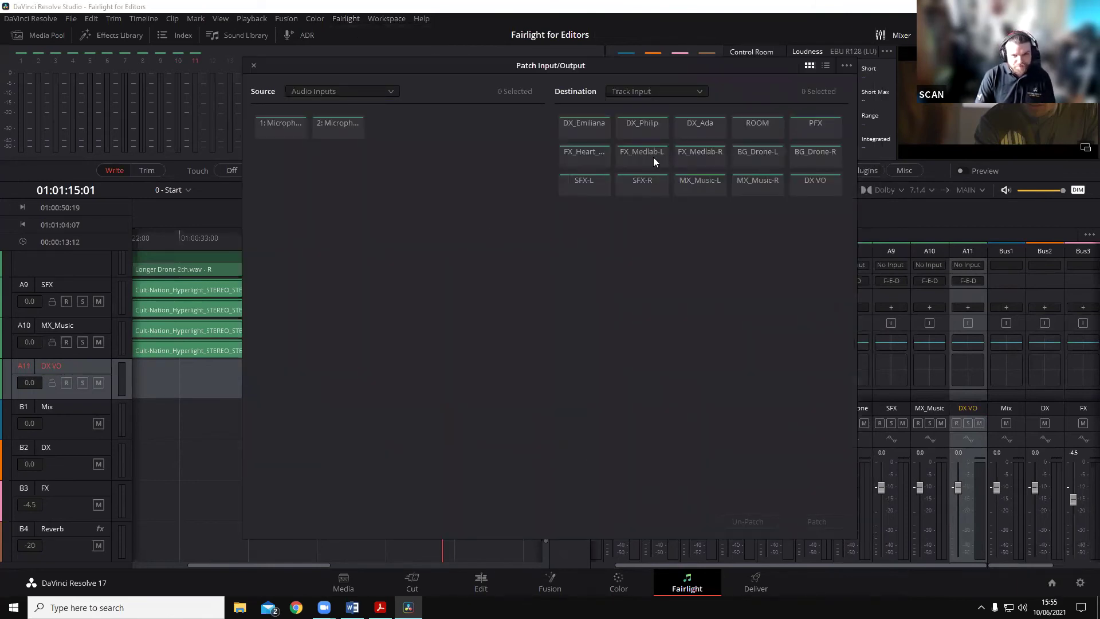
pyautogui.click(277, 135)
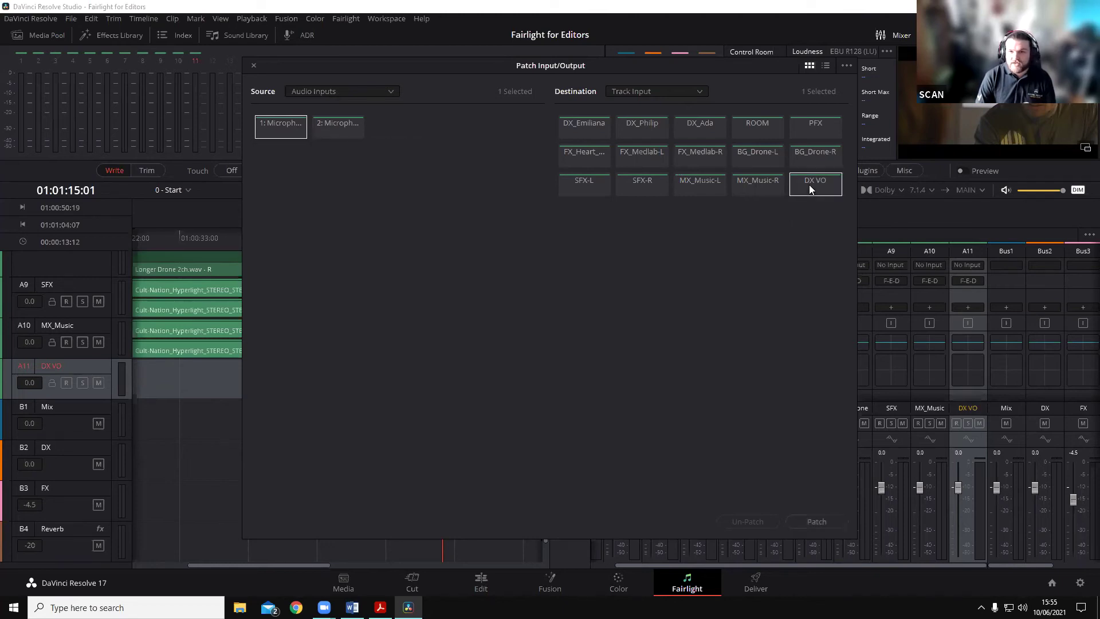
pyautogui.click(825, 523)
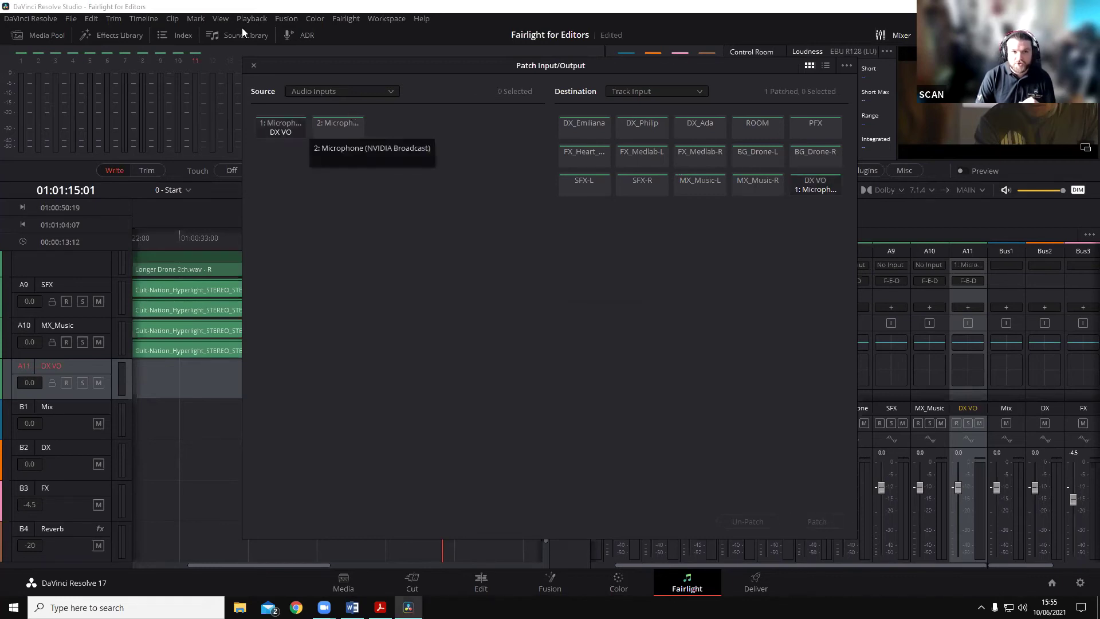
pyautogui.click(251, 64)
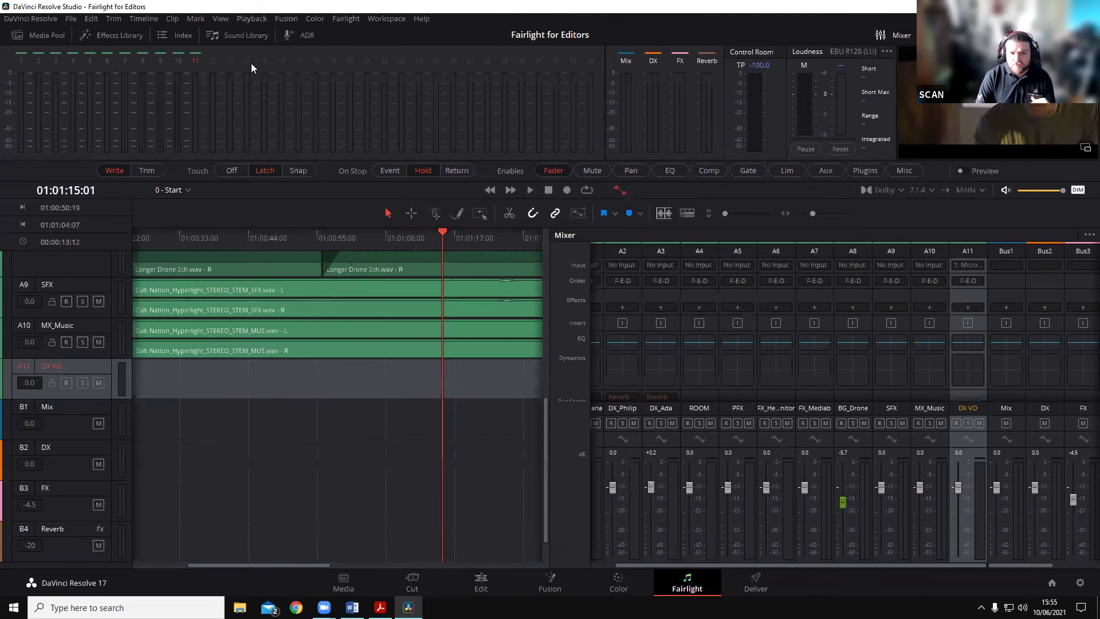
pyautogui.click(66, 382)
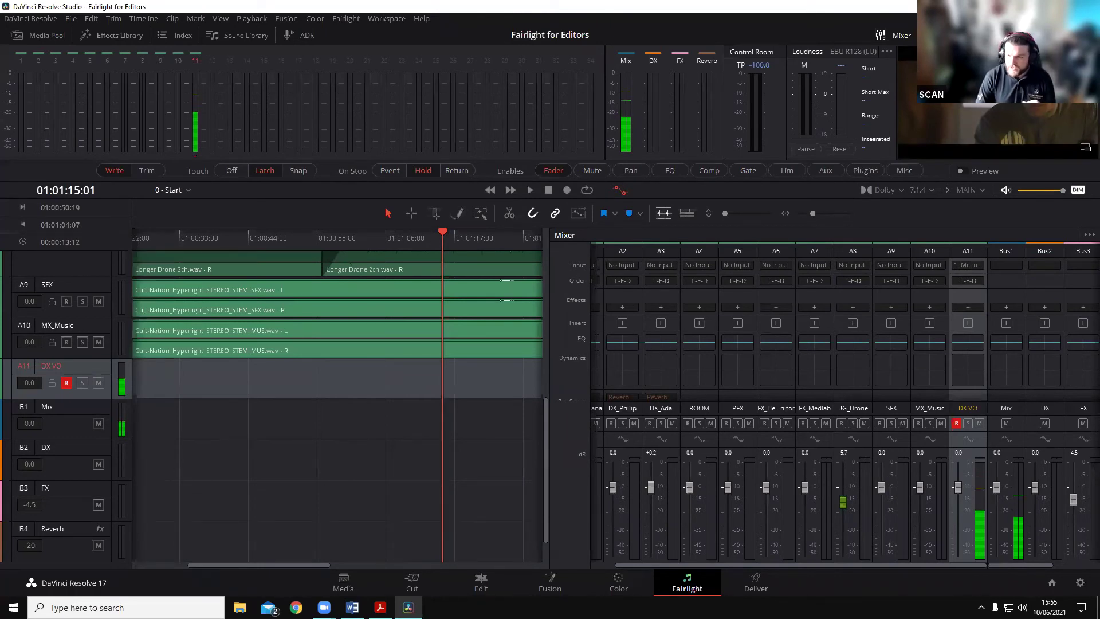
# Step: Switch to NVIDIA Broadcast, turn off the microphone's noise removal effect and minimize its window
pyautogui.click(980, 608)
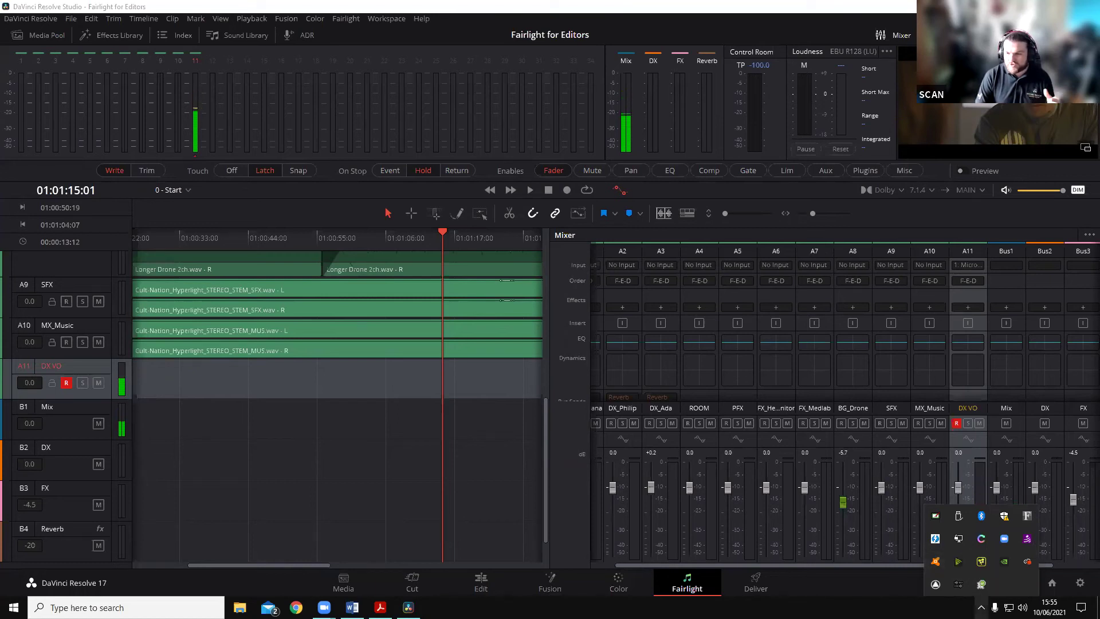
pyautogui.rightClick(958, 564)
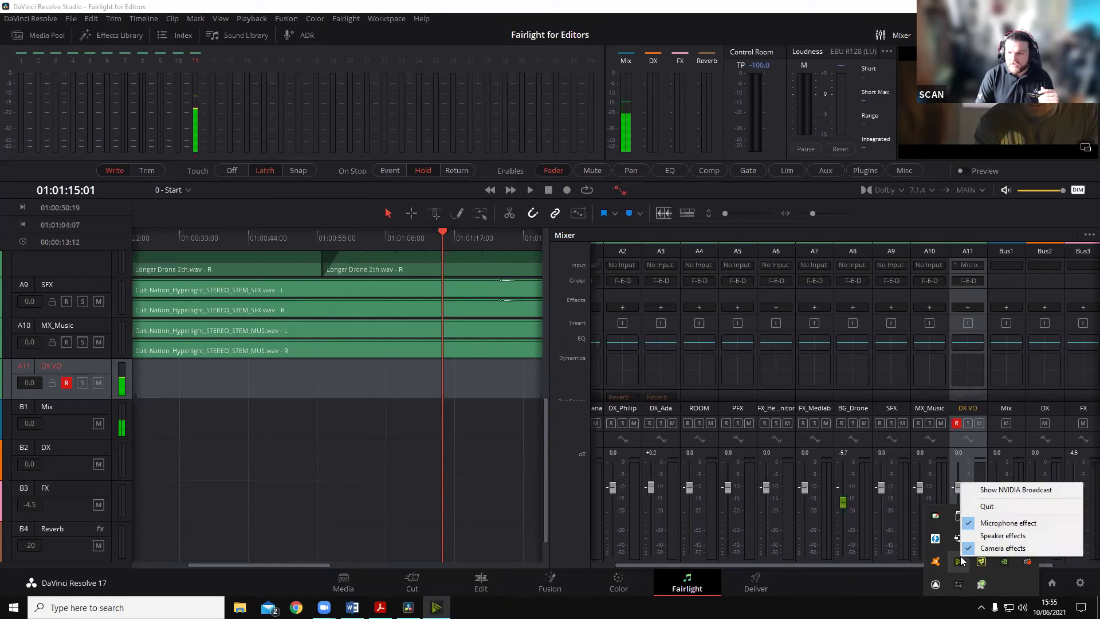
pyautogui.click(1008, 489)
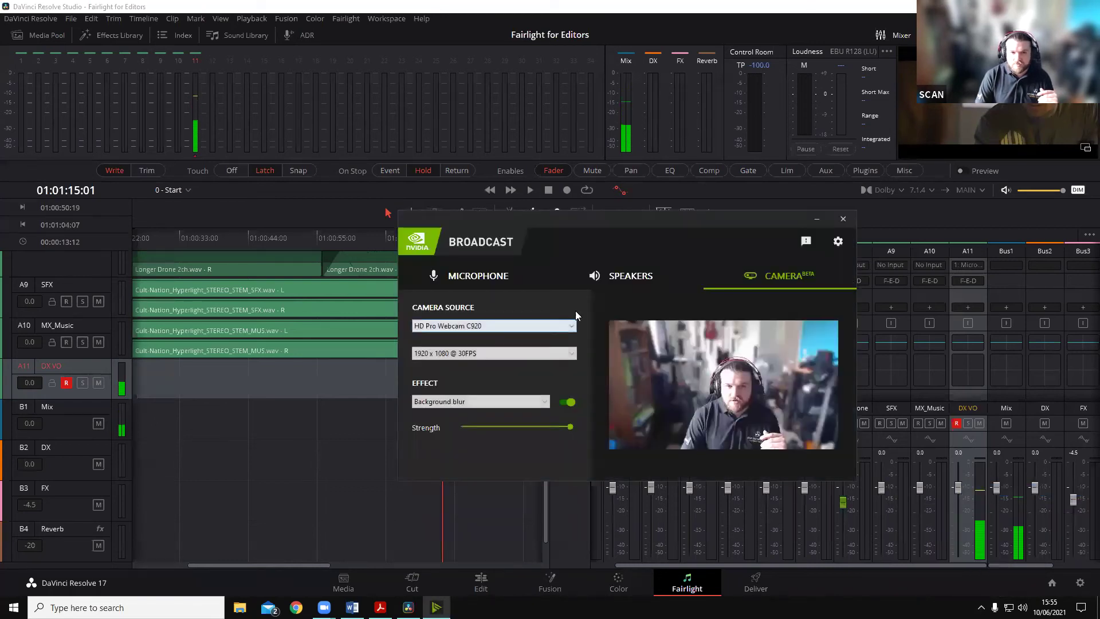
pyautogui.moveTo(648, 220); pyautogui.dragTo(651, 221)
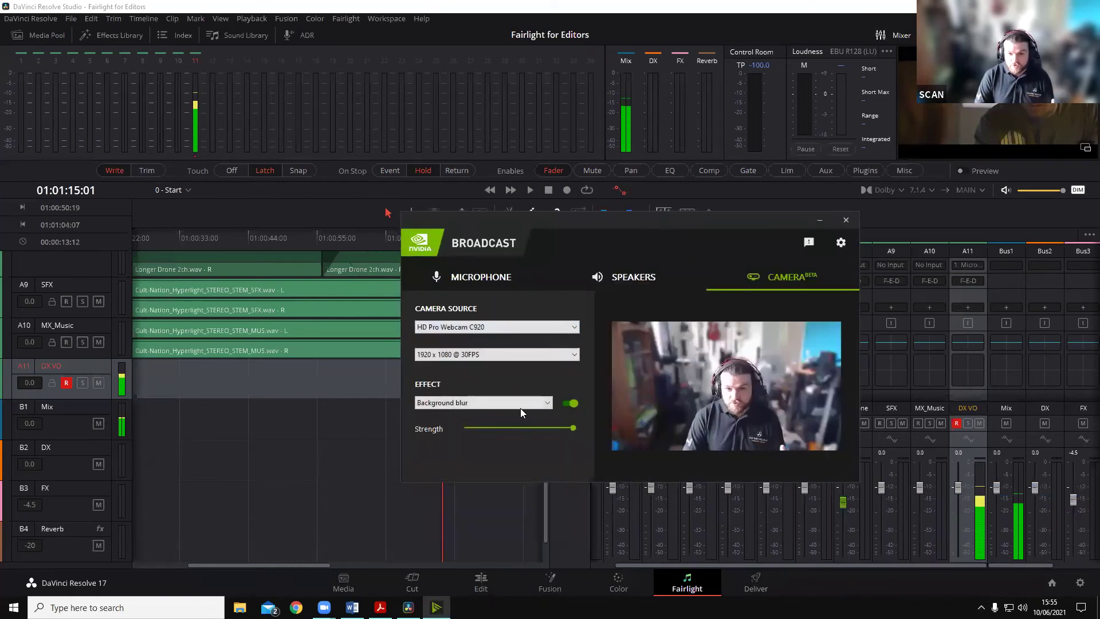
pyautogui.click(493, 277)
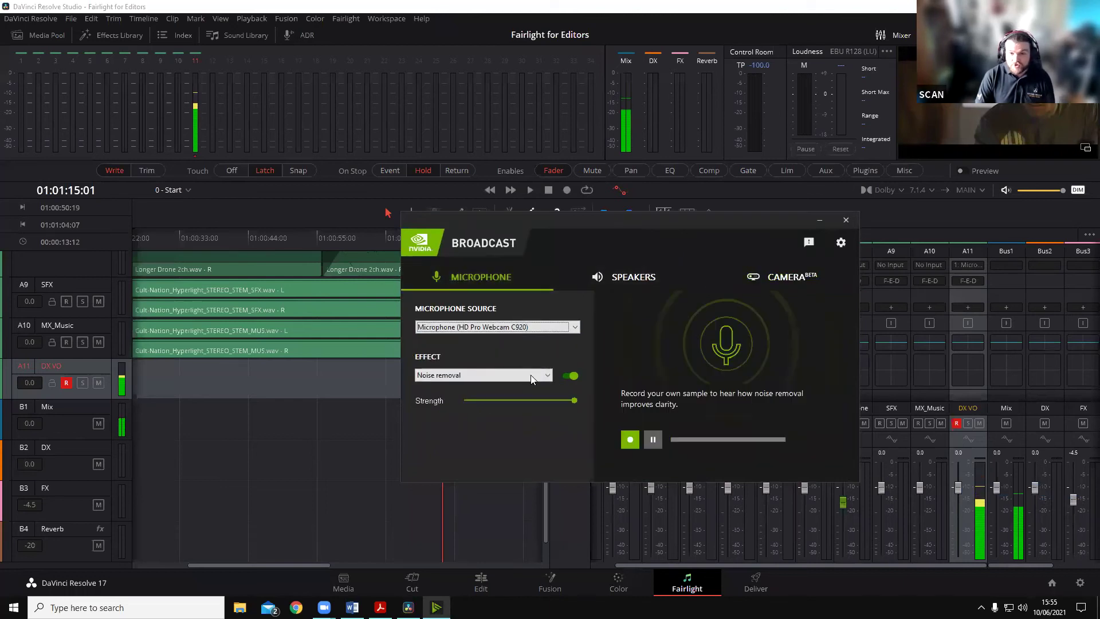
pyautogui.click(569, 377)
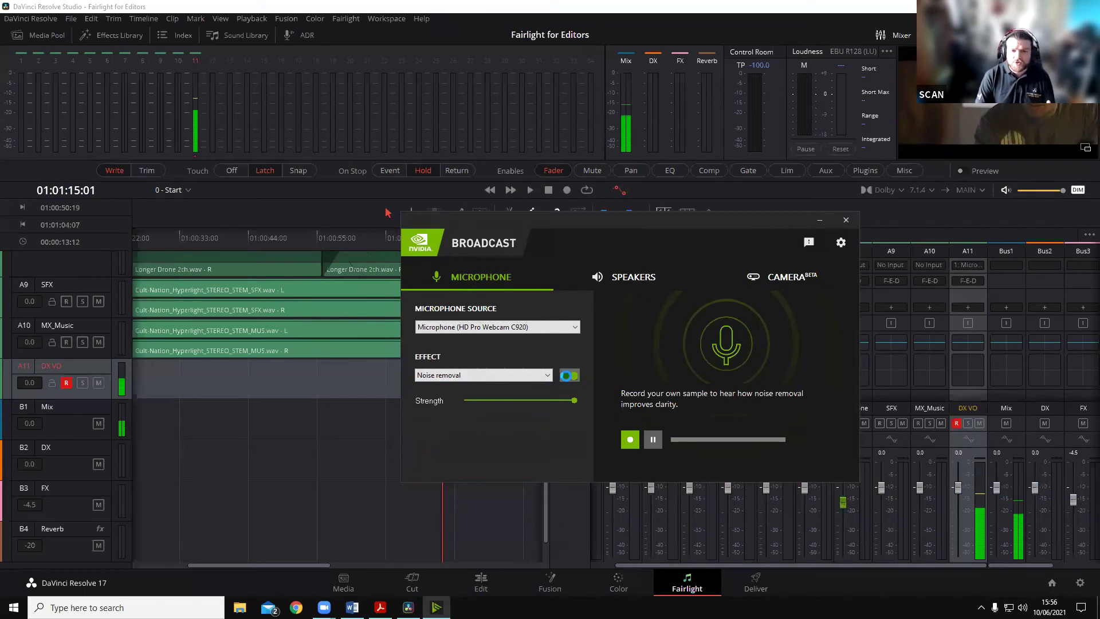
pyautogui.click(817, 220)
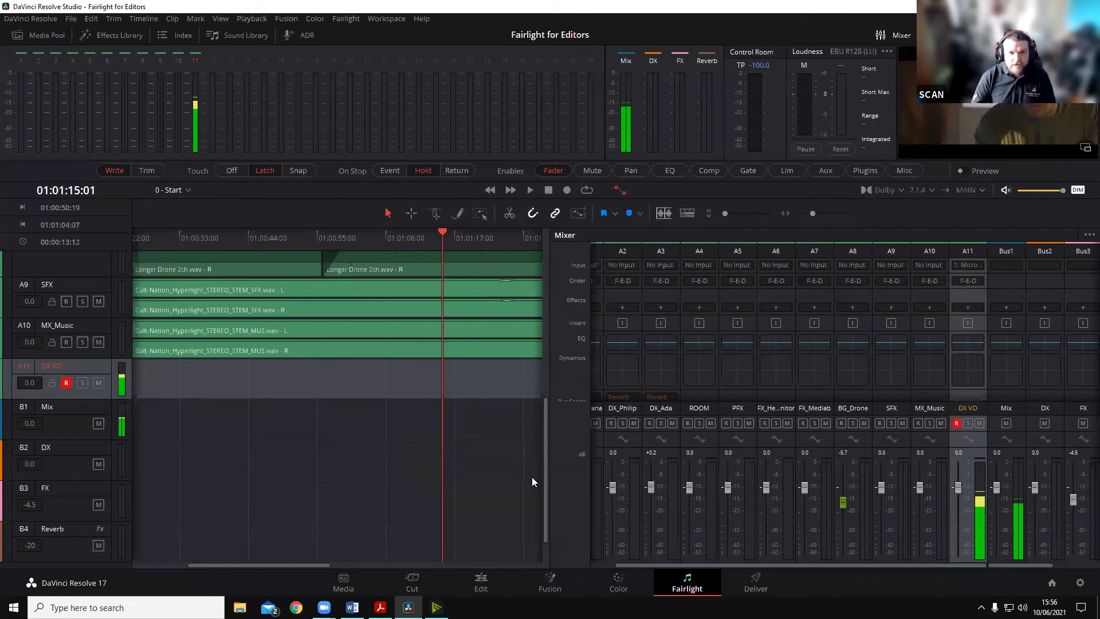
# Step: Record a voice-over take of about 4 seconds on DX VO from the start of the timeline
pyautogui.hscroll(-5, 335, 414)
pyautogui.press('Home')
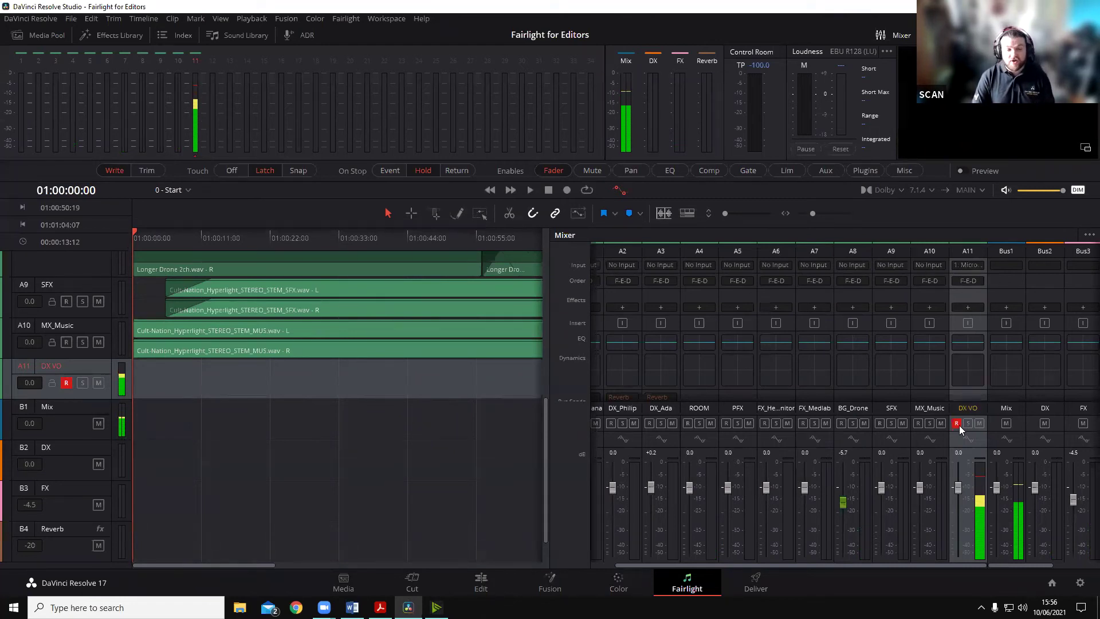
pyautogui.click(567, 190)
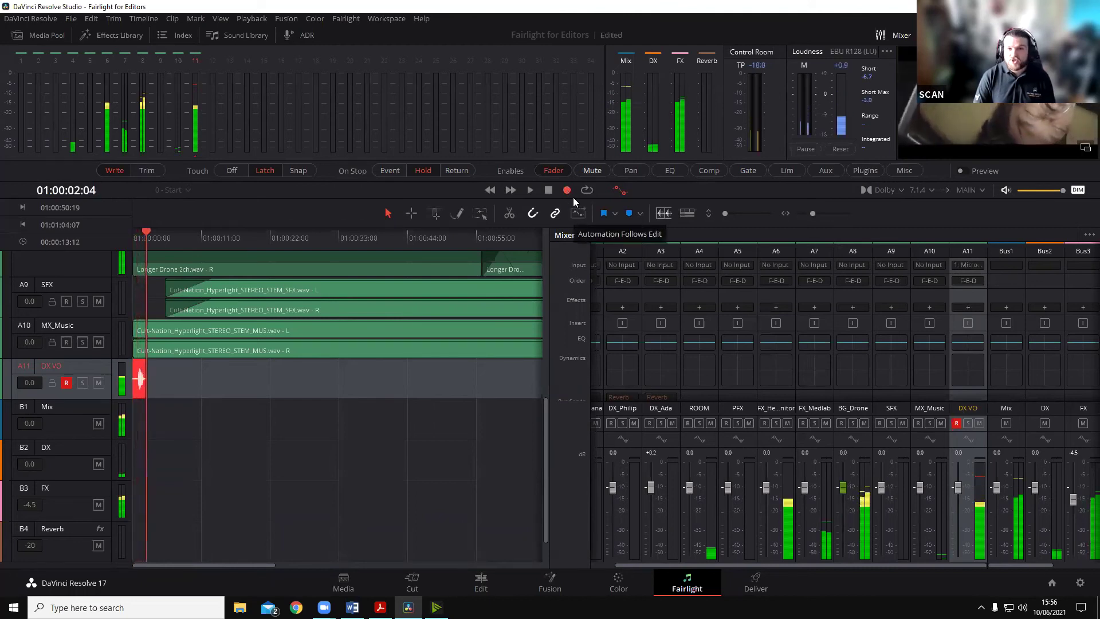
pyautogui.click(548, 190)
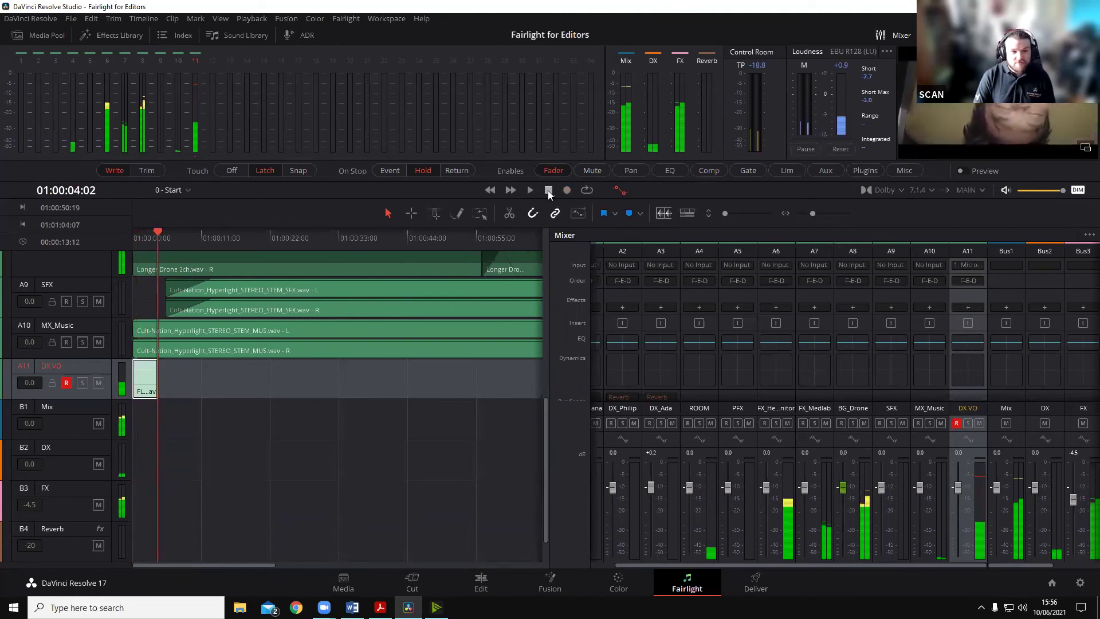
# Step: Disarm the DX VO track and play the recorded take from the timeline start
pyautogui.press('j')
pyautogui.click(139, 247)
pyautogui.click(62, 382)
pyautogui.press('Home')
pyautogui.press('space')
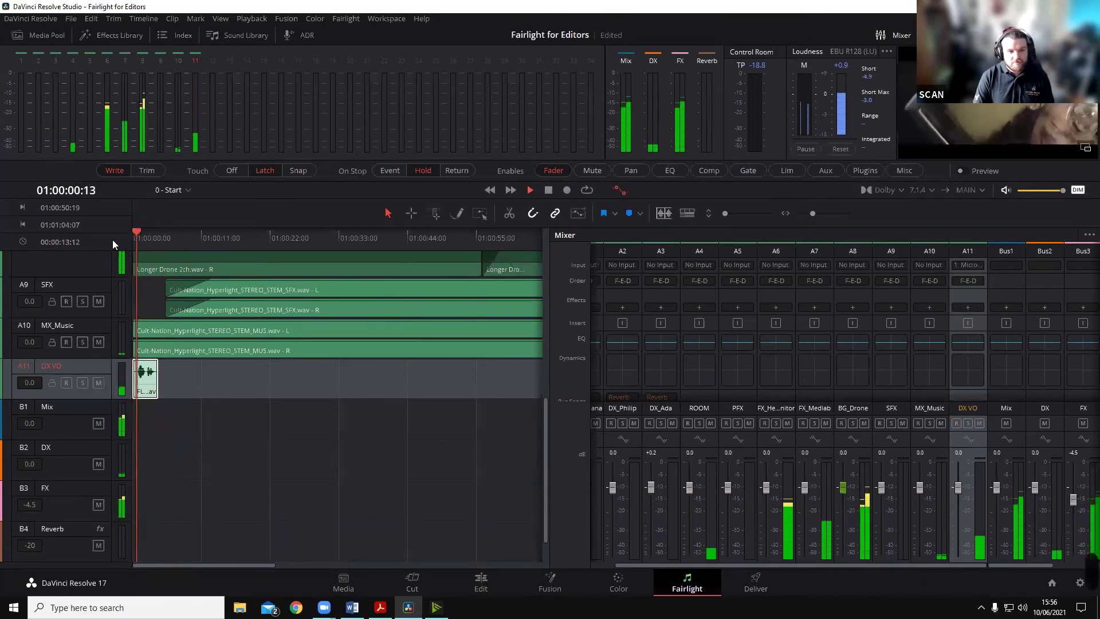
pyautogui.press('space')
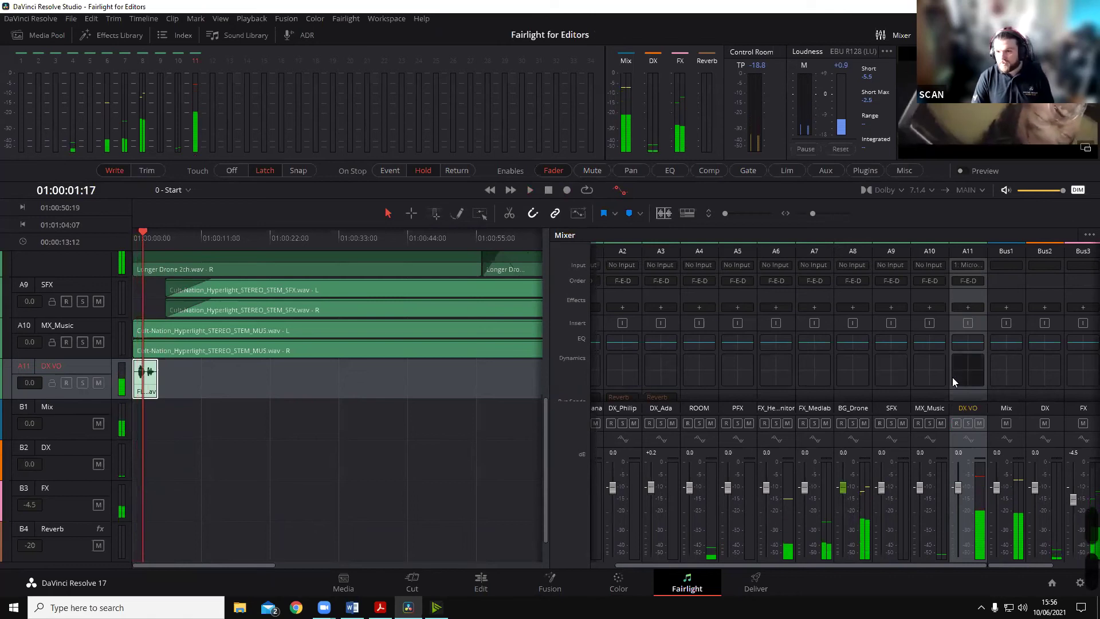
# Step: Set the monitoring source to the Mix bus and play the DX VO take from the start again
pyautogui.scroll(-5, 956, 370)
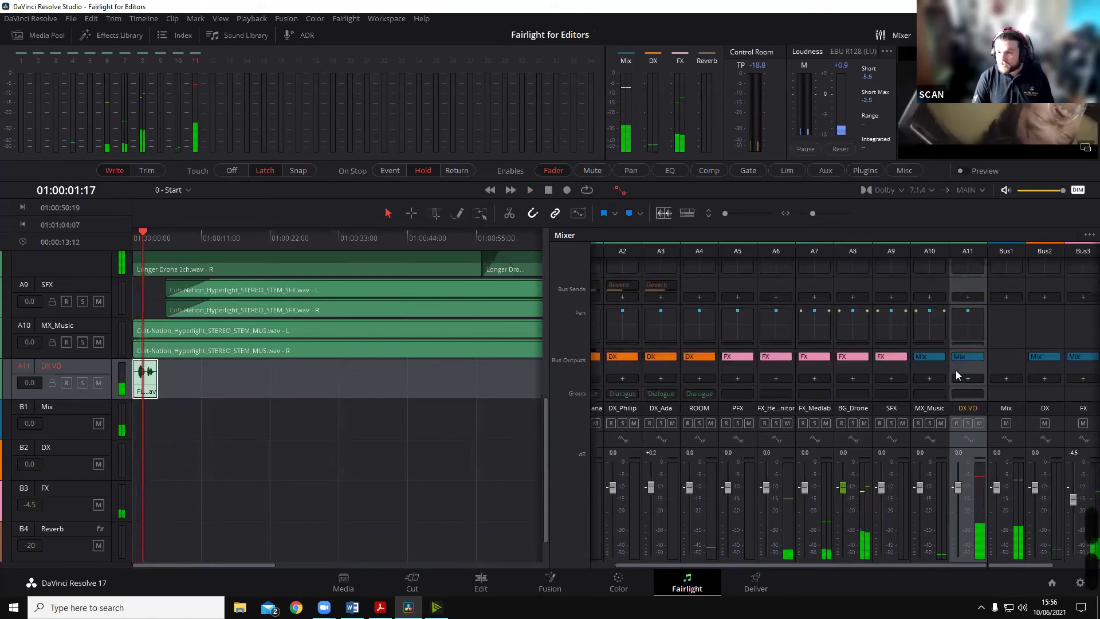
pyautogui.click(894, 189)
pyautogui.click(884, 217)
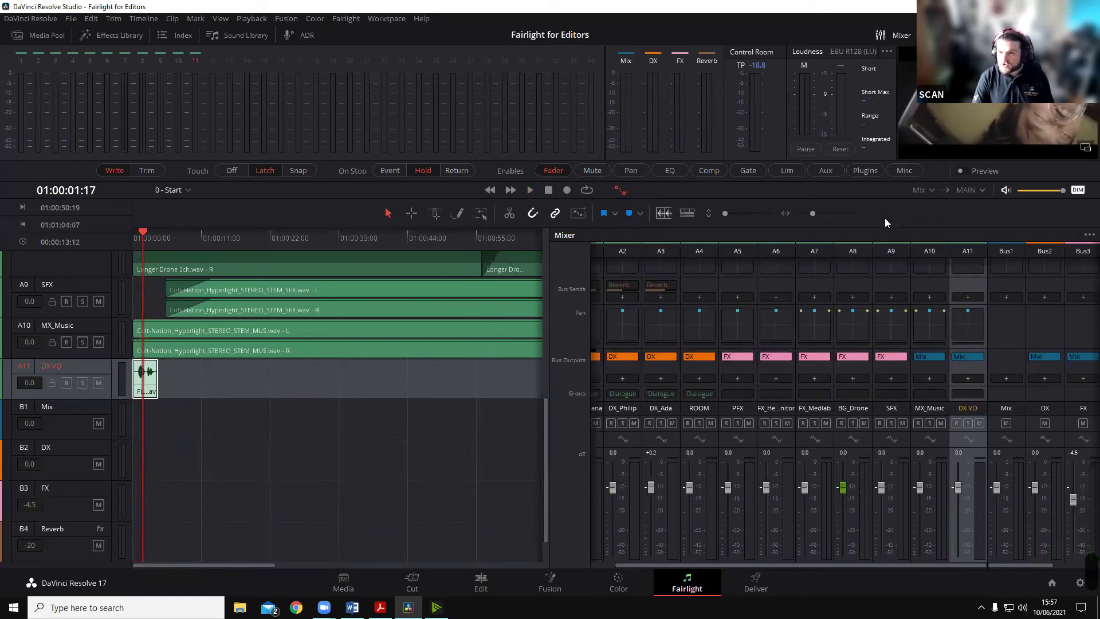
pyautogui.click(137, 239)
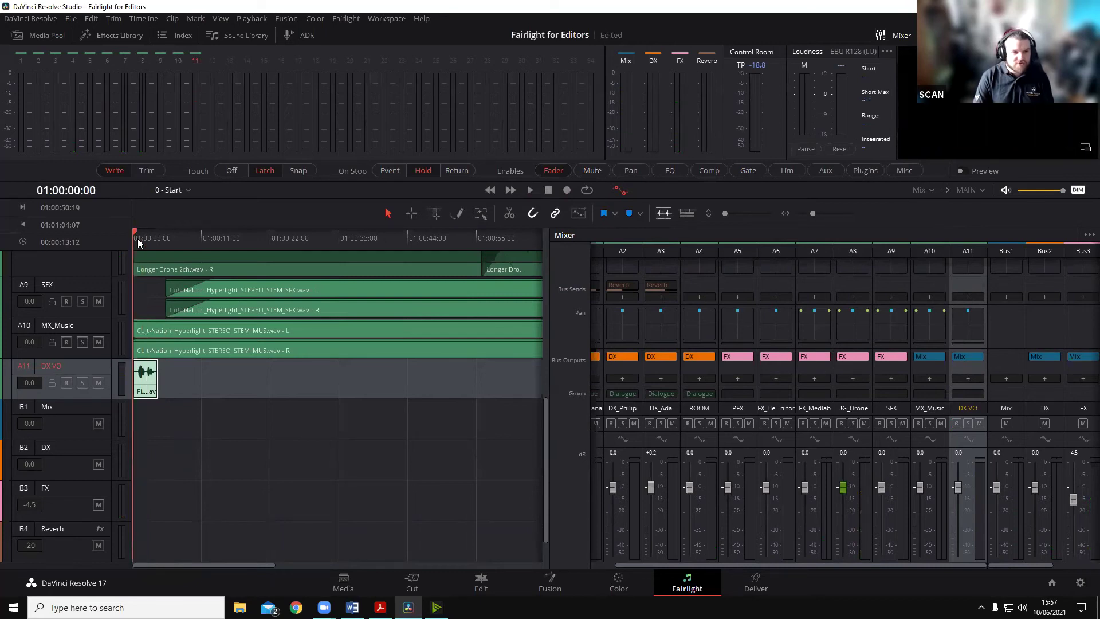
pyautogui.press('space')
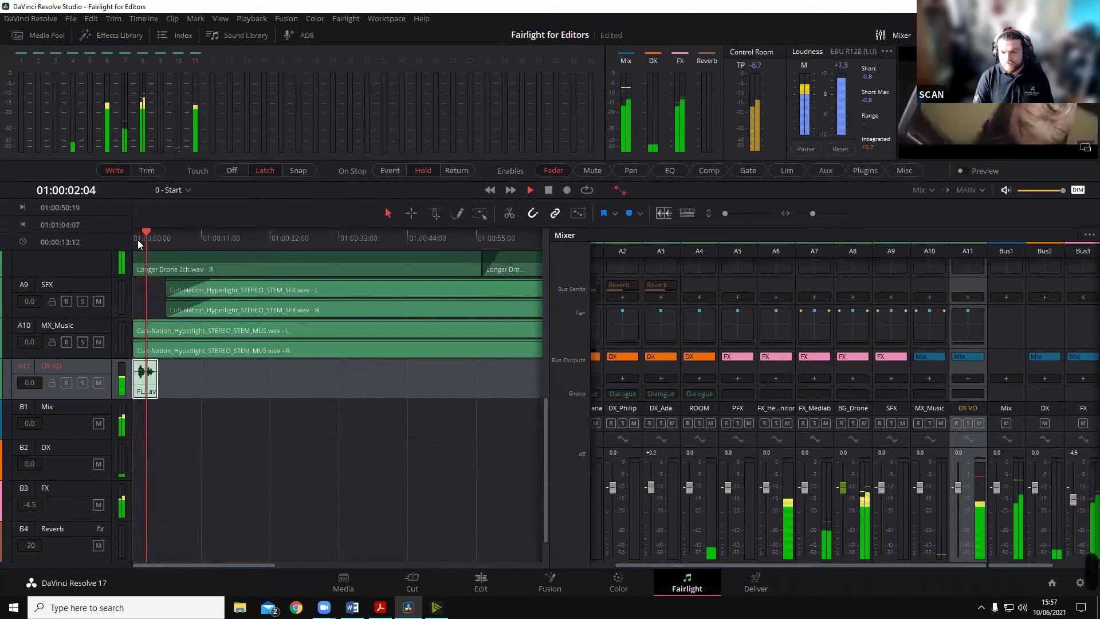
pyautogui.press('space')
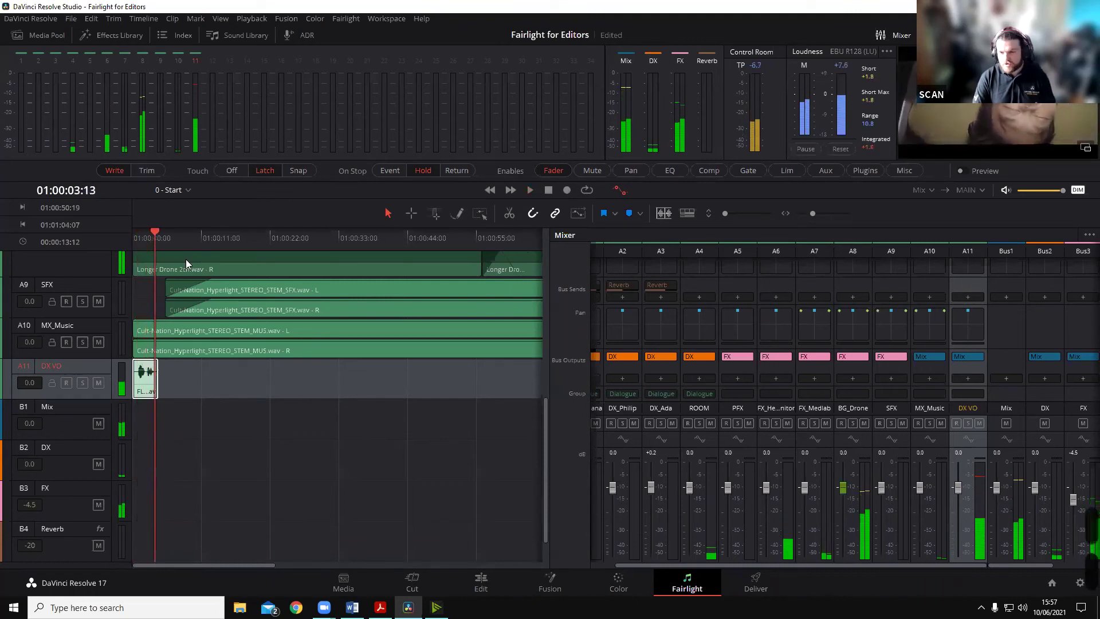
# Step: Raise the DX VO fader to +4.8 dB, turn automation off and return the playhead to the timeline start
pyautogui.moveTo(958, 488); pyautogui.dragTo(956, 479)
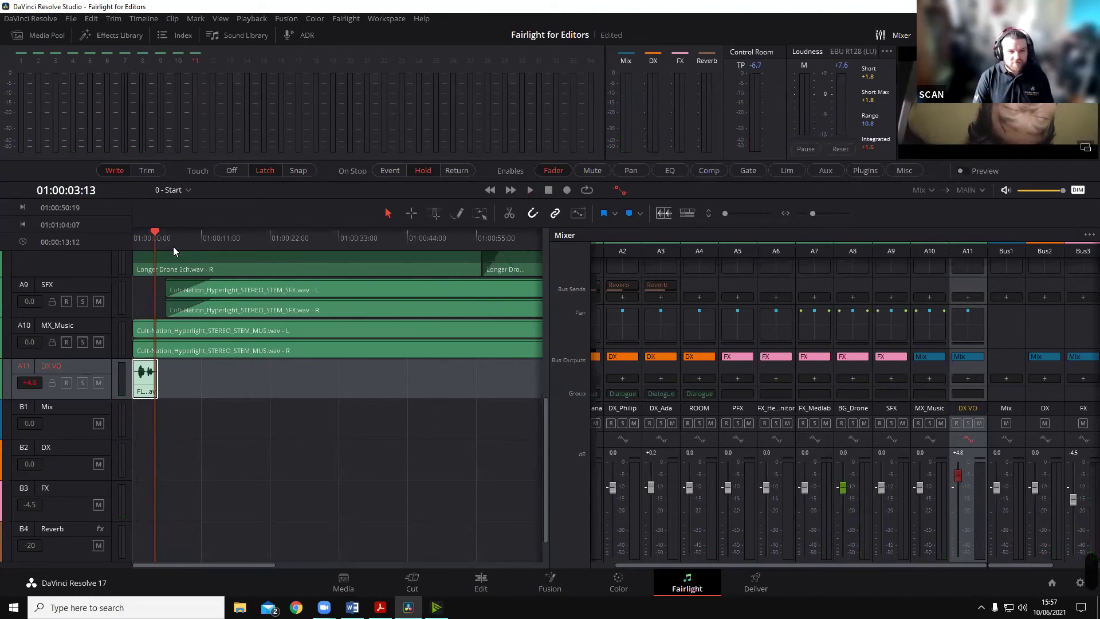
pyautogui.click(619, 190)
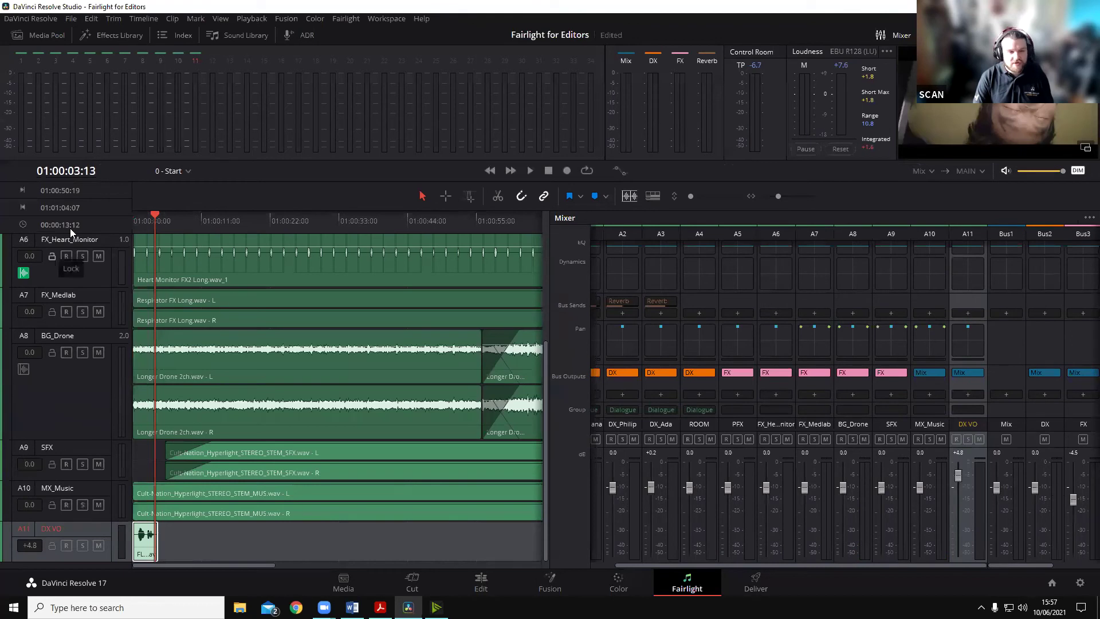
pyautogui.click(134, 220)
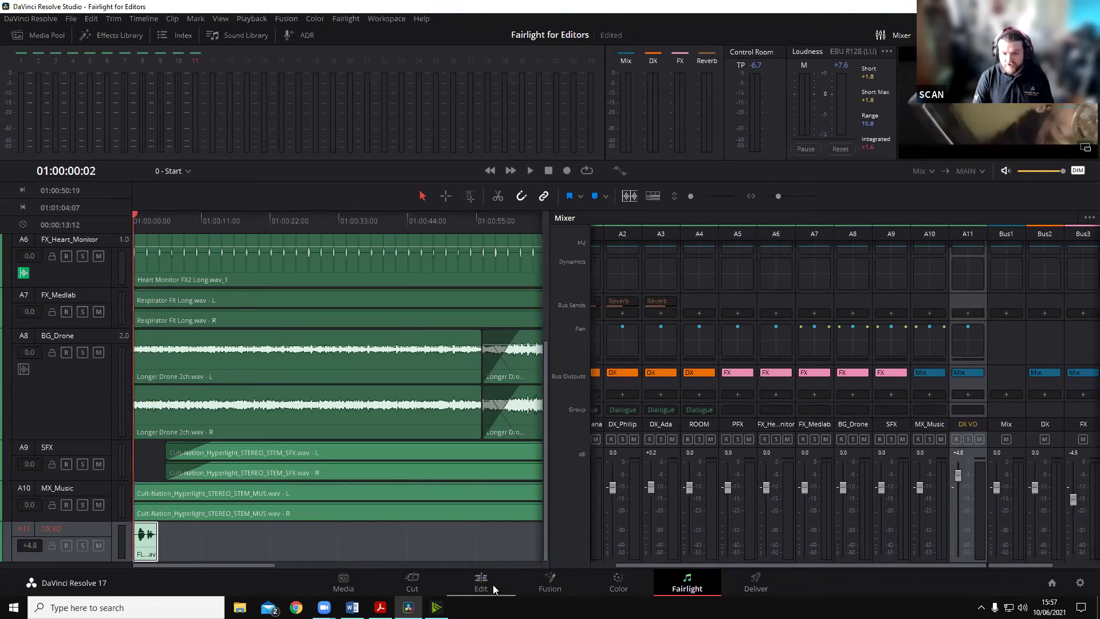
# Step: Switch to NVIDIA Broadcast, turn the microphone's noise removal effect back on and minimize its window
pyautogui.click(436, 607)
pyautogui.click(567, 375)
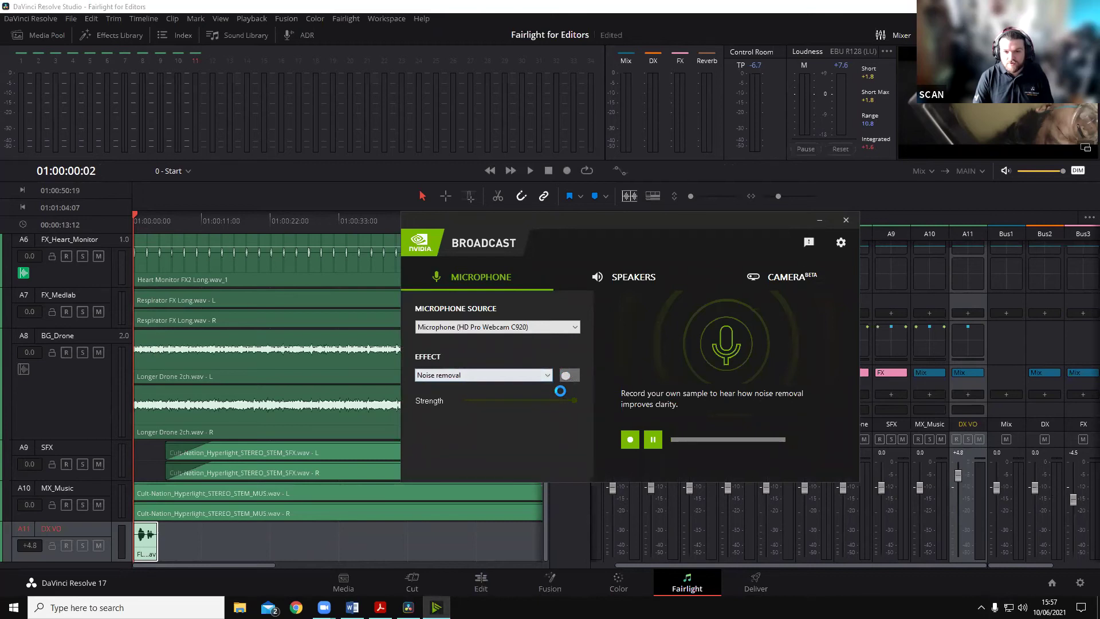
pyautogui.click(816, 220)
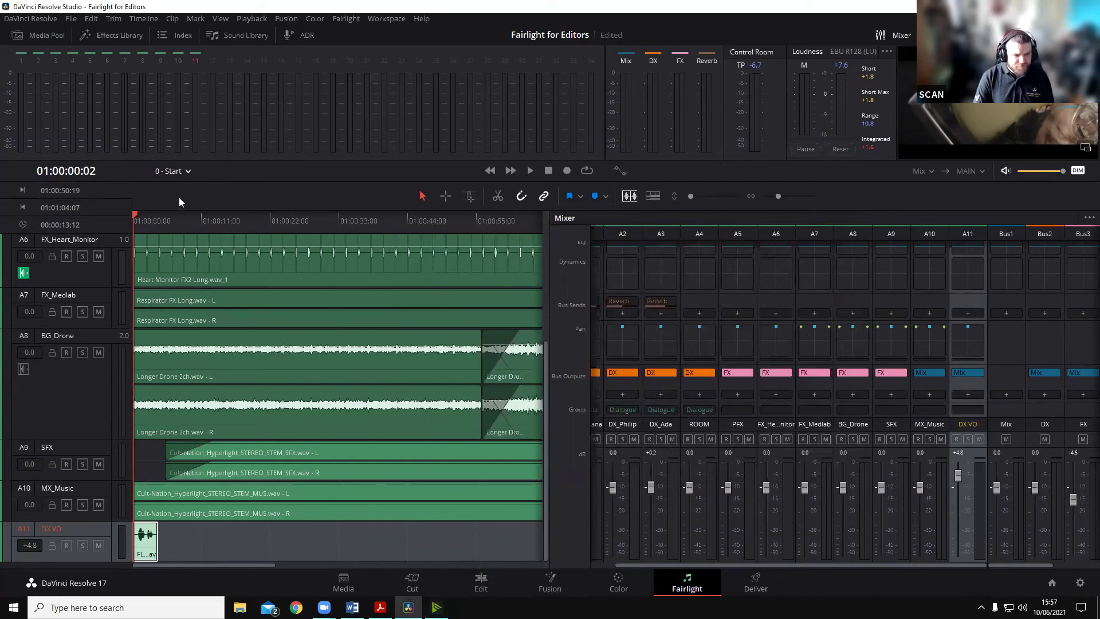
# Step: Play the louder DX VO take with the rest of the mix, stopping after about 3 seconds and returning to the start
pyautogui.press('space')
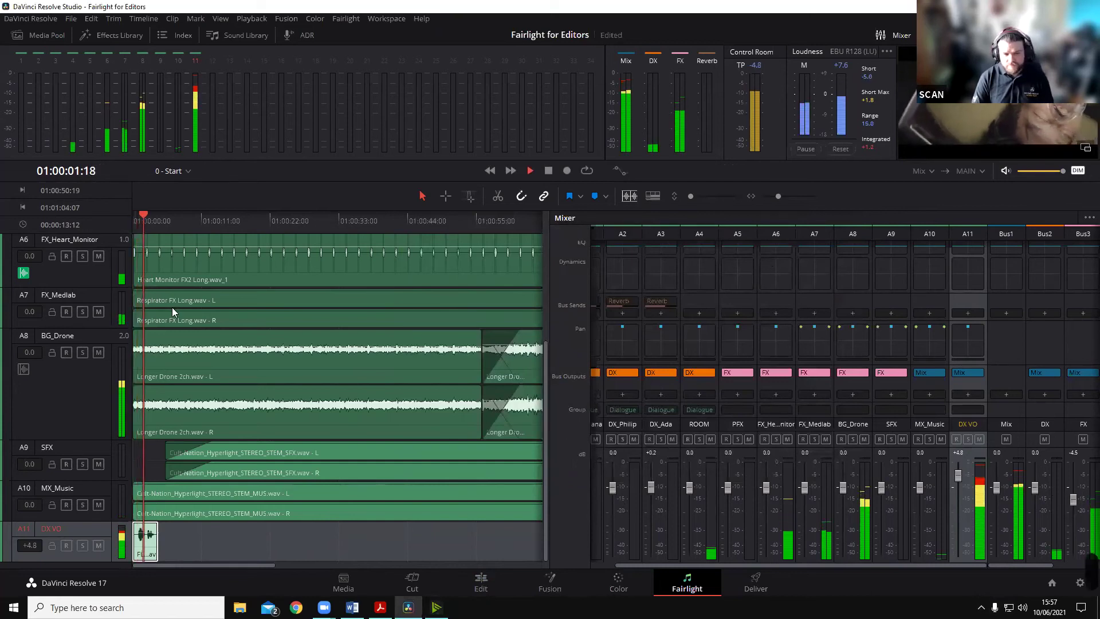
pyautogui.press('space')
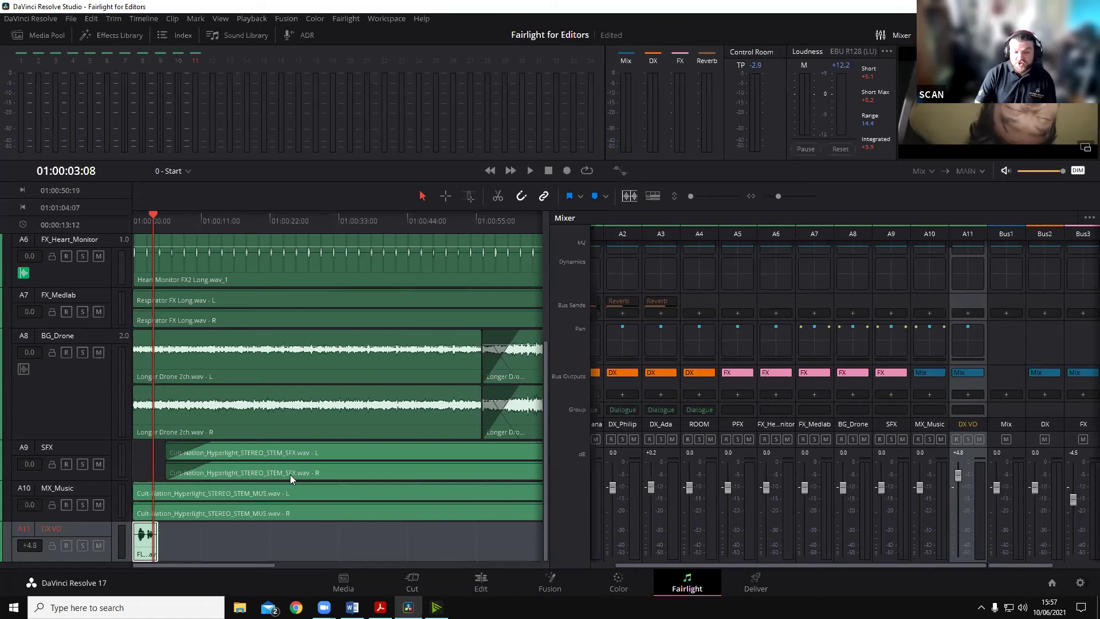
pyautogui.click(136, 221)
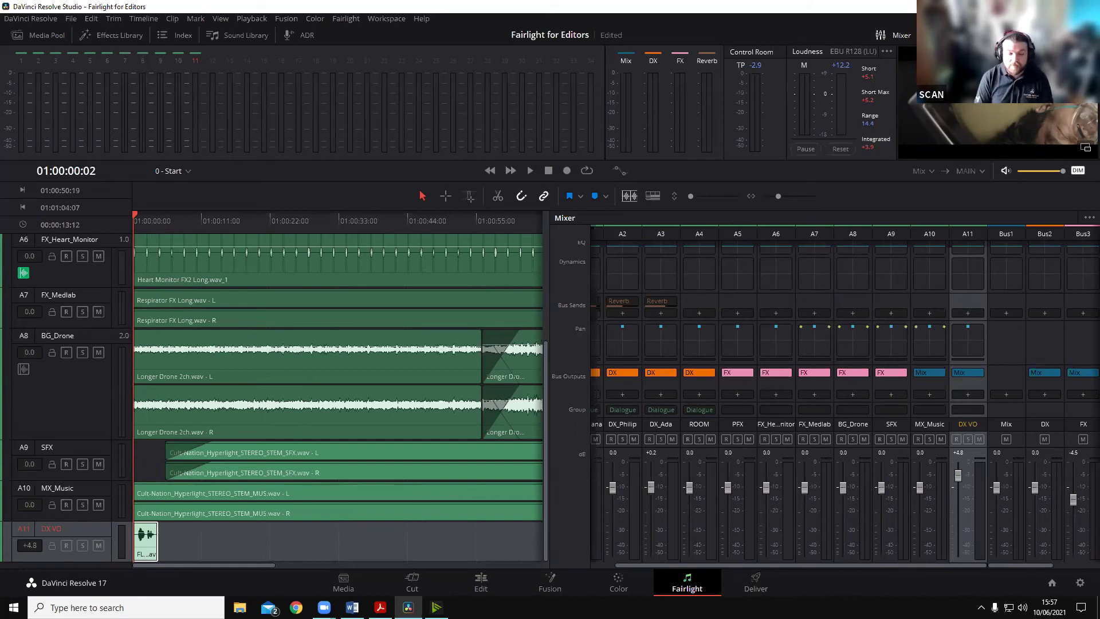
# Step: Show the Effects Library and select the Noise Reduction effect under Fairlight FX
pyautogui.click(127, 39)
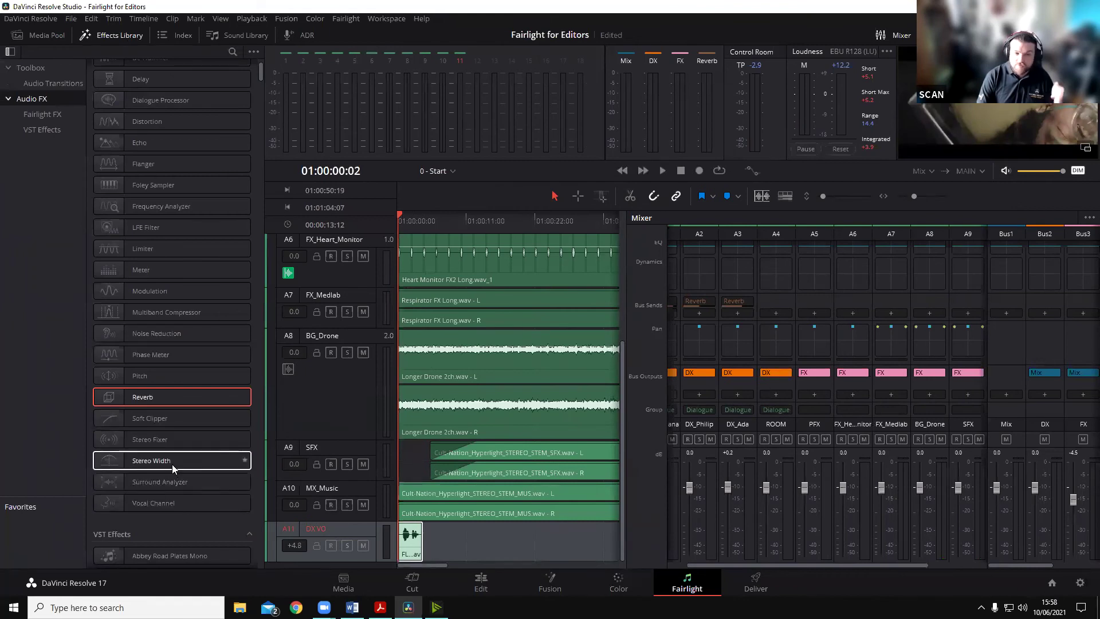
pyautogui.scroll(2, 166, 450)
pyautogui.click(140, 410)
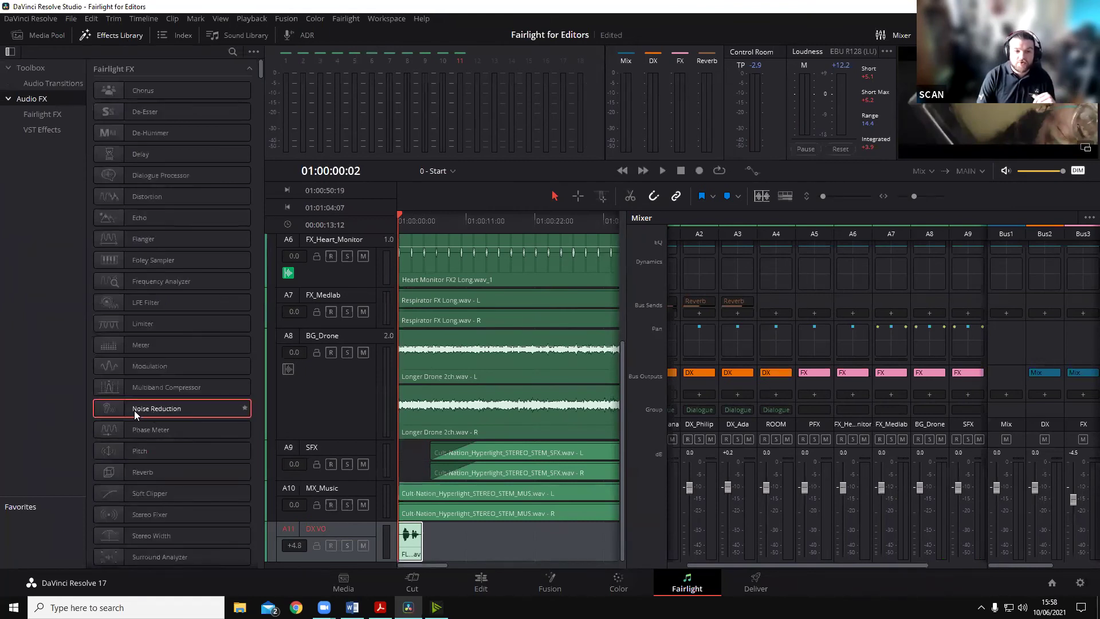
# Step: Solo the DX VO track and turn off monitor dimming
pyautogui.click(347, 544)
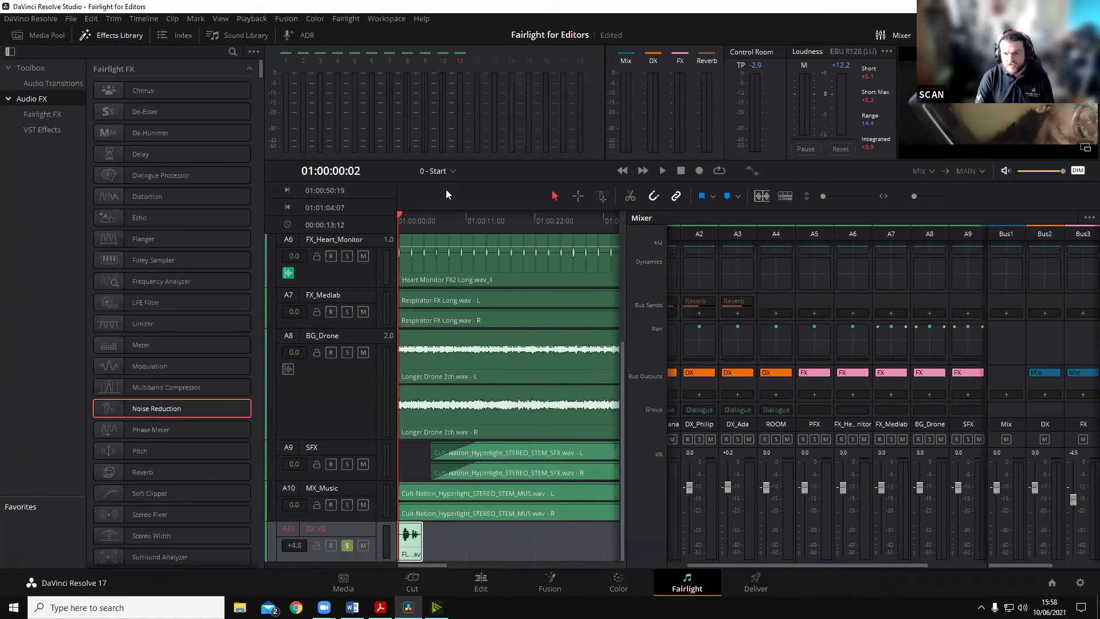
pyautogui.click(1077, 170)
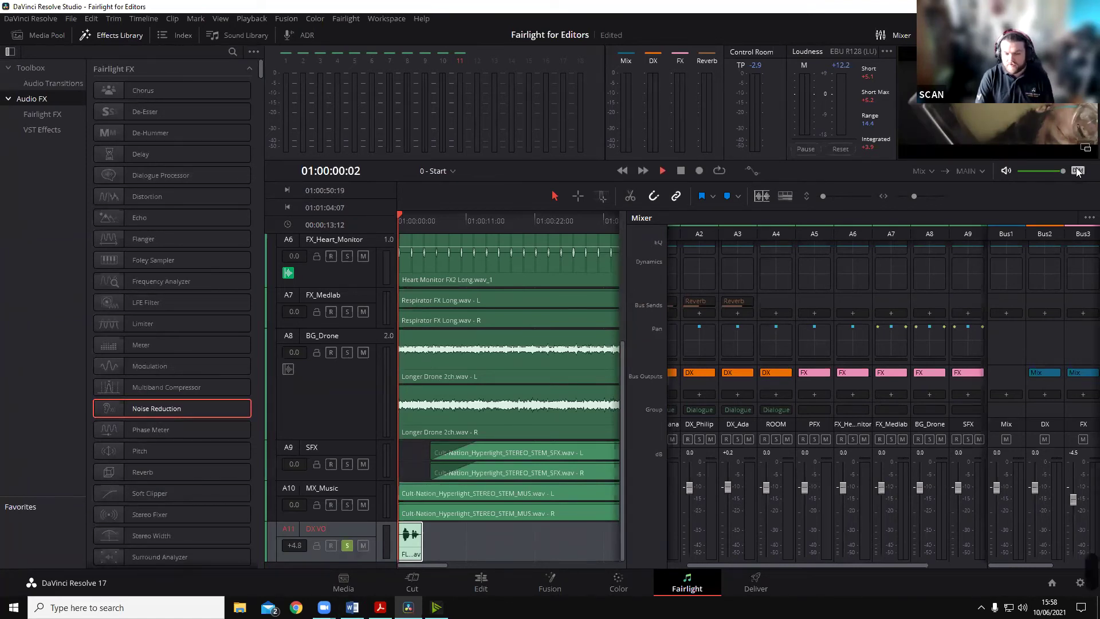
# Step: Play the soloed DX VO take for about three seconds and apply the Noise Reduction effect to its clip, moving the effect window aside
pyautogui.press('space')
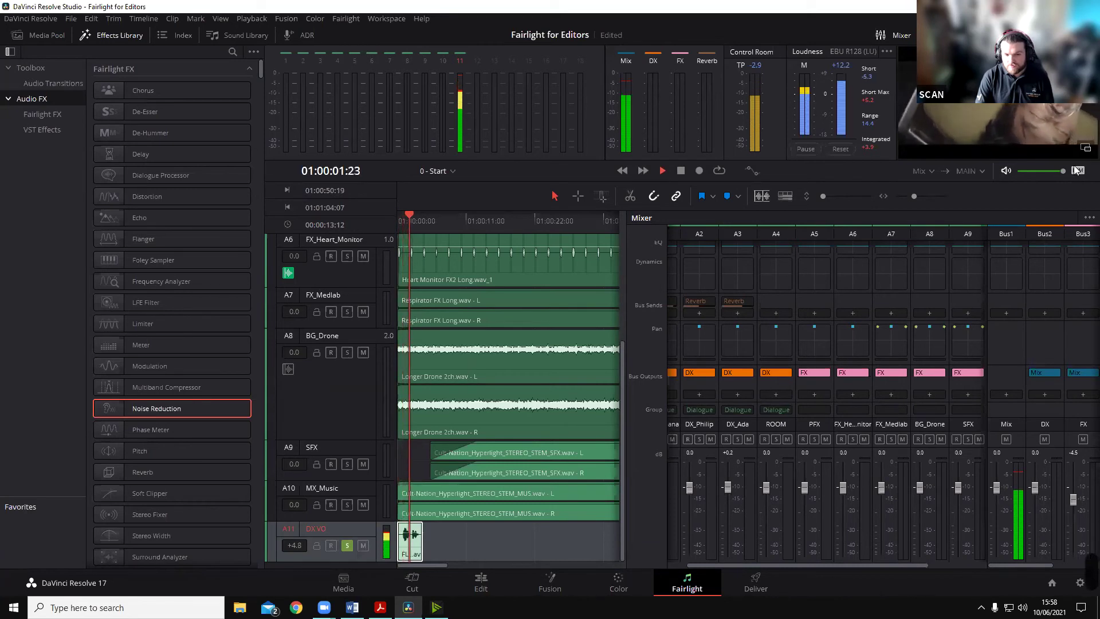
pyautogui.press('space')
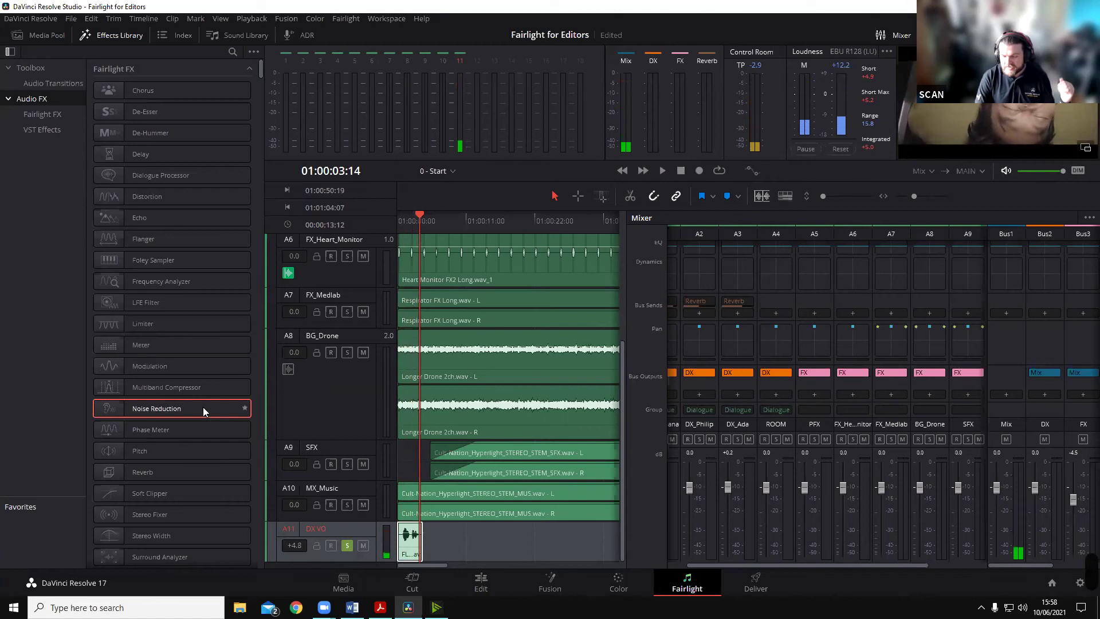
pyautogui.moveTo(187, 404); pyautogui.dragTo(411, 548)
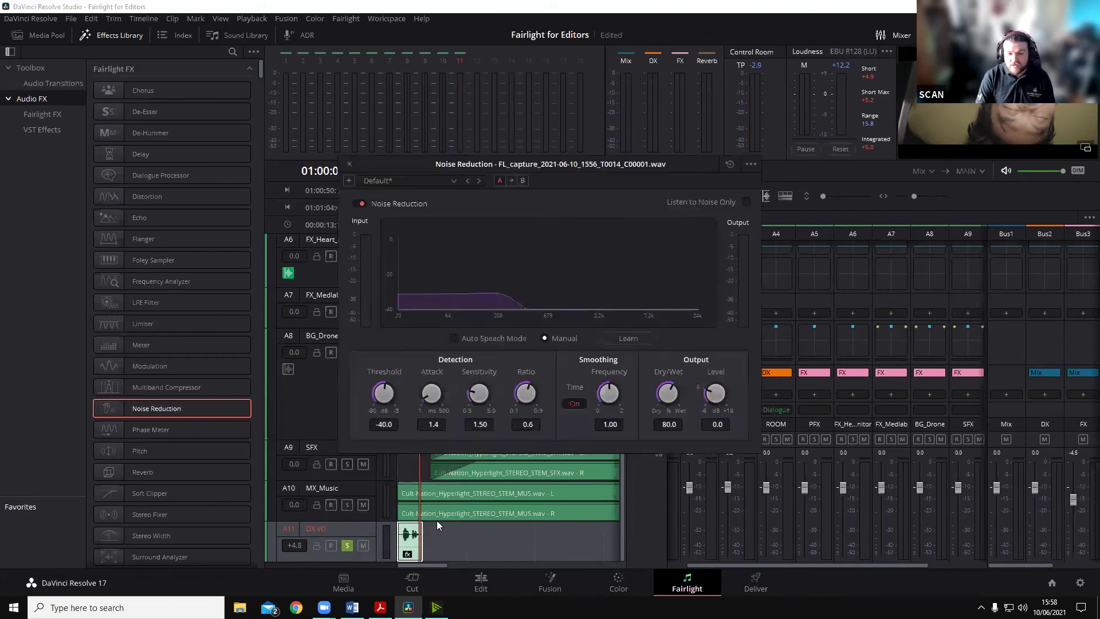
pyautogui.hotkey('ctrl', 's')
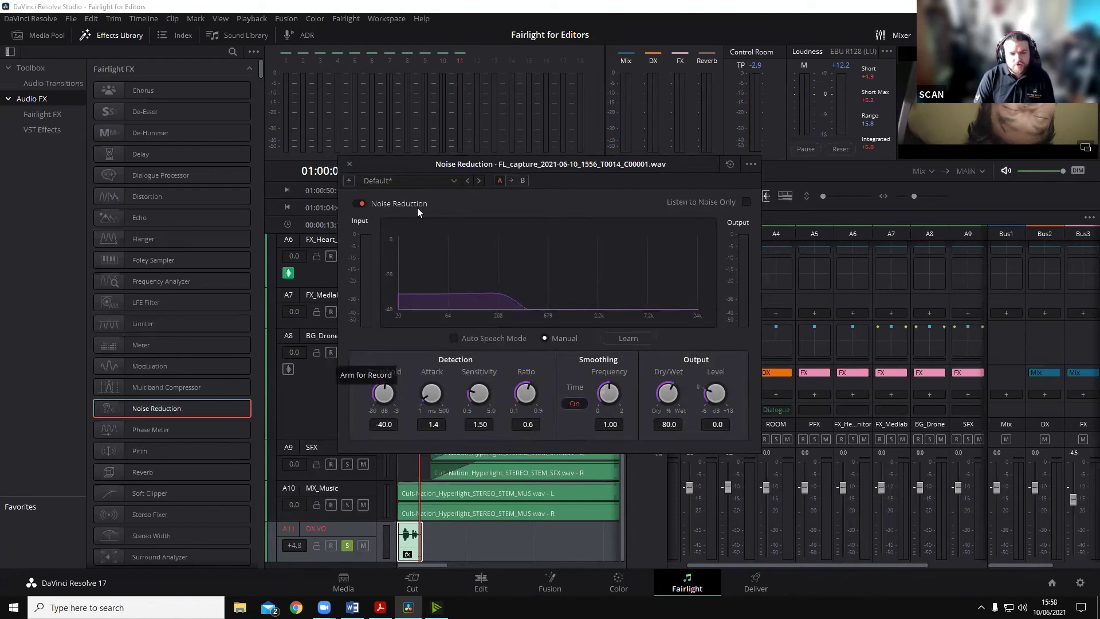
pyautogui.moveTo(448, 162); pyautogui.dragTo(689, 185)
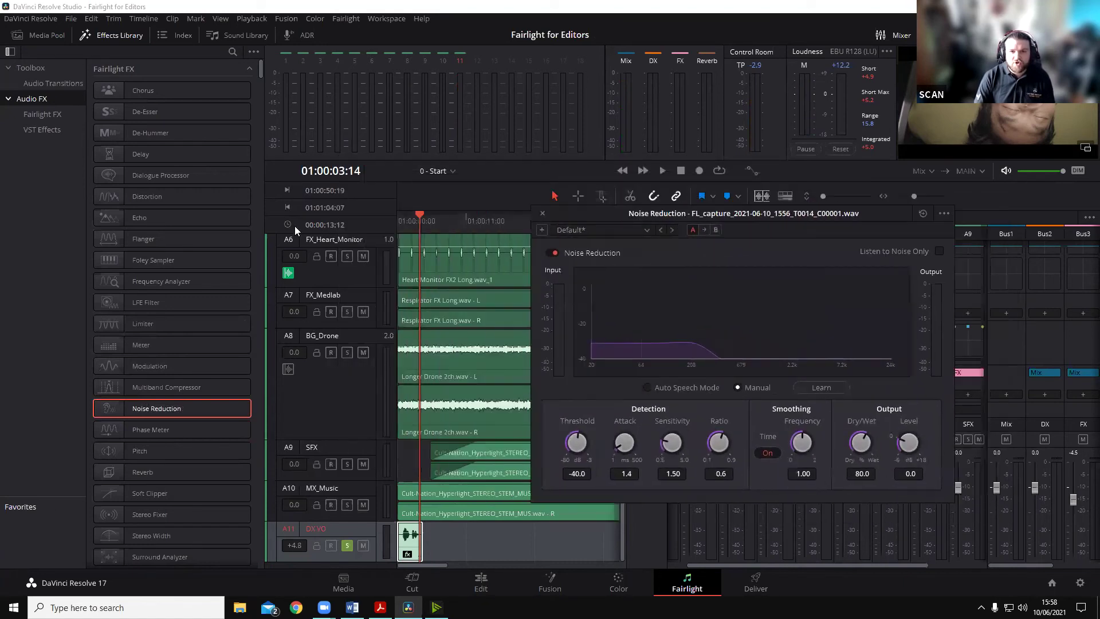
# Step: Set Noise Reduction to Auto Speech Mode, play the DX VO clip from the start and return to the beginning
pyautogui.click(403, 220)
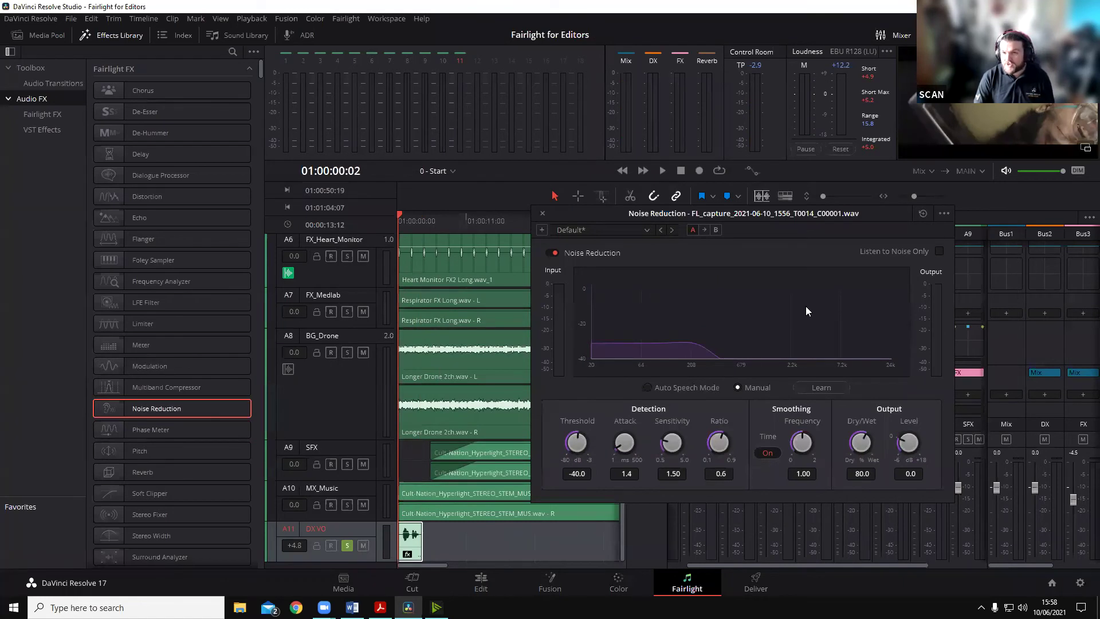
pyautogui.click(689, 387)
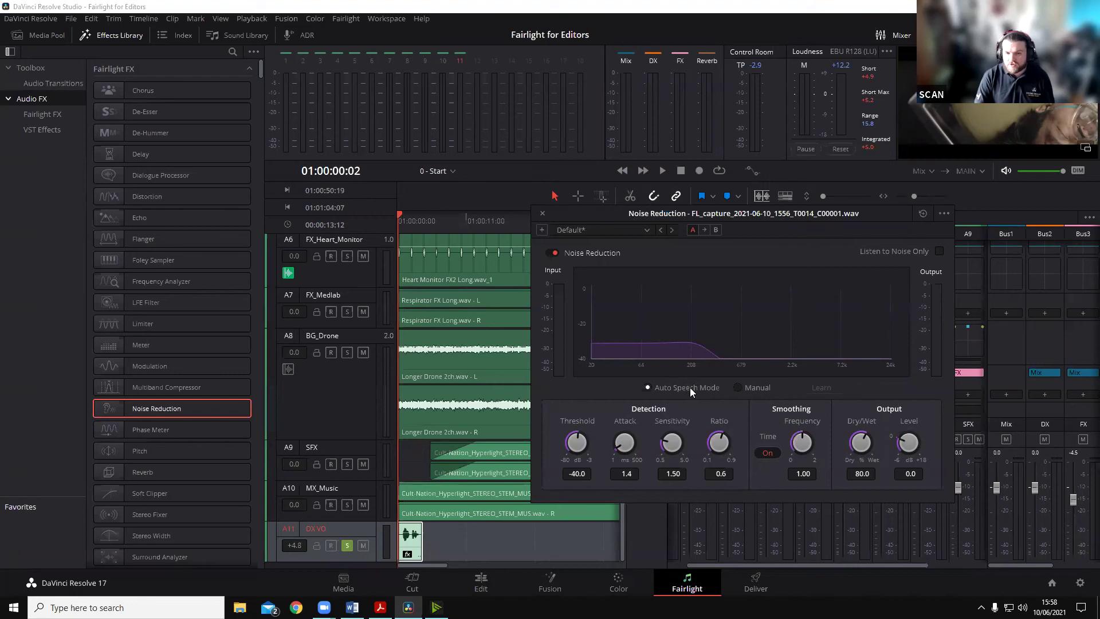
pyautogui.press('space')
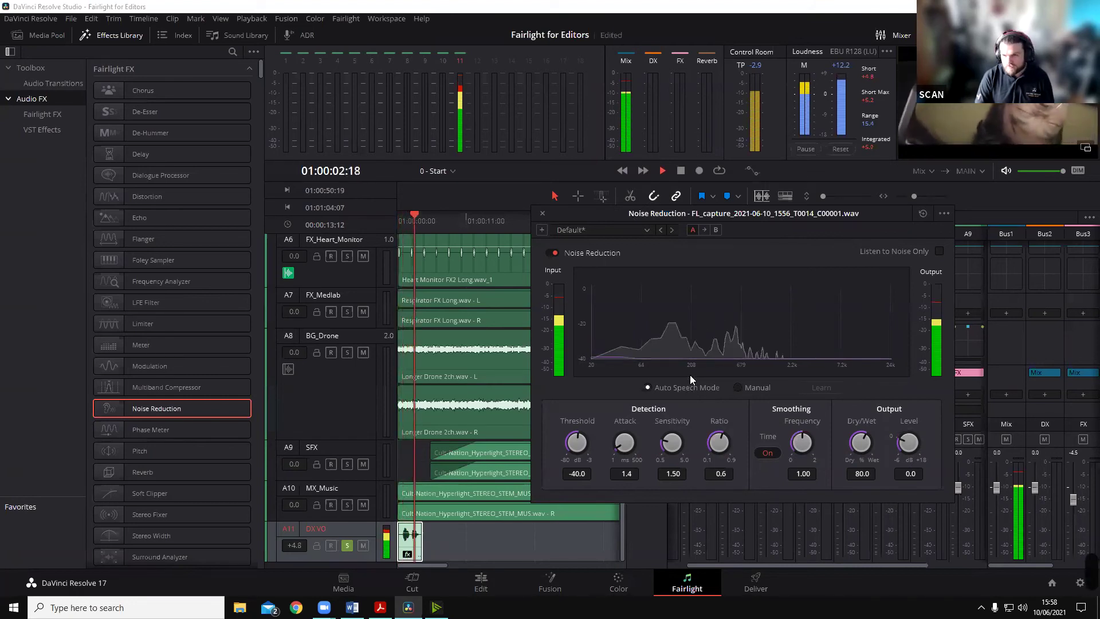
pyautogui.press('space')
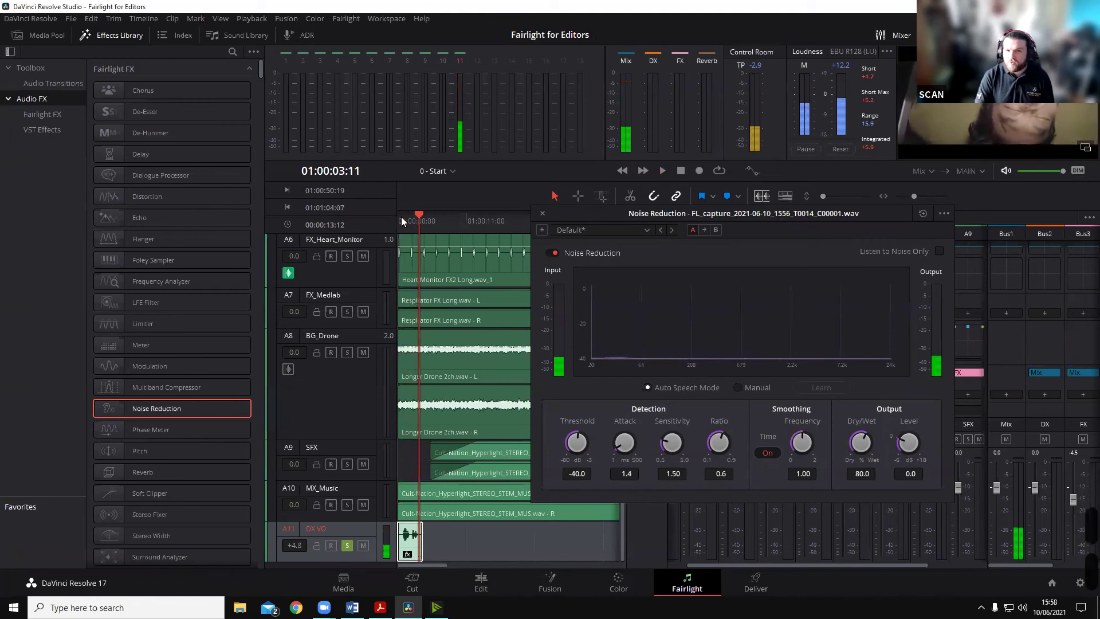
pyautogui.click(401, 217)
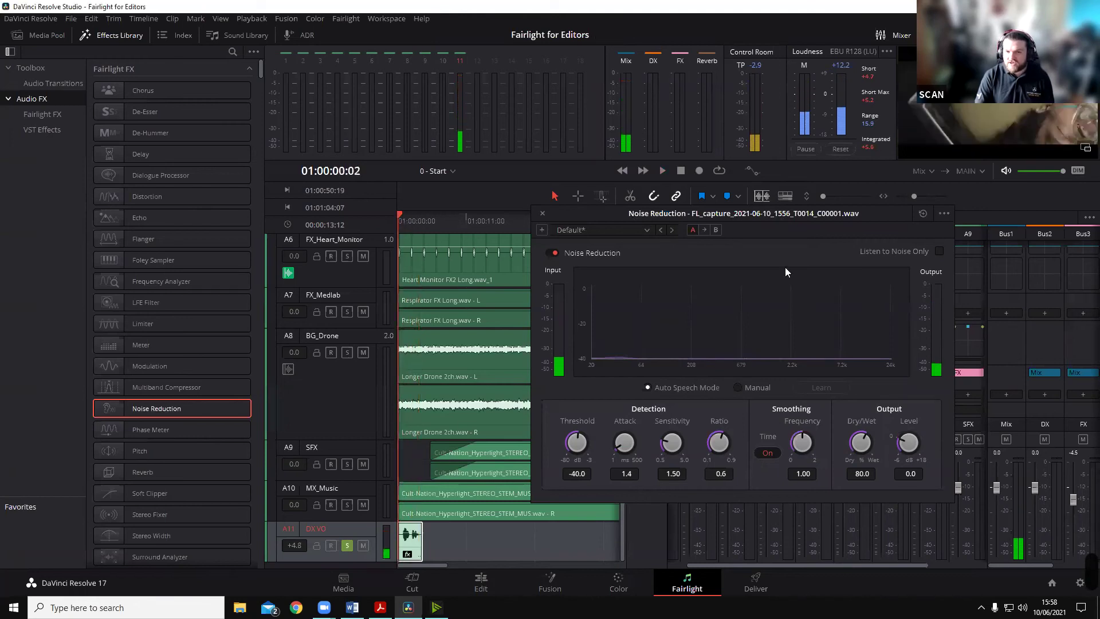
# Step: Play the DX VO clip with Listen to Noise Only on, stop after about three seconds and turn that option off
pyautogui.click(940, 252)
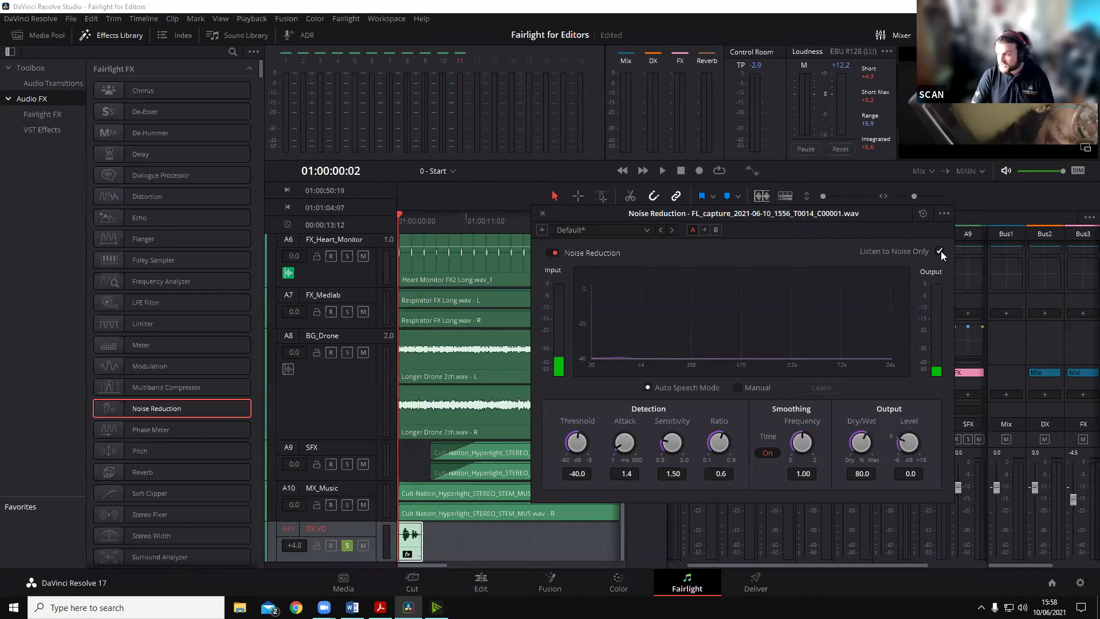
pyautogui.press('space')
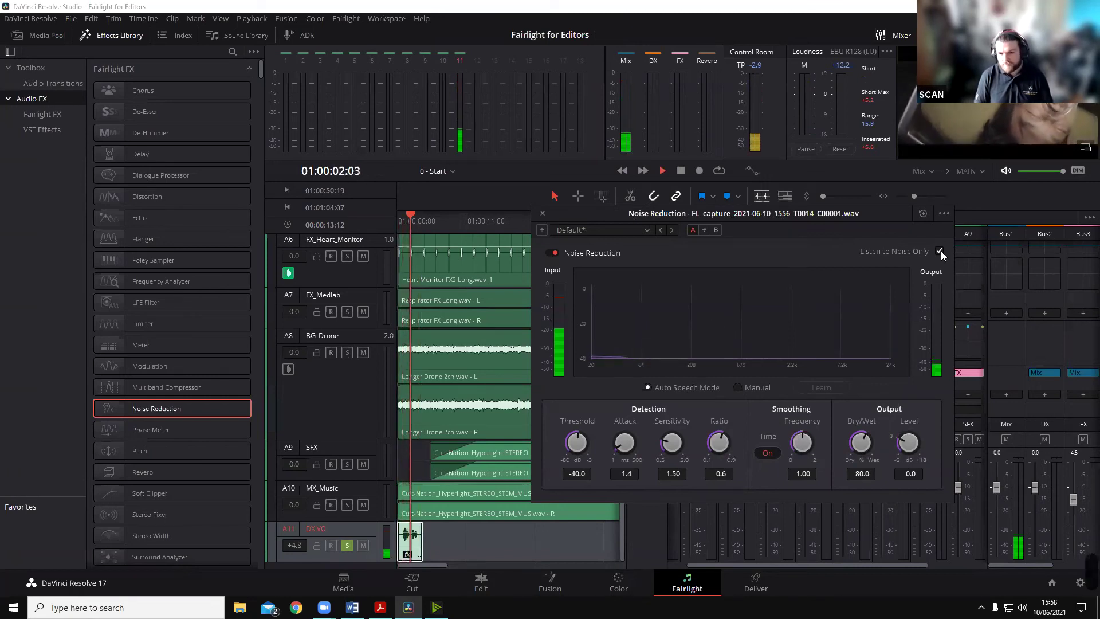
pyautogui.press('space')
pyautogui.click(940, 252)
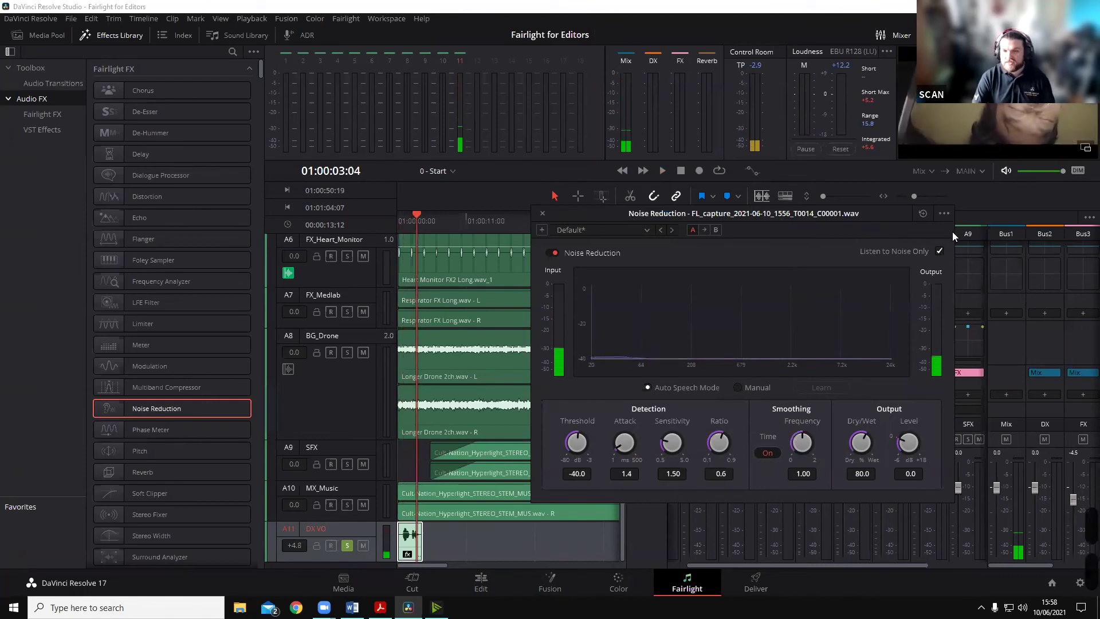
# Step: Compare the DX VO clip from the start with Noise Reduction bypassed and with it re-enabled
pyautogui.click(400, 221)
pyautogui.click(554, 253)
pyautogui.press('space')
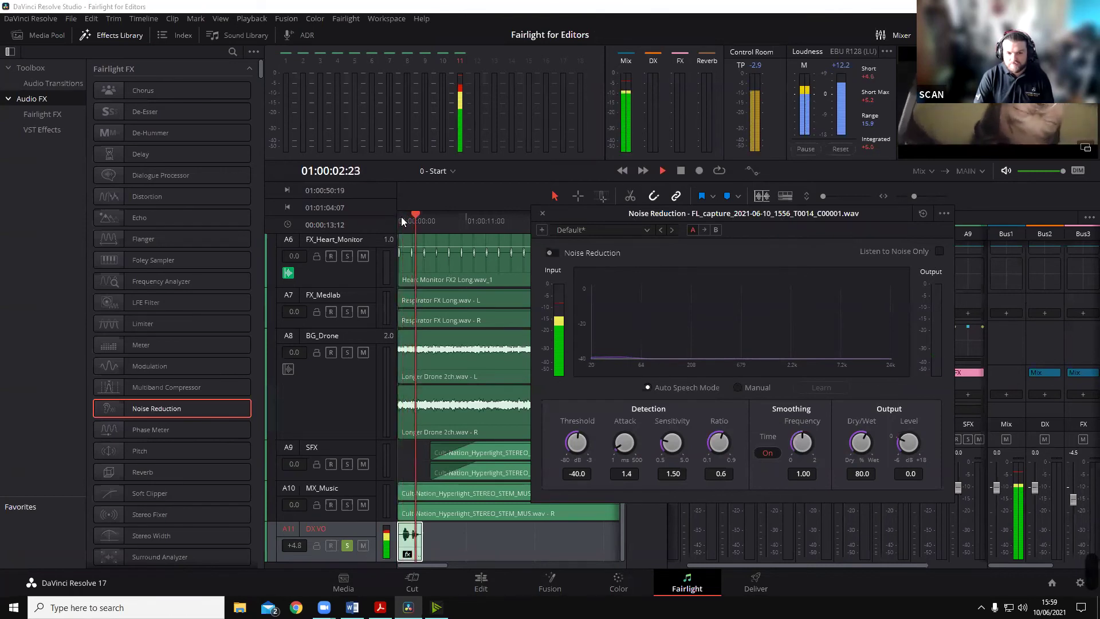
pyautogui.click(401, 216)
pyautogui.click(553, 252)
pyautogui.press('space')
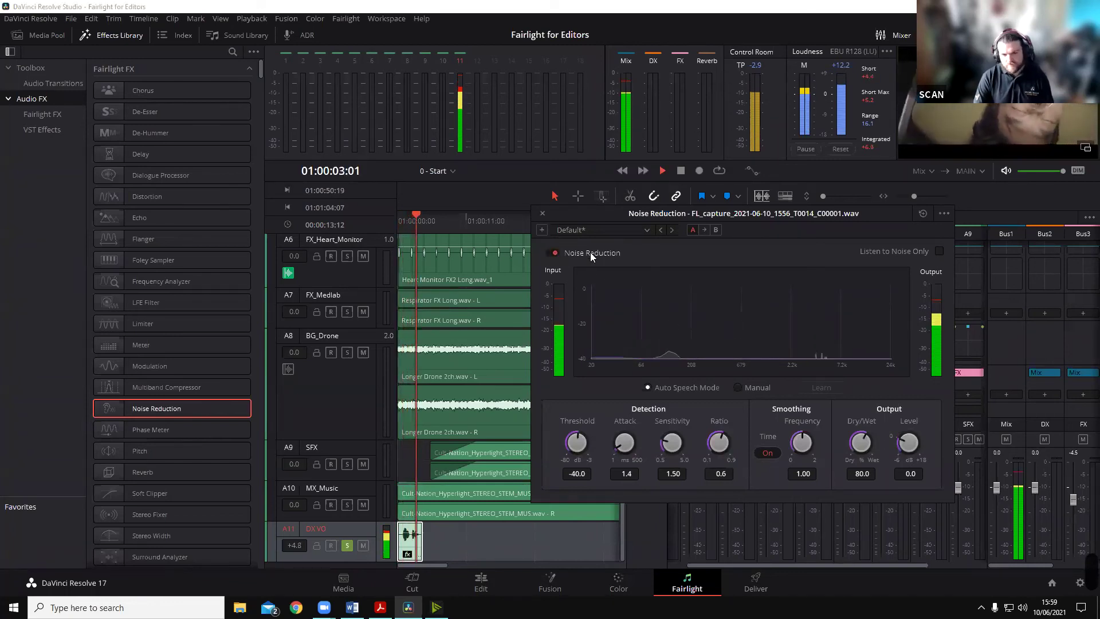
pyautogui.press('space')
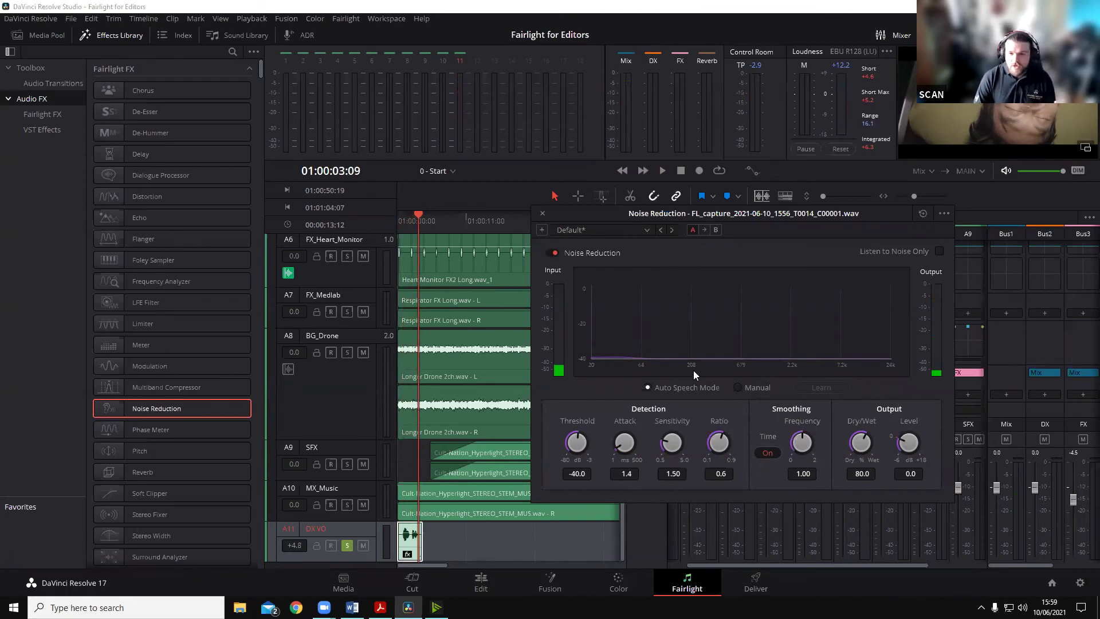
# Step: Switch Noise Reduction to Manual and mark an in/out range from 01:00:00:00 to 01:00:00:20 over the noise before the speech
pyautogui.click(752, 389)
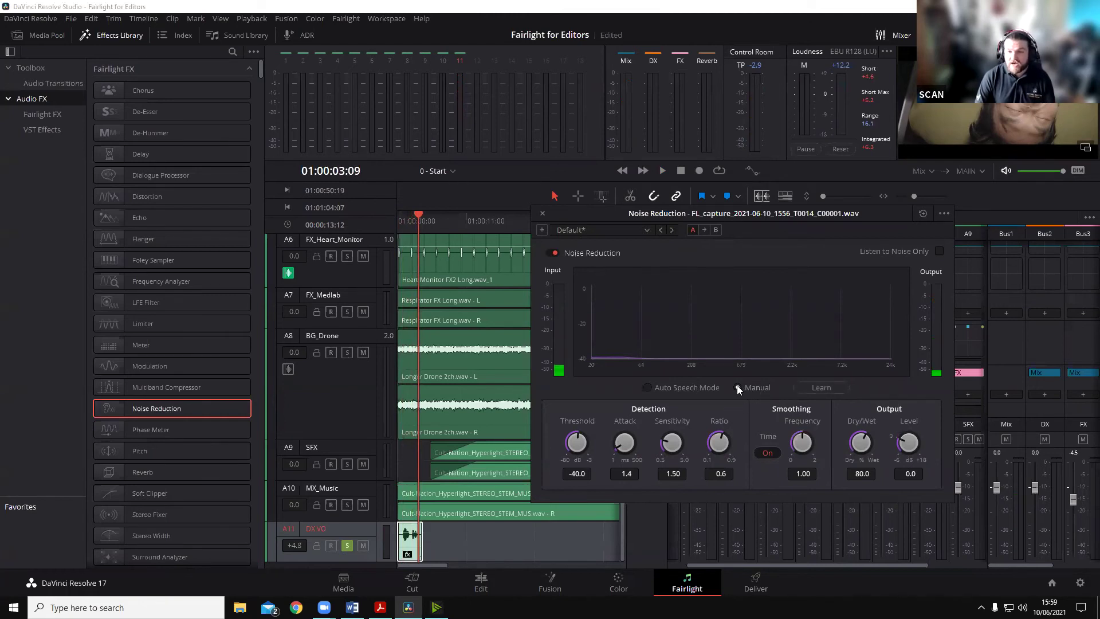
pyautogui.hotkey('ctrl', '=')
pyautogui.hotkey('ctrl', '=')
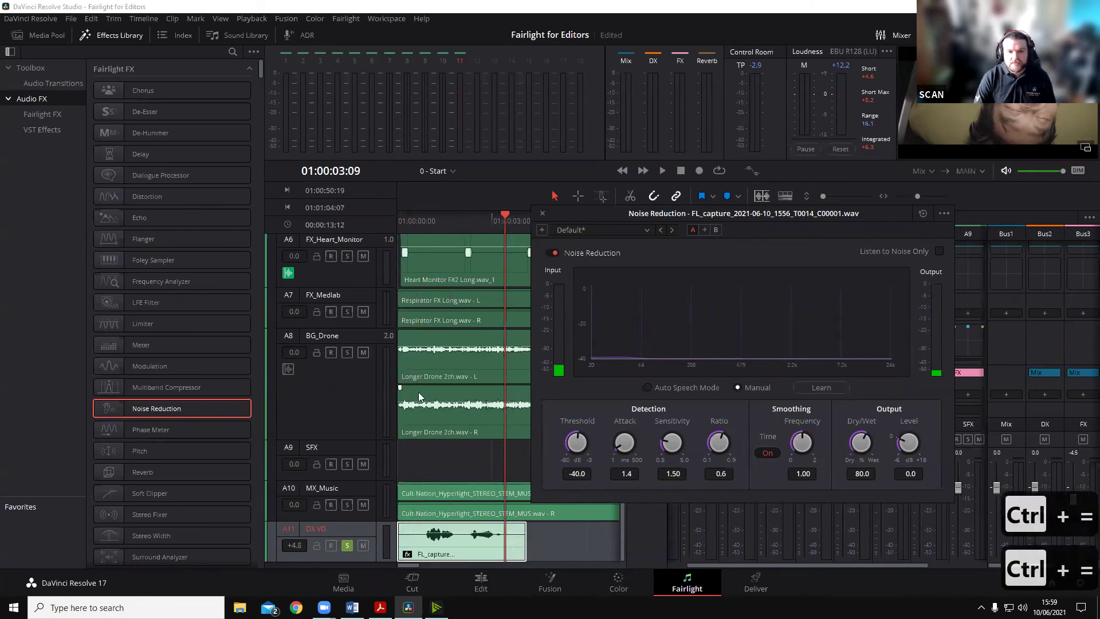
pyautogui.click(401, 215)
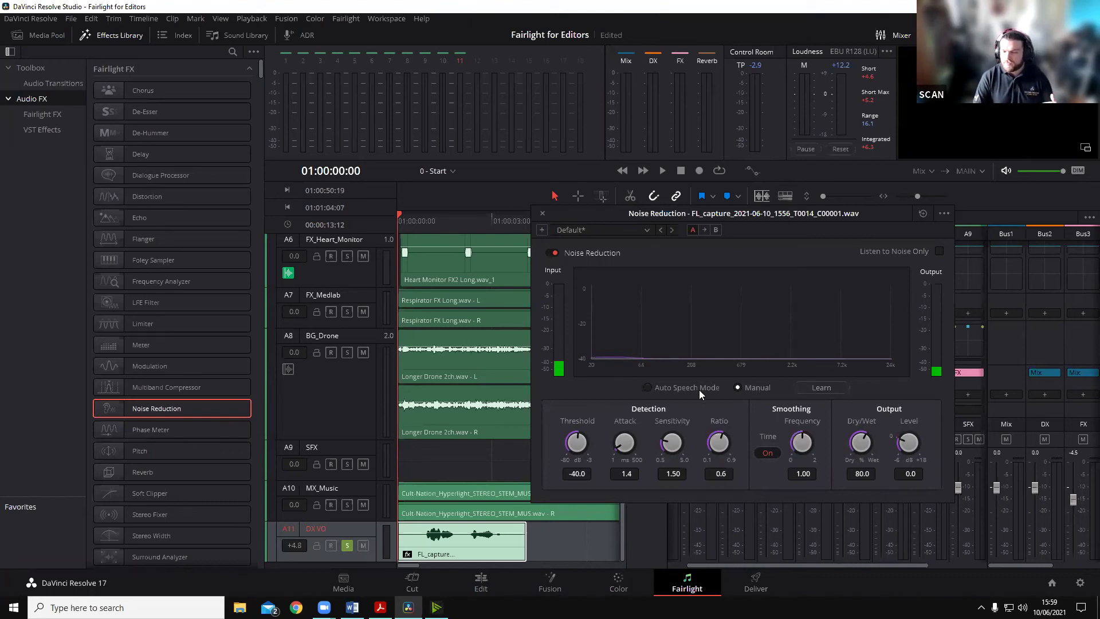
pyautogui.click(401, 224)
pyautogui.moveTo(406, 214); pyautogui.dragTo(430, 227)
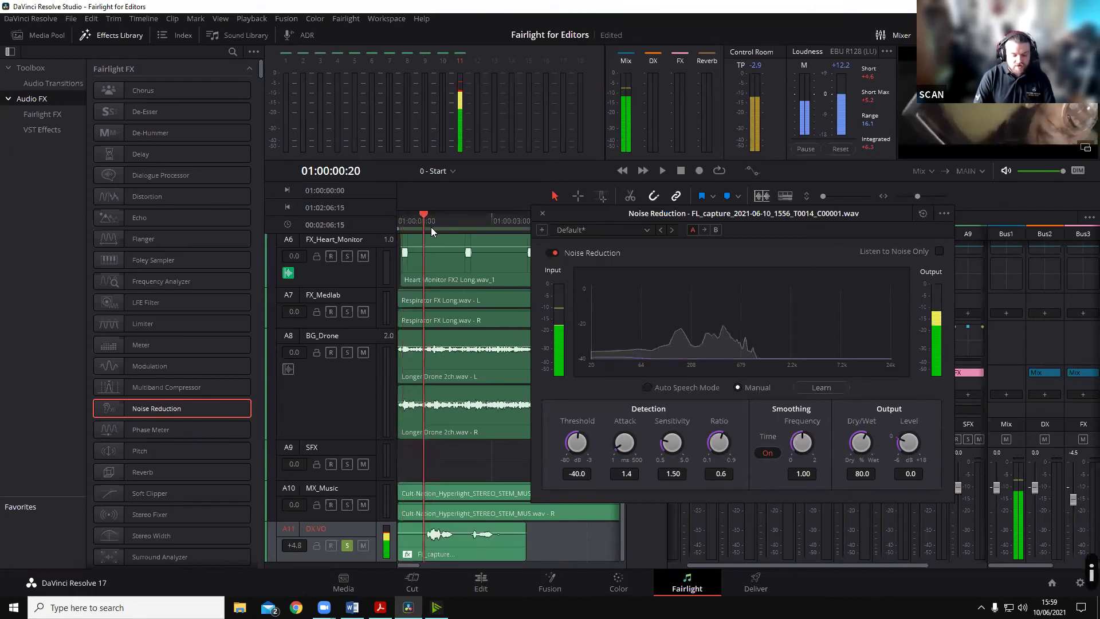
pyautogui.press('o')
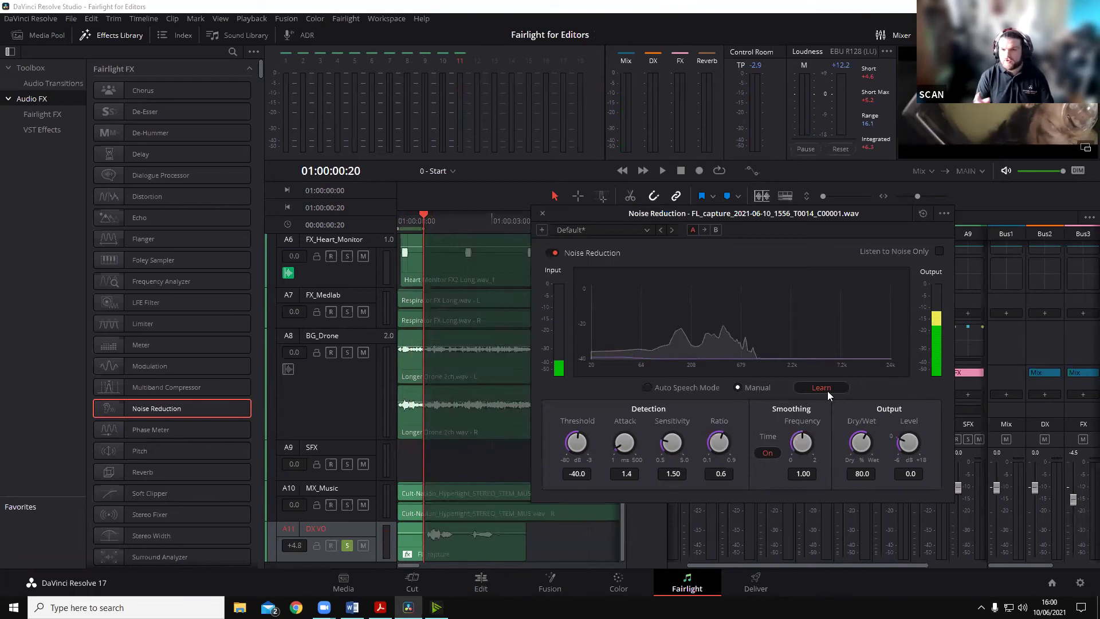
# Step: Loop playback of the marked range with Learn active to capture the noise profile, stopping playback and turning Learn off
pyautogui.hotkey('ctrl', '/')
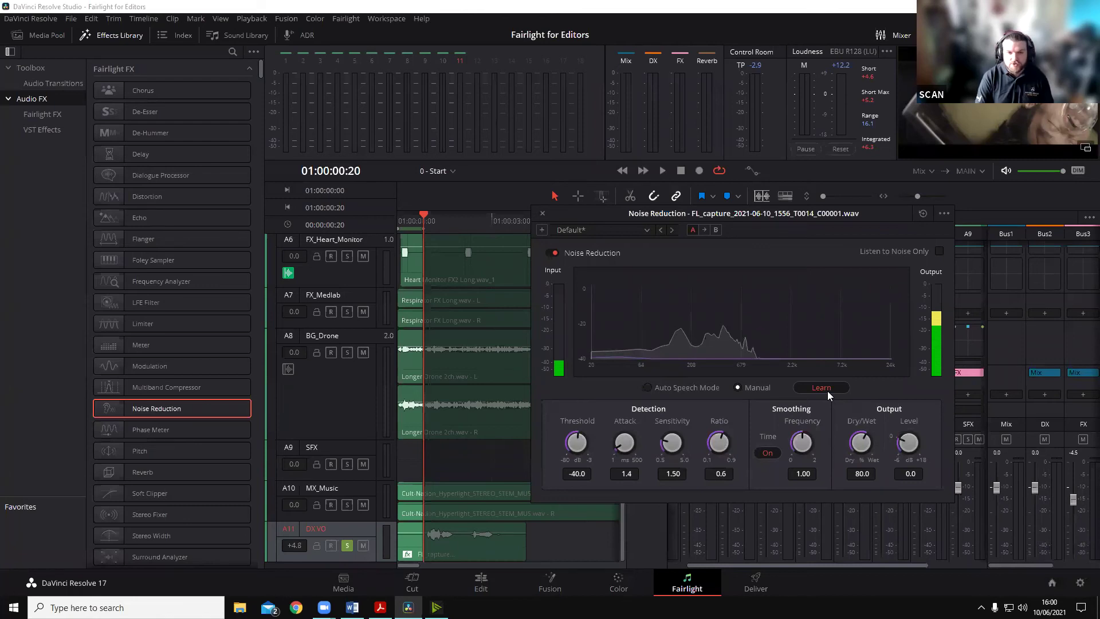
pyautogui.hotkey('alt', '/')
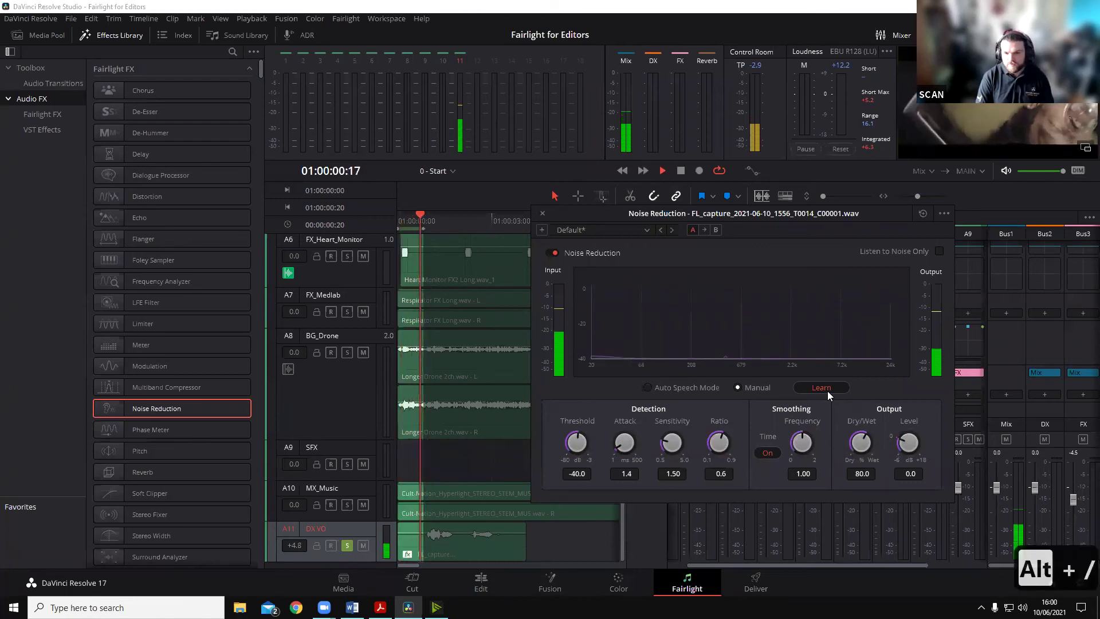
pyautogui.press('space')
pyautogui.click(822, 388)
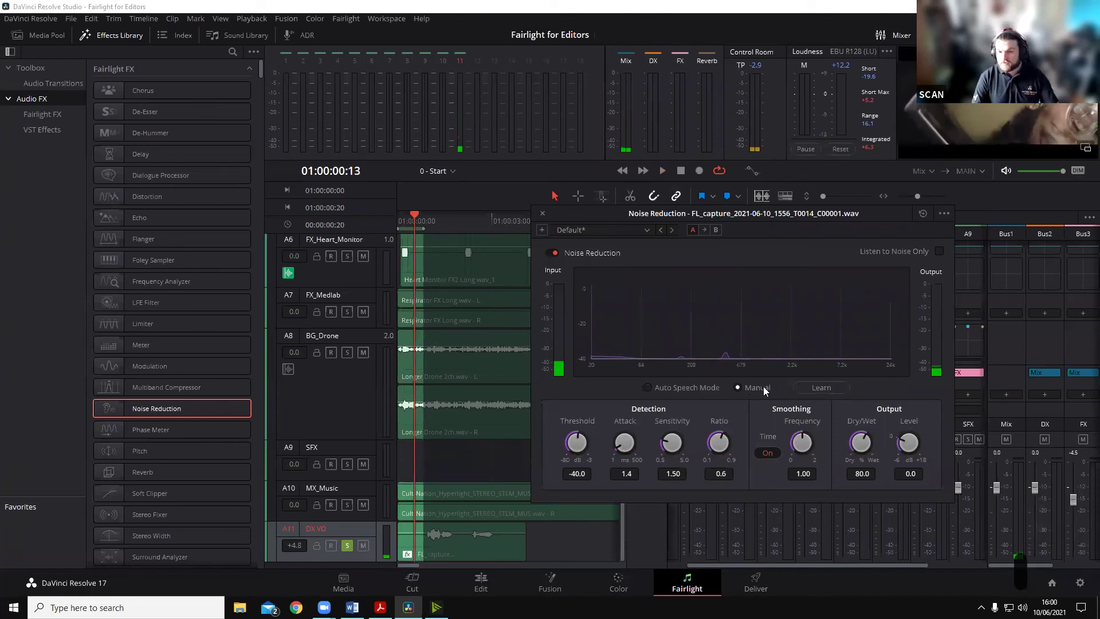
# Step: Play the DX VO clip from near the start to hear the learned noise reduction, and stop playback
pyautogui.click(401, 220)
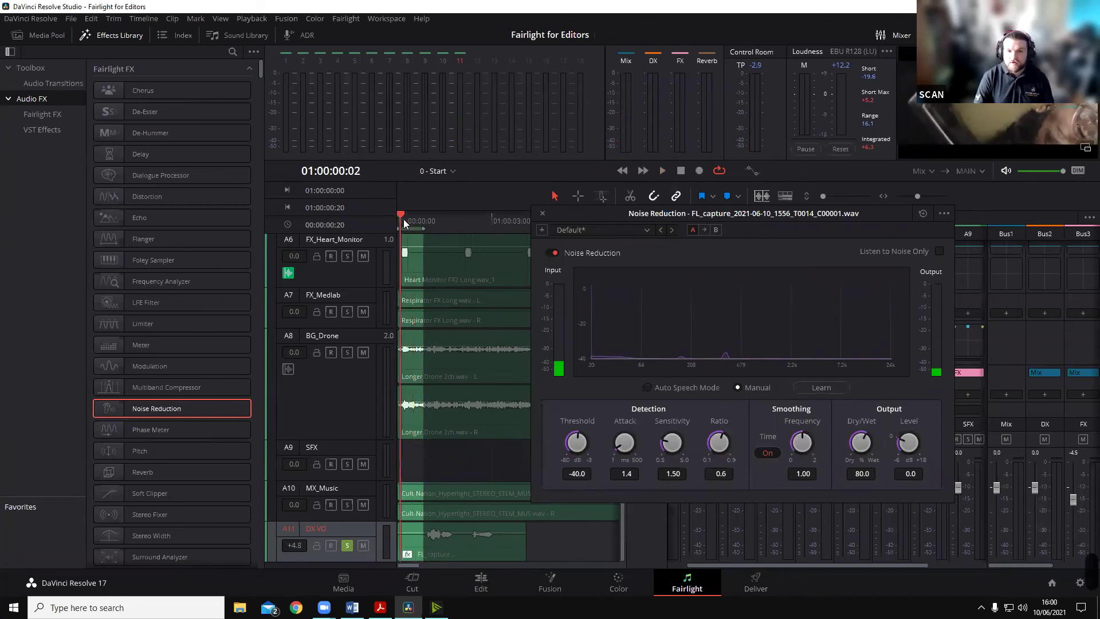
pyautogui.press('space')
pyautogui.press('space')
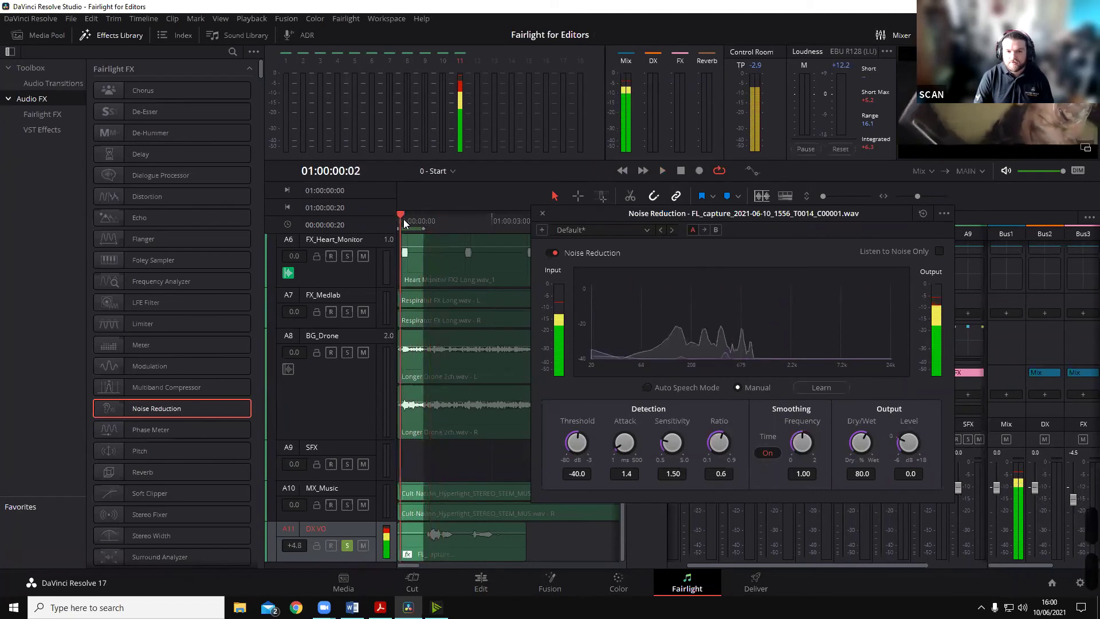
pyautogui.press('space')
pyautogui.press('space')
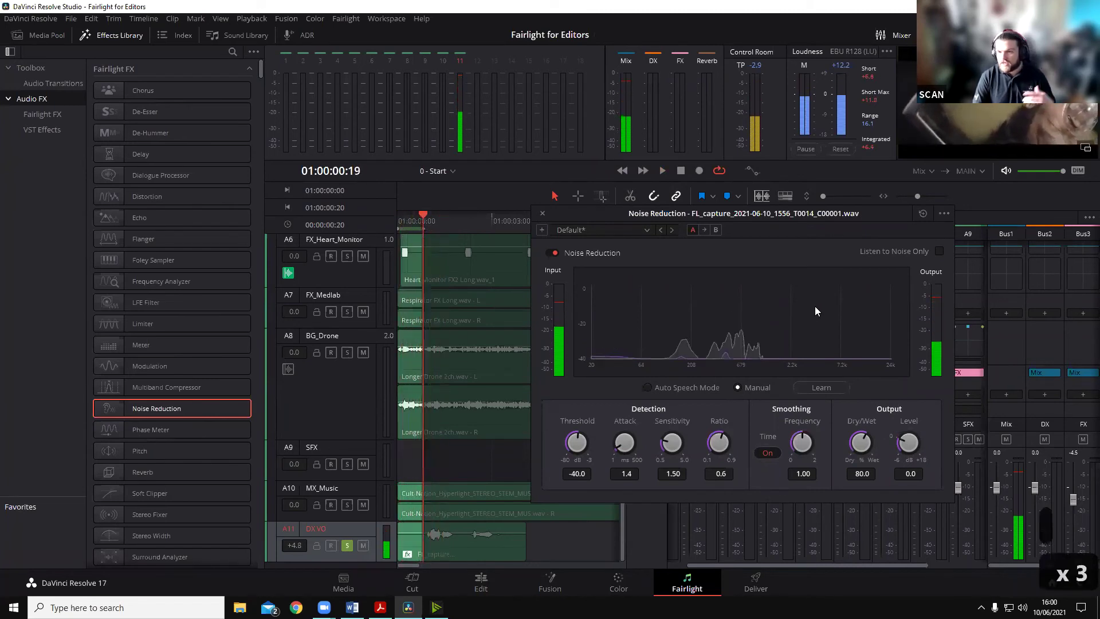
# Step: Close the Noise Reduction window and clear the in and out points from the timeline
pyautogui.click(541, 213)
pyautogui.hotkey('alt', 'x')
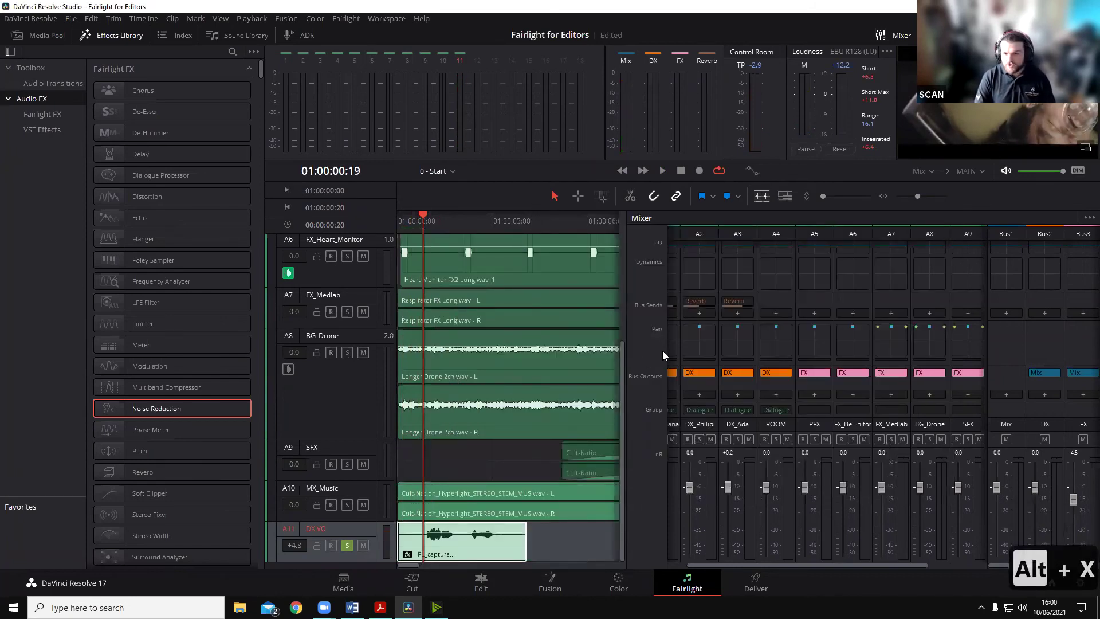
pyautogui.press('z')
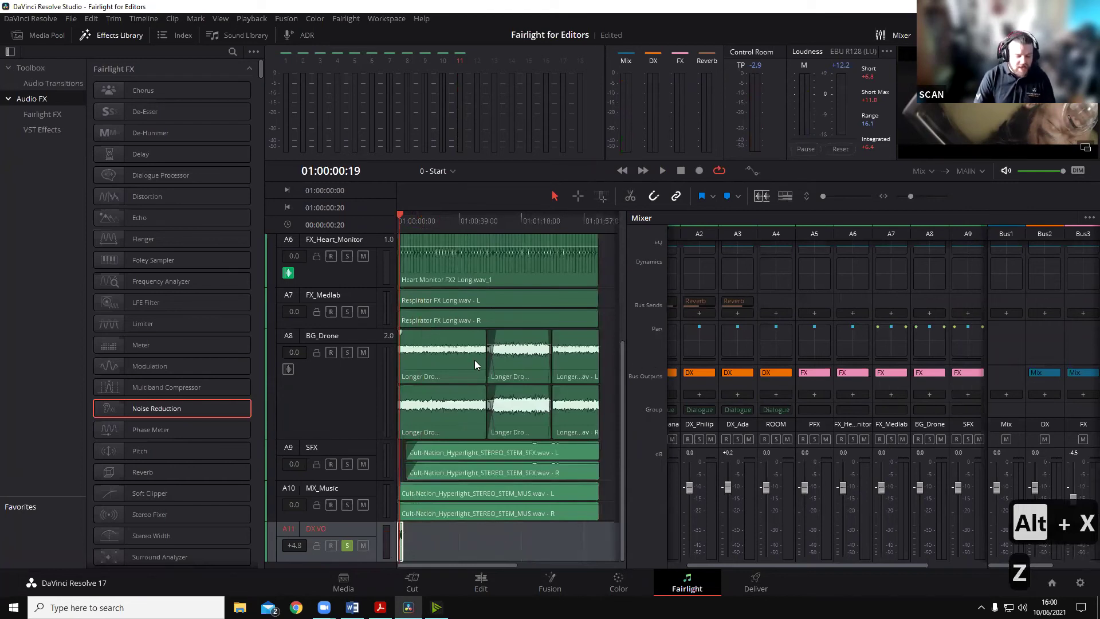
pyautogui.hotkey('ctrl', '=')
pyautogui.hotkey('ctrl', '=')
pyautogui.hotkey('ctrl', '=')
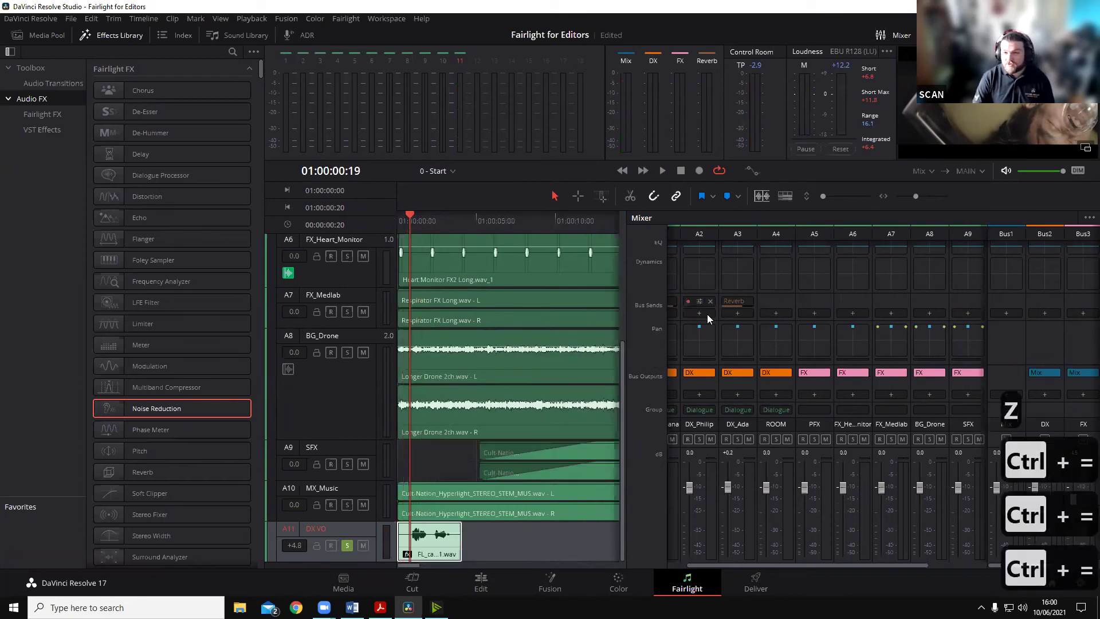
# Step: Check the DX VO channel strip, show the clip's effects in the Inspector and reopen the Noise Reduction window from there
pyautogui.hscroll(2, 717, 327)
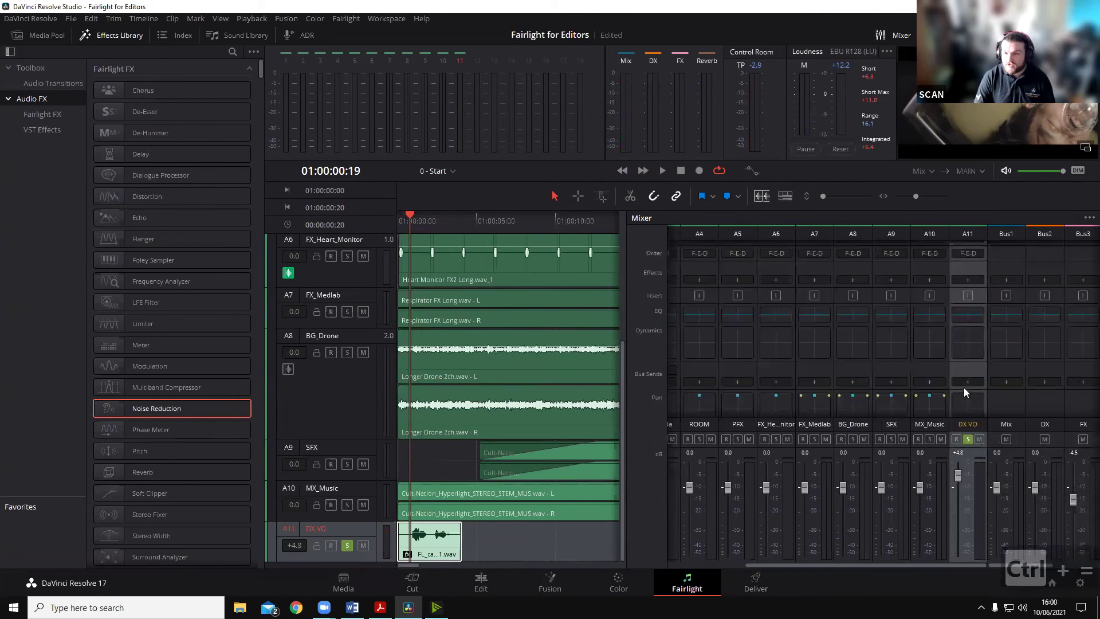
pyautogui.scroll(3, 963, 387)
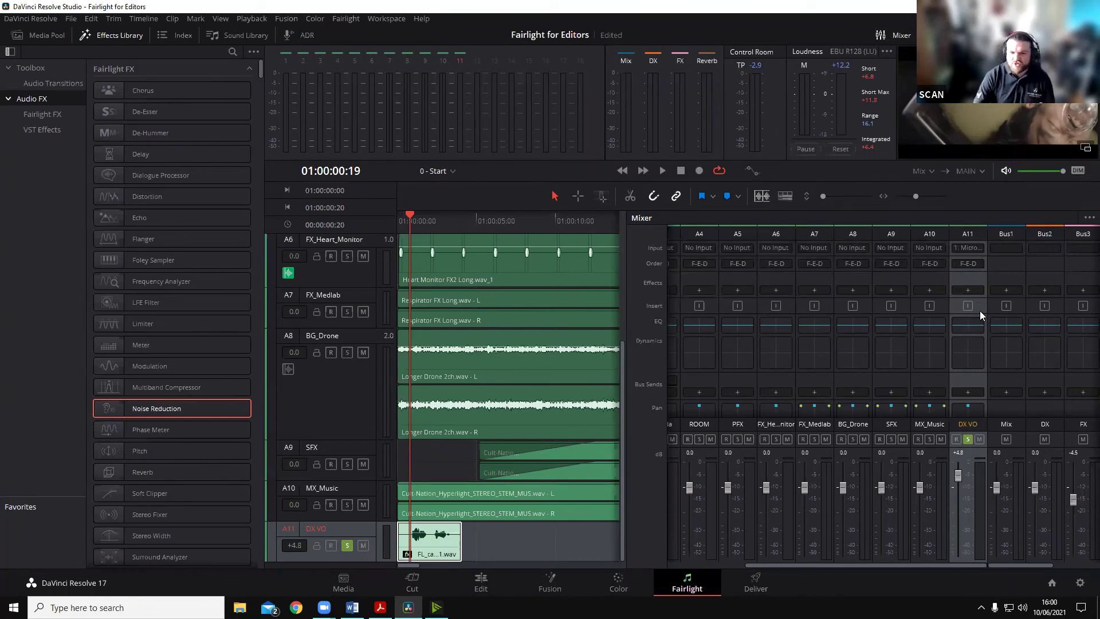
pyautogui.click(1077, 34)
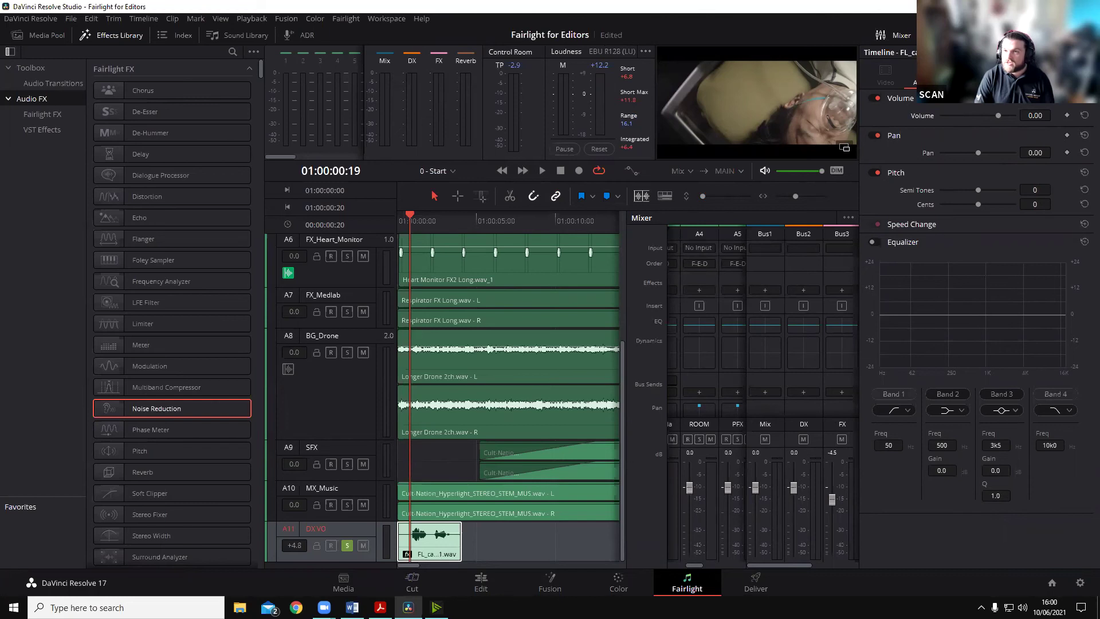
pyautogui.click(948, 75)
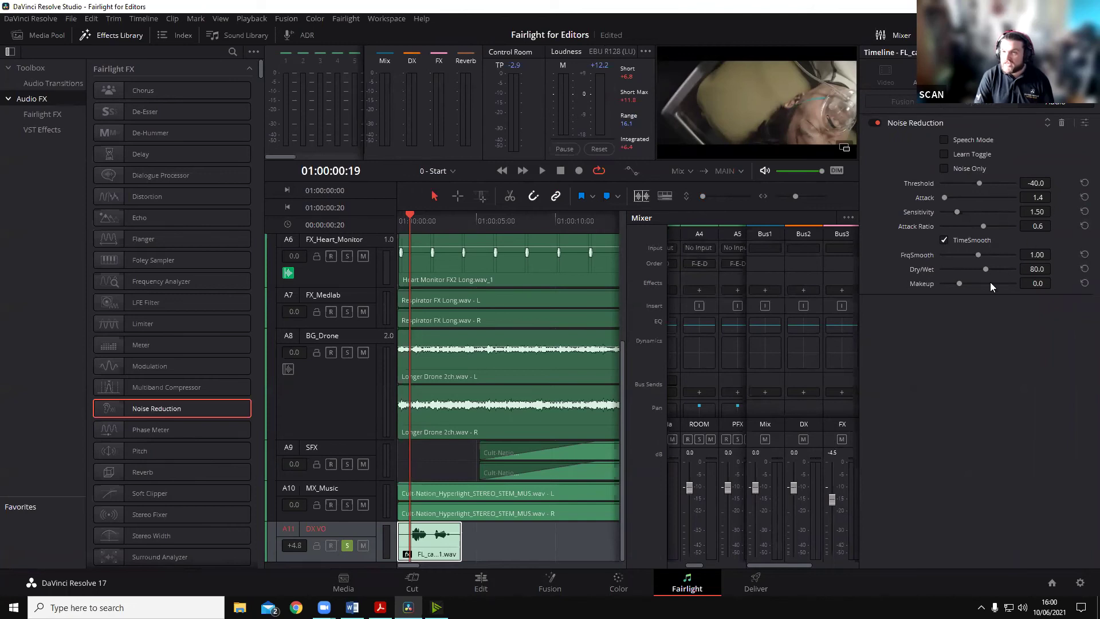
pyautogui.click(1082, 128)
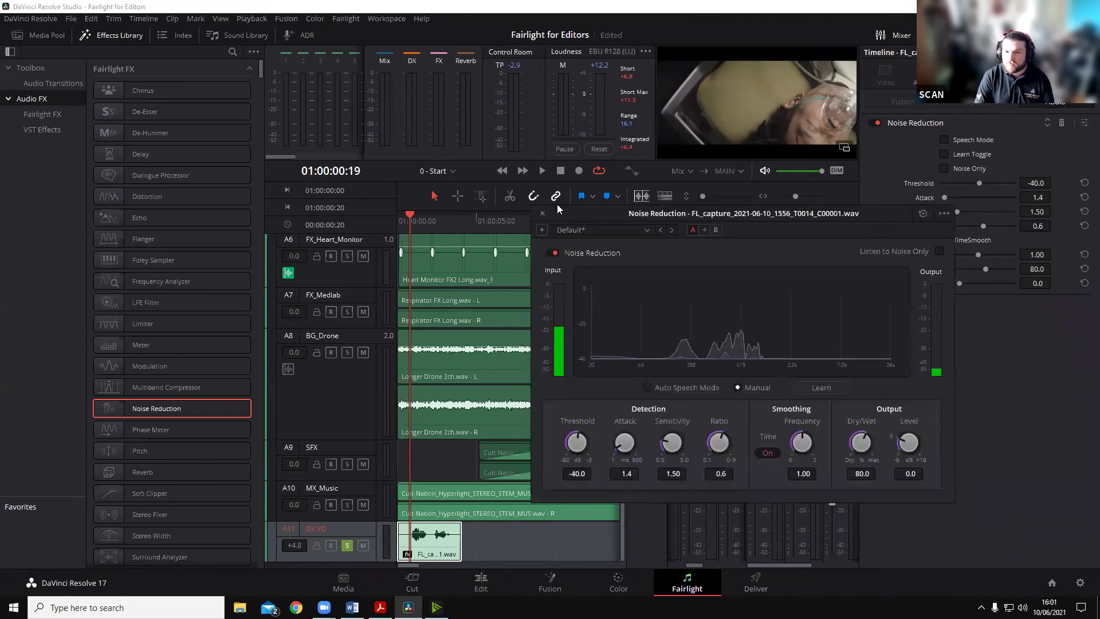
# Step: Close the Noise Reduction window, hide the Inspector and play the DX VO clip from 01:00:00:02
pyautogui.click(543, 213)
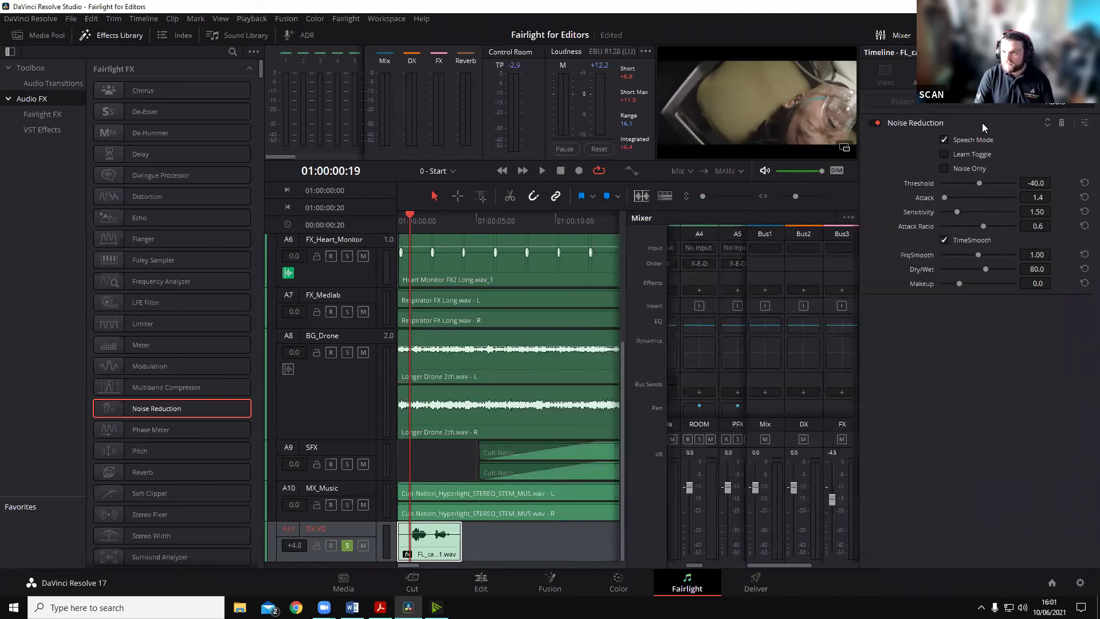
pyautogui.click(1077, 35)
pyautogui.click(400, 224)
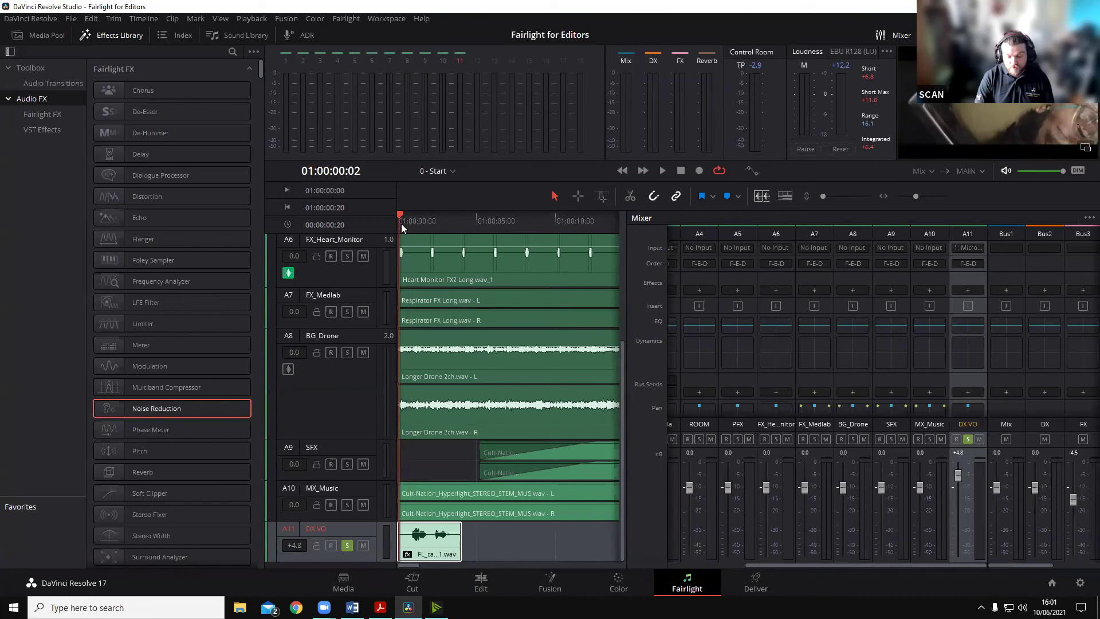
pyautogui.press('space')
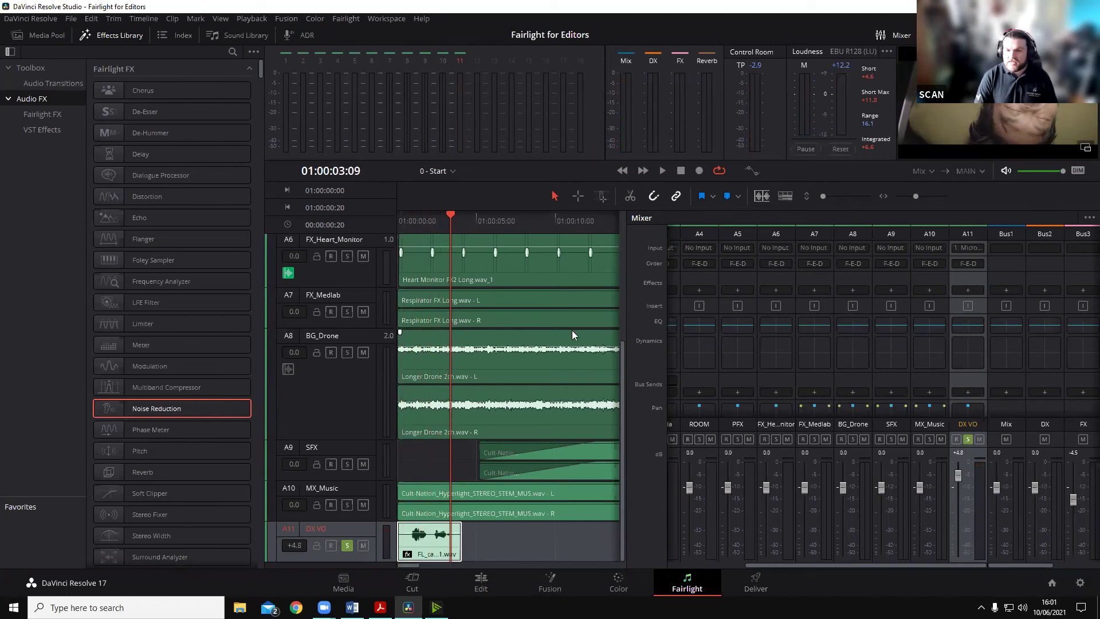
# Step: Boost Band 3 of the DX VO track's equalizer to +20 dB at 209 Hz and move the window off the timeline
pyautogui.doubleClick(962, 330)
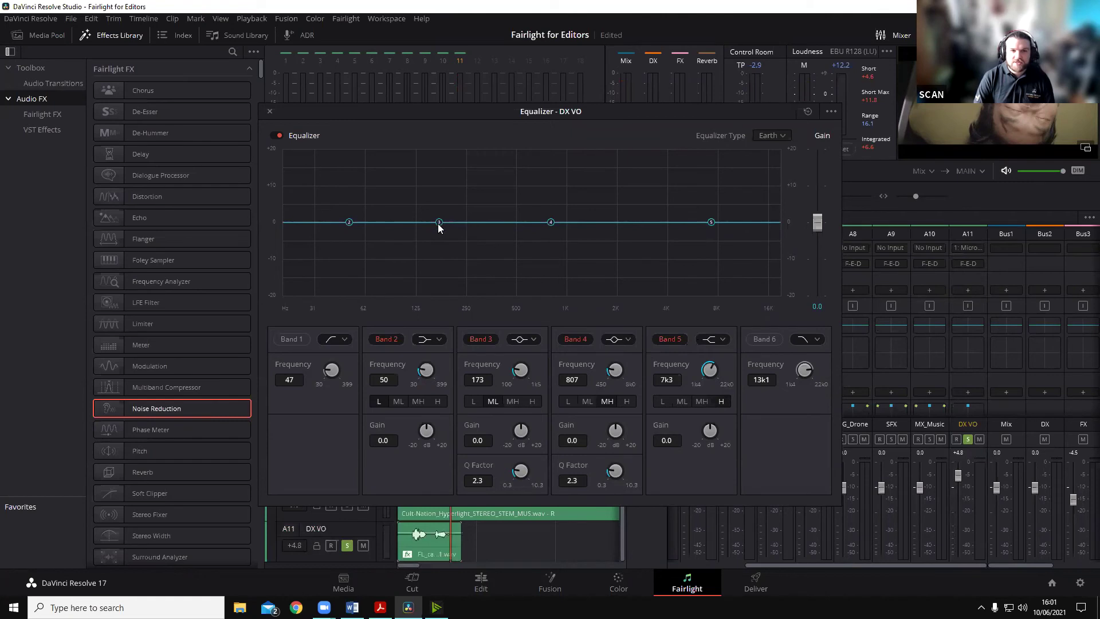
pyautogui.moveTo(437, 227); pyautogui.dragTo(449, 160)
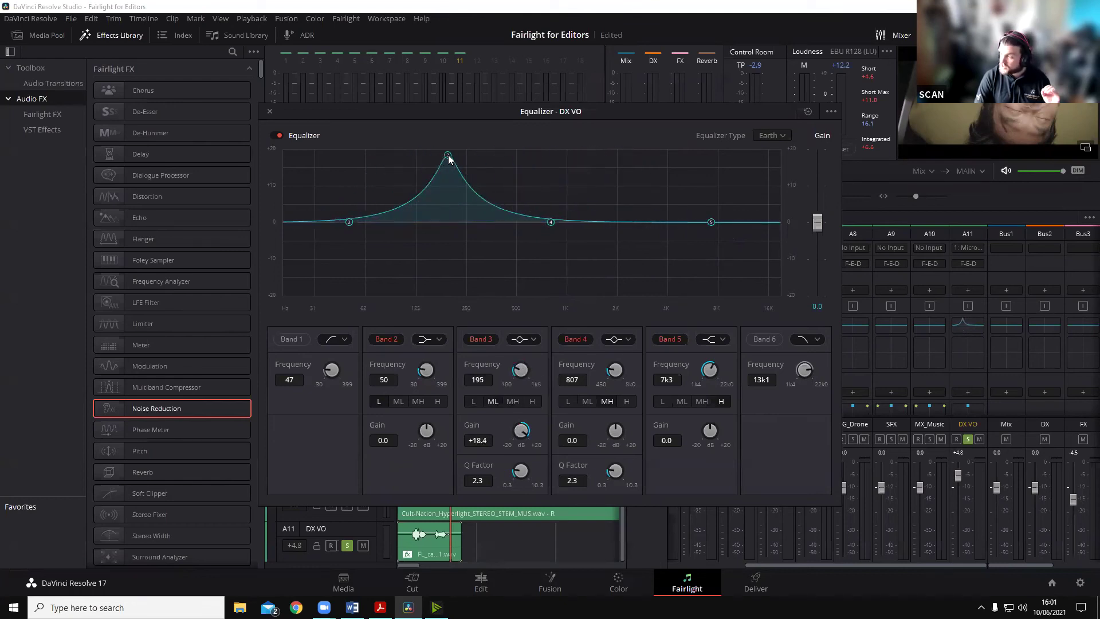
pyautogui.moveTo(430, 153); pyautogui.dragTo(815, 133)
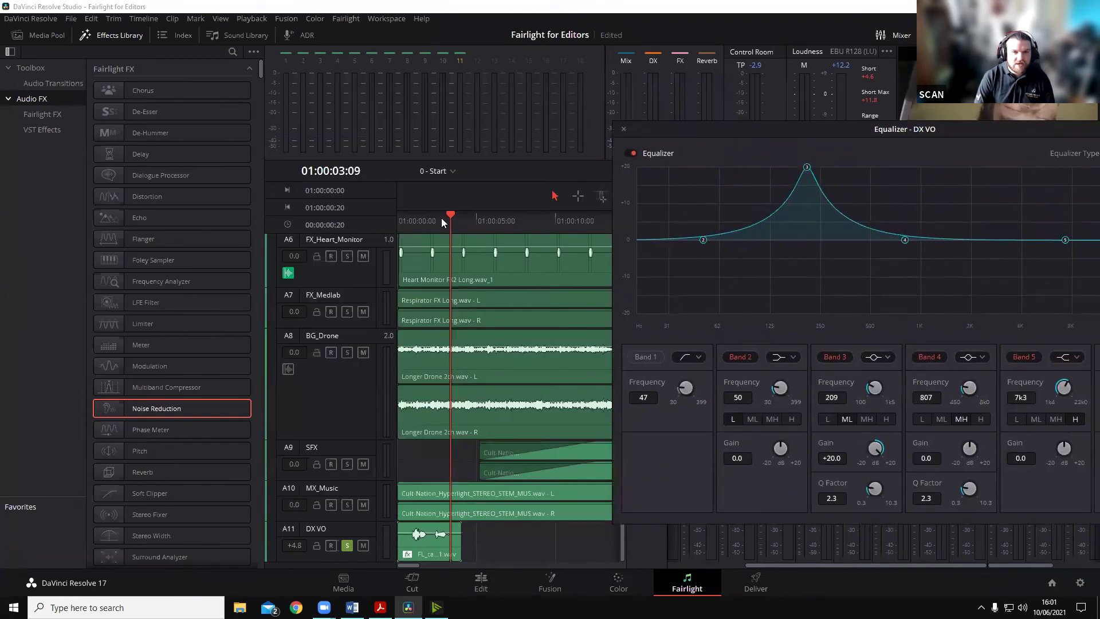
# Step: Mark the spoken part of the DX VO clip with an in point at 01:00:00:19 and an out point at 01:00:03:10
pyautogui.press('space')
pyautogui.press('space')
pyautogui.press('o')
pyautogui.moveTo(441, 219); pyautogui.dragTo(409, 219)
pyautogui.press('o')
pyautogui.click(459, 222)
pyautogui.press('o')
pyautogui.press('i')
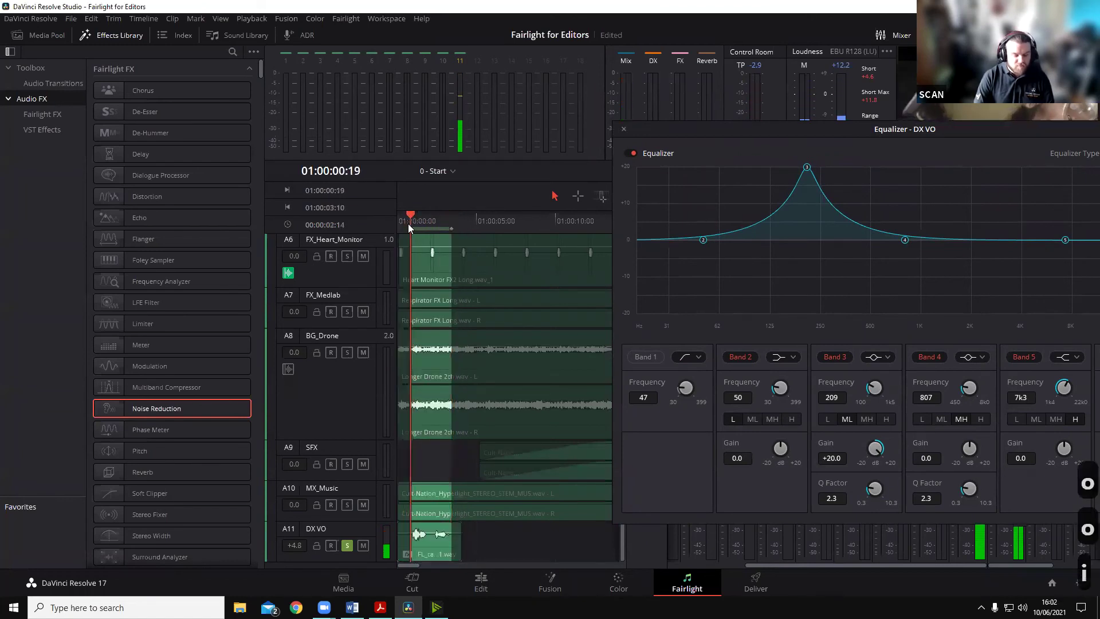
# Step: Loop the marked range and pull the DX VO equalizer's Band 3 down to -20 dB at 167 Hz
pyautogui.hotkey('ctrl', 's')
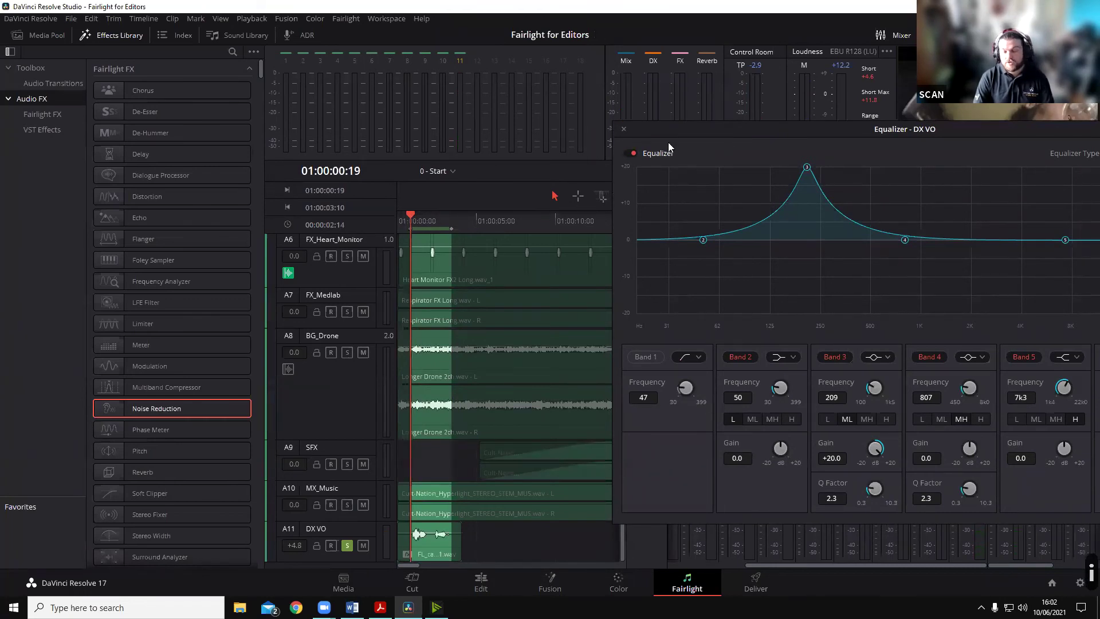
pyautogui.hotkey('alt', '/')
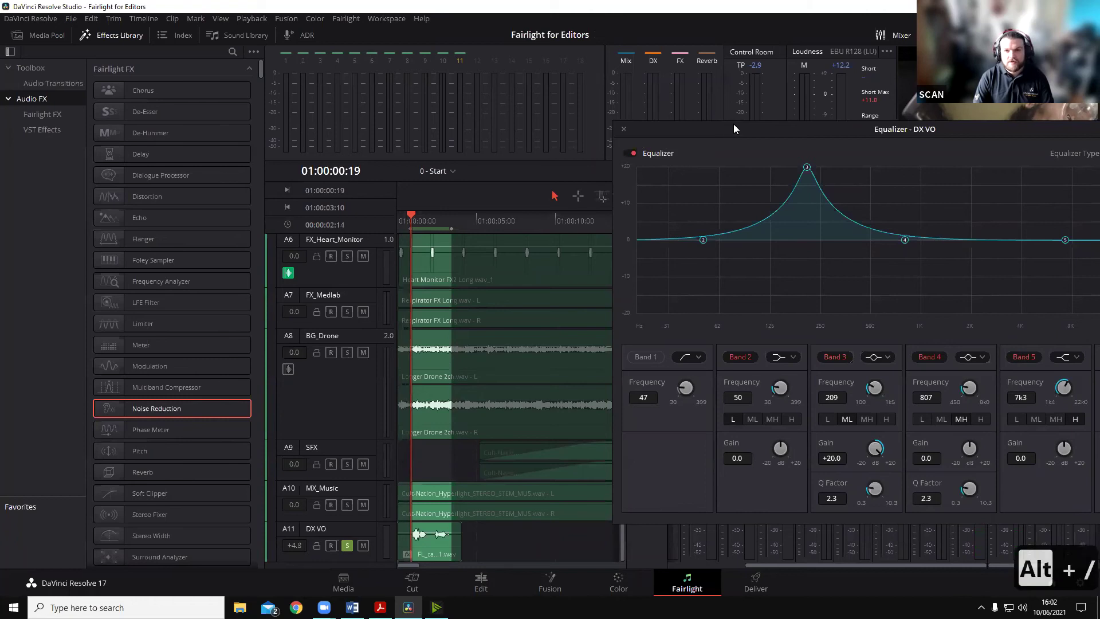
pyautogui.moveTo(733, 124); pyautogui.dragTo(492, 140)
pyautogui.moveTo(545, 187); pyautogui.dragTo(549, 331)
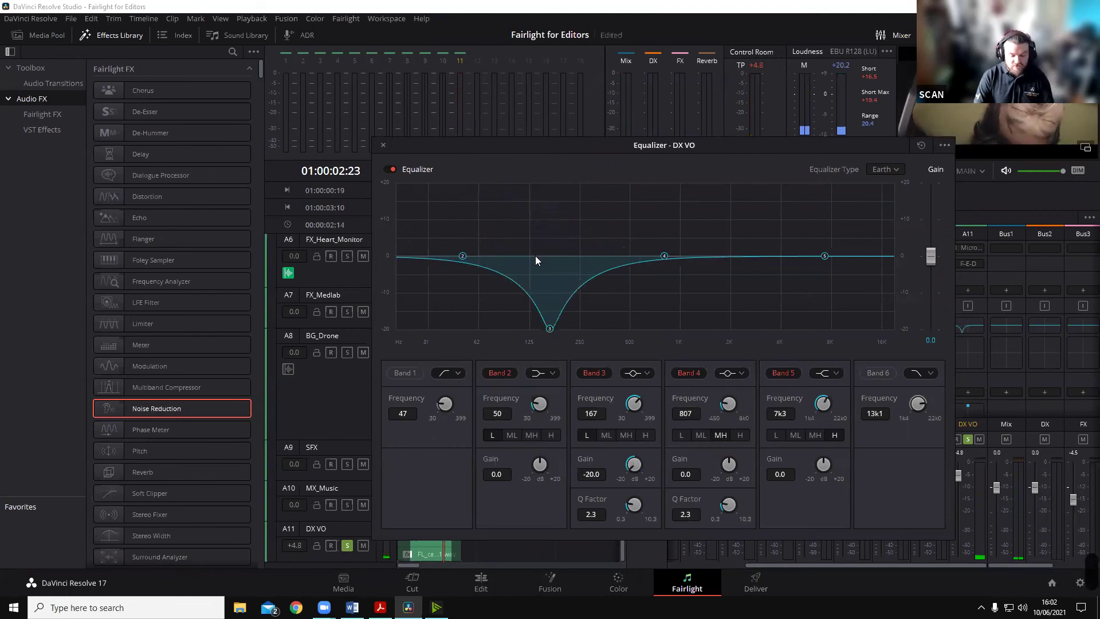
# Step: Play the marked range with the DX VO equalizer on and bypassed, re-enable it and close its window
pyautogui.hotkey('alt', '/')
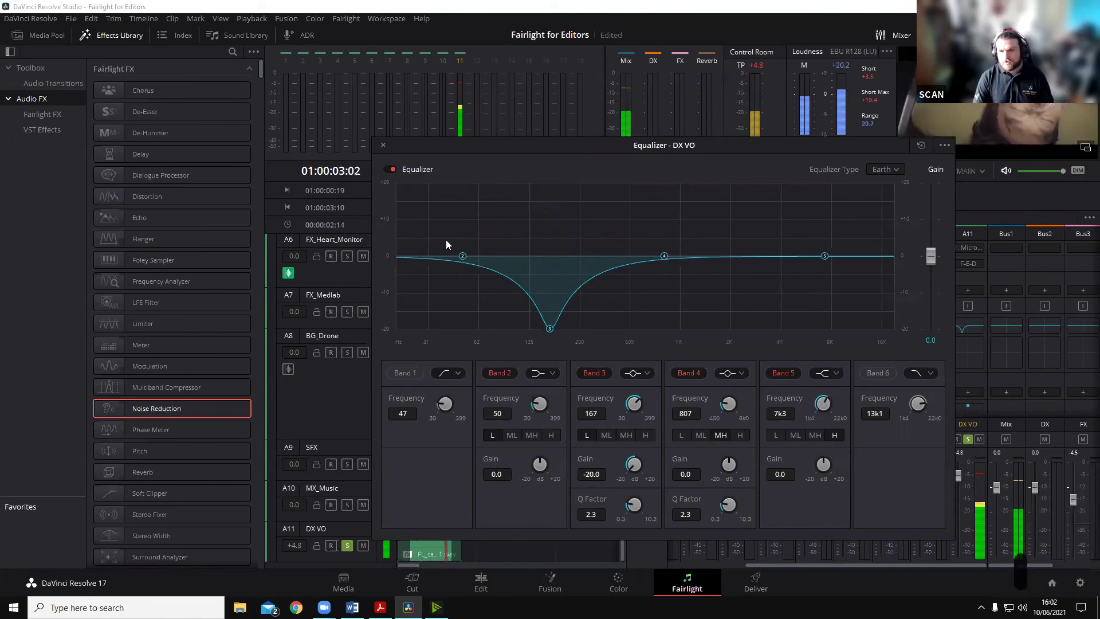
pyautogui.click(389, 169)
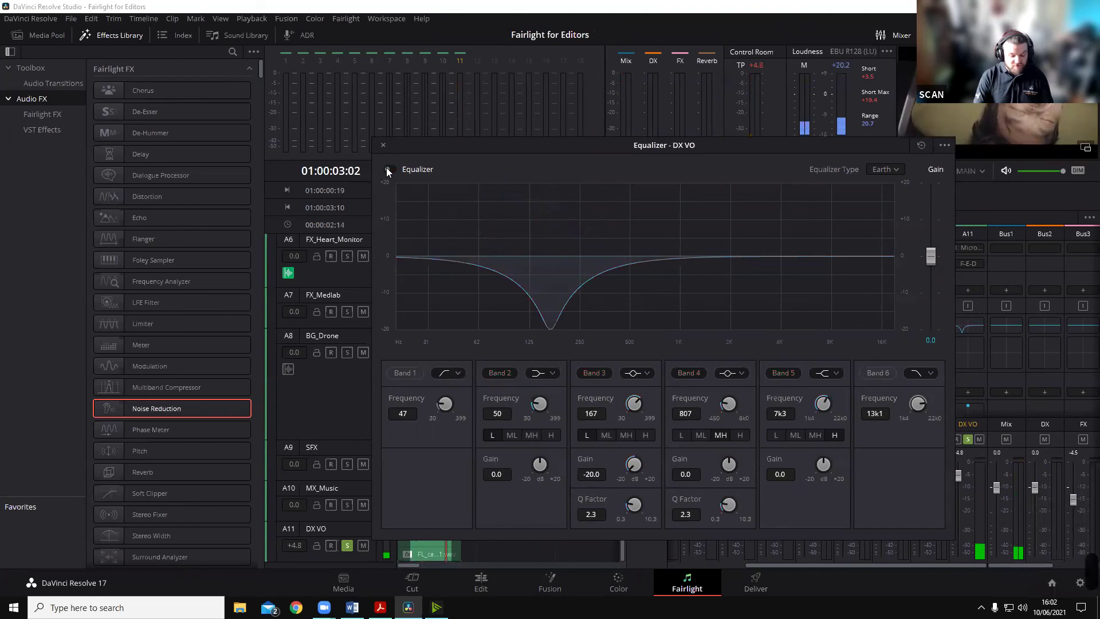
pyautogui.hotkey('alt', '/')
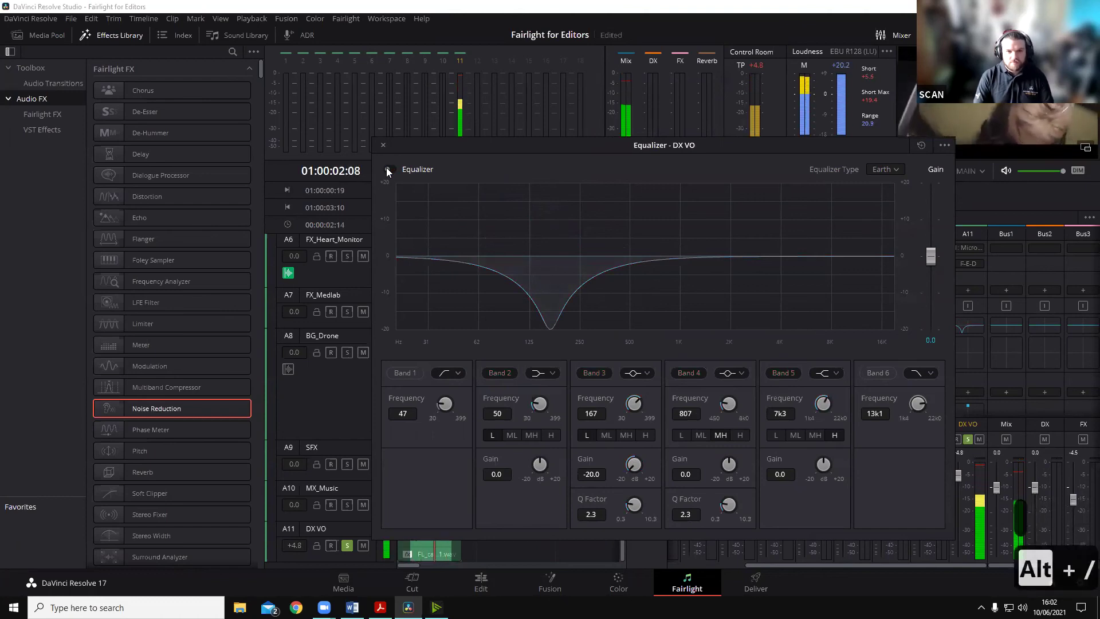
pyautogui.click(388, 169)
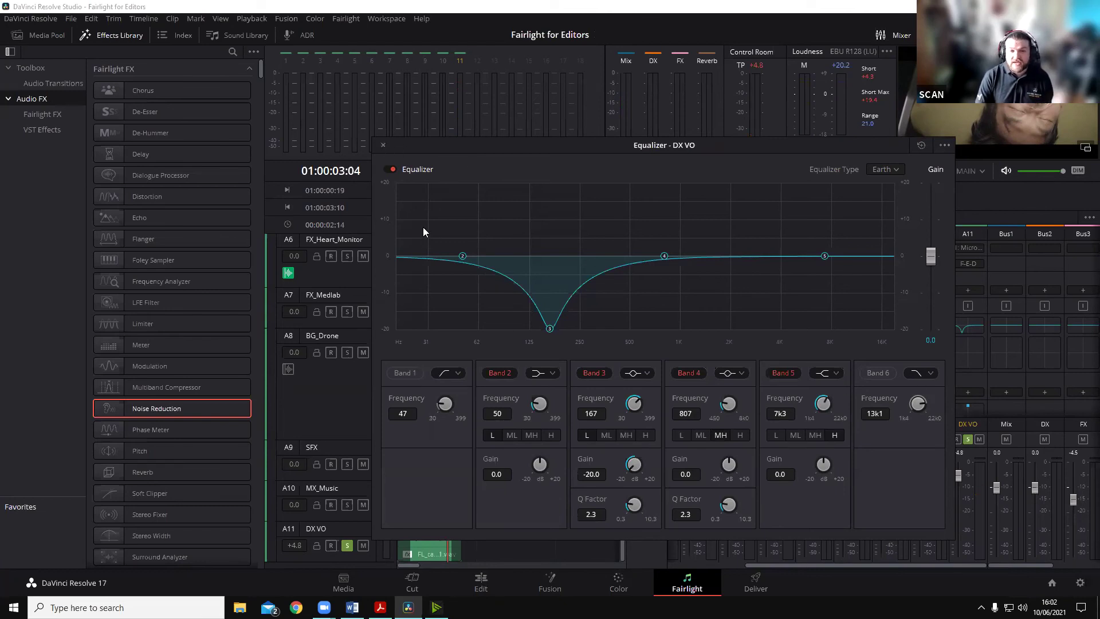
pyautogui.click(381, 147)
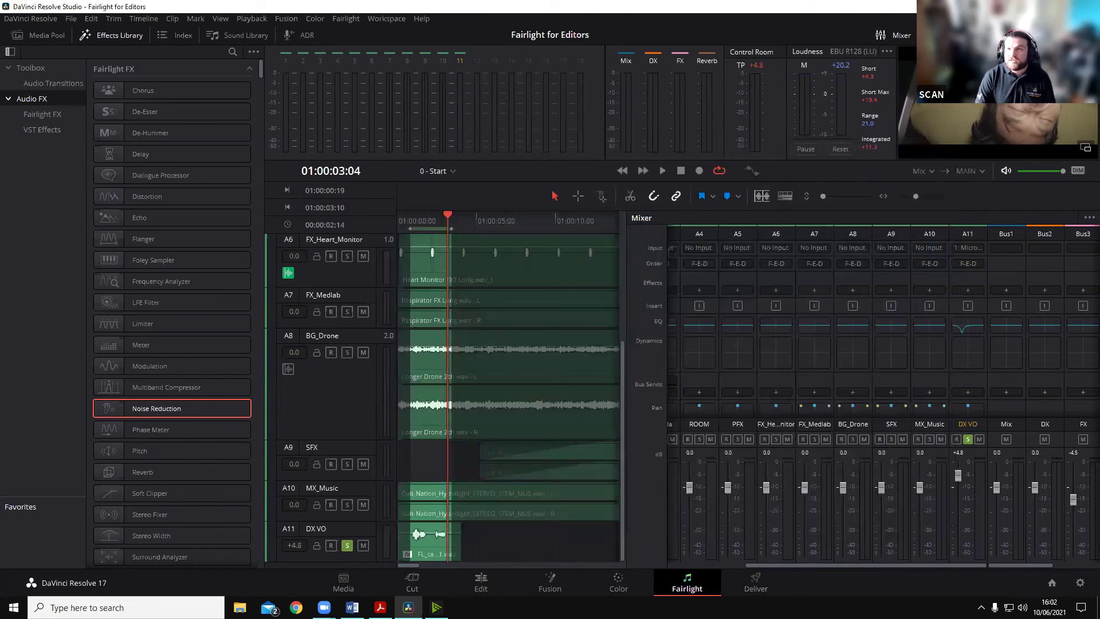
# Step: View the DX VO clip's audio settings in the Inspector and hide the Inspector again
pyautogui.click(1077, 35)
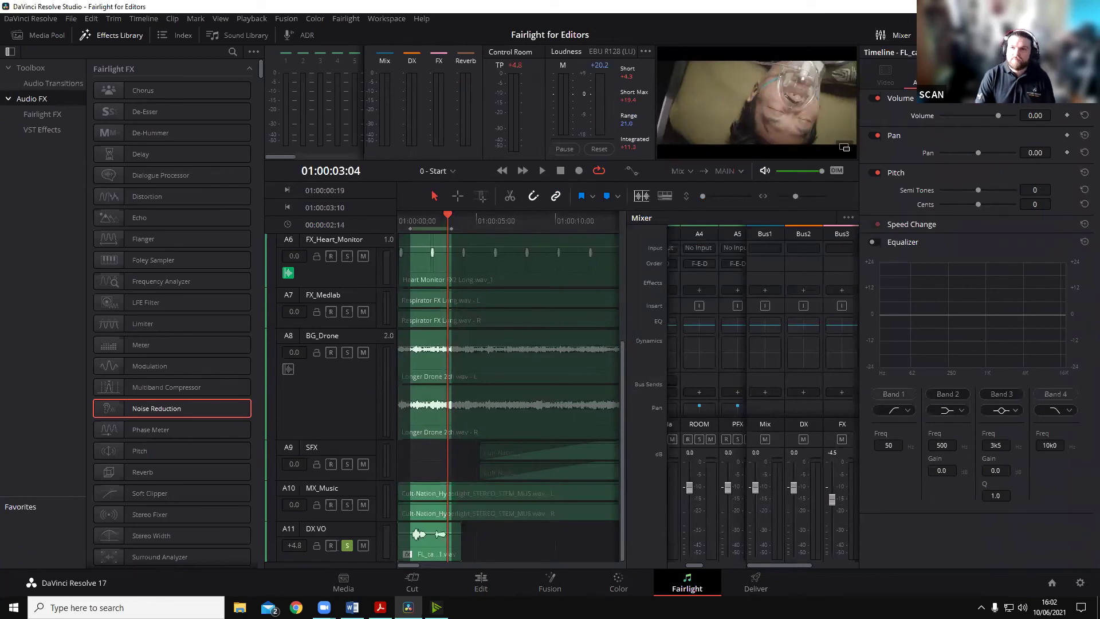
pyautogui.click(1077, 34)
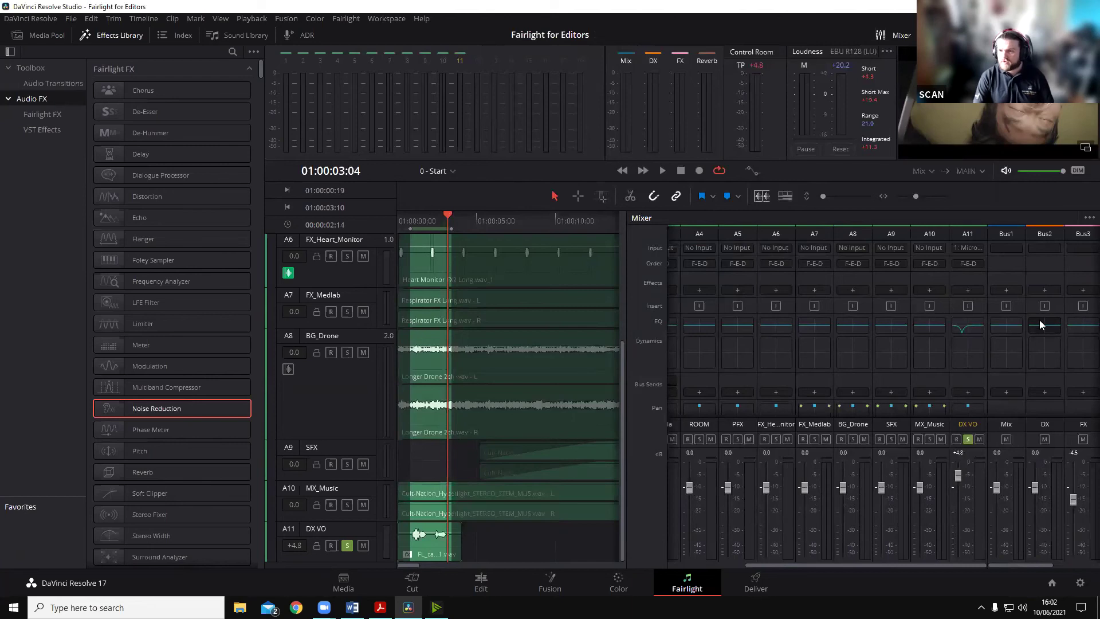
pyautogui.moveTo(1002, 567); pyautogui.dragTo(957, 588)
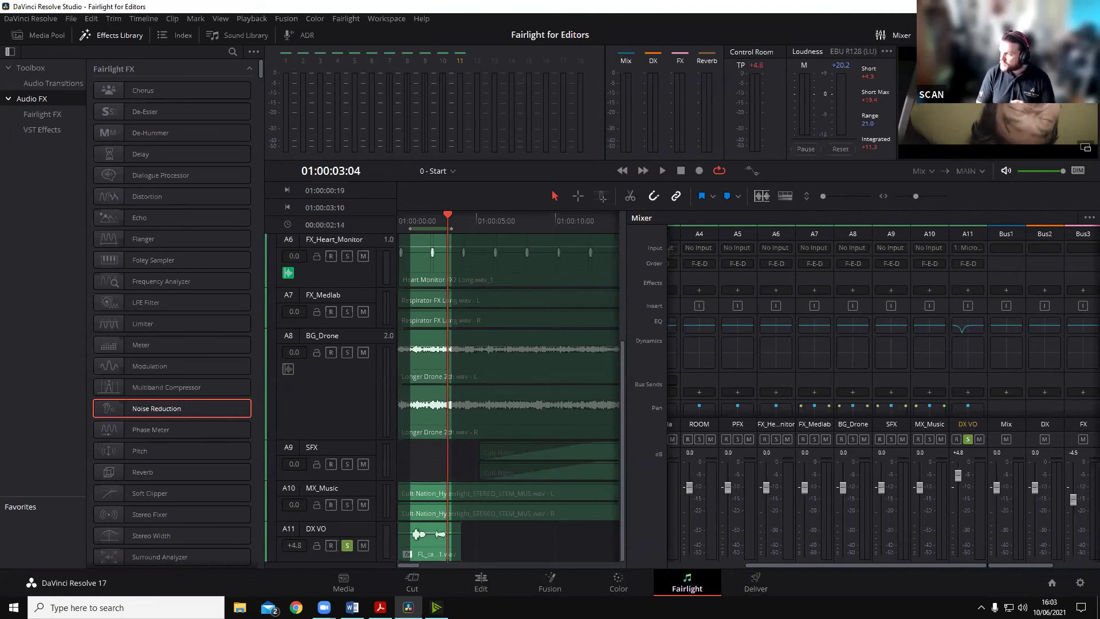
# Step: Switch to the Deliver page and choose the Pro Tools render preset
pyautogui.click(742, 586)
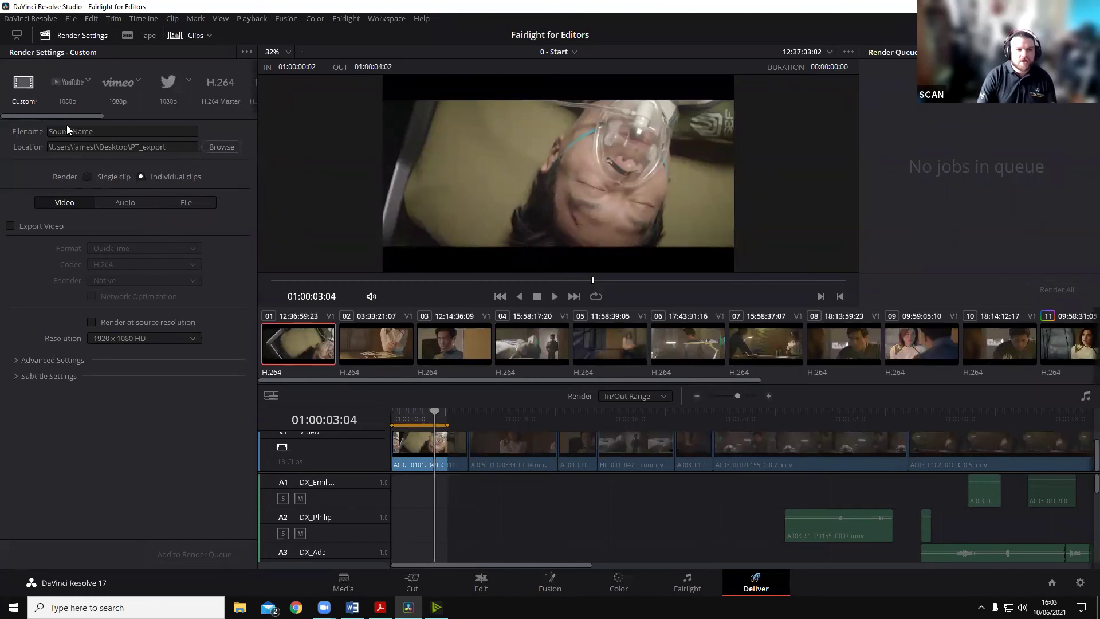
pyautogui.moveTo(64, 121); pyautogui.dragTo(229, 109)
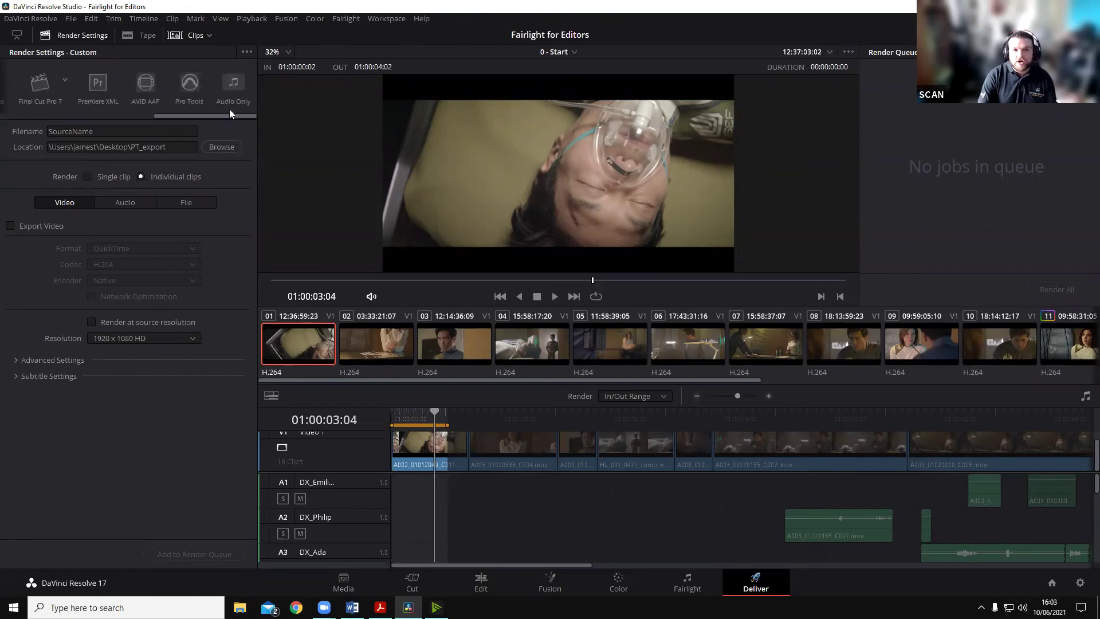
pyautogui.click(194, 88)
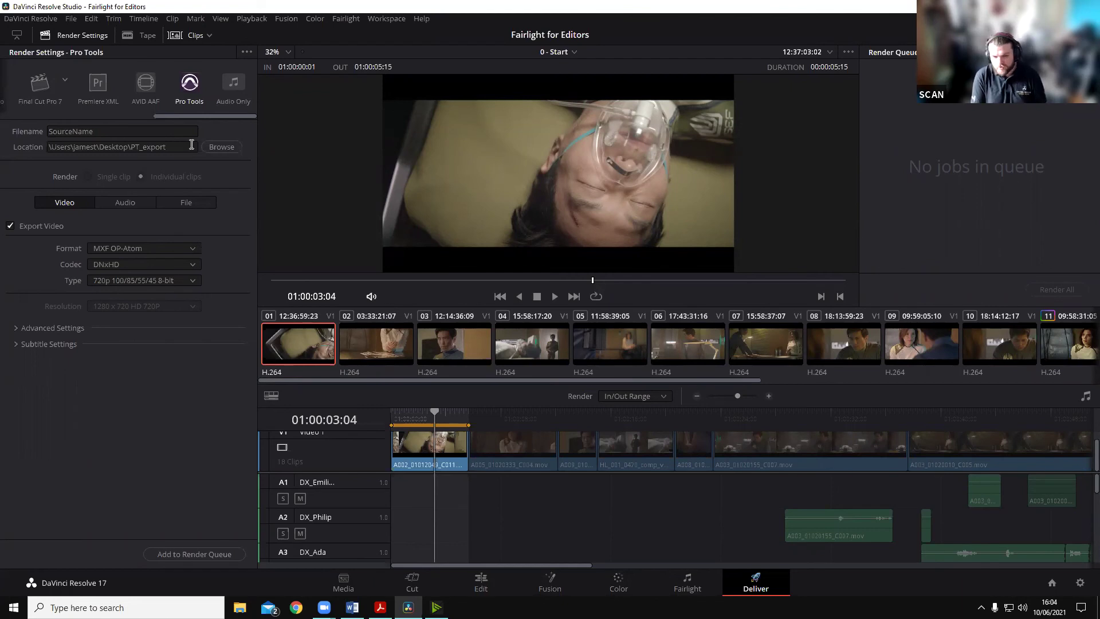
# Step: Choose the Audio Only render preset and set its audio format to Wave
pyautogui.click(222, 96)
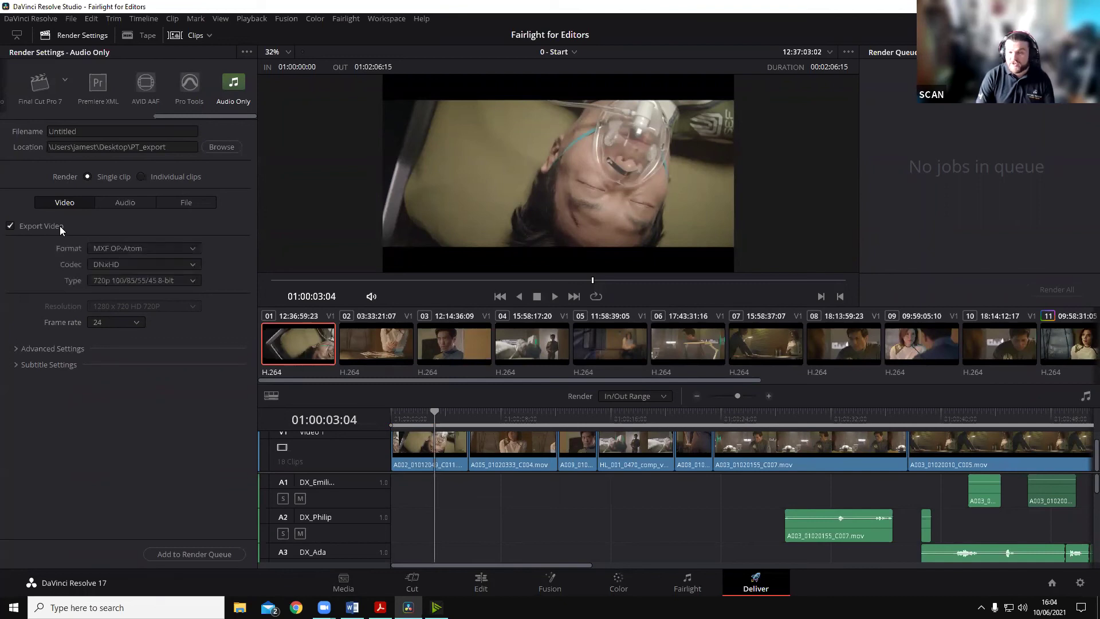
pyautogui.click(109, 202)
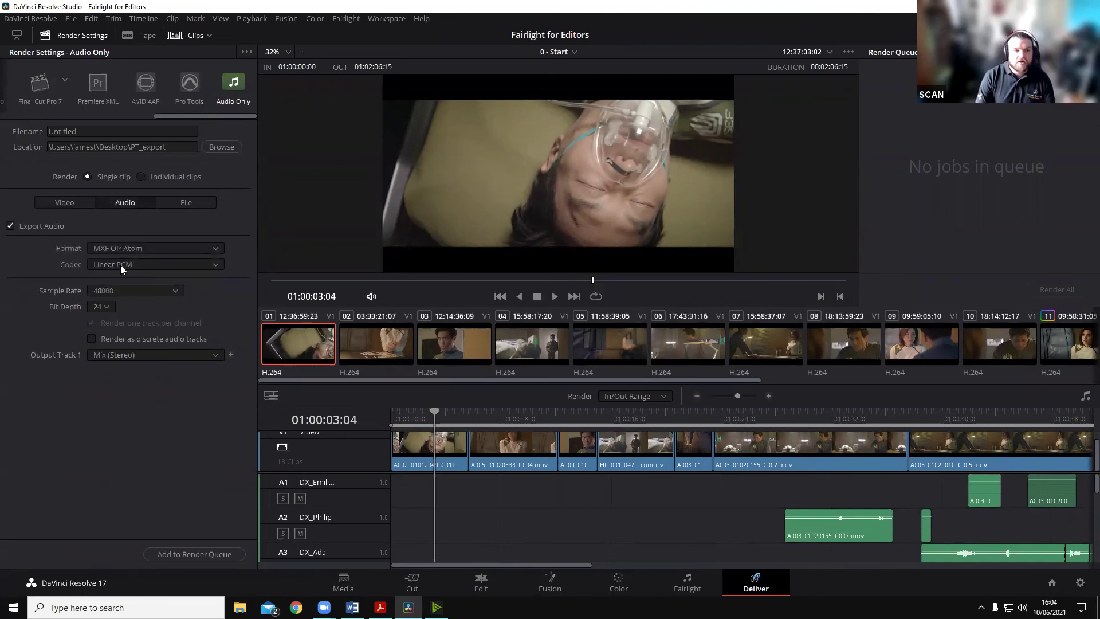
pyautogui.click(126, 251)
pyautogui.click(125, 314)
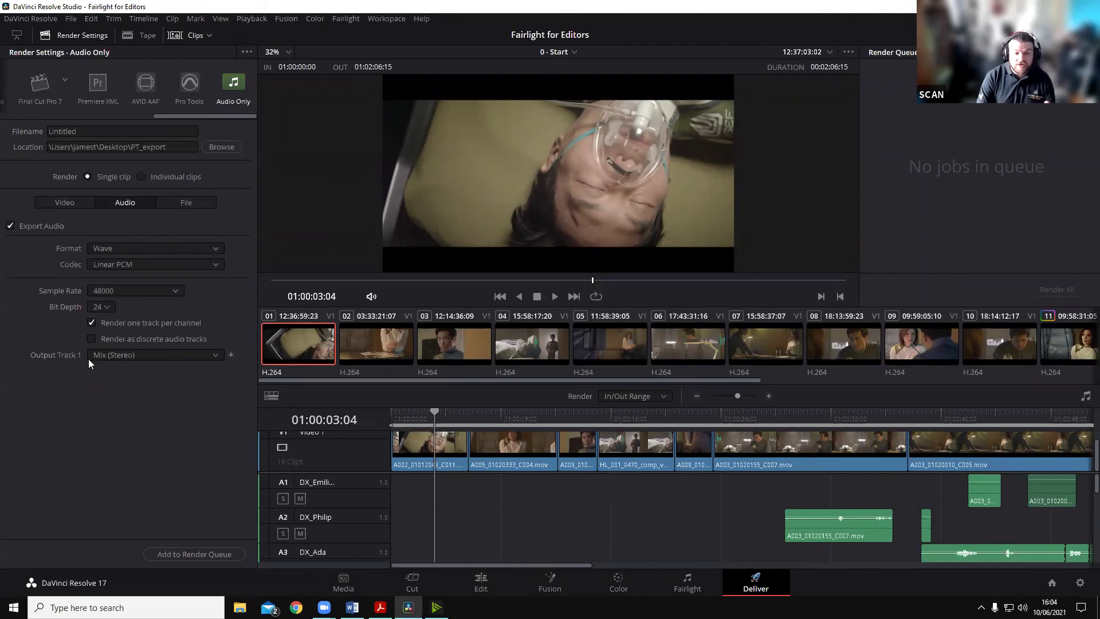
# Step: Assign Mix (Stereo) to Output Track 1 and add Output Track 2 with DX (Stereo)
pyautogui.click(112, 357)
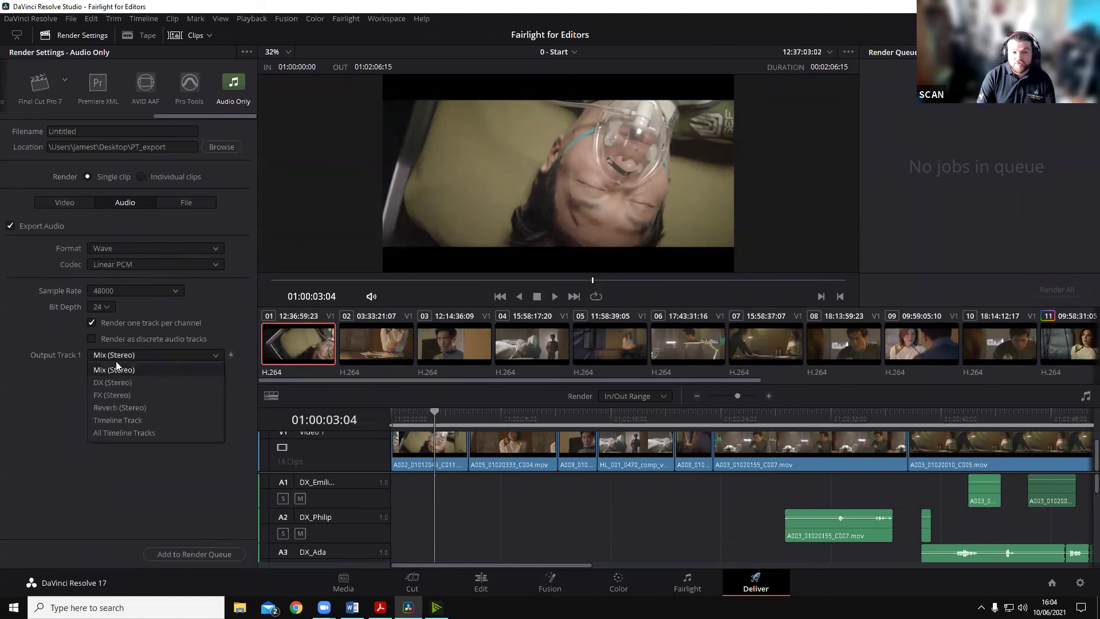
pyautogui.click(114, 365)
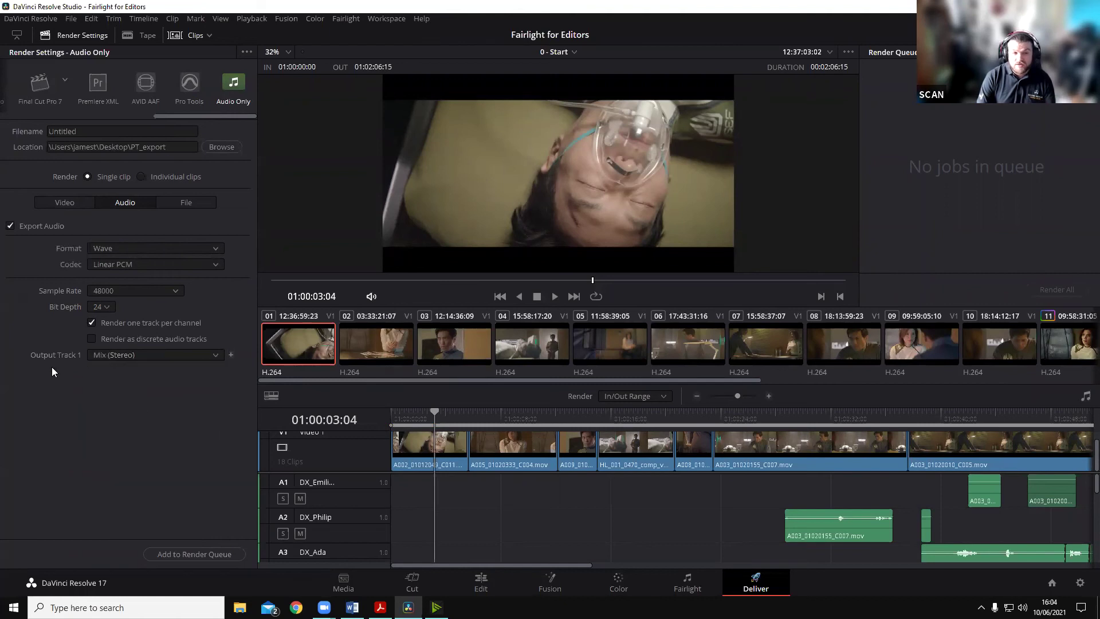
pyautogui.click(230, 355)
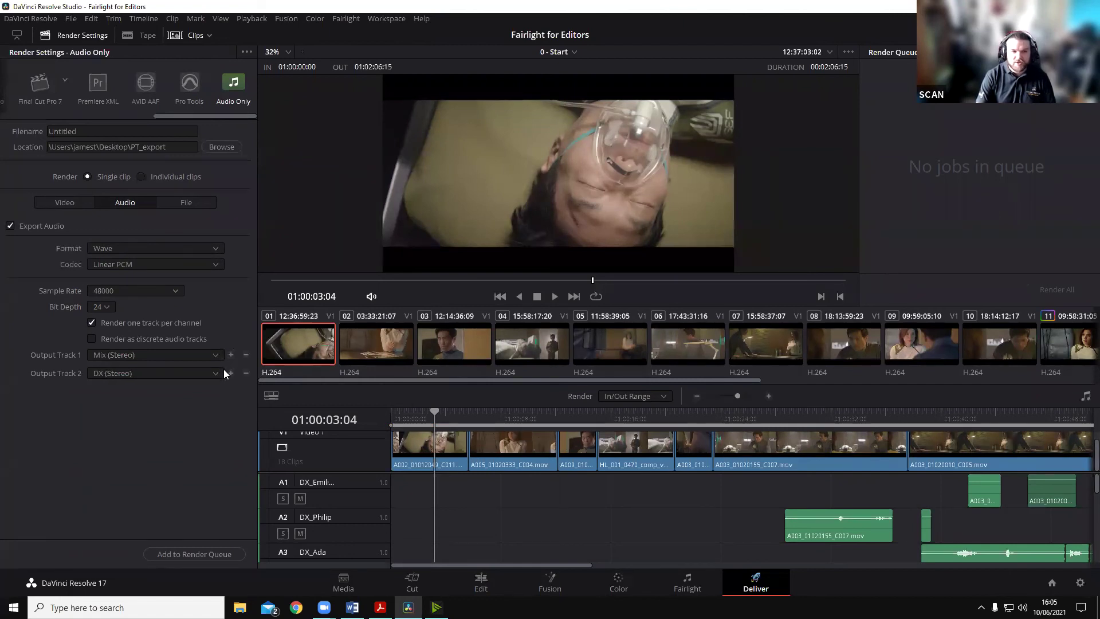
pyautogui.click(195, 376)
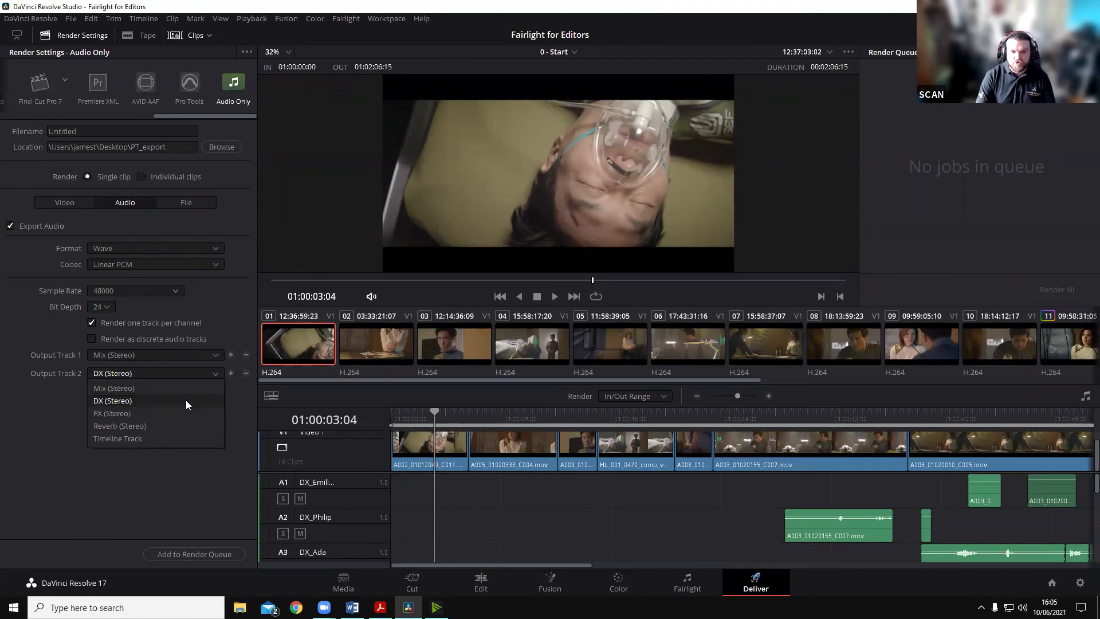
pyautogui.click(184, 403)
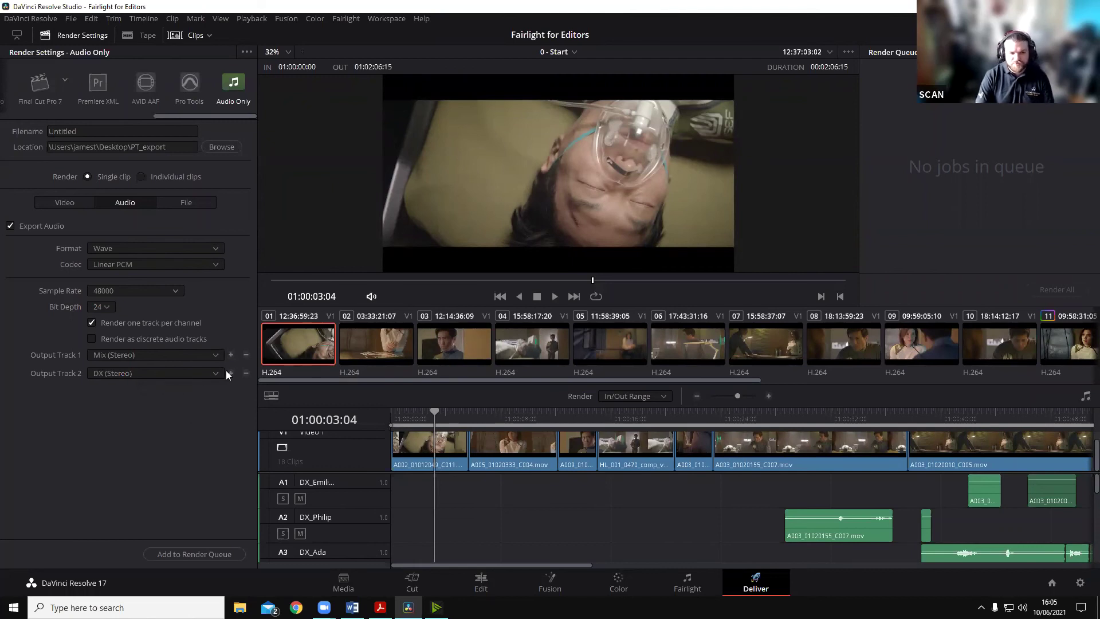
# Step: Add Output Track 3 as a Timeline Track and set its track number to 10
pyautogui.click(230, 371)
pyautogui.click(164, 391)
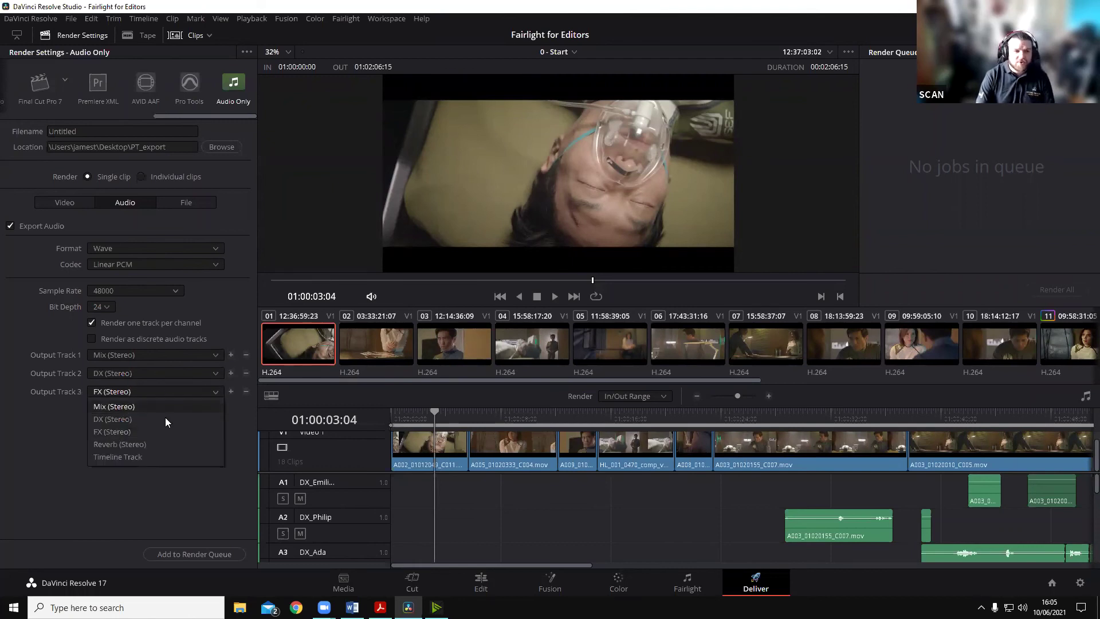
pyautogui.click(161, 456)
pyautogui.scroll(5, 98, 407)
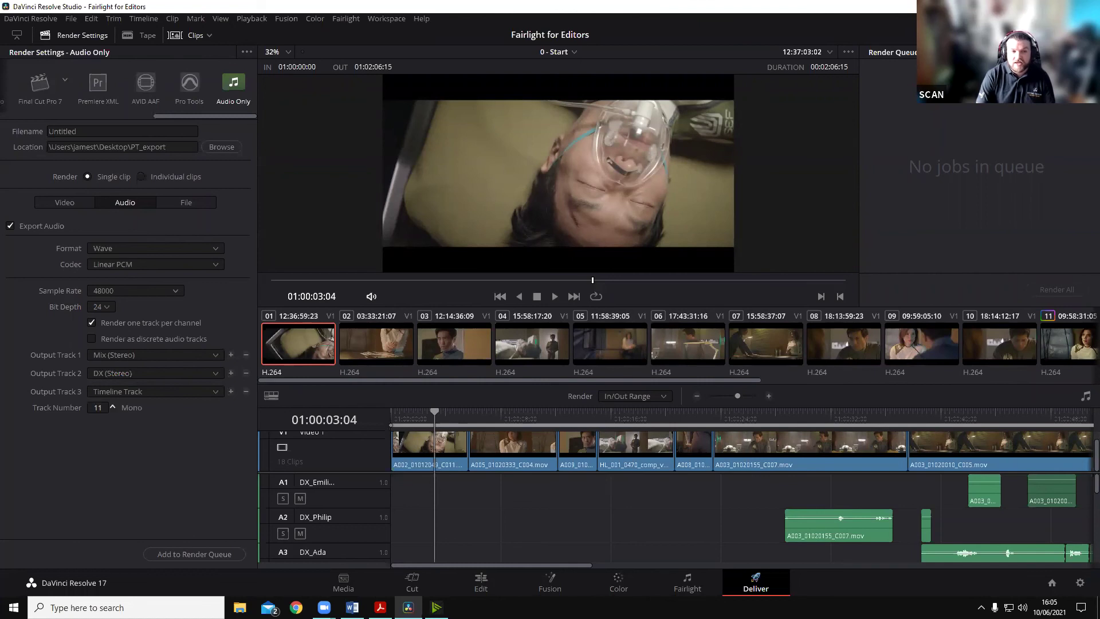
pyautogui.scroll(4, 97, 407)
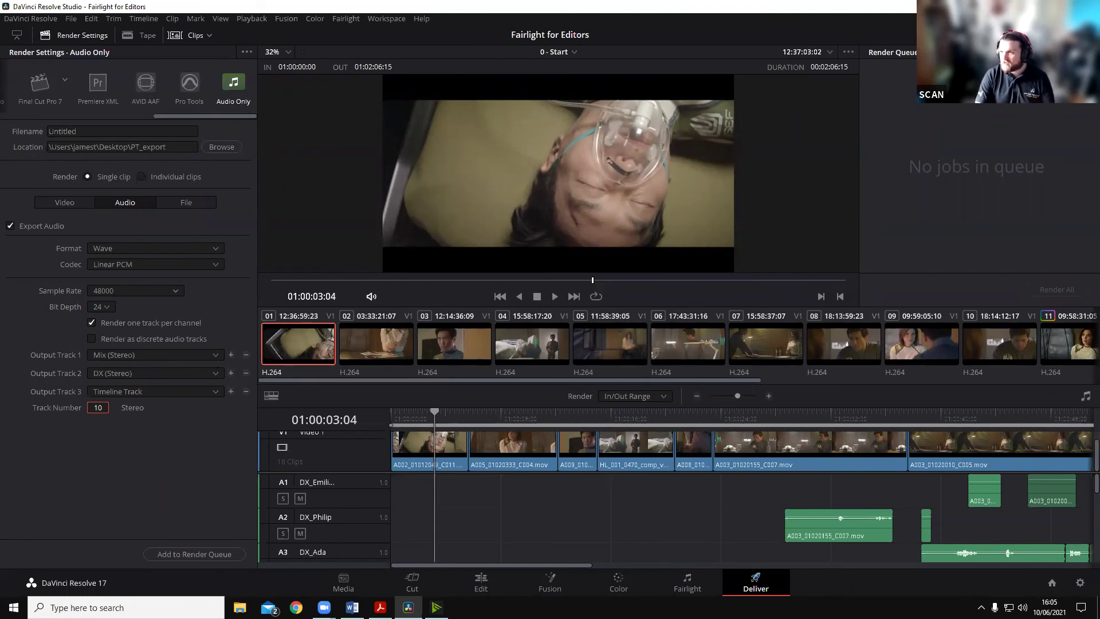
# Step: Return to the Fairlight page, open and close the DX VO equalizer, and open the track's Dynamics window
pyautogui.click(689, 582)
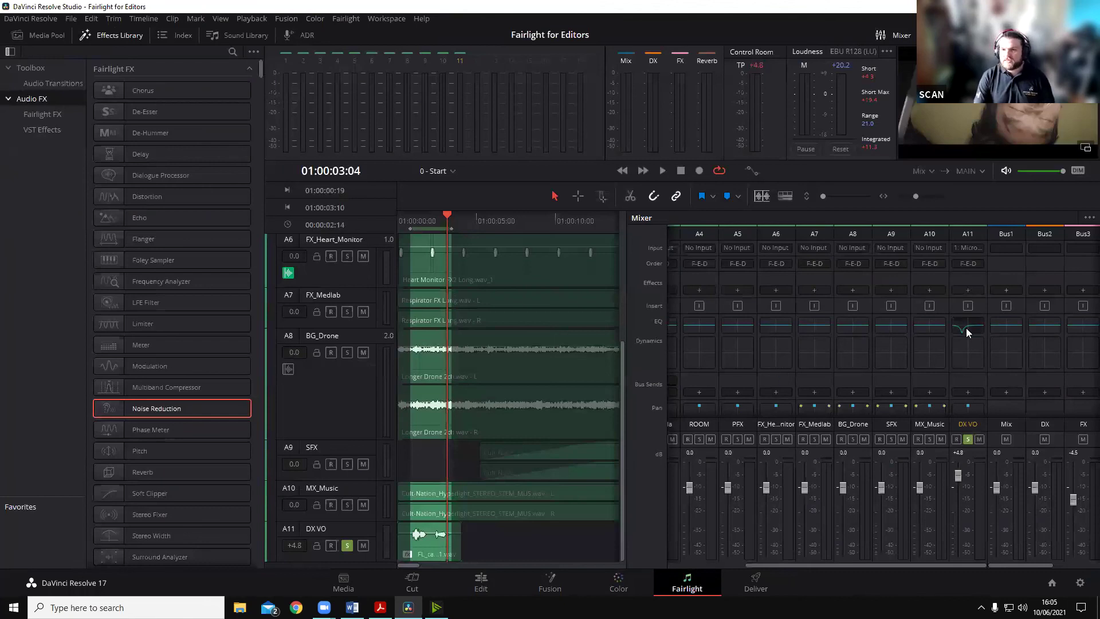
pyautogui.doubleClick(966, 327)
pyautogui.click(381, 145)
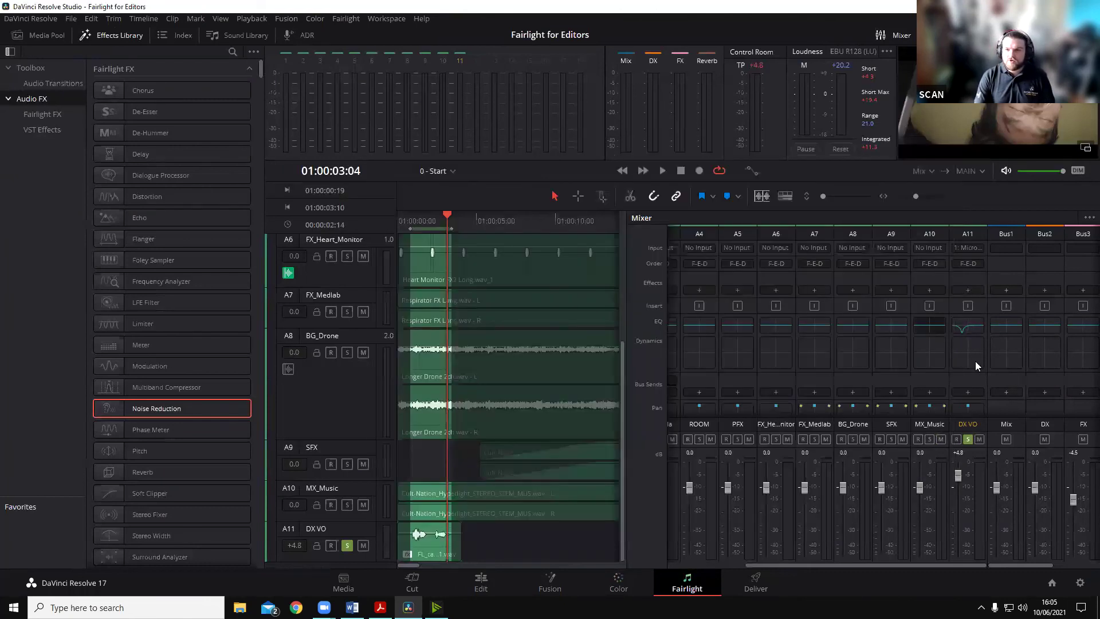
pyautogui.doubleClick(975, 354)
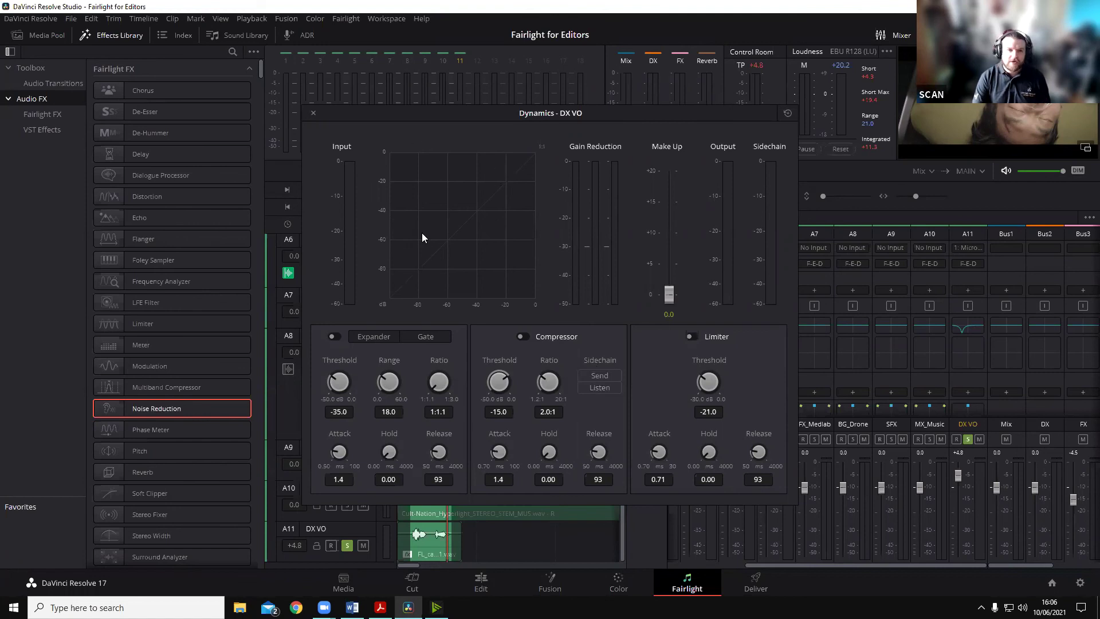
# Step: Close the DX VO Dynamics window, switch to the Edit page and clear the timeline's in and out points
pyautogui.click(312, 114)
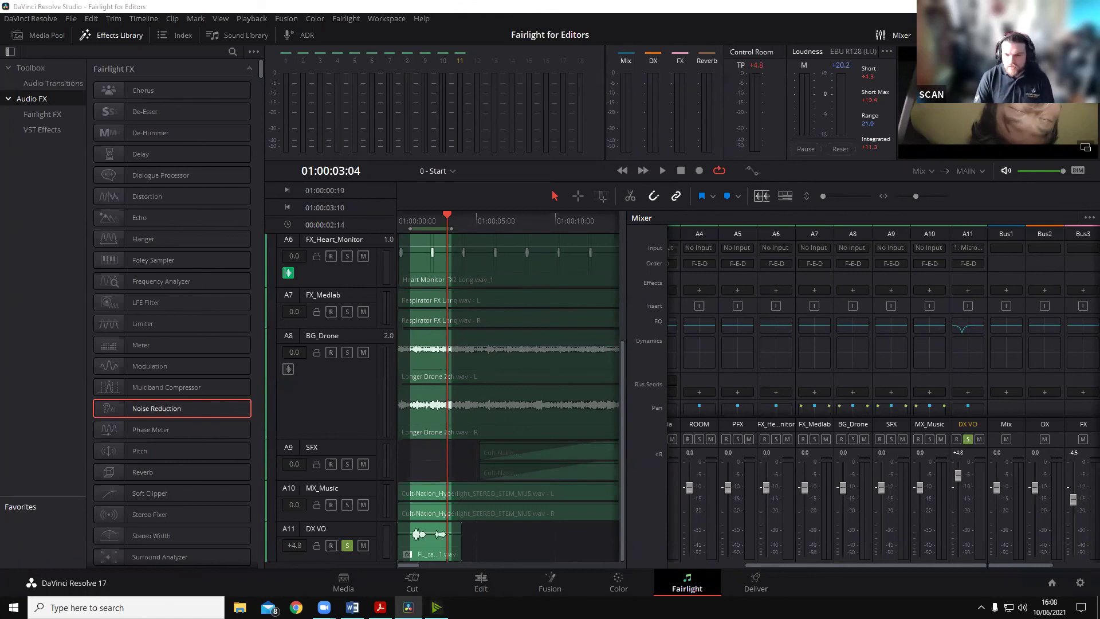
pyautogui.click(466, 590)
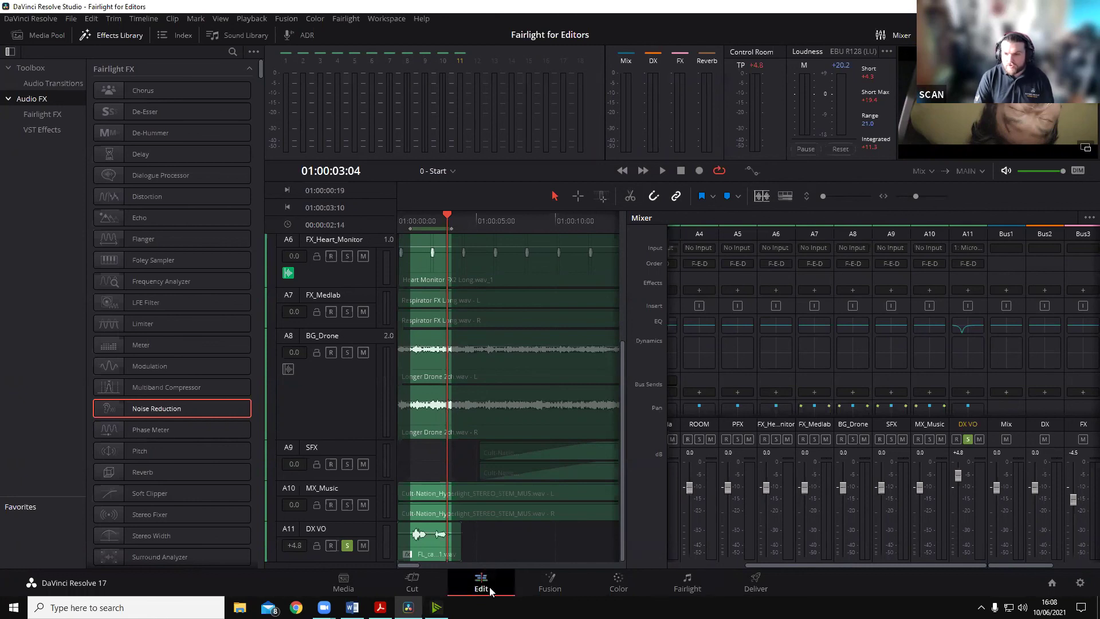
pyautogui.hotkey('alt', 'x')
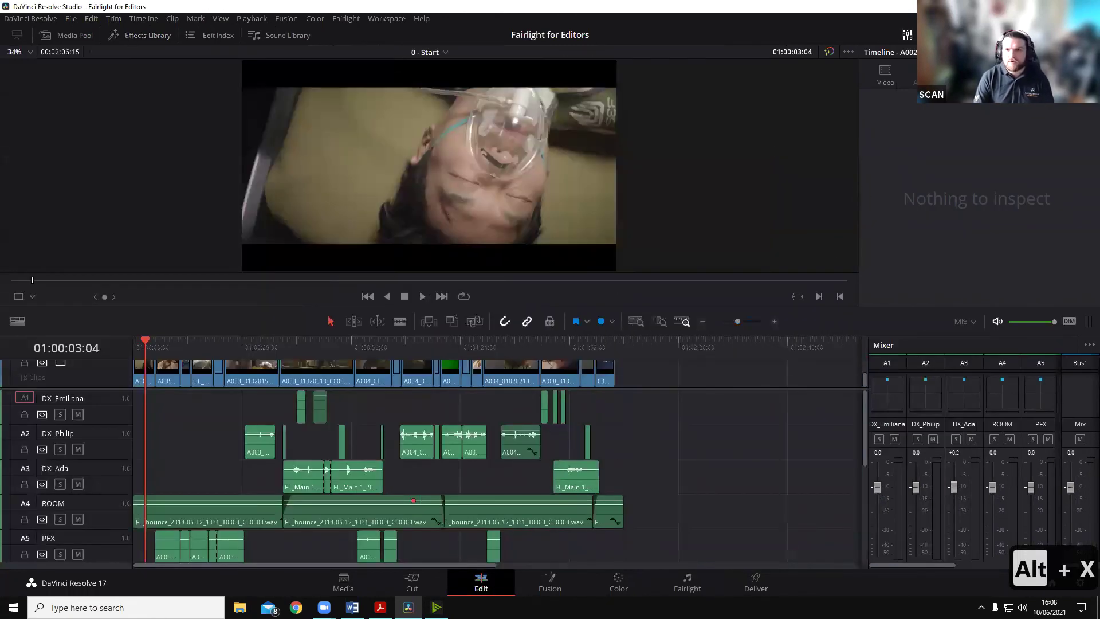
# Step: Show the media pool and display the contents of the Timelines bin
pyautogui.click(66, 35)
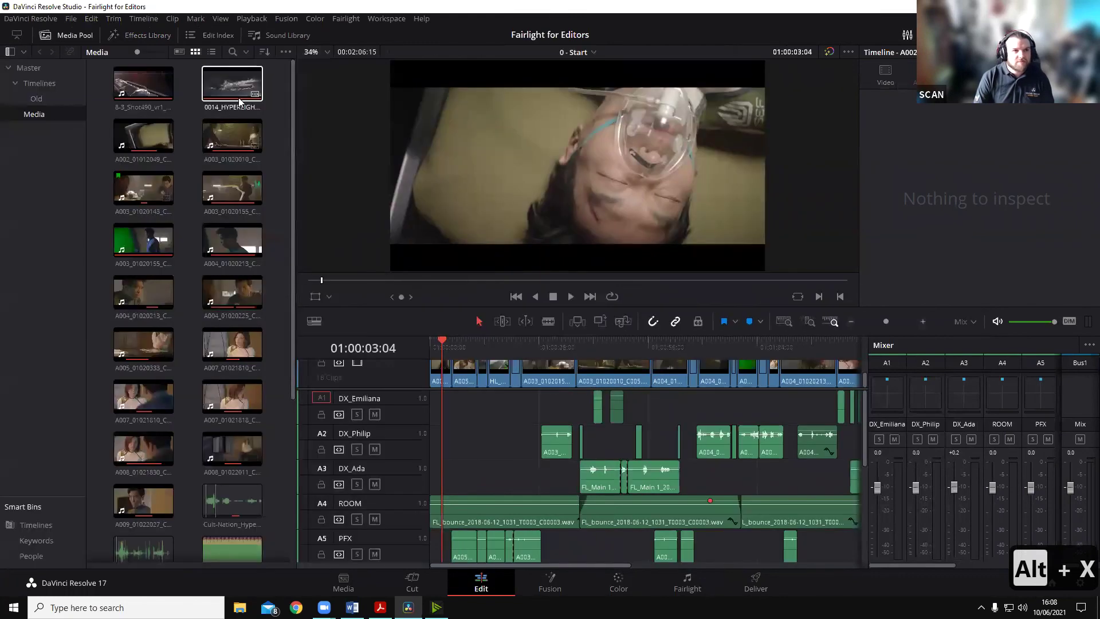
pyautogui.click(265, 52)
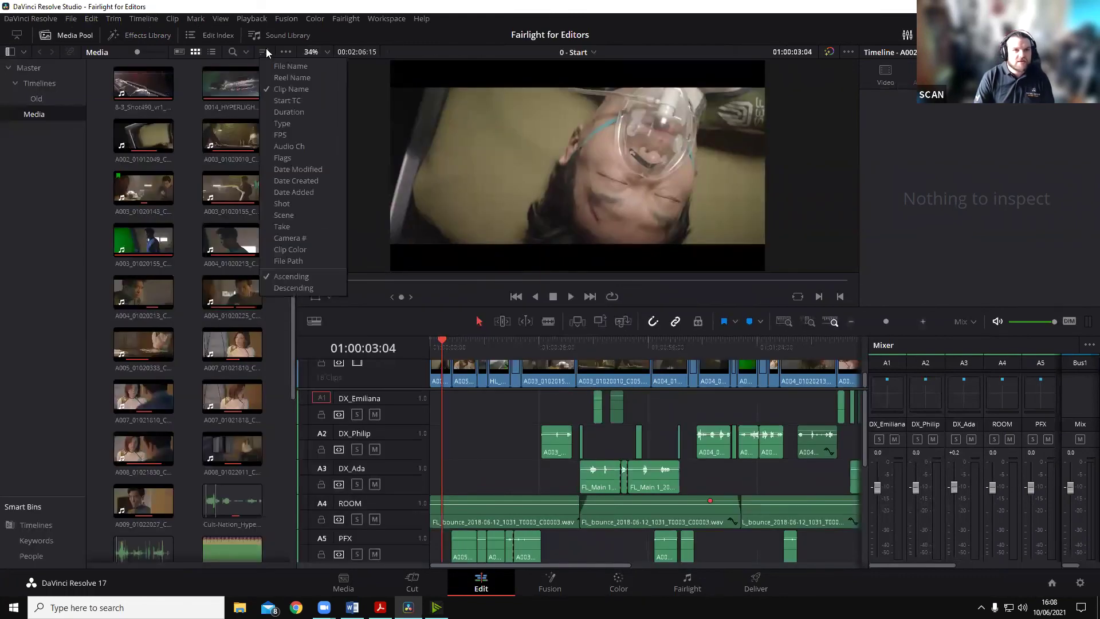
pyautogui.click(398, 42)
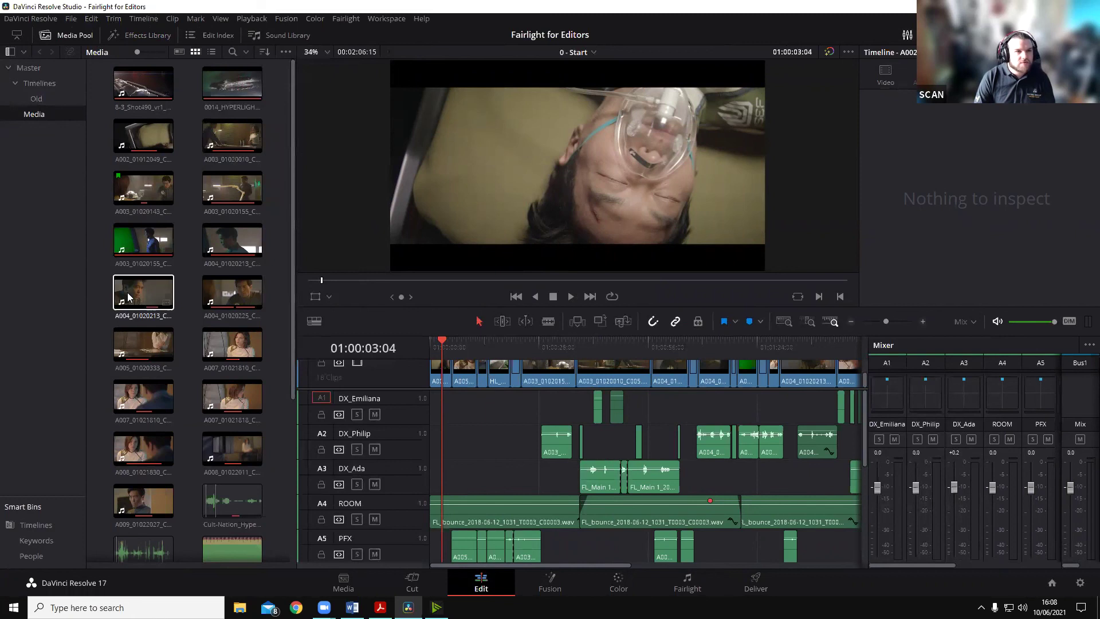
pyautogui.click(33, 81)
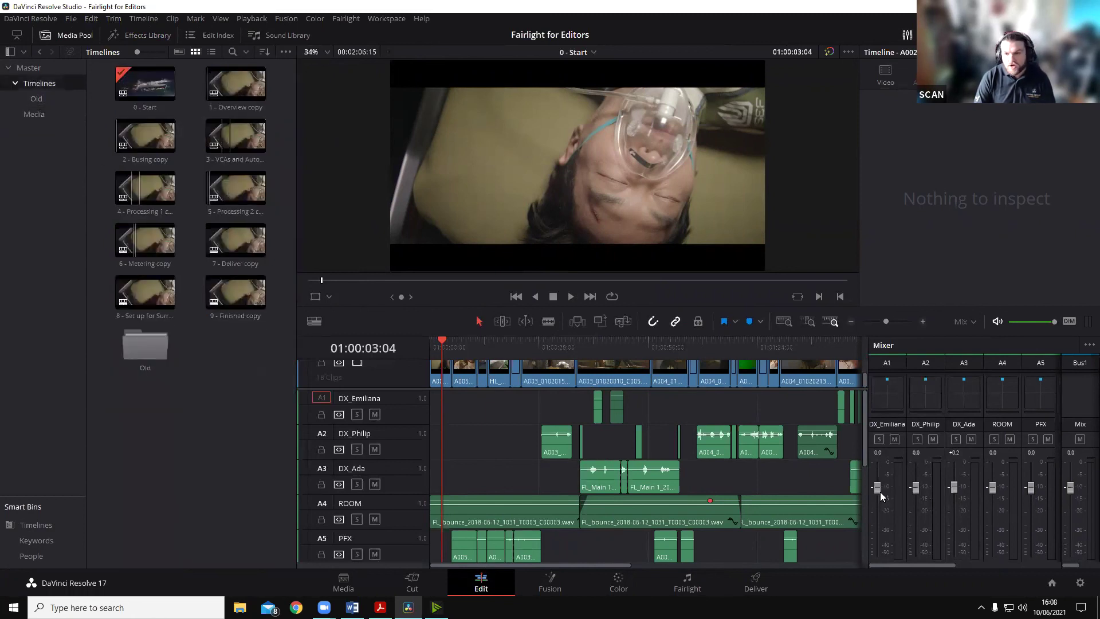
# Step: Widen the mixer to show all tracks, pull the A1 to A9 faders fully down, and return DX_Philip (A2) to 0.0
pyautogui.moveTo(868, 494); pyautogui.dragTo(543, 498)
pyautogui.moveTo(621, 492); pyautogui.dragTo(624, 557)
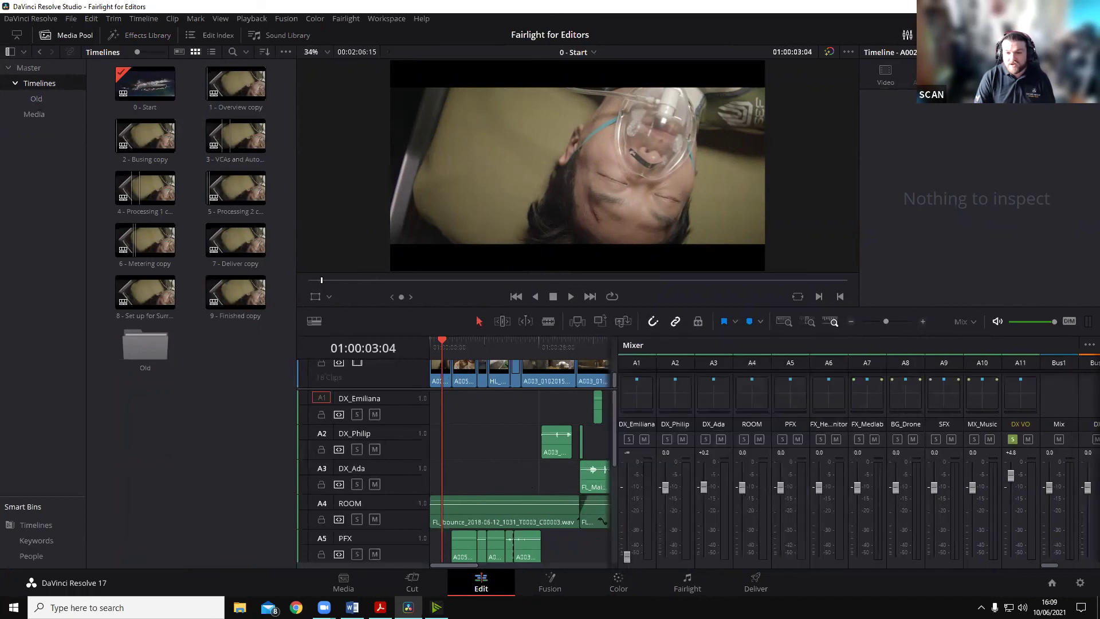
pyautogui.moveTo(665, 486); pyautogui.dragTo(664, 557)
pyautogui.moveTo(703, 486); pyautogui.dragTo(714, 565)
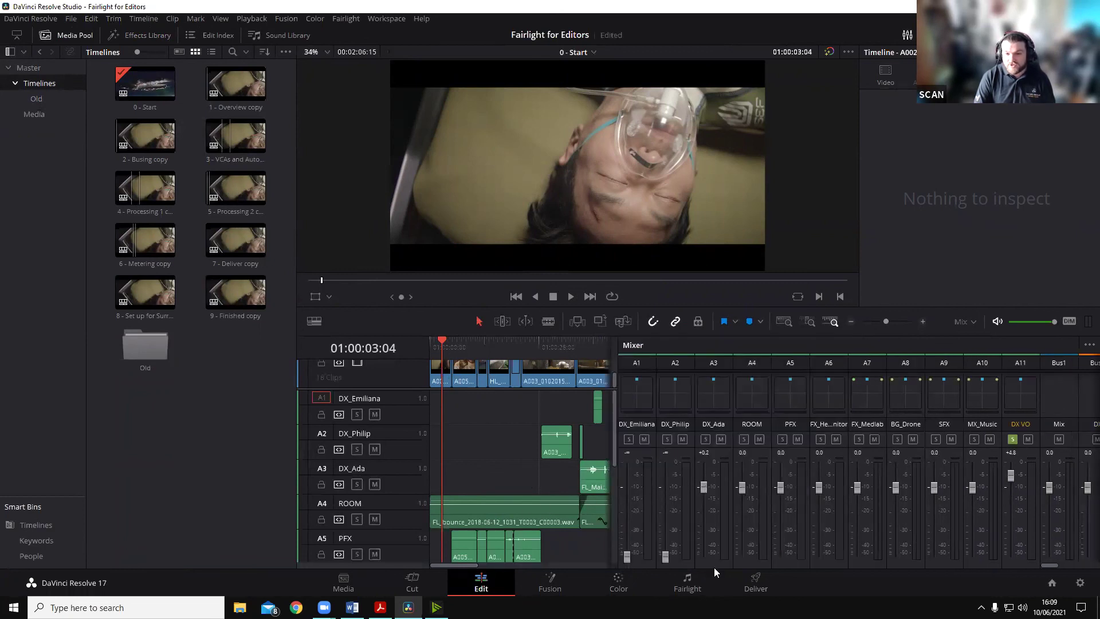
pyautogui.moveTo(744, 526); pyautogui.dragTo(743, 557)
pyautogui.moveTo(780, 487); pyautogui.dragTo(780, 557)
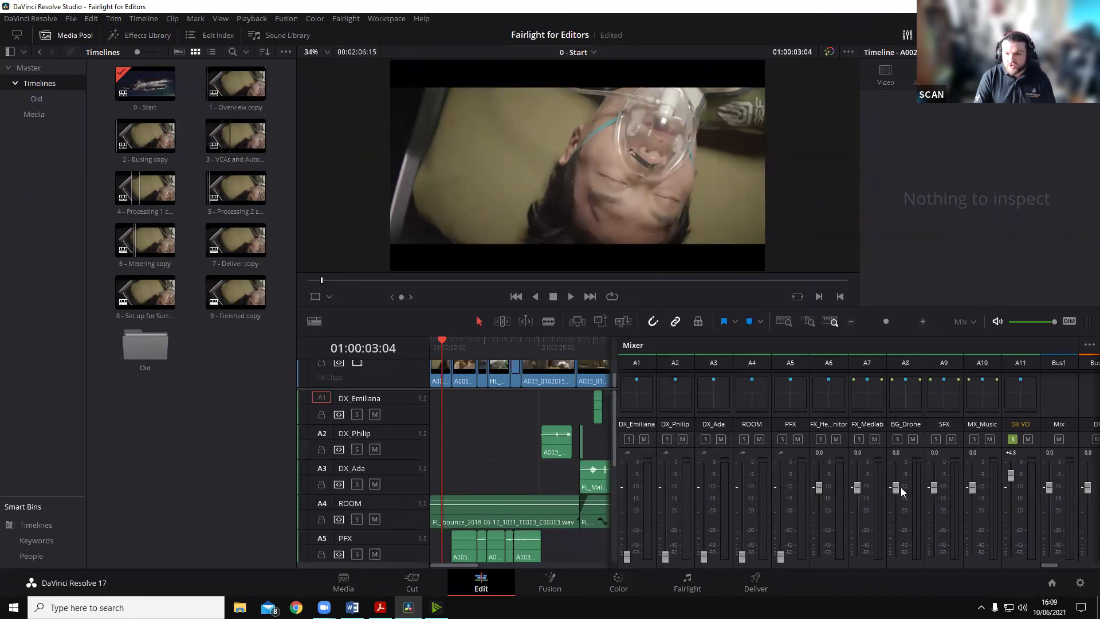
pyautogui.moveTo(934, 486); pyautogui.dragTo(934, 557)
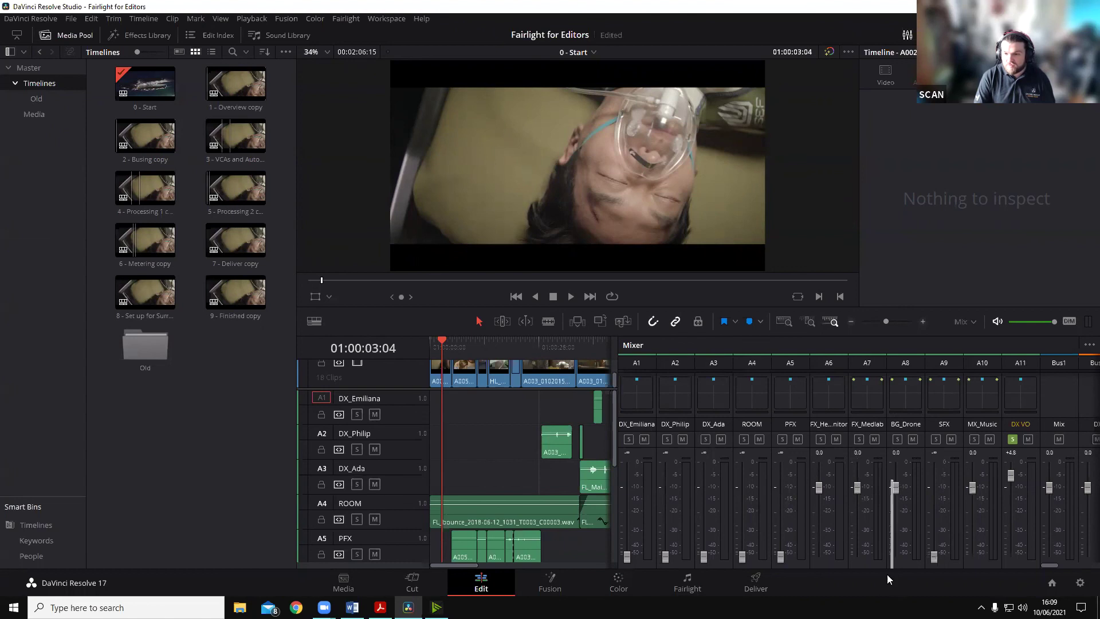
pyautogui.moveTo(895, 488); pyautogui.dragTo(901, 579)
pyautogui.moveTo(860, 490); pyautogui.dragTo(858, 556)
pyautogui.moveTo(819, 490); pyautogui.dragTo(819, 557)
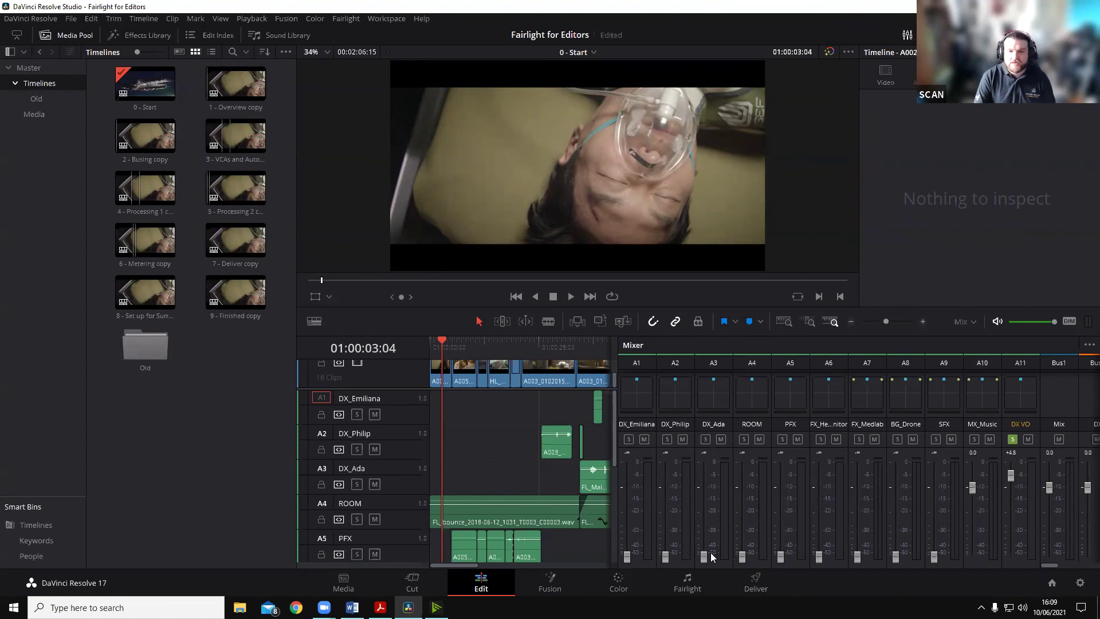
pyautogui.moveTo(673, 553); pyautogui.dragTo(665, 460)
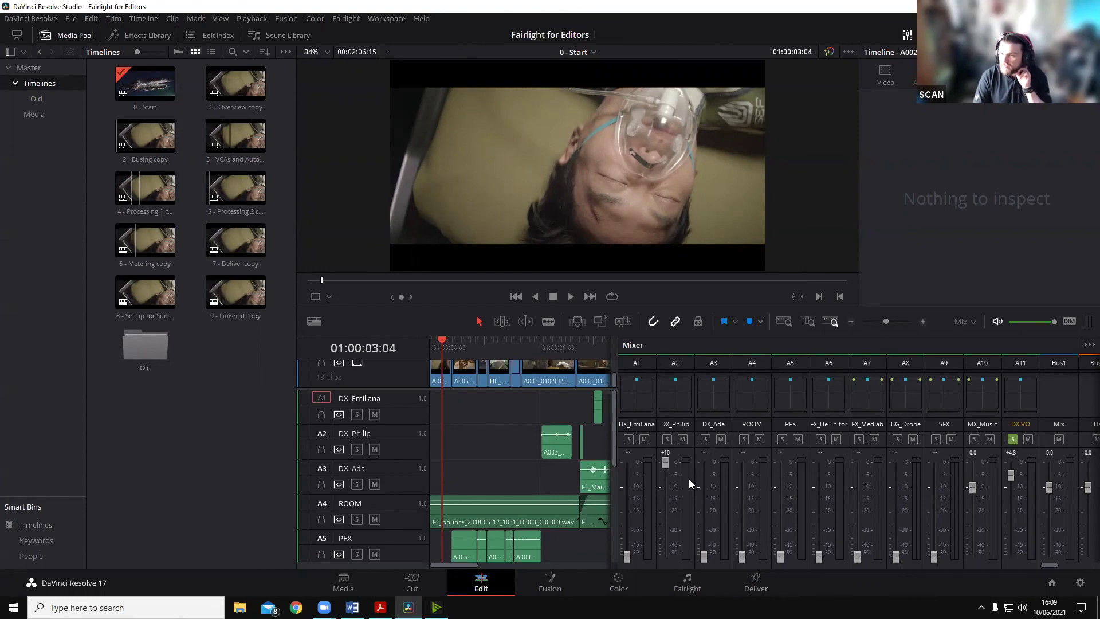
pyautogui.doubleClick(666, 462)
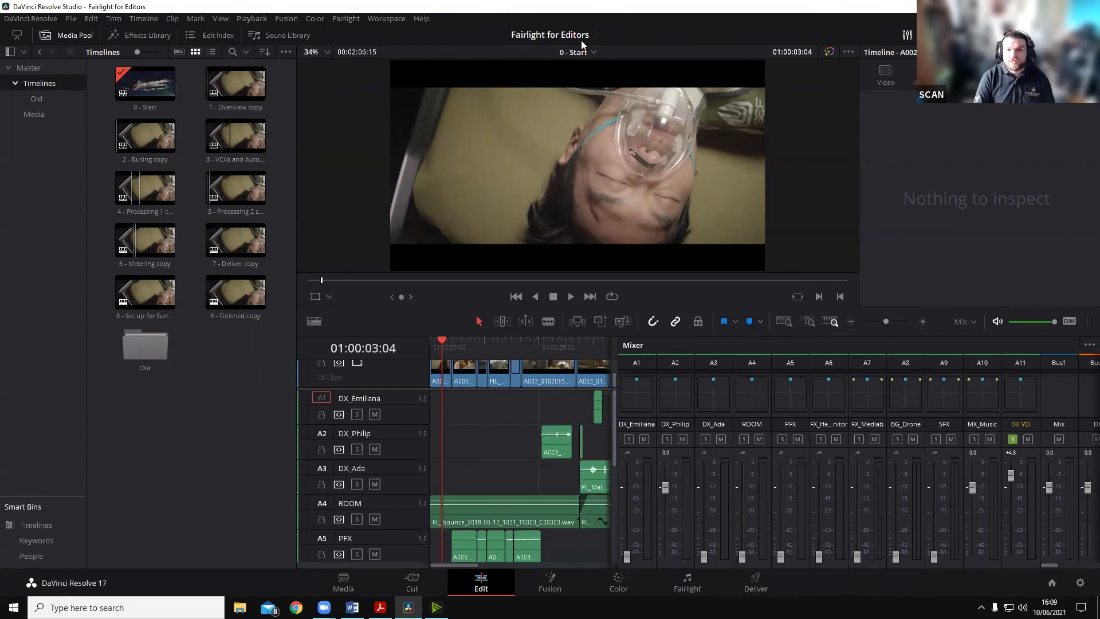
# Step: Open the 1 - Overview copy timeline, clear its in and out points, and nest the 0 - Start timeline after the last clips
pyautogui.click(225, 96)
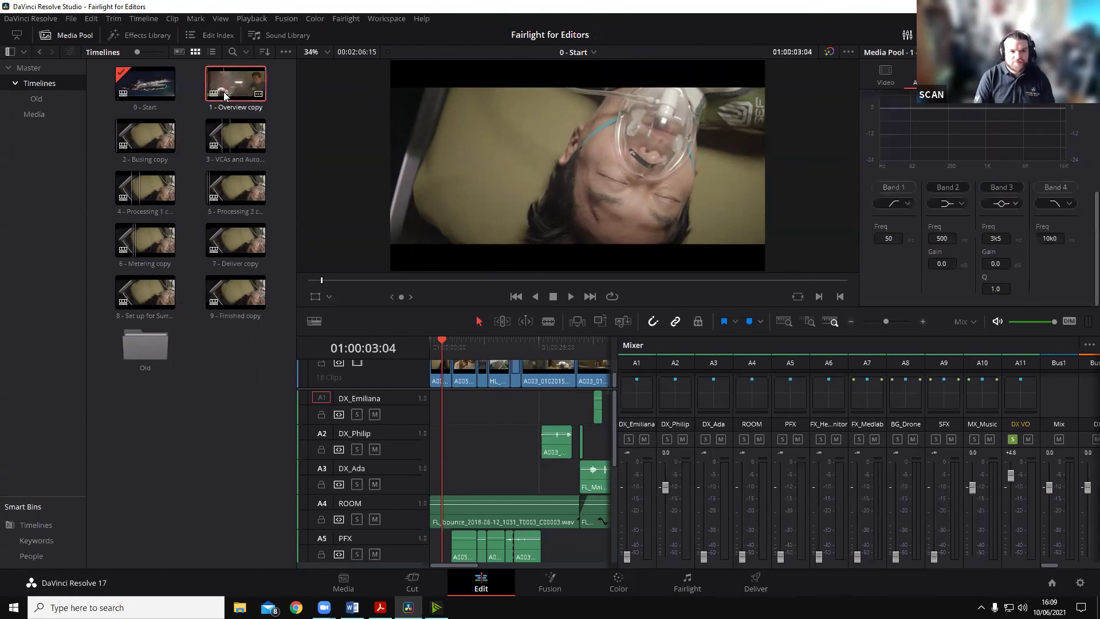
pyautogui.doubleClick(225, 96)
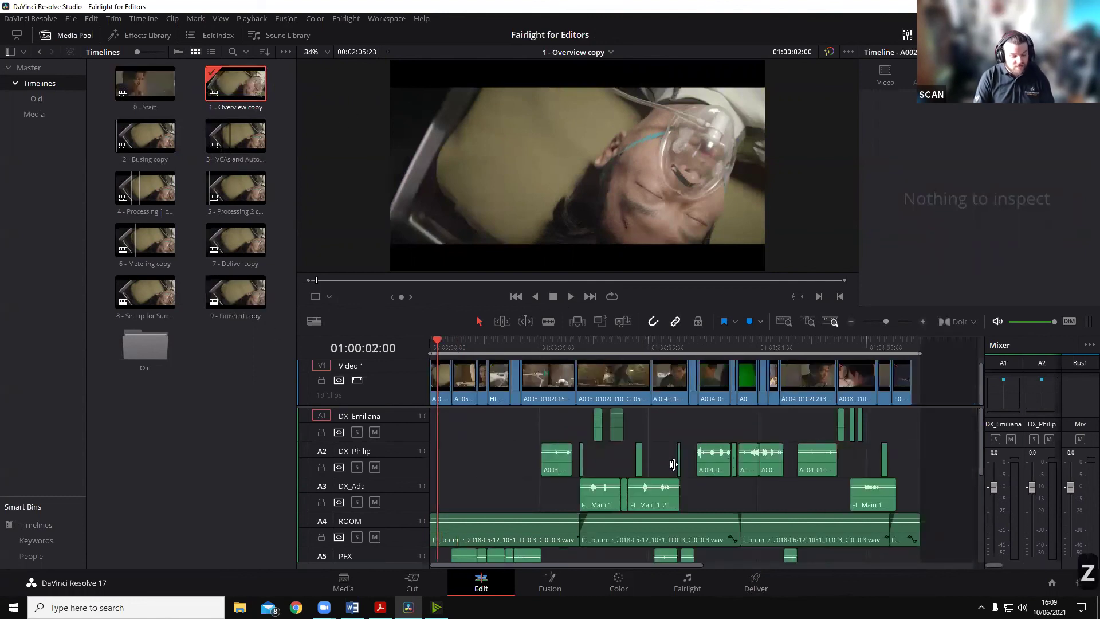
pyautogui.hotkey('alt', 'x')
pyautogui.moveTo(129, 72); pyautogui.dragTo(922, 395)
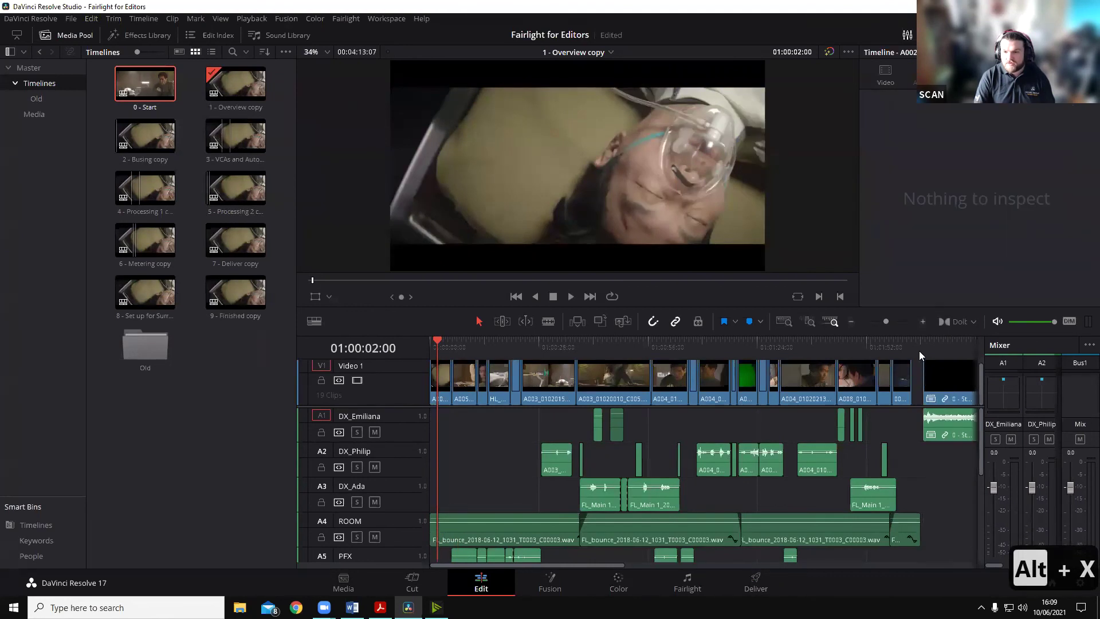
# Step: Play the nested 0 - Start clip from its beginning, widen the mixer and set the monitored bus to Mix
pyautogui.click(924, 343)
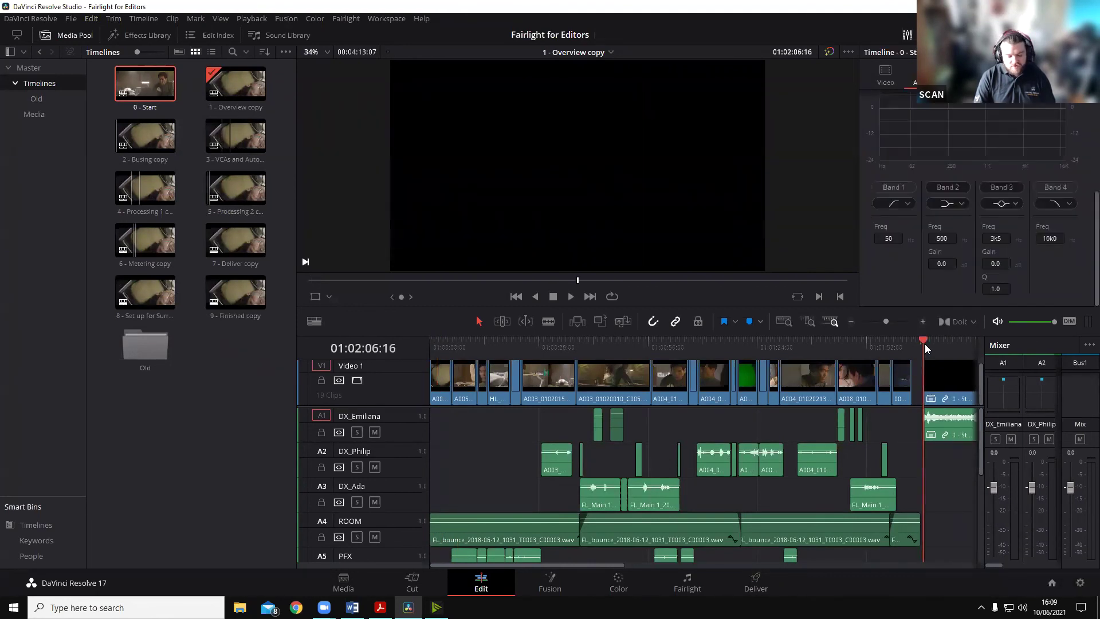
pyautogui.press('space')
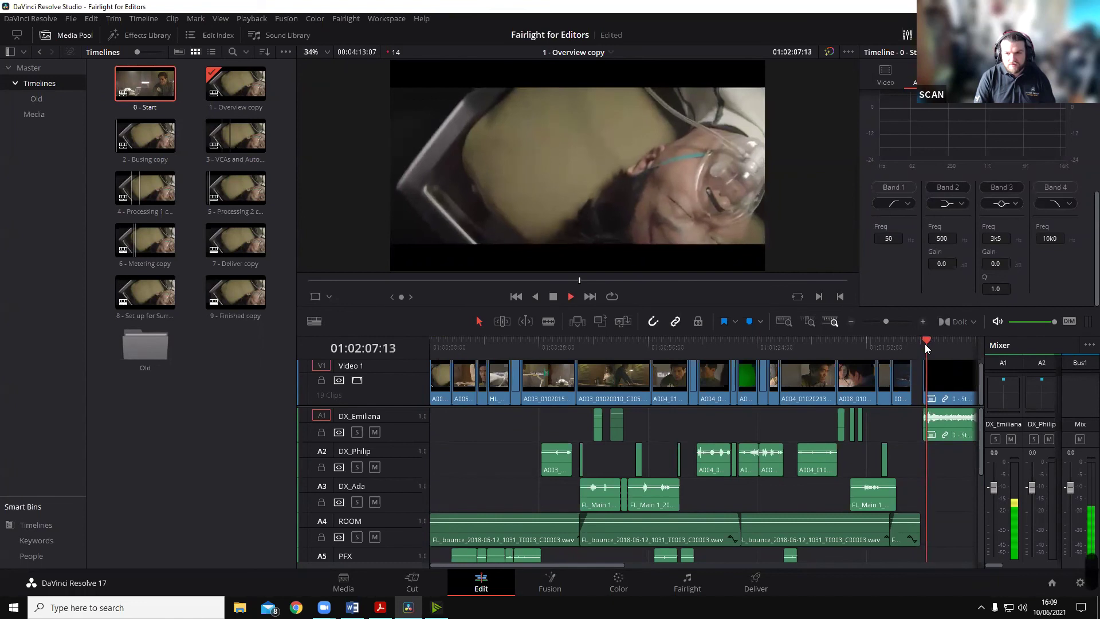
pyautogui.moveTo(983, 434); pyautogui.dragTo(699, 433)
pyautogui.press('space')
pyautogui.click(976, 324)
pyautogui.click(967, 347)
# Step: Listen to several passages of the nested 0 - Start clip while checking the A1 level, and park the playhead at 01:02:20:03
pyautogui.press('space')
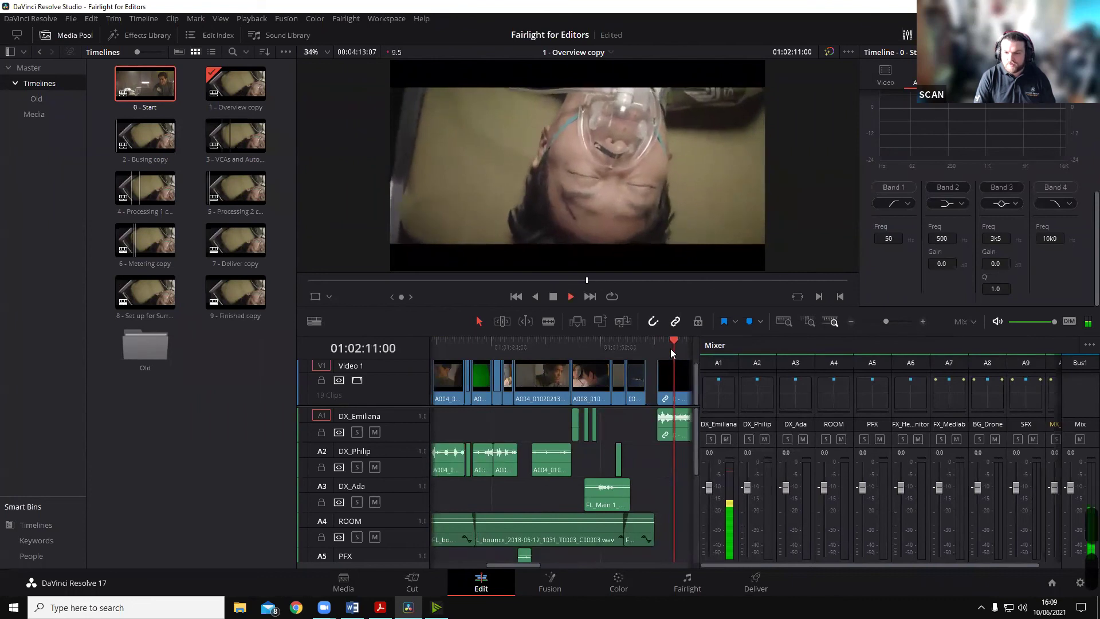
pyautogui.moveTo(698, 400); pyautogui.dragTo(777, 404)
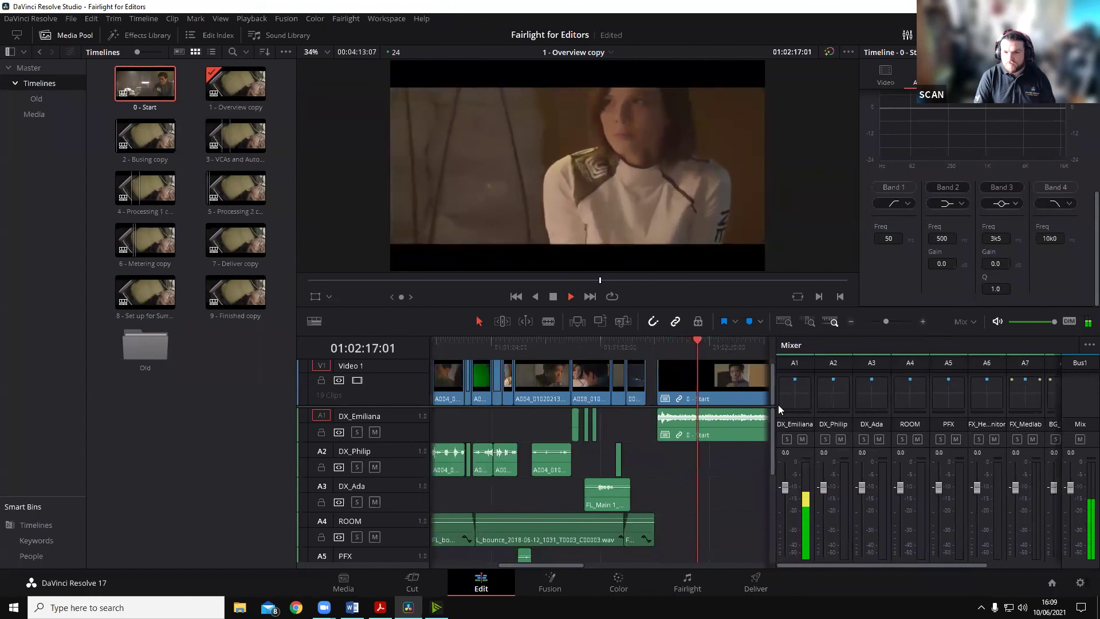
pyautogui.click(726, 344)
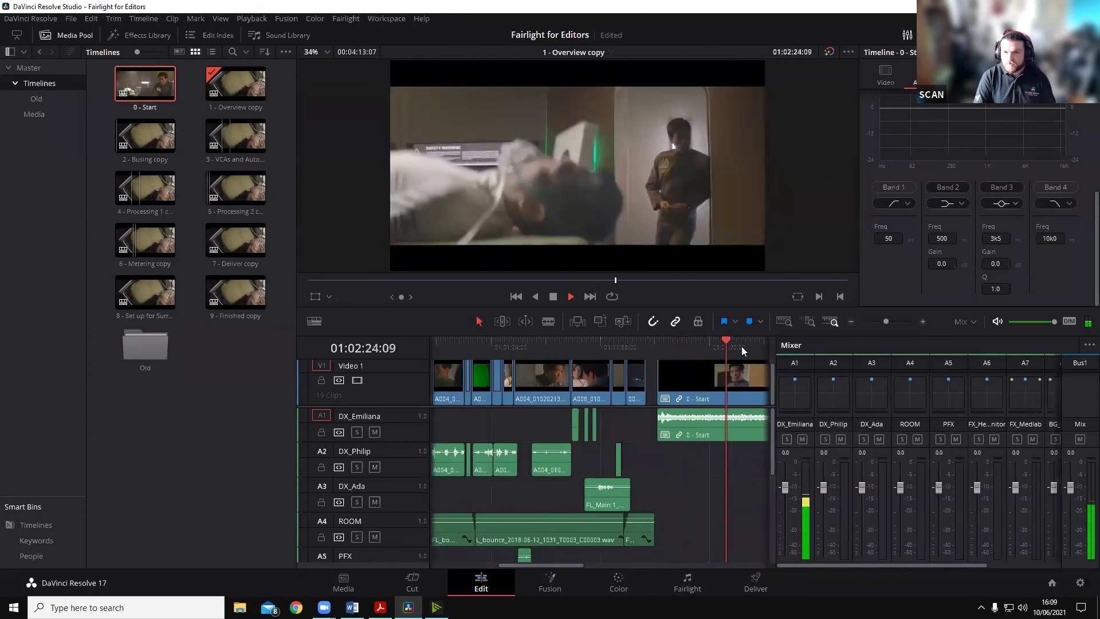
pyautogui.click(752, 347)
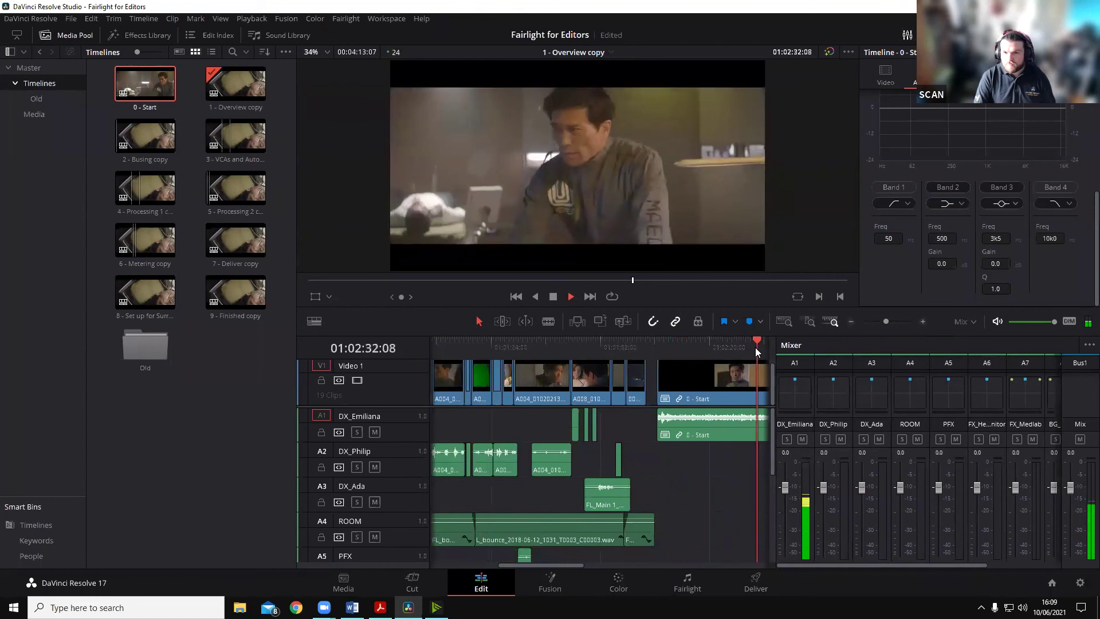
pyautogui.press('space')
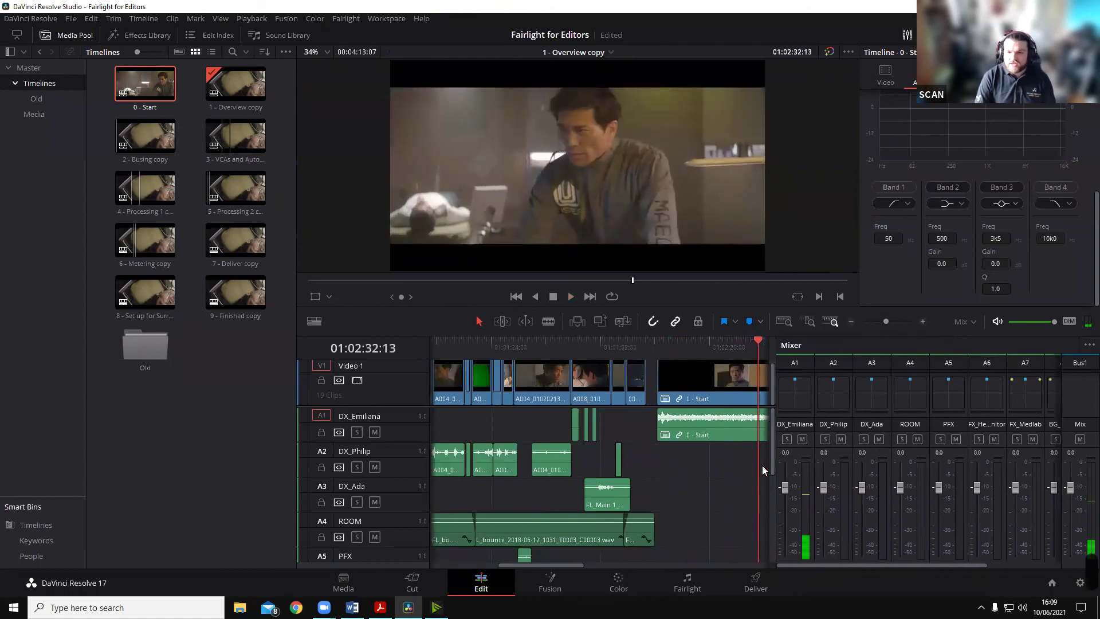
pyautogui.moveTo(757, 348); pyautogui.dragTo(709, 361)
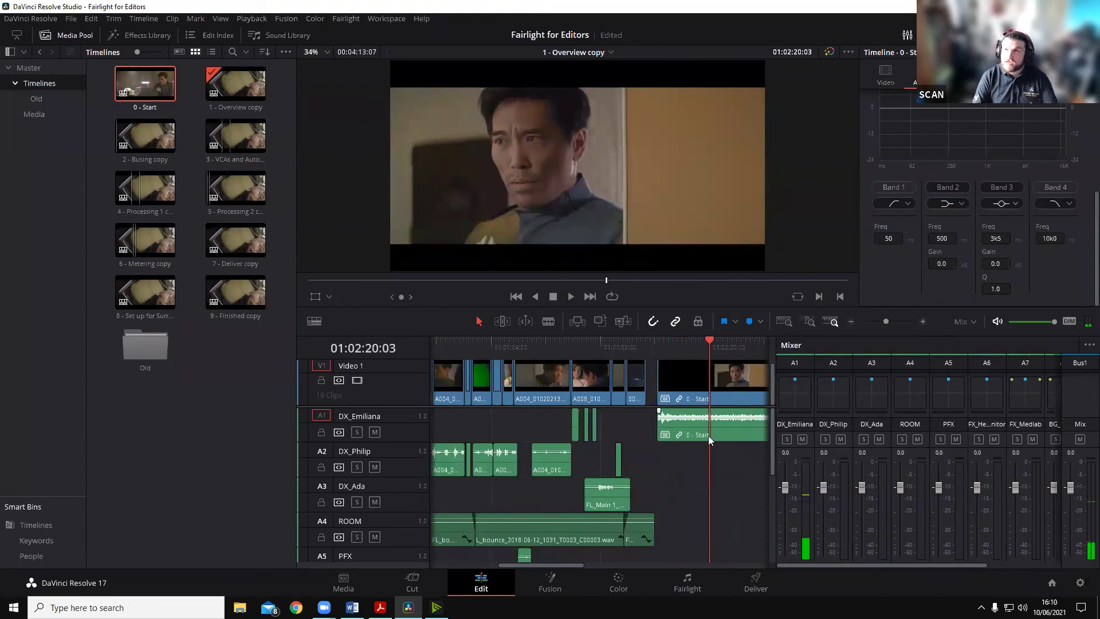
# Step: Reopen the 0 - Start timeline, widen the mixer to include DX VO, and play the dialogue section around 01:00:42:09
pyautogui.doubleClick(132, 83)
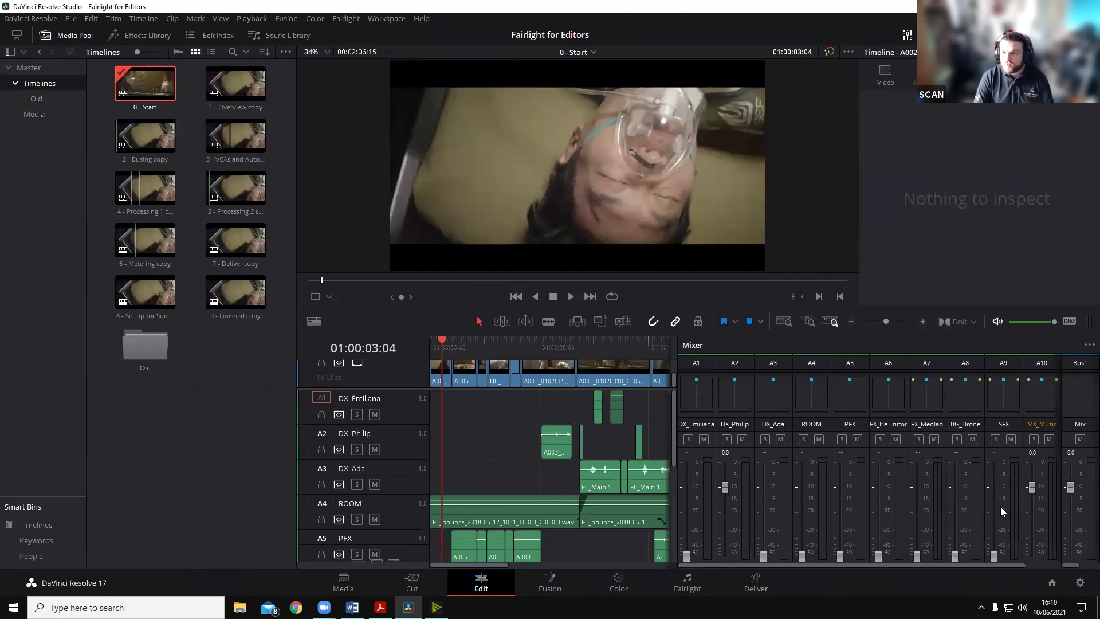
pyautogui.moveTo(676, 499); pyautogui.dragTo(616, 499)
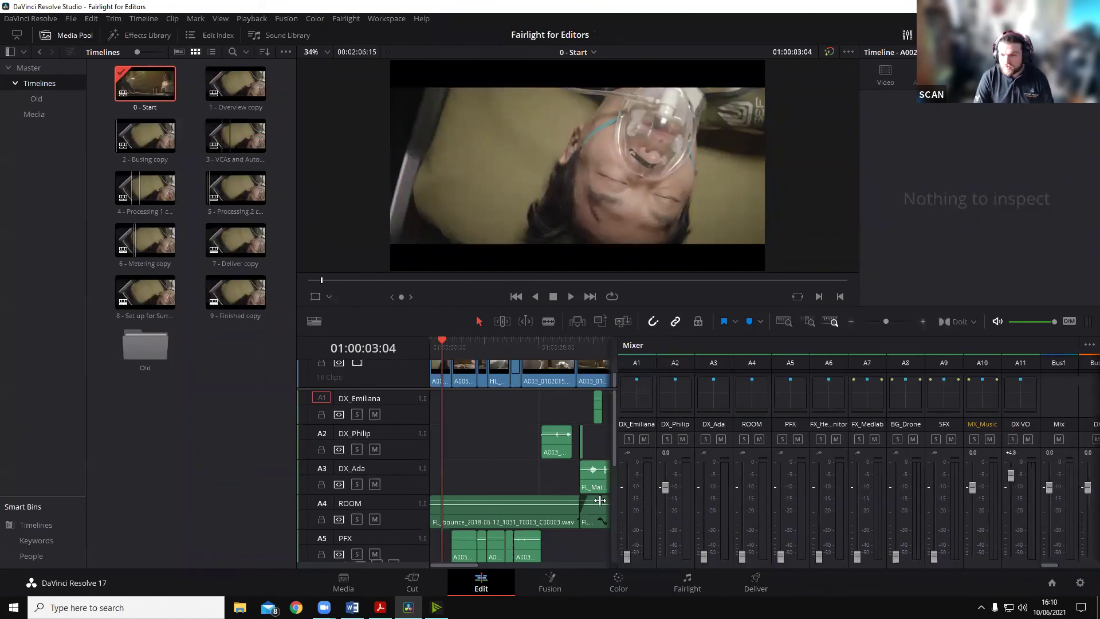
pyautogui.click(574, 350)
pyautogui.press('space')
pyautogui.click(595, 349)
pyautogui.press('space')
# Step: Set the 0 - Start timeline's monitored bus to Mix and listen to the dialogue section
pyautogui.click(971, 323)
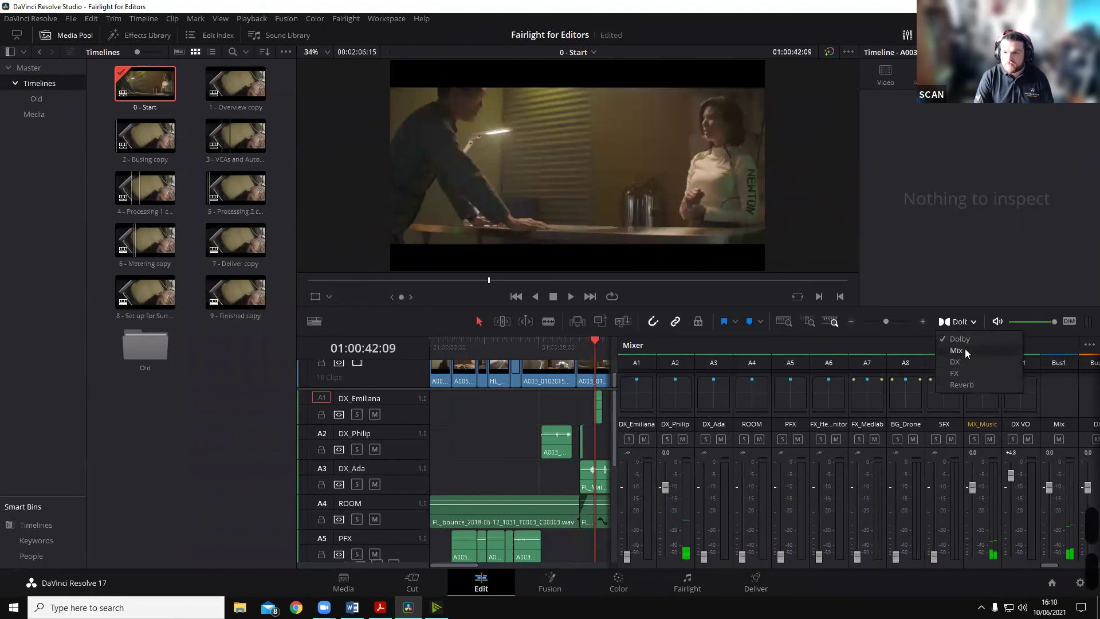
pyautogui.click(978, 352)
pyautogui.press('space')
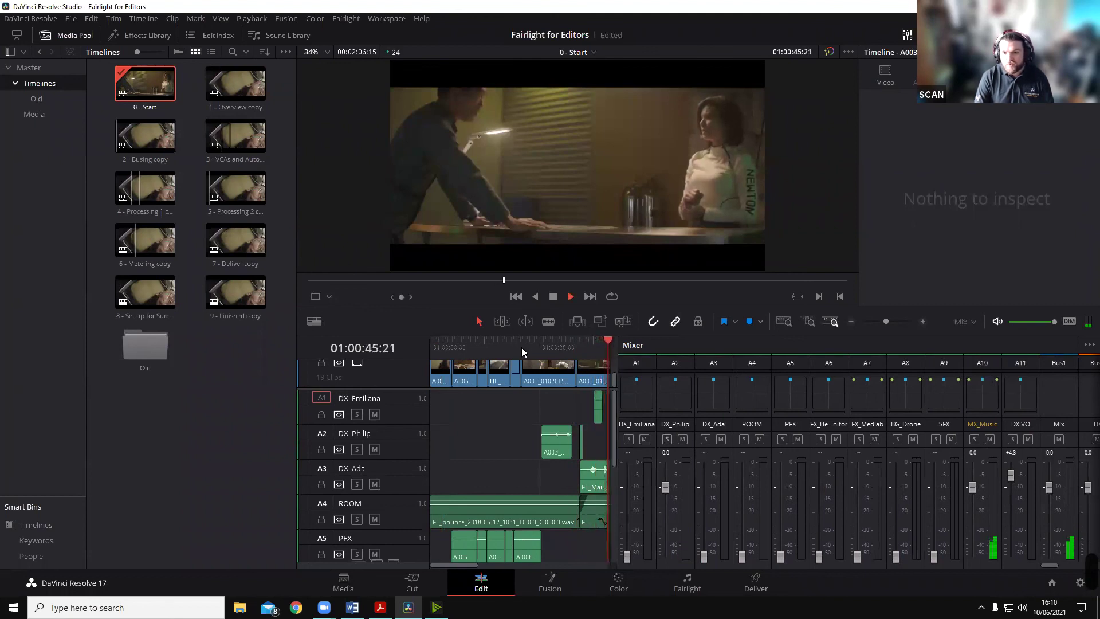
pyautogui.press('space')
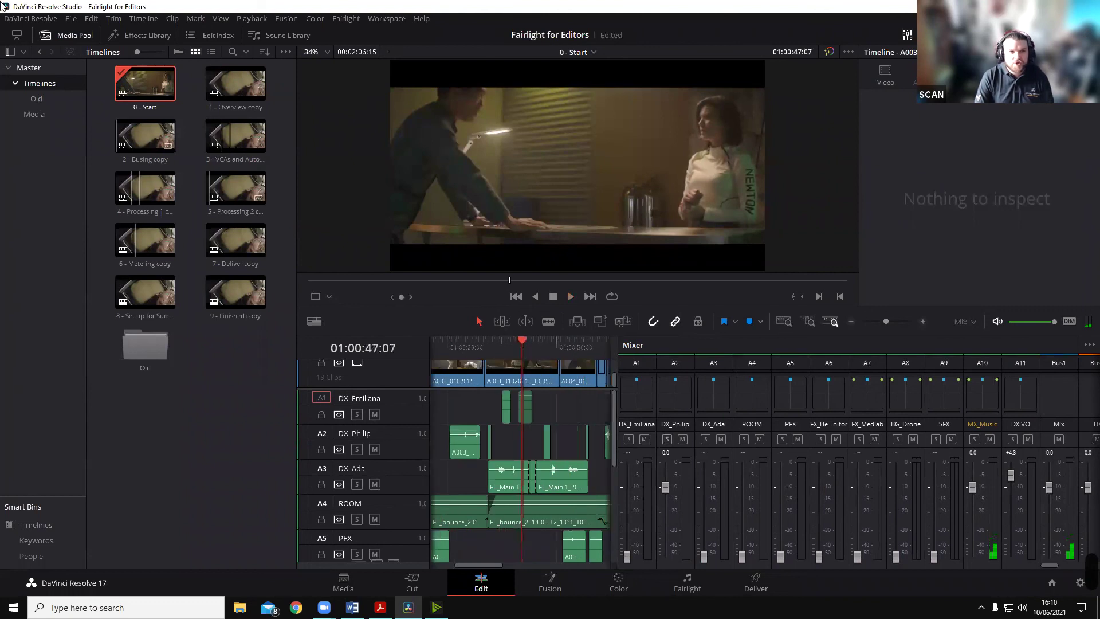
# Step: Return to the 1 - Overview copy timeline, monitor the Mix bus and play the nested 0 - Start clip on A1
pyautogui.click(210, 86)
pyautogui.doubleClick(210, 86)
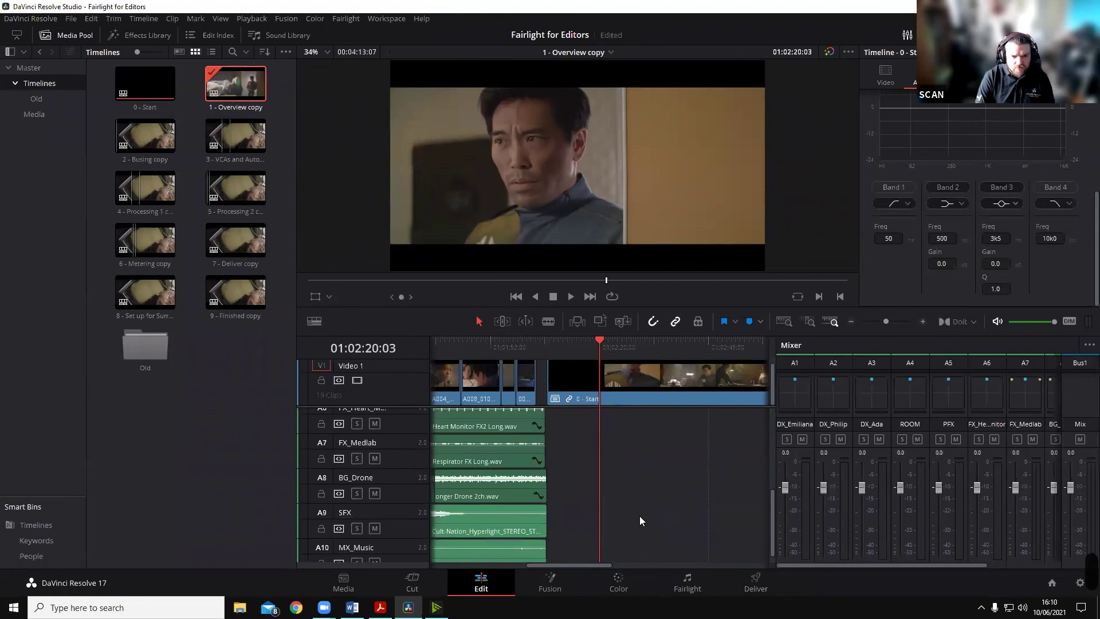
pyautogui.scroll(3, 639, 515)
pyautogui.press('space')
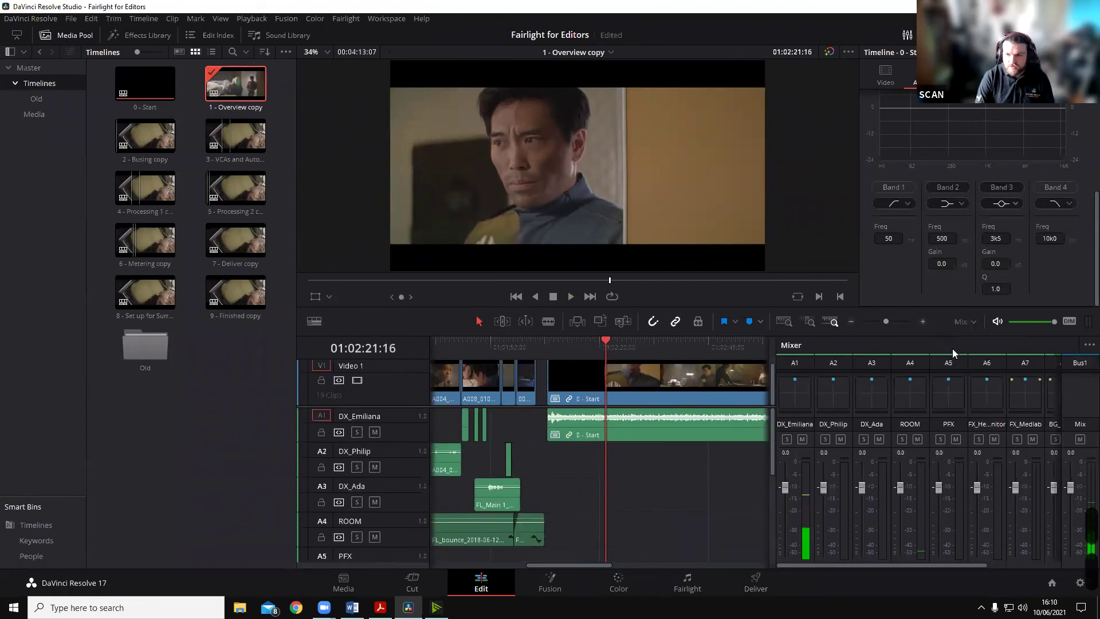
pyautogui.press('space')
pyautogui.press('space')
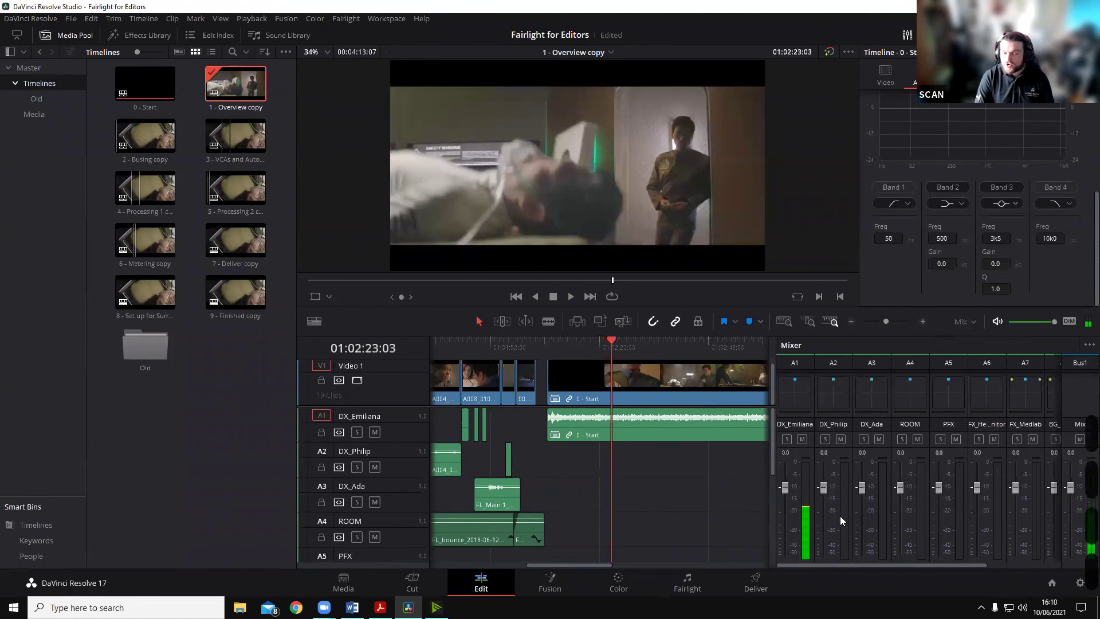
# Step: Select the nested 0 - Start clip and look over the clip operations available for it
pyautogui.click(678, 433)
pyautogui.rightClick(678, 433)
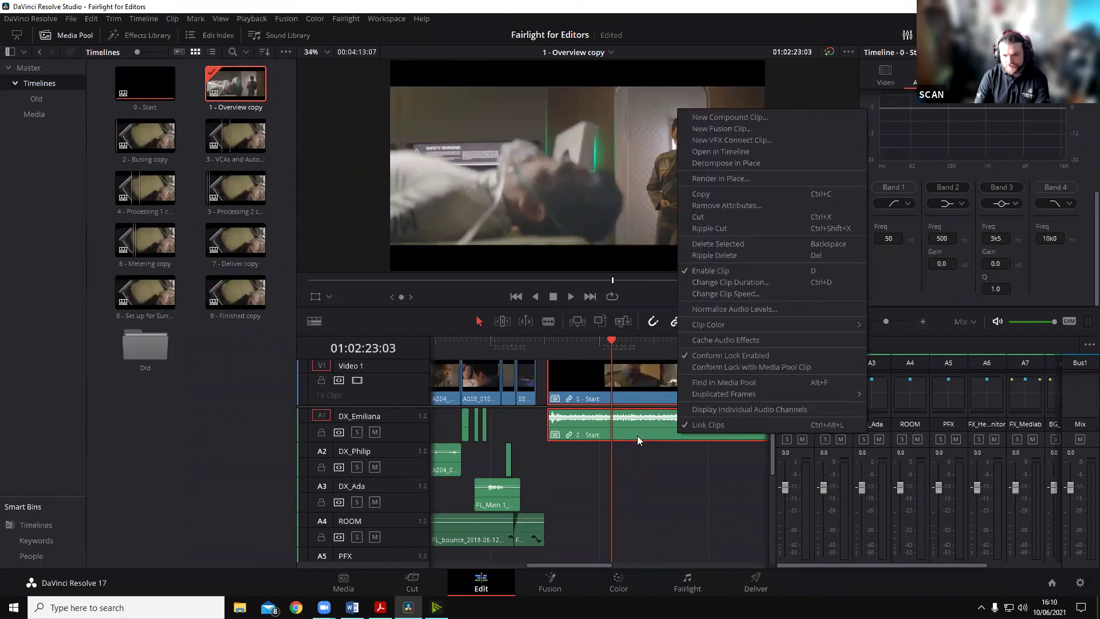
pyautogui.click(637, 436)
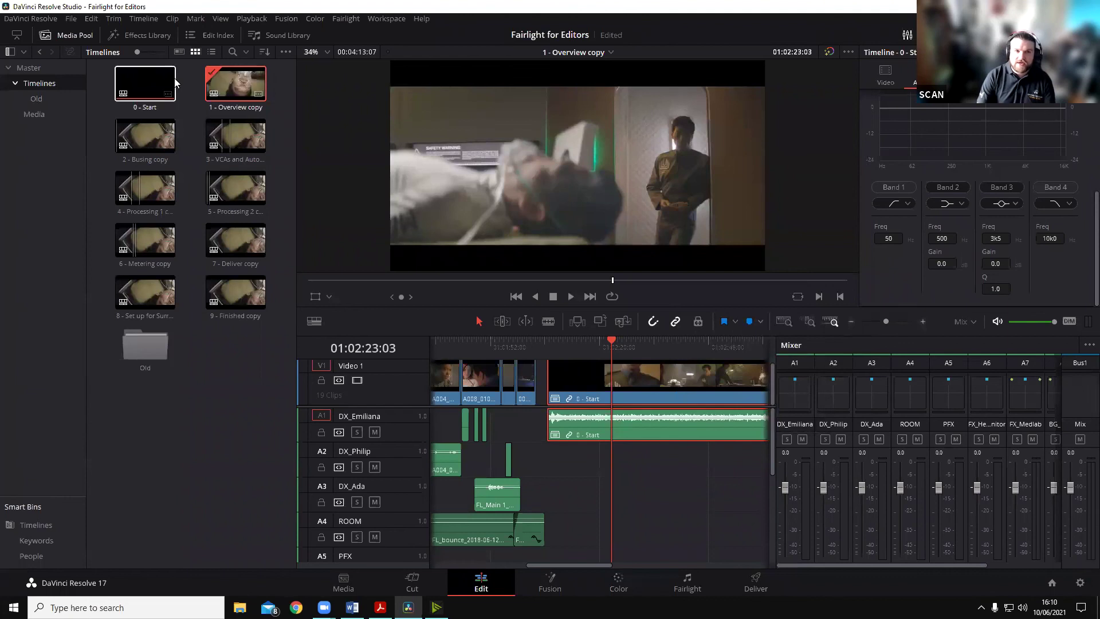
# Step: Open the nested 0 - Start clip on A1 in the viewer and move the timeline playhead to 01:02:11:18
pyautogui.rightClick(667, 425)
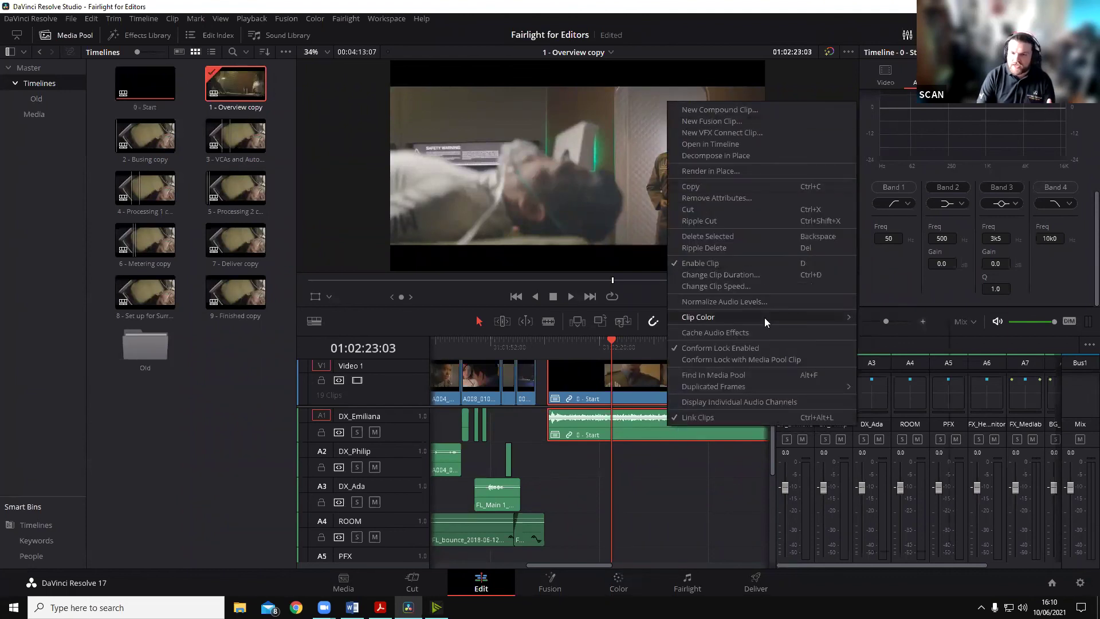
pyautogui.click(689, 537)
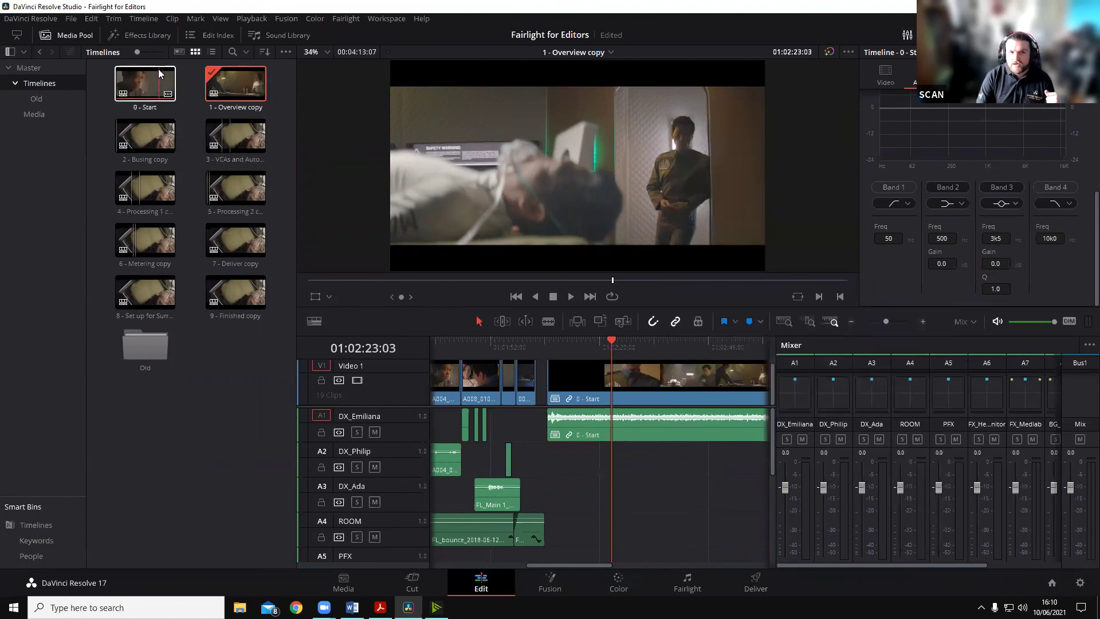
pyautogui.doubleClick(649, 429)
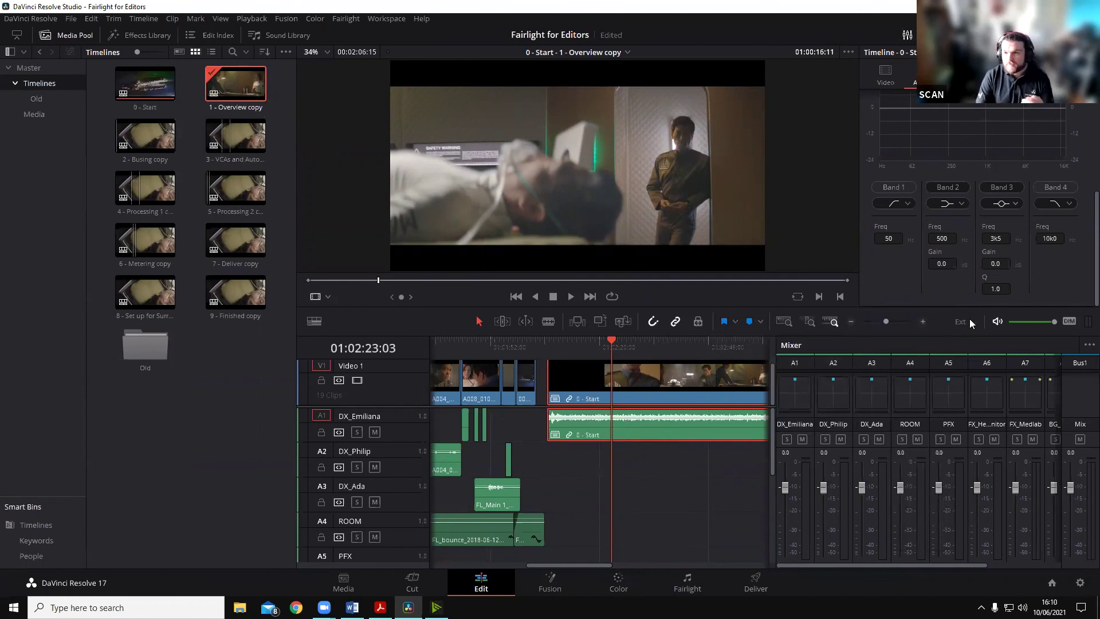
pyautogui.moveTo(580, 348); pyautogui.dragTo(563, 349)
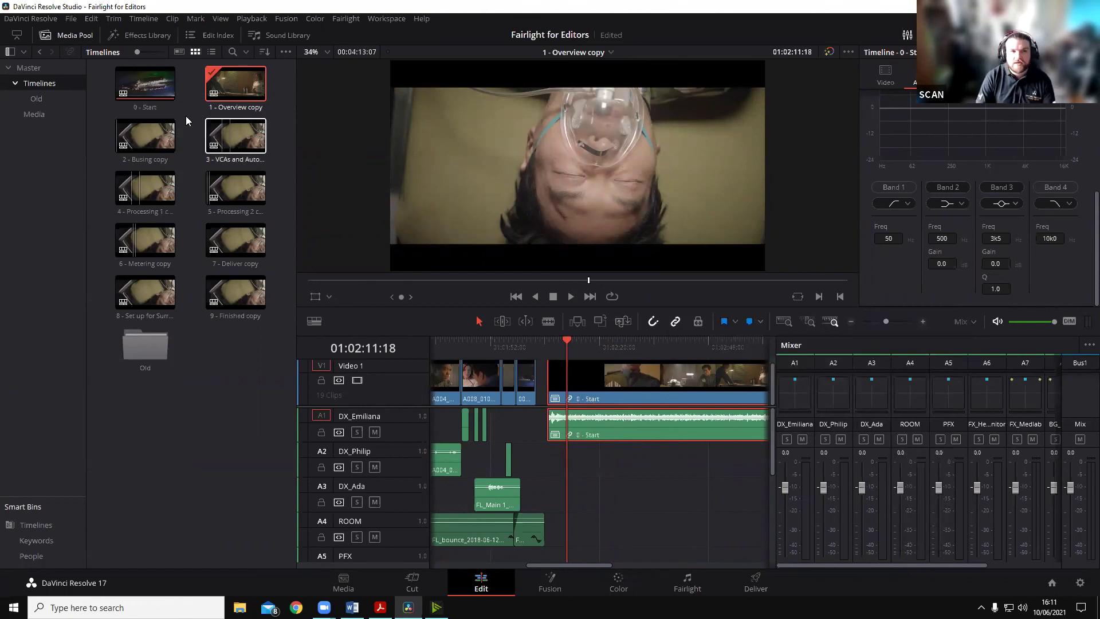
# Step: Reopen the 0 - Start timeline, widen the mixer to include DX VO and the Mix bus, and play briefly from 01:00:47:07
pyautogui.click(123, 83)
pyautogui.doubleClick(123, 83)
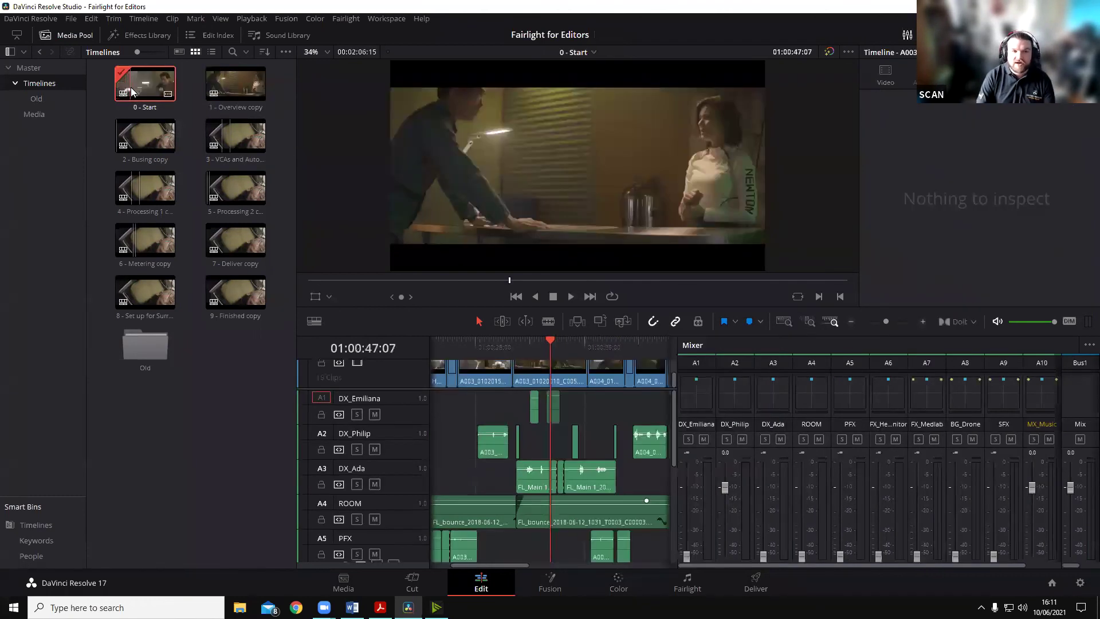
pyautogui.moveTo(676, 429); pyautogui.dragTo(616, 428)
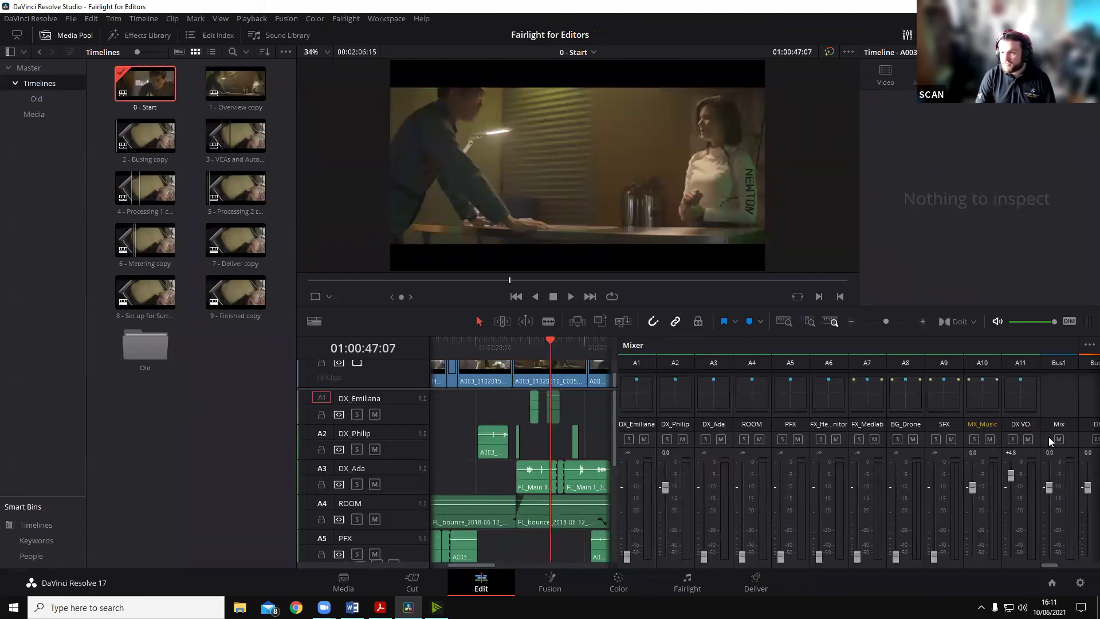
pyautogui.press('space')
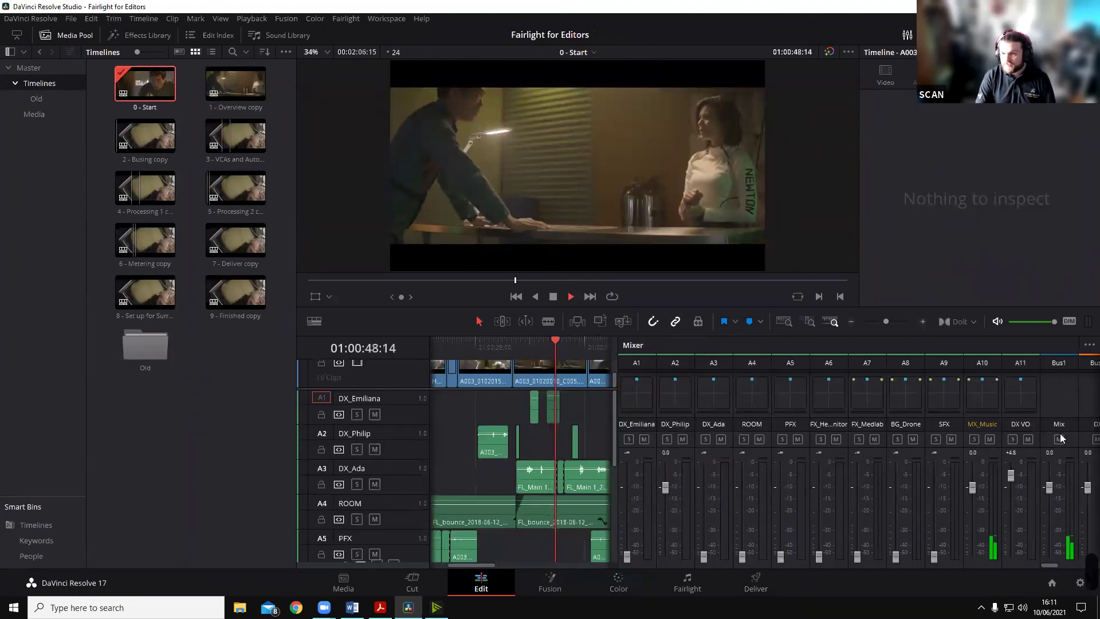
pyautogui.press('space')
# Step: Switch back to the 1 - Overview copy timeline and play the nested 0 - Start clip from 01:02:11:18 to compare its levels
pyautogui.click(236, 83)
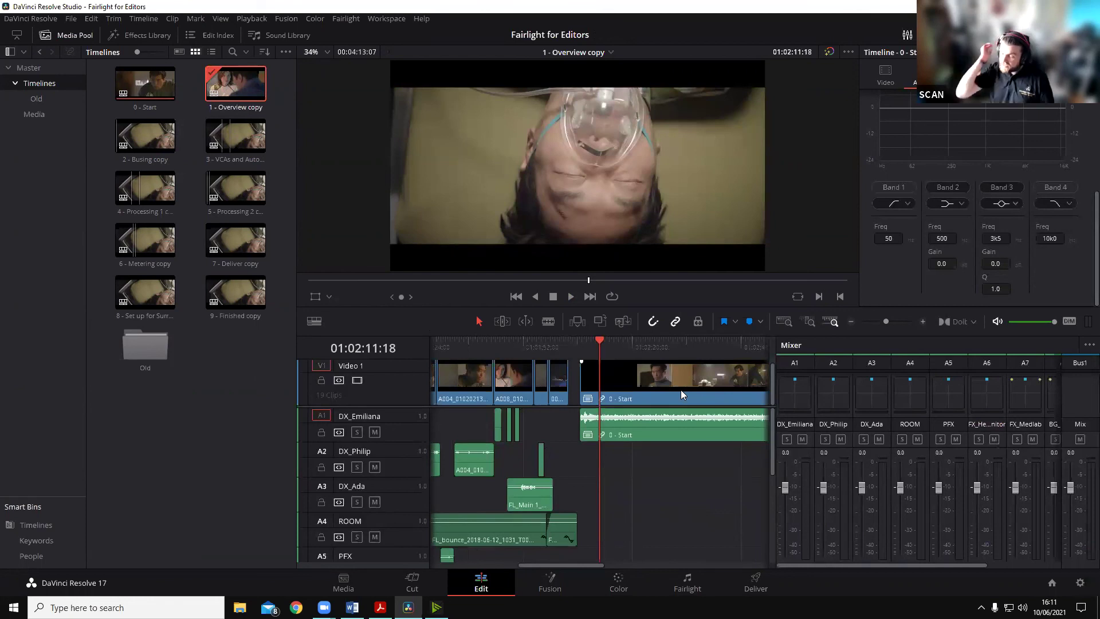
pyautogui.press('space')
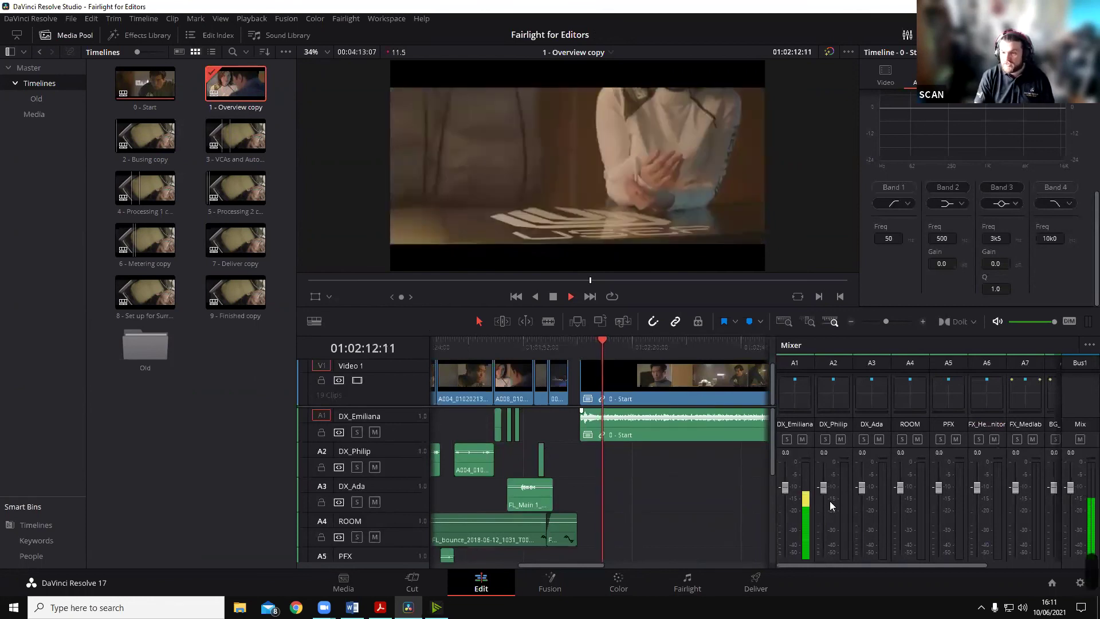
pyautogui.press('space')
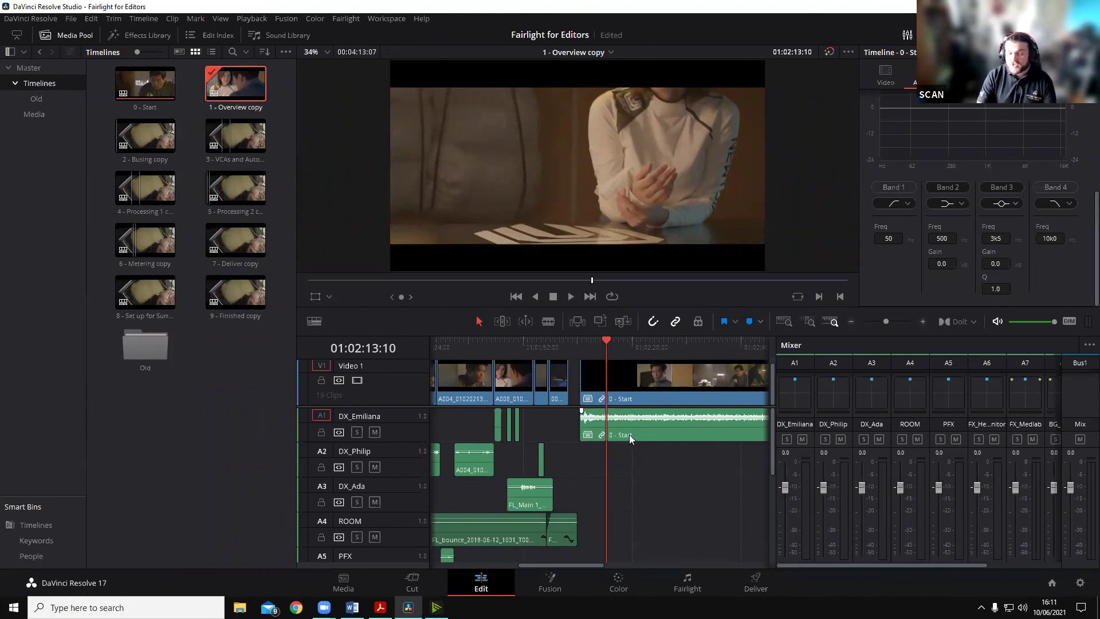
# Step: Decompose the nested 0 - Start clip in place and move the playhead to 01:01:58:15 in the 1 - Overview copy timeline
pyautogui.rightClick(629, 434)
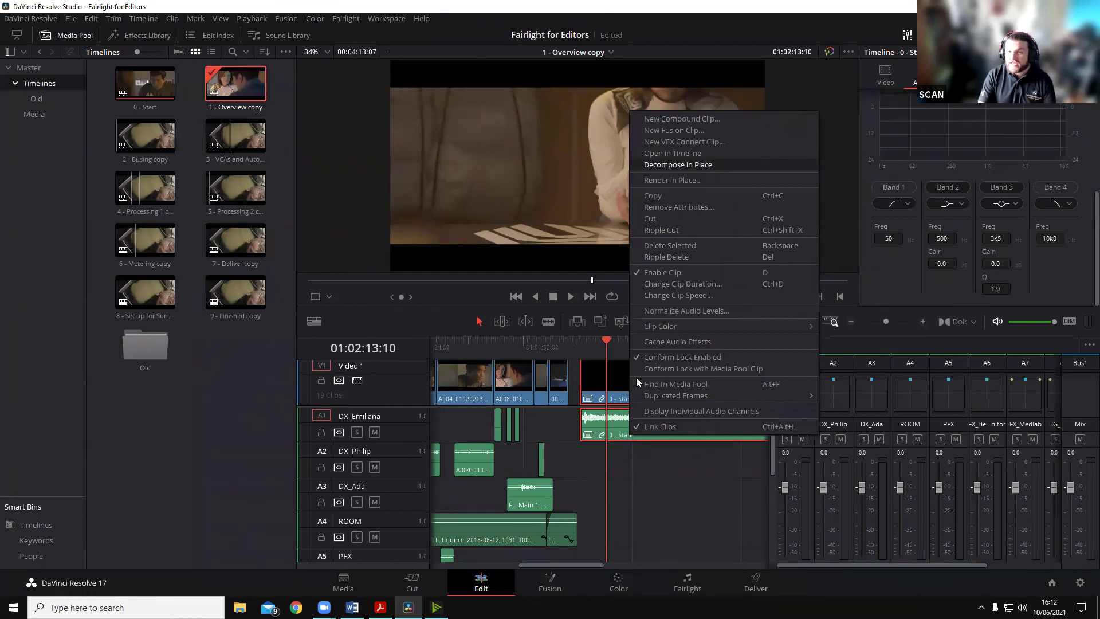
pyautogui.click(715, 164)
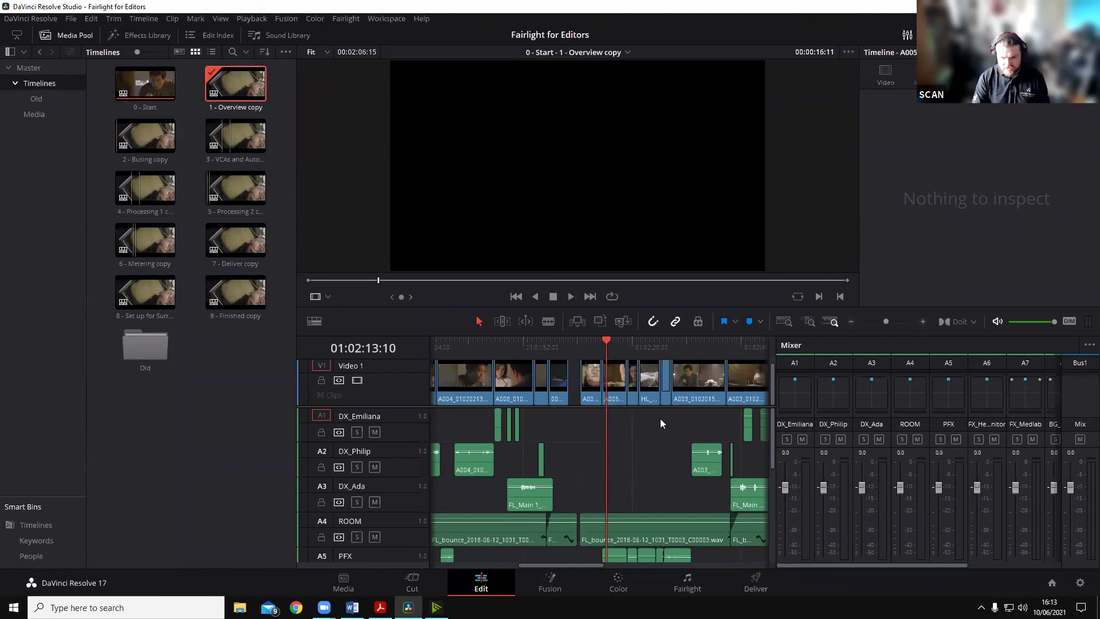
pyautogui.click(548, 346)
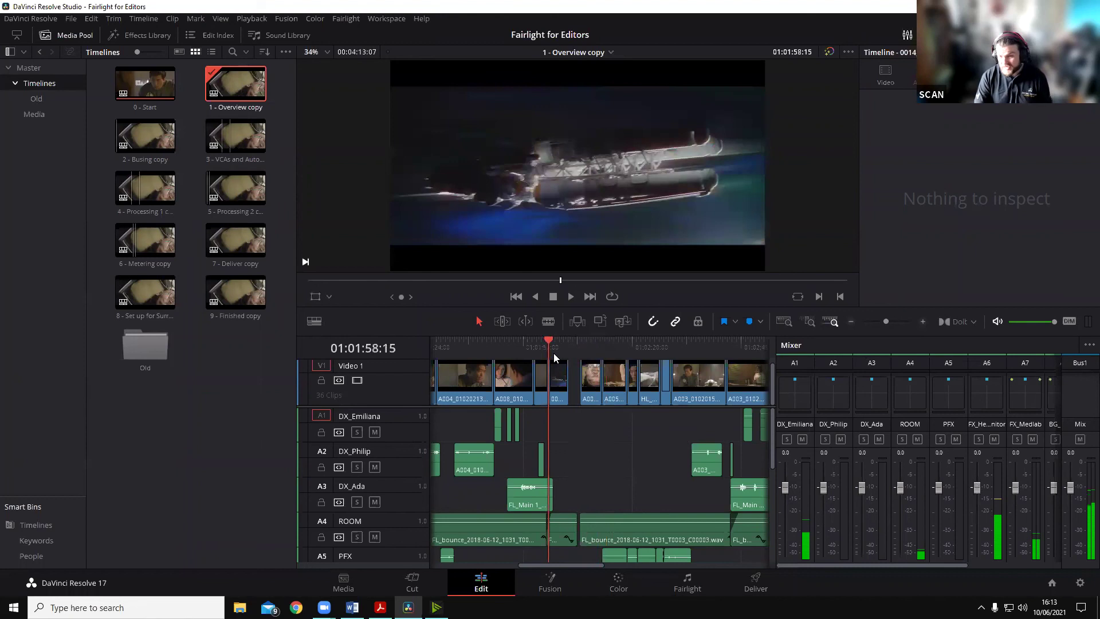
# Step: Undo the decomposition of the 0 - Start clip in the 1 - Overview copy timeline
pyautogui.hotkey('ctrl', 'z')
pyautogui.hotkey('ctrl', 'z')
pyautogui.hotkey('ctrl', 'z')
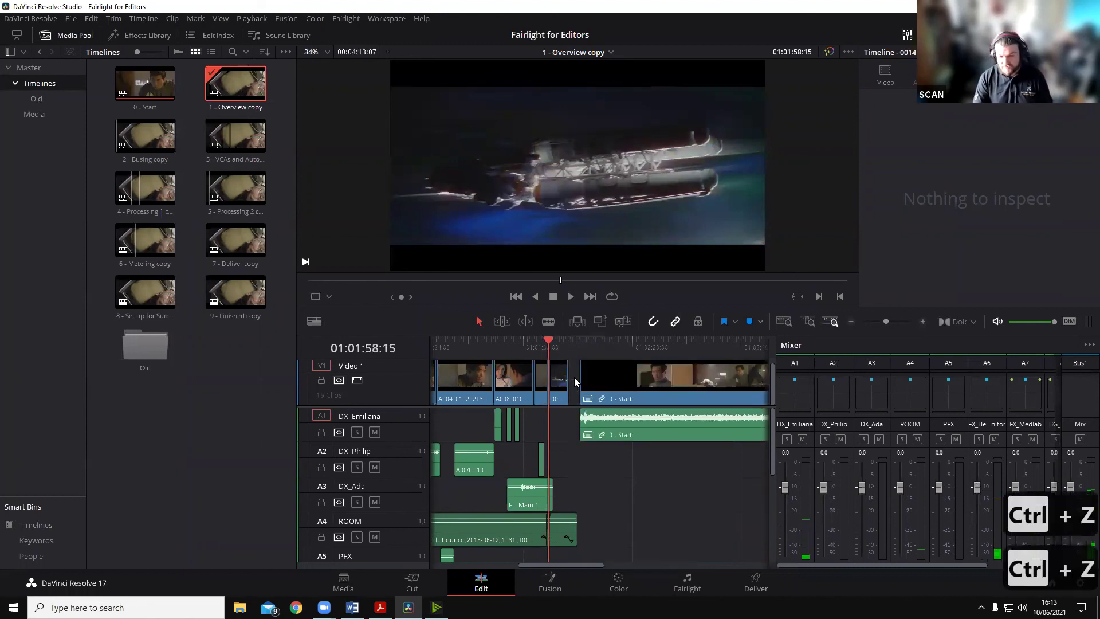